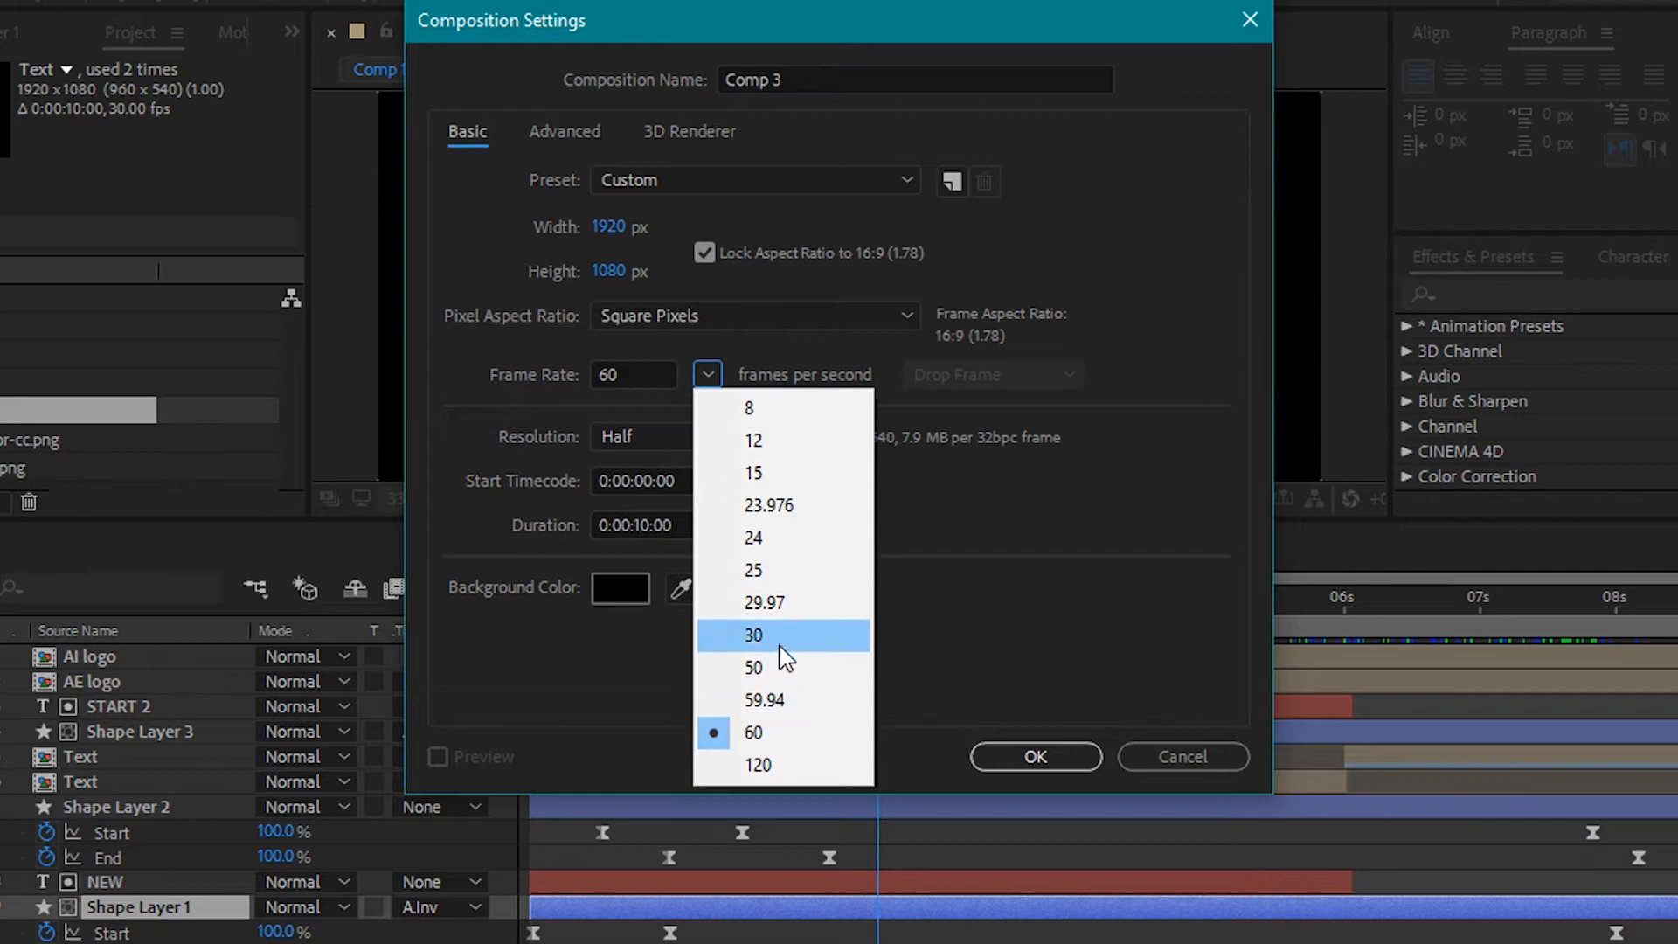
- Create the new composition with a frame rate of 30 fps and Full resolution, and enlarge the preview area
click(804, 436)
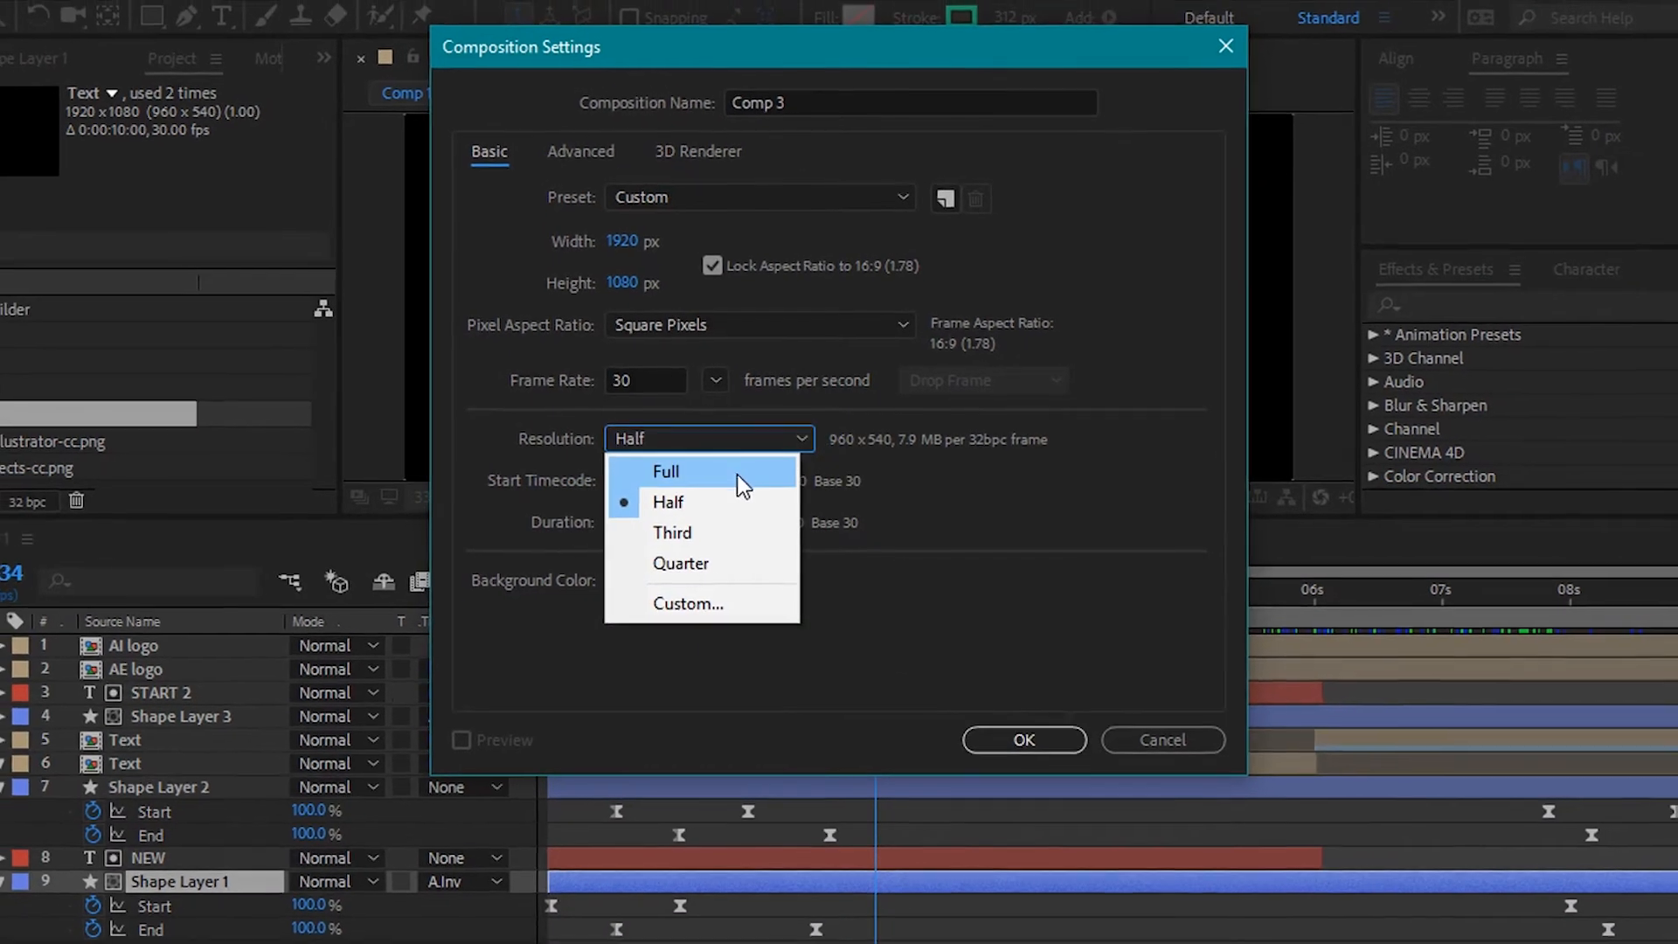
click(738, 472)
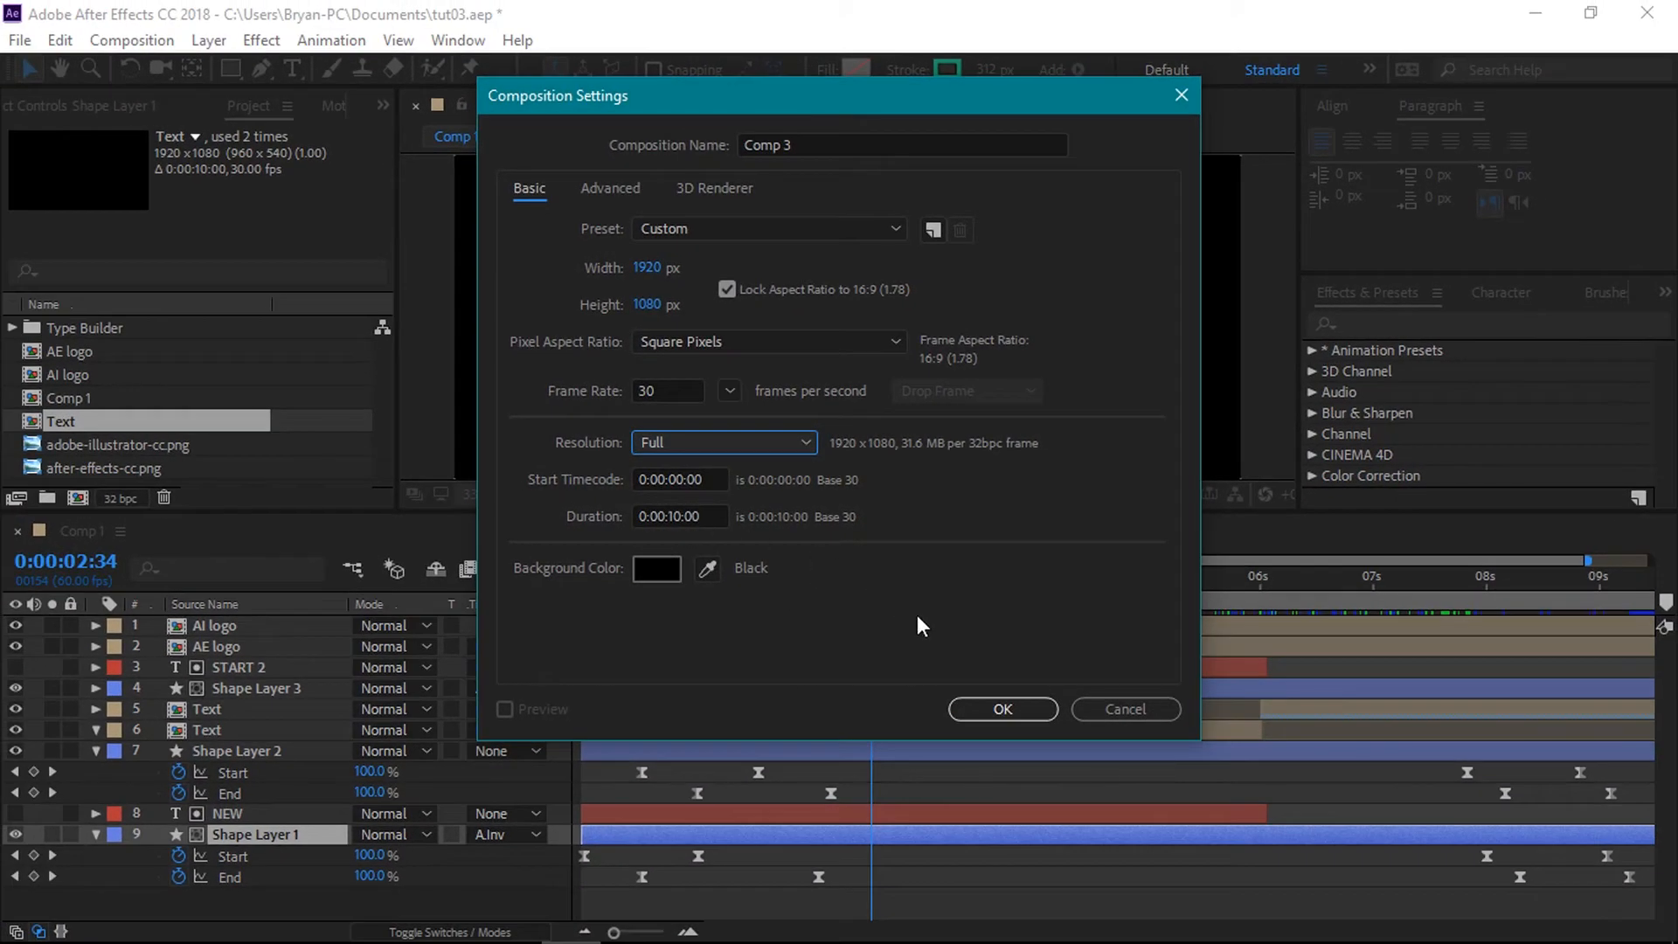
click(1003, 708)
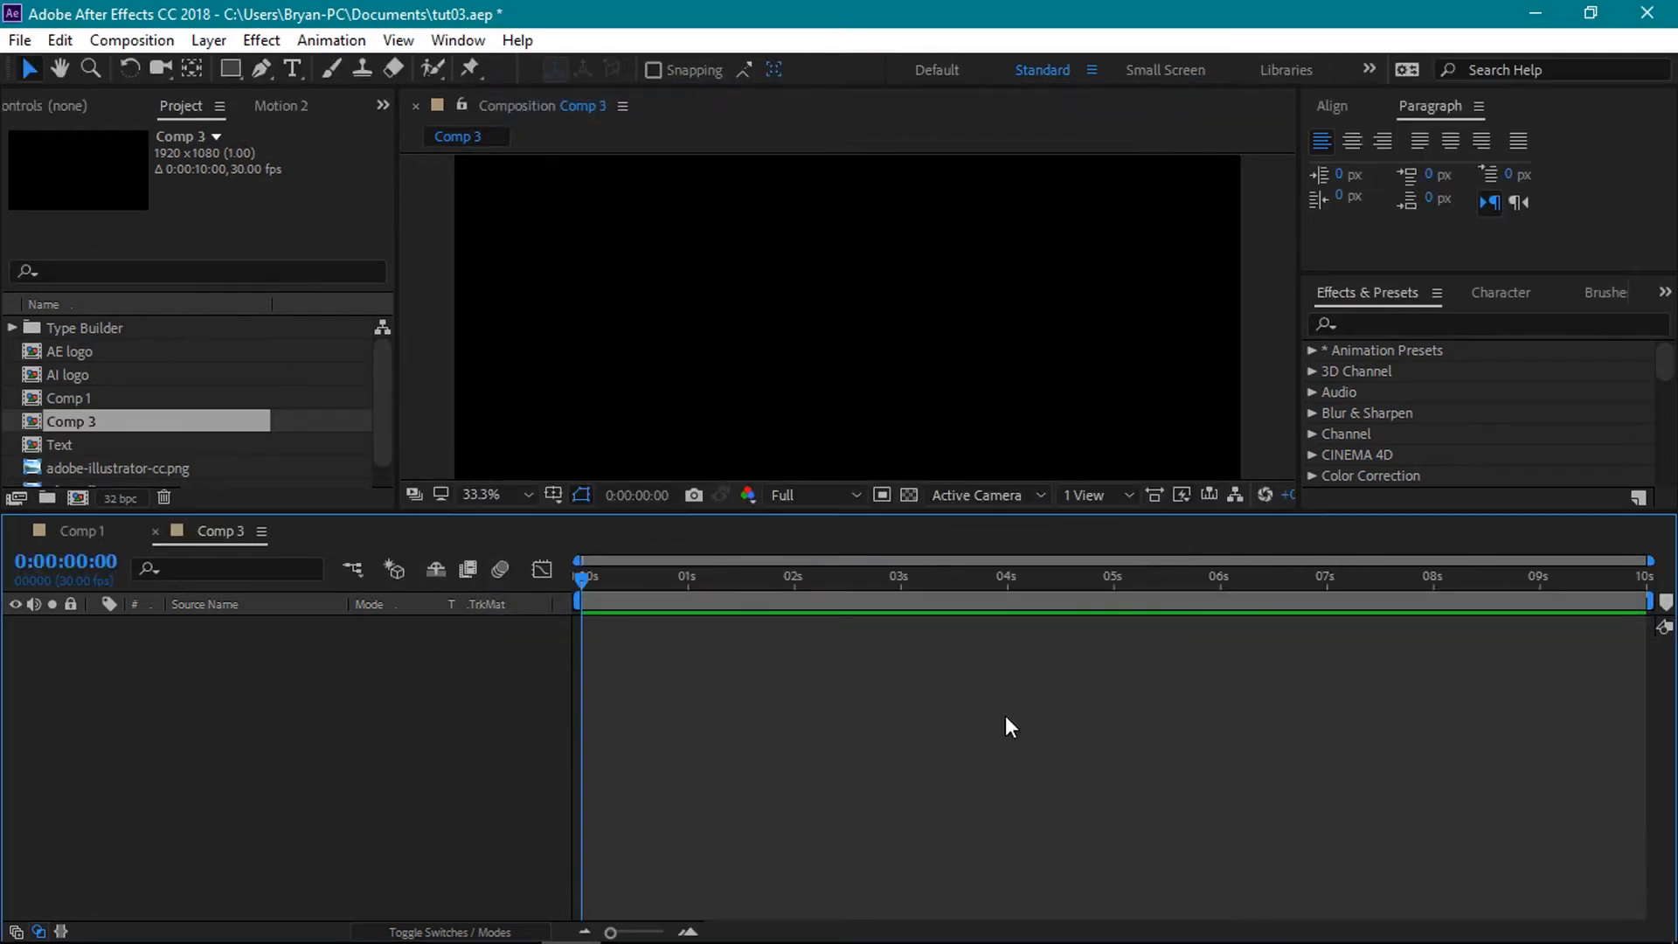
drag(817, 518, 820, 598)
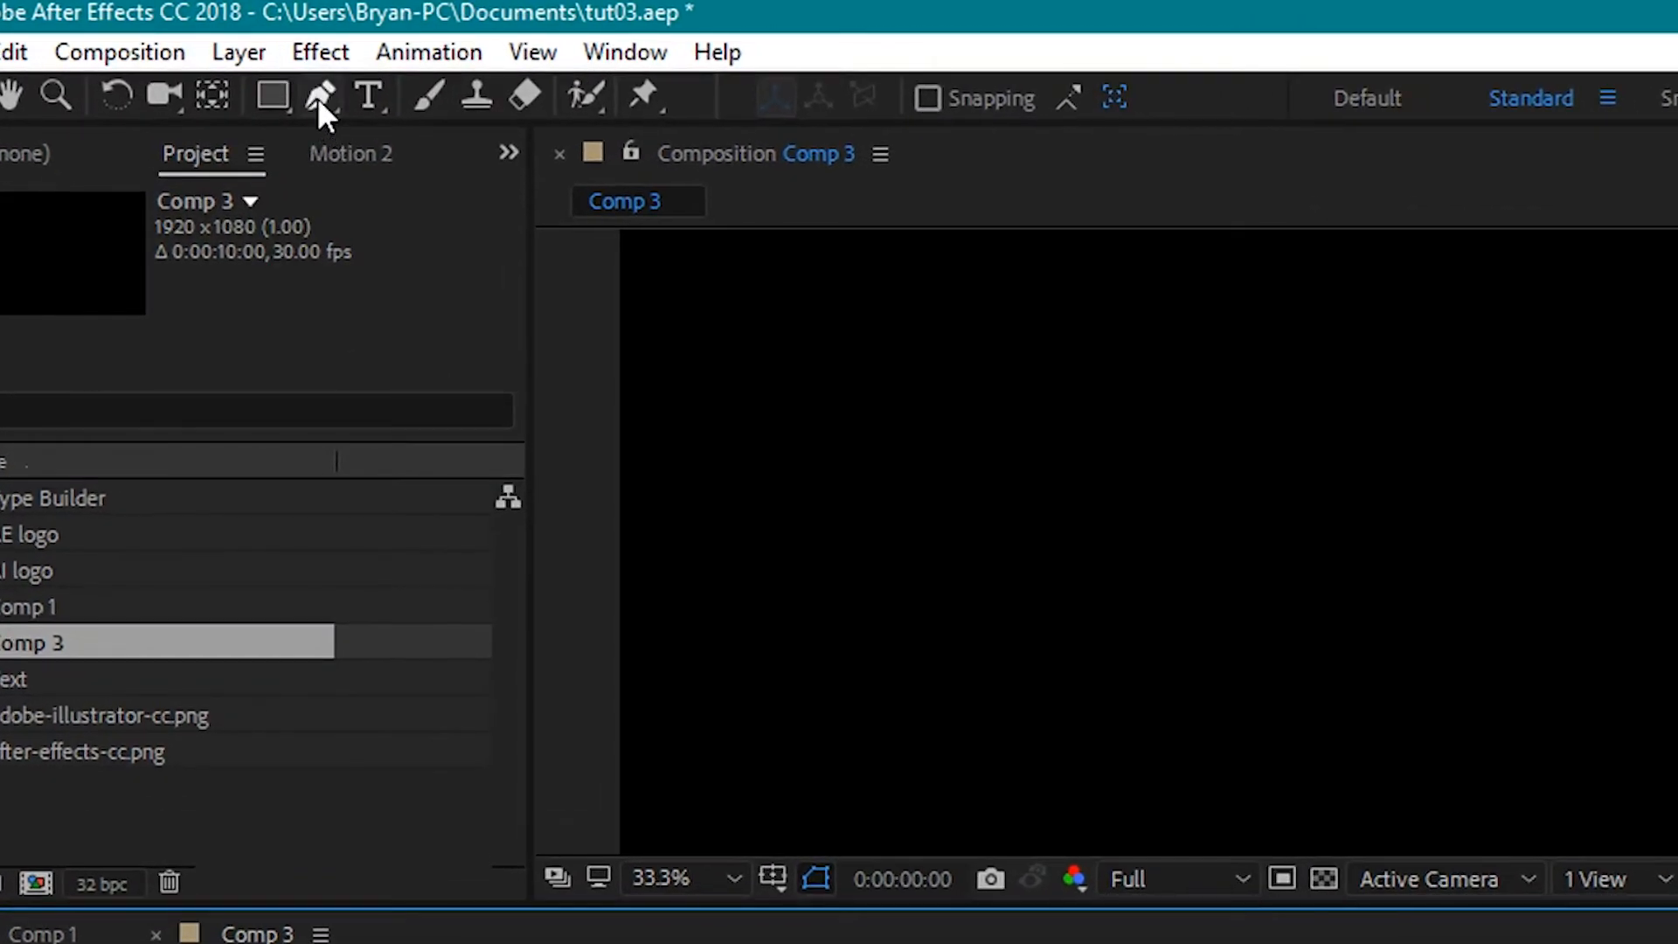
- Activate the Pen tool with the fill set to None and the stroke set to Solid Color
click(320, 101)
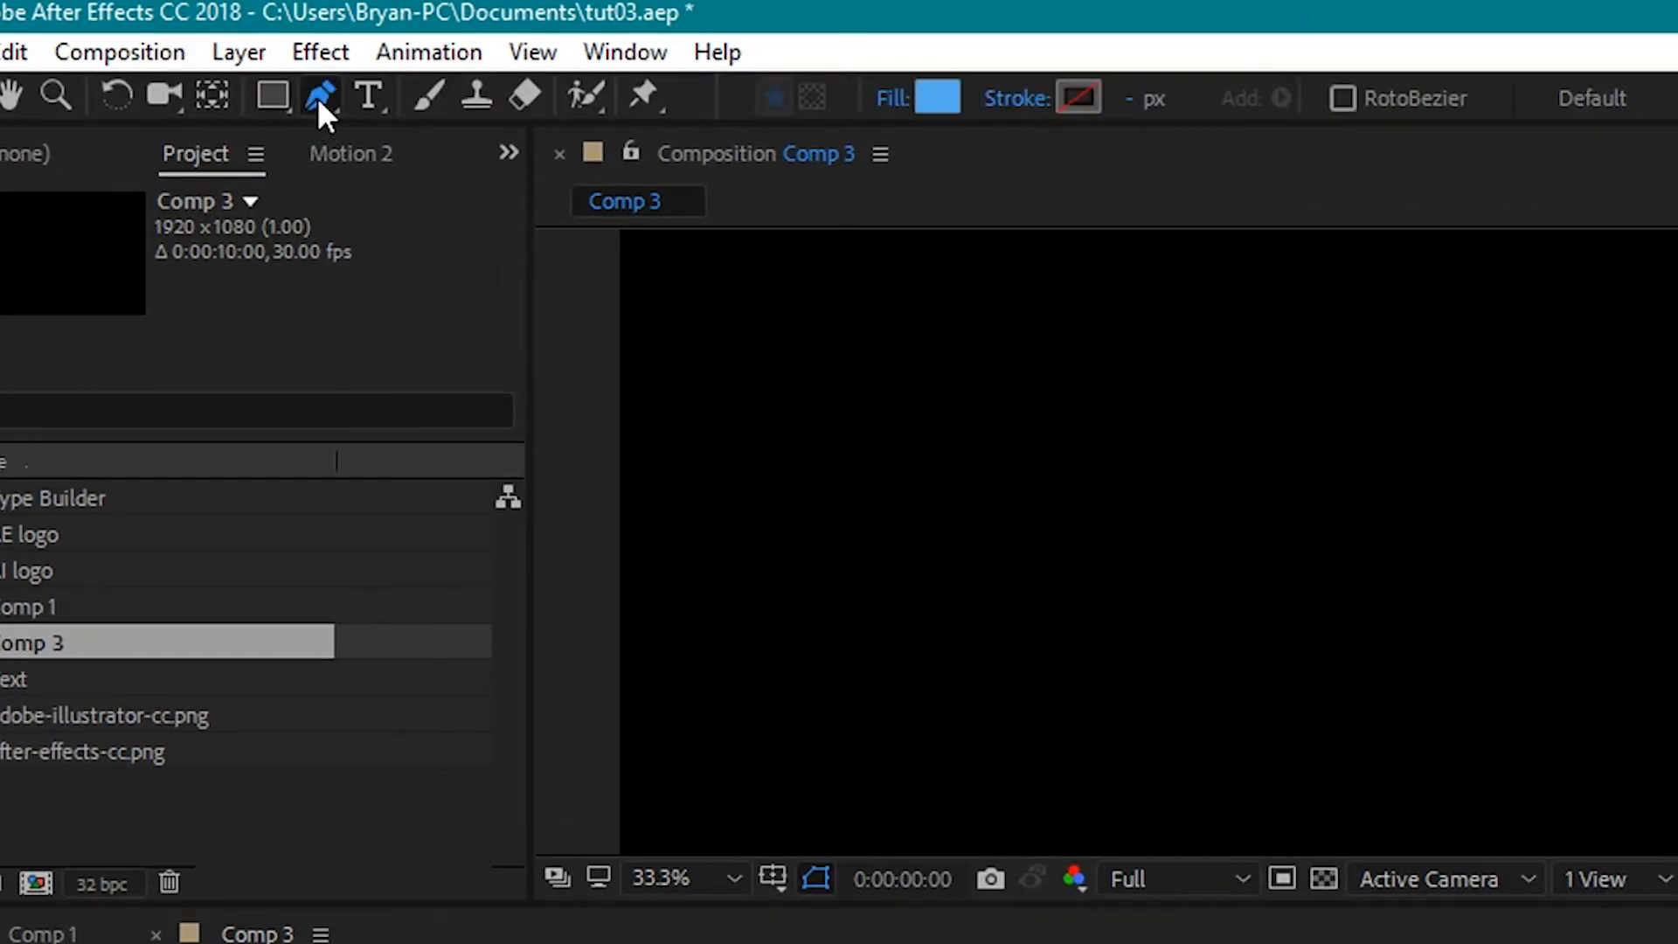
click(894, 104)
click(1022, 472)
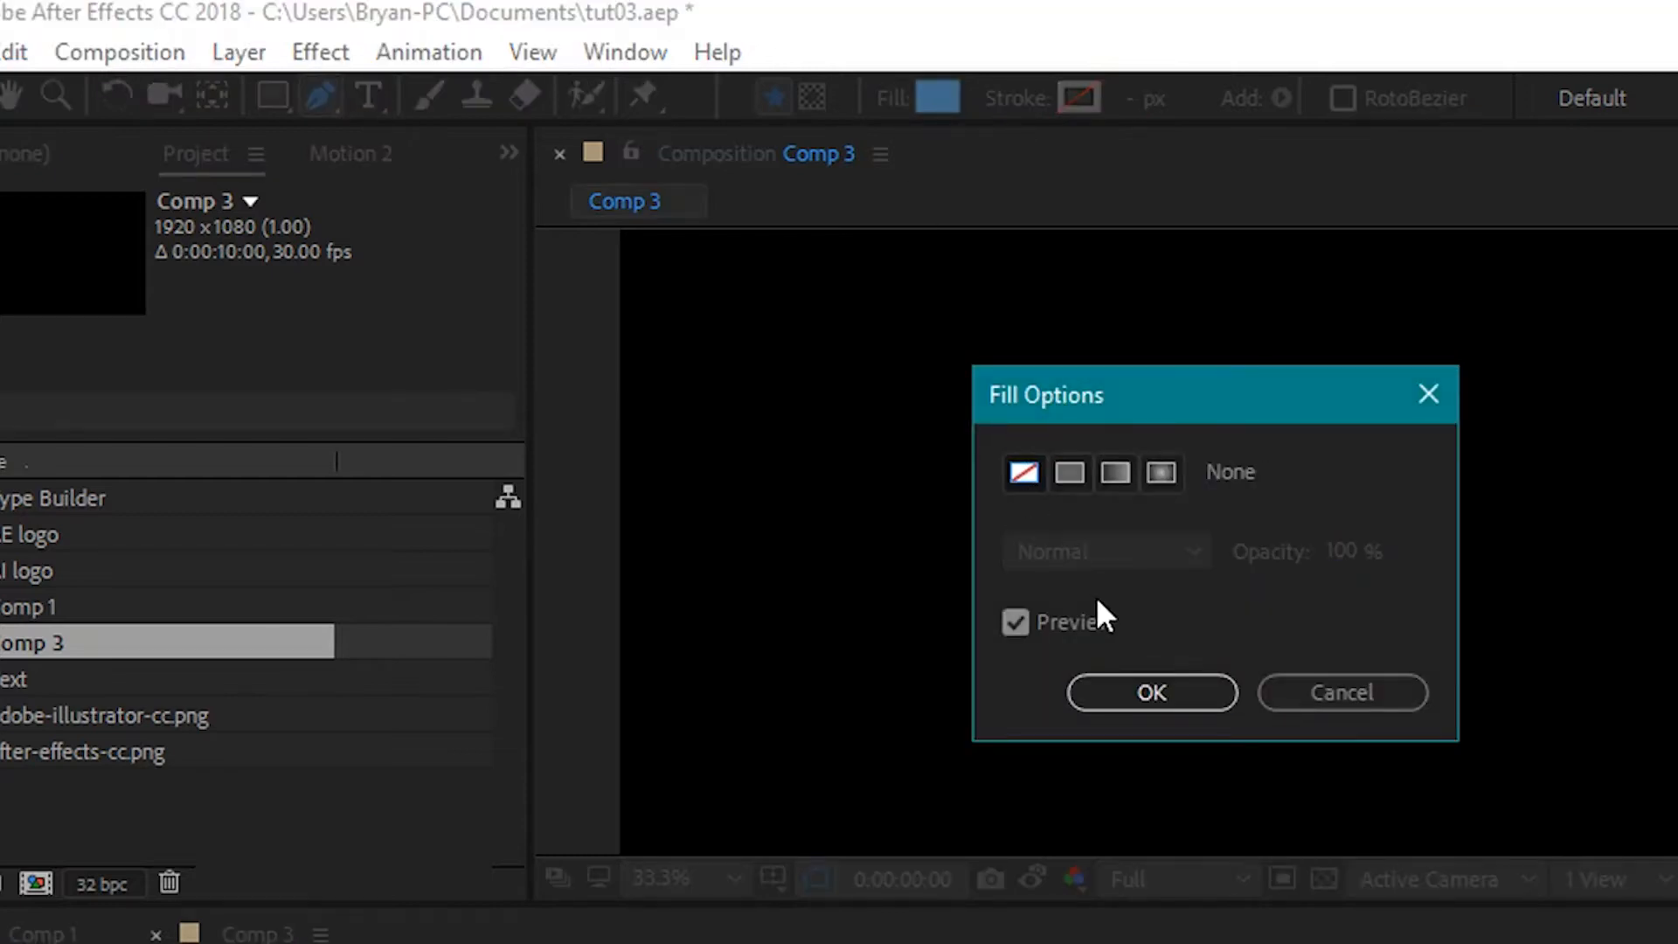
click(1152, 693)
click(1014, 116)
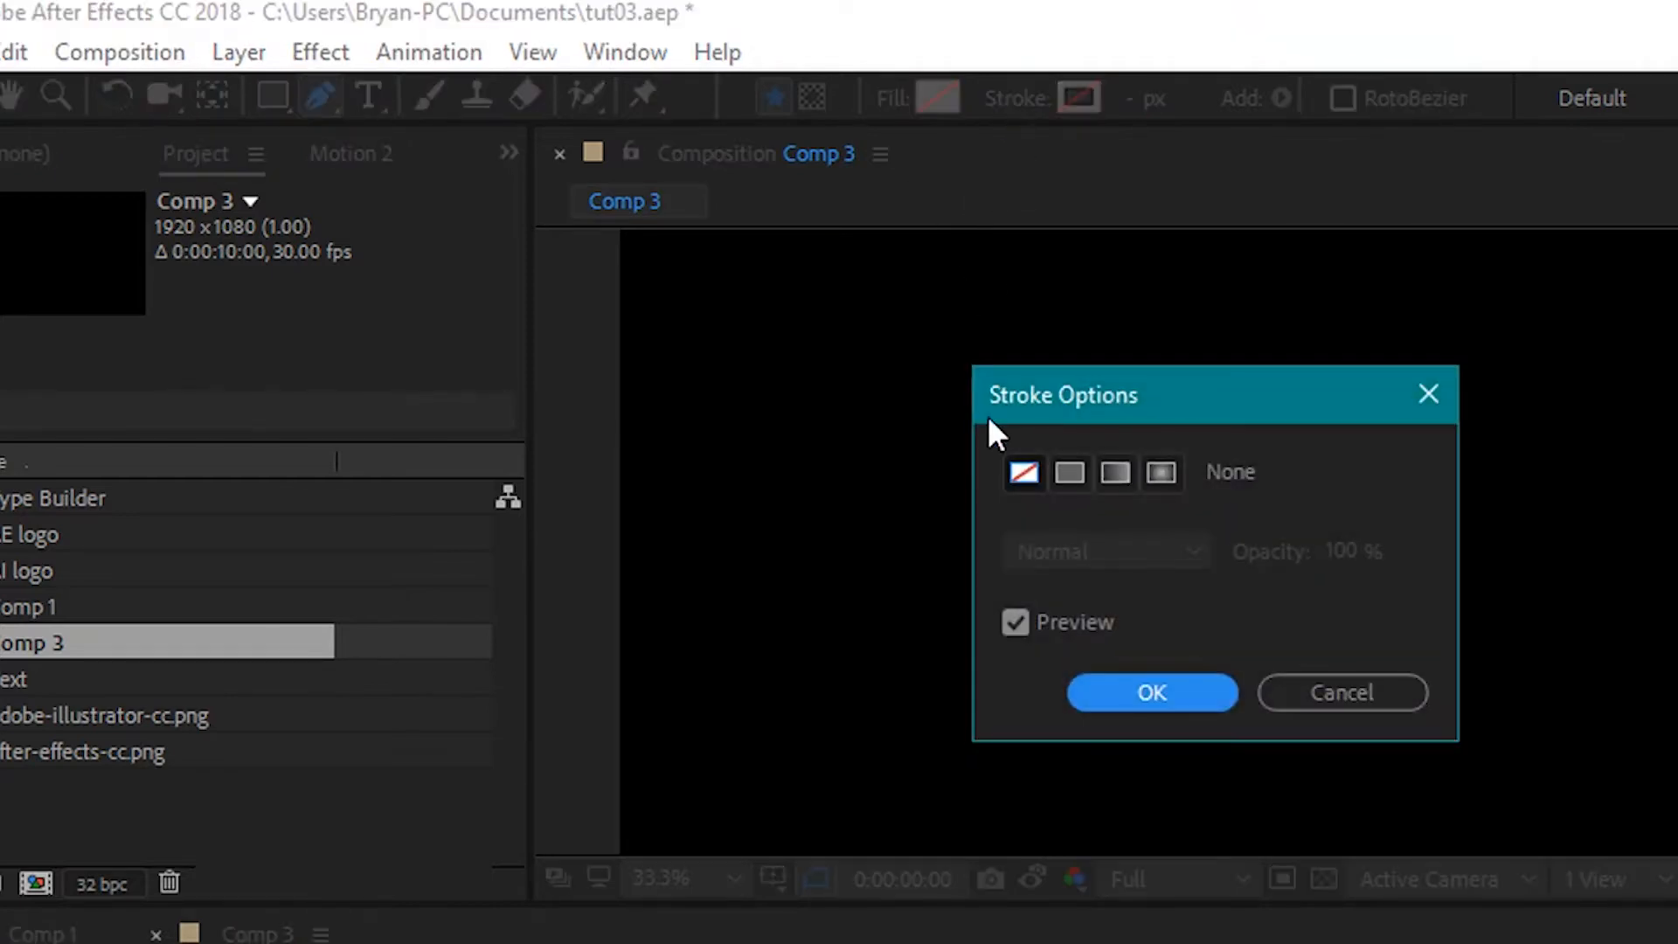
click(1049, 465)
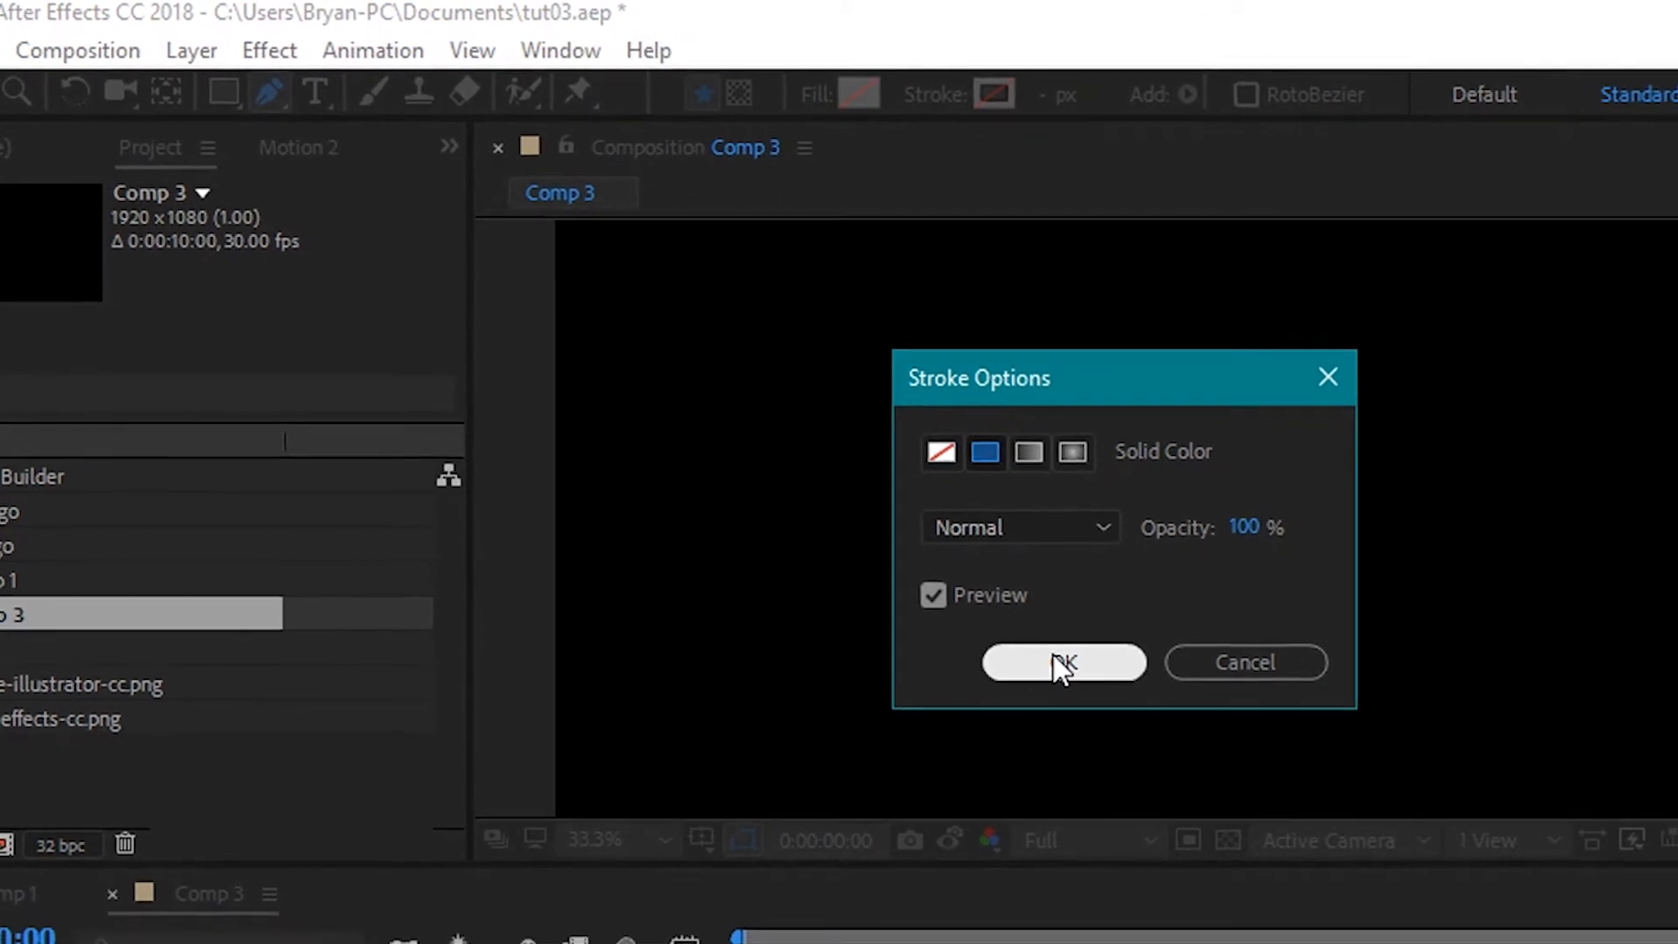
click(1101, 677)
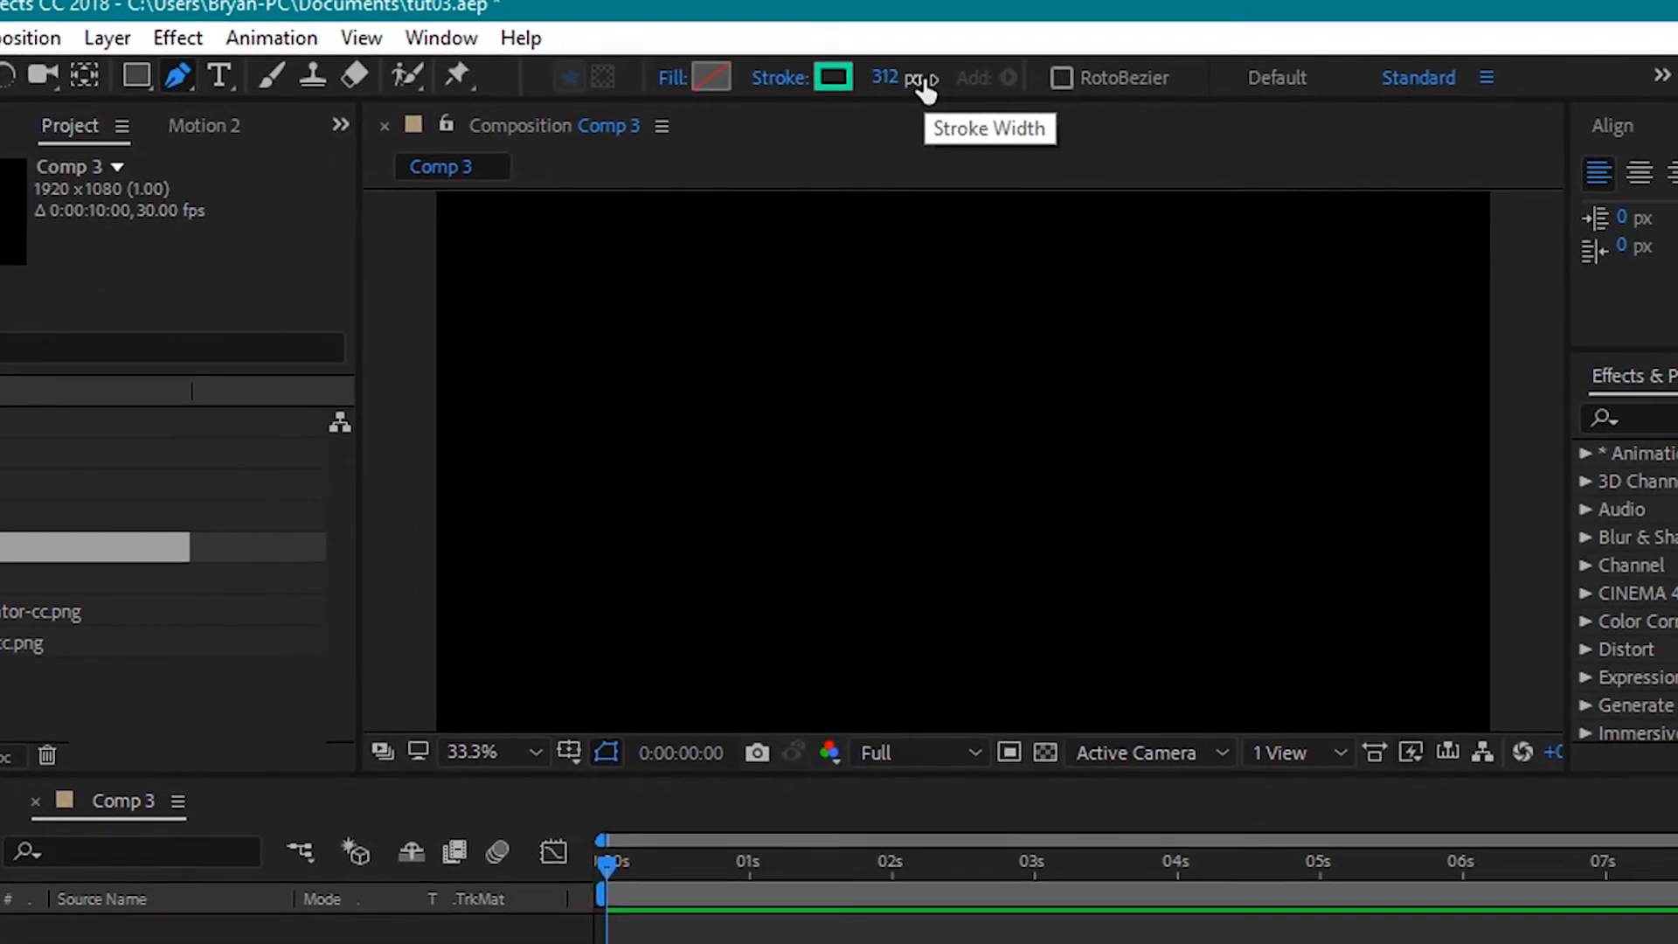
- Set the shape stroke colour to hex C2F40F
click(824, 80)
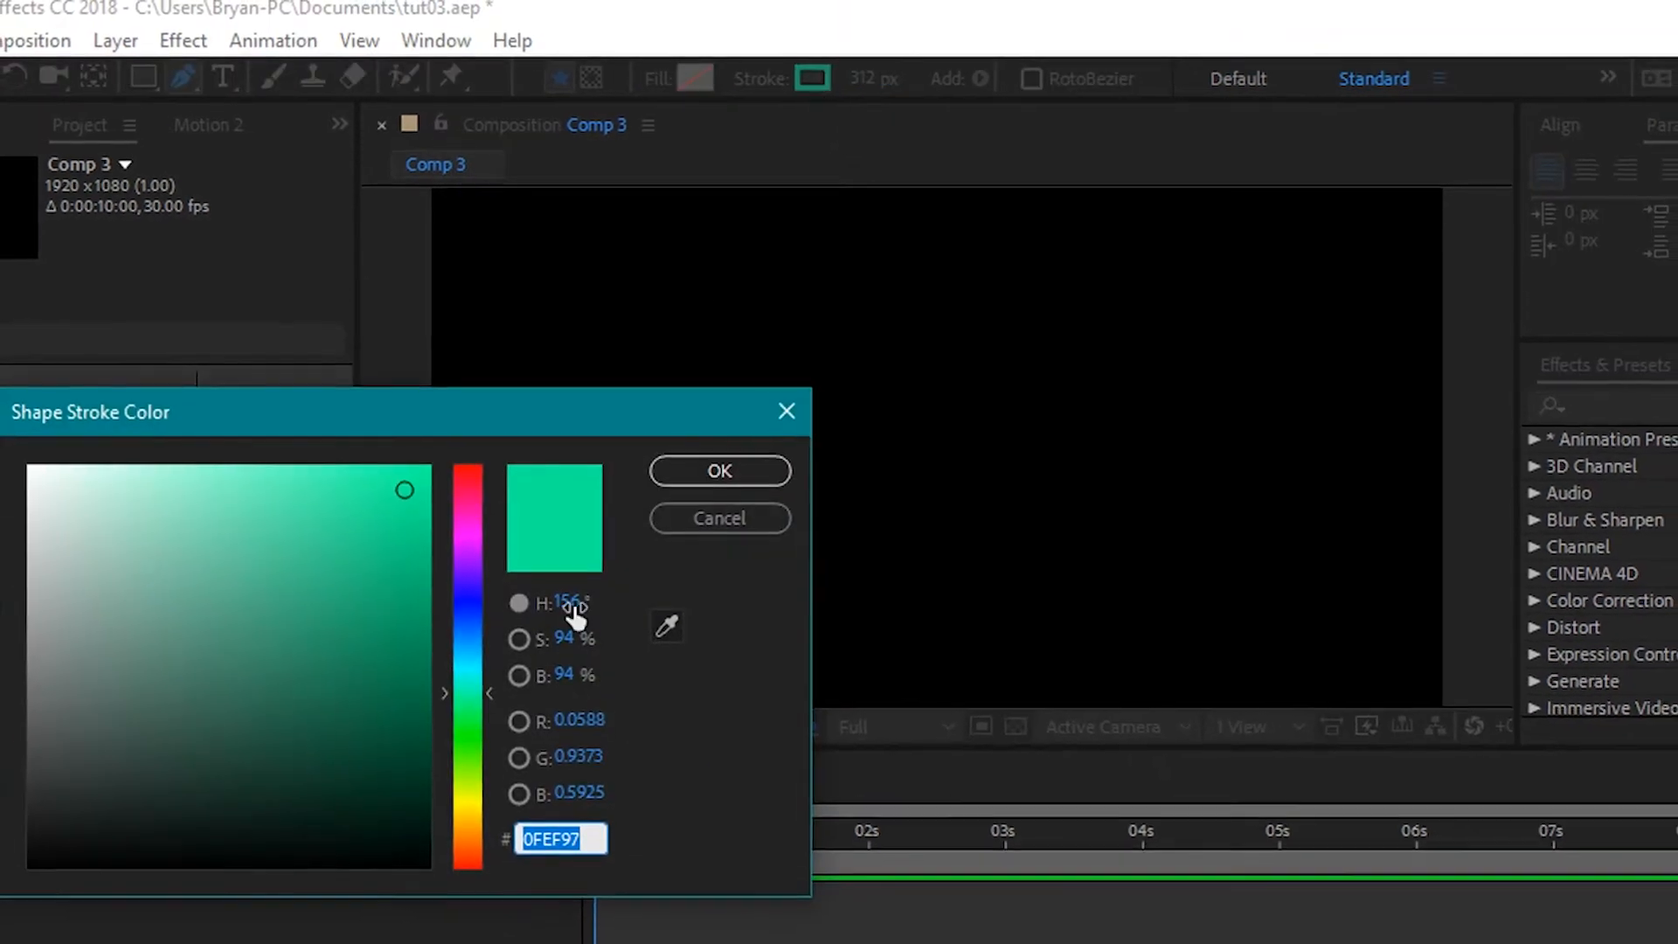
key(BackSpace)
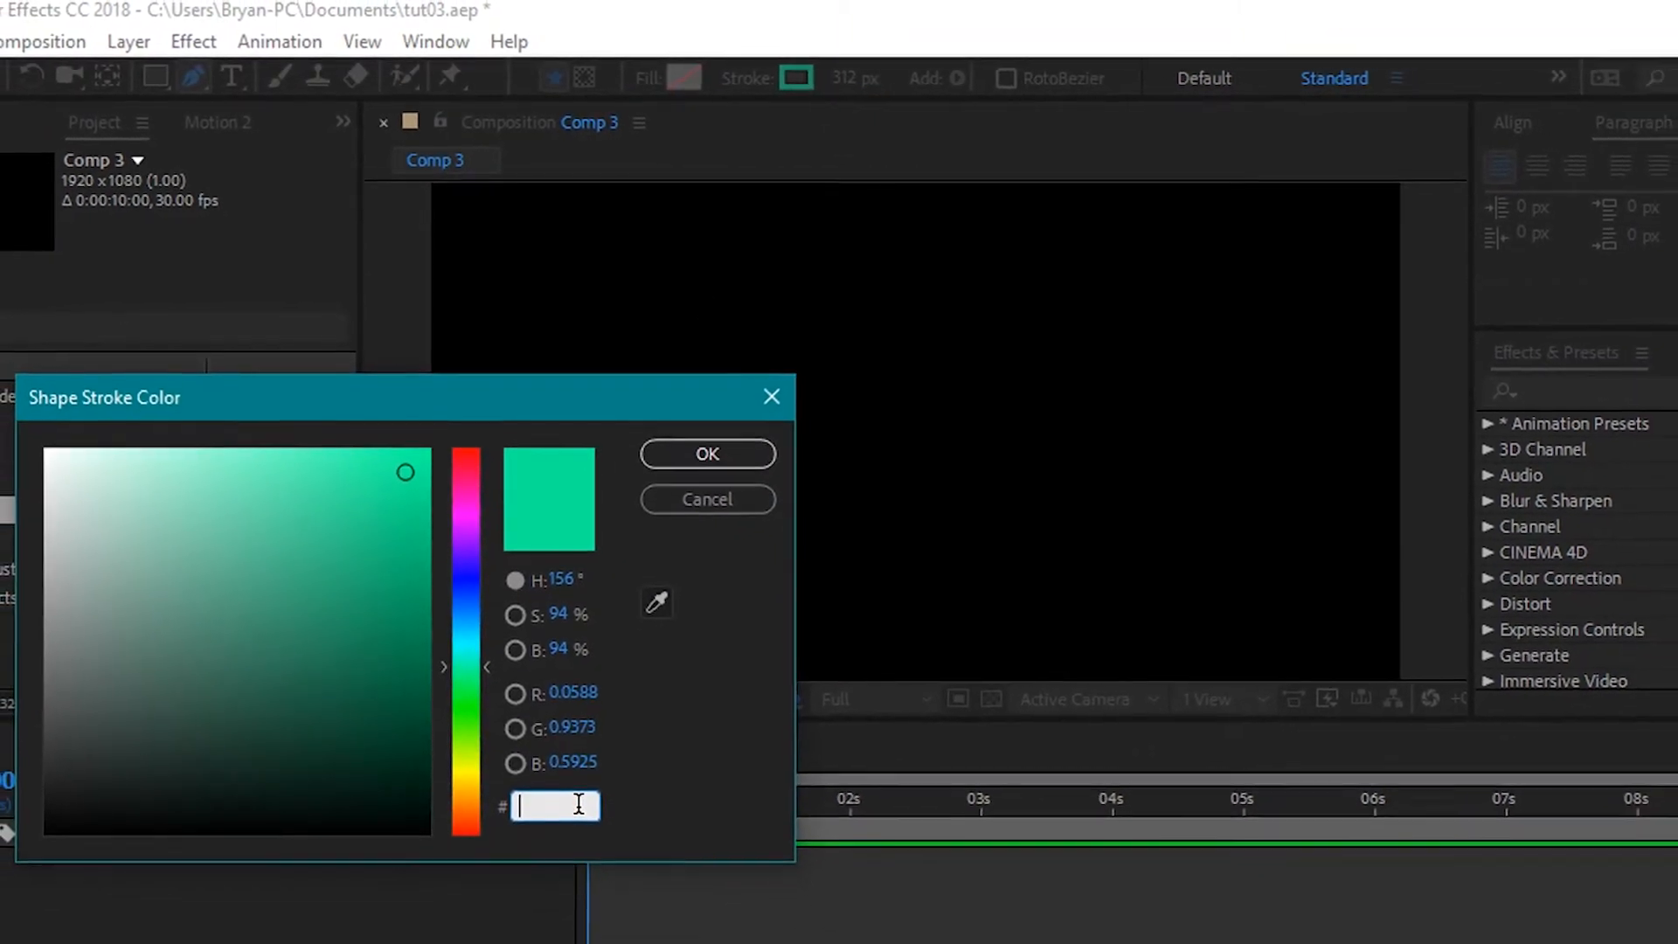
text(C2F40)
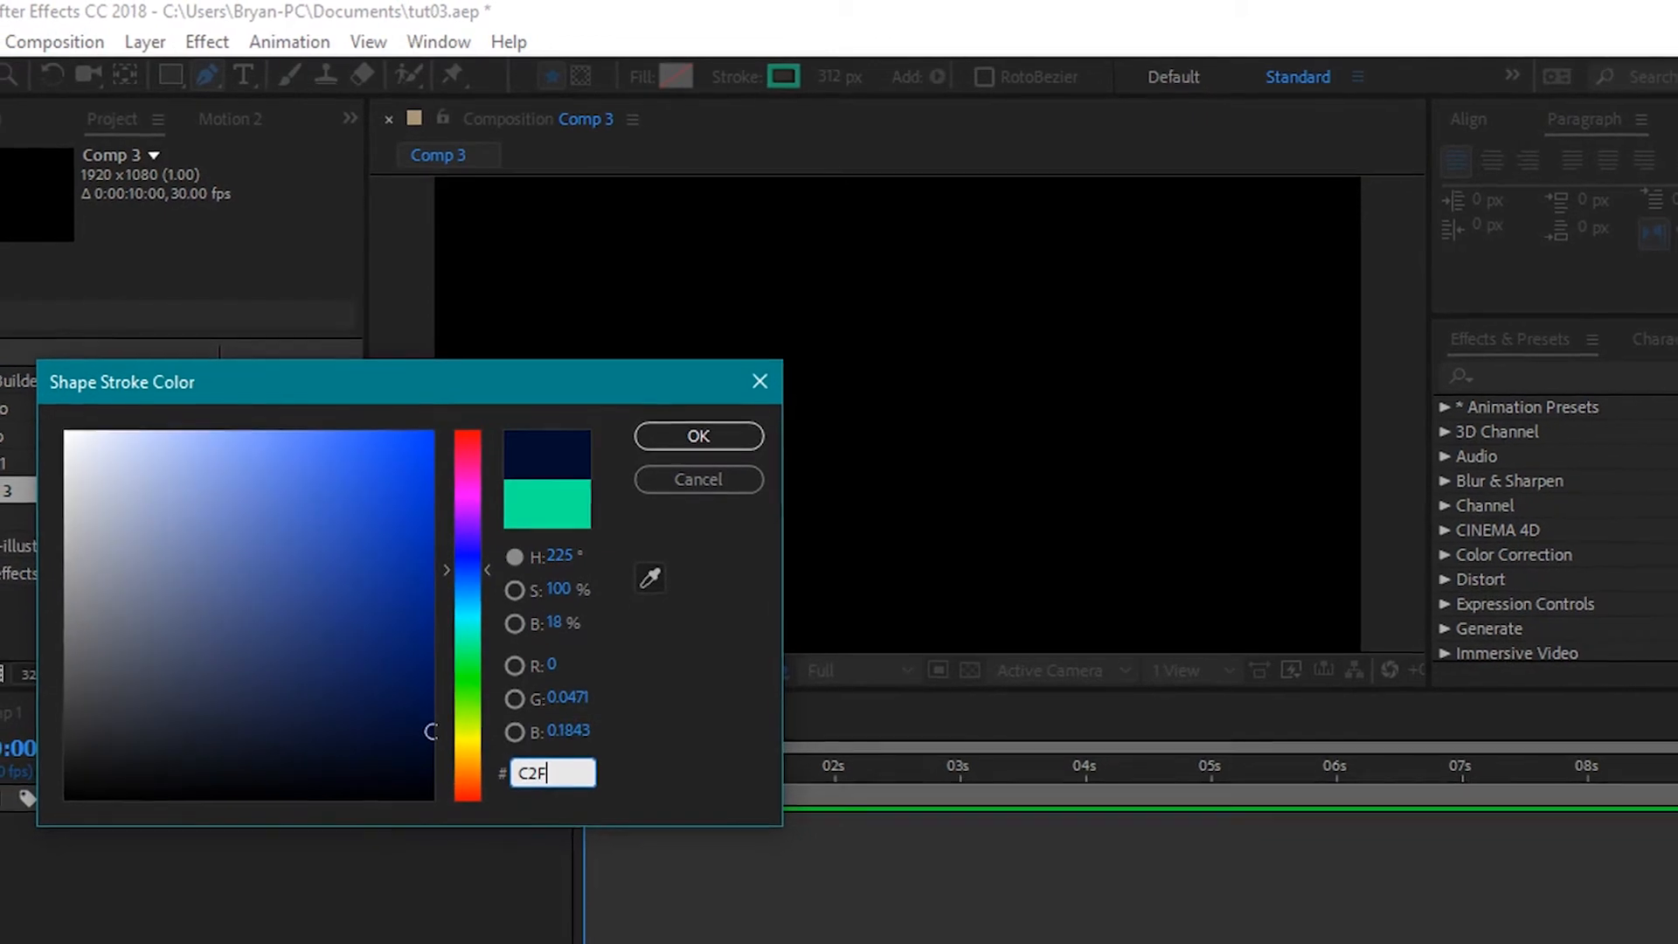
text(F)
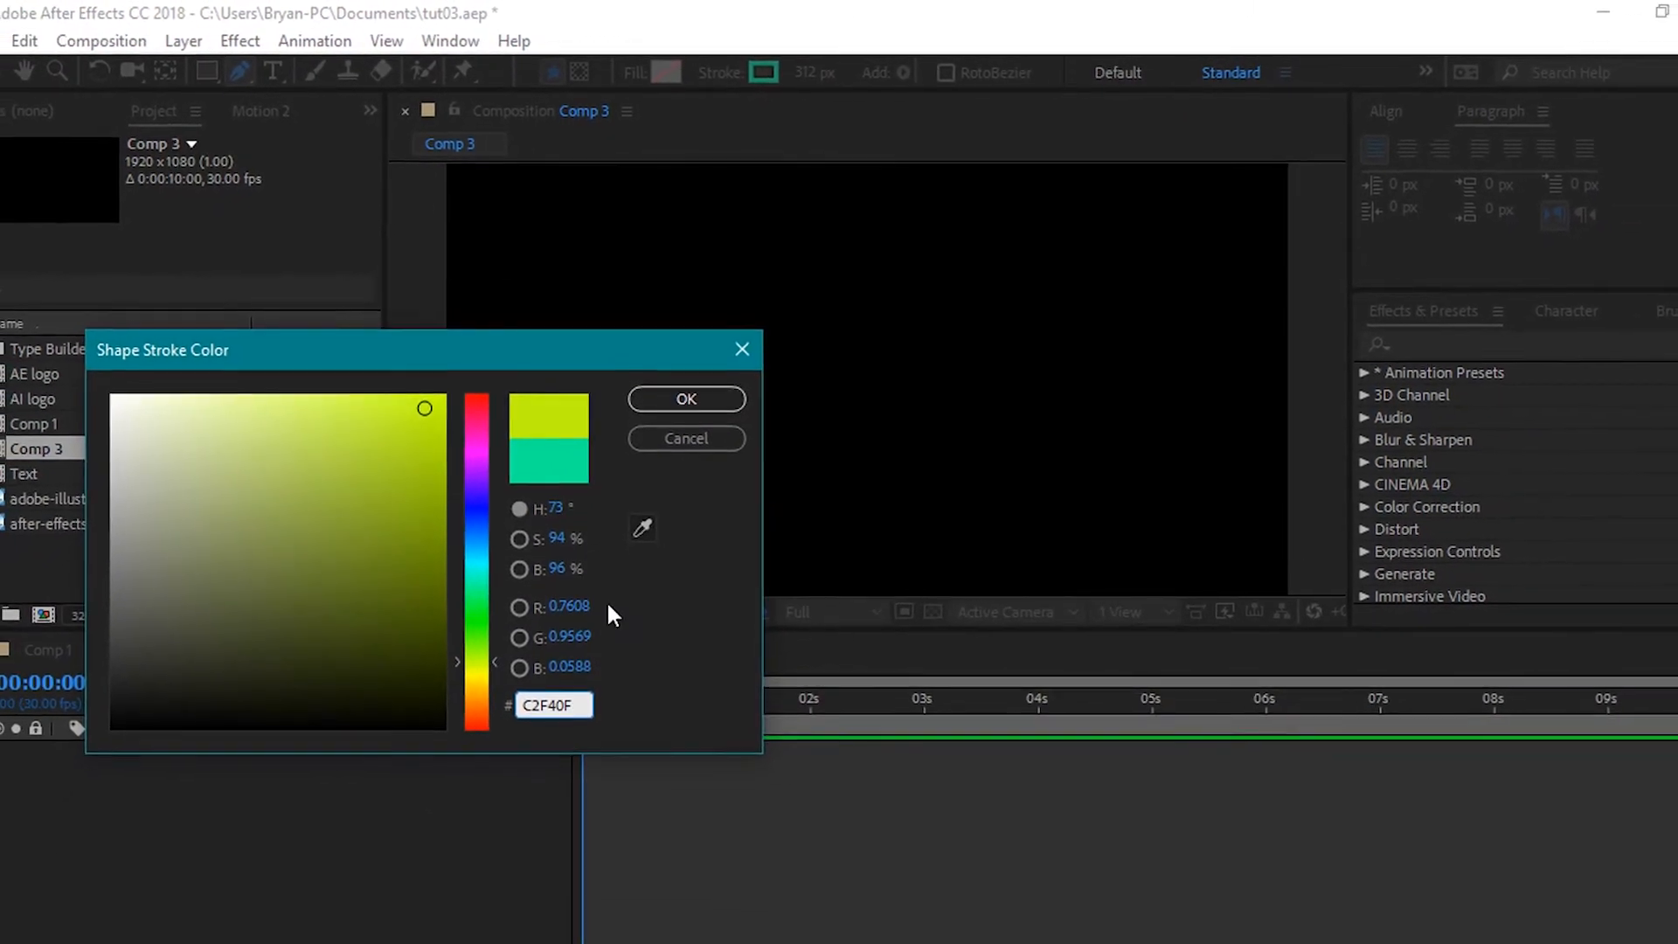
click(657, 390)
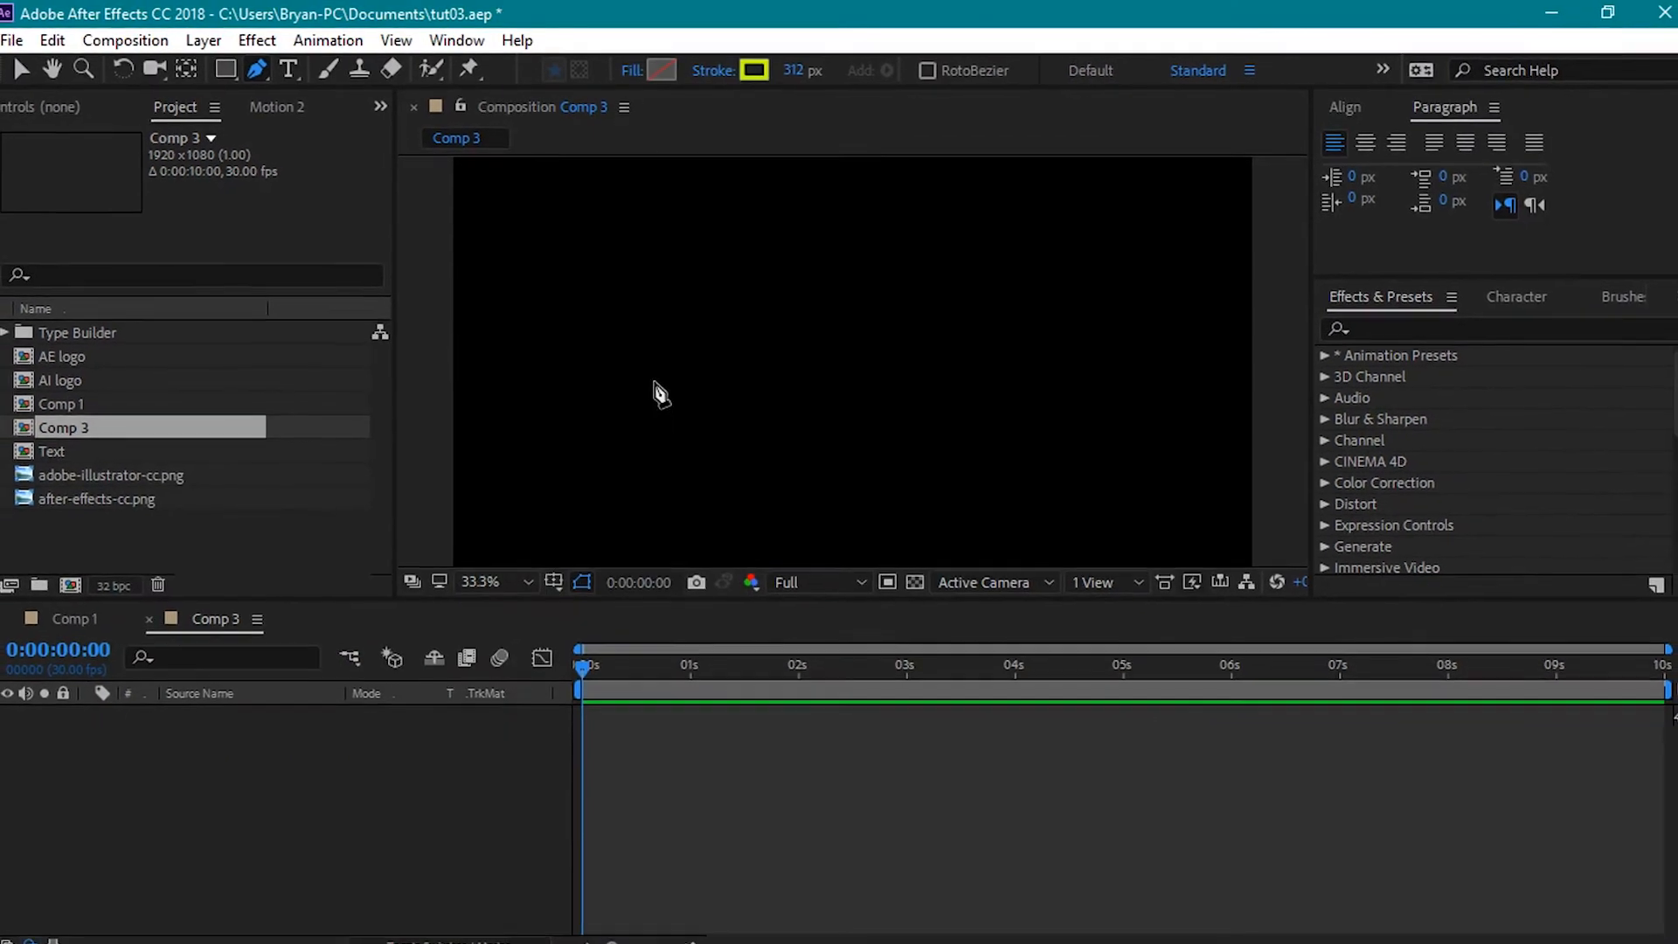
- Show the Title/Action Safe overlay and draw a straight horizontal path across the middle of the frame between its vertical lines
click(551, 596)
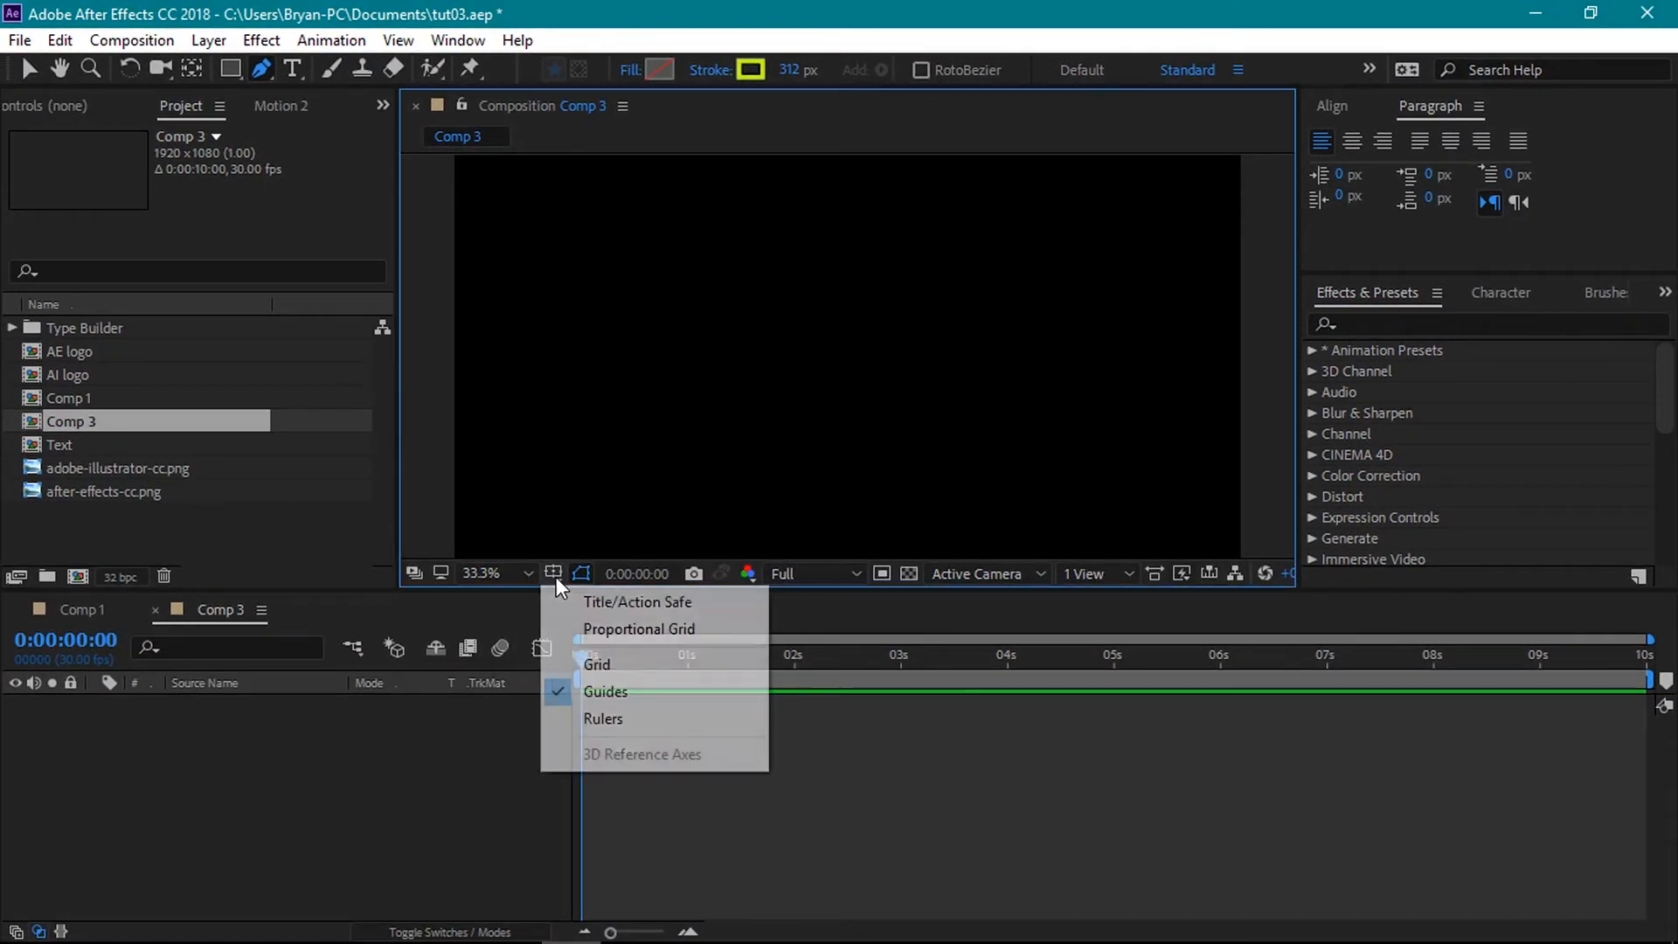
click(638, 602)
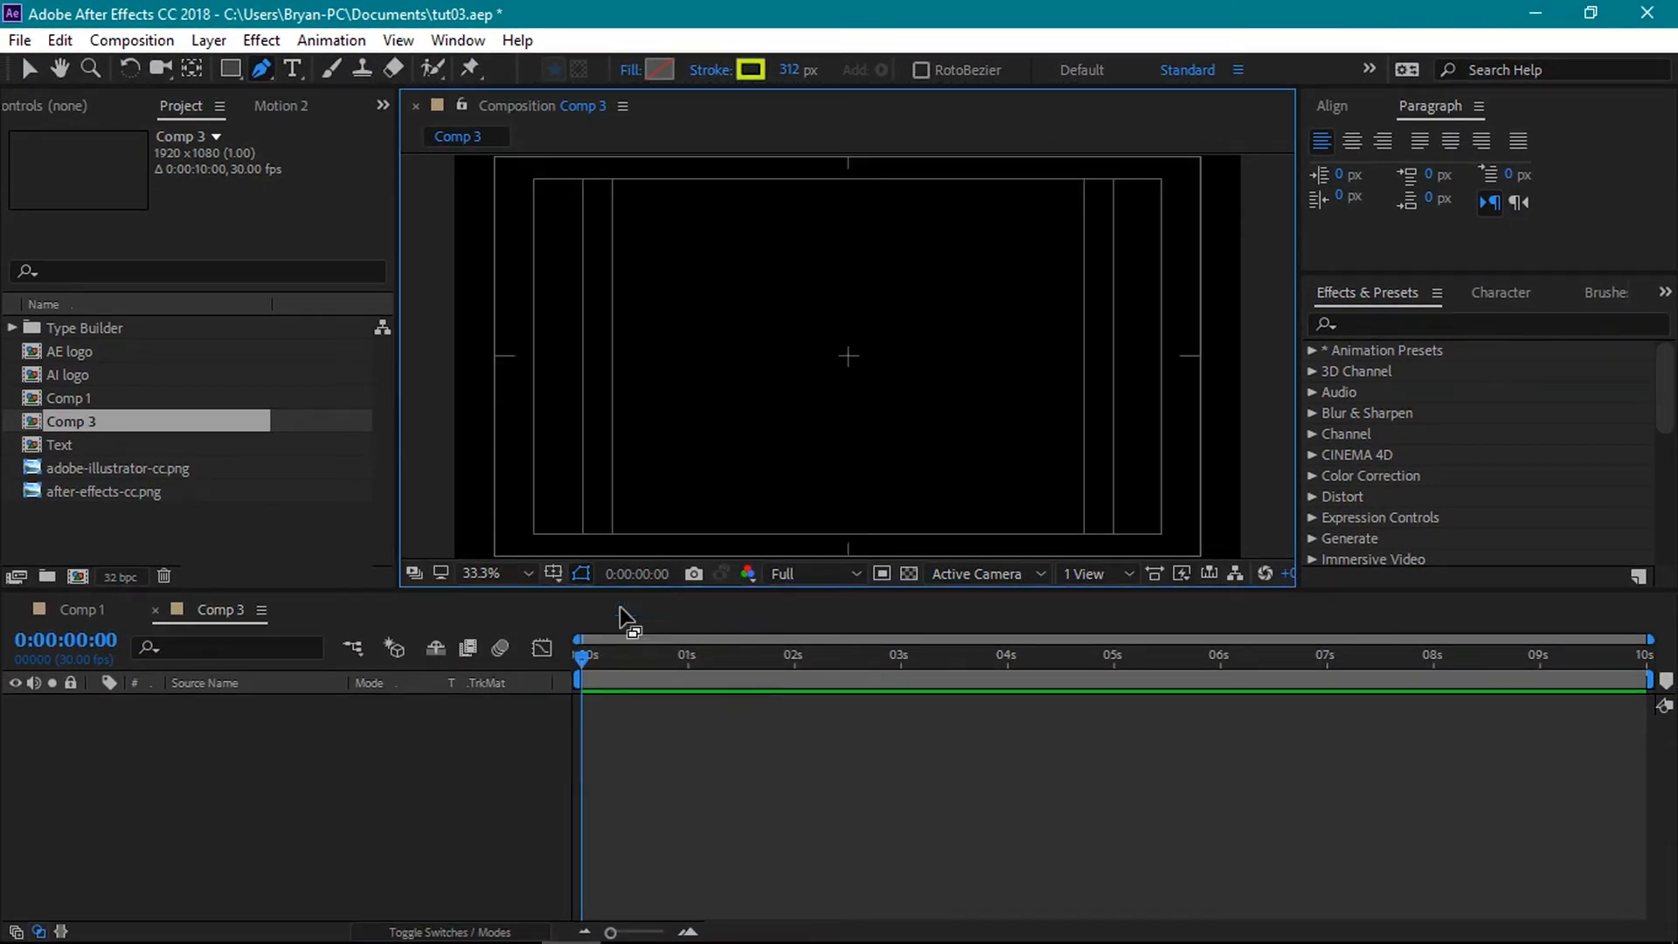
click(583, 350)
key(Caps_Lock)
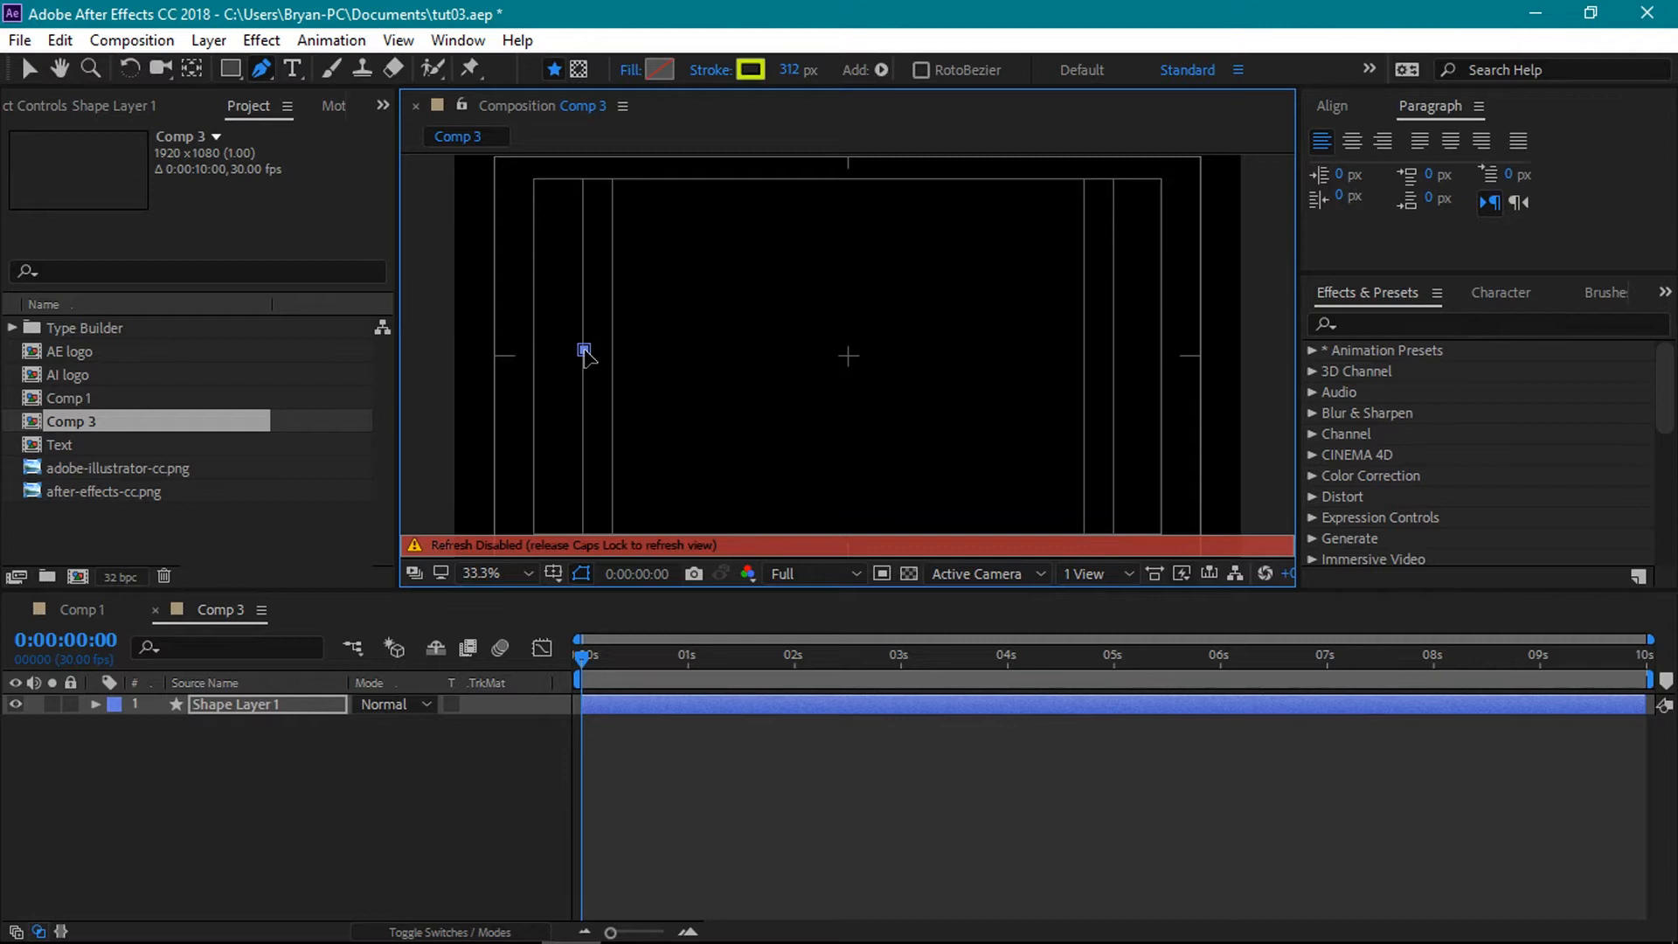
key(Caps_Lock)
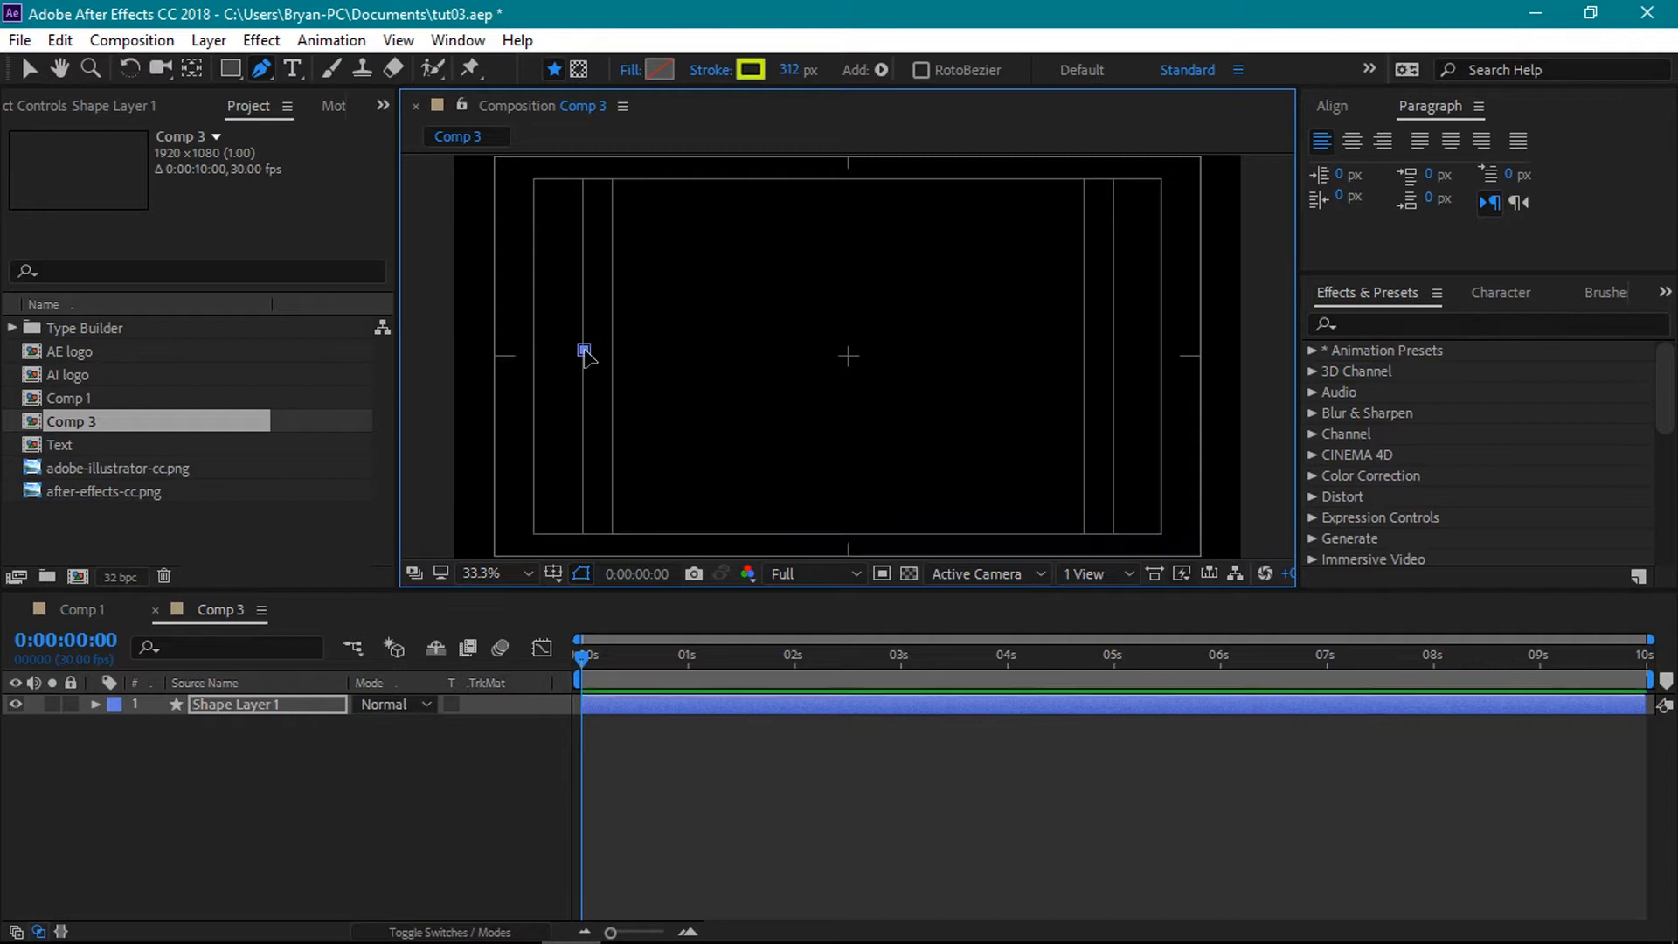
click(1085, 350)
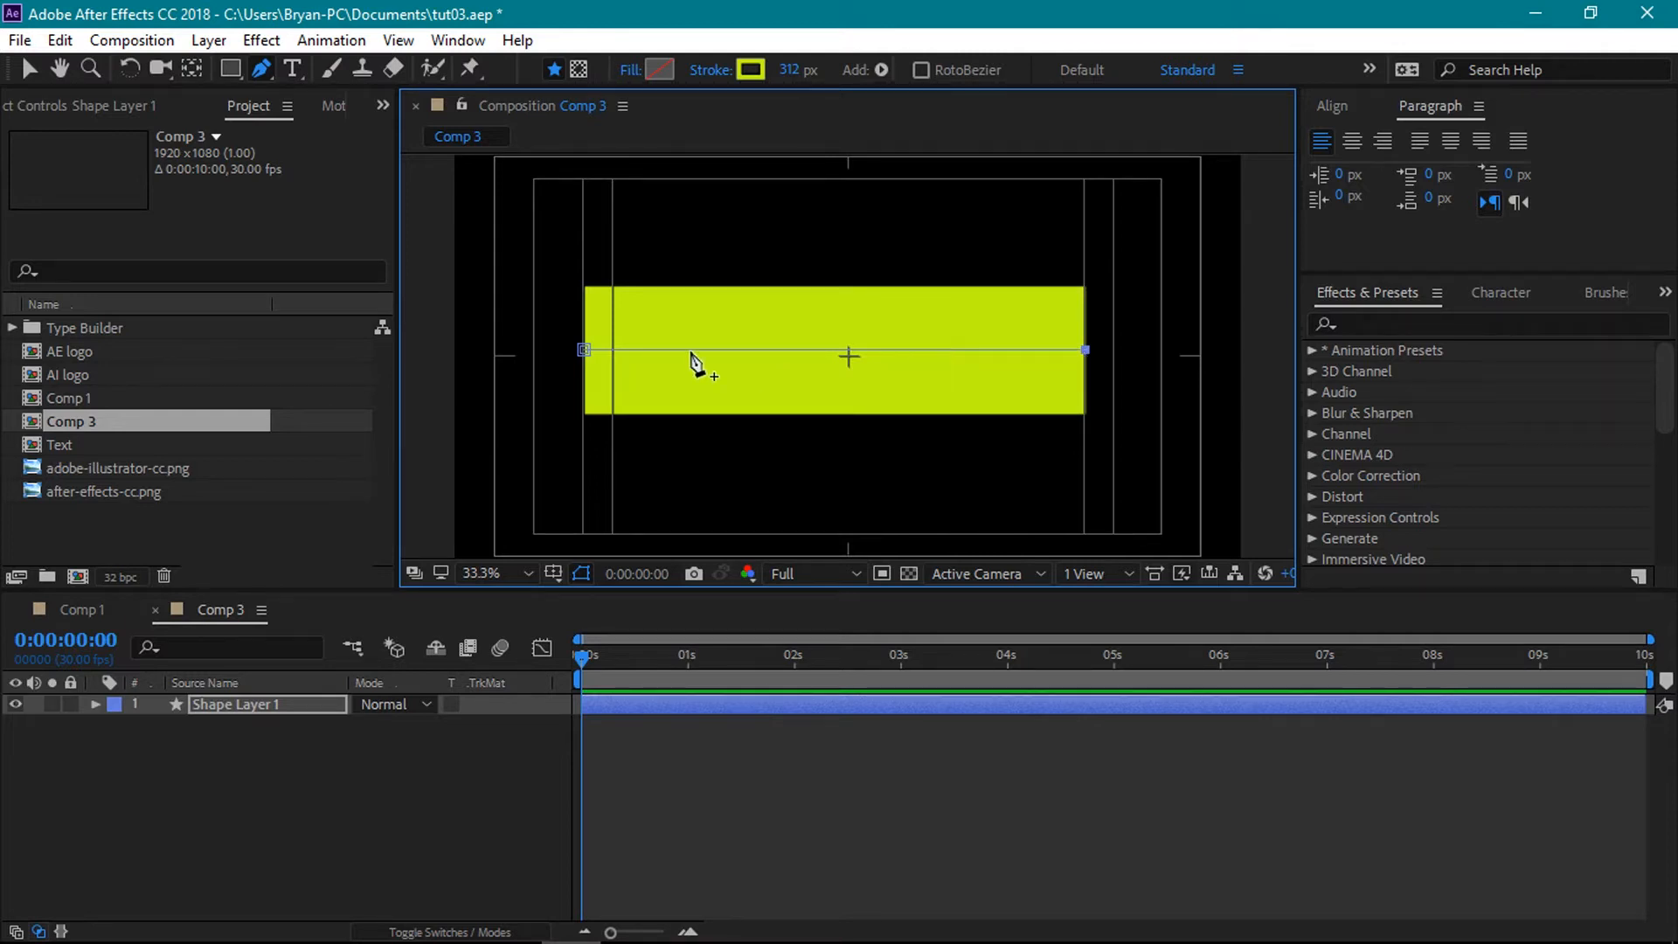
- Switch to the Selection tool, deselect the shape layer and hide the Title/Action Safe overlay
click(35, 67)
click(217, 827)
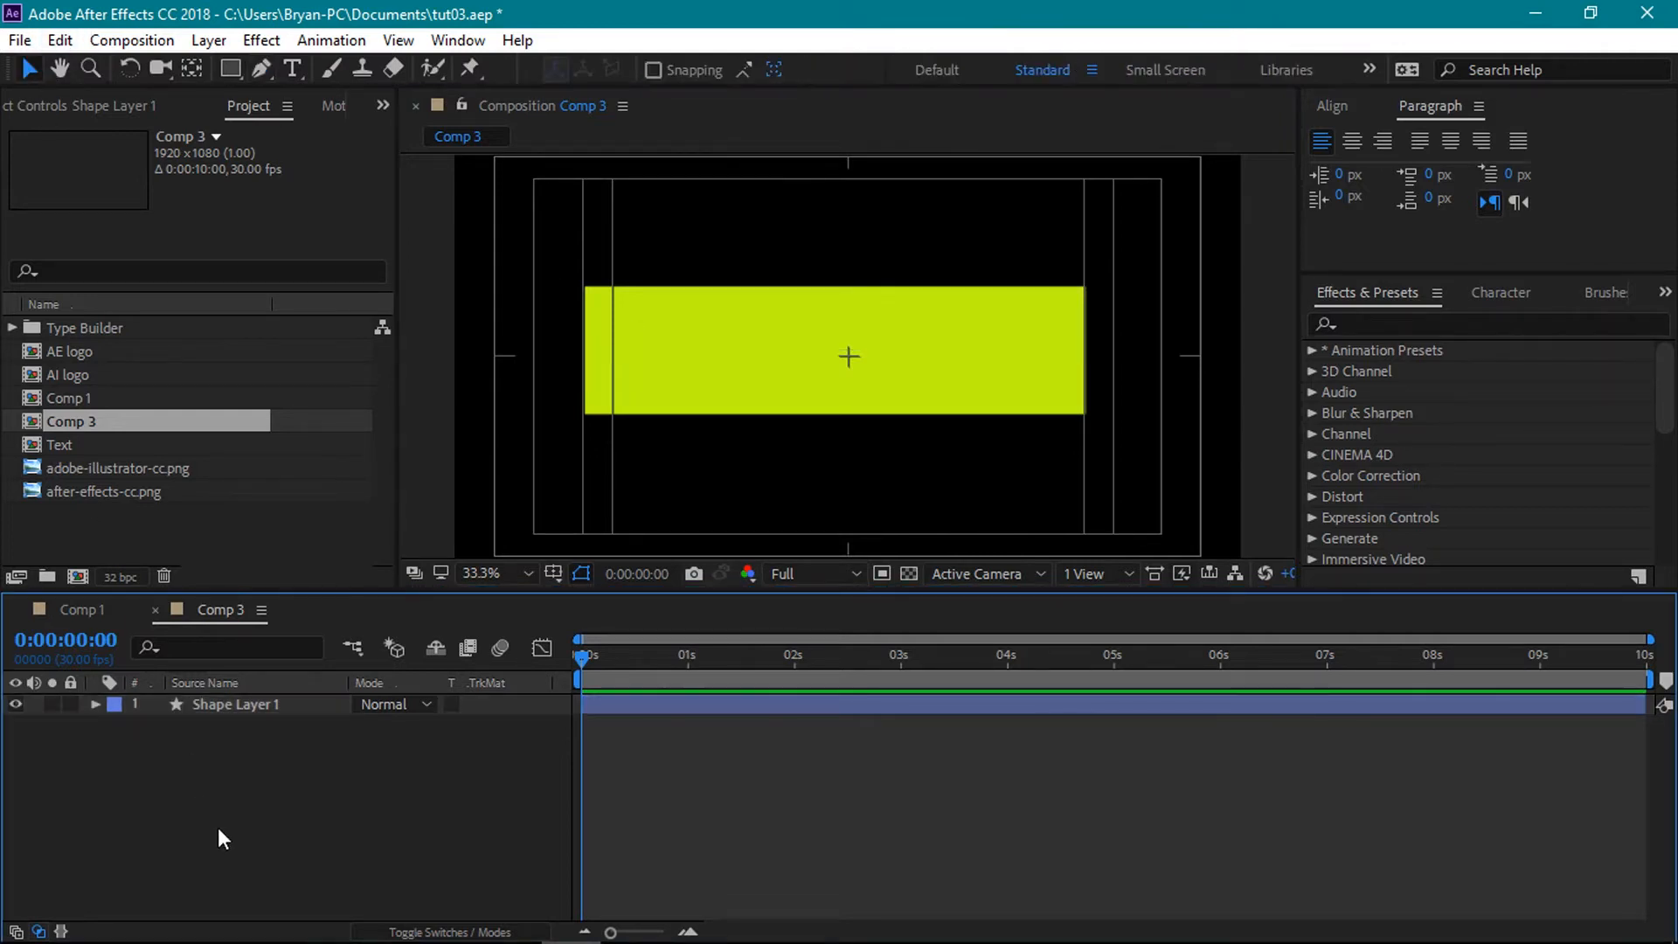
click(581, 573)
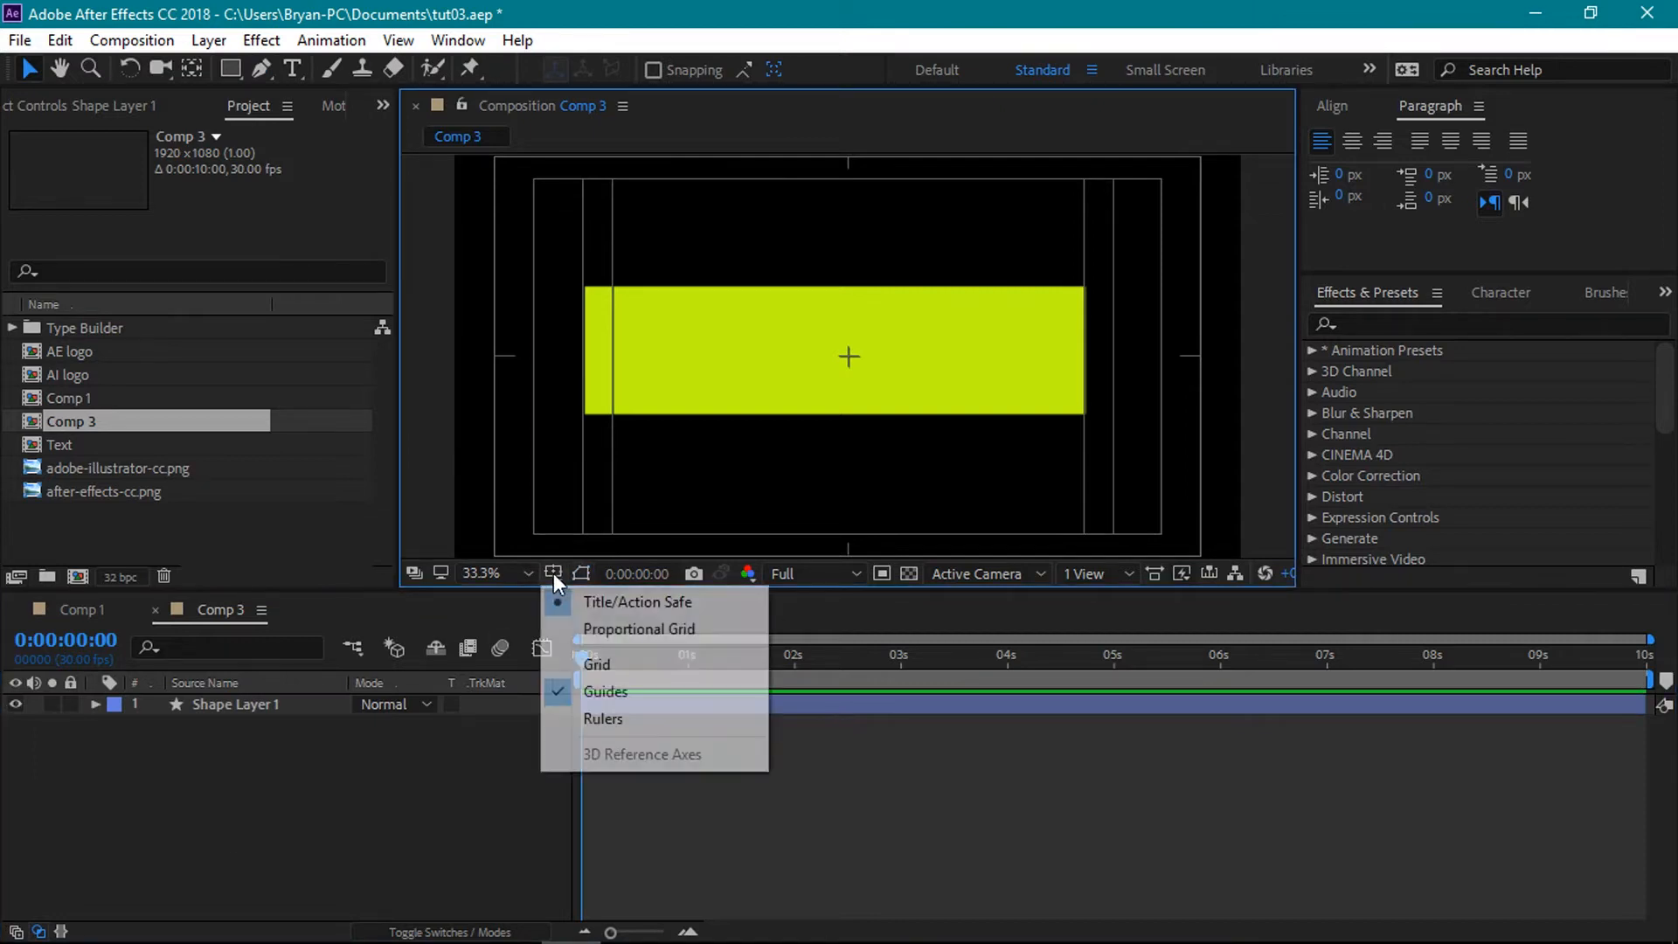
click(568, 602)
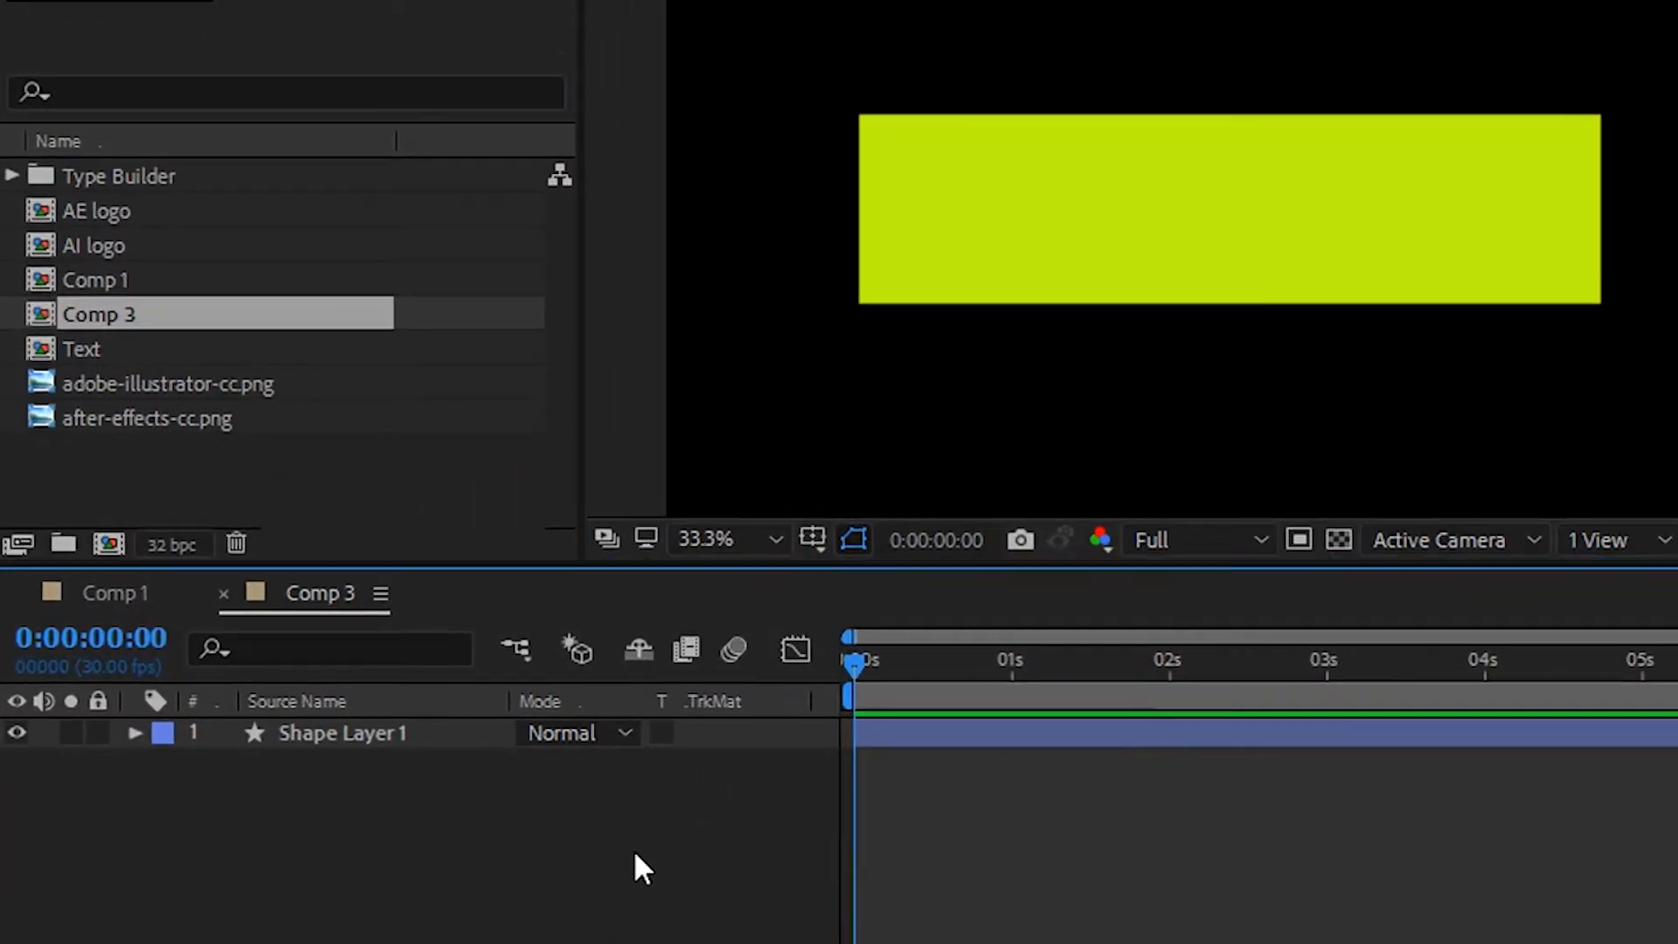
- Add Trim Paths to Shape Layer 1 and expand its properties
click(521, 760)
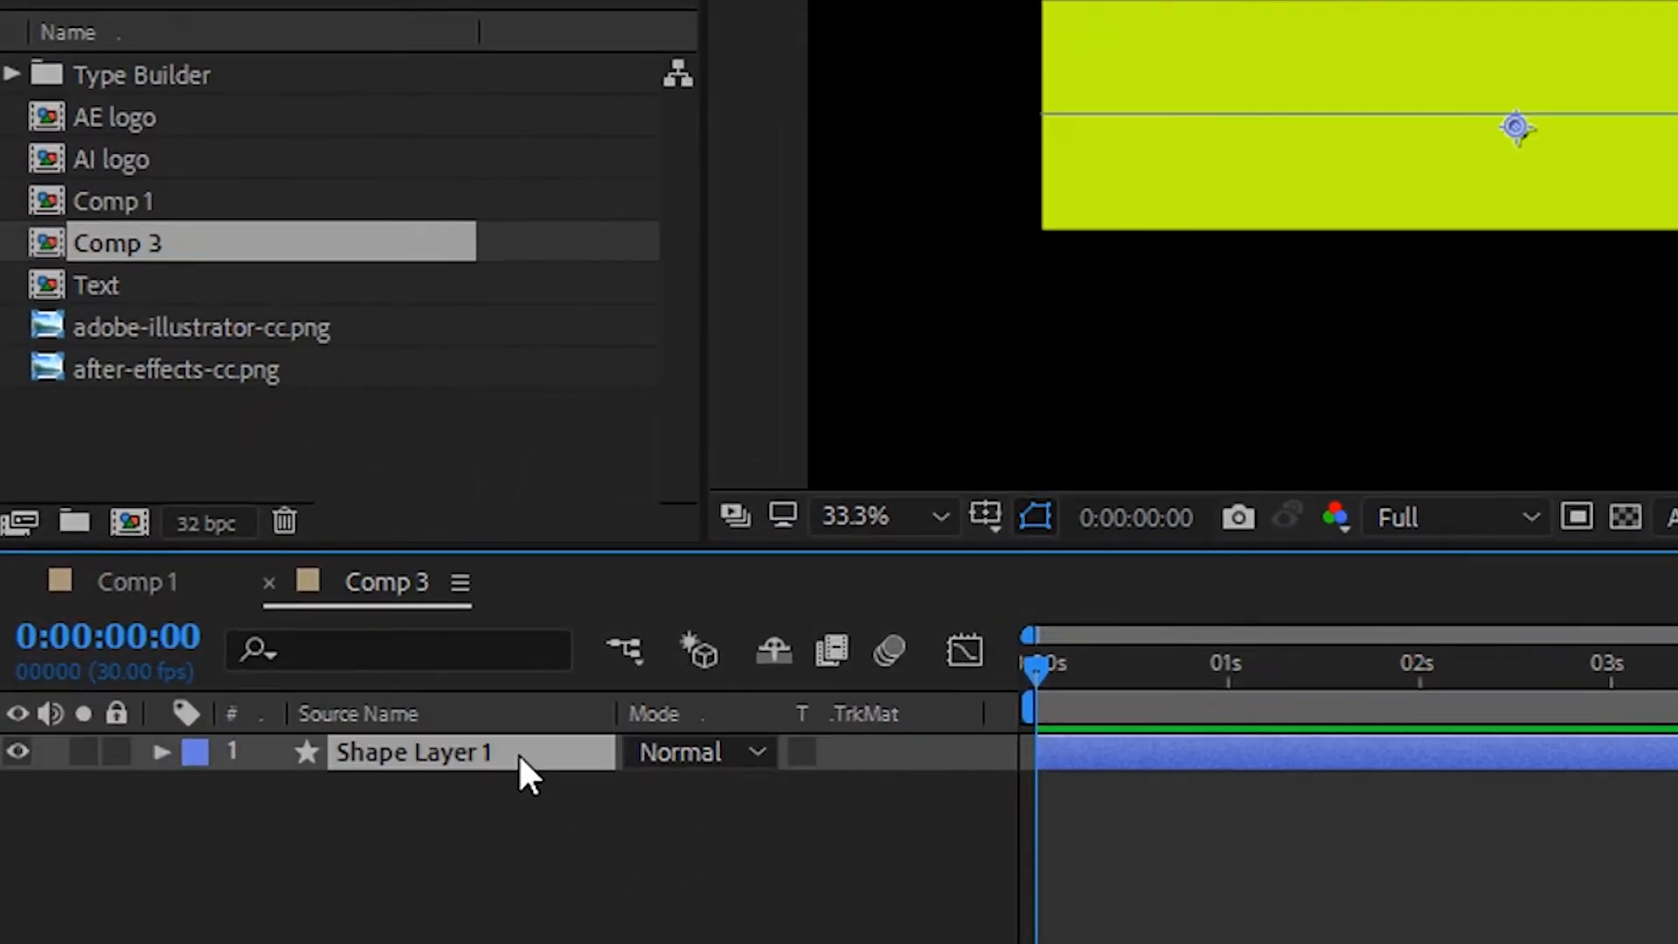
click(160, 752)
click(959, 791)
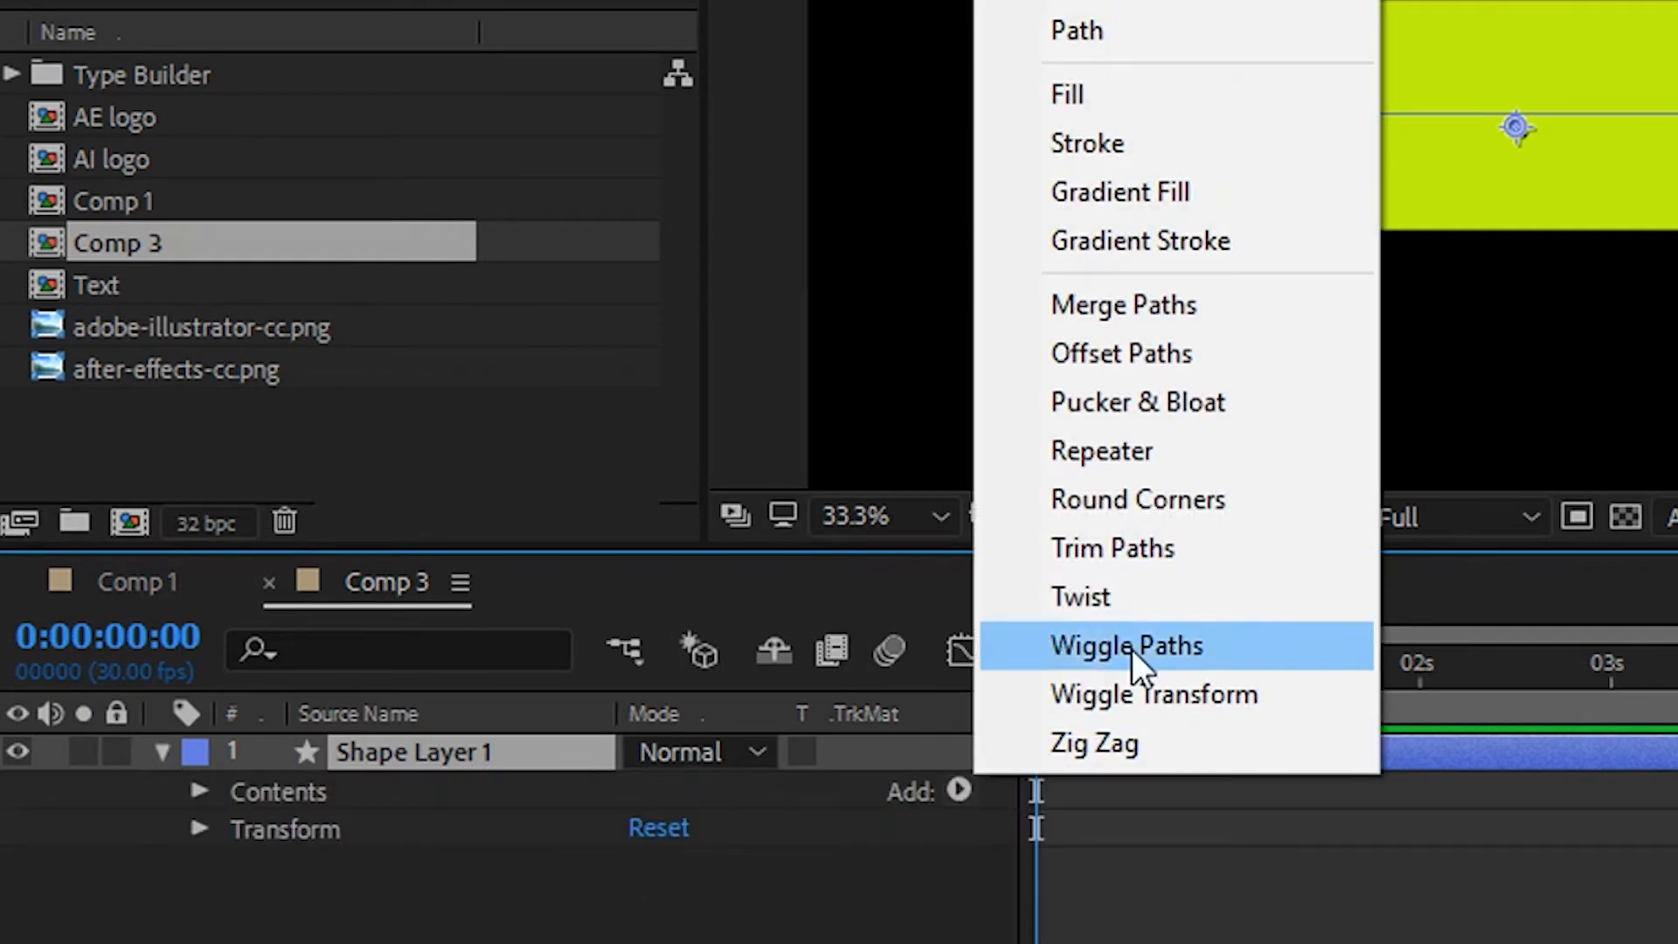
click(1133, 547)
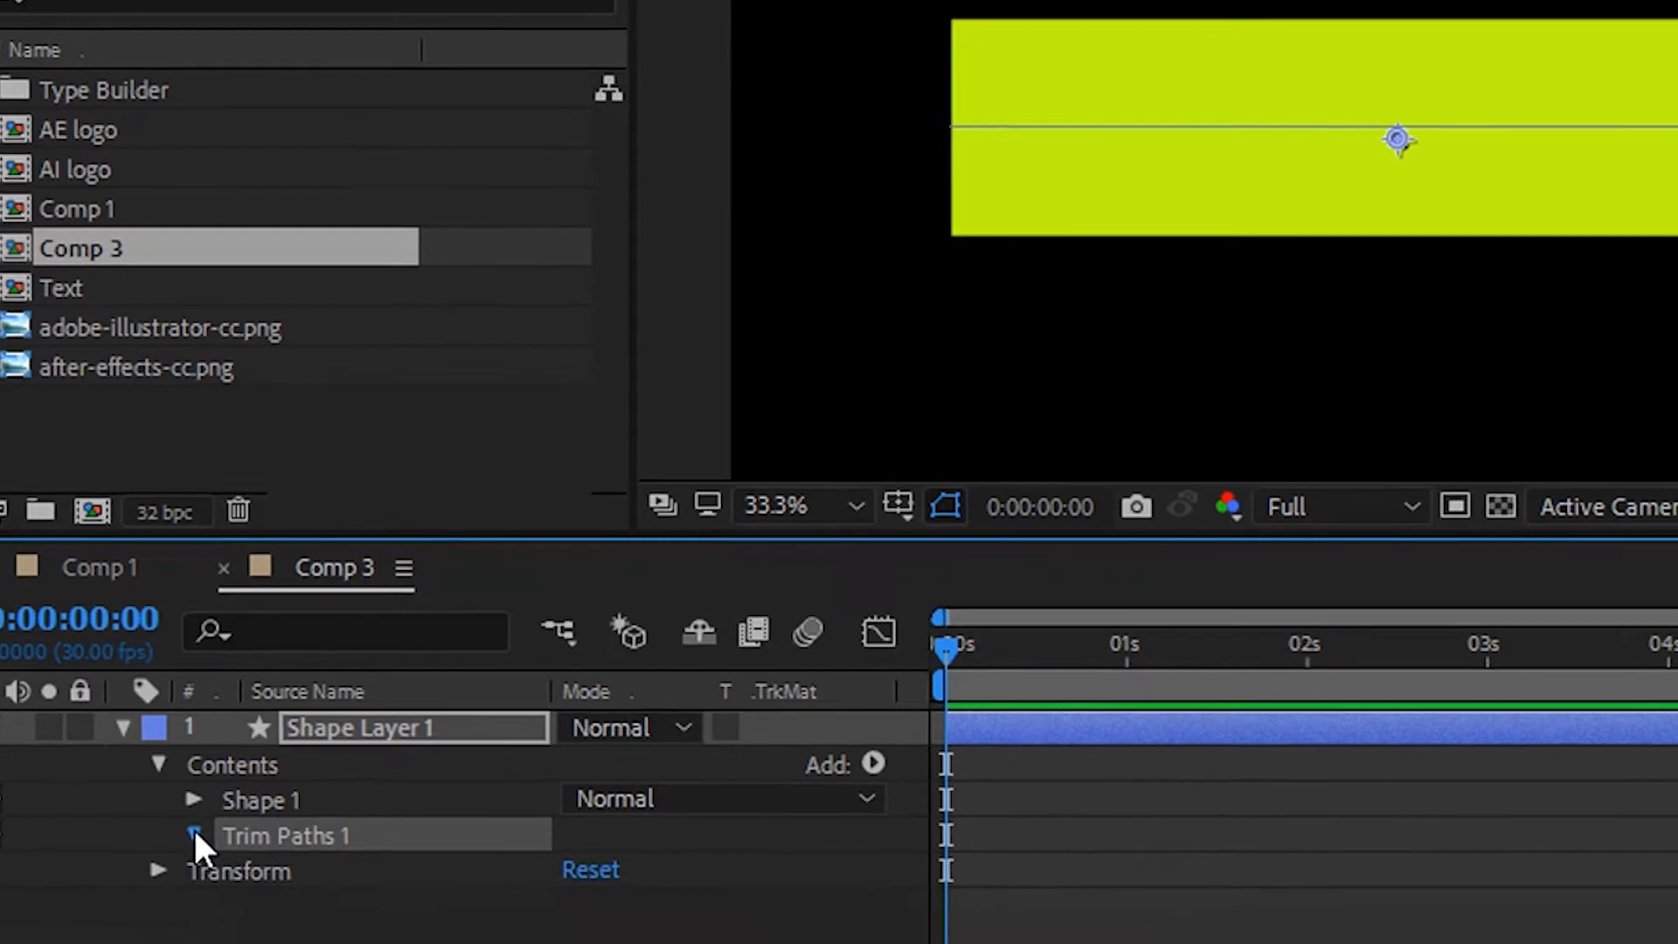
click(237, 866)
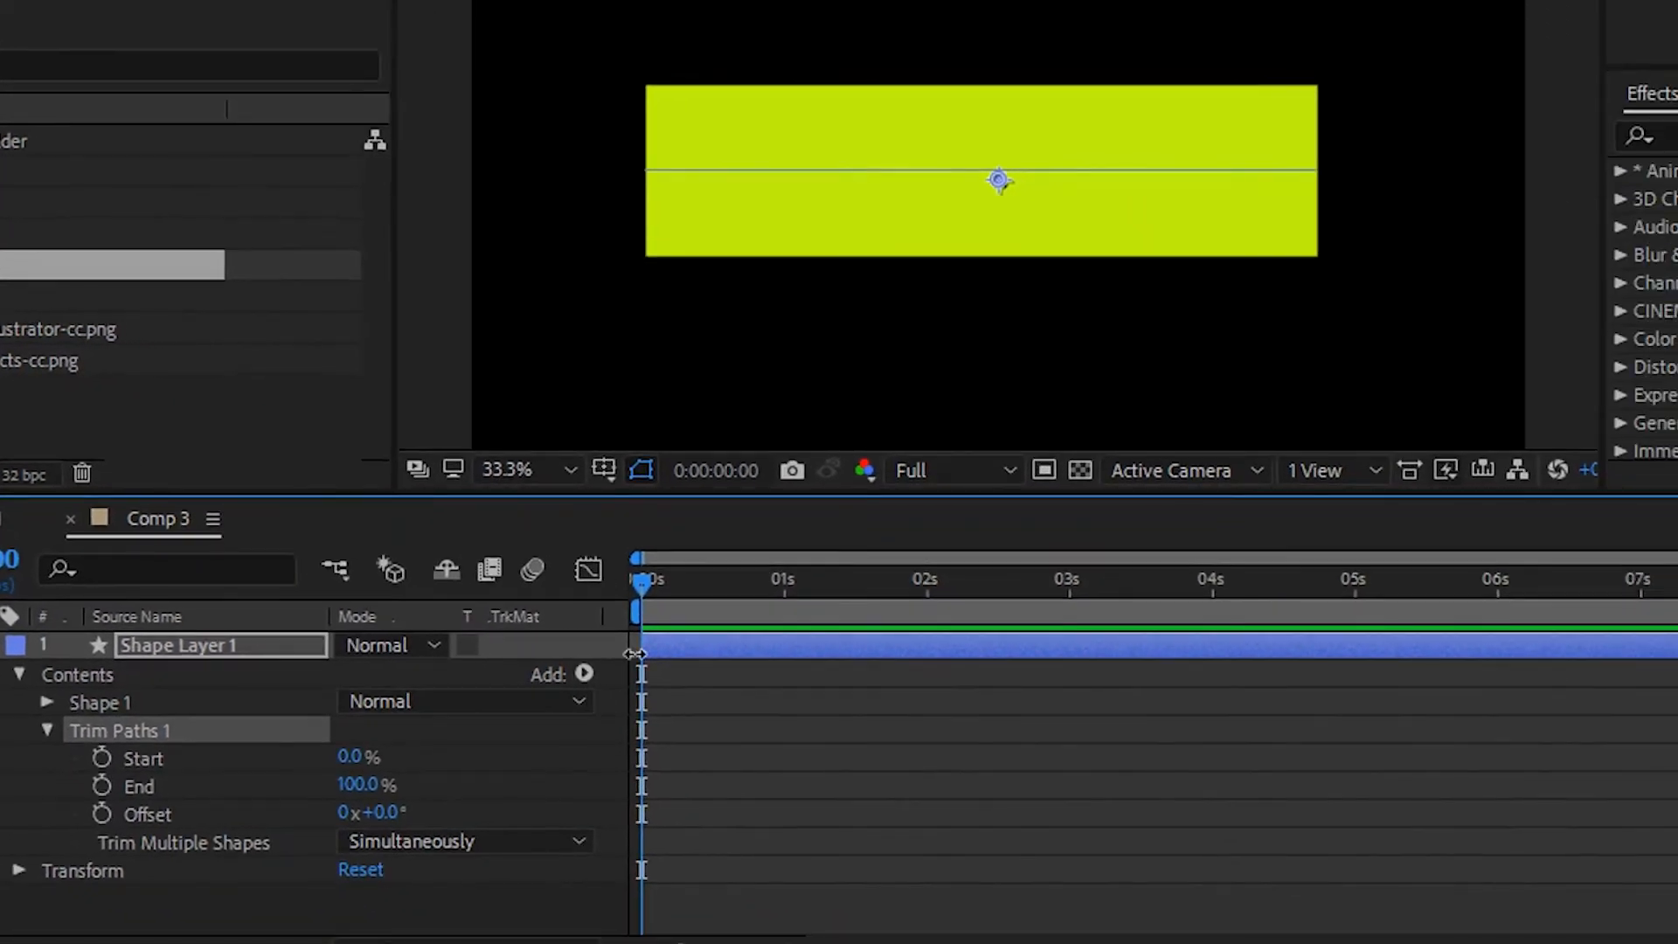
- Keyframe the Trim Paths Start at 0% at 0 seconds and 100% at 1 second
click(102, 757)
drag(640, 584, 783, 602)
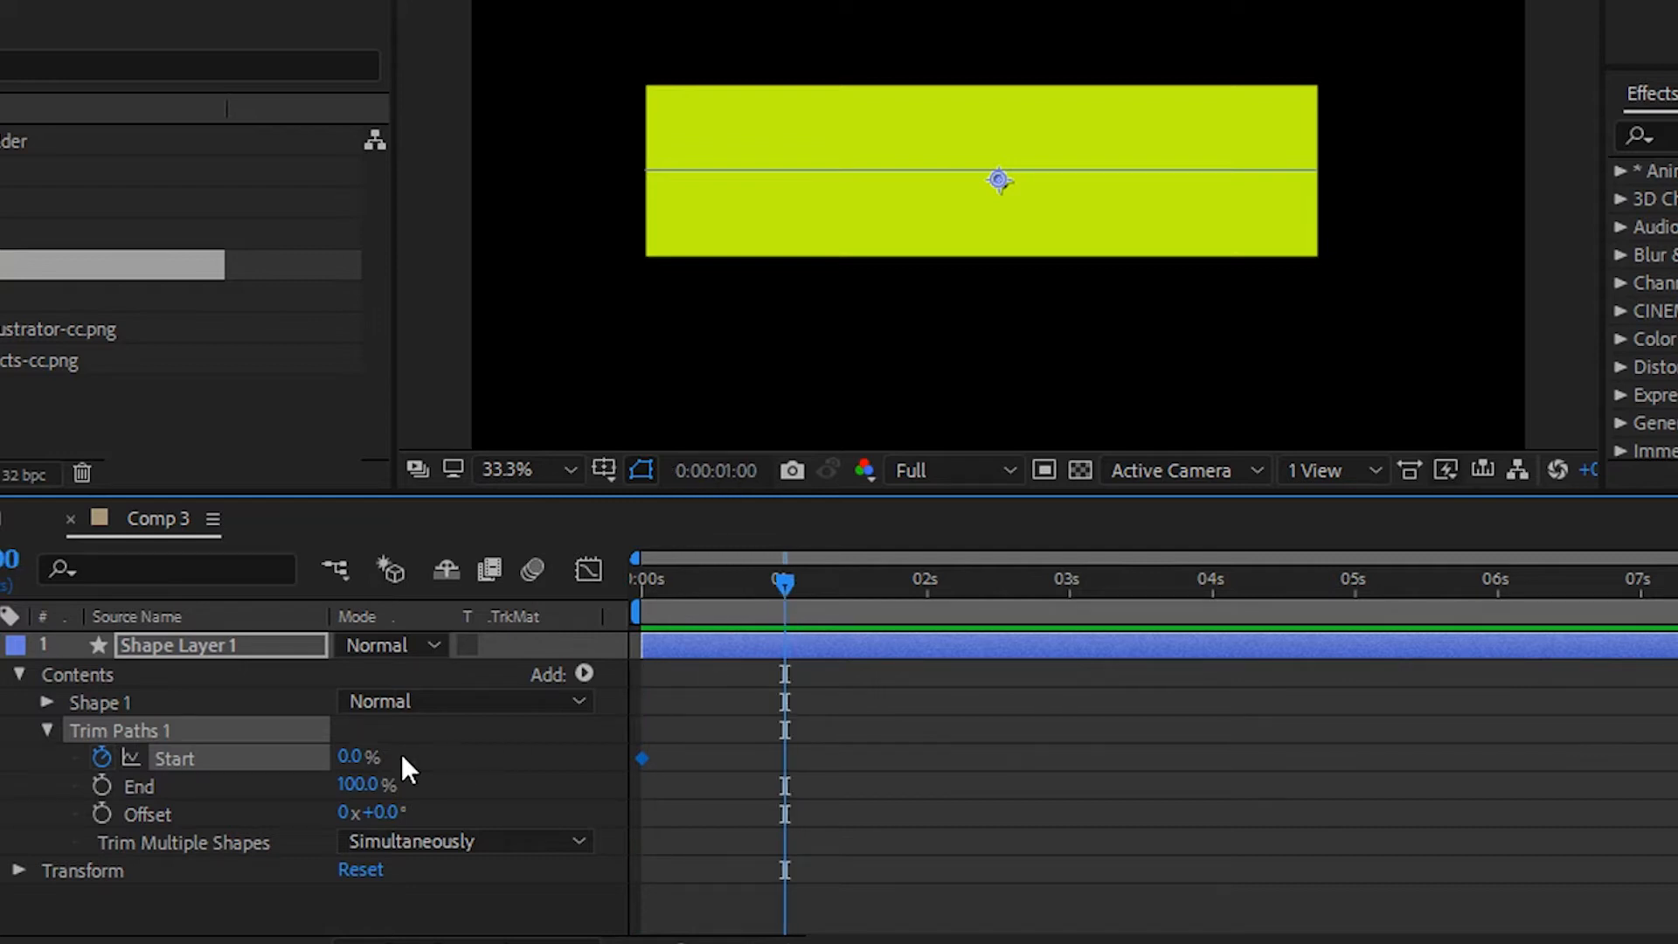
drag(350, 759, 822, 811)
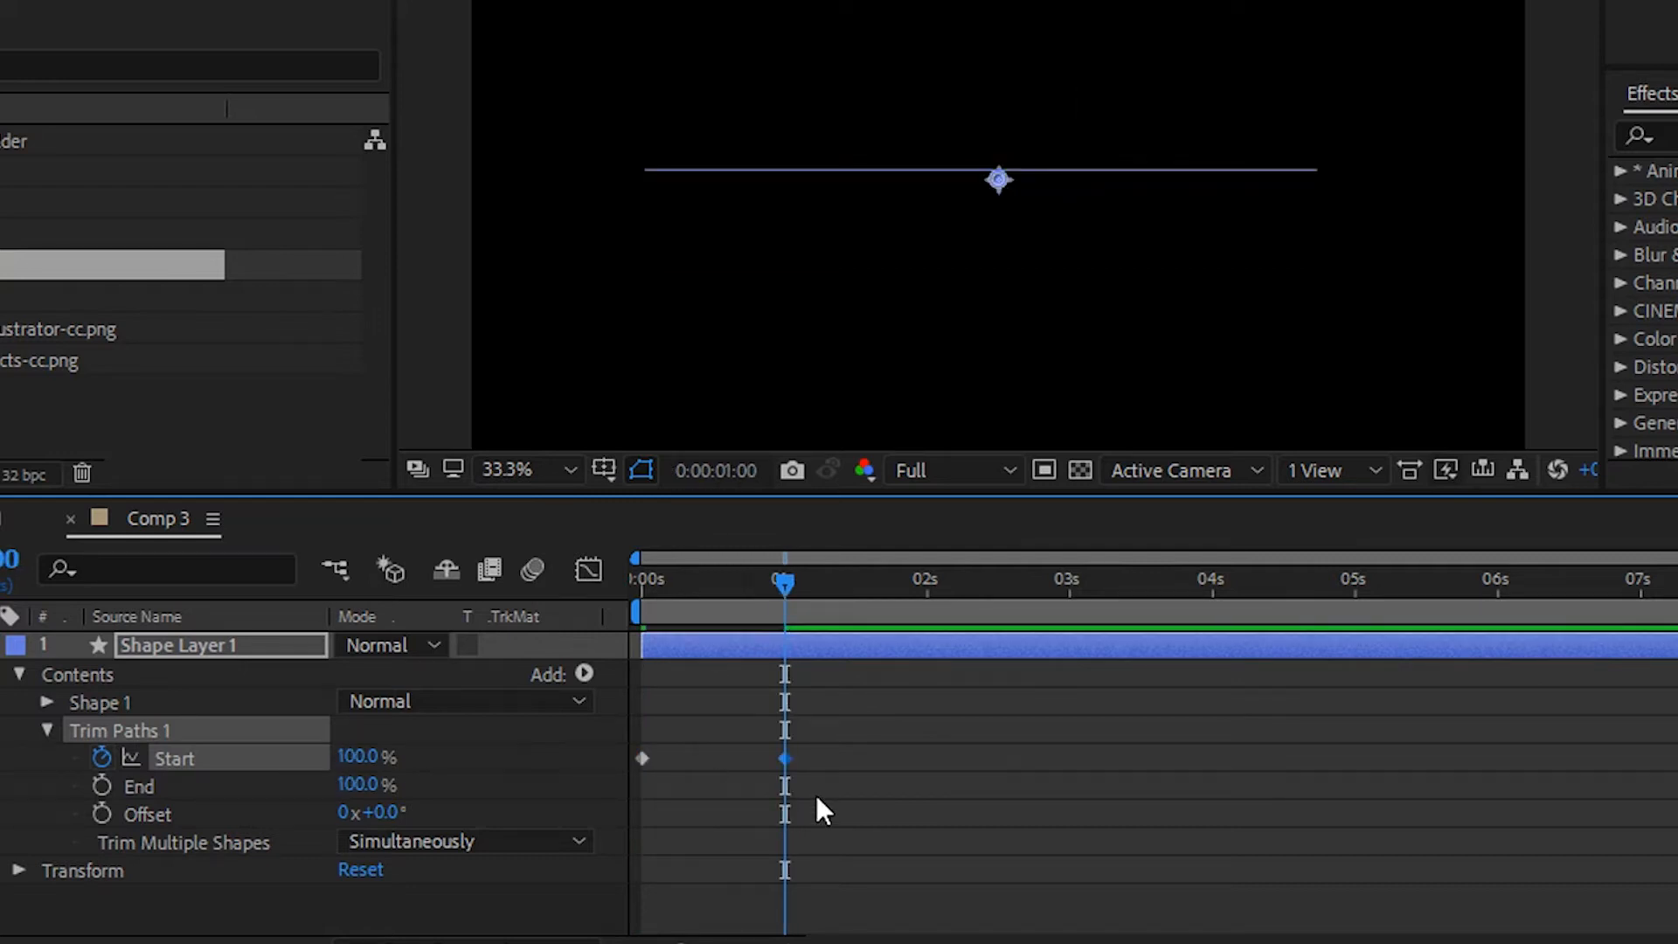
- Keyframe the Trim Paths End at 0% at frame 14 and 100% at 2 seconds
drag(777, 589, 705, 589)
click(105, 782)
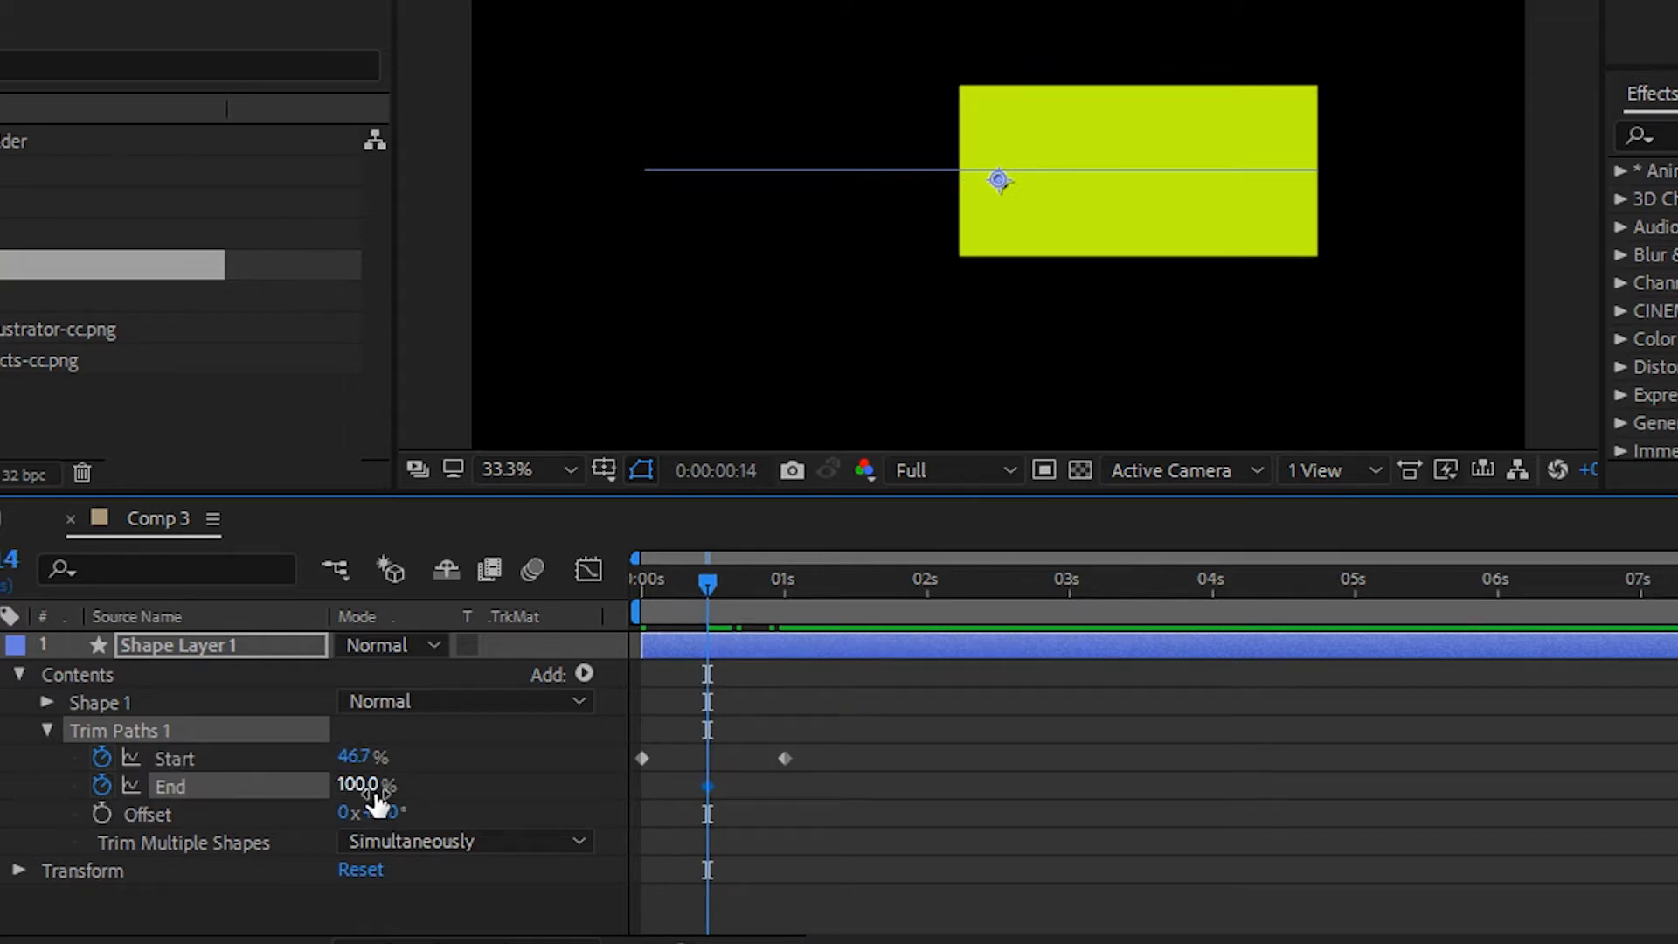
drag(338, 787, 102, 789)
drag(706, 601, 923, 626)
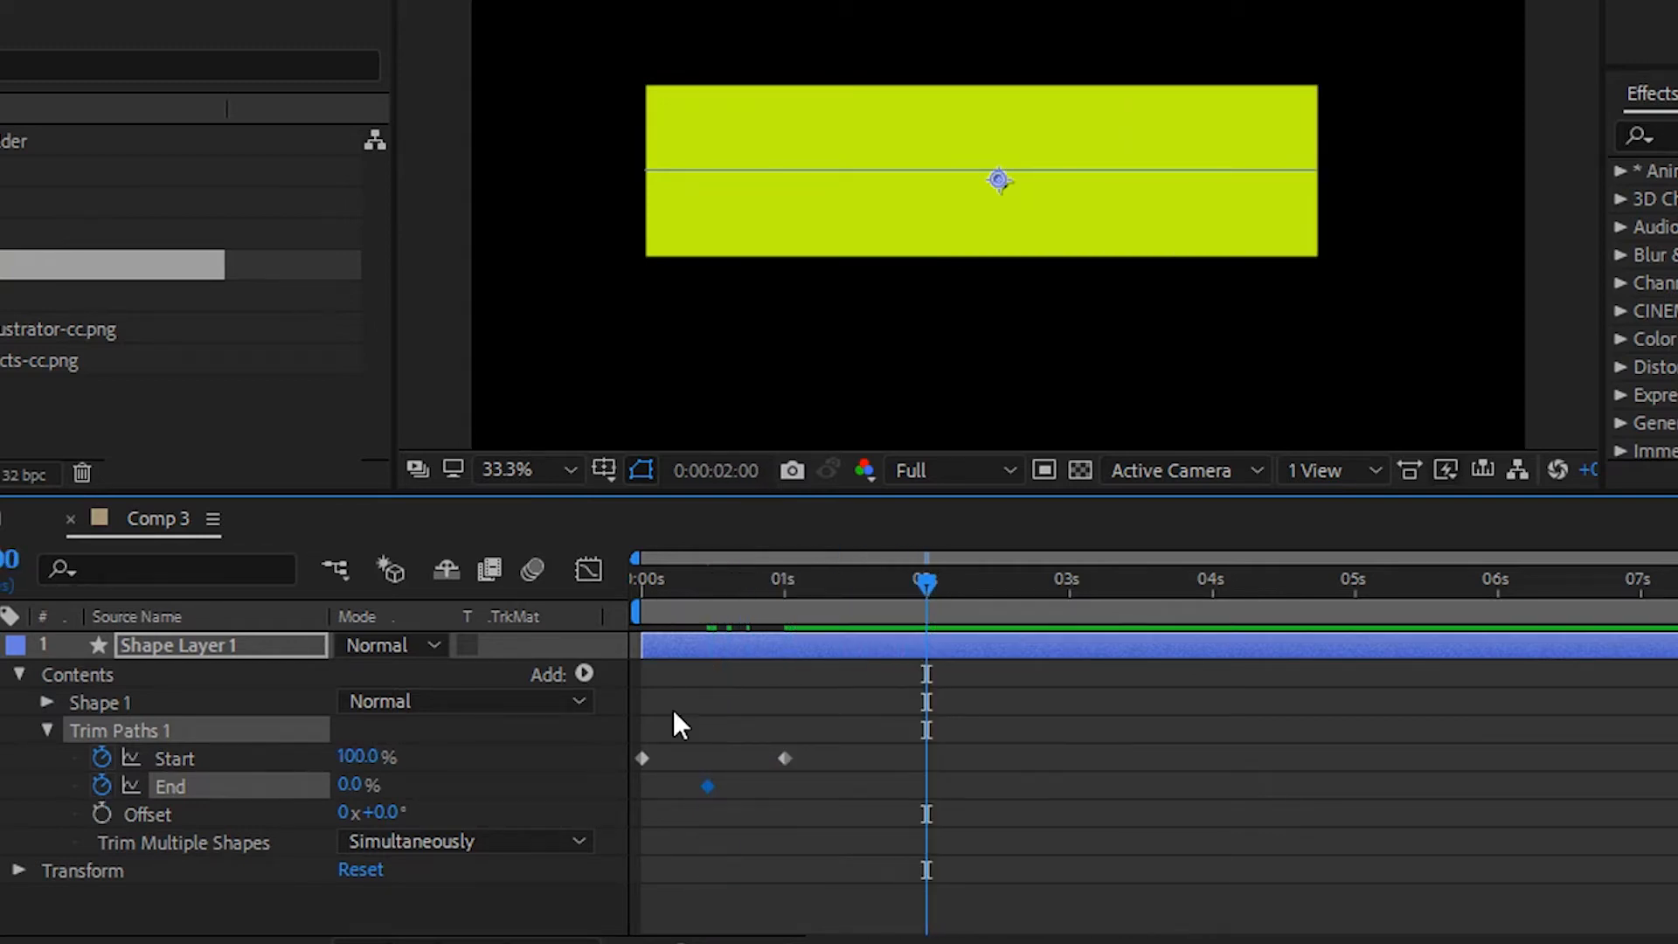
drag(404, 784, 600, 784)
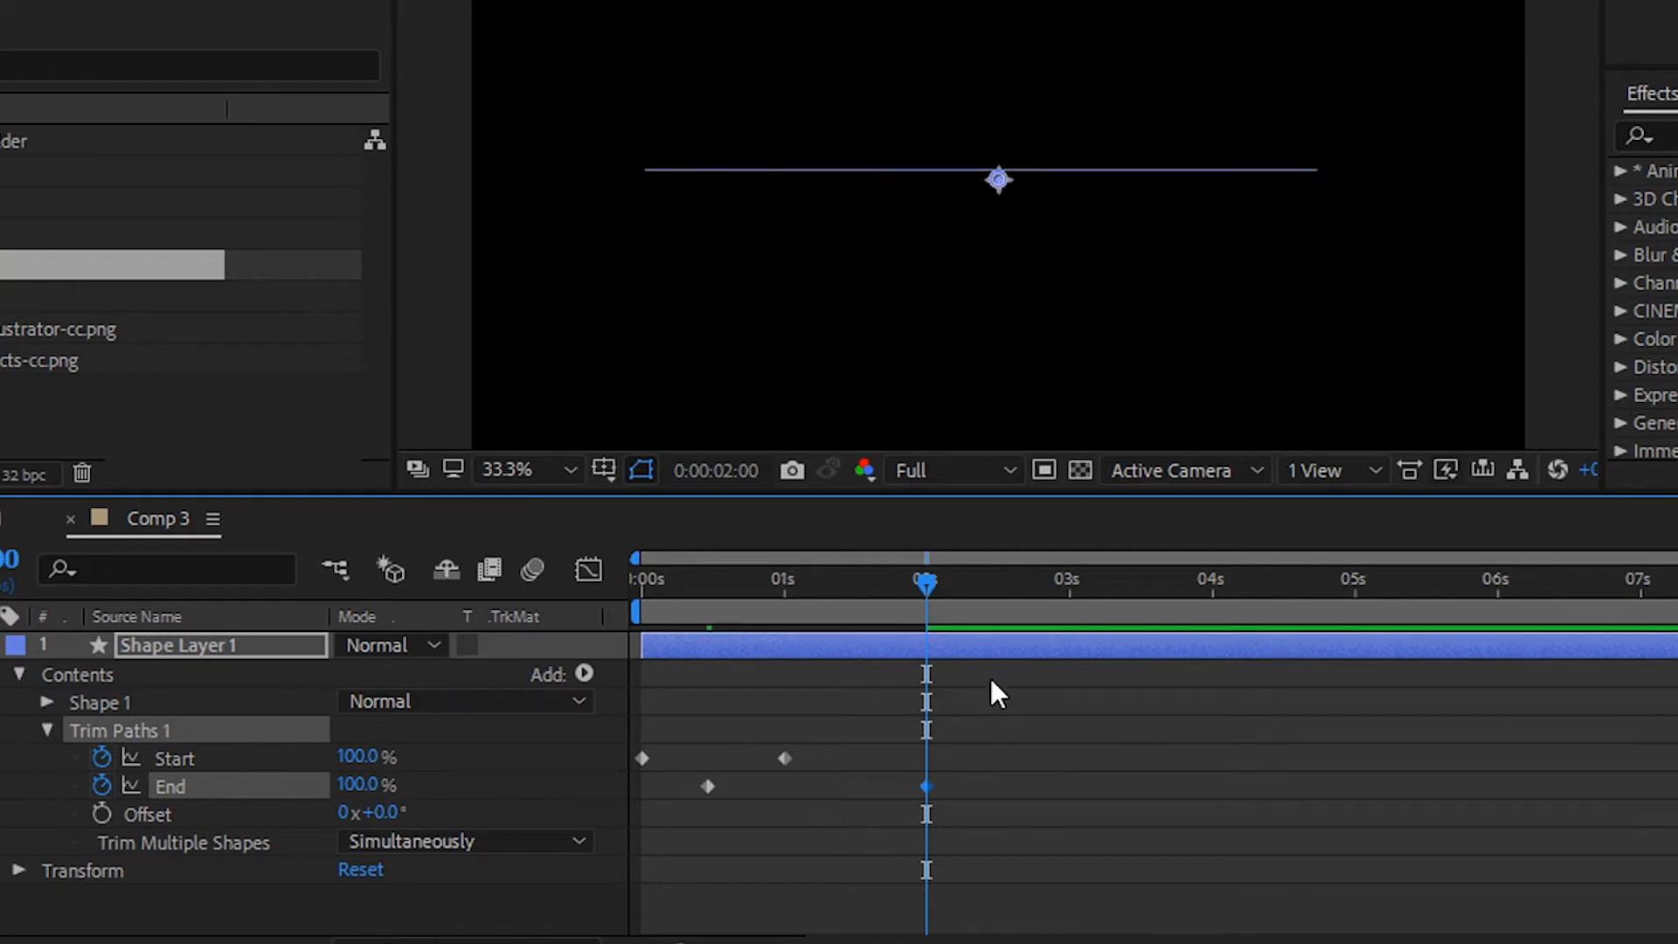
- Scrub through the trim animation with the preview resolution set to Half, and collapse the properties of Shape Layer 1
drag(925, 586, 613, 579)
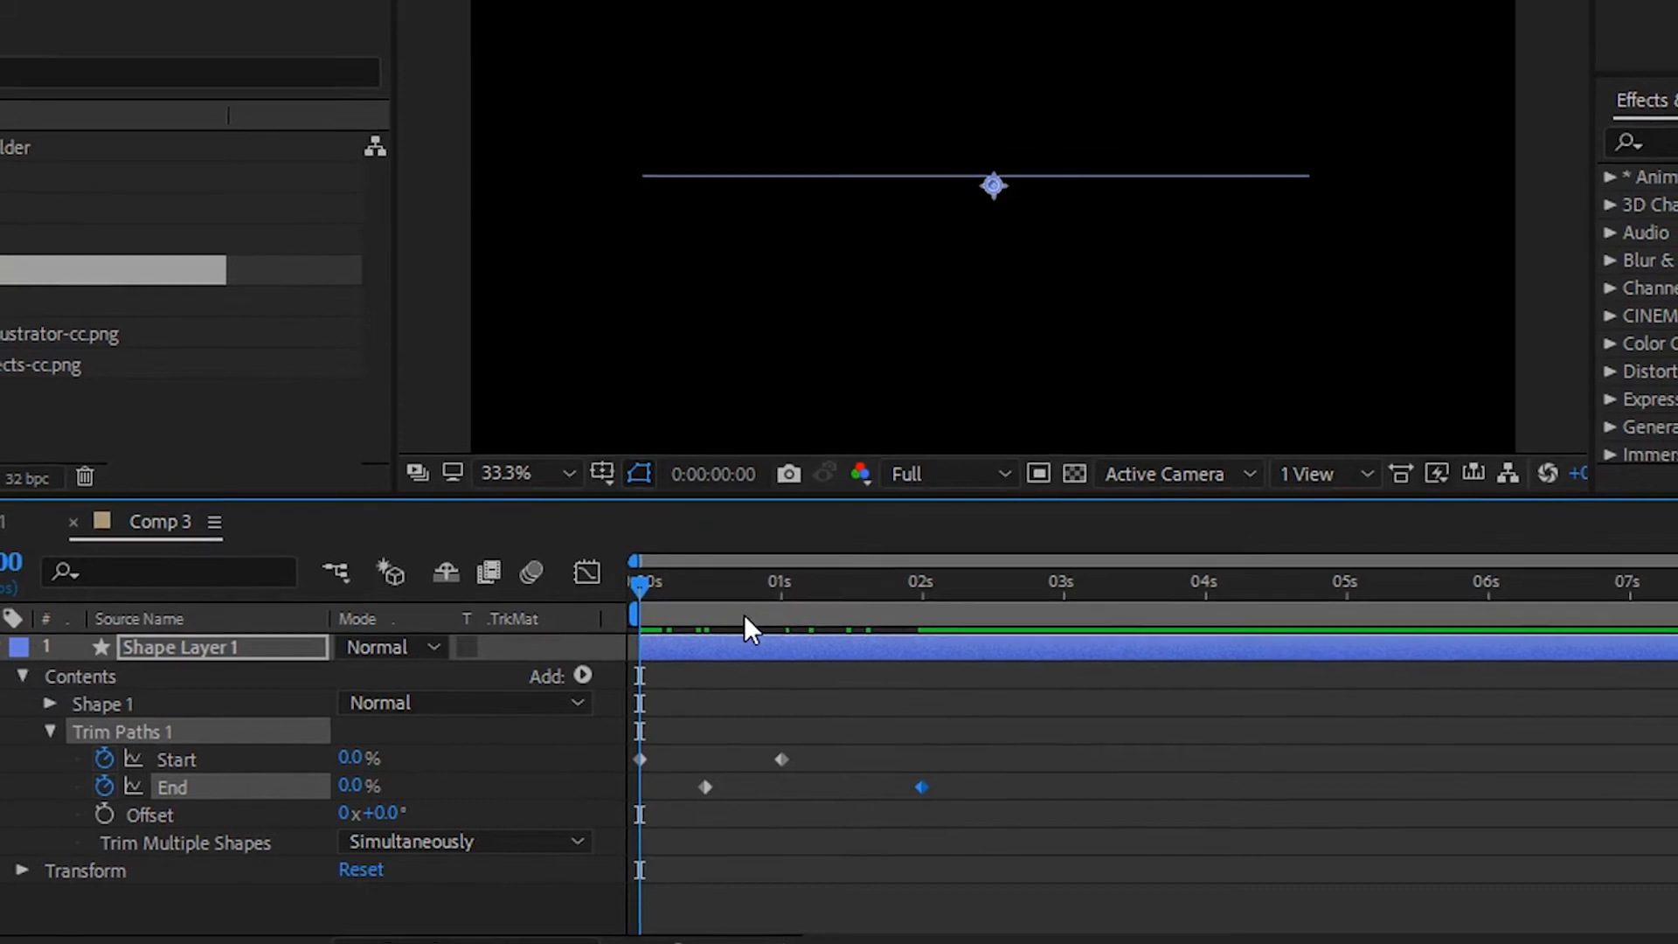
drag(680, 593, 718, 645)
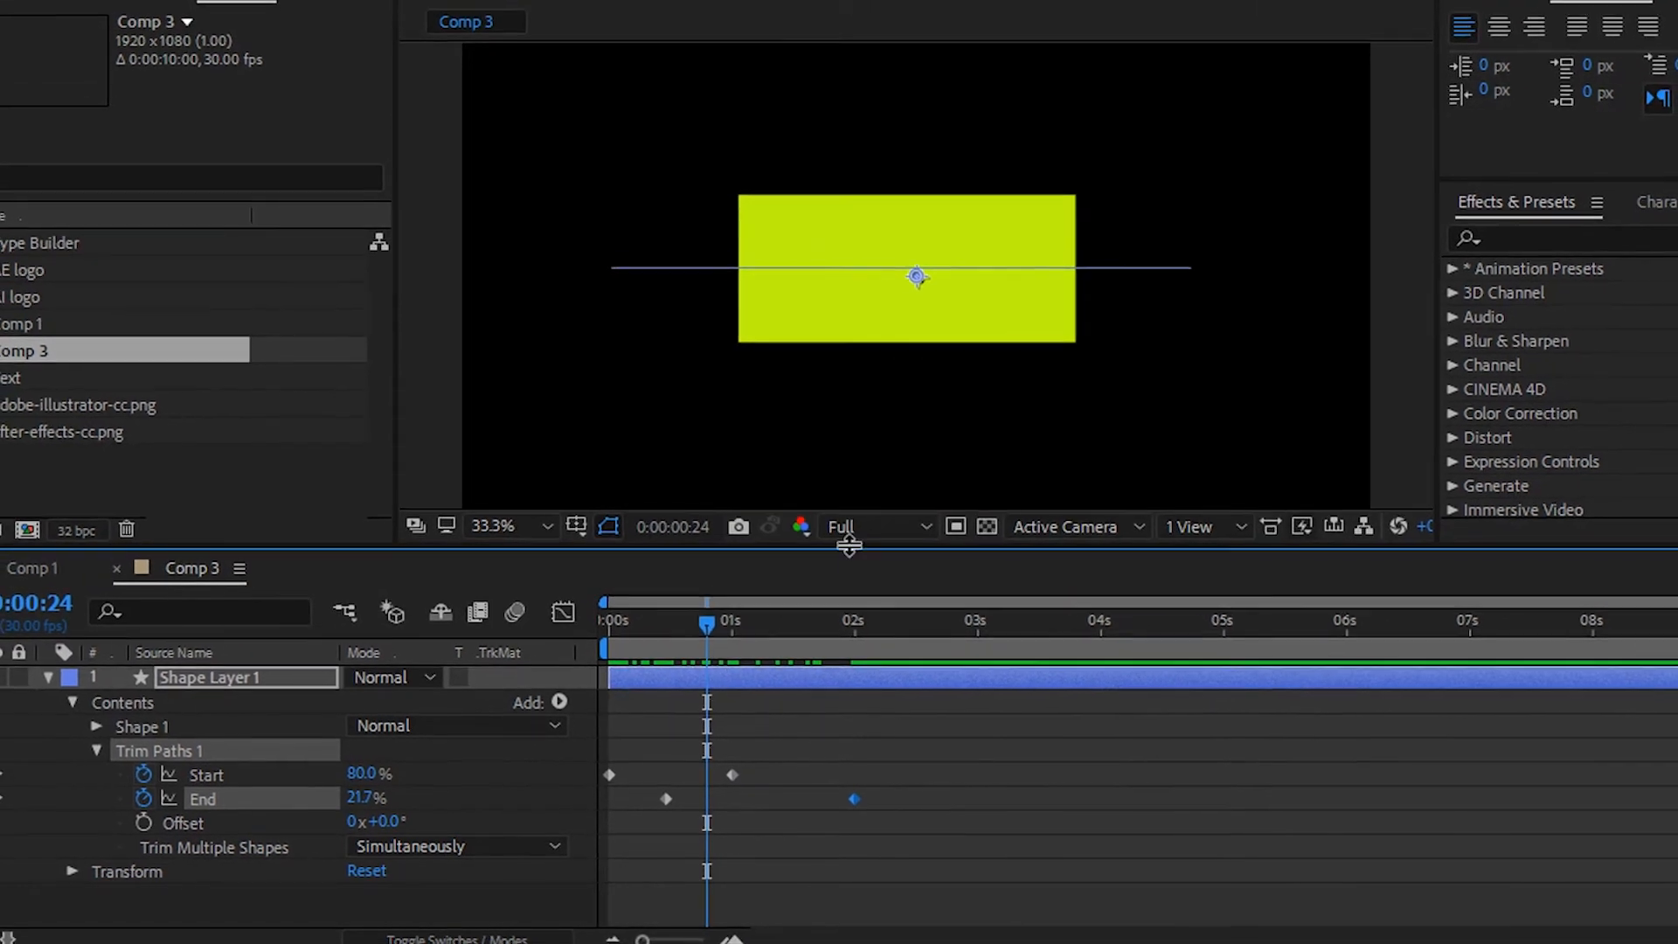
click(882, 515)
click(876, 634)
mouse_move(691, 626)
mouse_down()
mouse_move(757, 636)
mouse_move(644, 641)
mouse_move(671, 648)
mouse_up()
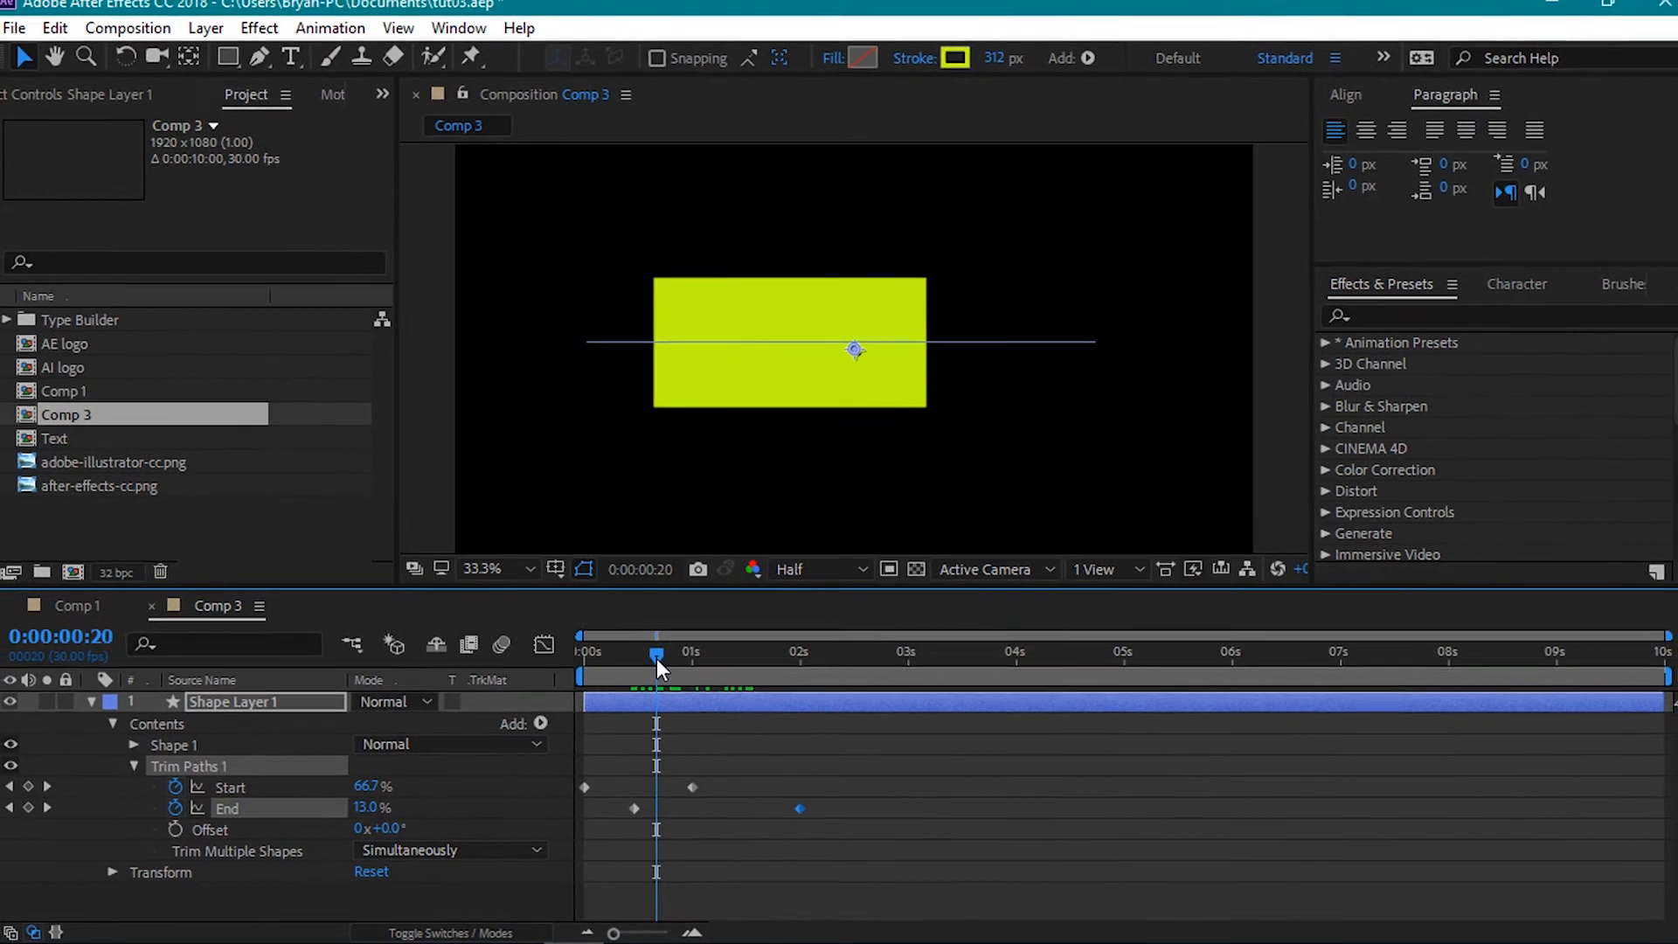
click(92, 702)
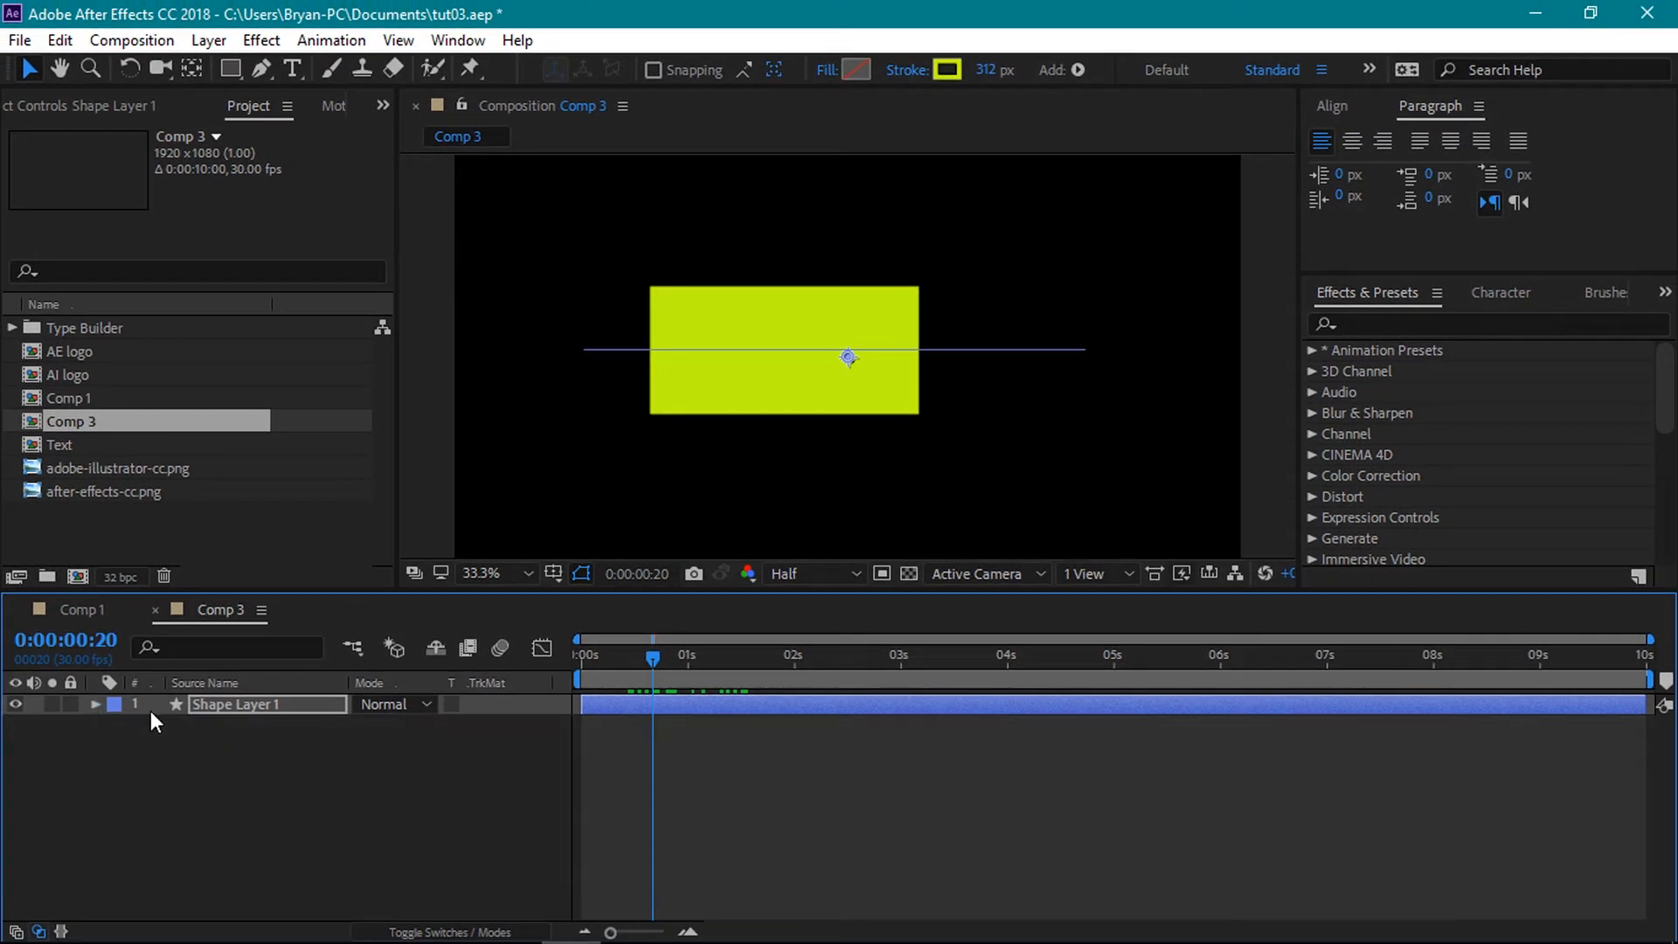
- Duplicate Shape Layer 1 and reveal the keyframed Start and End properties of both shape layers
click(267, 708)
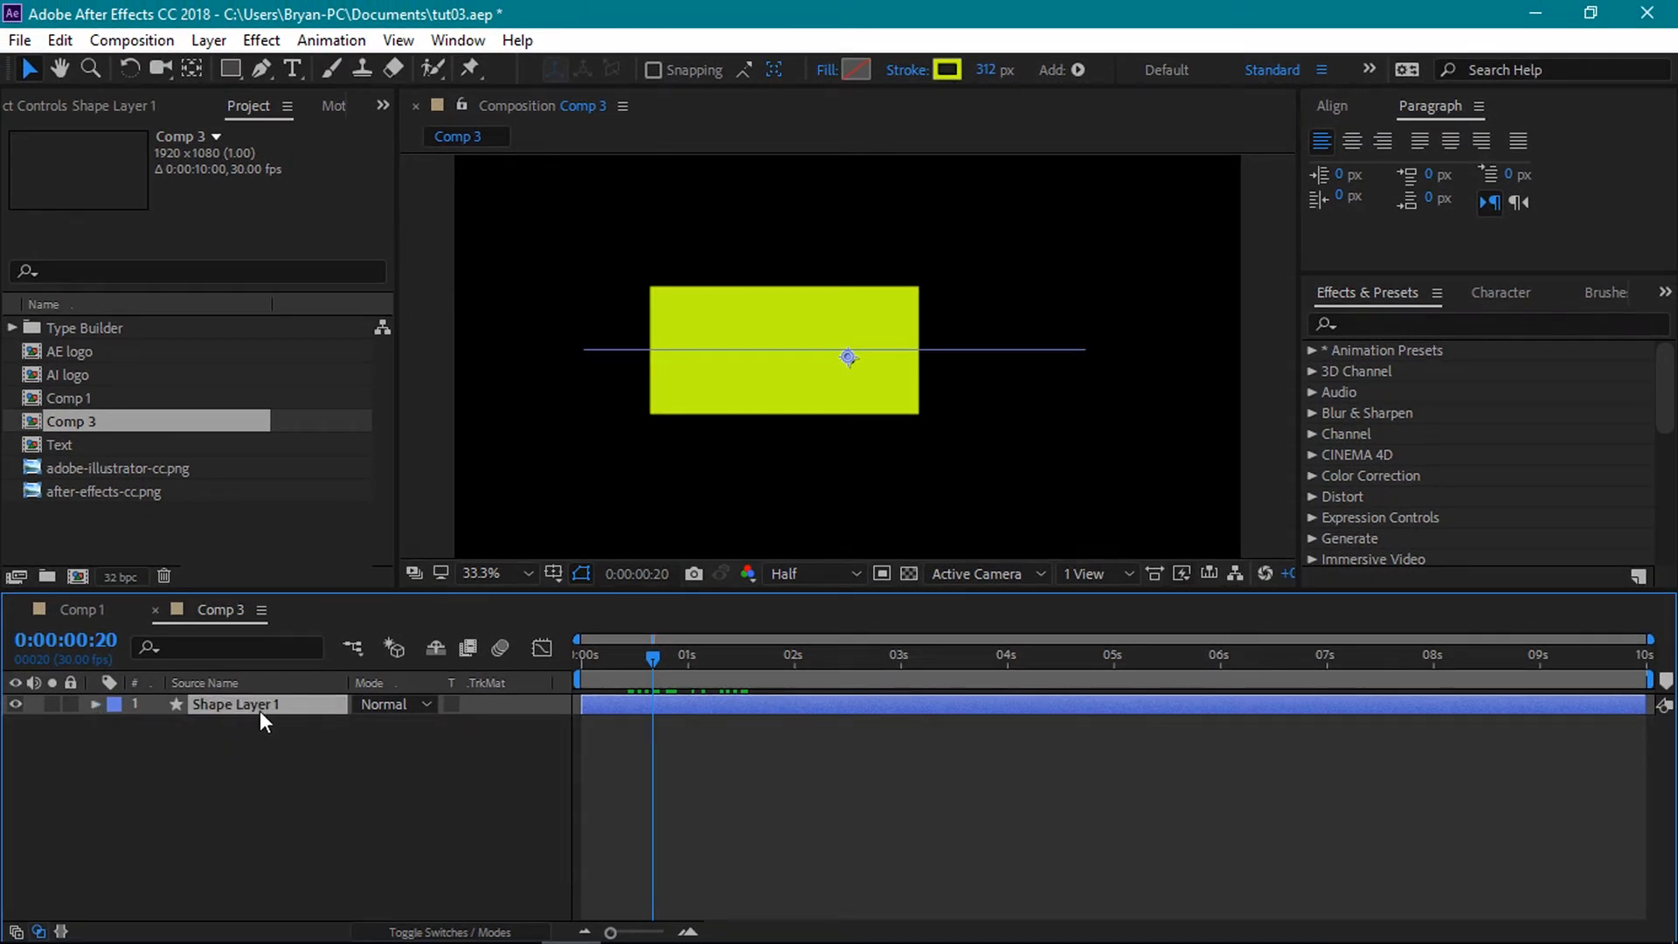
key(ctrl+d)
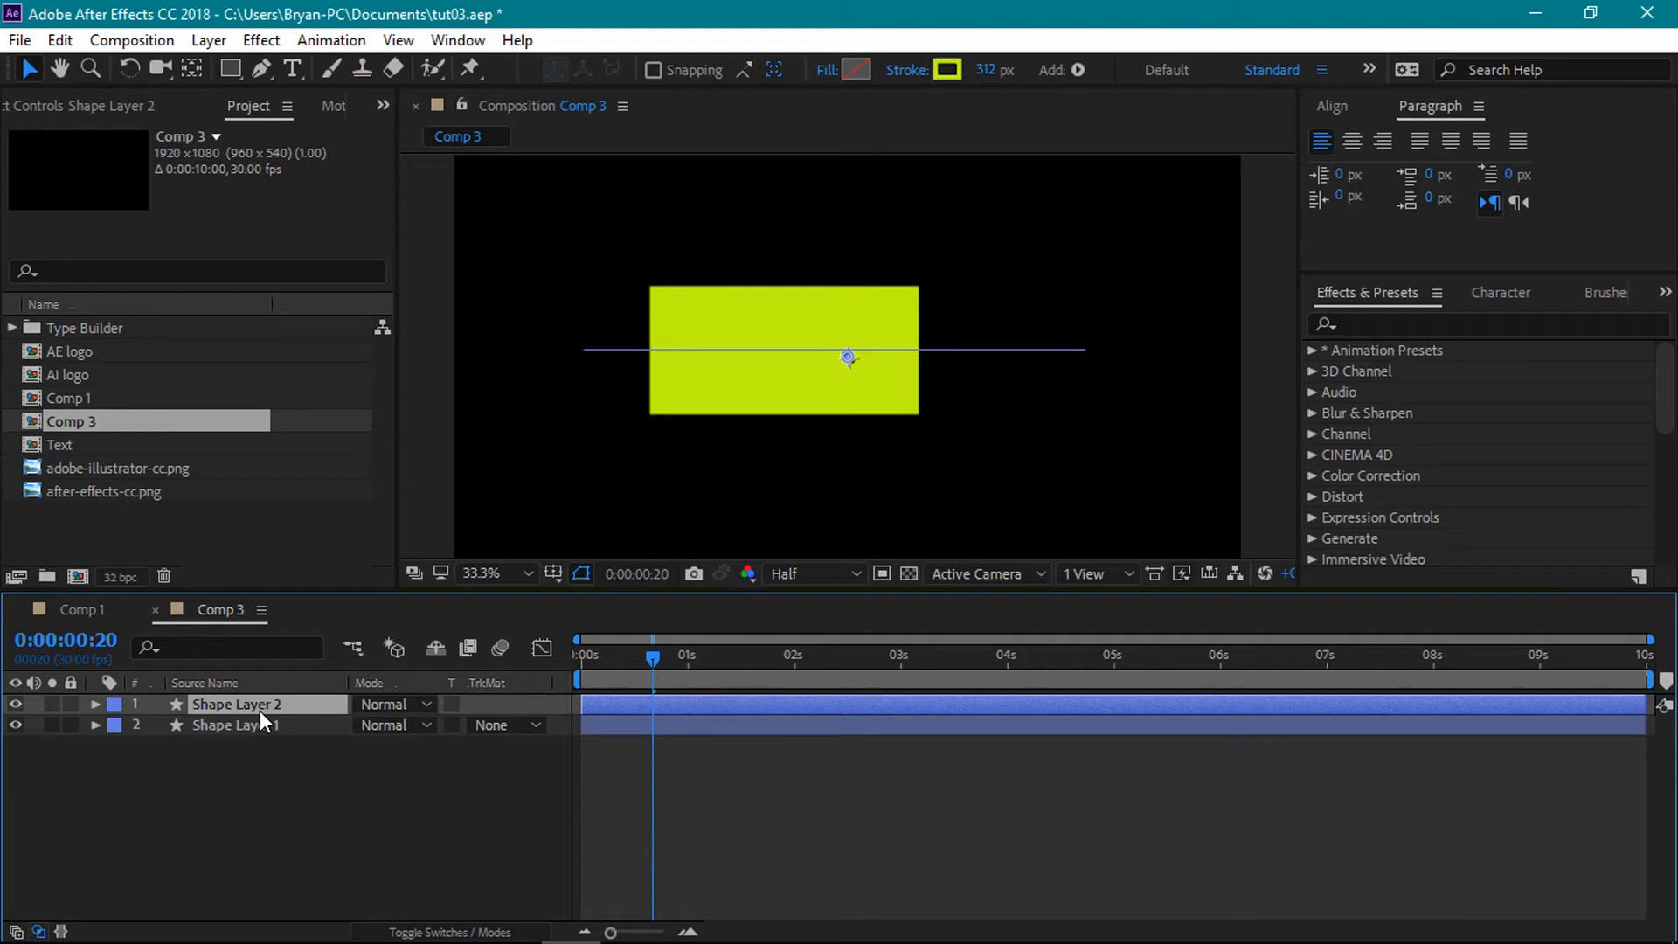
key(u)
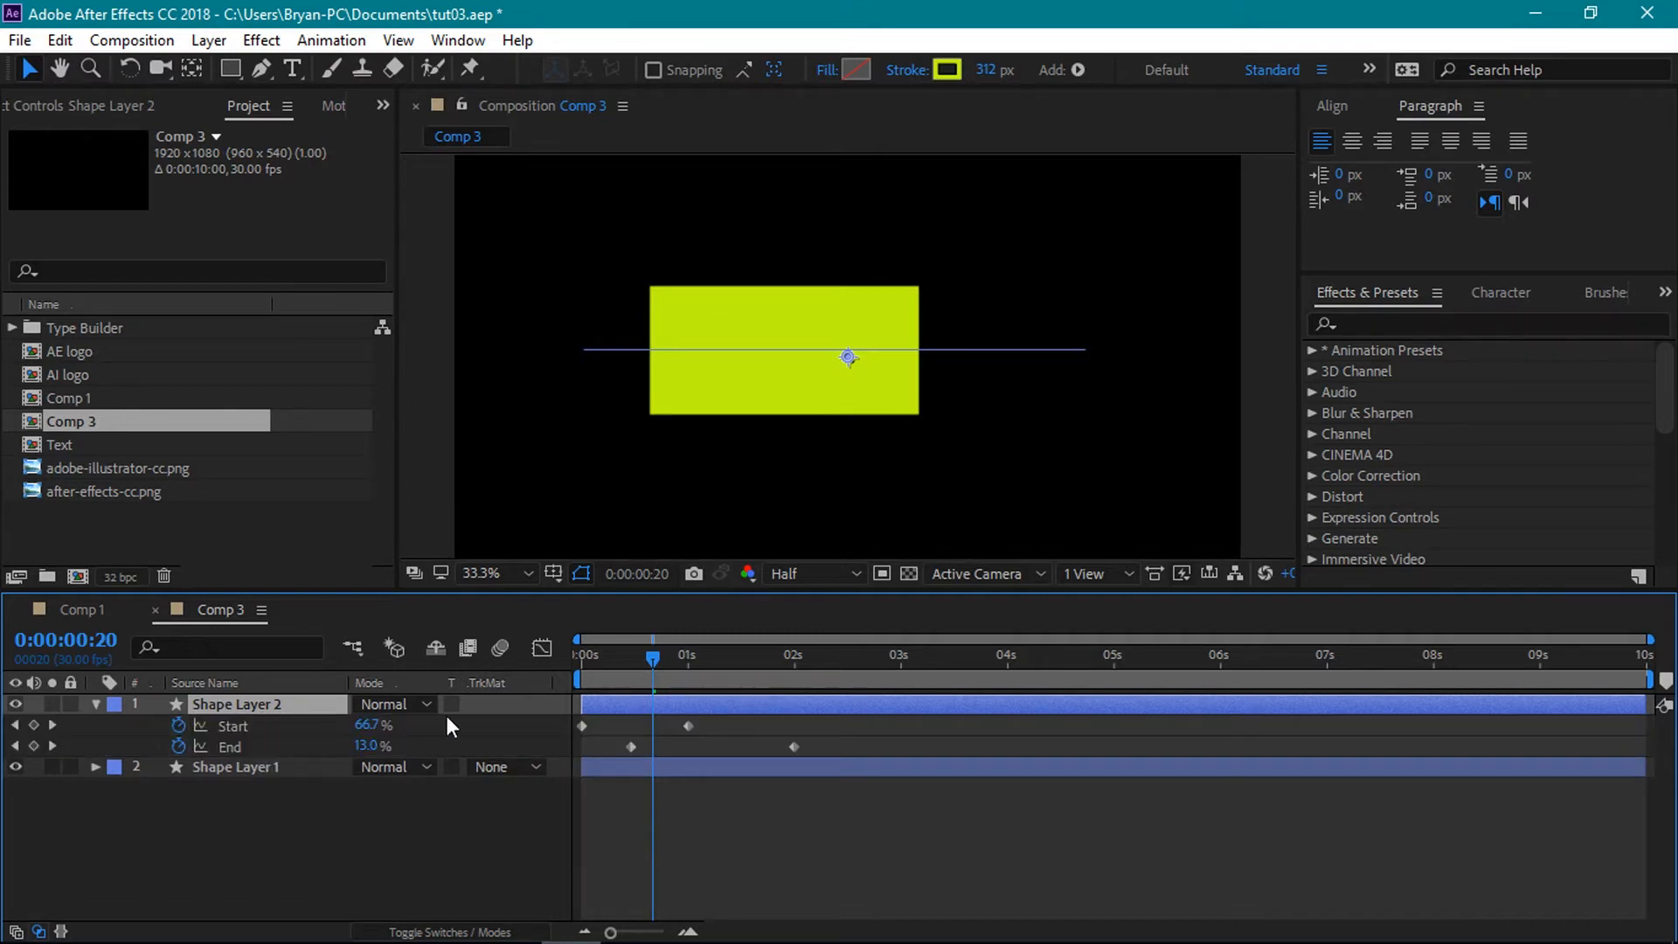
click(248, 767)
key(u)
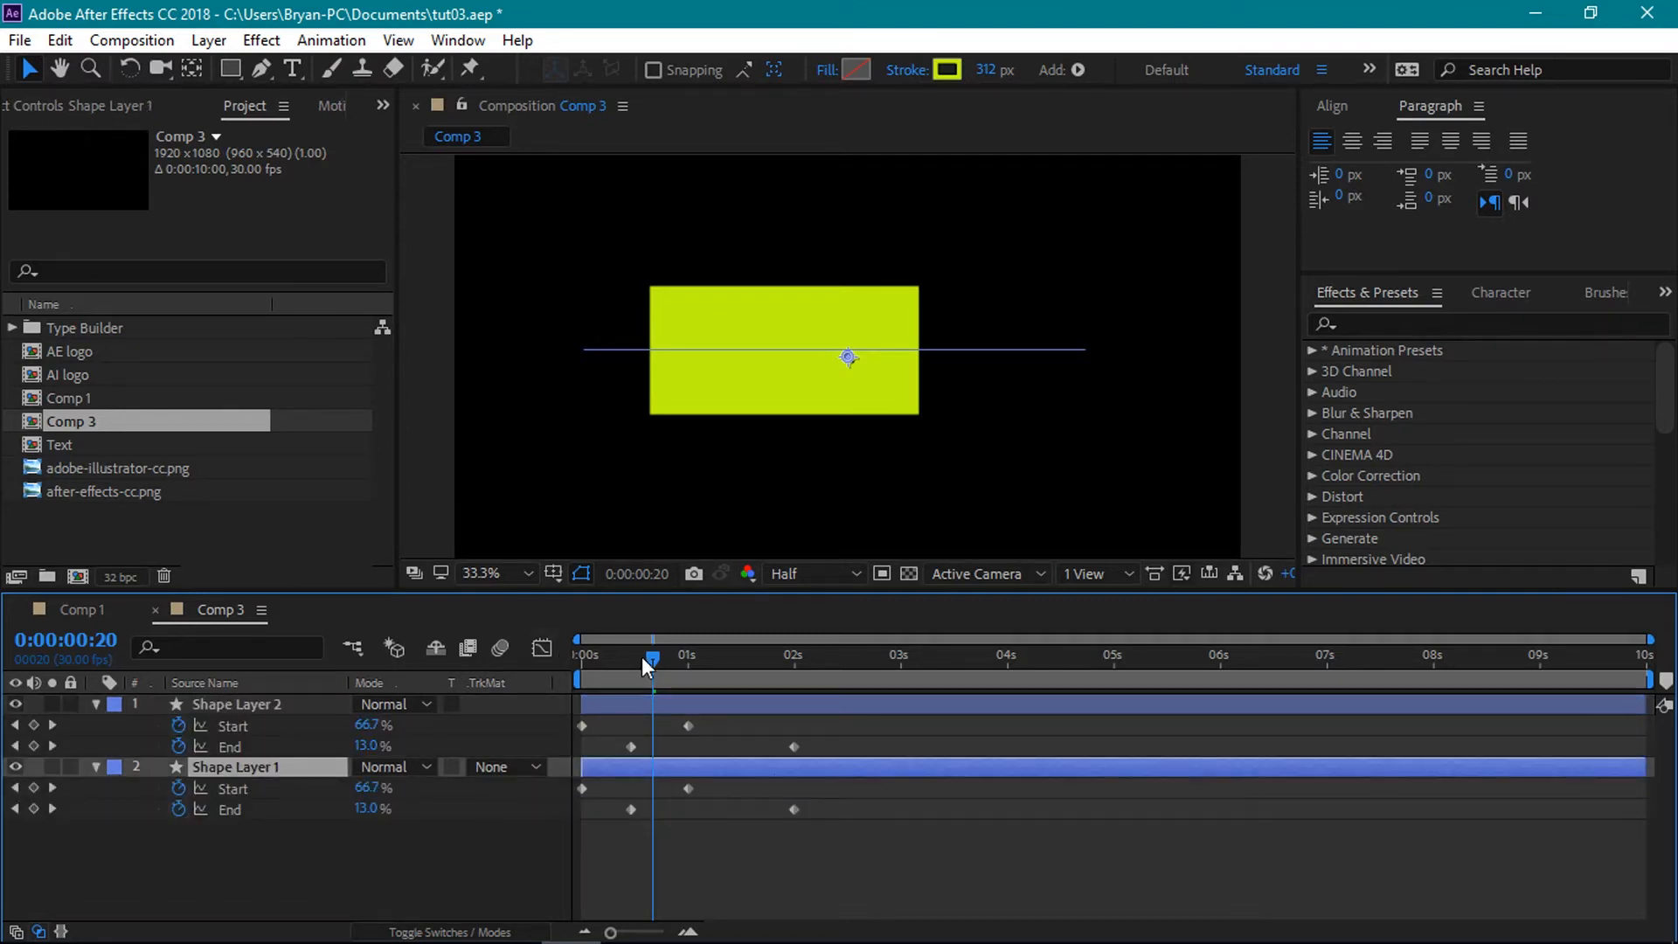
- Shift all Start and End keyframes of Shape Layer 2 later so the first one sits at frame 14, and scrub the result
drag(642, 659, 579, 668)
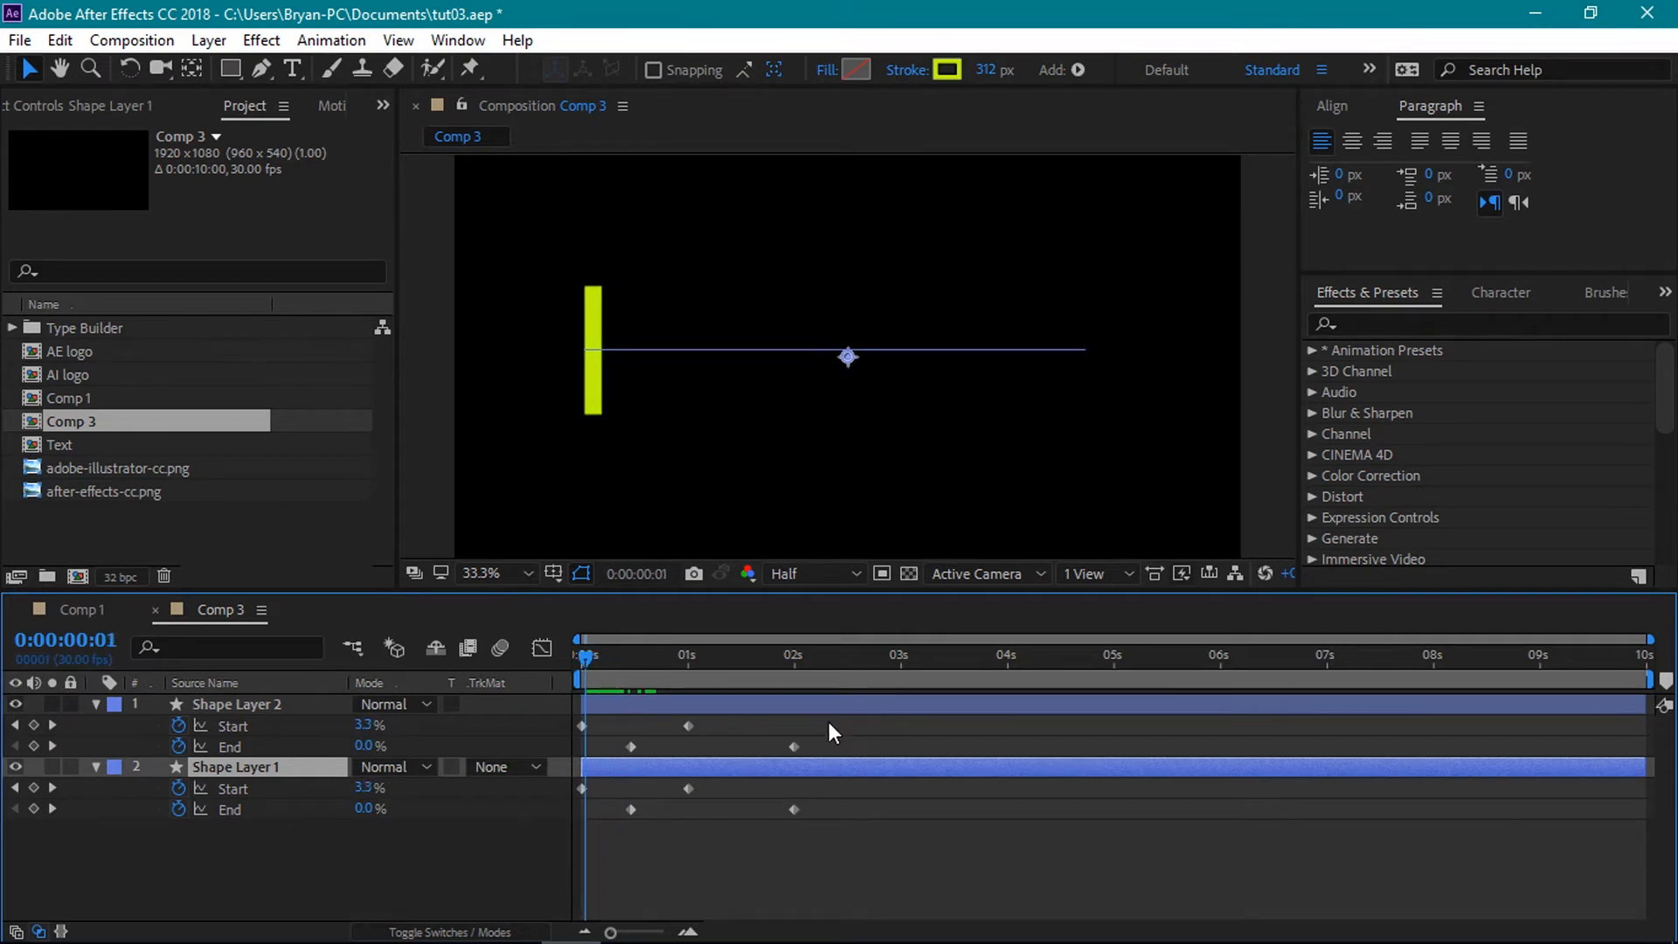
drag(831, 729, 629, 733)
drag(585, 654, 728, 695)
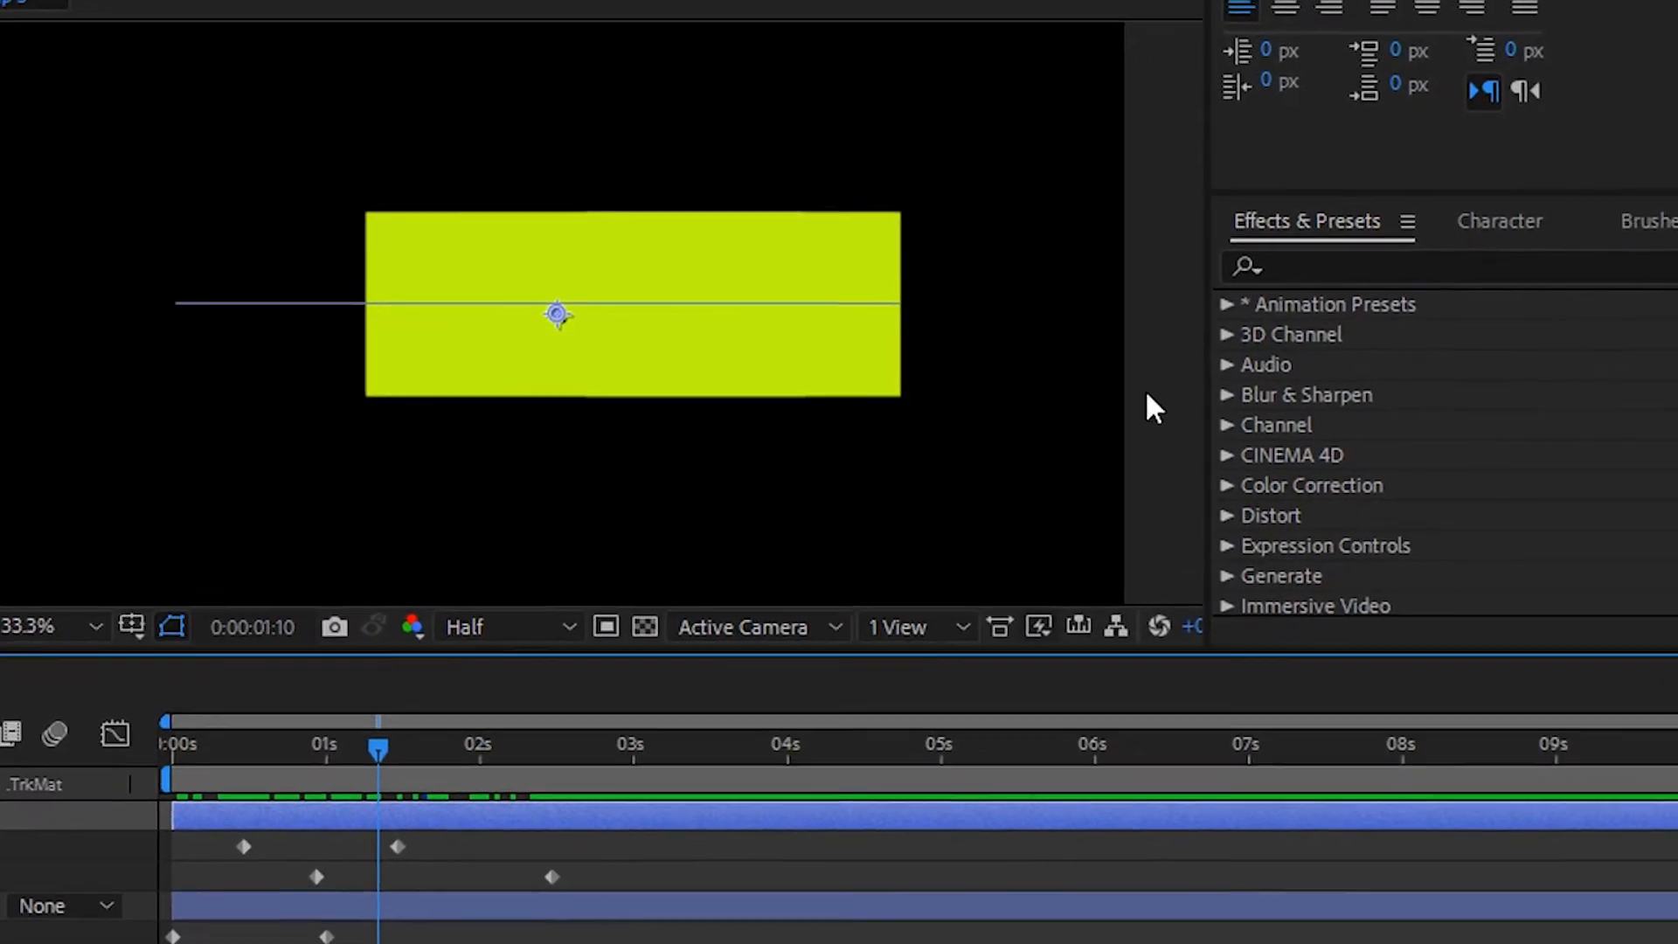
- Apply the Fill effect to Shape Layer 2 and set its color to white (ffffff)
click(1323, 281)
text(fill)
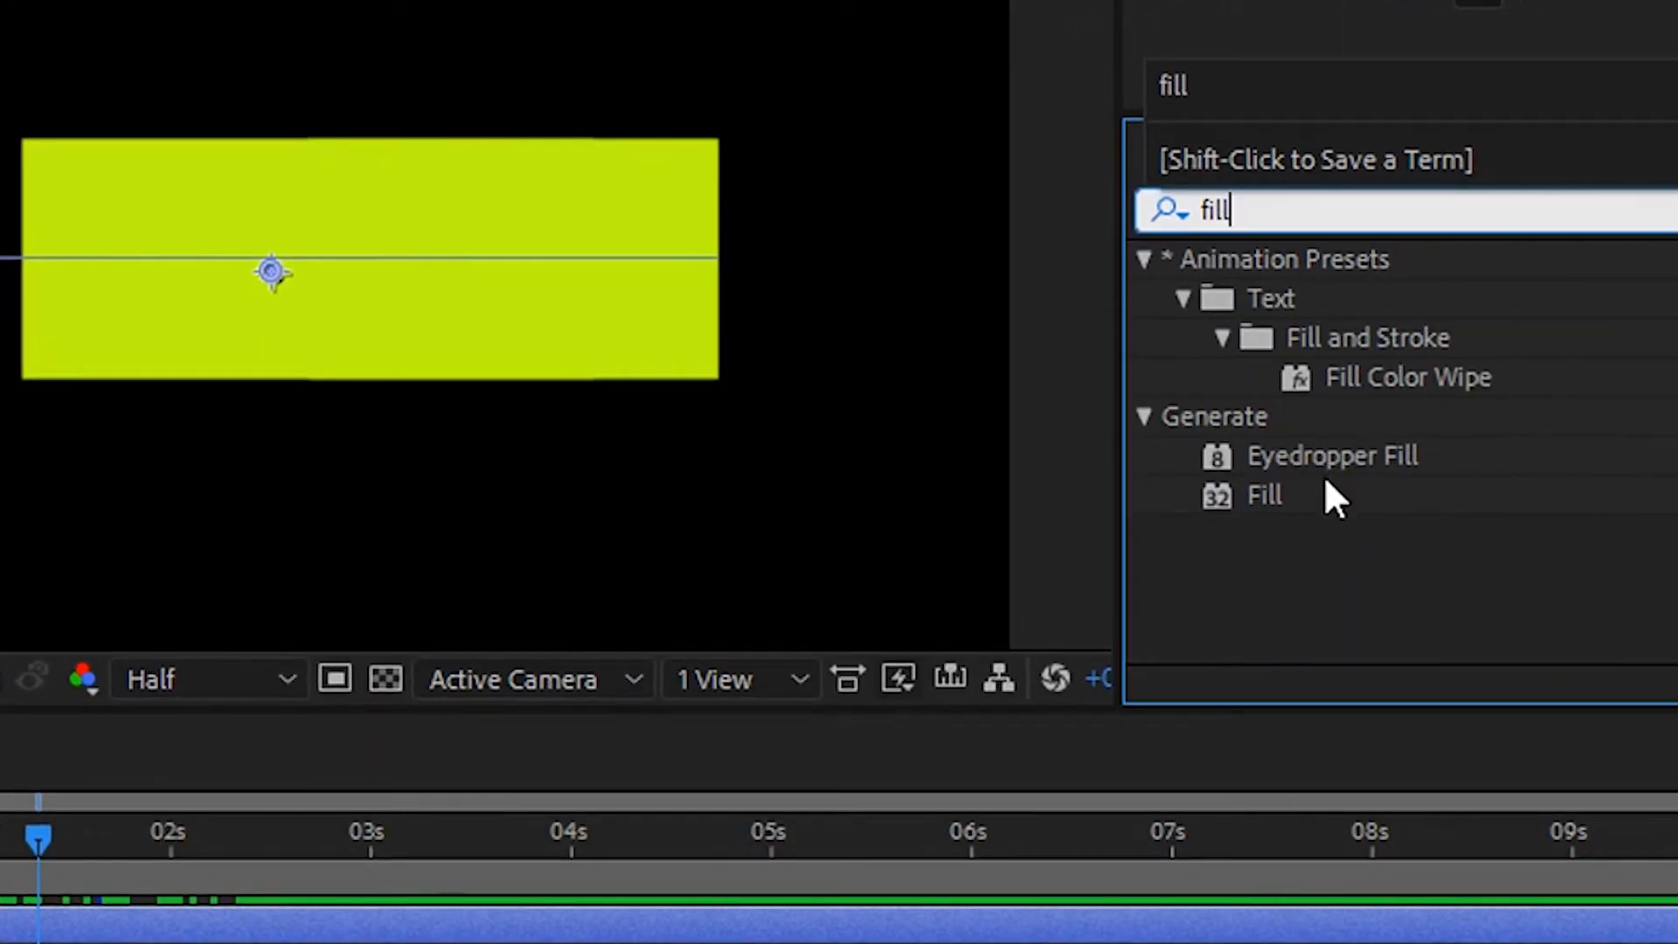
click(1250, 498)
drag(1265, 485, 91, 741)
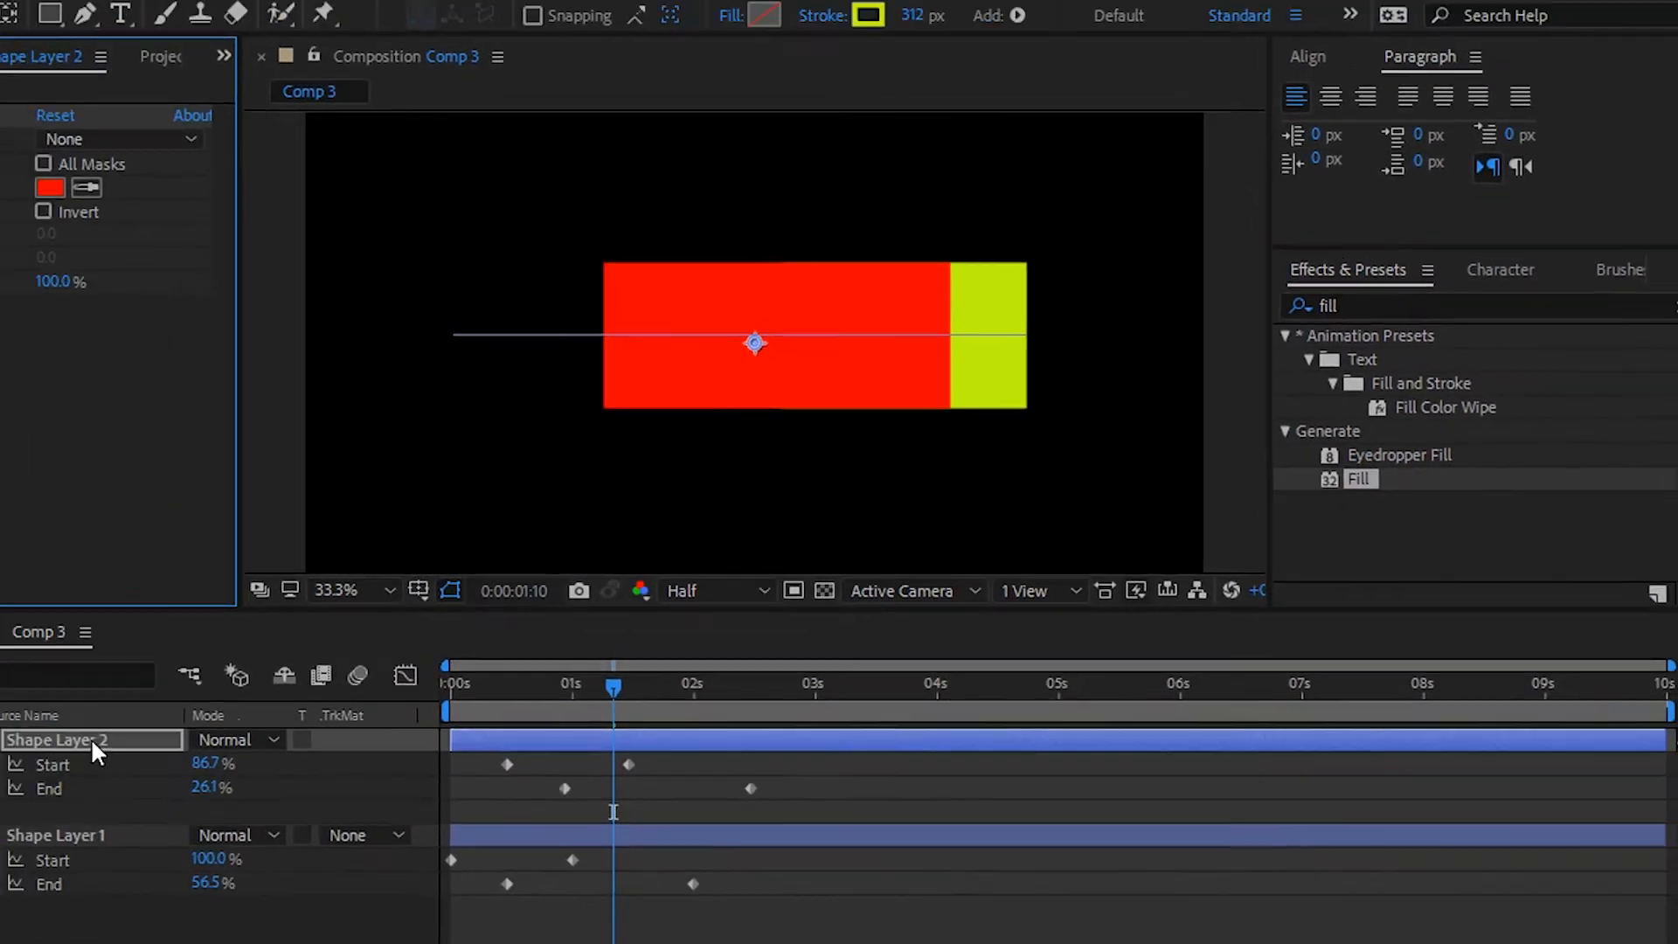
click(50, 186)
text(ffffff)
click(684, 384)
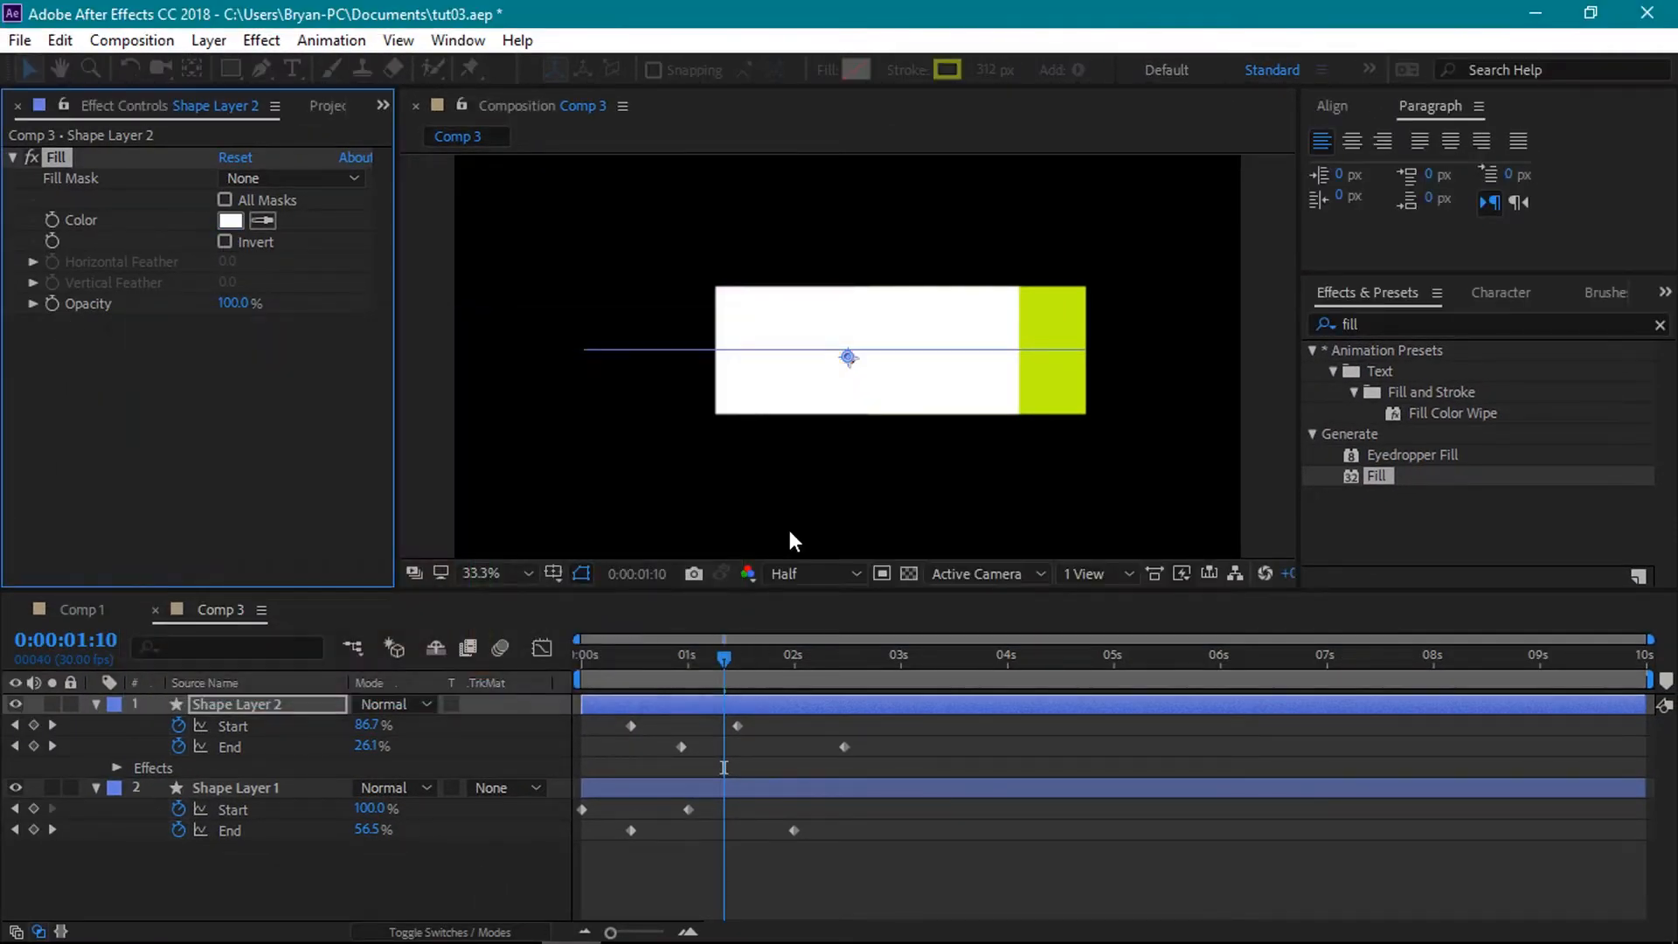
- Preview the two-colour wipe from the start of the composition and scrub to 0:00:01:15
drag(715, 653, 585, 657)
key(space)
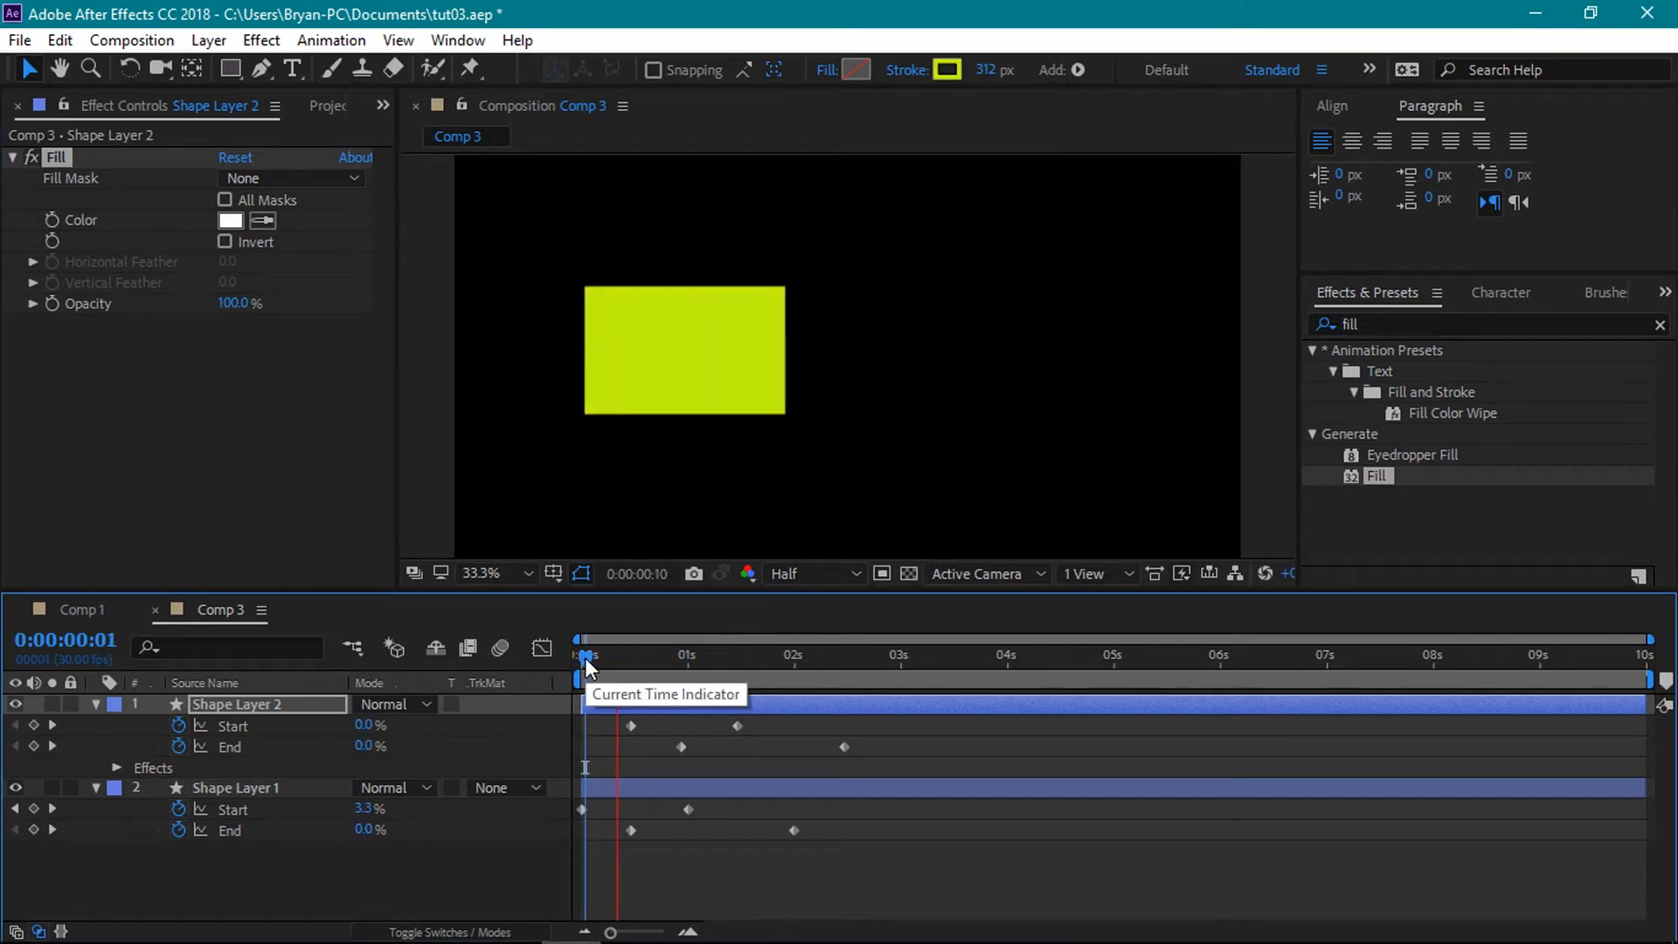
drag(587, 667, 740, 673)
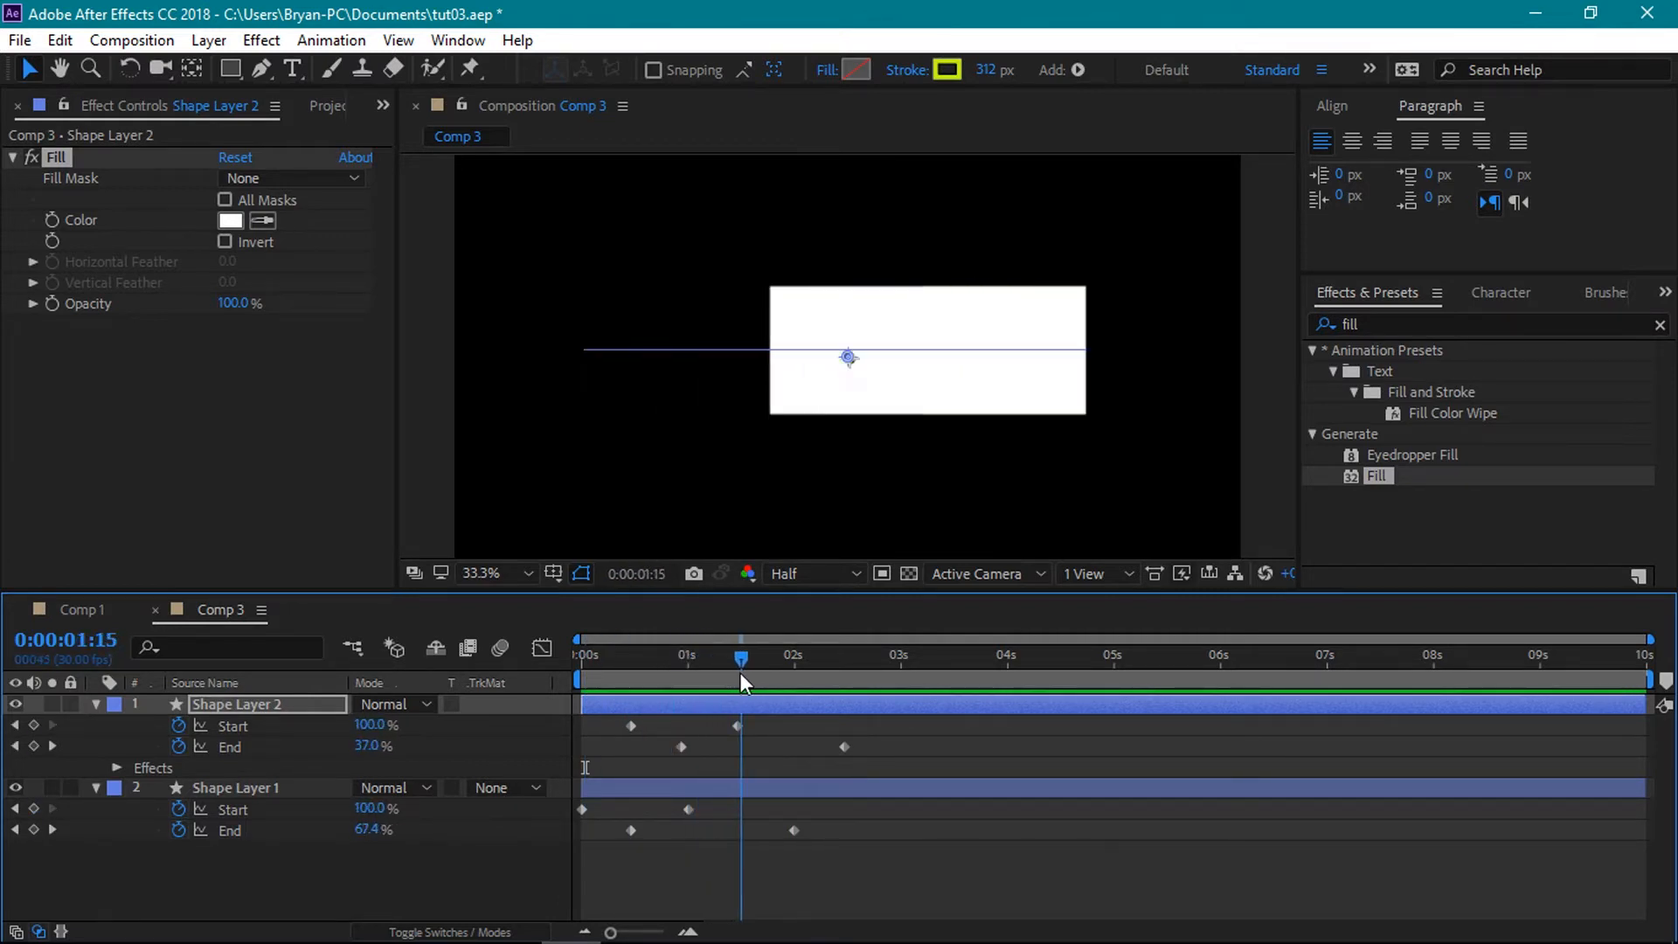
- Apply Easy Ease to all Start and End keyframes of Shape Layer 1 and Shape Layer 2
drag(878, 722, 563, 837)
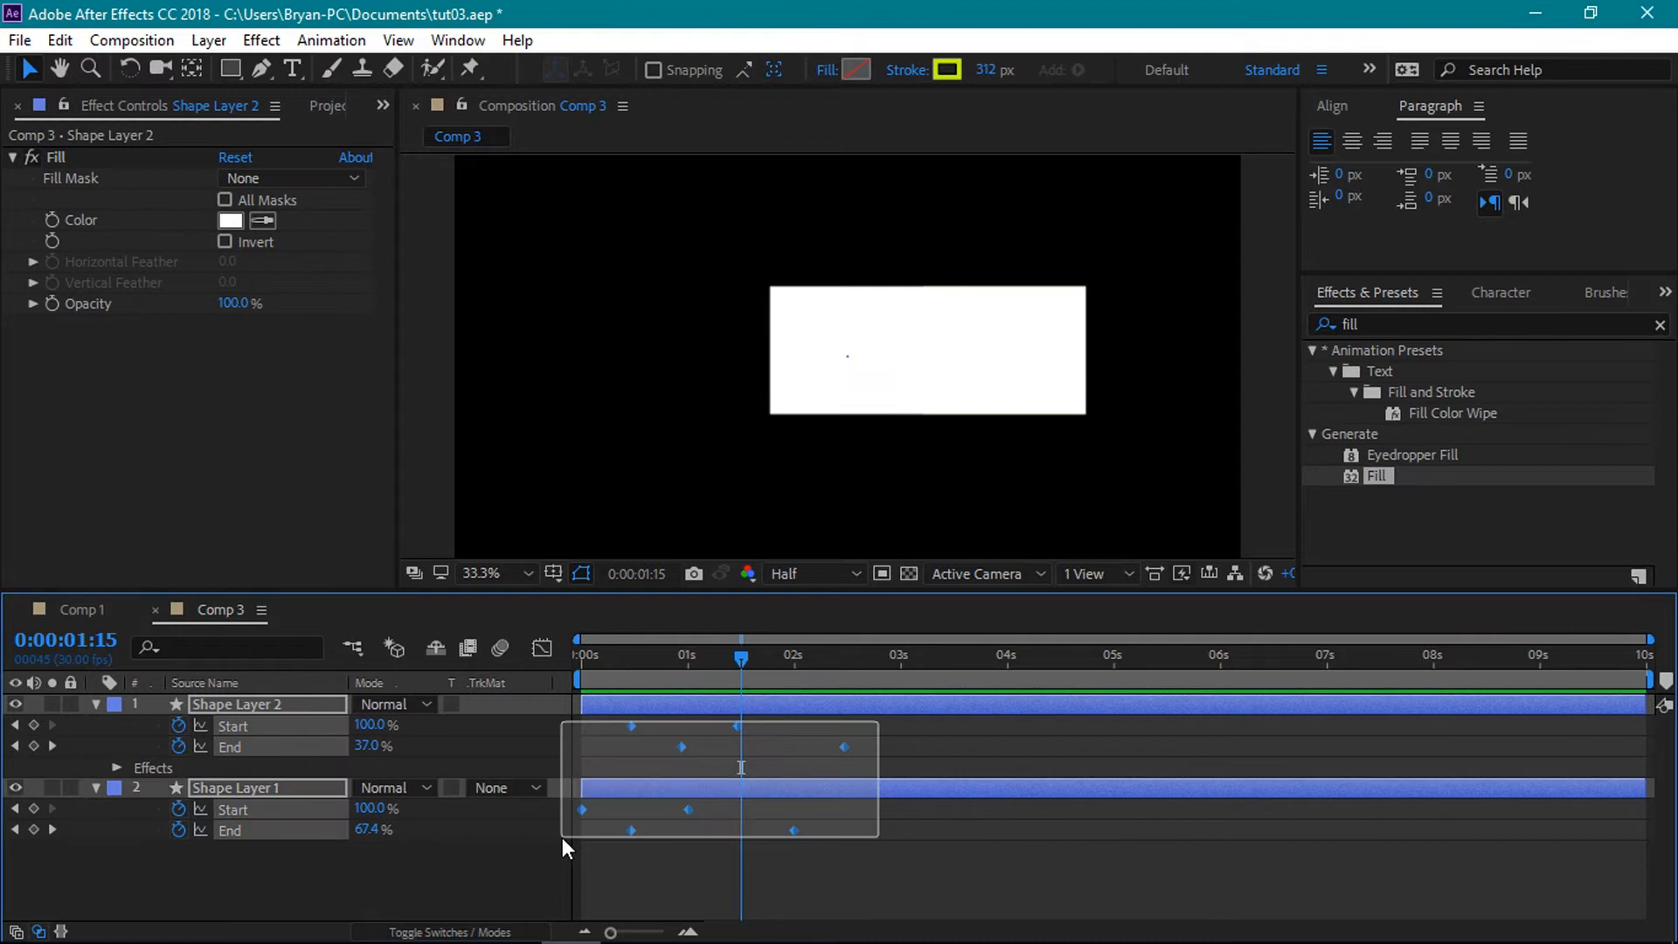
right_click(628, 832)
mouse_move(892, 814)
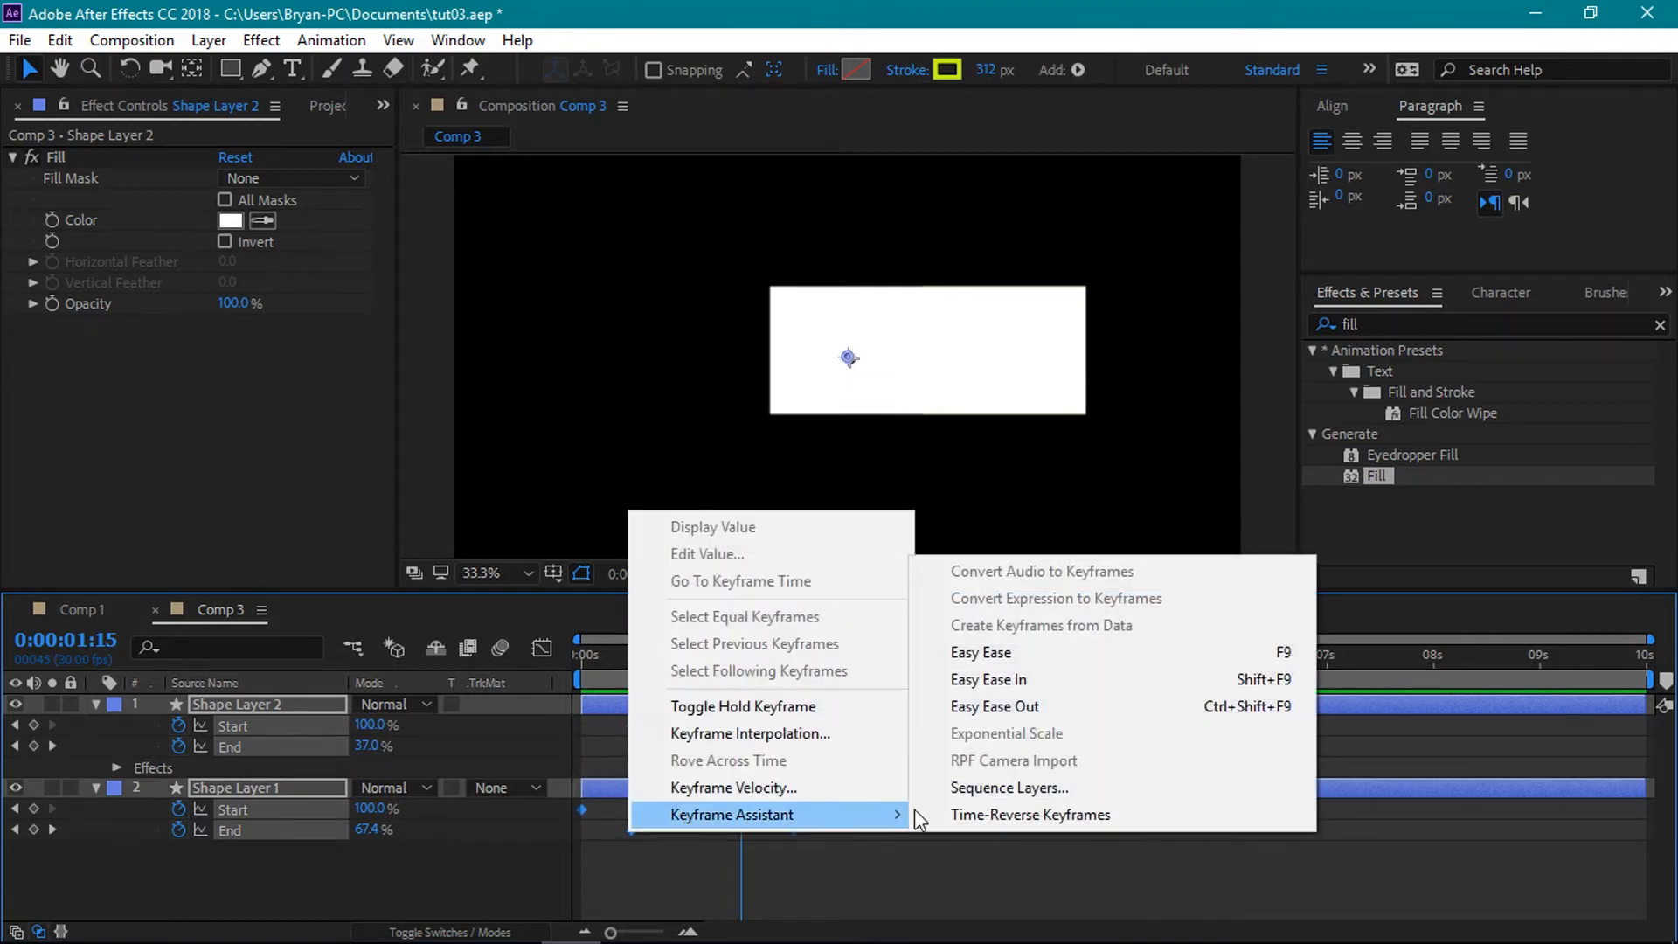
click(987, 680)
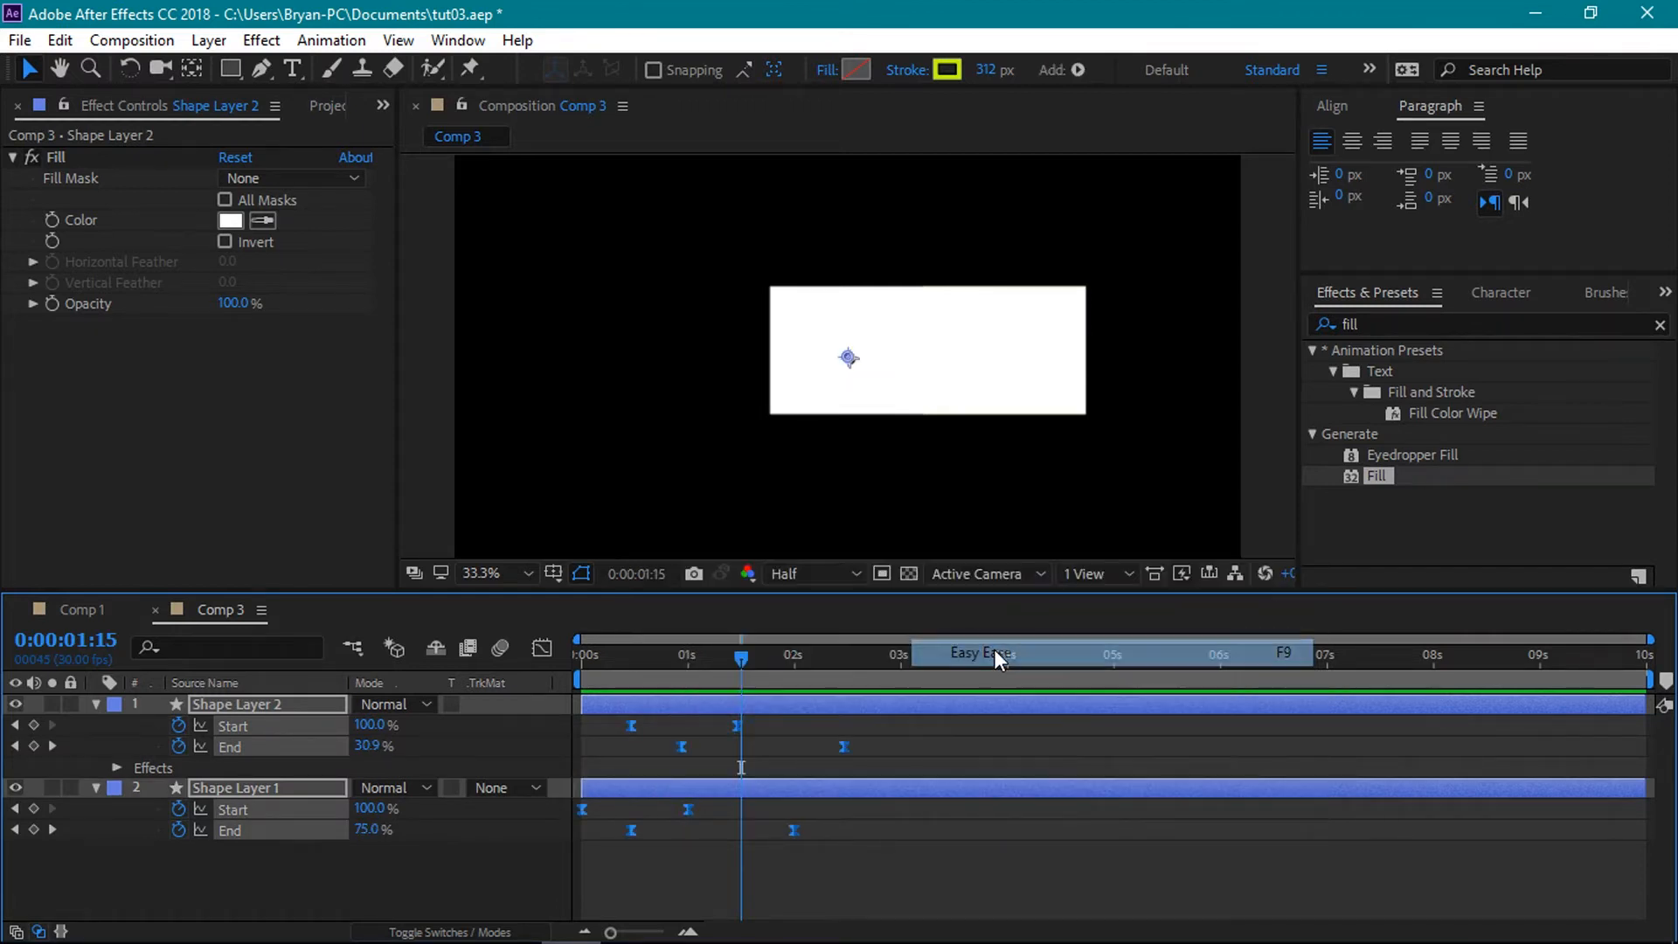
- Try reshaping the speed curves of all keyframes in the Graph Editor so they start slowly and peak late, and preview the motion
click(543, 648)
drag(938, 793, 585, 907)
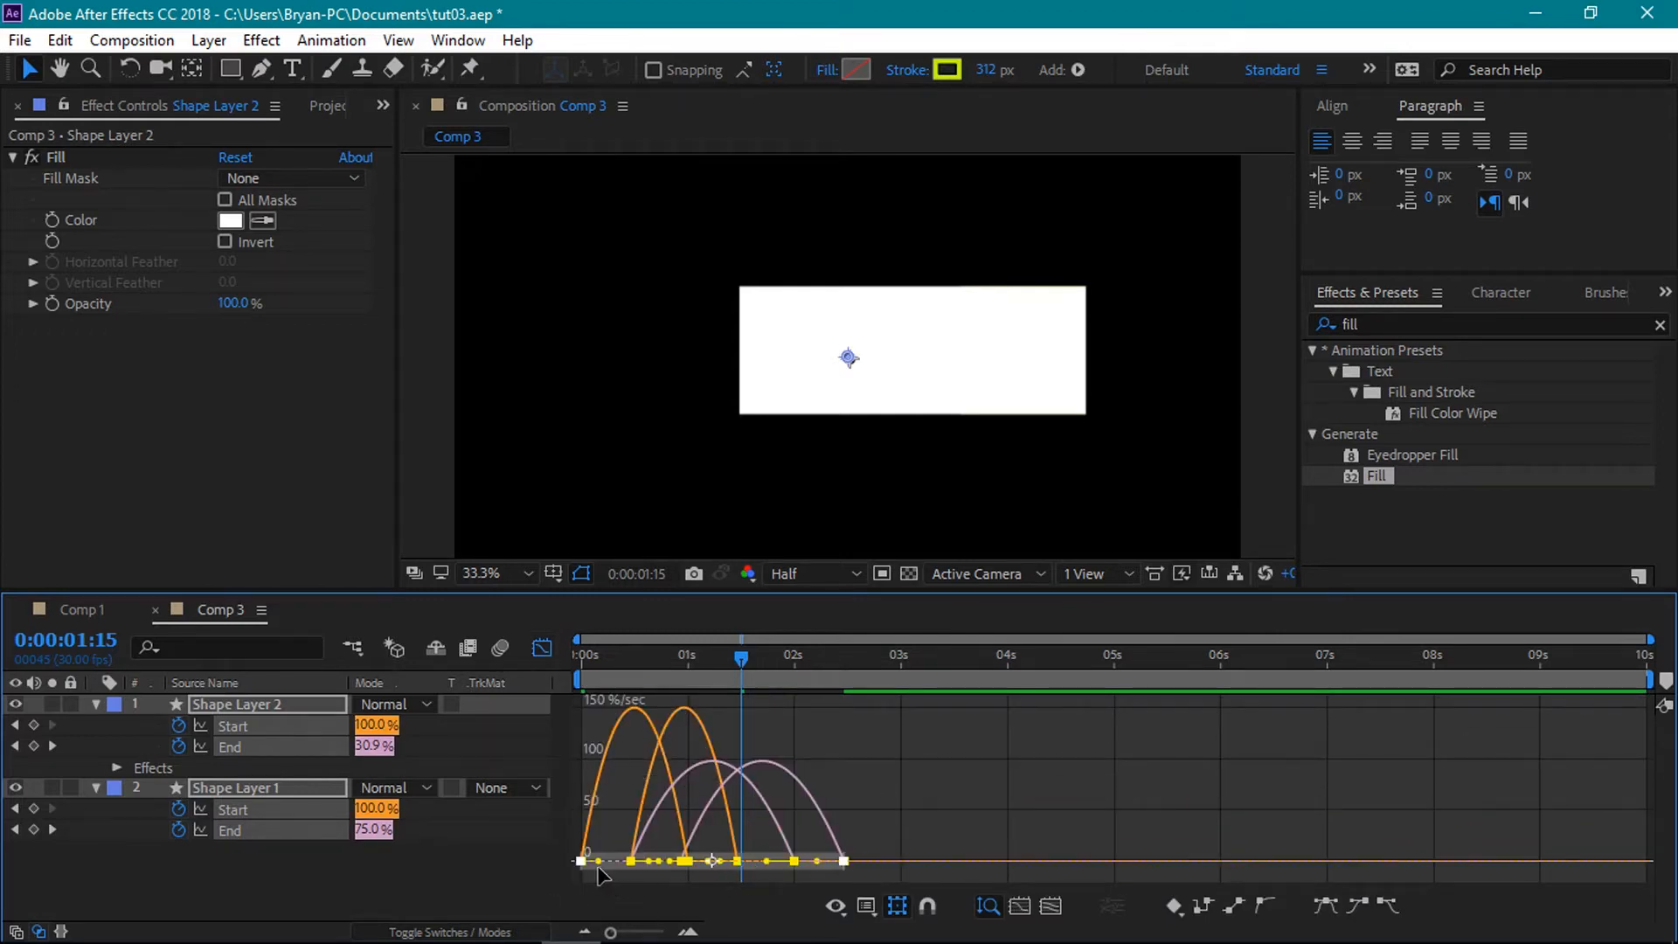
drag(598, 861, 669, 858)
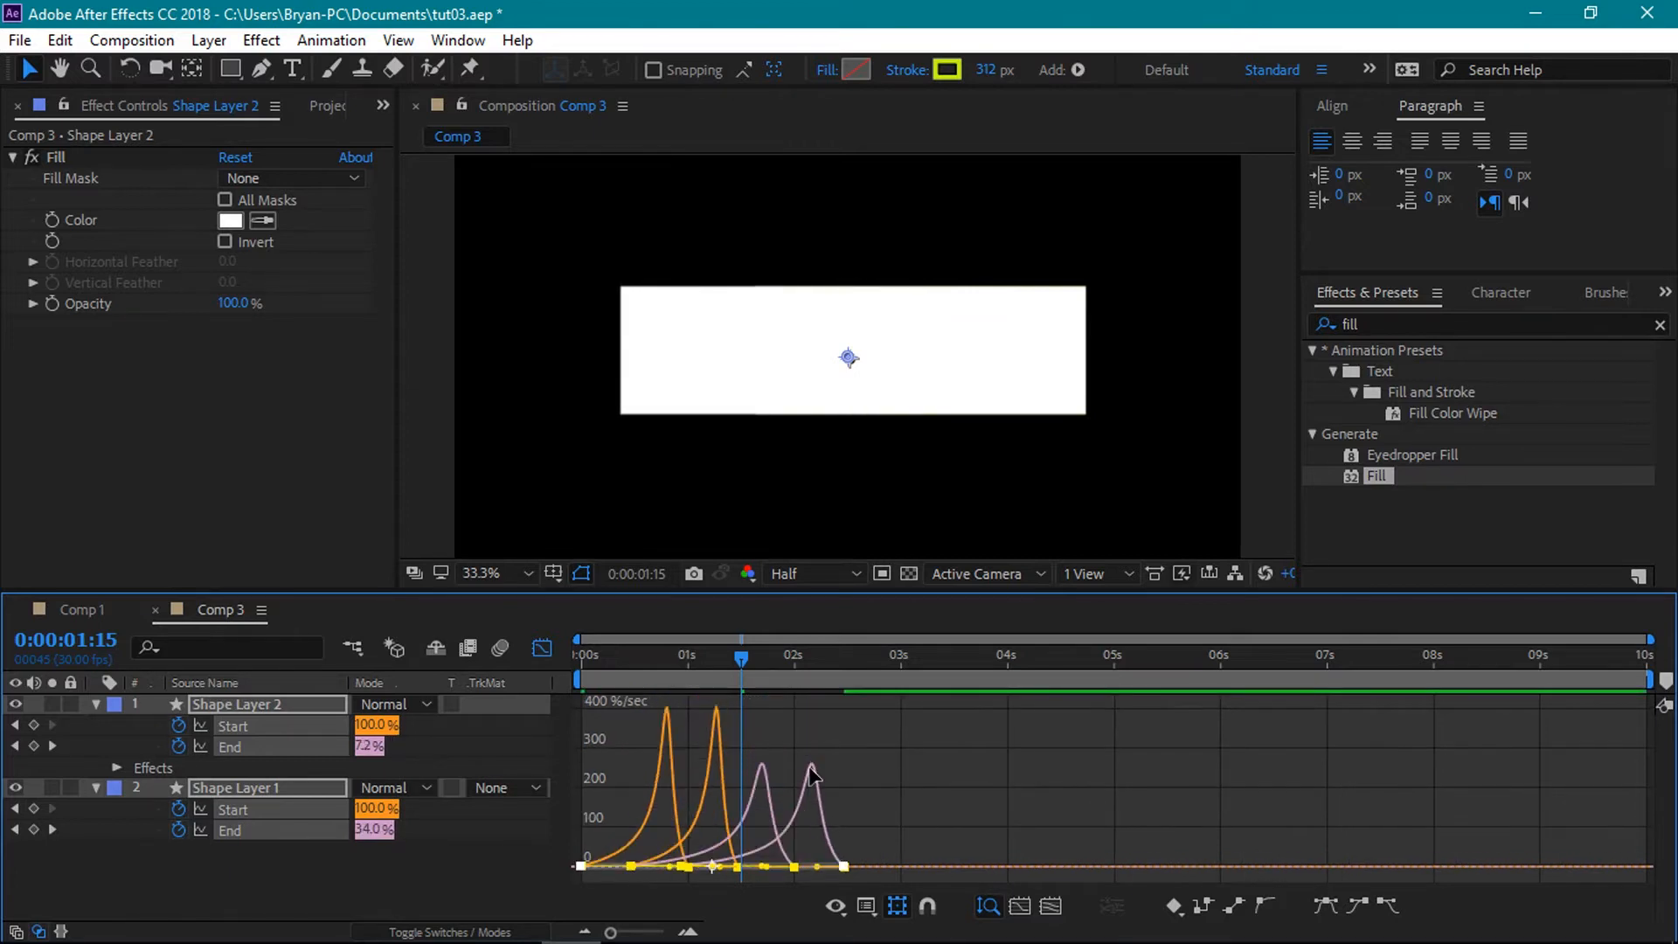
drag(744, 662, 583, 663)
click(544, 650)
key(space)
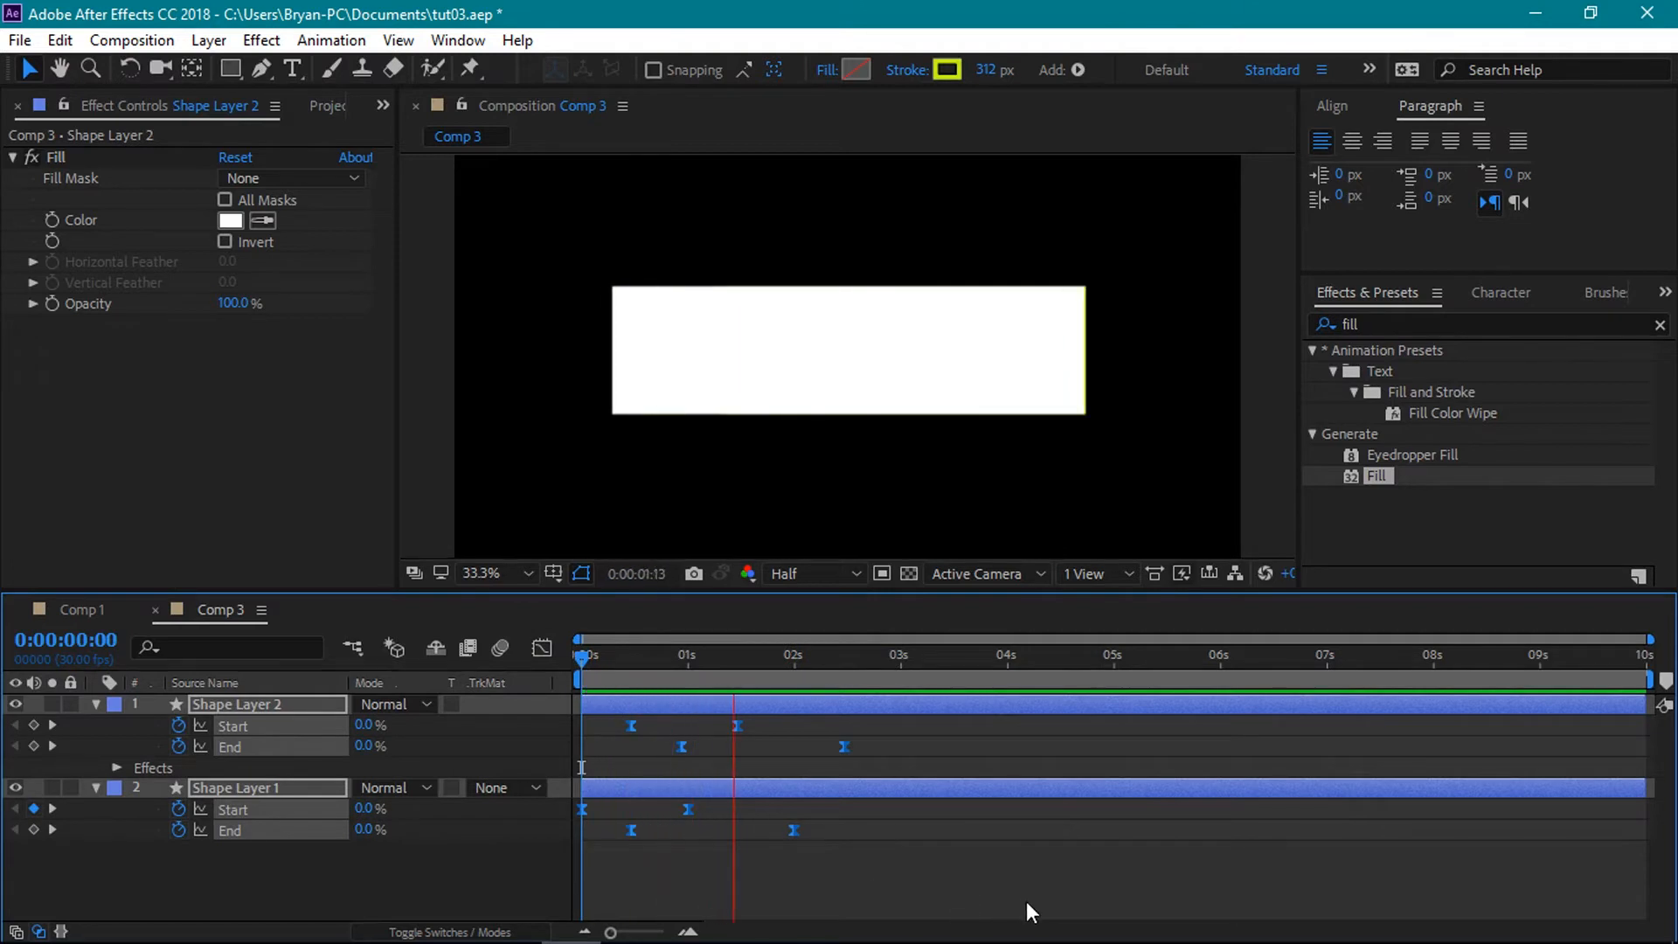
- Reapply Easy Ease to all keyframes of both layers and reshape their speed curves for a fast start and slow finish
drag(590, 659, 732, 689)
drag(909, 722, 581, 857)
click(542, 648)
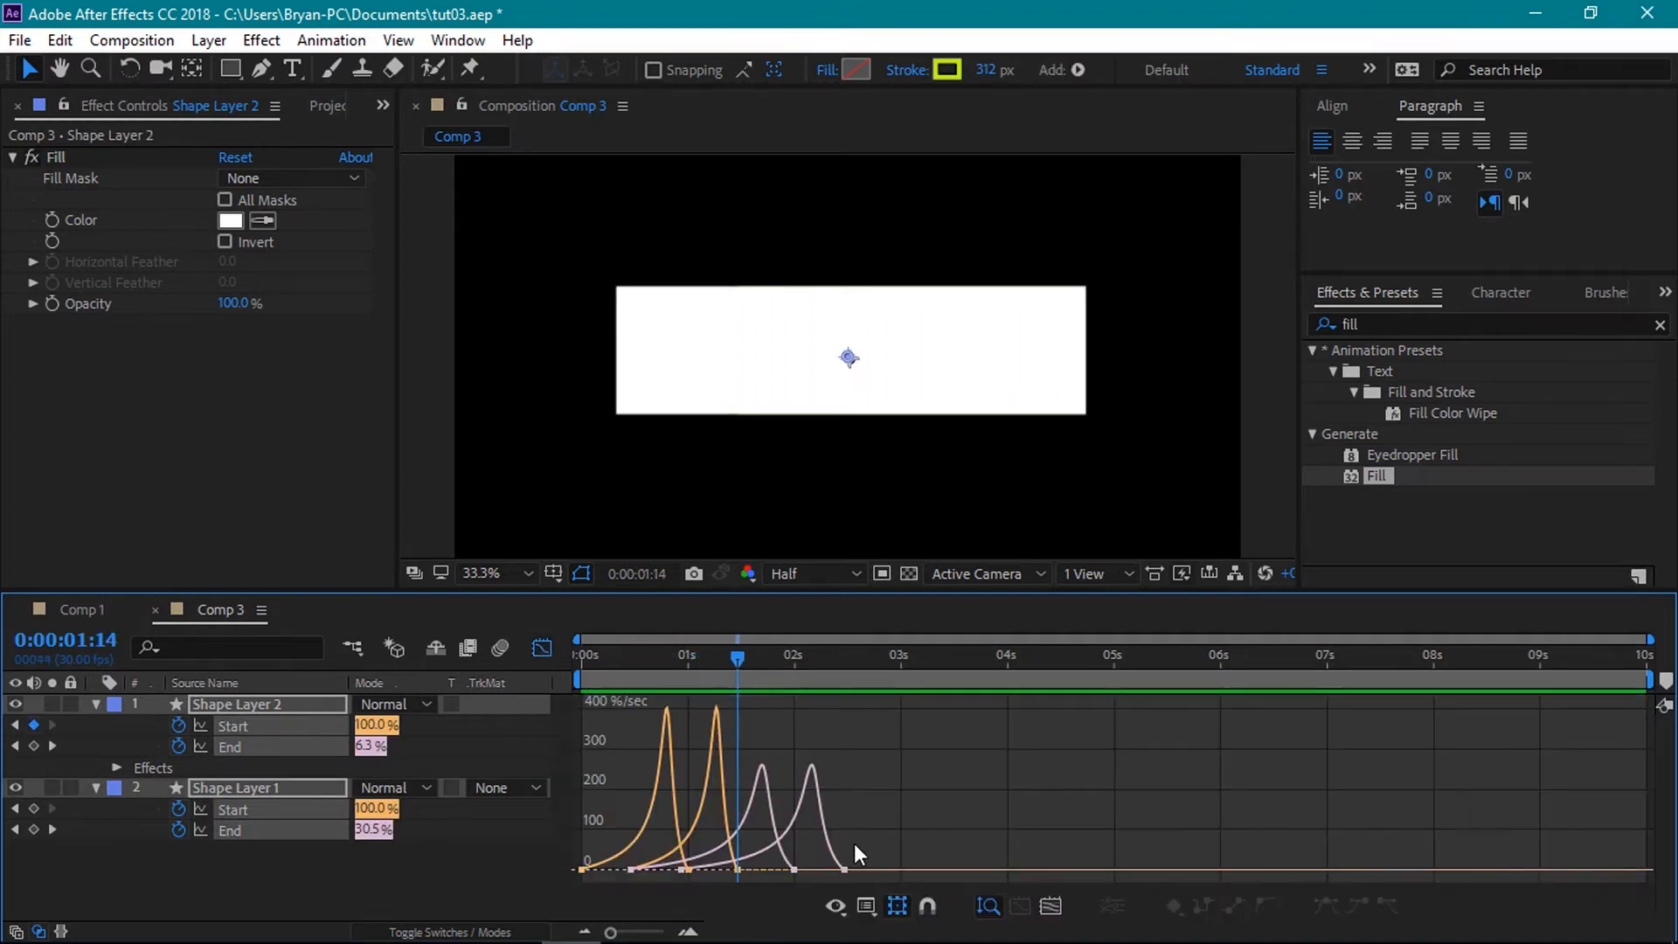
click(1320, 906)
drag(769, 852, 721, 862)
drag(604, 866, 621, 858)
- Close the Graph Editor and preview the eased wipe from the first frame
drag(743, 654, 582, 661)
click(542, 647)
key(space)
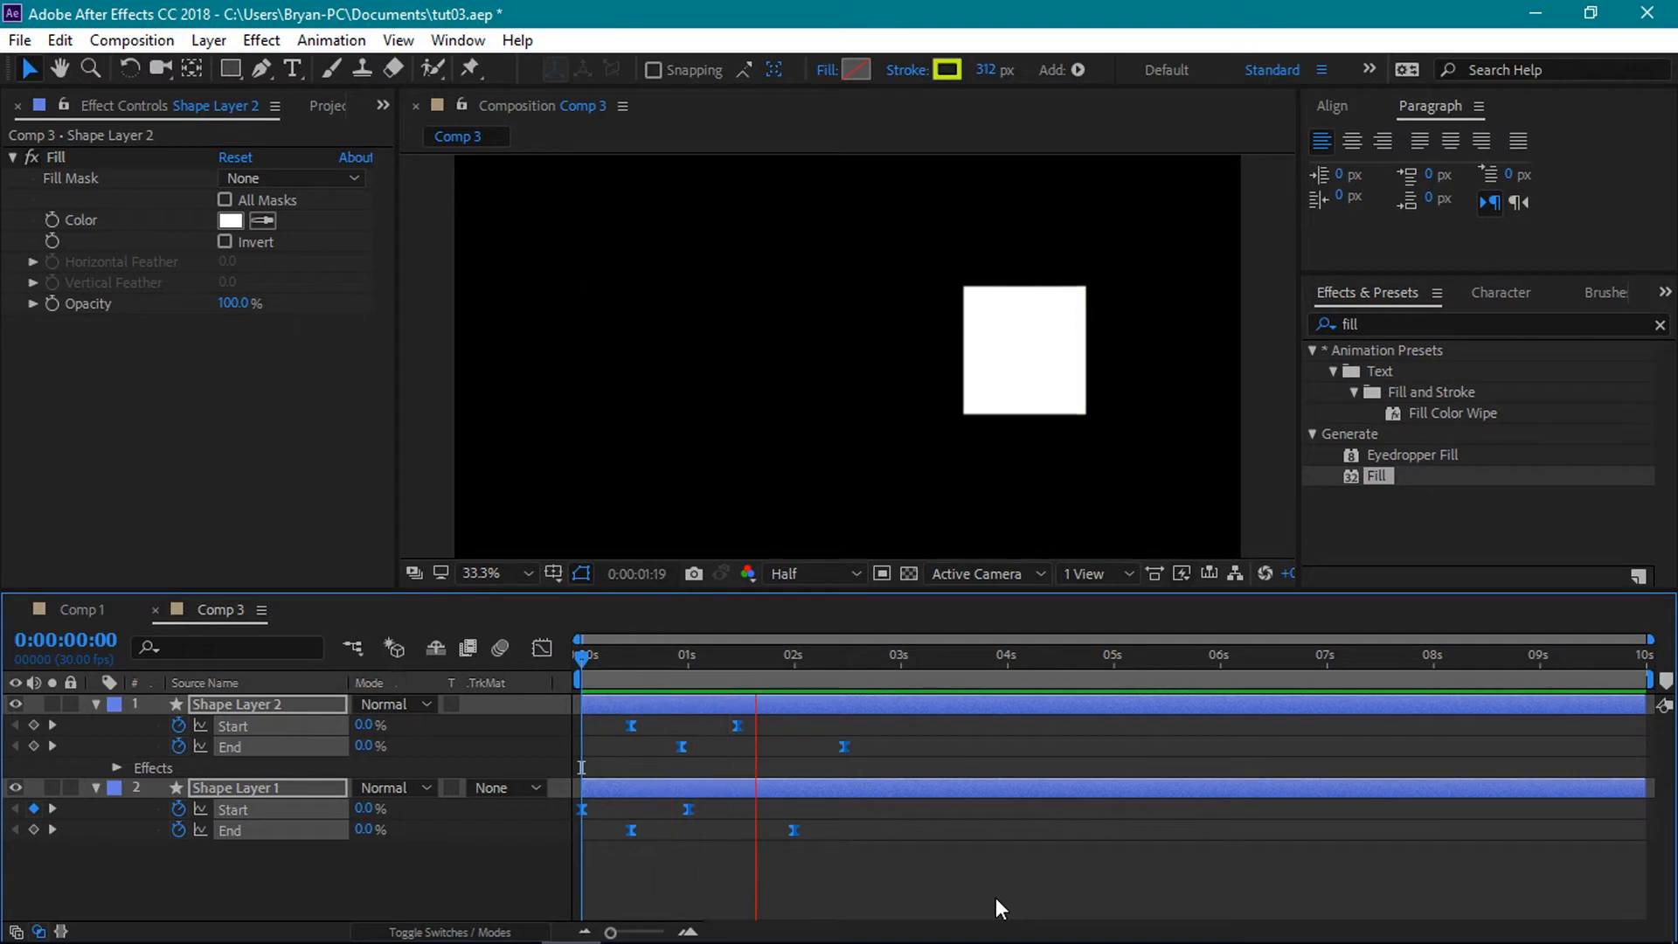
- Move the last End keyframe of Shape Layer 2 to about 1.8 seconds, and return the time indicator to 1 second
drag(623, 653, 766, 684)
drag(885, 736, 773, 748)
click(687, 684)
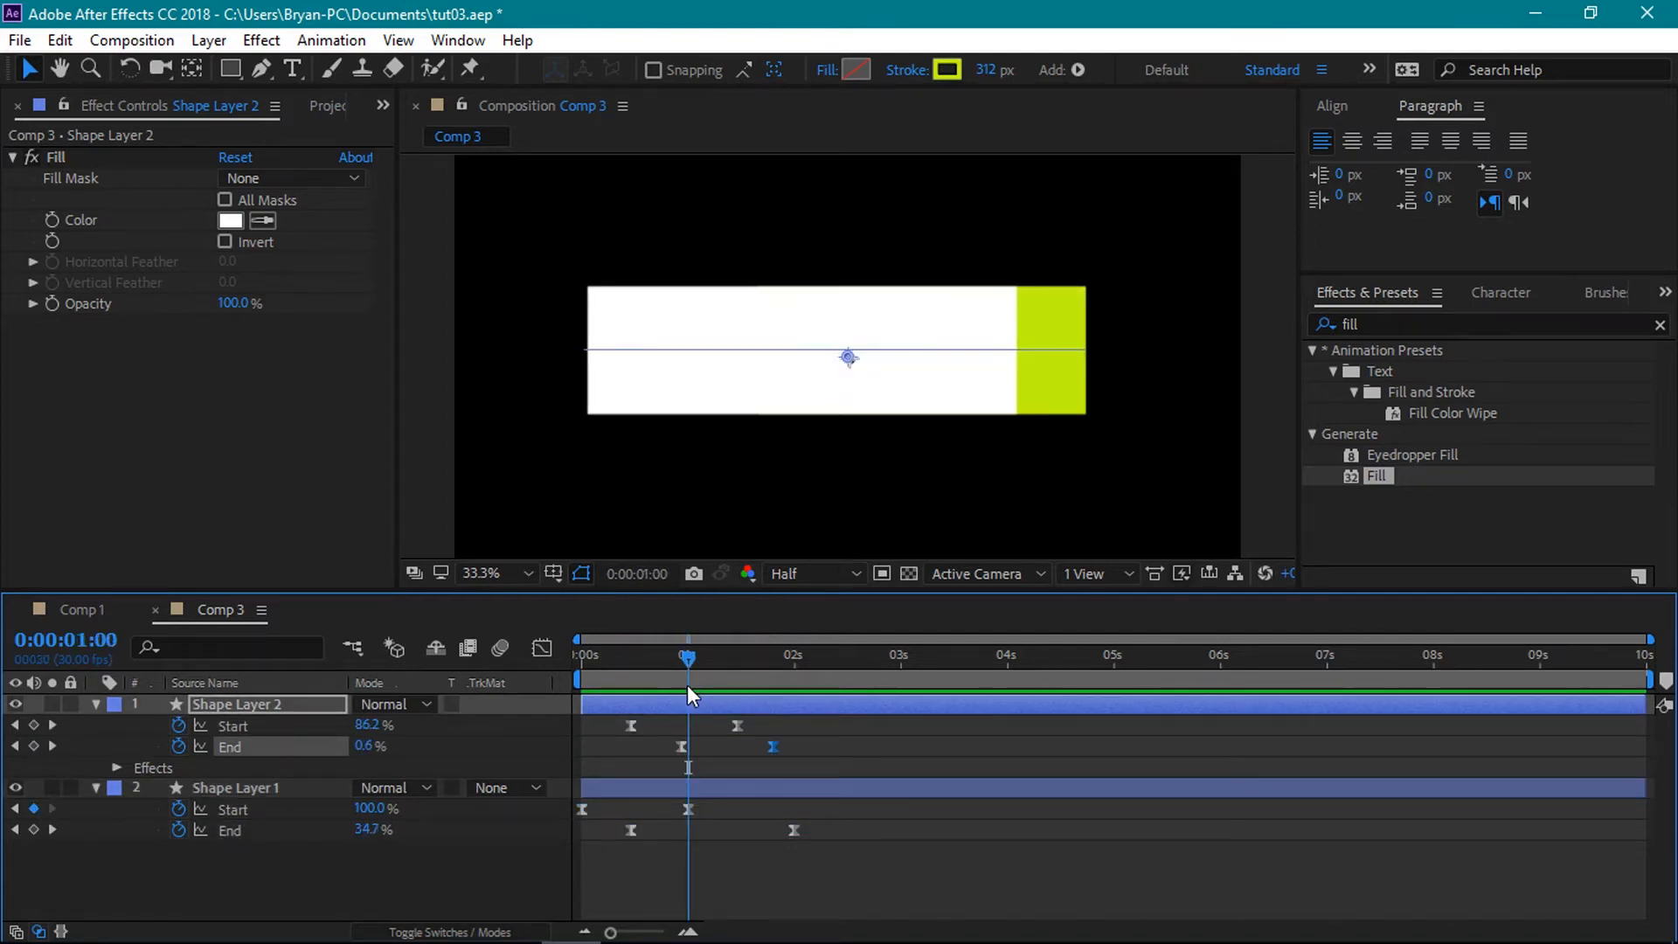
- Collapse and duplicate Shape Layer 2, and reveal the keyframes of the duplicate
click(96, 704)
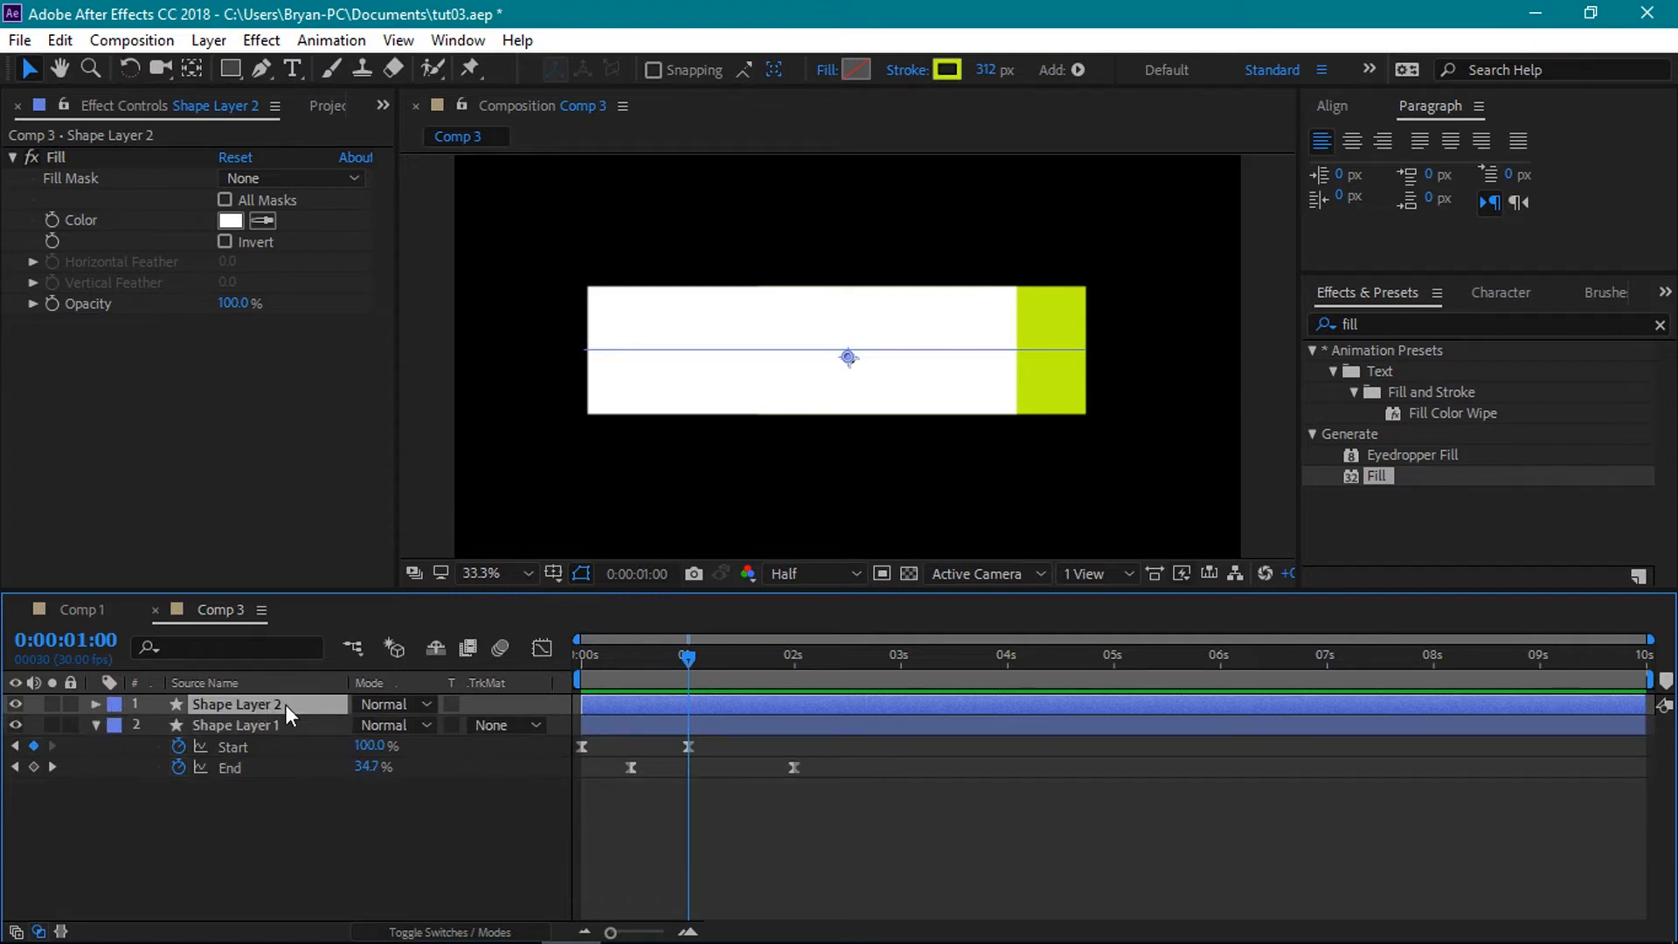
key(ctrl+d)
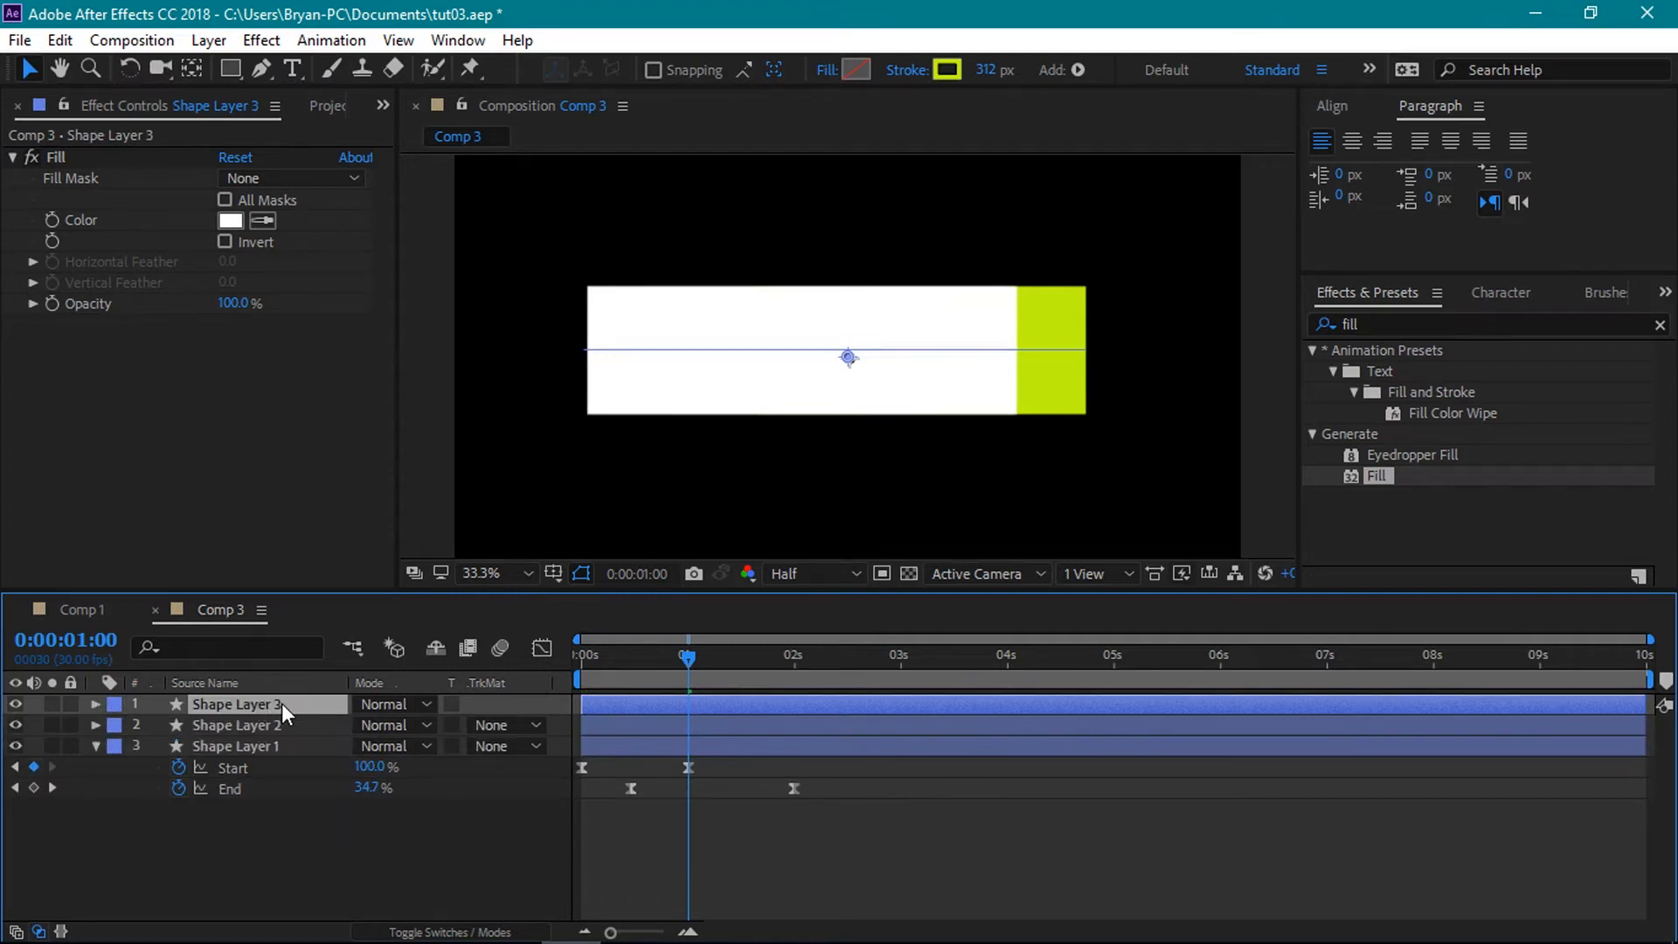
key(u)
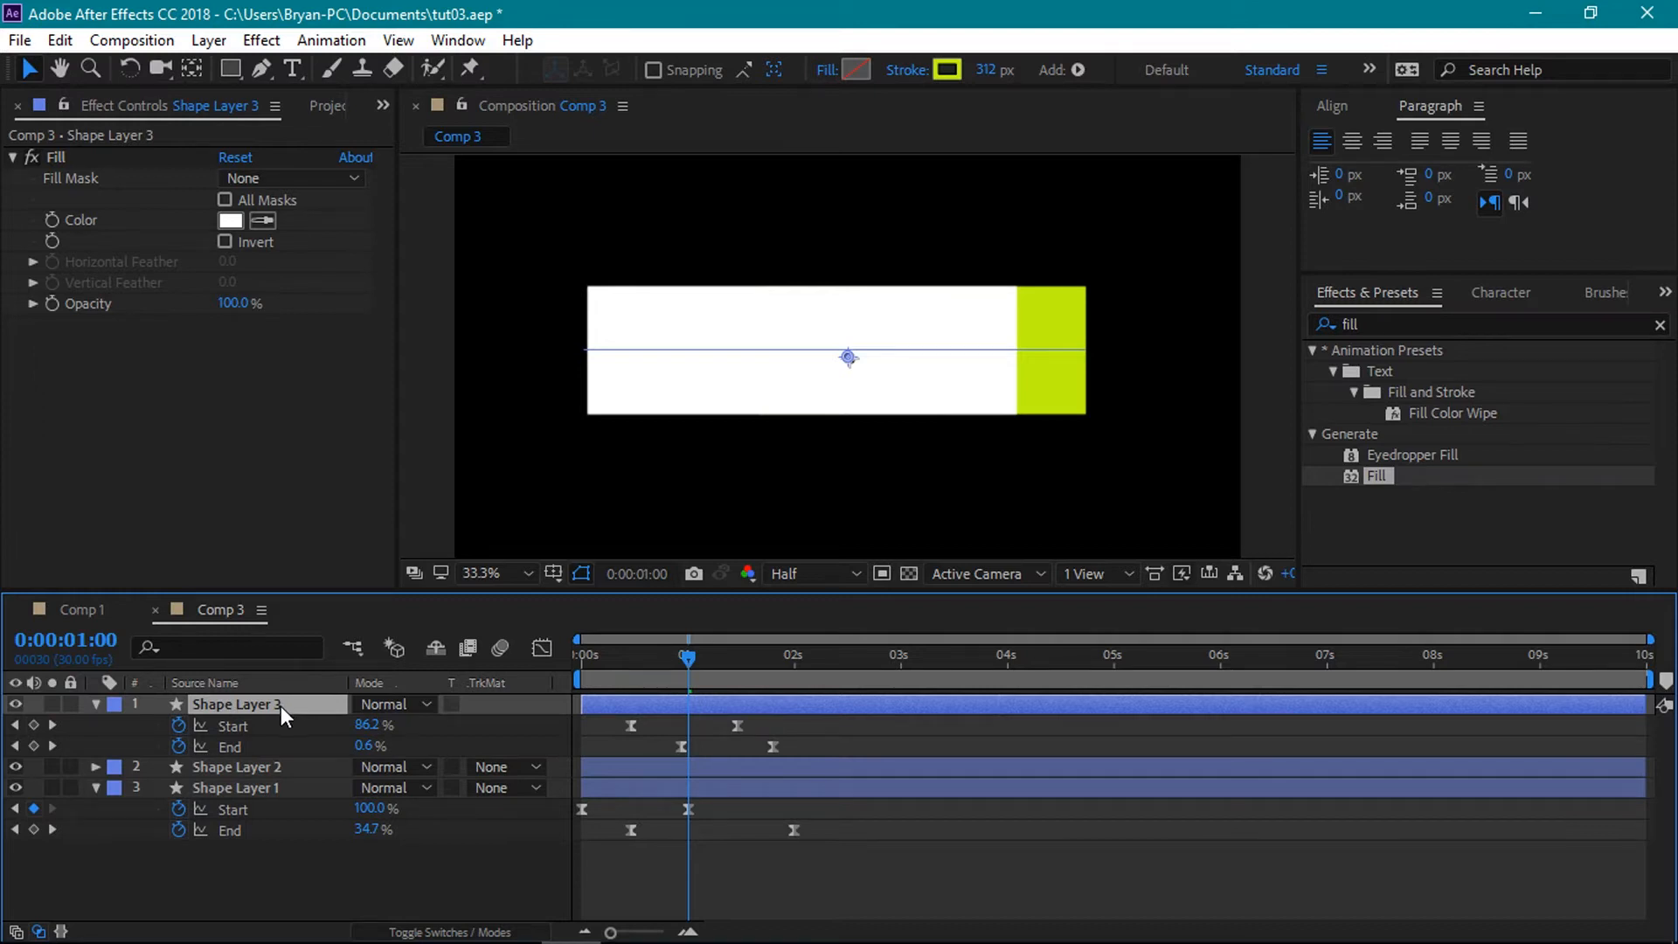
- Delete all Start and End keyframes from Shape Layer 3
drag(690, 658, 637, 666)
drag(829, 725, 600, 759)
key(Delete)
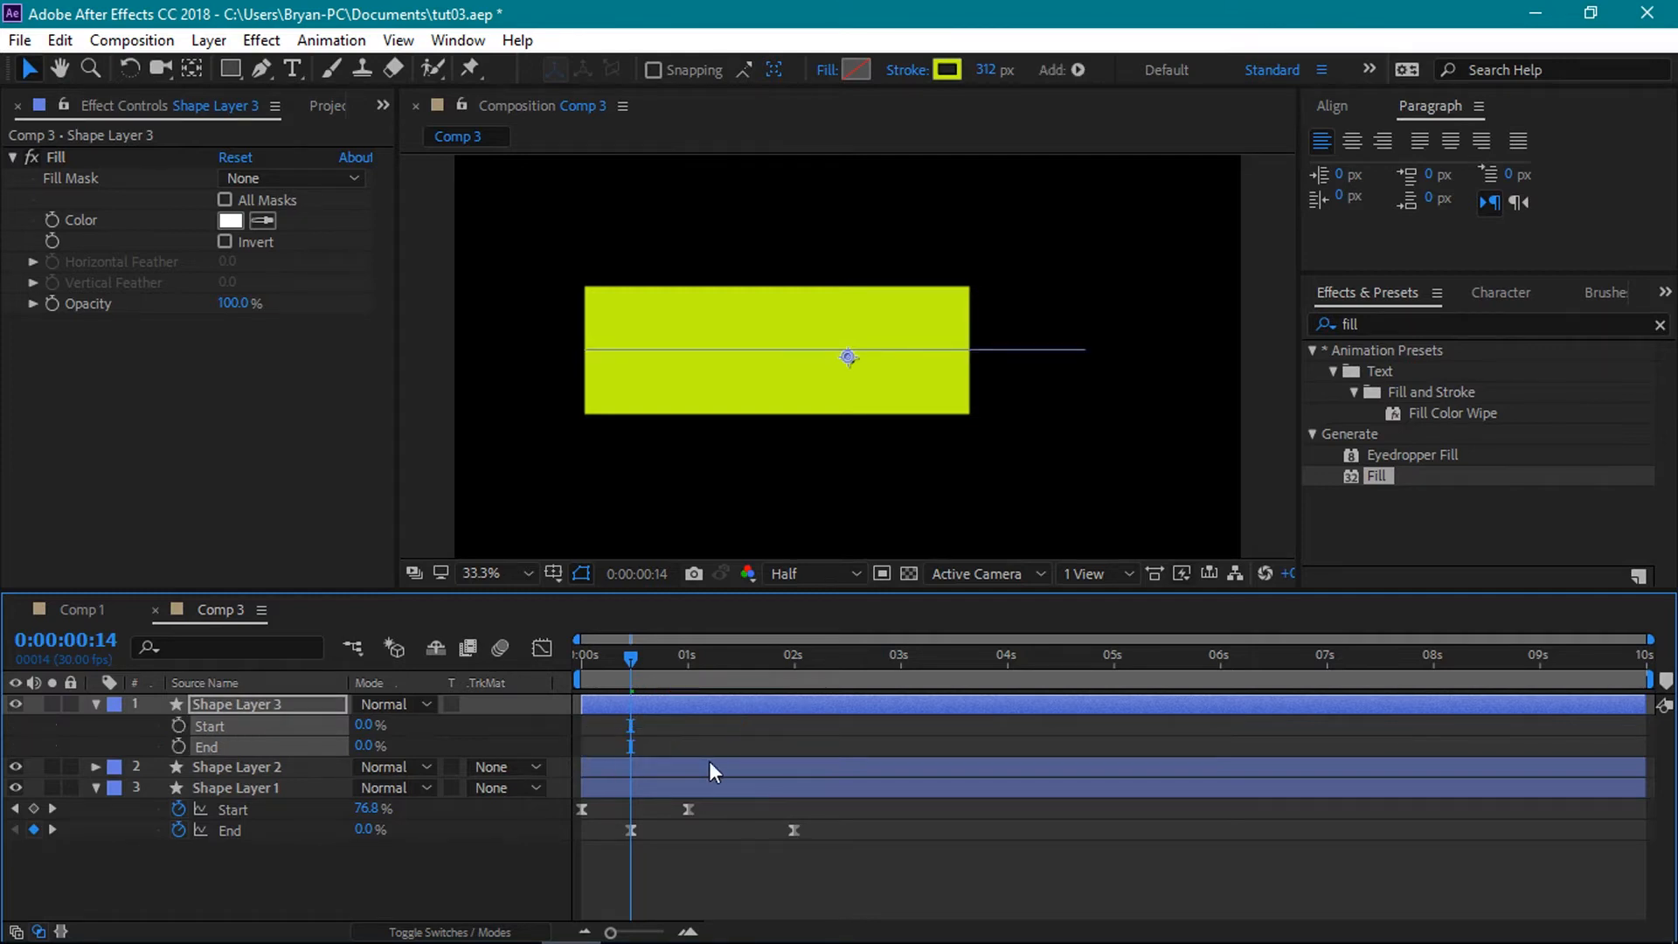
- Keyframe the Start of Shape Layer 3 at 0% at 1 second and 100% at 2 seconds, leaving End without keyframes
drag(631, 665, 689, 669)
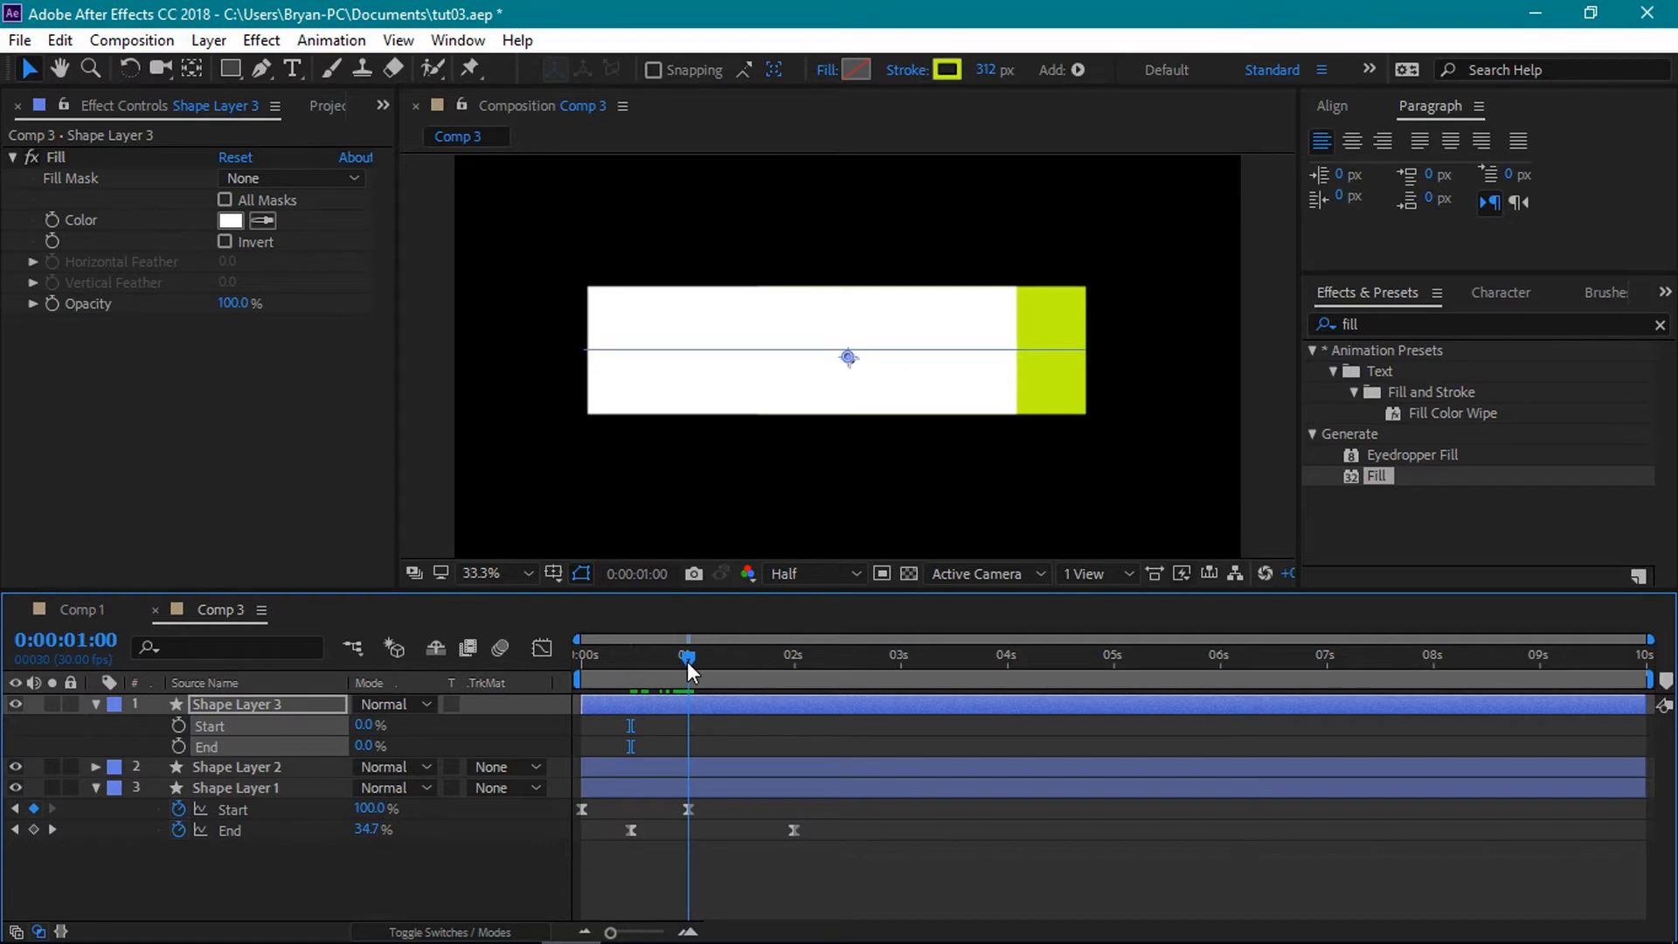
click(178, 725)
click(178, 747)
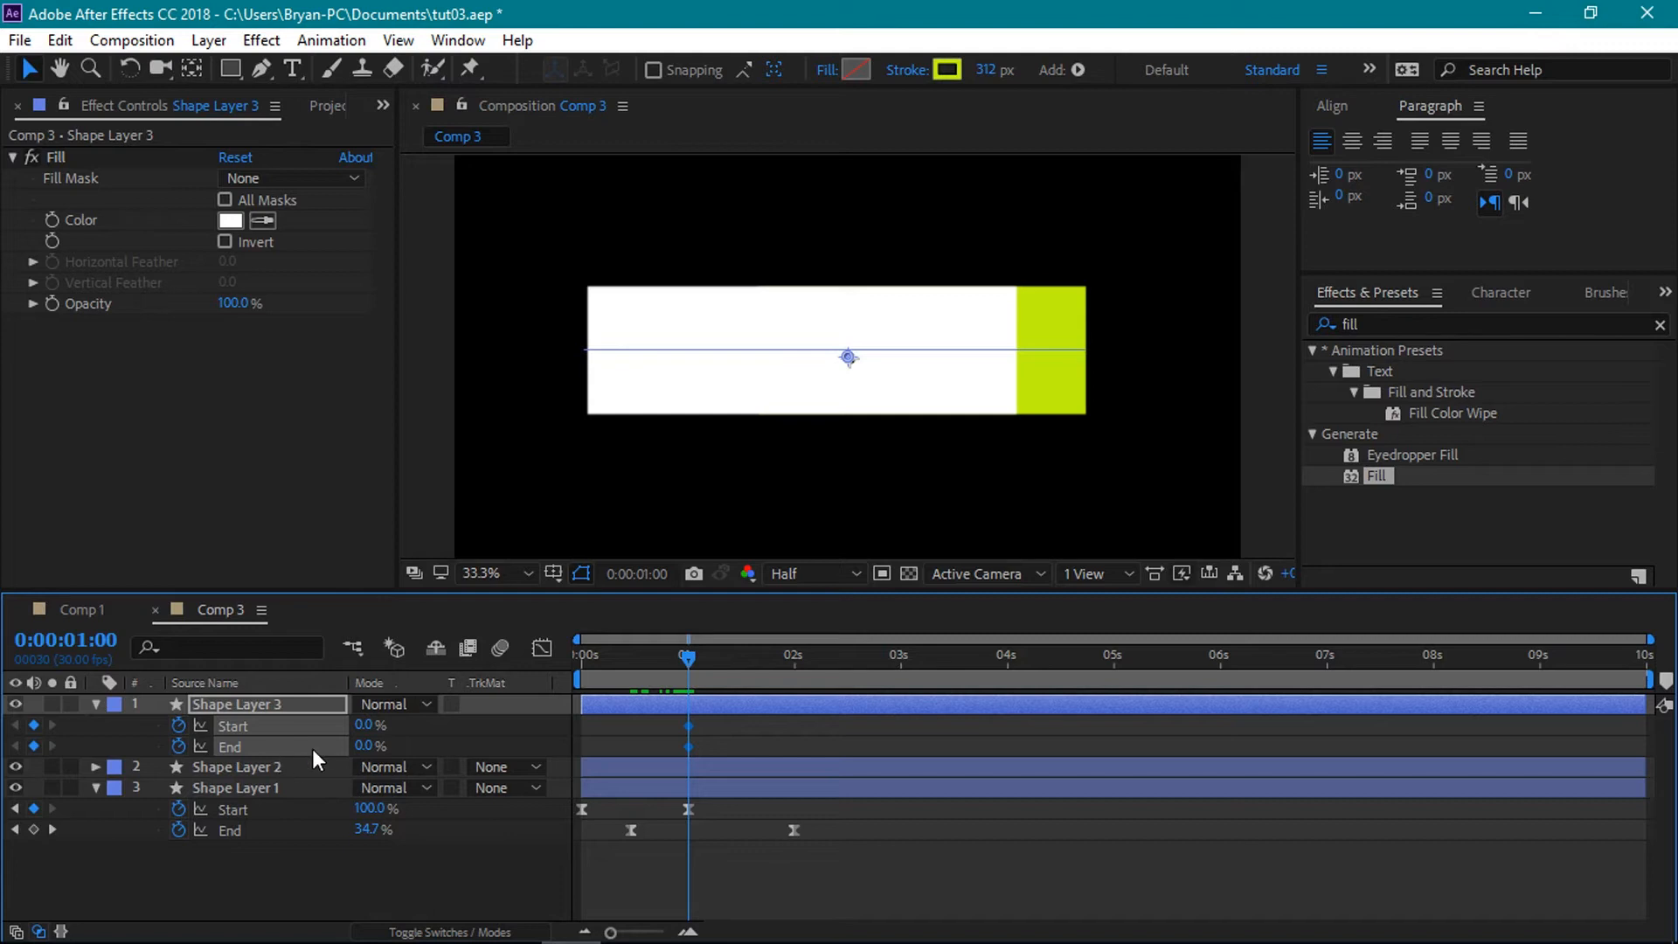
click(688, 747)
key(Delete)
drag(696, 655, 790, 653)
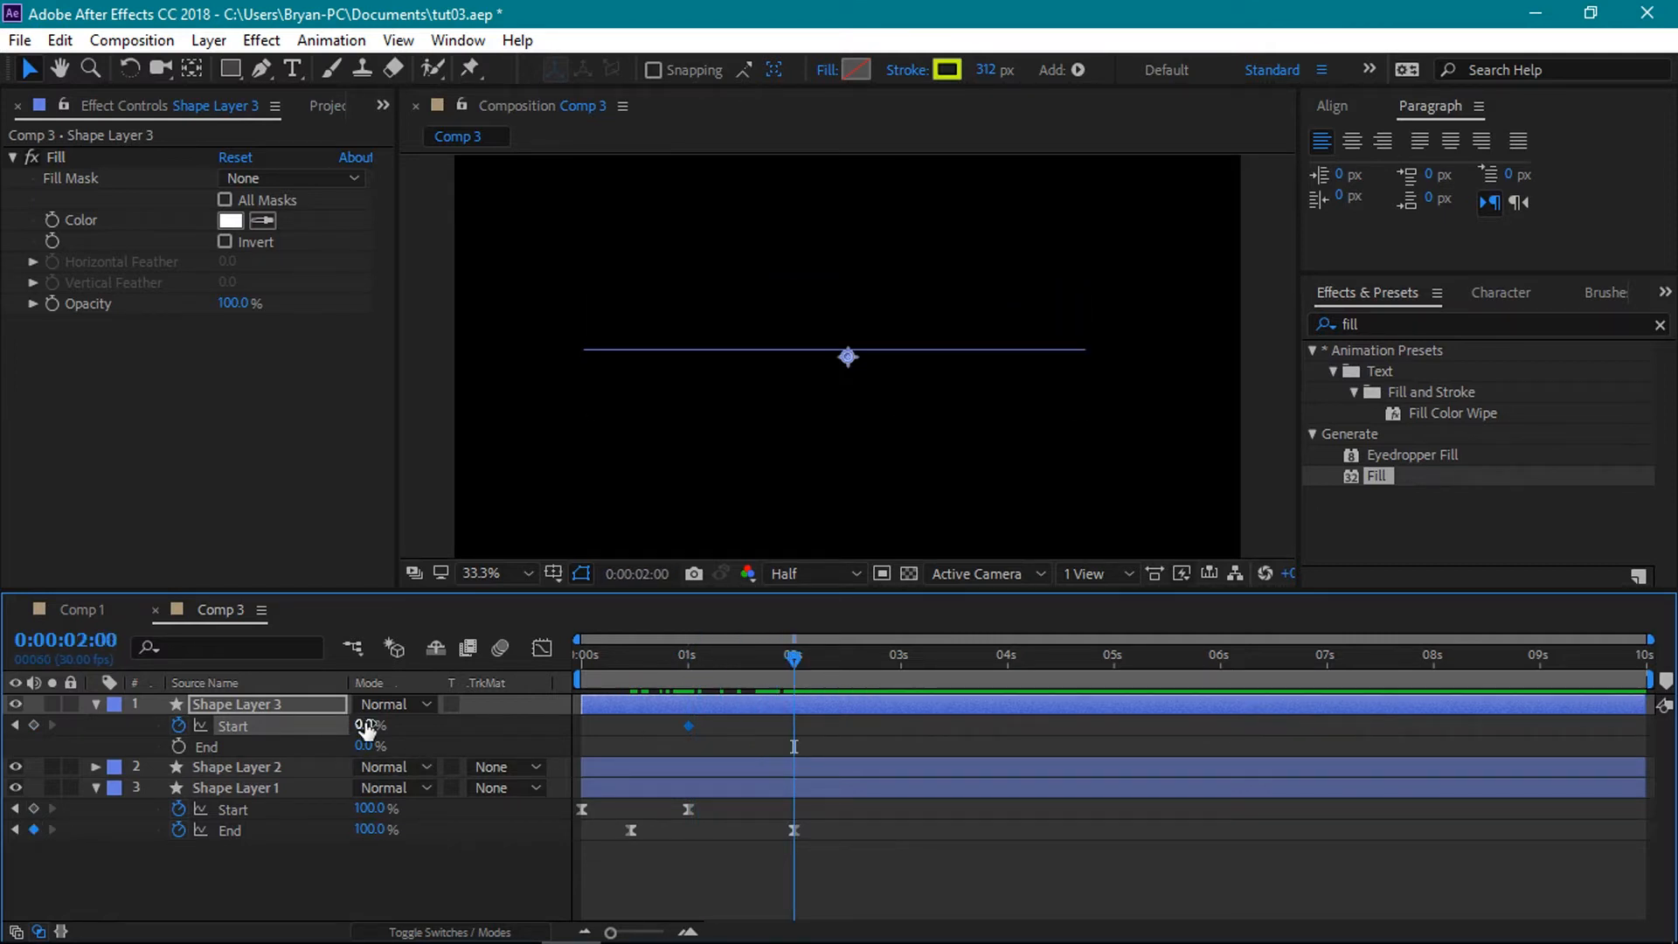
drag(365, 724, 501, 732)
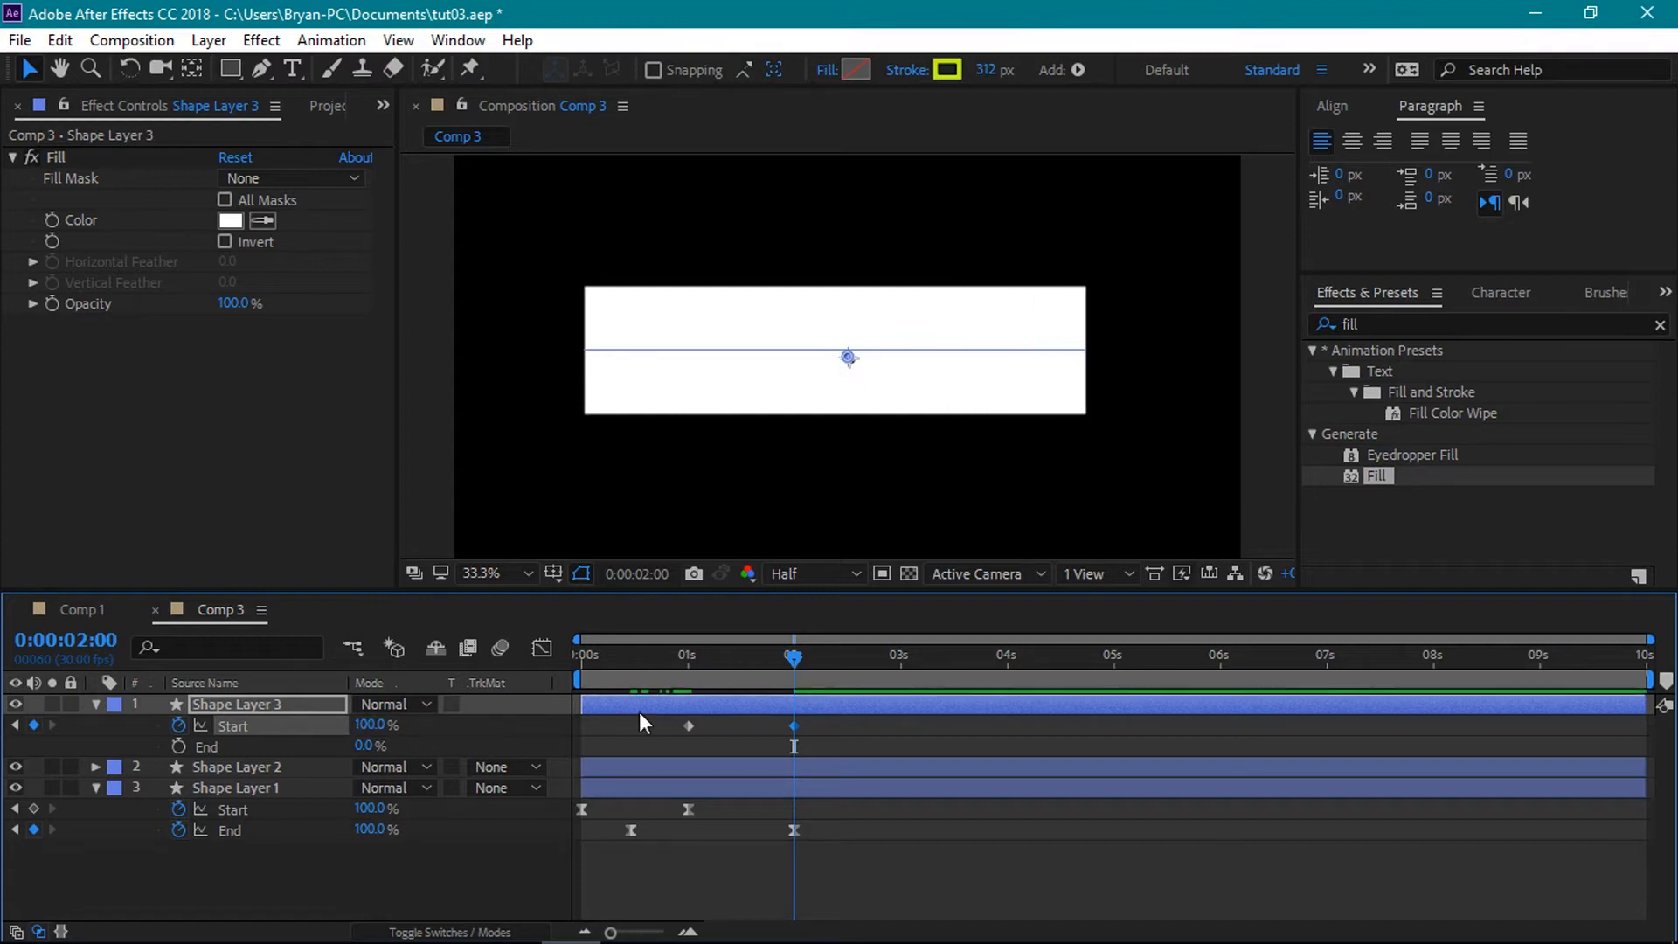
- Keyframe the End of Shape Layer 3 at 0% at 0:00:01:14 and 71% at 0:00:02:16
drag(791, 664, 736, 669)
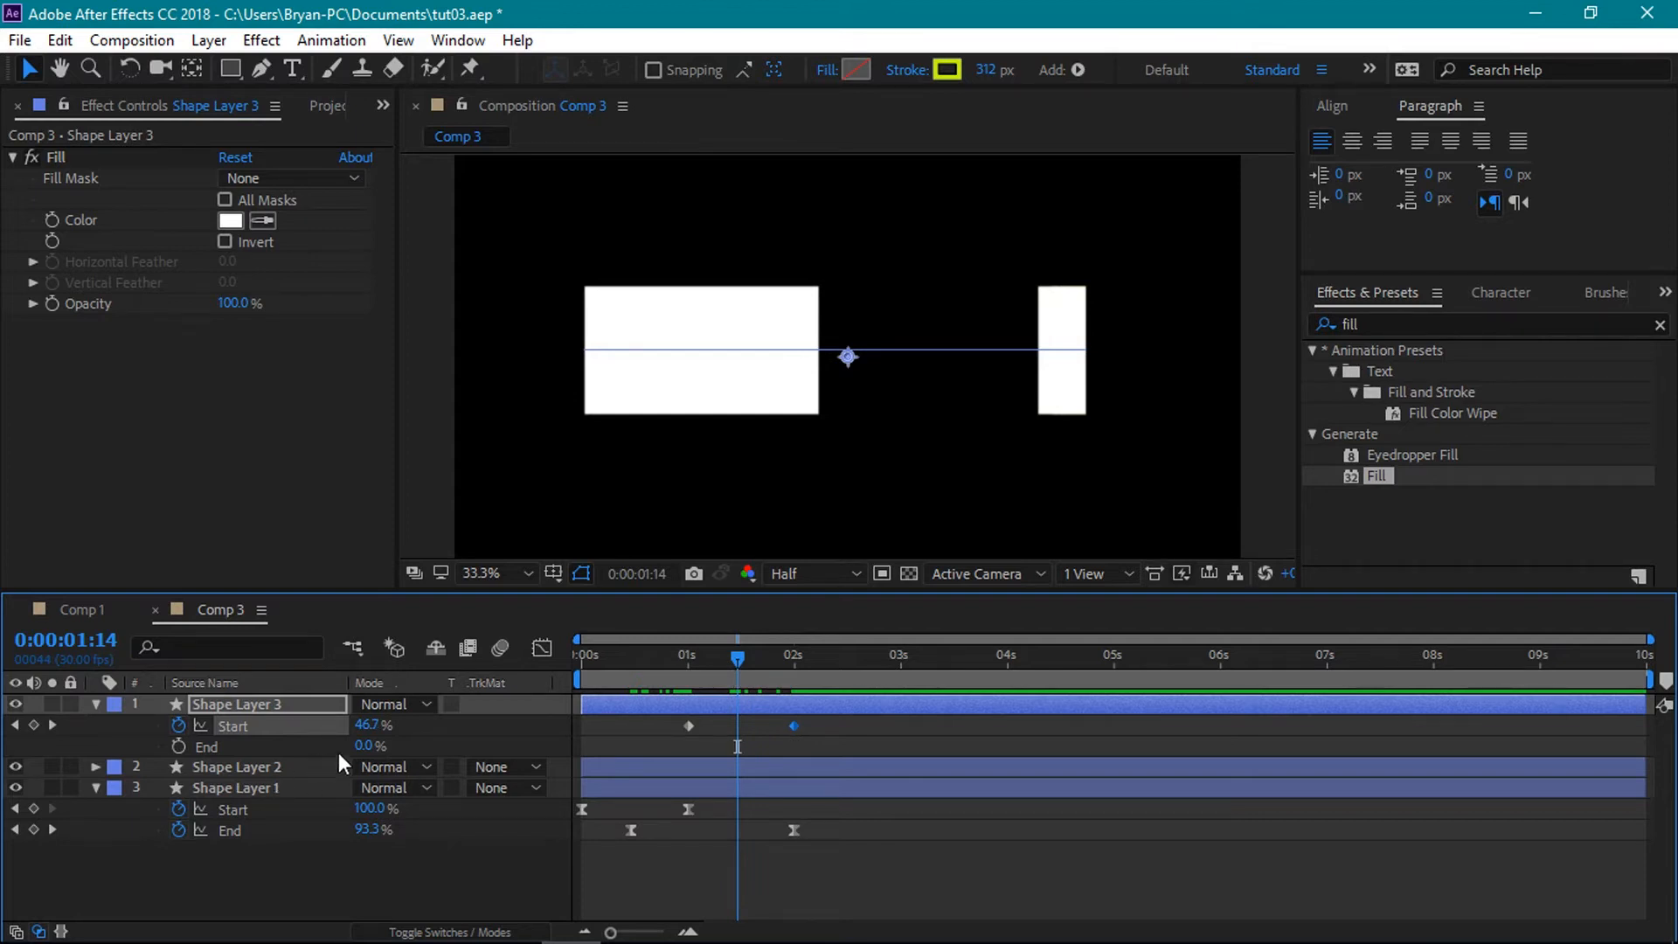
click(186, 745)
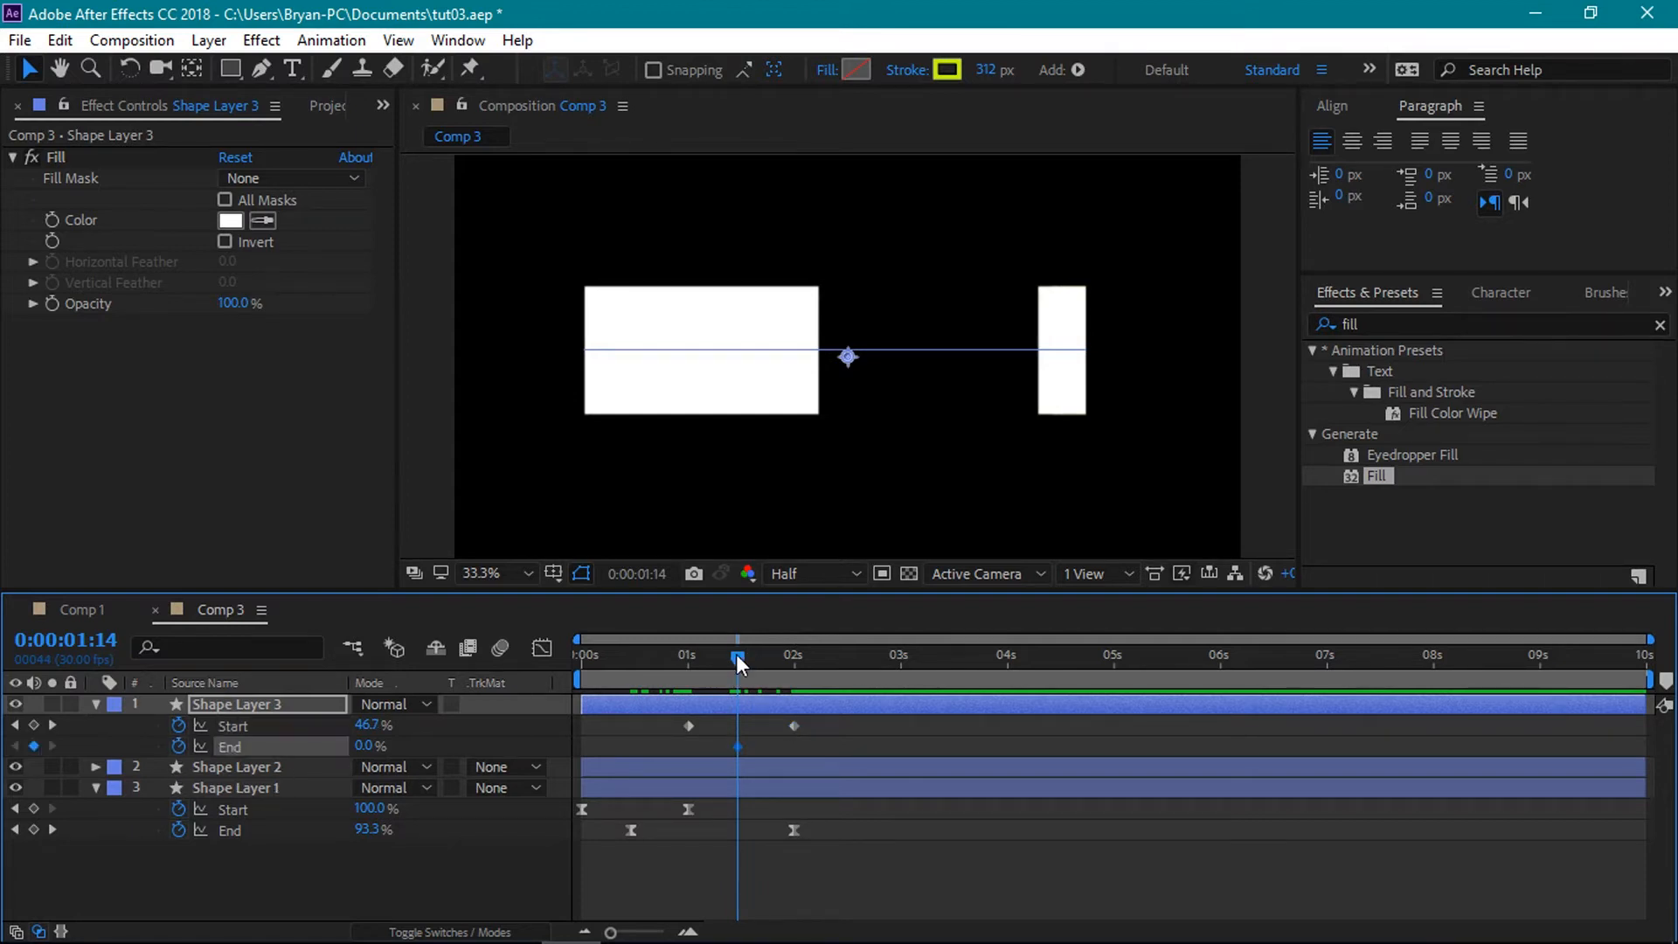
drag(748, 658, 856, 675)
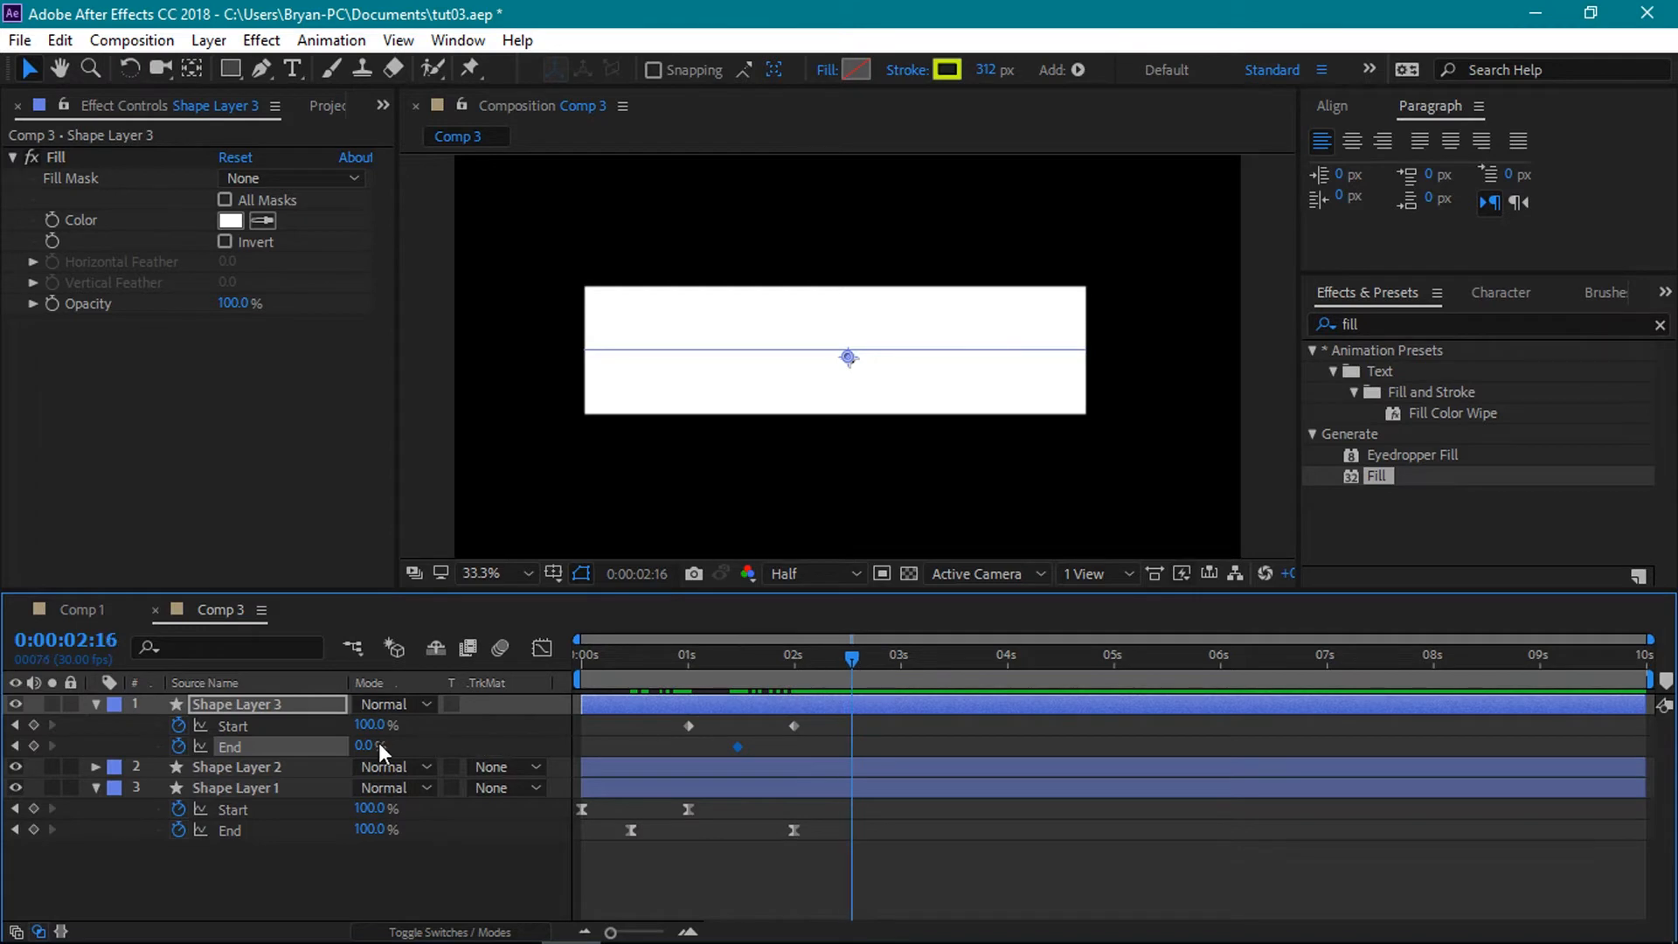
drag(363, 749, 444, 747)
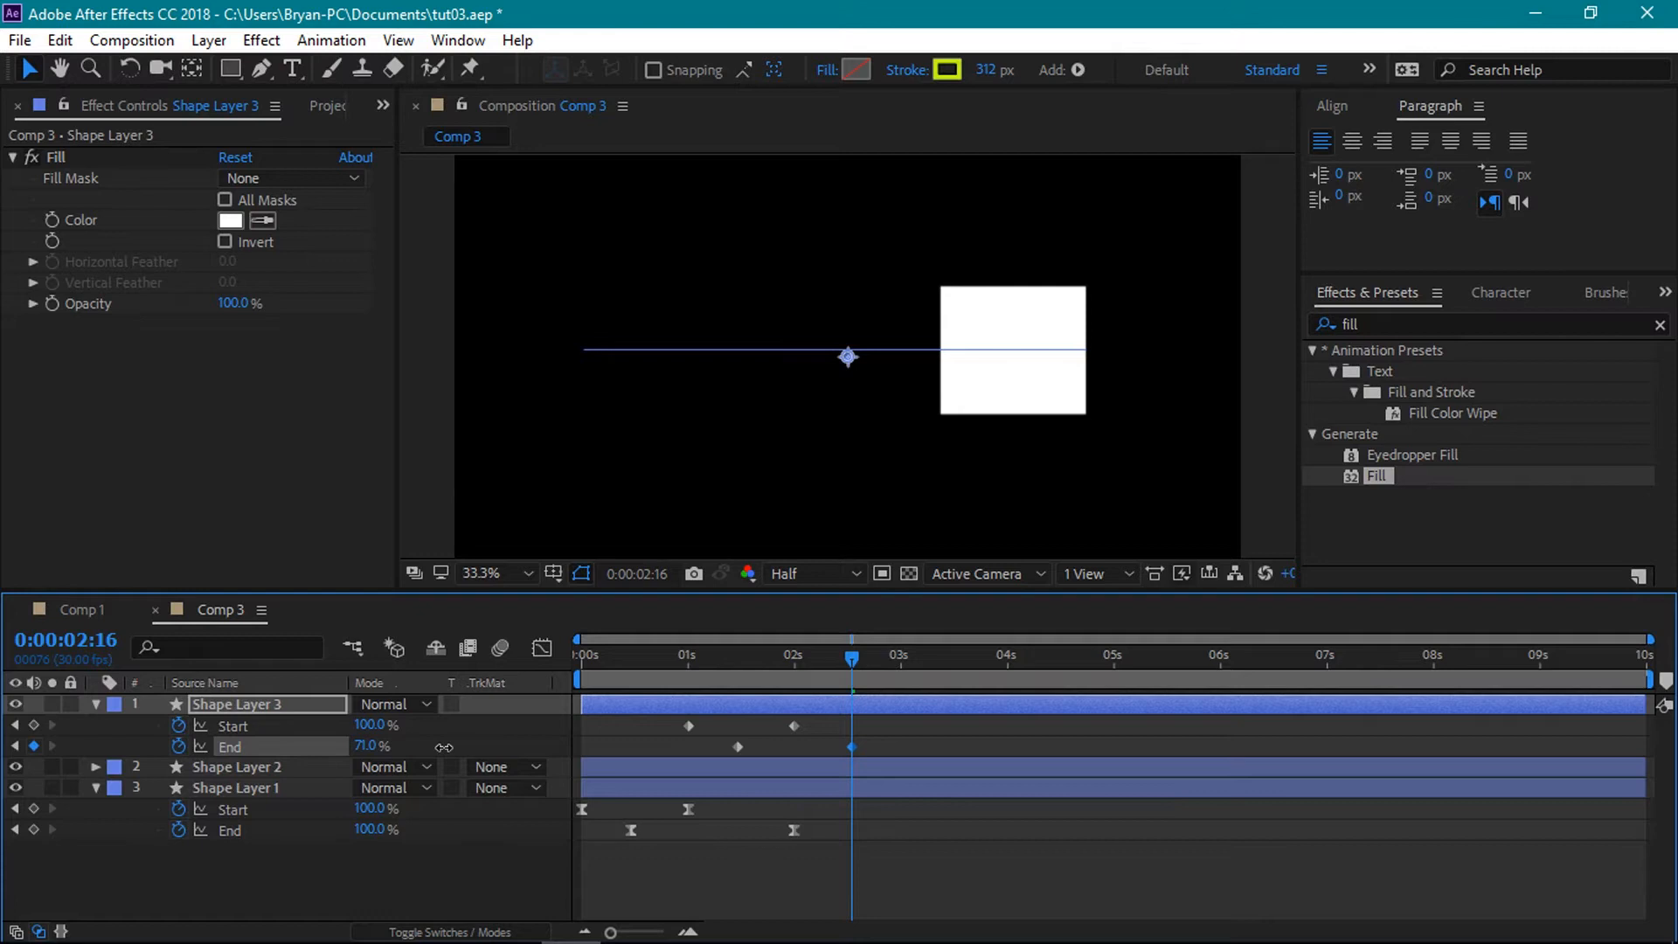
- Preview the three-layer wipe from the first frame and scrub to 0:00:01:02
drag(853, 656, 579, 680)
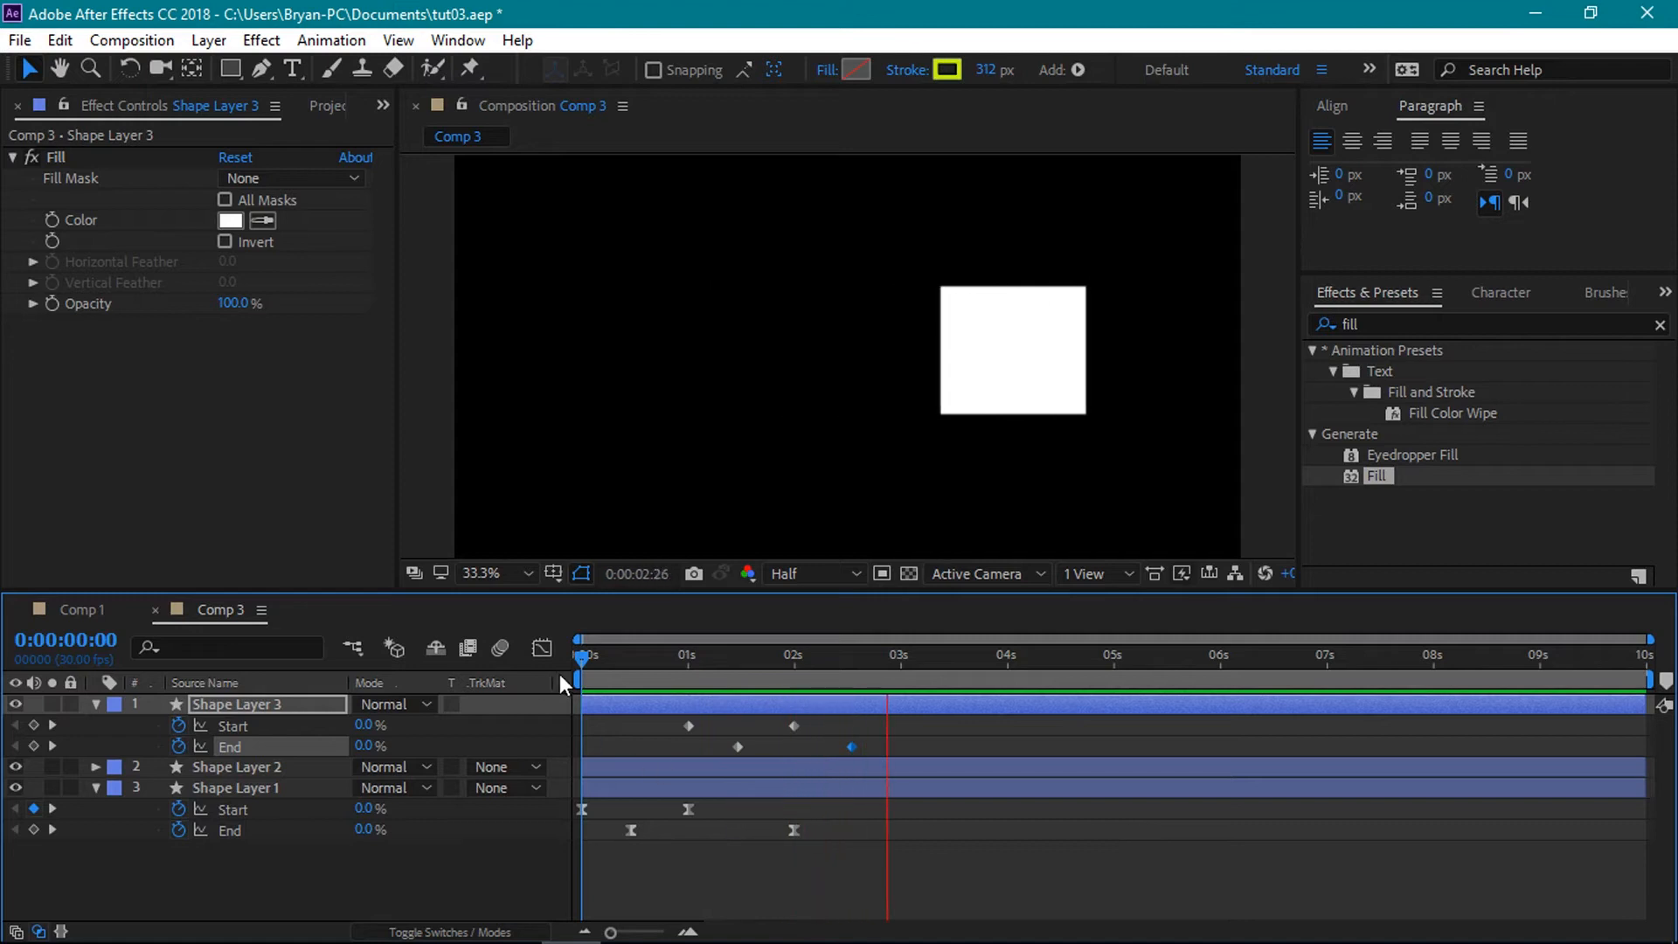
drag(590, 654, 700, 664)
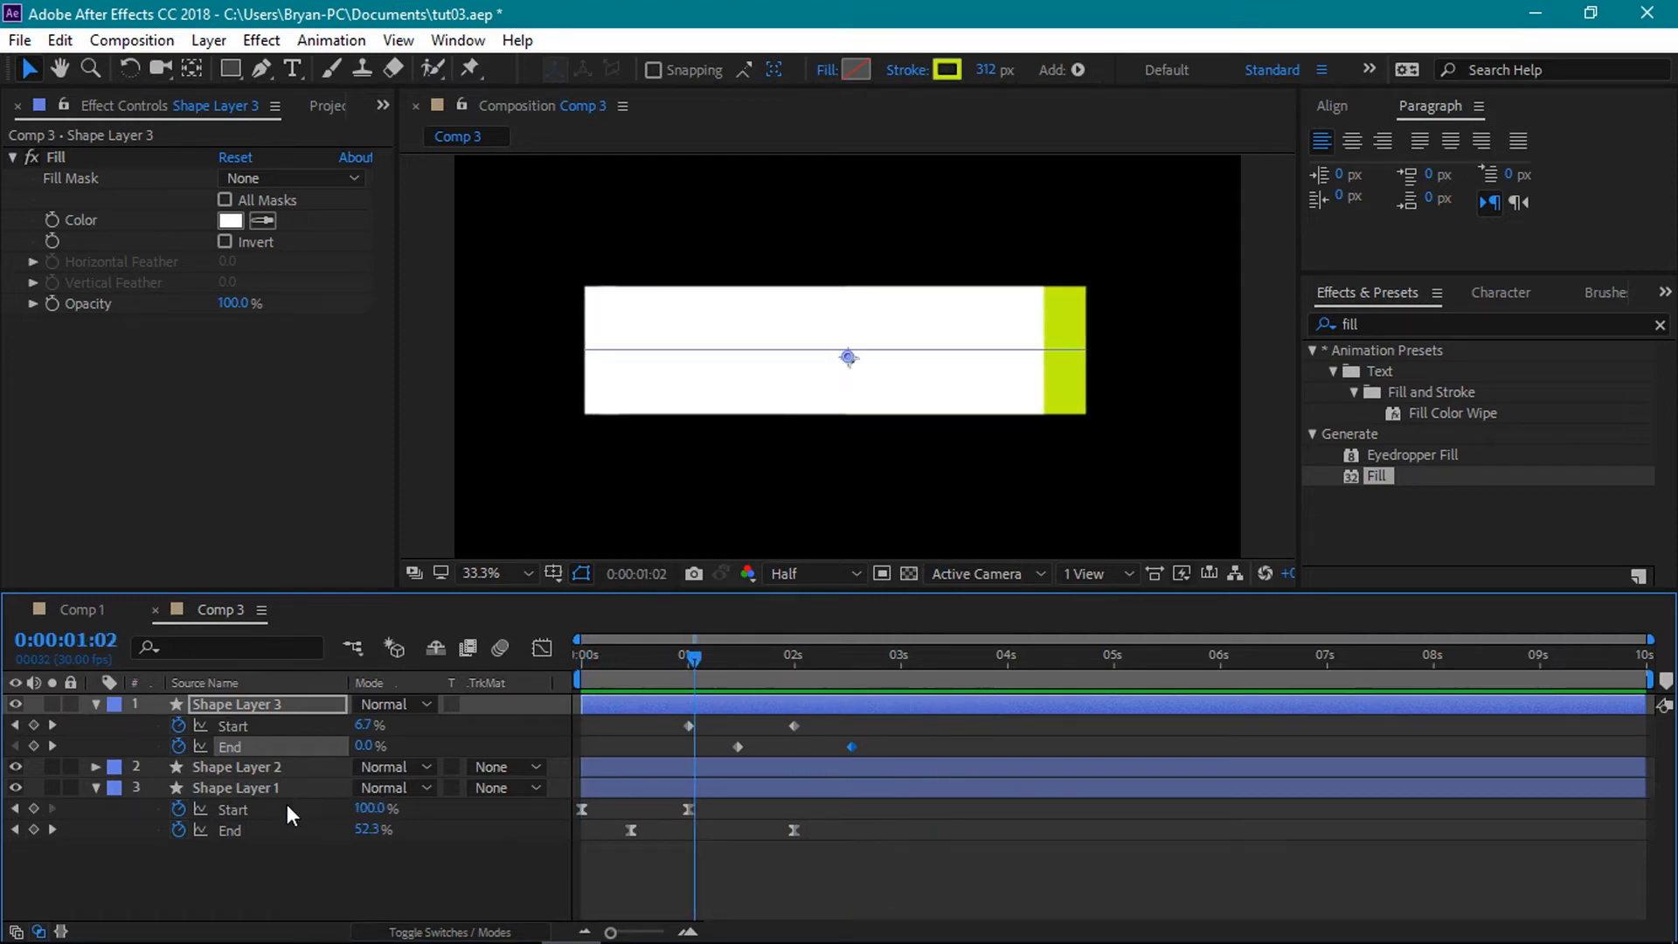
- Reveal the Start and End keyframes of Shape Layer 2 and Shape Layer 1 alongside those of Shape Layer 3
click(263, 788)
shift+click(269, 768)
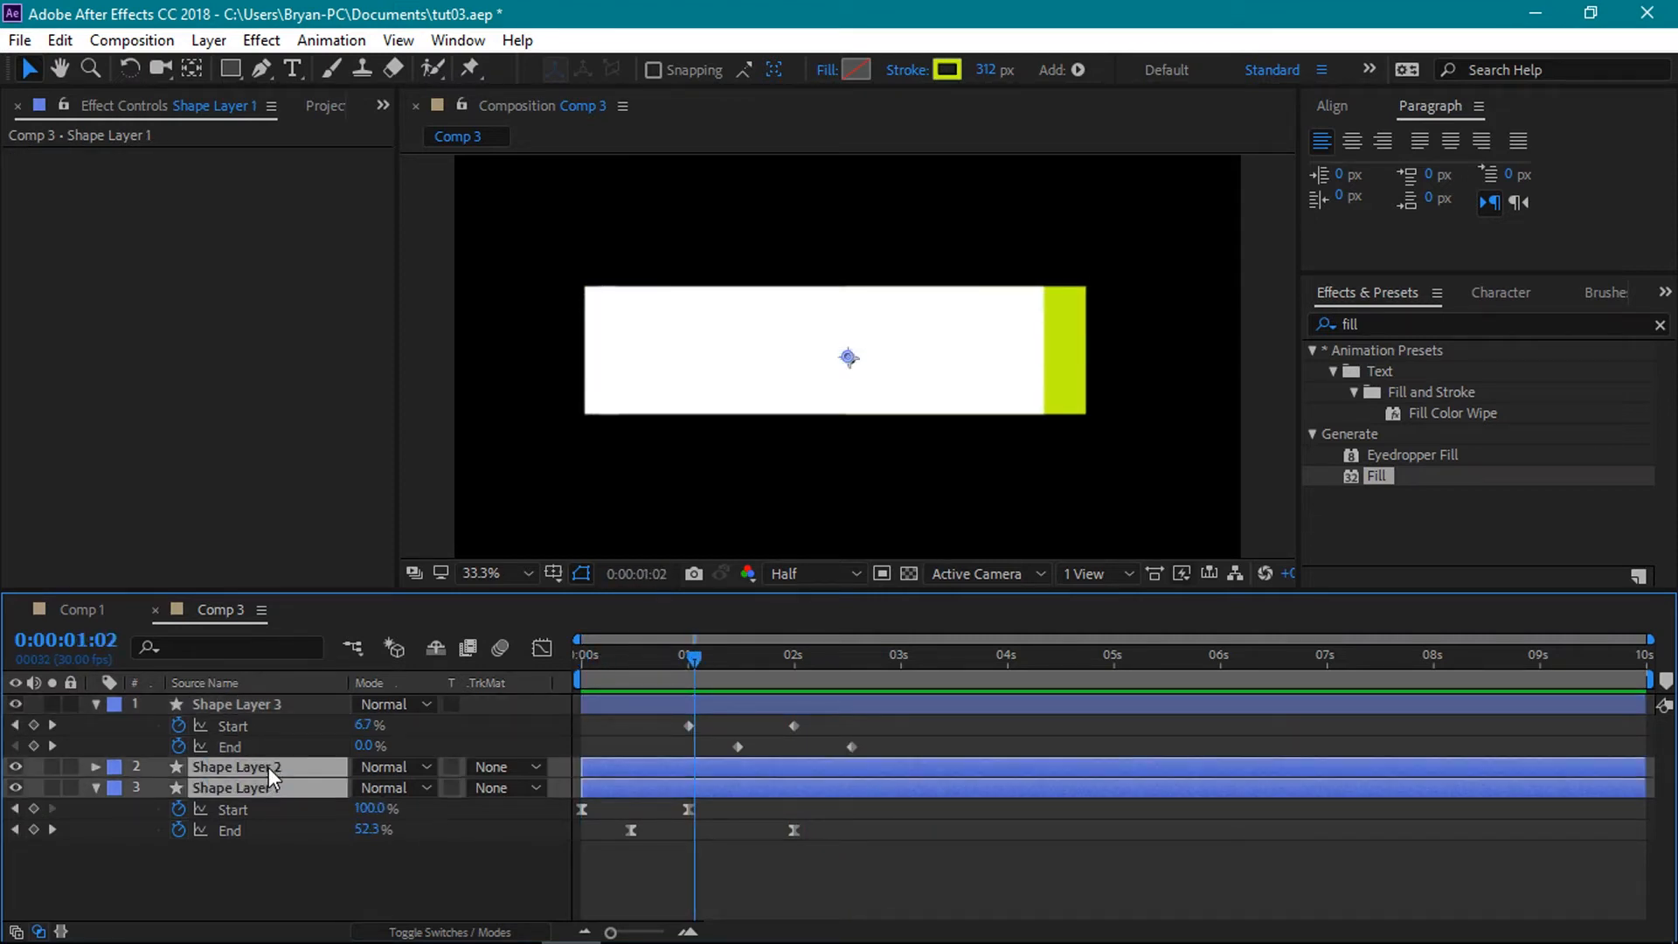
key(u)
key(u)
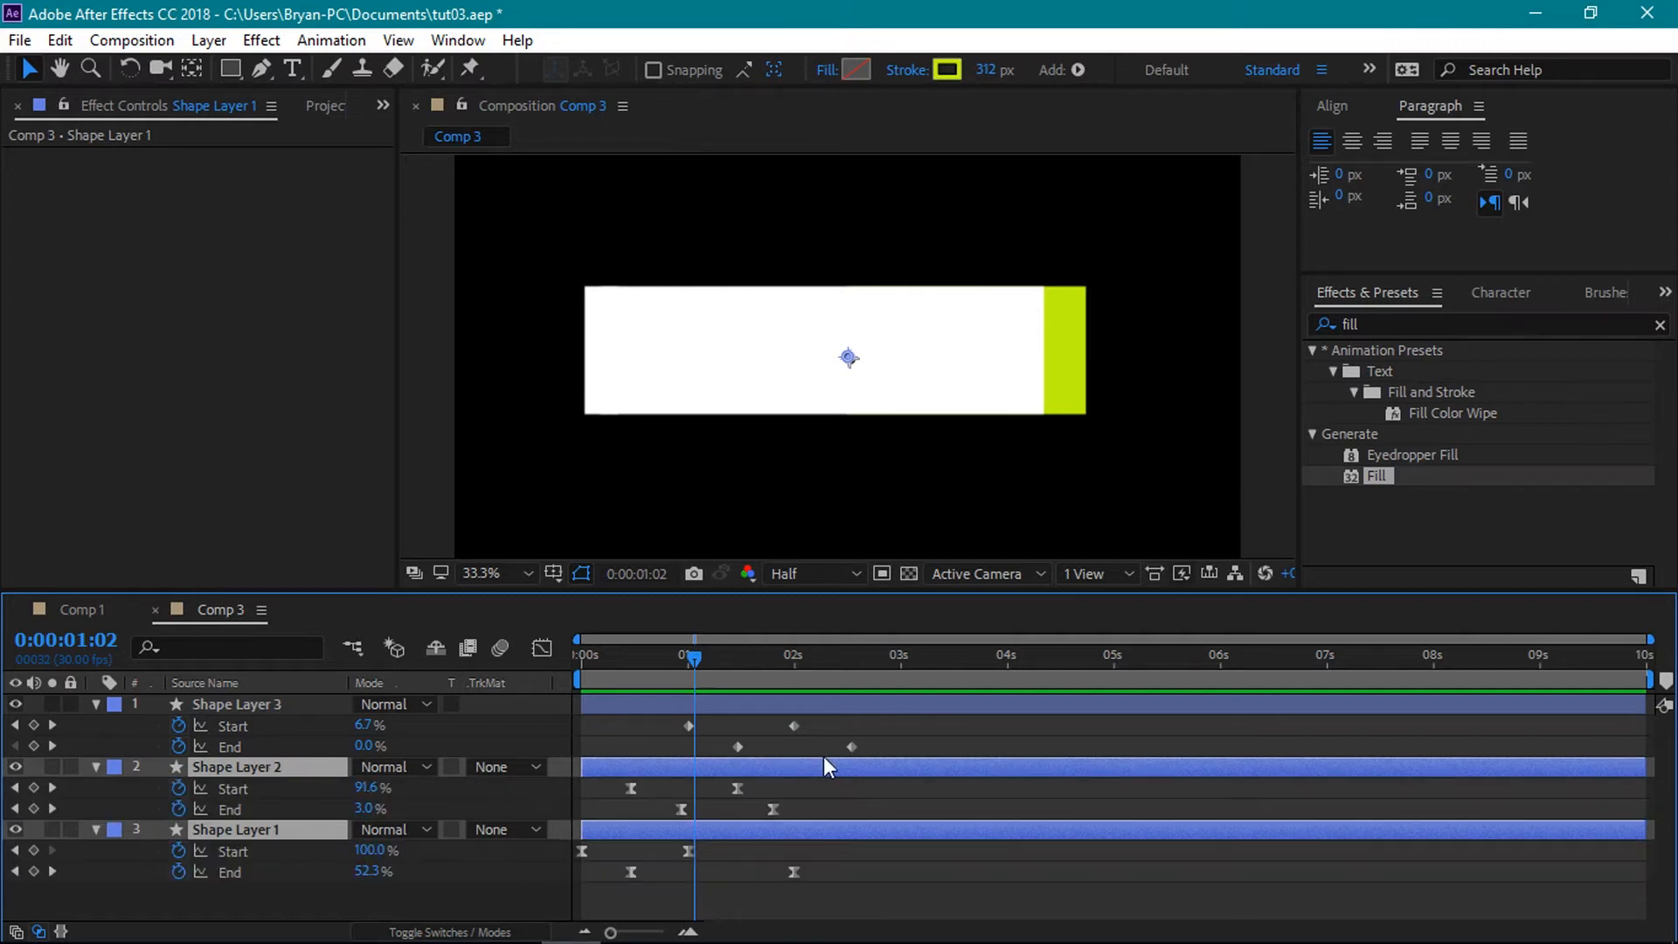
- Shift all Shape Layer 3 keyframes earlier so they begin at about 0:00:00:23, preview the wipe, and scrub to 0:00:00:22
drag(659, 722, 856, 757)
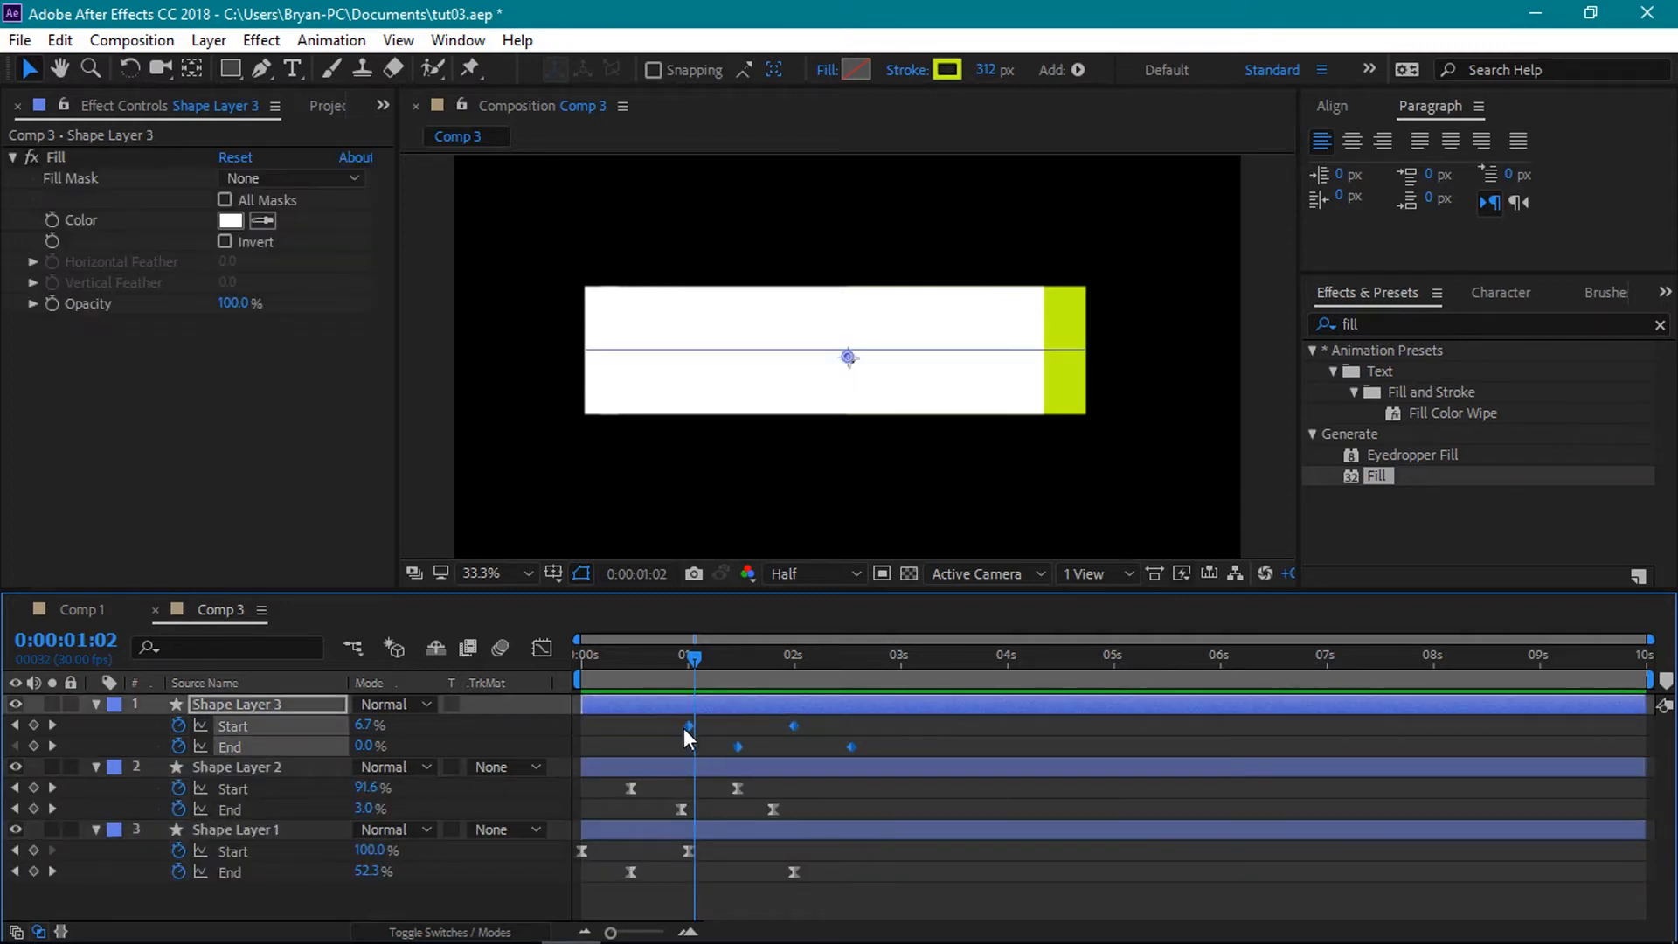
drag(685, 727, 664, 732)
drag(680, 657, 577, 670)
key(space)
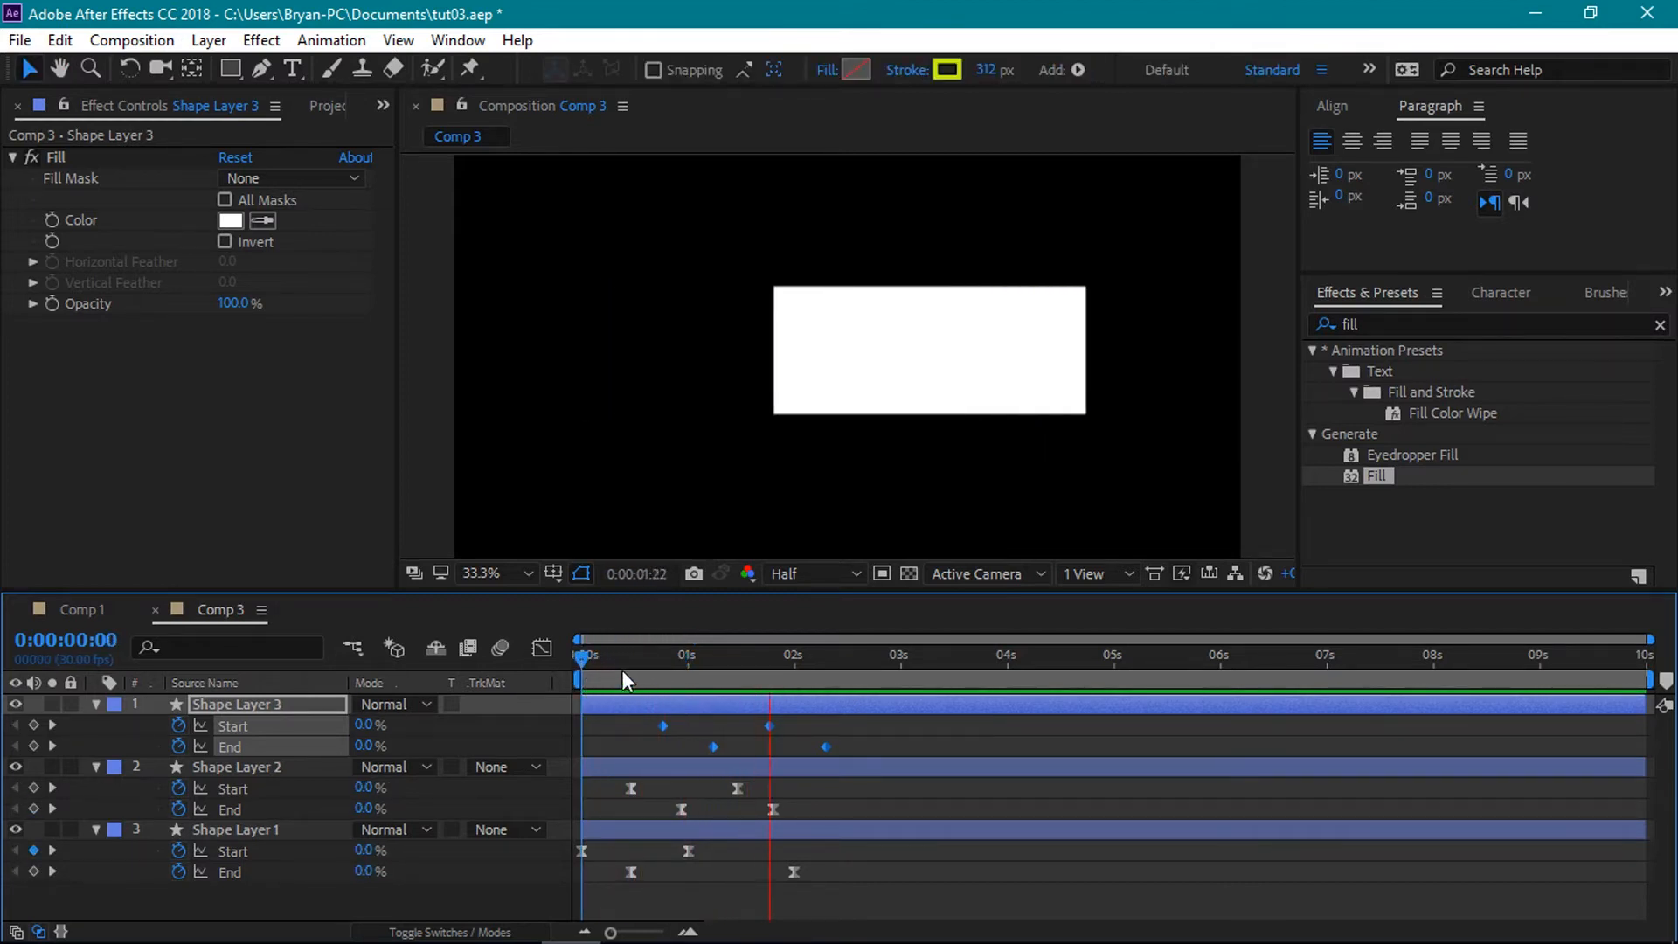
drag(580, 662, 635, 682)
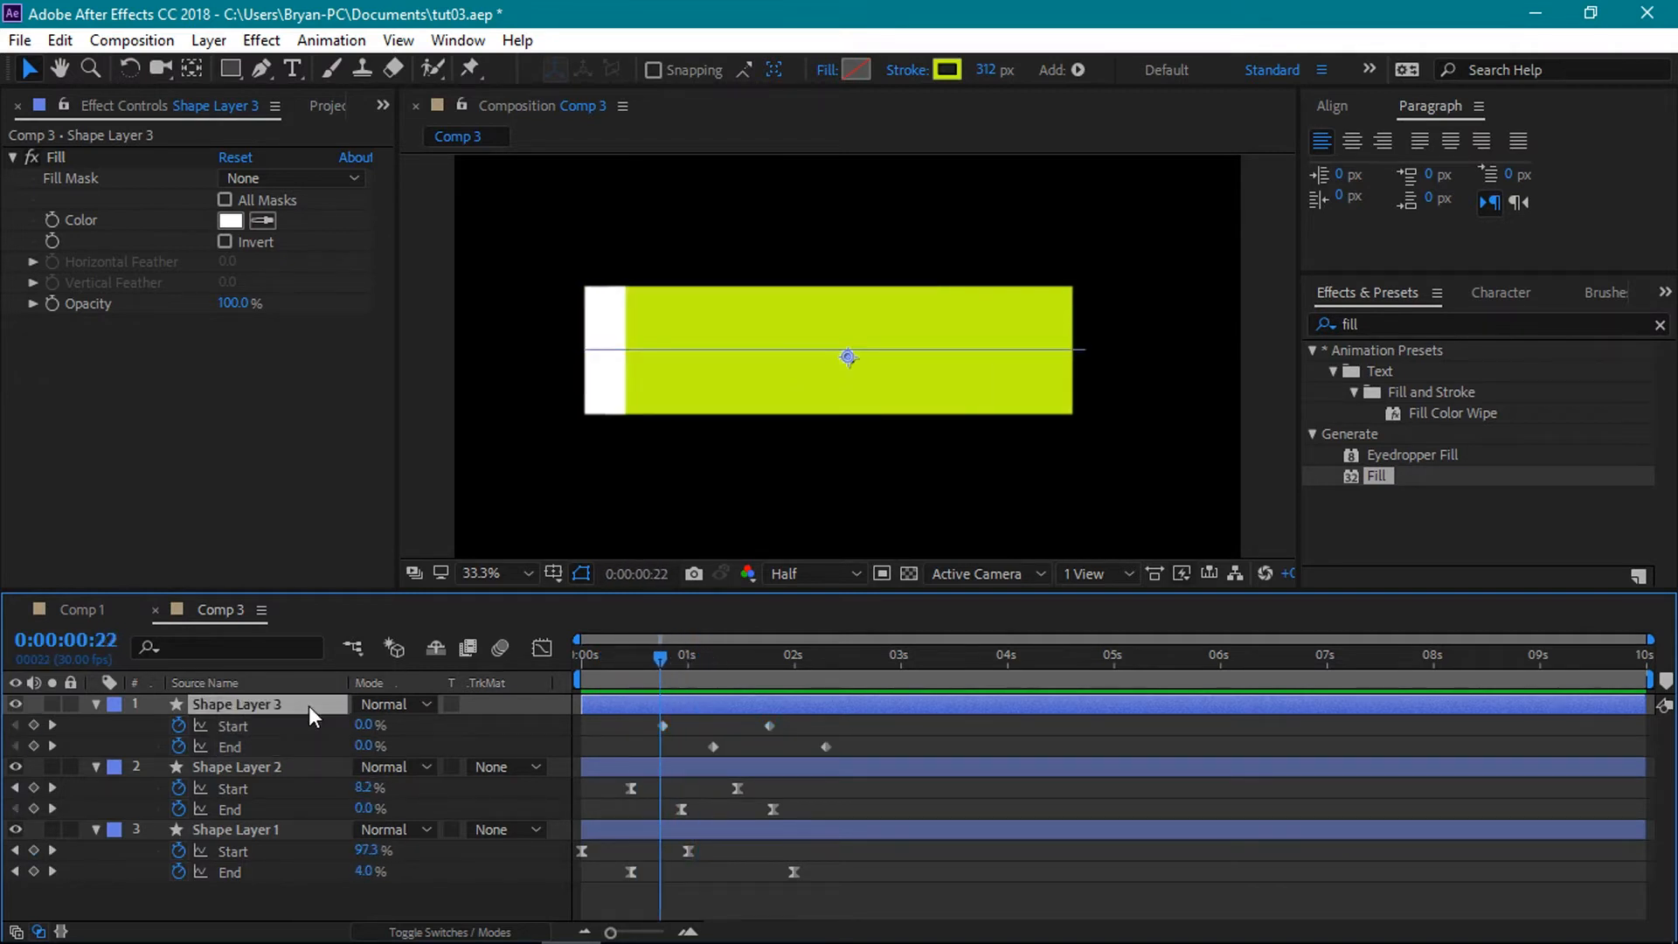
- Set the Fill color of Shape Layer 3 to the lime green sampled from the bar and preview from the first frame
click(56, 157)
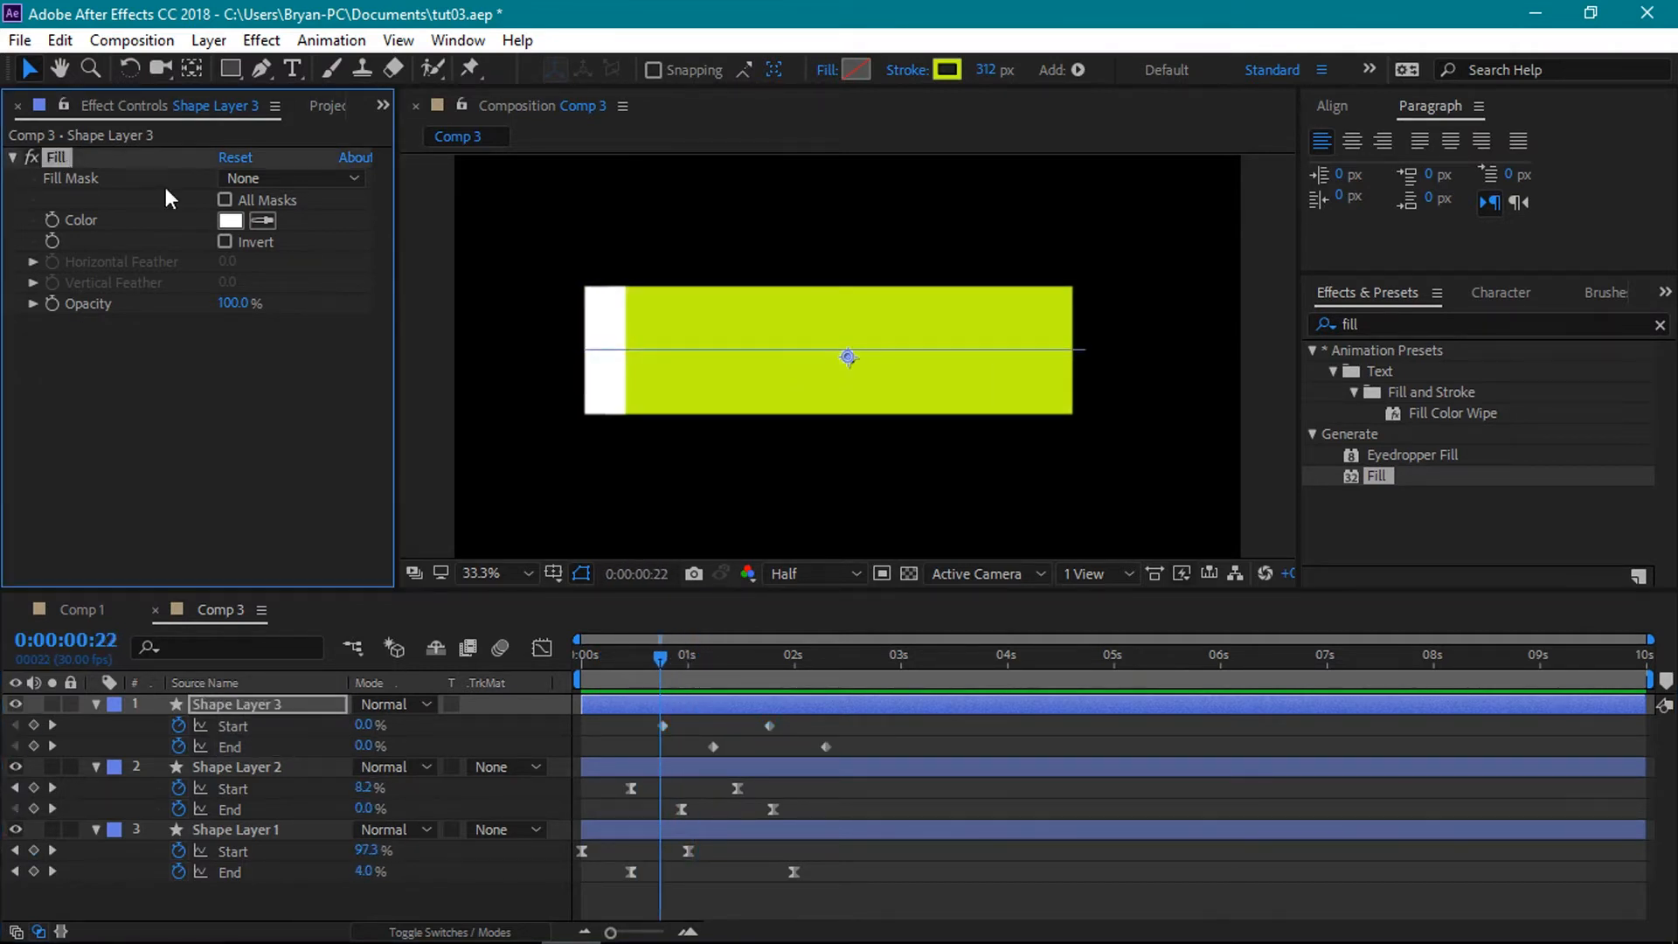
click(770, 317)
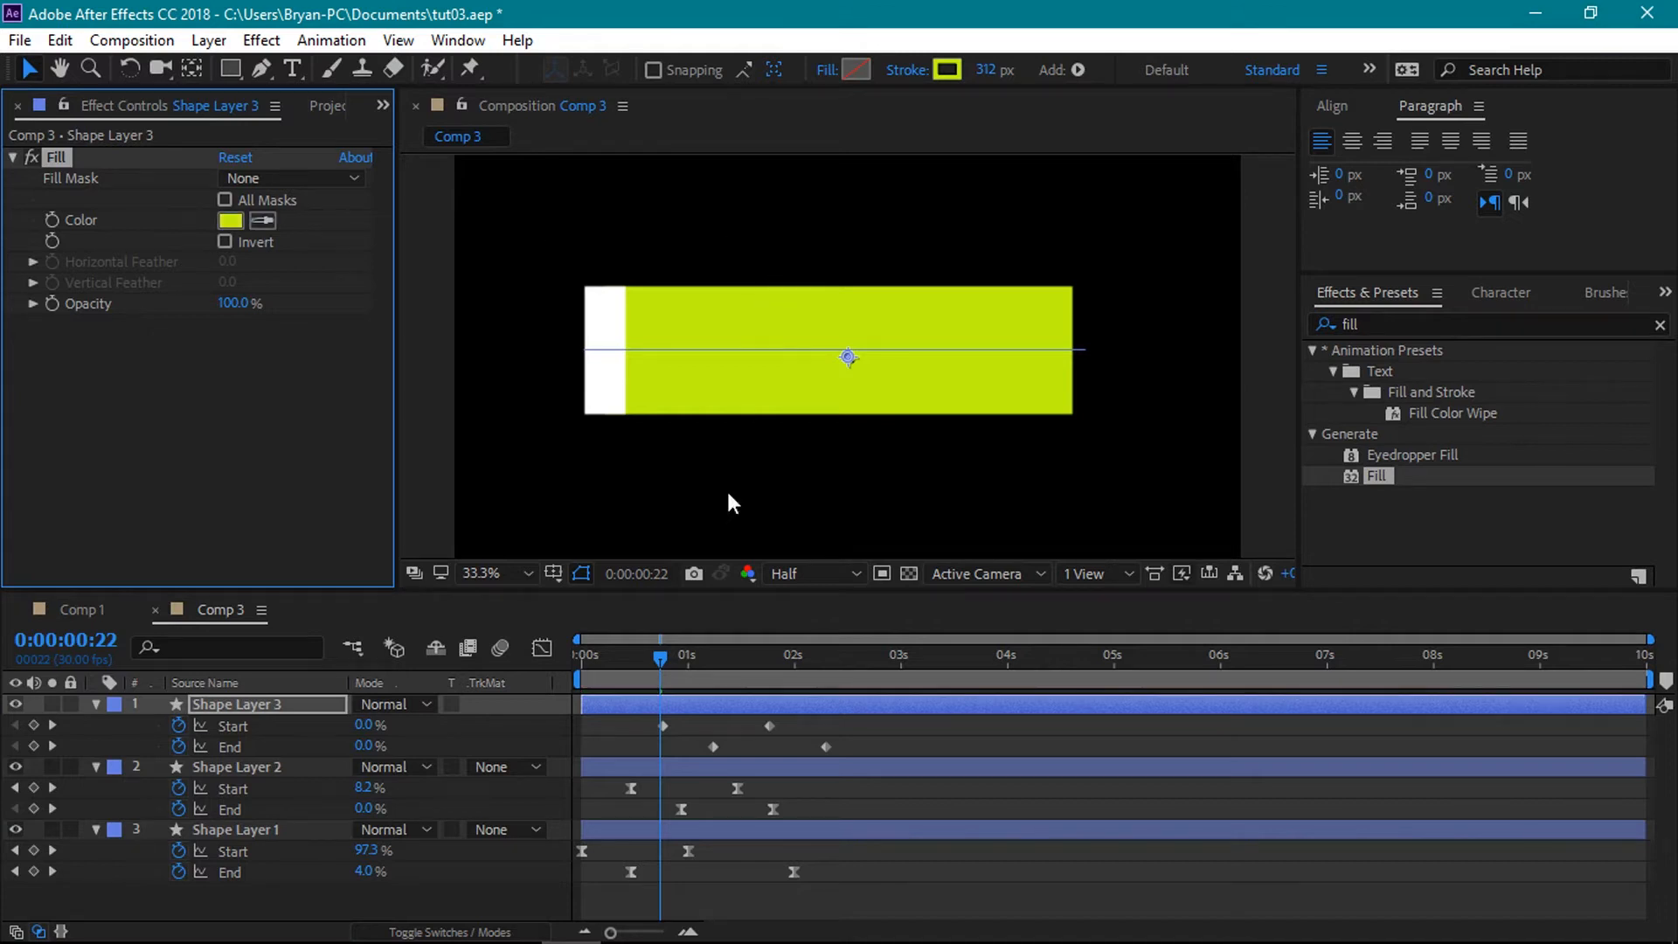
drag(657, 661, 581, 658)
key(space)
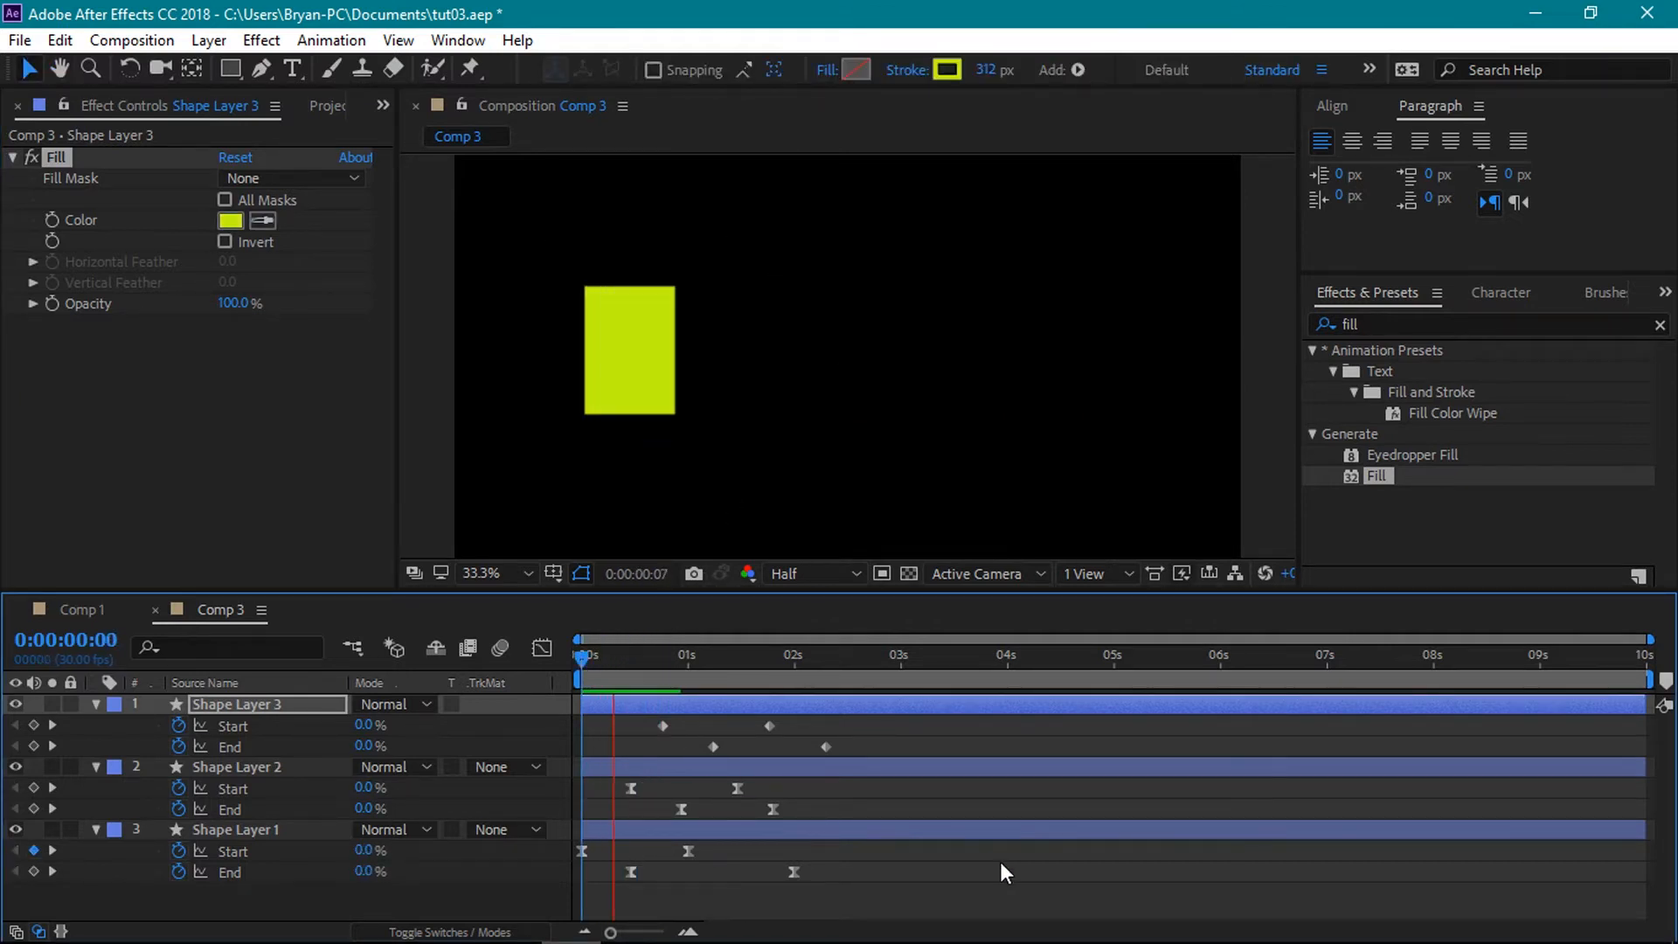
- Shift all Shape Layer 2 keyframes a few frames earlier so they begin at about 0:00:00:10, and check playback
drag(610, 654, 685, 666)
drag(838, 780, 675, 811)
drag(684, 659, 713, 709)
key(space)
- Move the last End keyframe of Shape Layer 1 to about 0:00:01:21 and preview from the first frame
drag(794, 872, 762, 872)
drag(687, 664, 596, 683)
key(space)
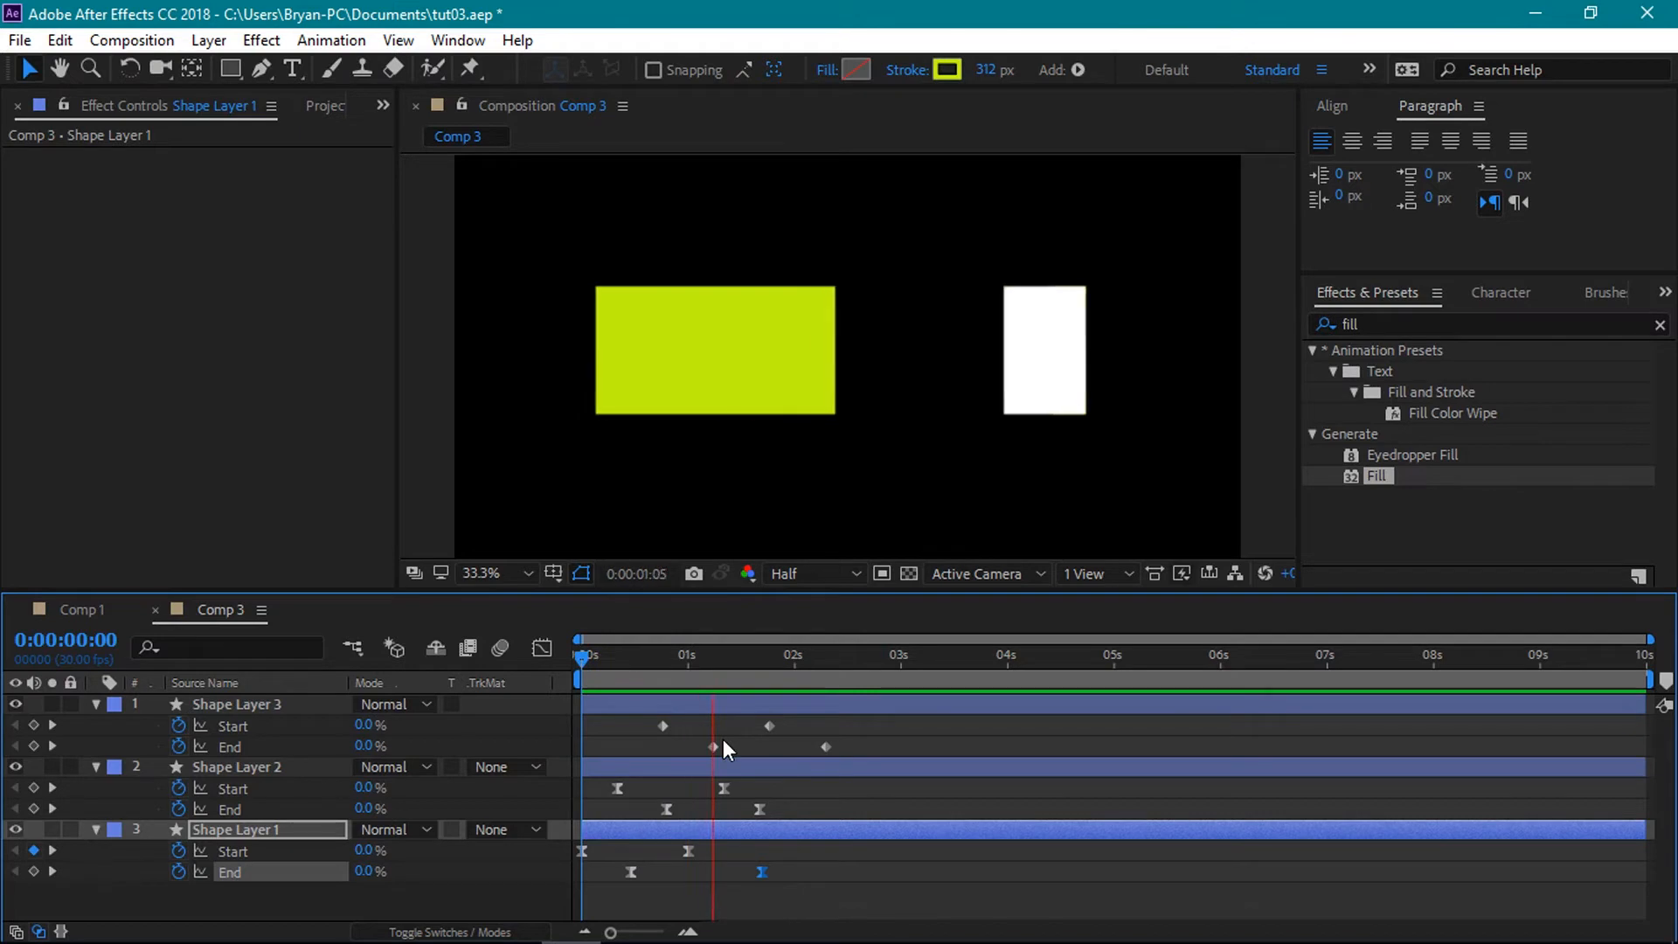
- Apply Easy Ease to all Start and End keyframes of Shape Layer 3
drag(610, 675, 744, 686)
drag(874, 716, 665, 765)
right_click(715, 754)
mouse_move(799, 739)
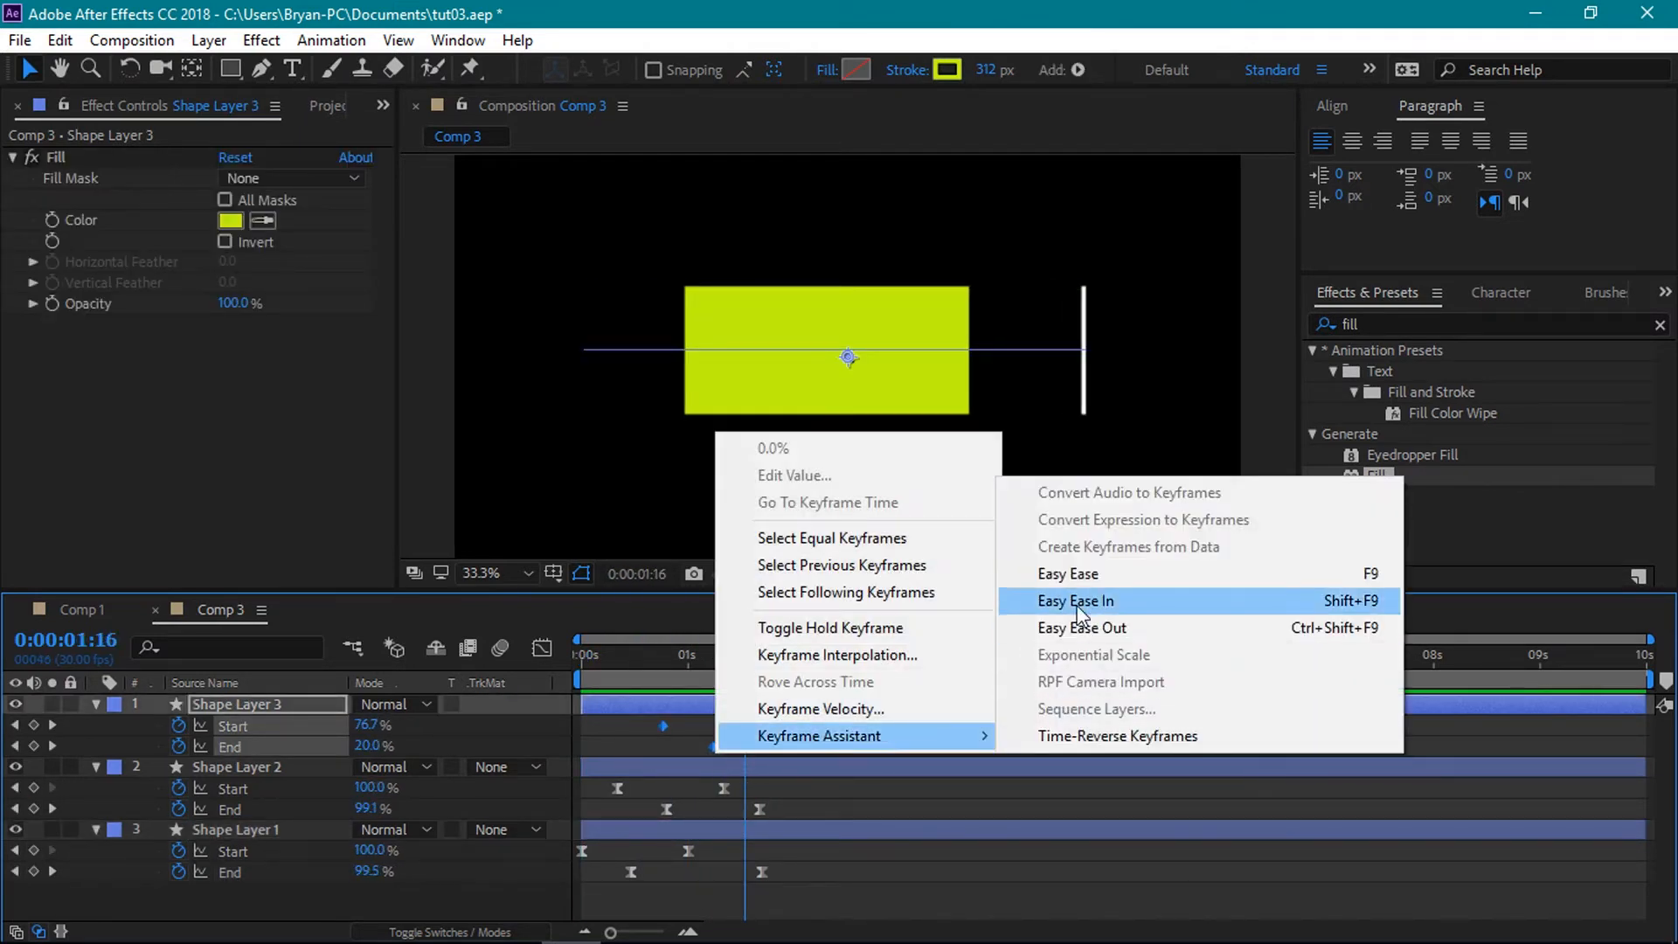
click(1073, 574)
- Strengthen the easing of the Shape Layer 3 keyframes in the speed graph and scrub to 0:00:01:06
click(541, 649)
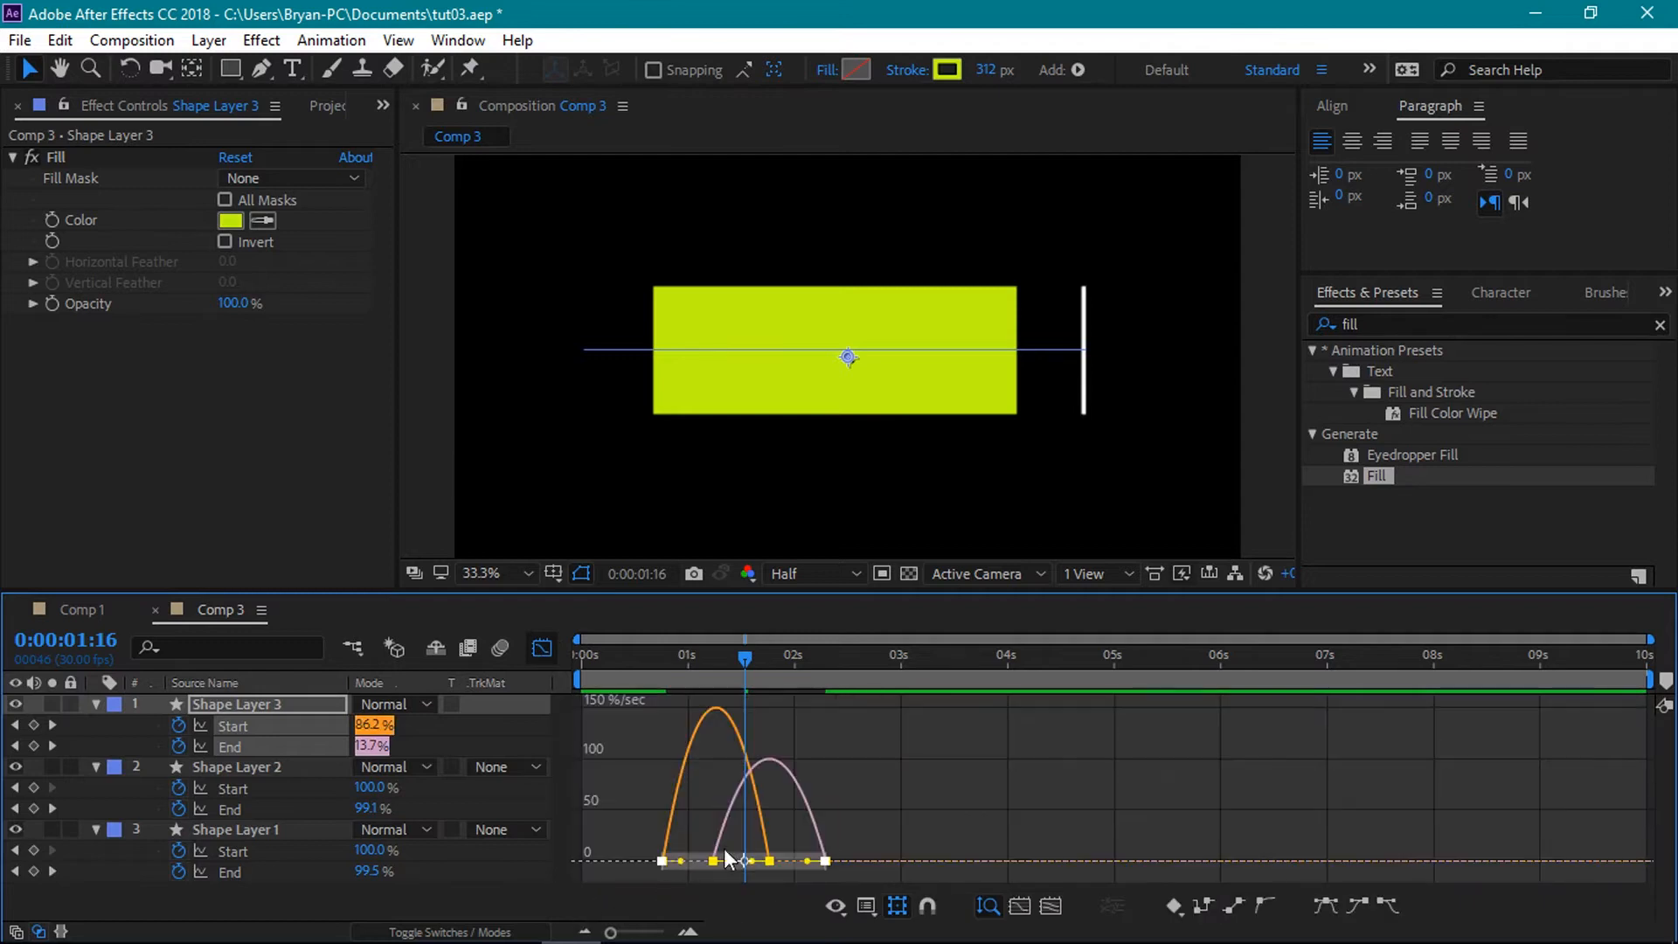
drag(753, 861, 714, 865)
click(541, 648)
mouse_move(706, 658)
mouse_down()
mouse_move(641, 669)
mouse_move(708, 664)
mouse_up()
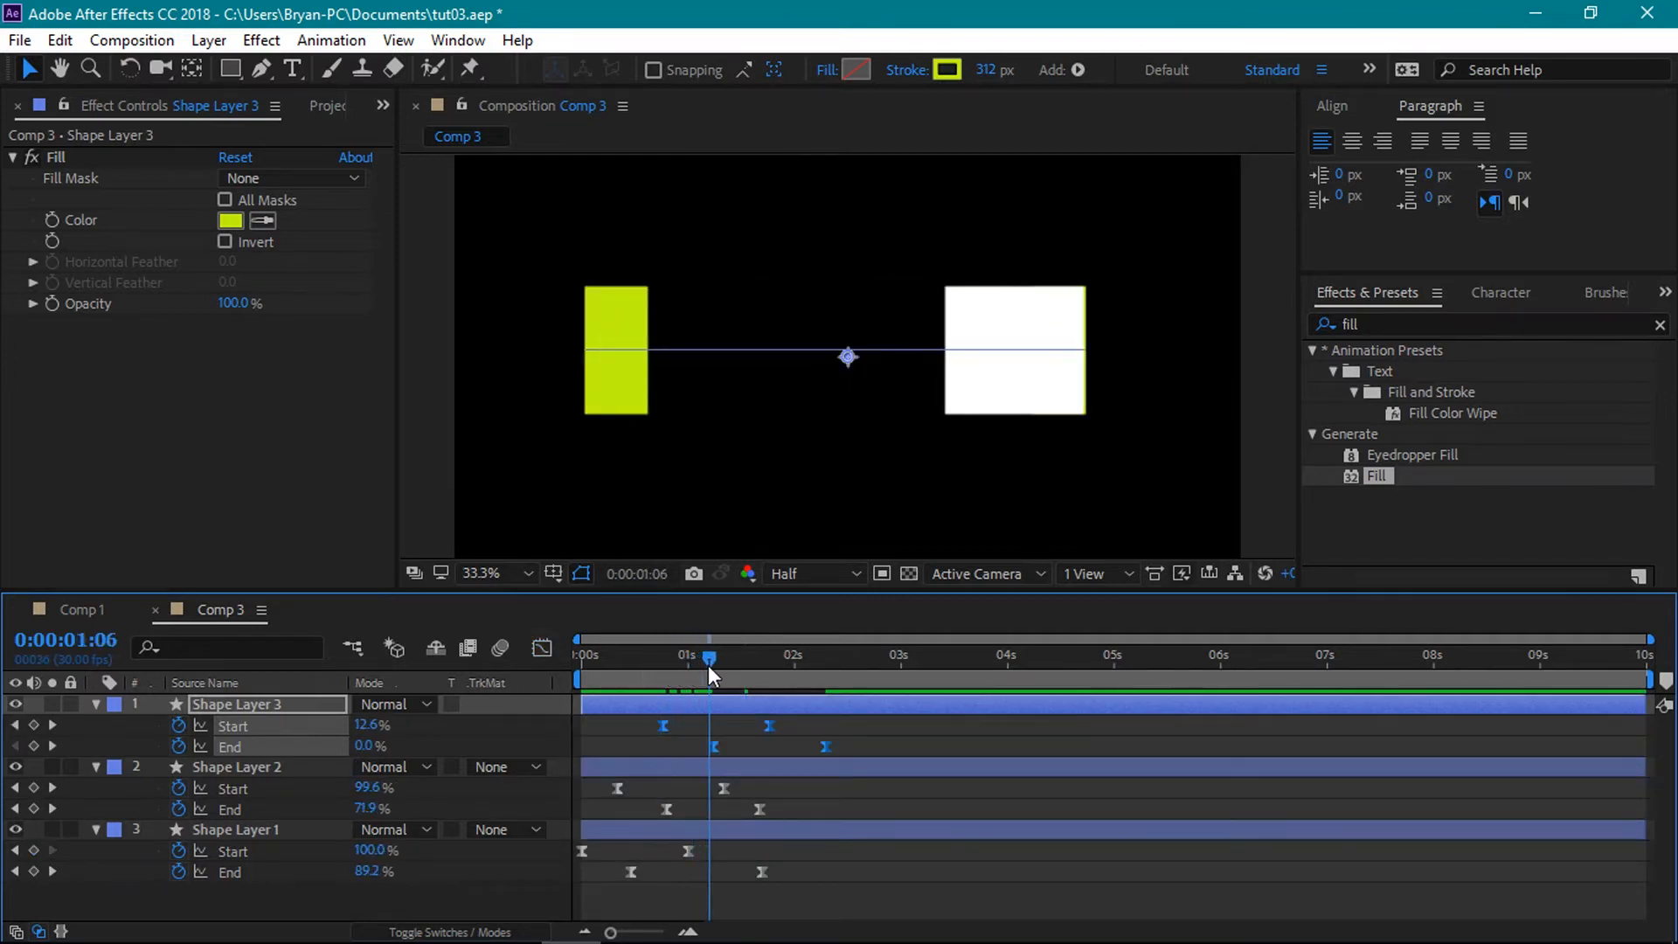
- Shift all Shape Layer 3 keyframes earlier so they begin at about 0:00:00:16, and check playback
drag(873, 761, 647, 720)
drag(665, 727, 640, 729)
drag(709, 663, 799, 678)
key(space)
key(space)
click(738, 674)
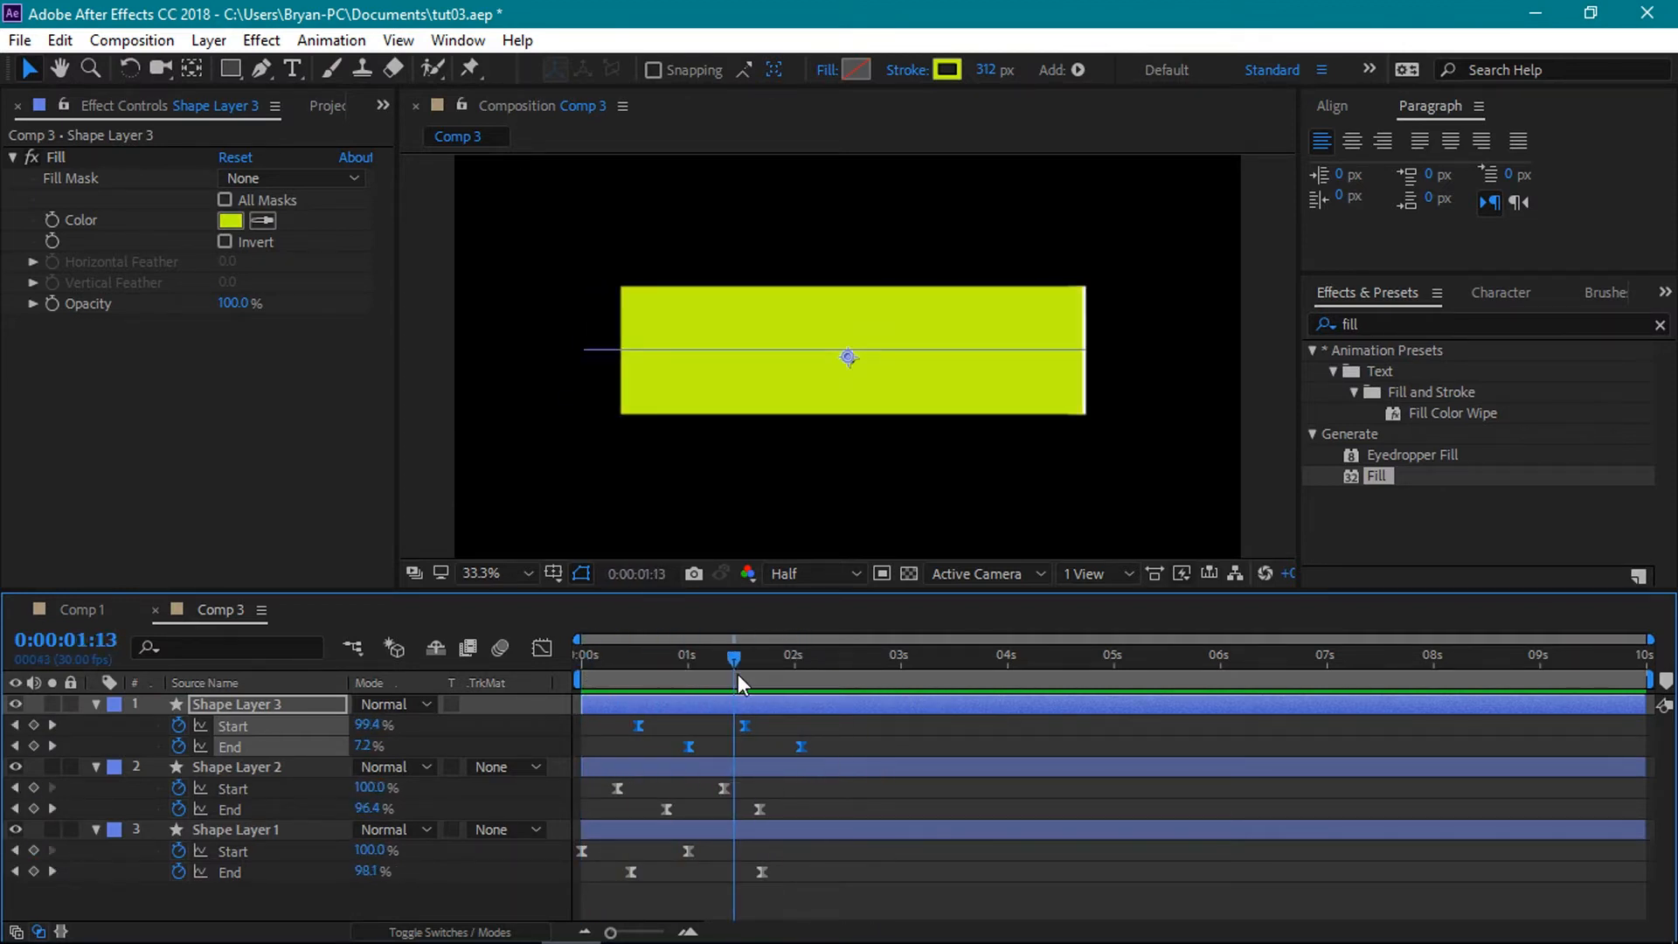
- Pull in the last Start keyframe of Shape Layer 2 and the last Start and End keyframes of Shape Layer 3, then preview
drag(738, 674, 725, 678)
drag(724, 788, 717, 786)
drag(745, 725, 762, 747)
drag(646, 666, 586, 666)
key(space)
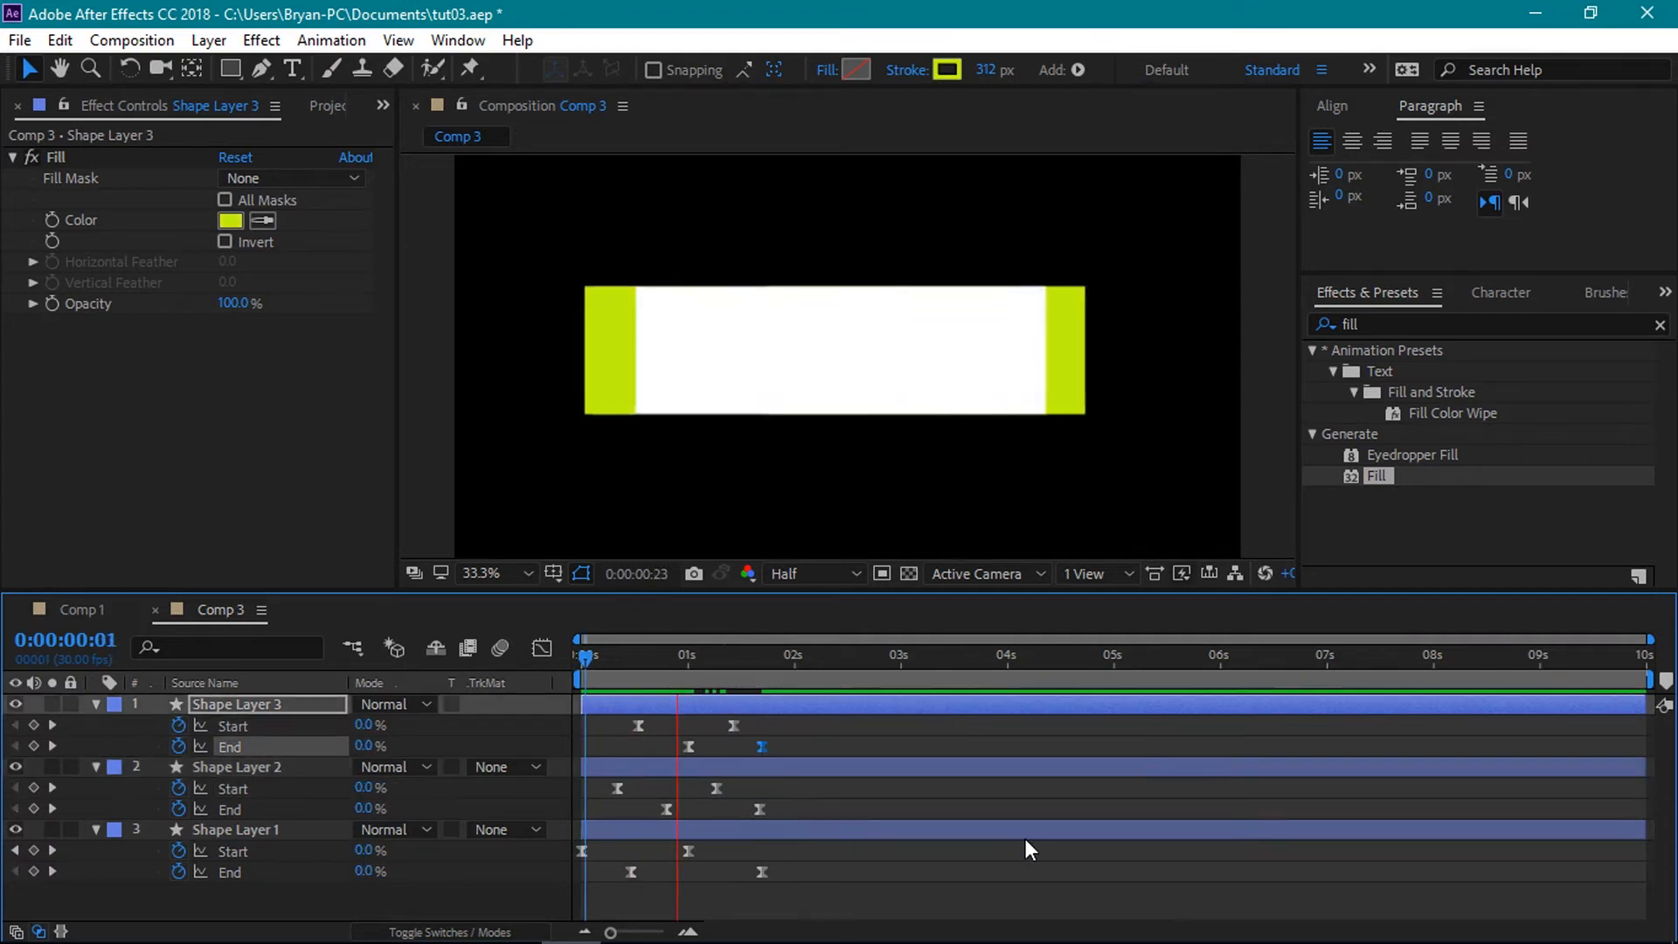
- Move the final Start and End keyframes of Shape Layer 1 earlier and tighten the timing of Shape Layer 2's keyframes
click(736, 675)
drag(736, 675, 631, 689)
drag(762, 872, 741, 871)
drag(689, 851, 674, 851)
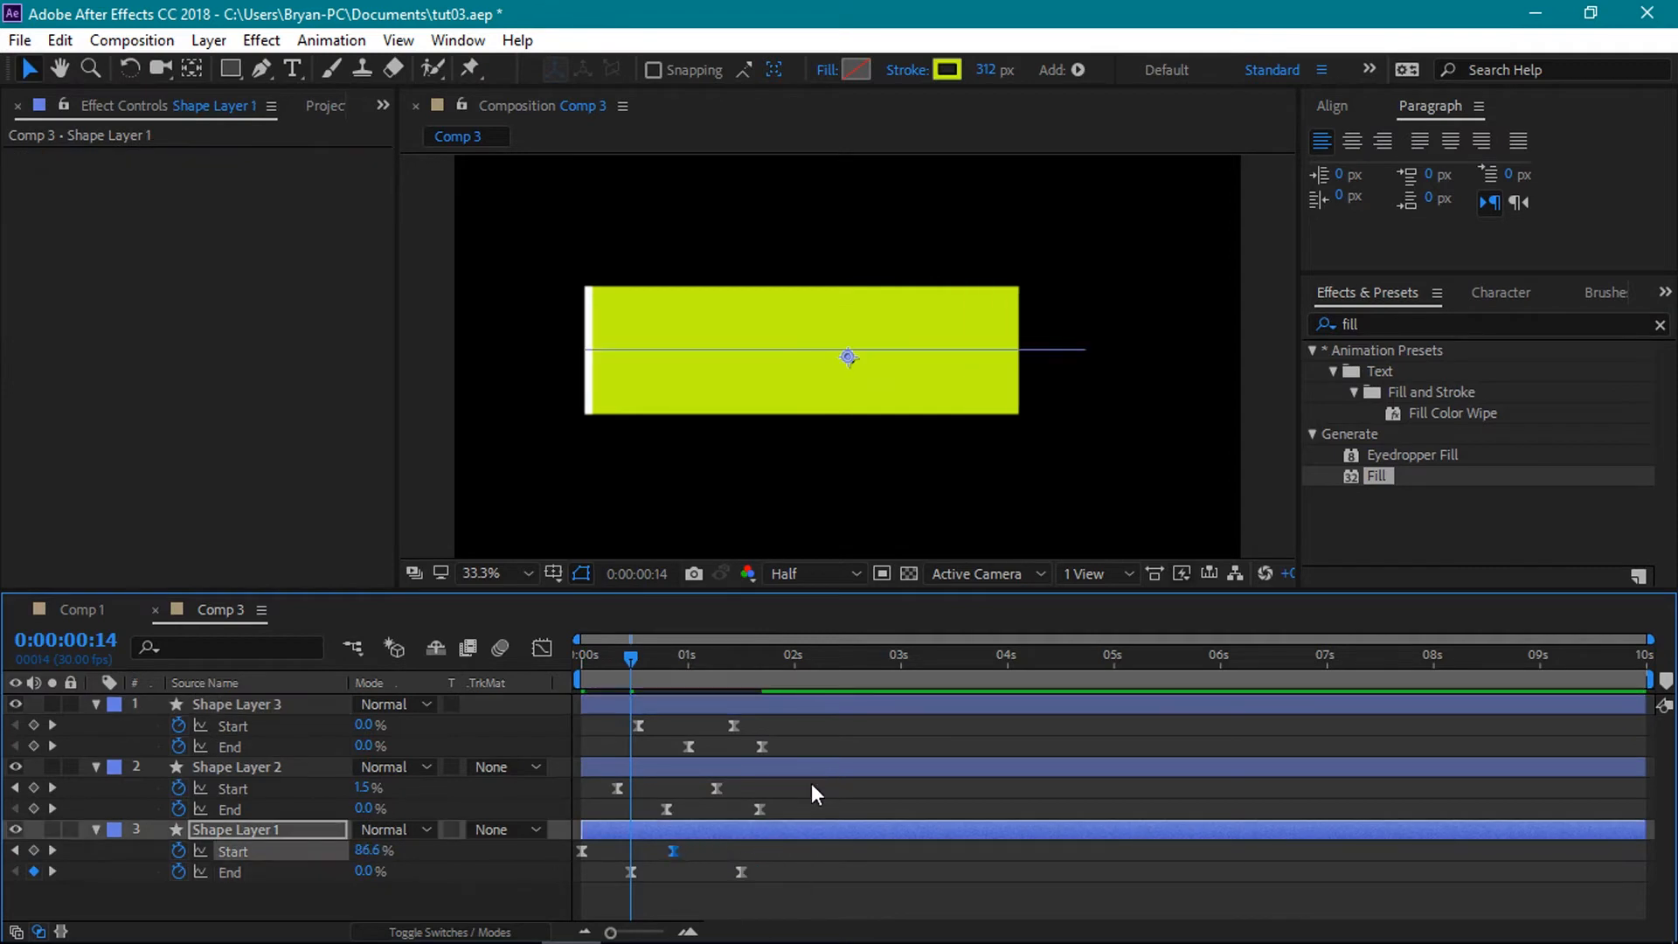
drag(811, 783, 709, 816)
drag(720, 791, 660, 849)
- Set the work area to end at about 4 seconds and preview the wipe within it
key(space)
drag(731, 664, 809, 667)
key(n)
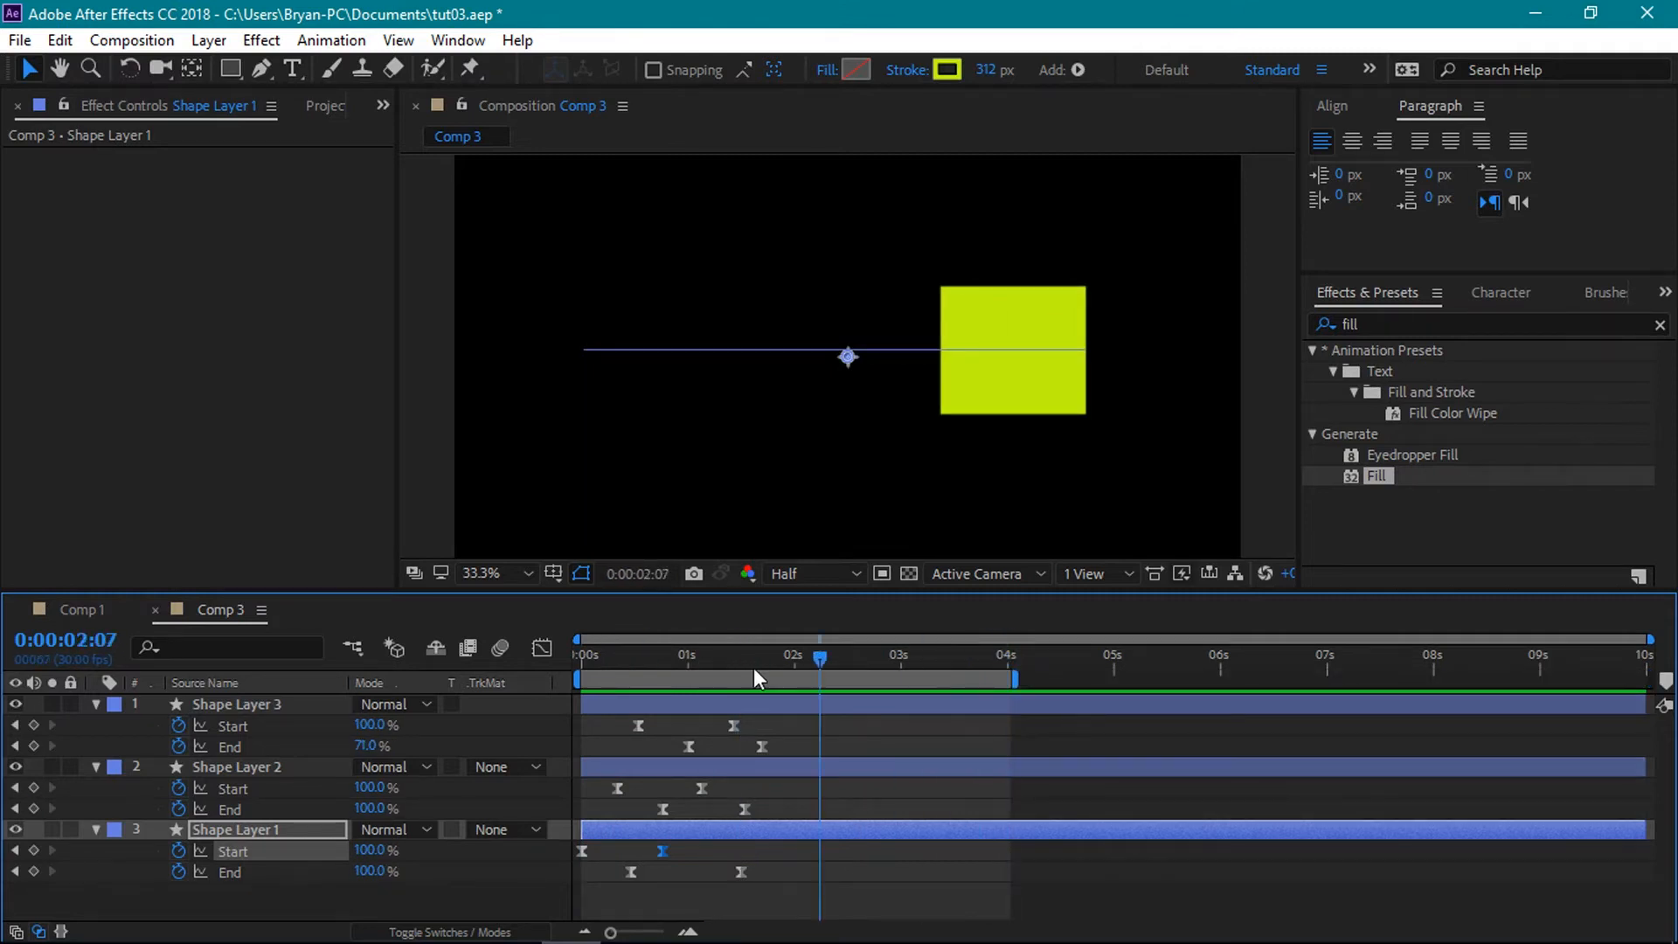
key(space)
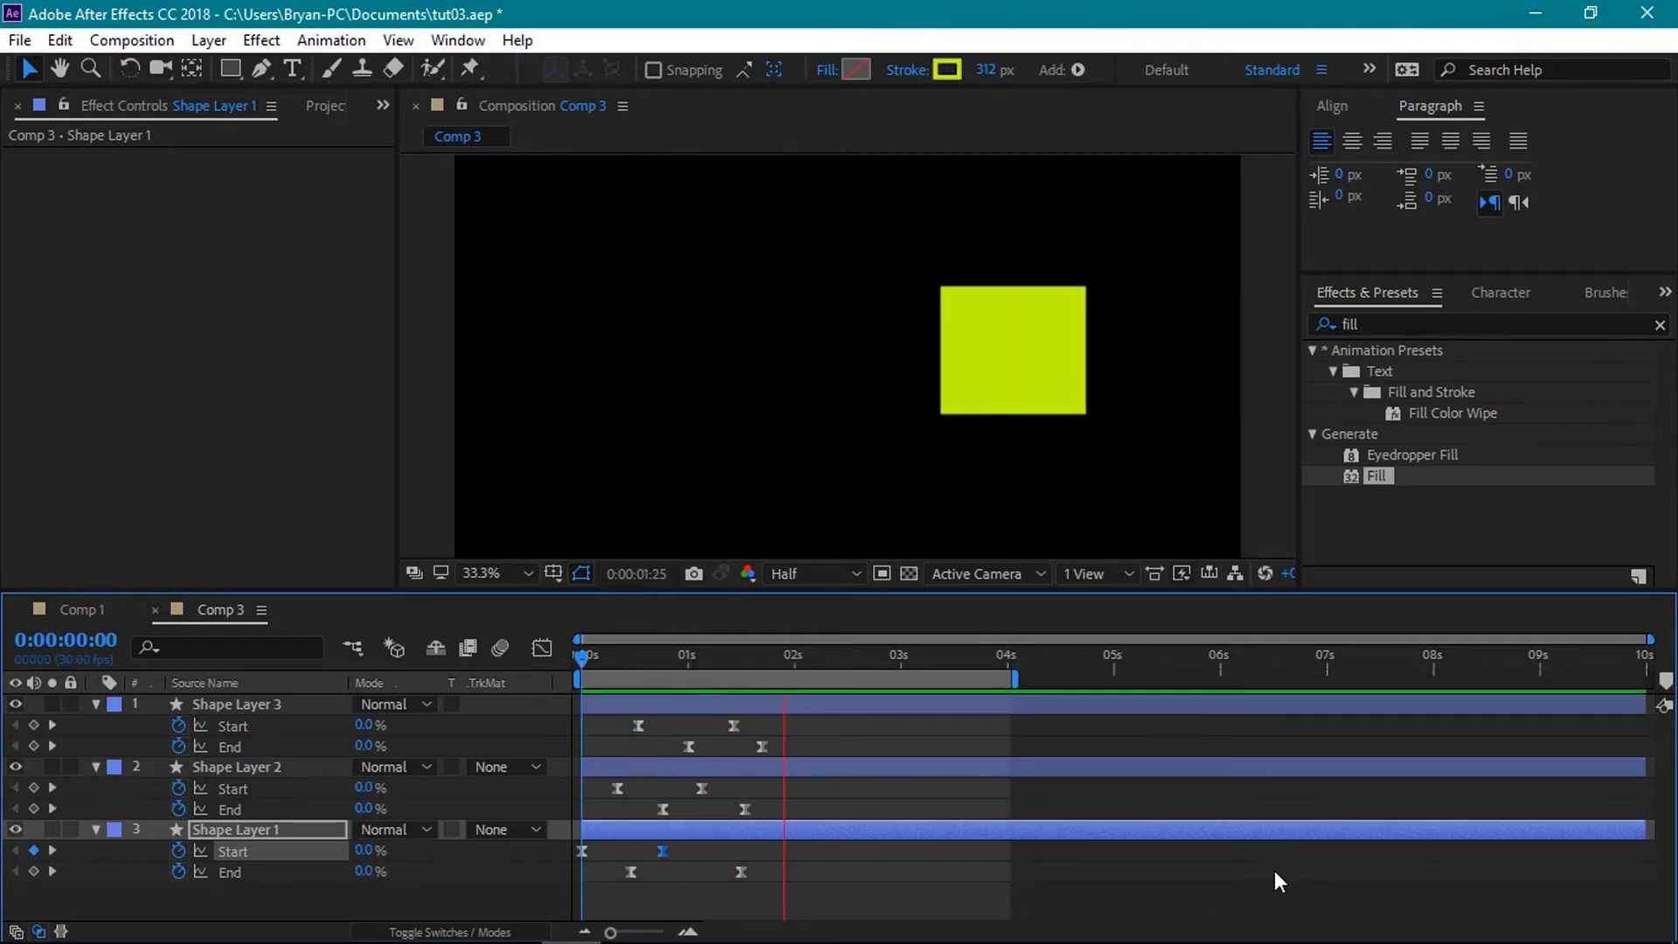
- Apply Easy Ease to all Start and End keyframes of the three shape layers
drag(581, 657, 752, 673)
click(791, 704)
drag(815, 741, 631, 881)
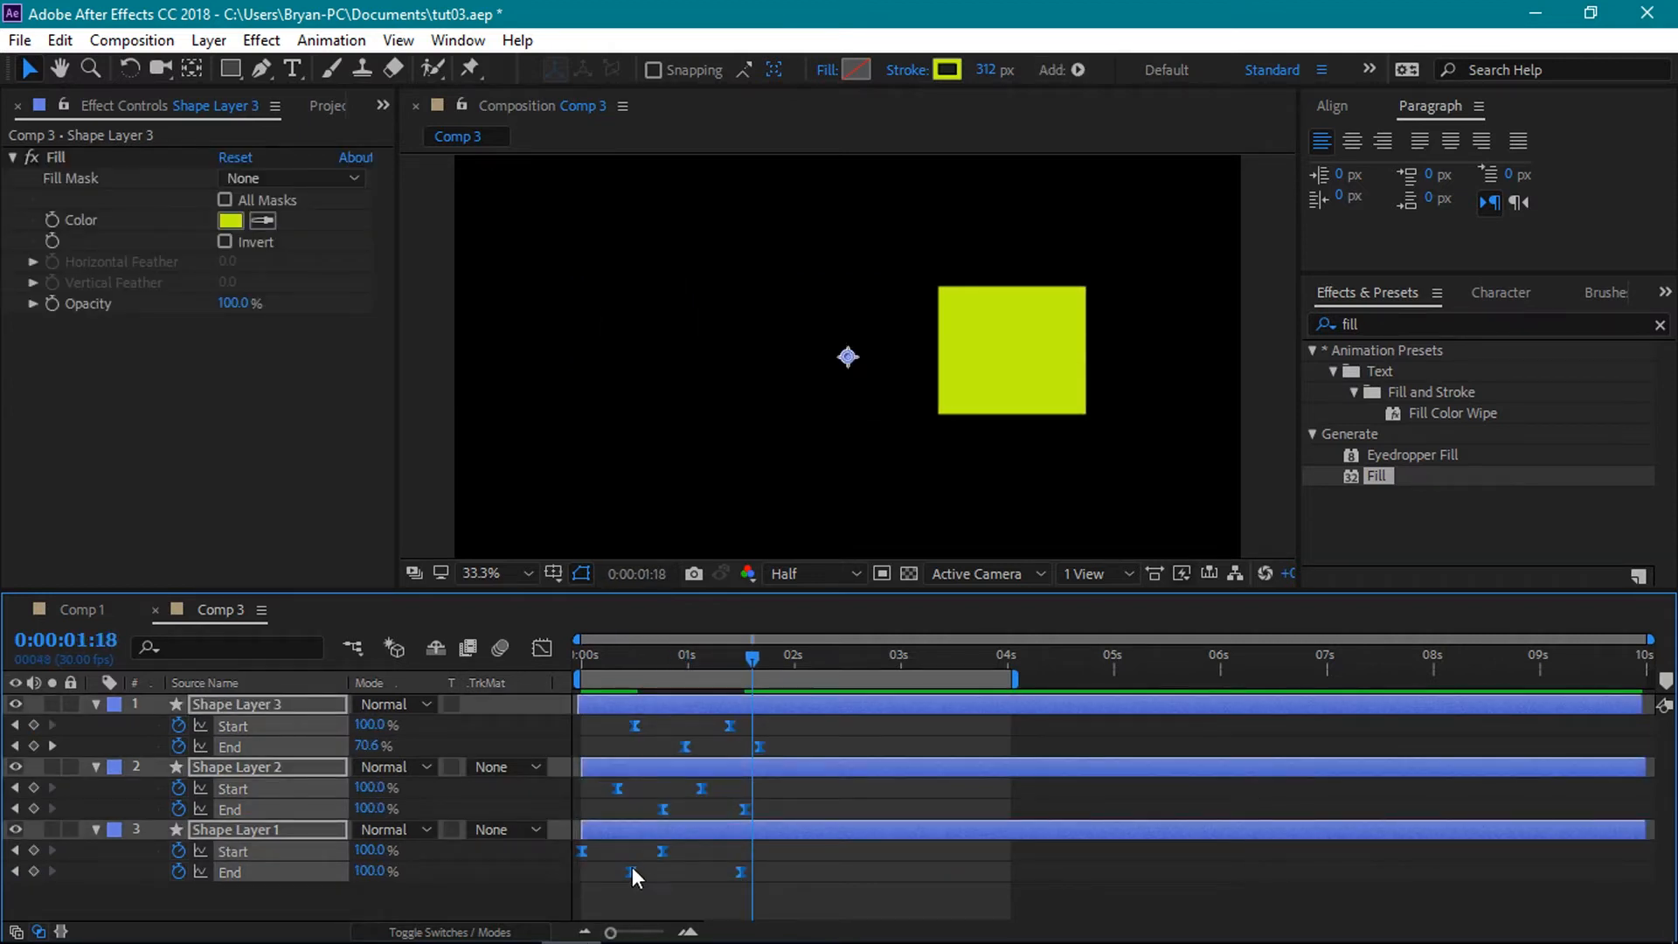
right_click(633, 873)
mouse_move(748, 852)
click(985, 687)
- Adjust the easing handles of all keyframes in the speed graph, preview the wipe, and scrub to 0:00:01:28
click(542, 647)
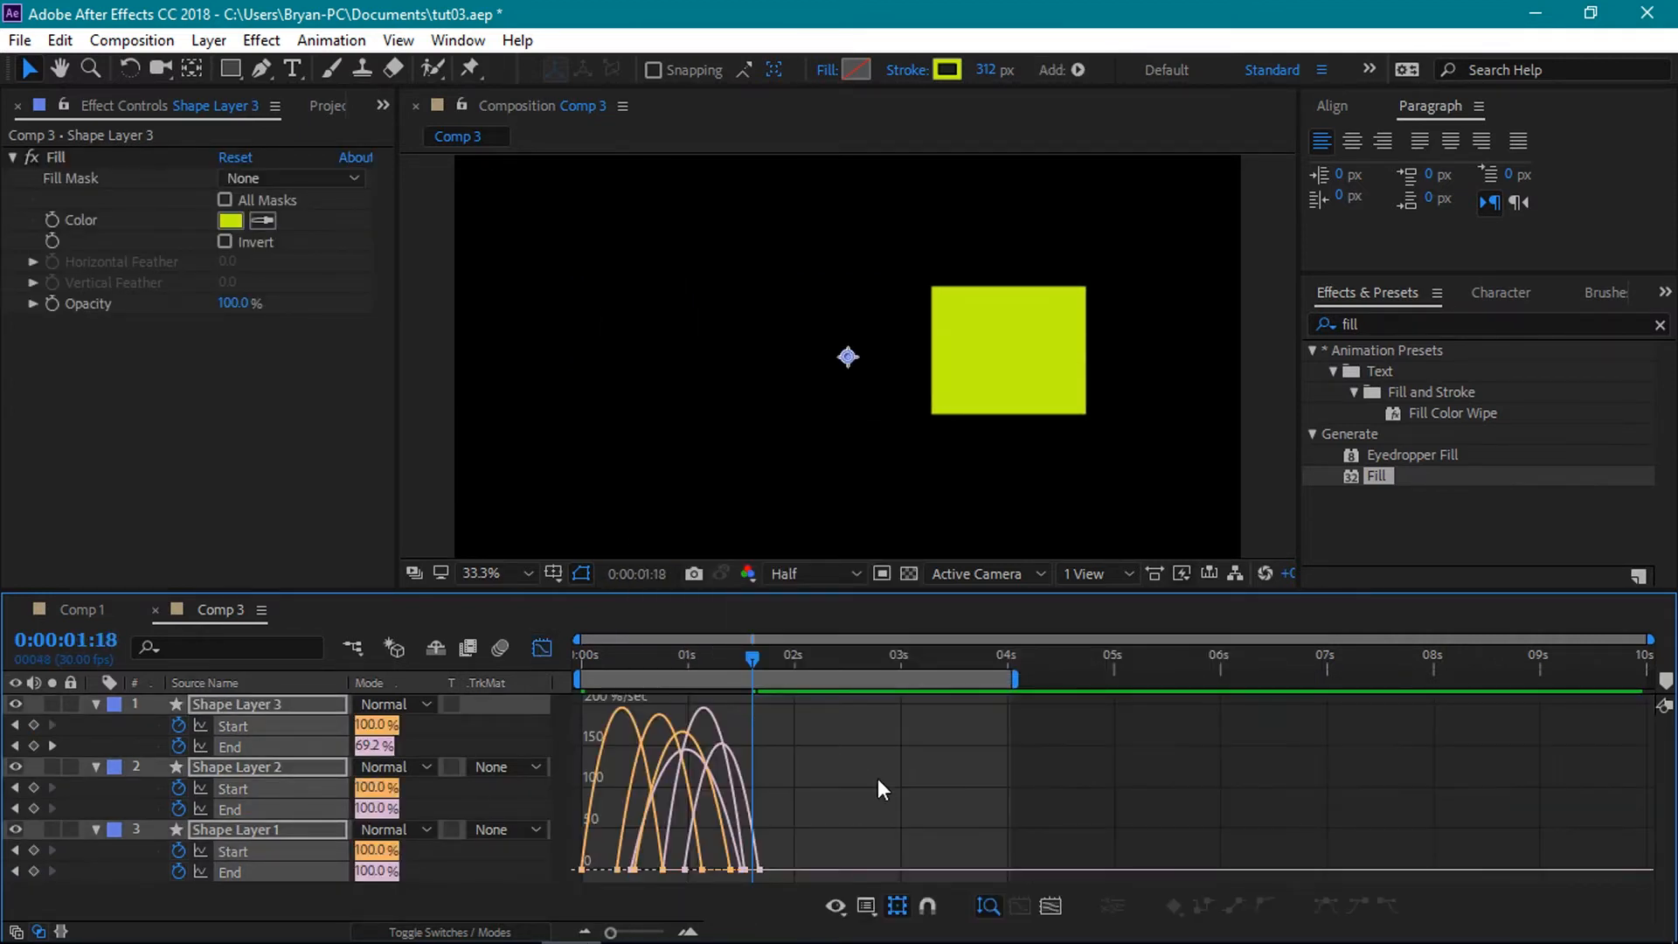
drag(595, 862, 623, 868)
drag(755, 657, 596, 687)
click(542, 647)
key(space)
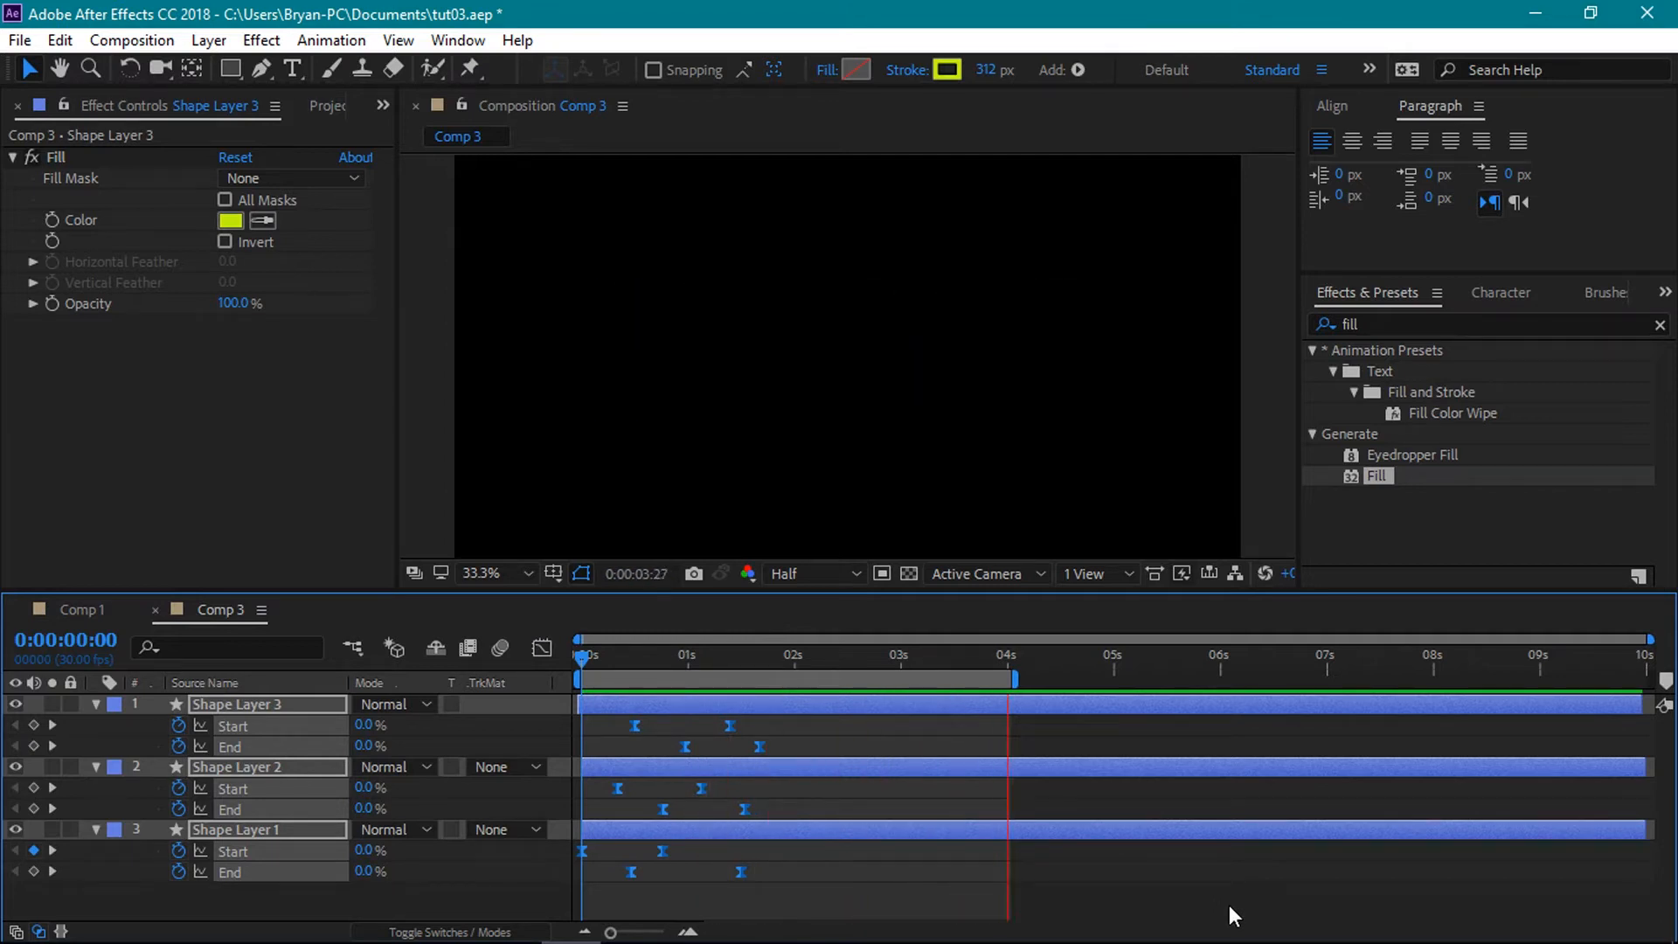
drag(610, 698, 784, 683)
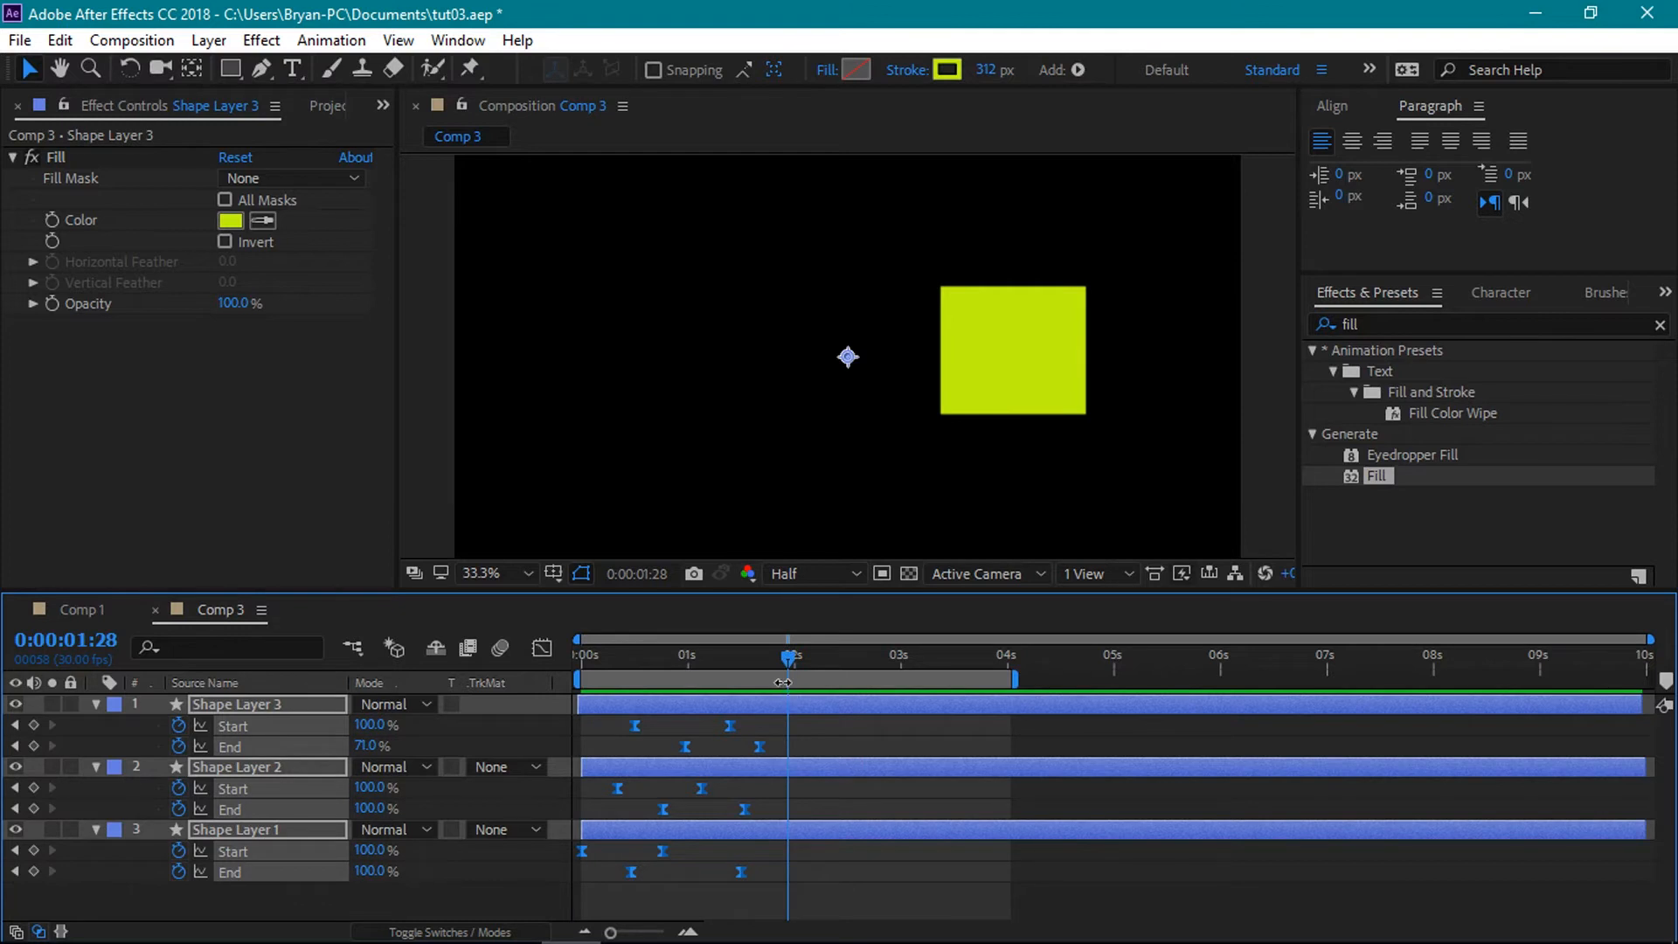
- Collapse the properties of all three shape layers, deselect them, and scrub to 0:00:00:25
click(96, 704)
click(245, 817)
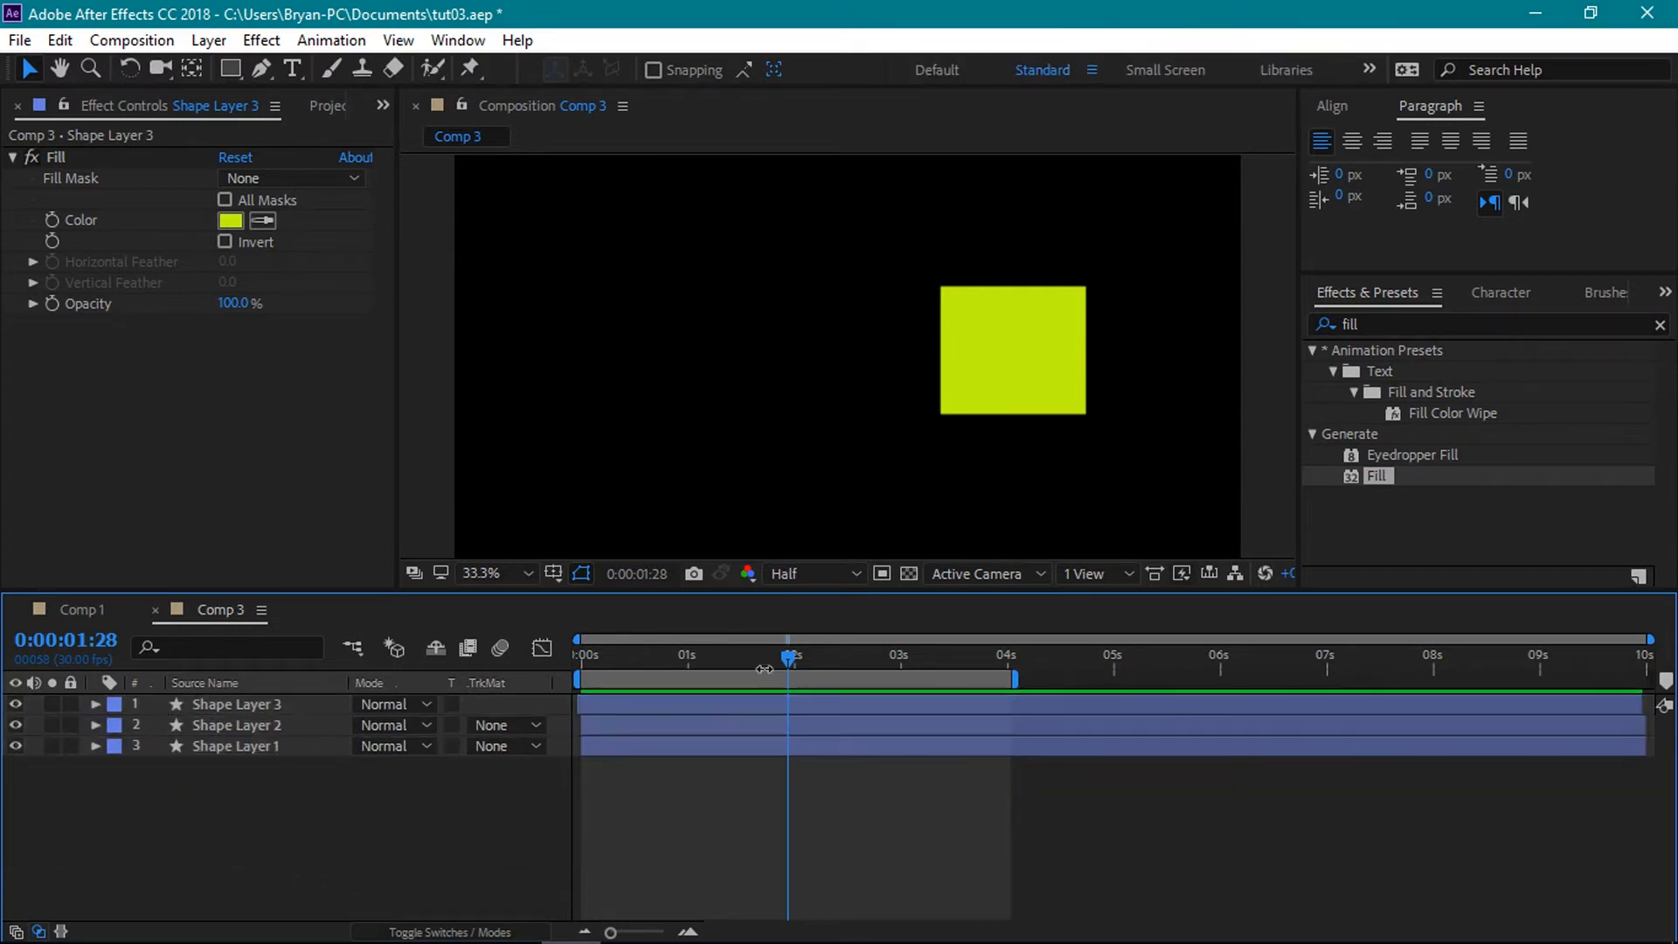
drag(784, 659, 671, 660)
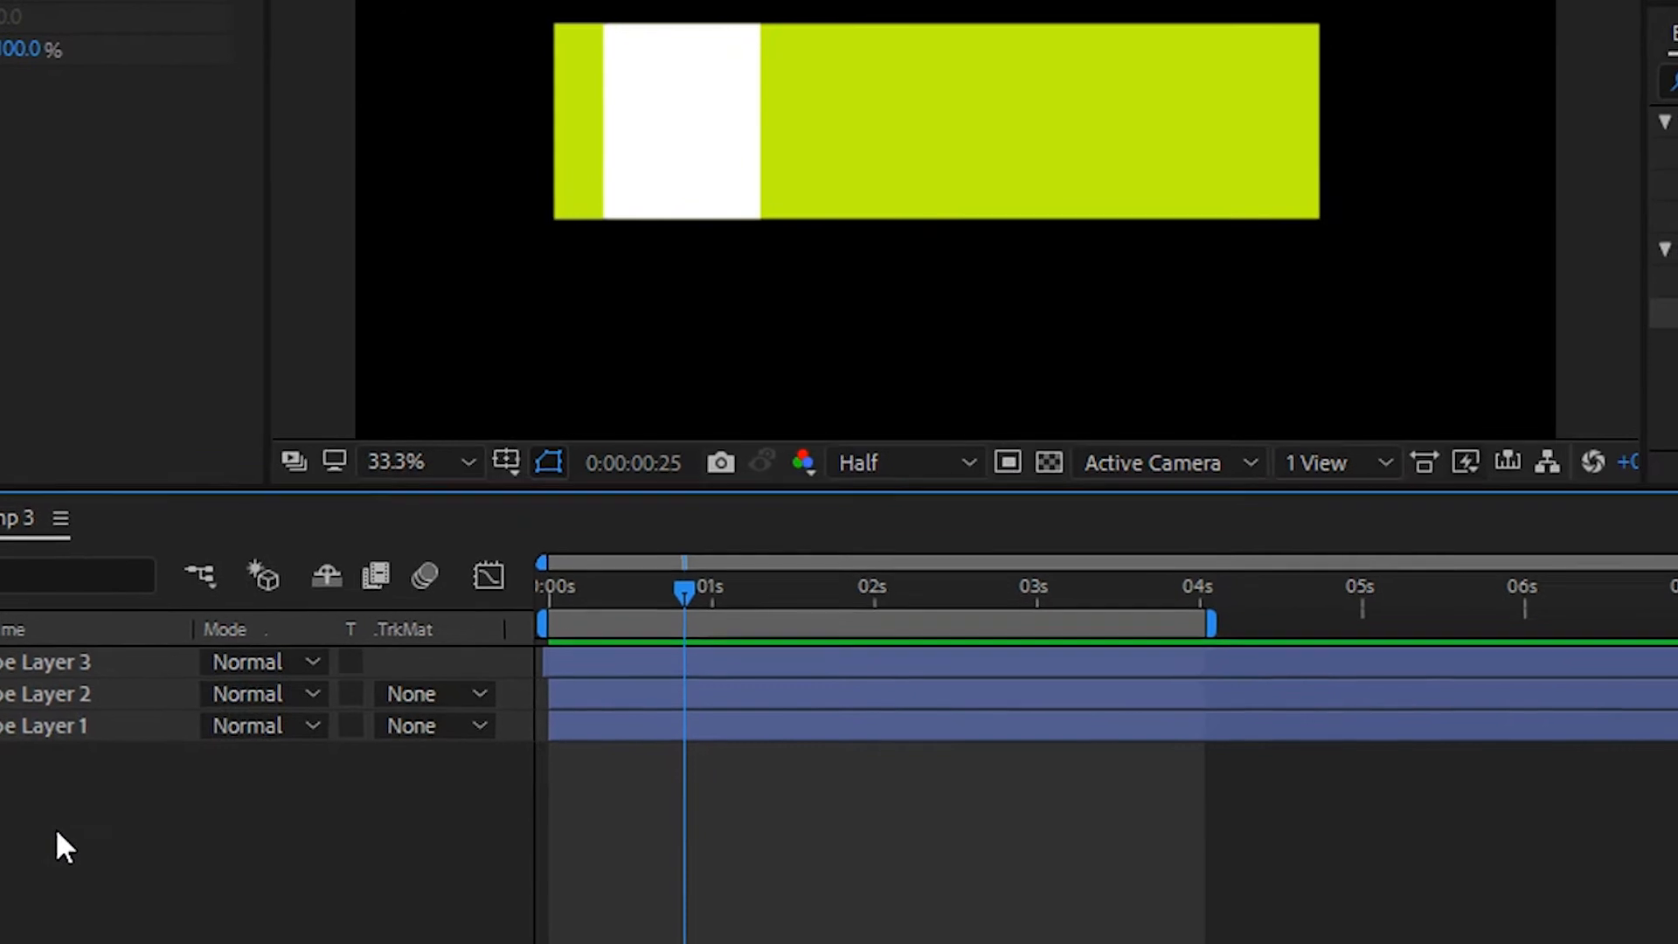
- Create a new text layer reading "NEW"
right_click(123, 822)
mouse_move(327, 420)
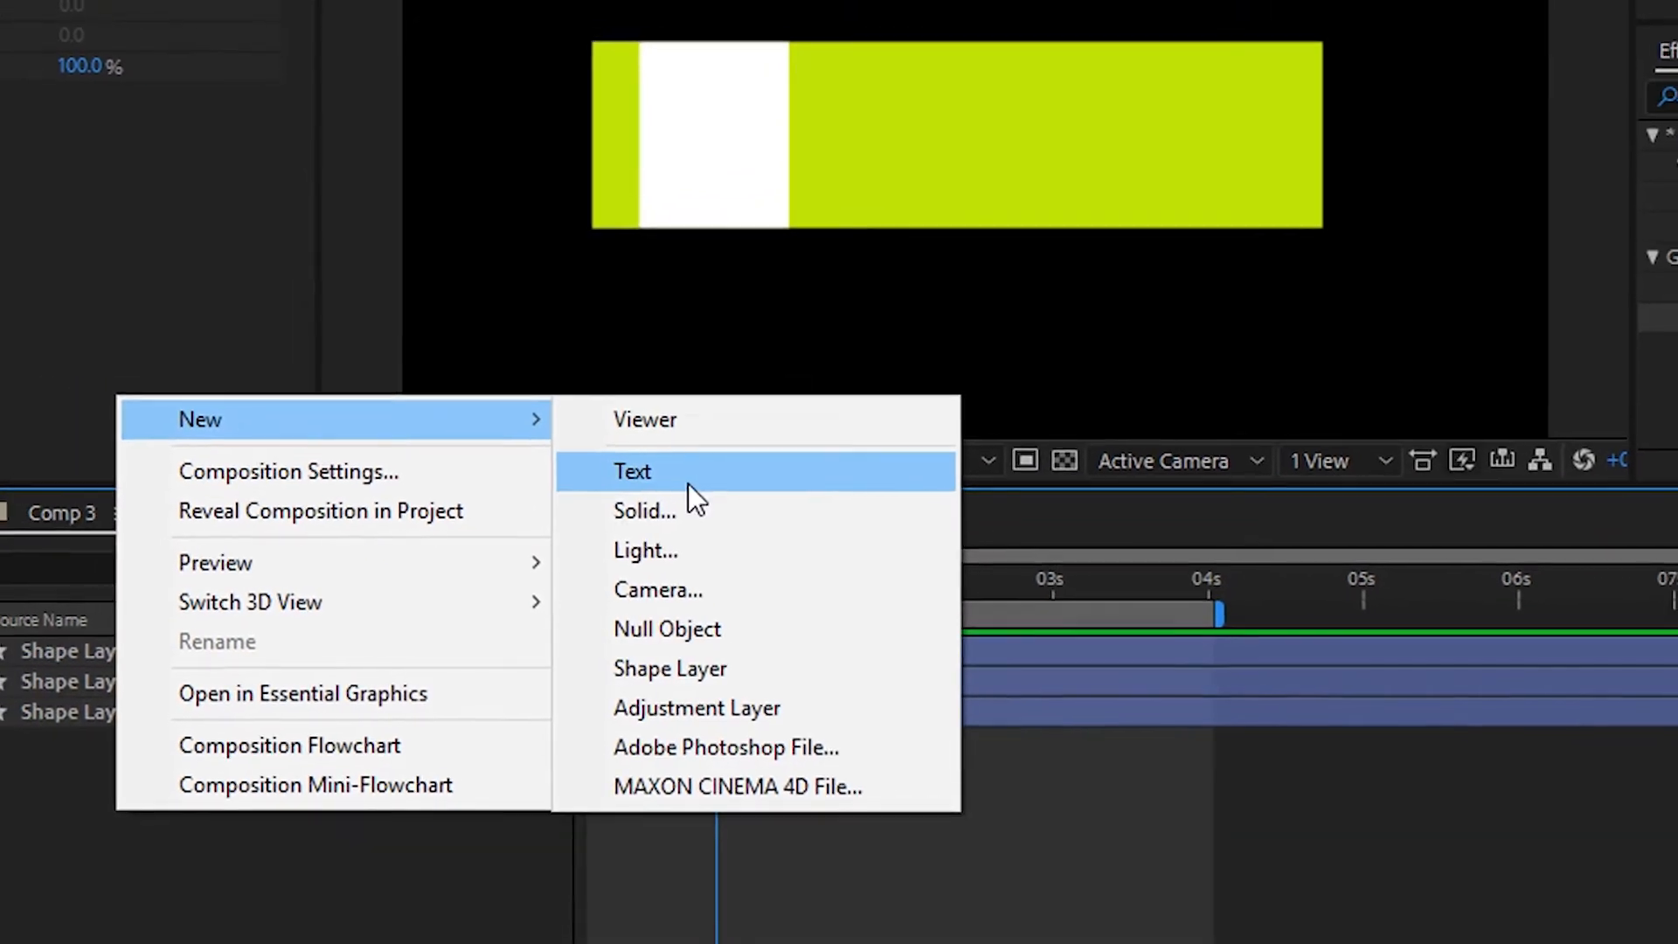
click(659, 484)
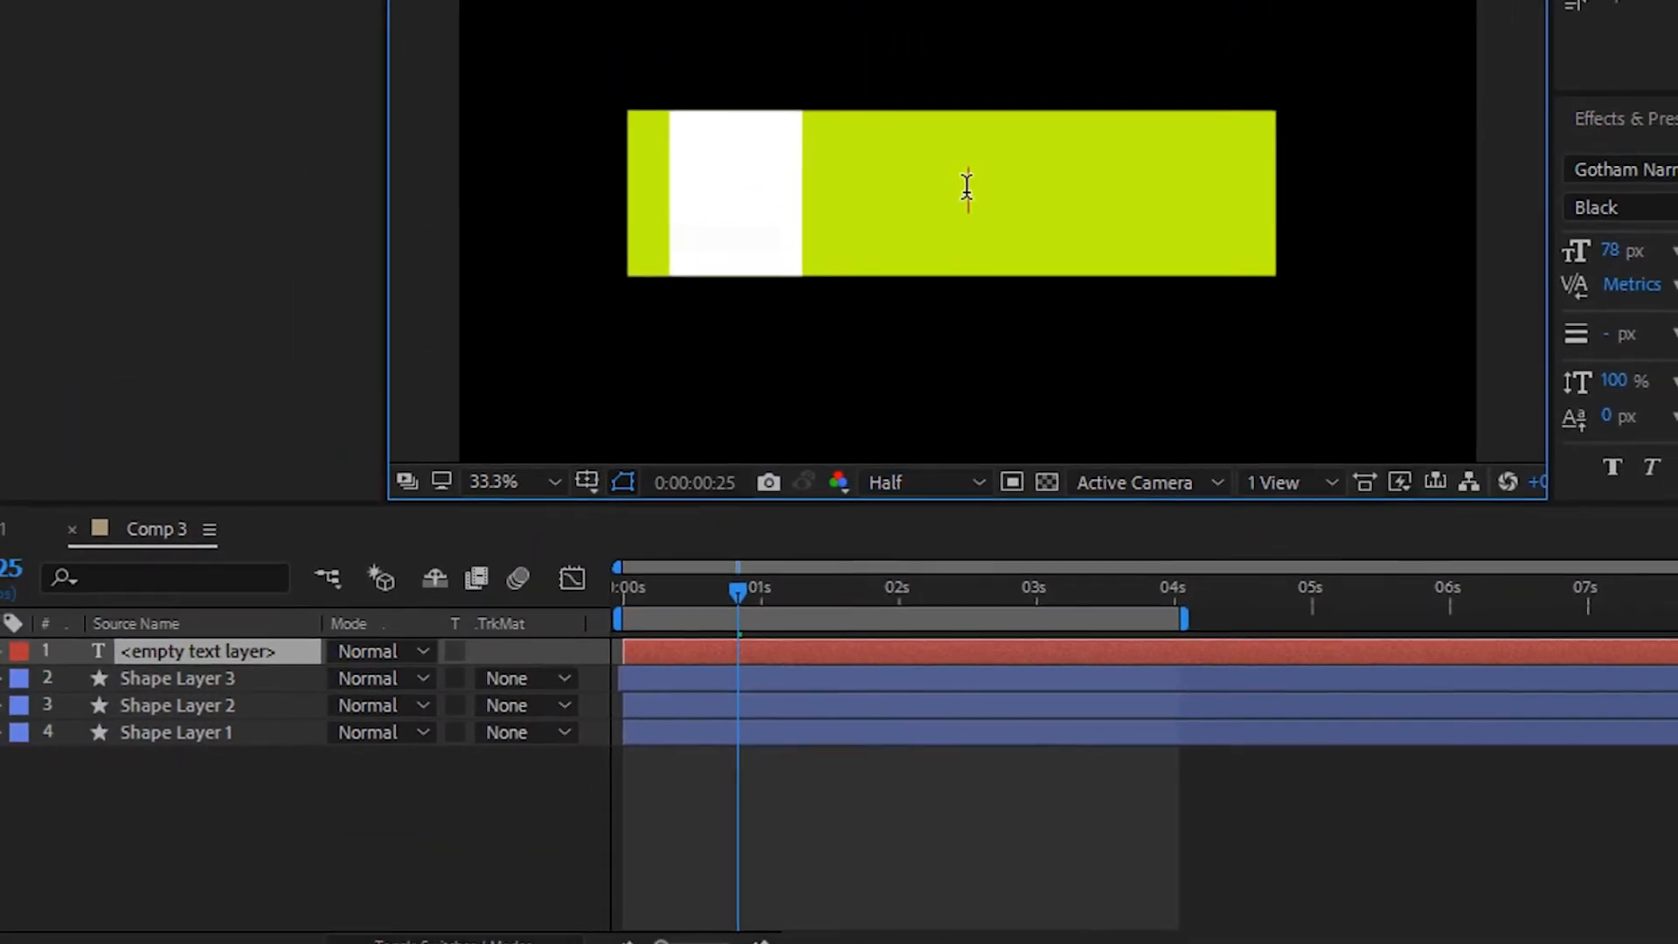
text(NEW)
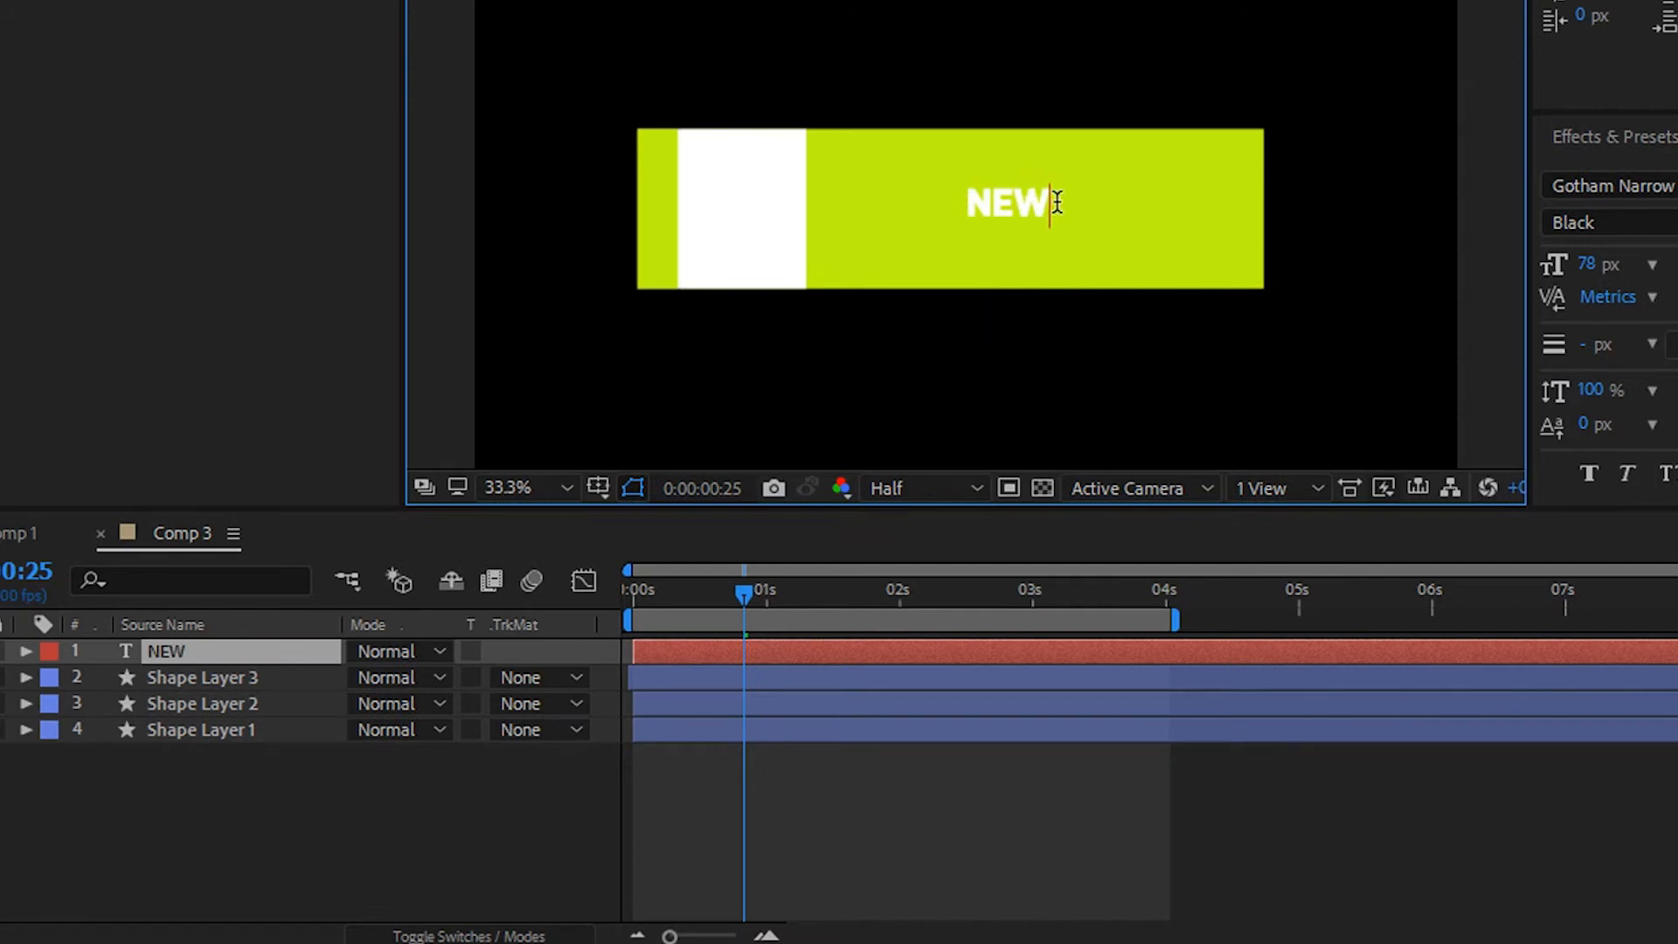
- Set the font of the NEW text to Geomancy Extra Bold and its size to 128 px
drag(1057, 203, 959, 210)
click(1567, 185)
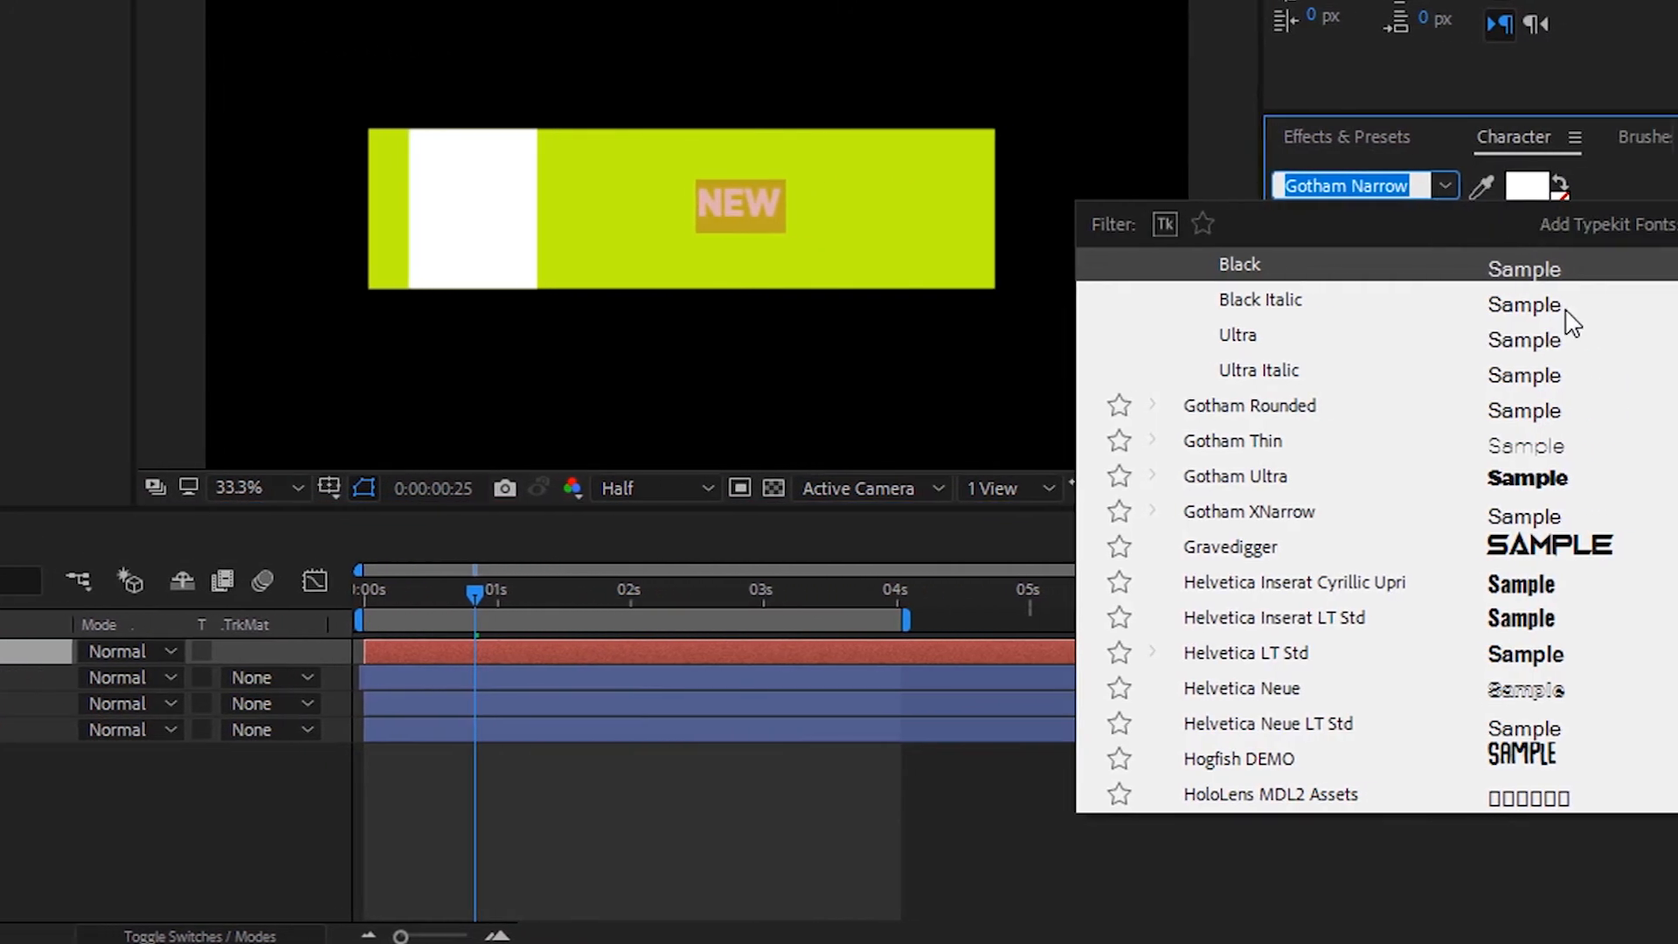
scroll(1381, 525, up, 8)
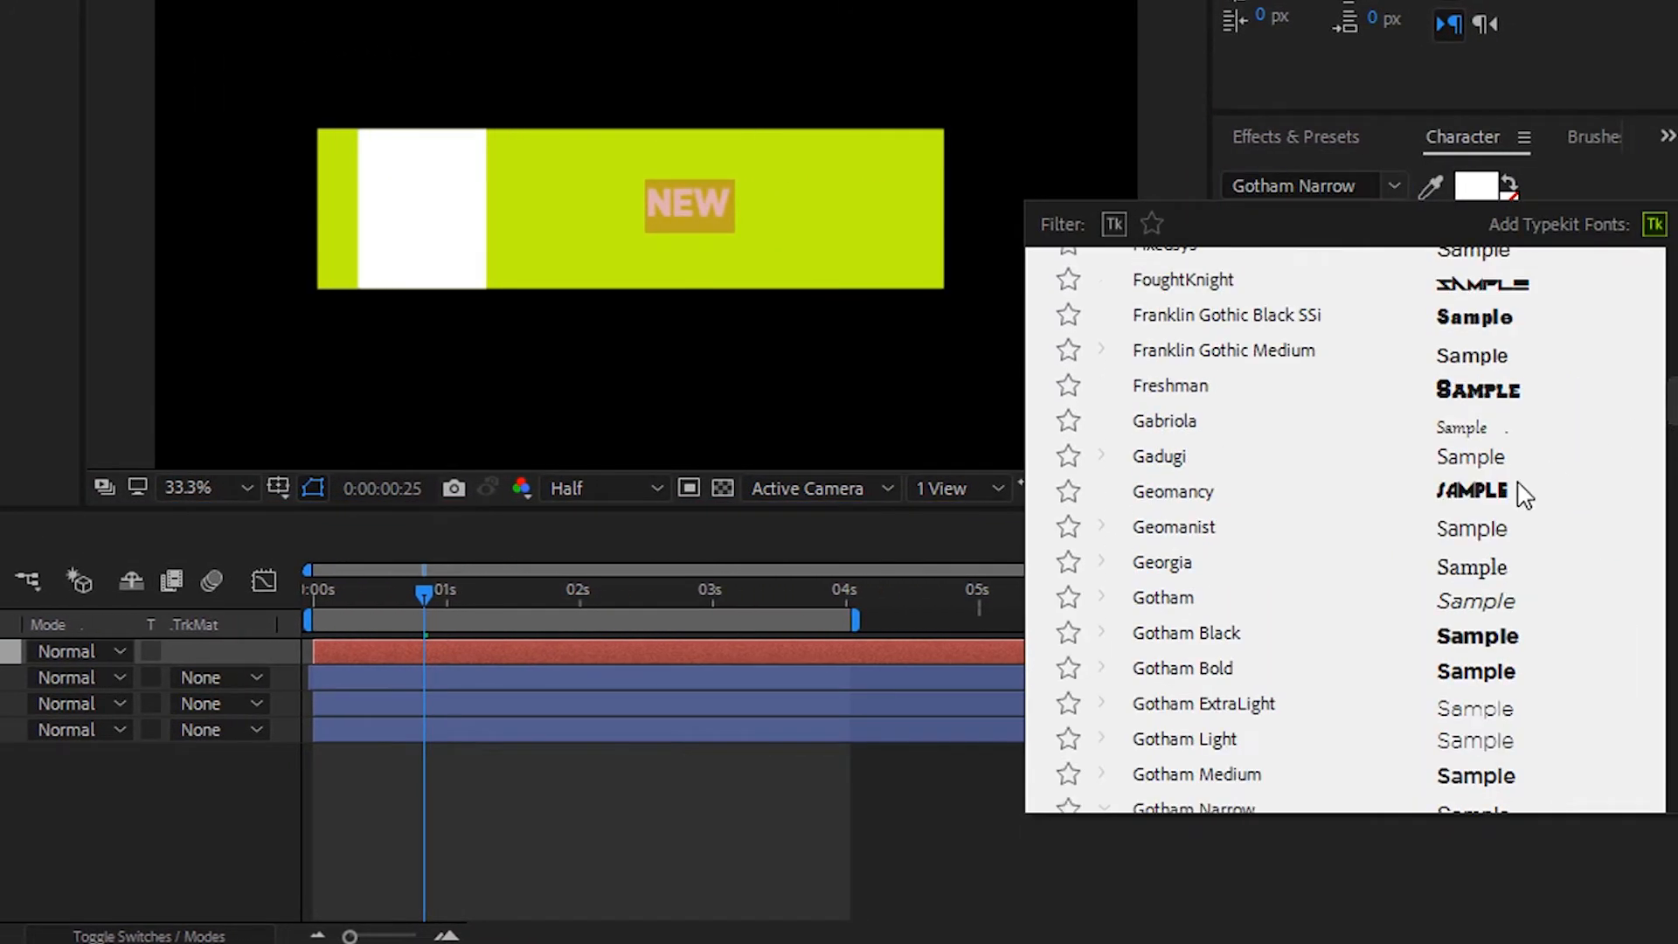
click(1210, 494)
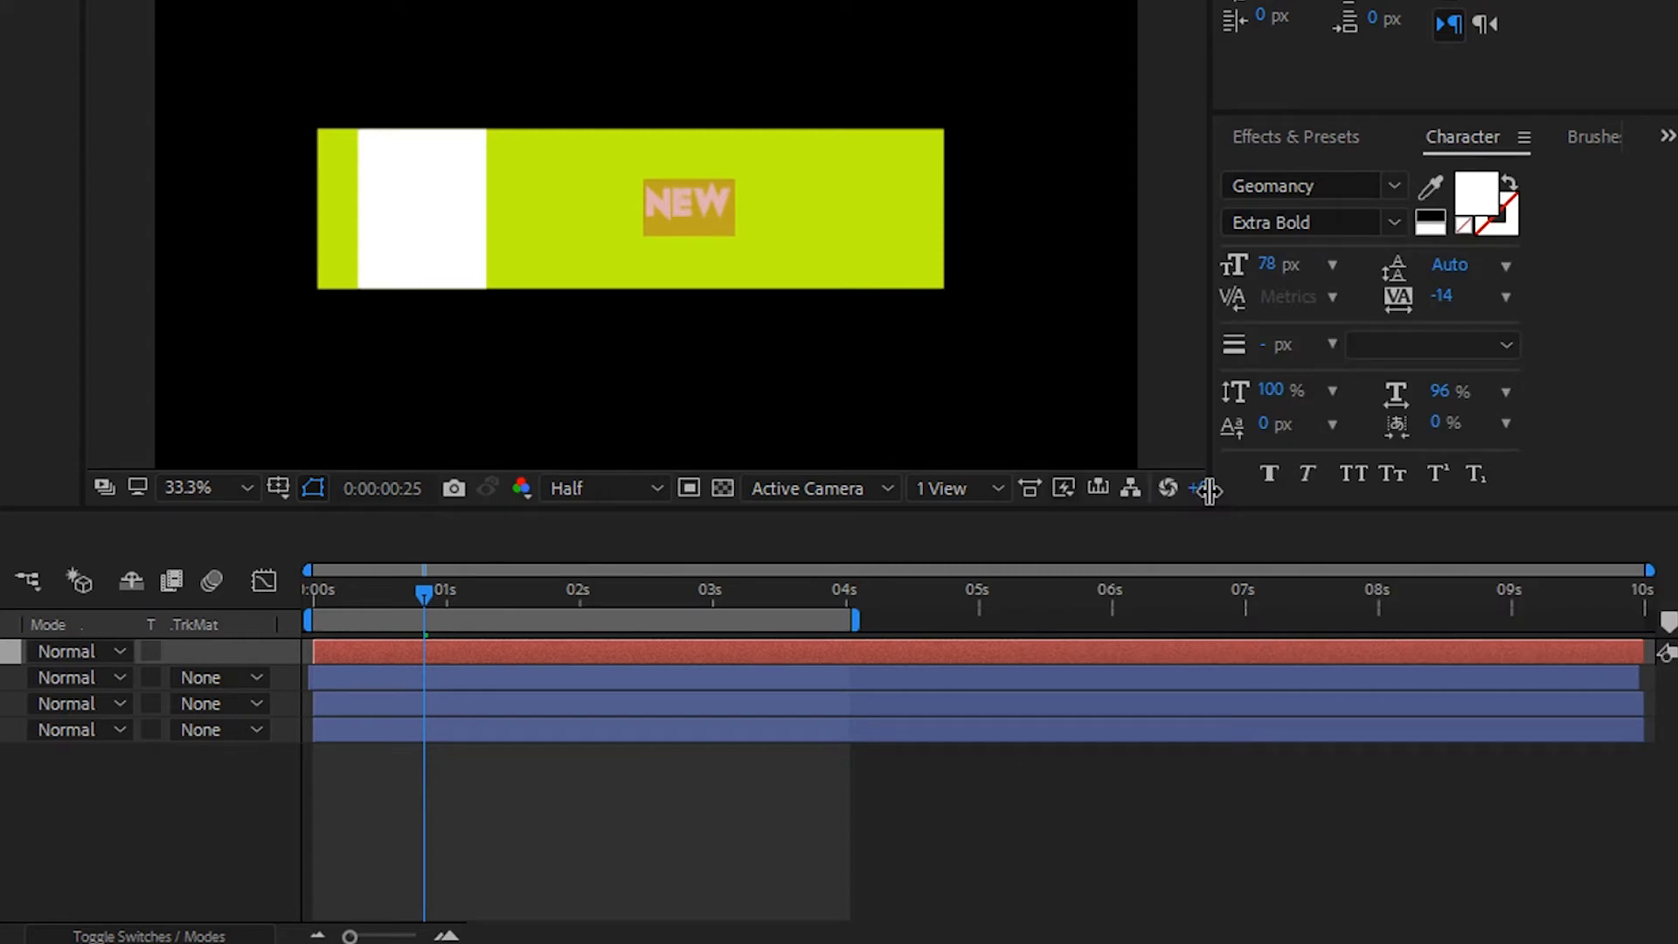
drag(1266, 264, 1350, 264)
- Move the NEW text onto the right part of the green bar and enlarge it to 145 px
click(755, 241)
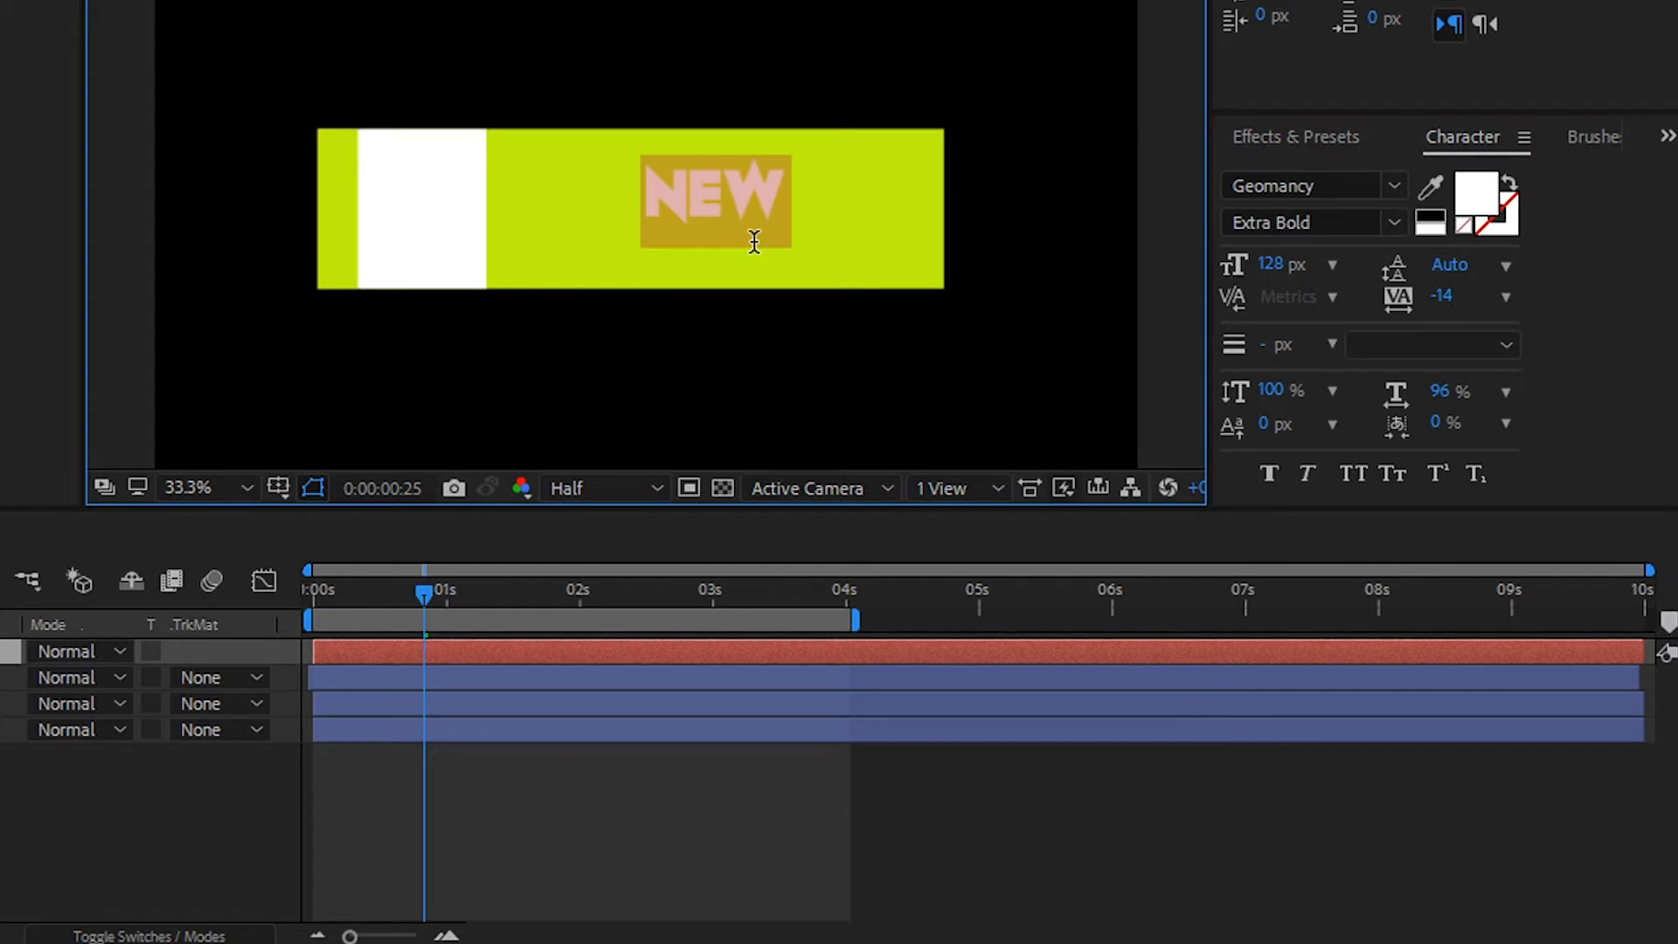
drag(750, 302, 790, 352)
click(1275, 264)
drag(1276, 264, 1302, 265)
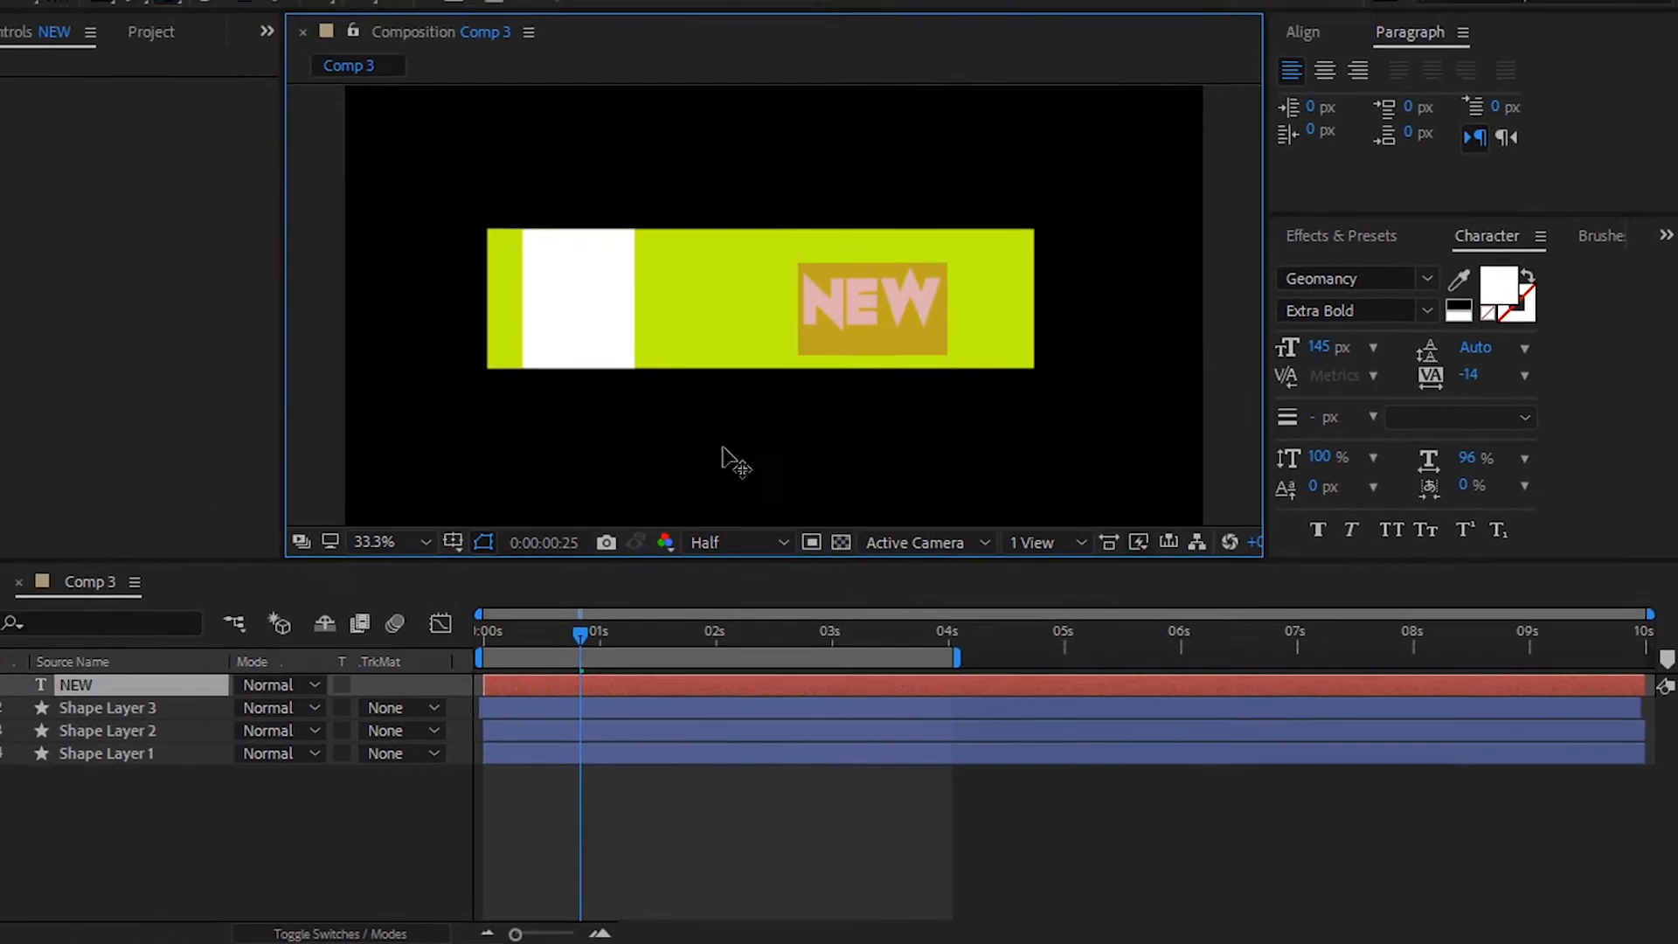
- Place the NEW layer directly above Shape Layer 1 and set Shape Layer 1's track matte to Alpha Inverted Matte "NEW"
drag(130, 683, 133, 753)
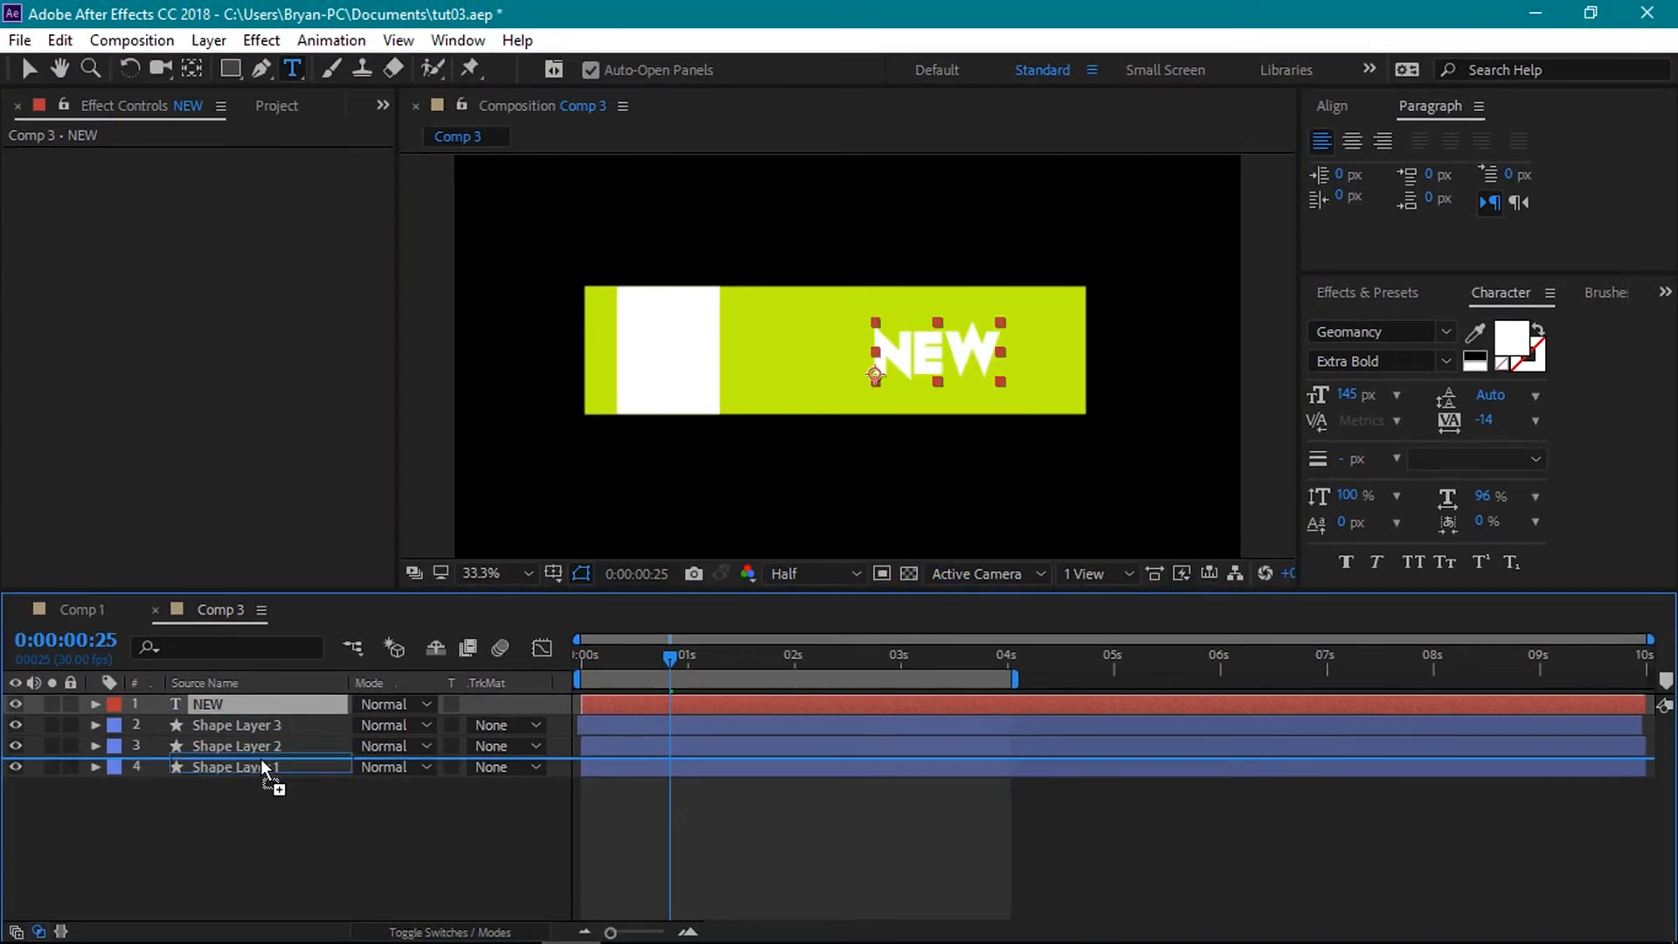
drag(261, 759, 262, 763)
click(262, 766)
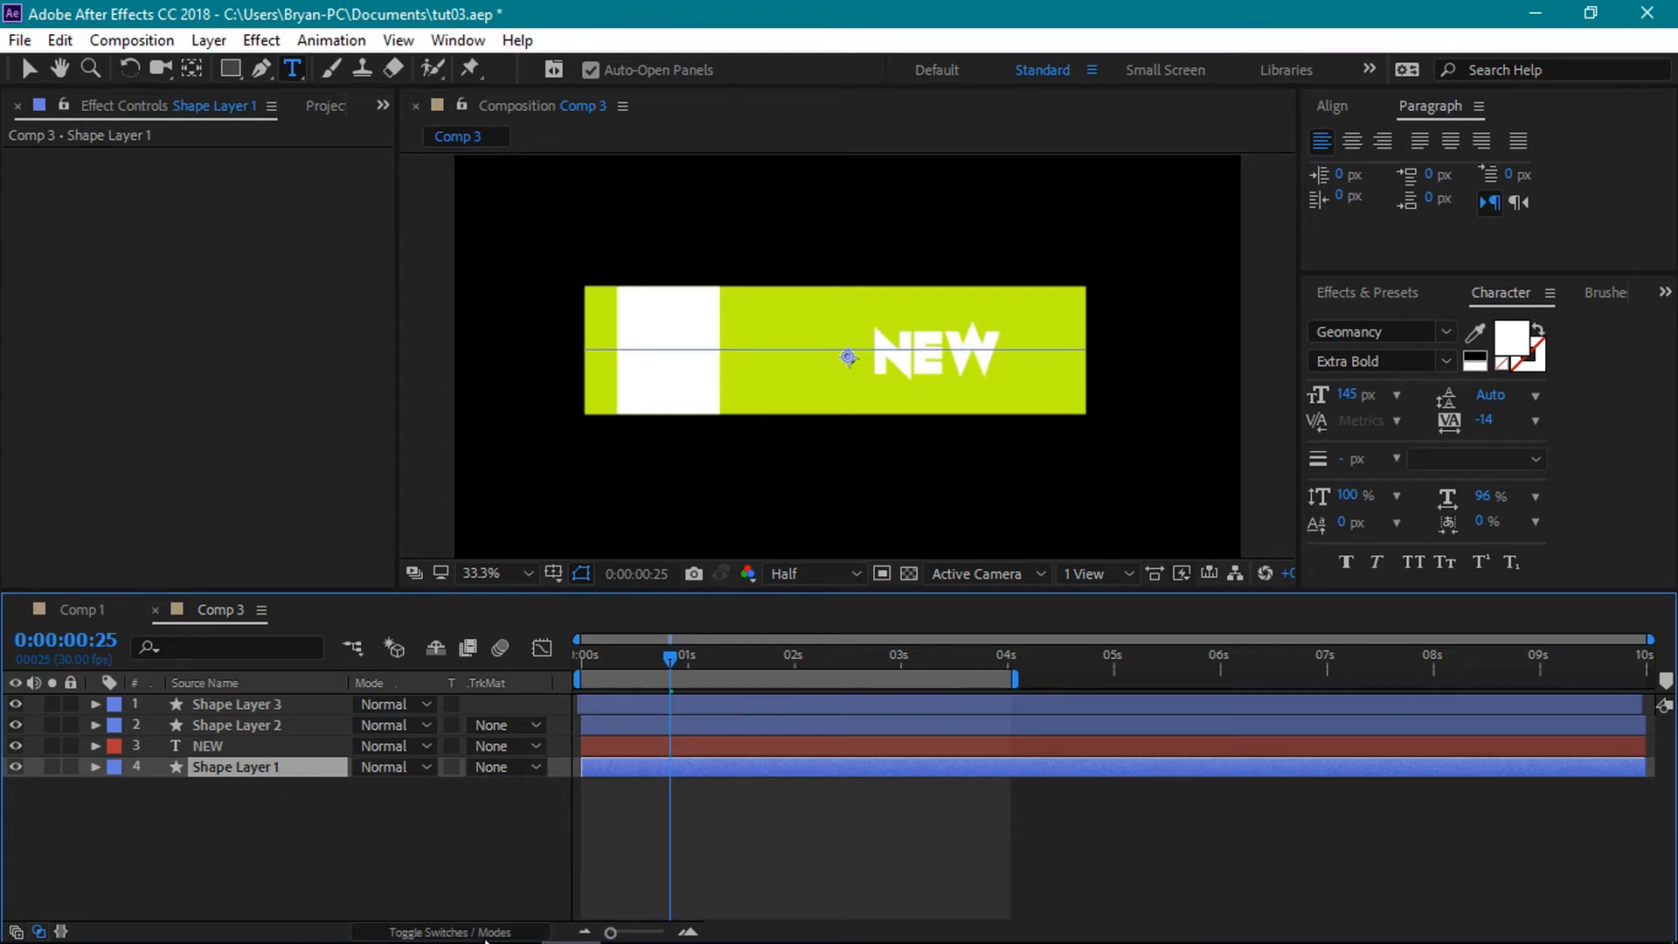
click(528, 768)
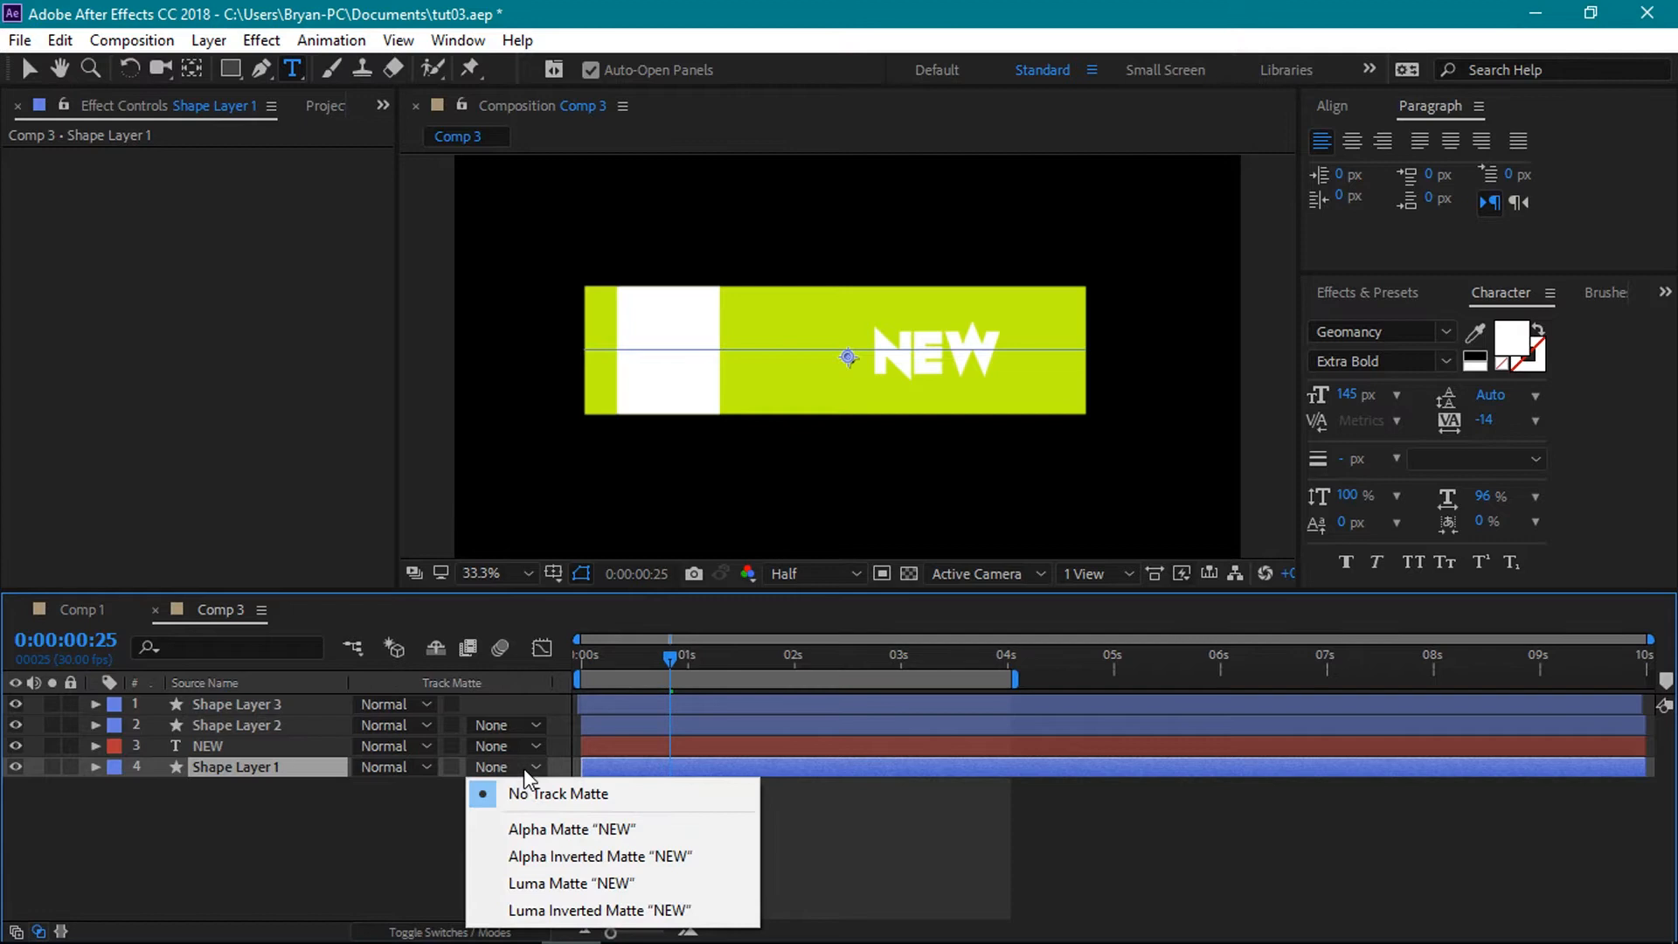
click(530, 862)
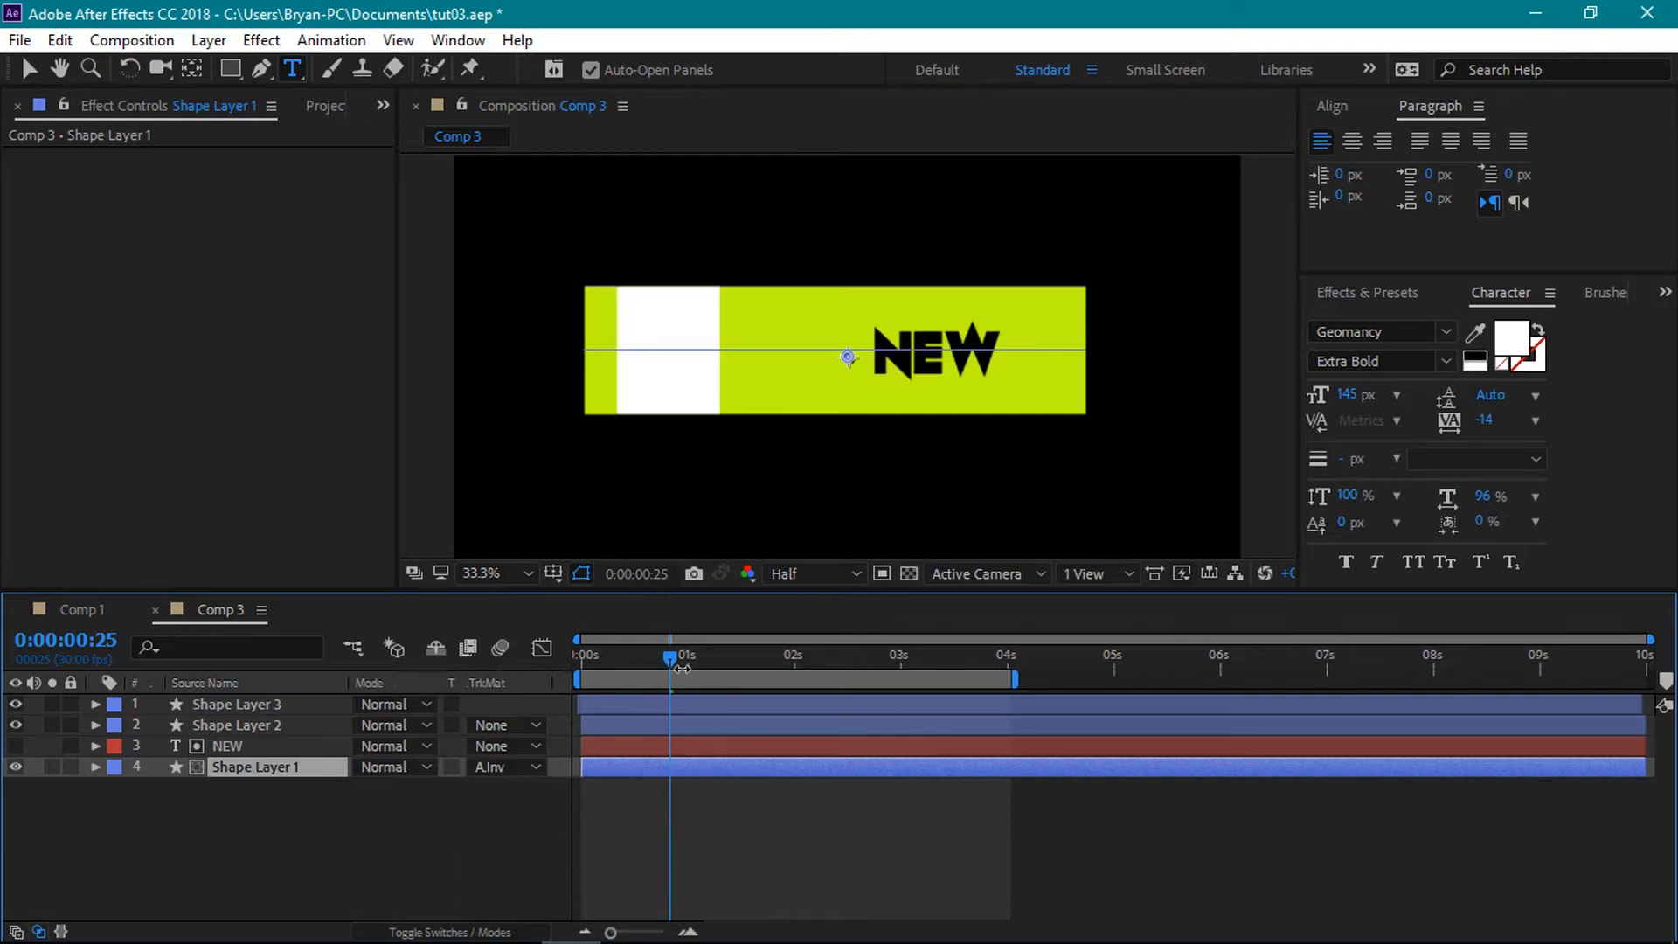
- At 0:00:01:09, create a new text layer reading "START" and move it to the centre of the green bar
drag(666, 657, 729, 680)
key(F2)
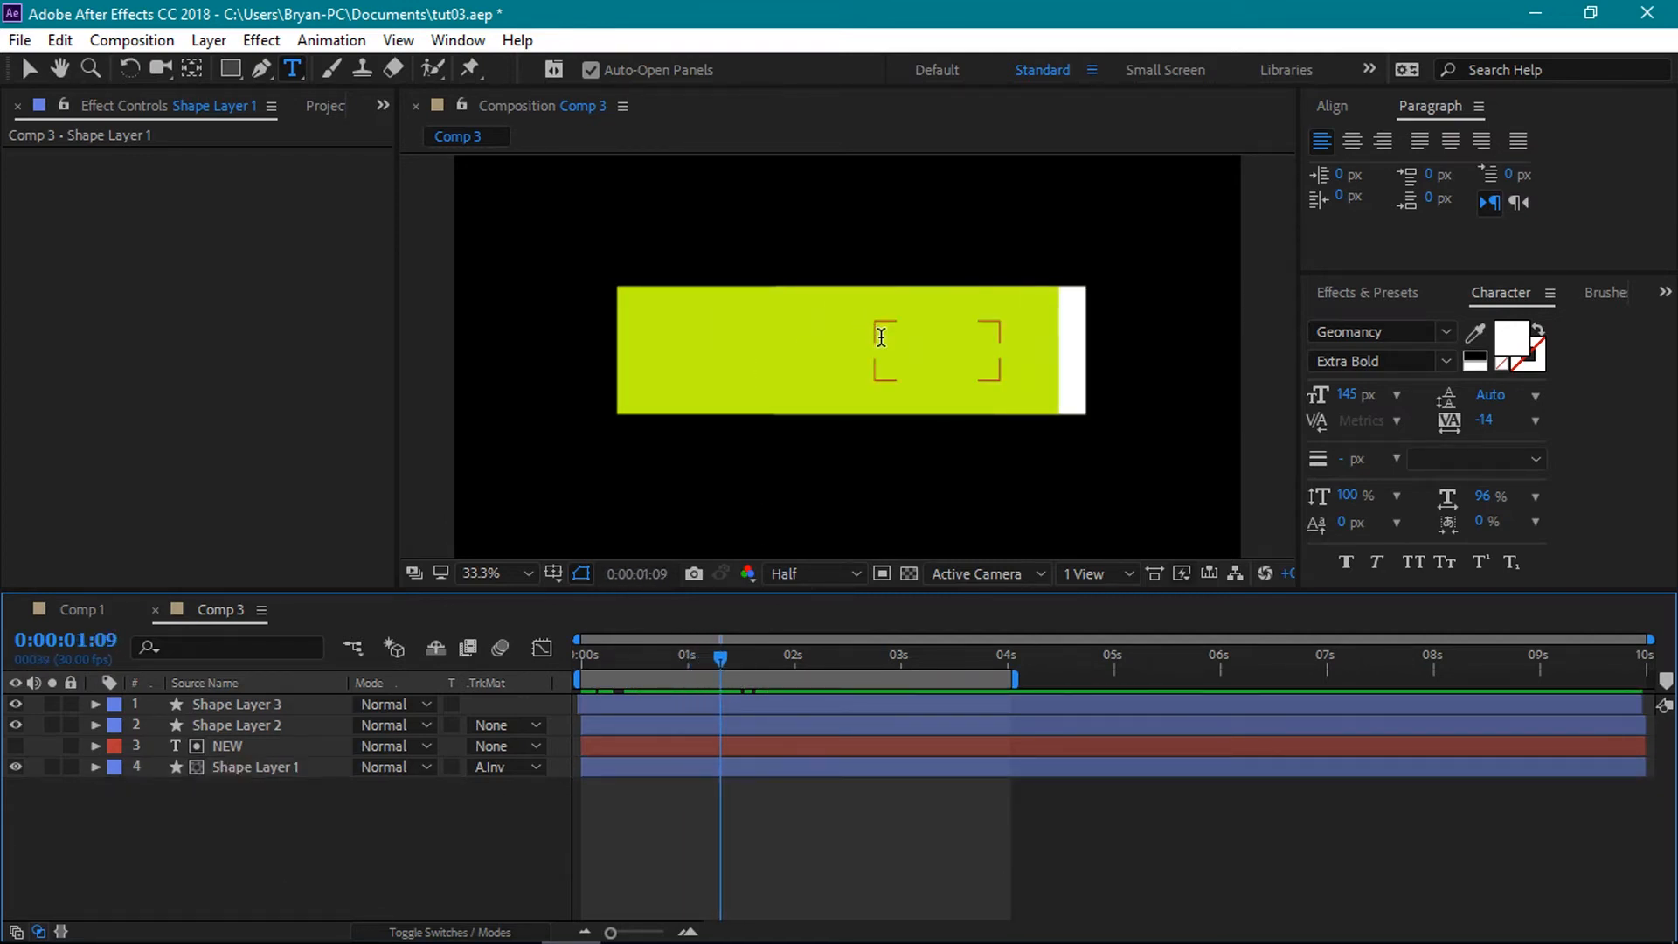
right_click(257, 860)
mouse_move(318, 584)
click(618, 622)
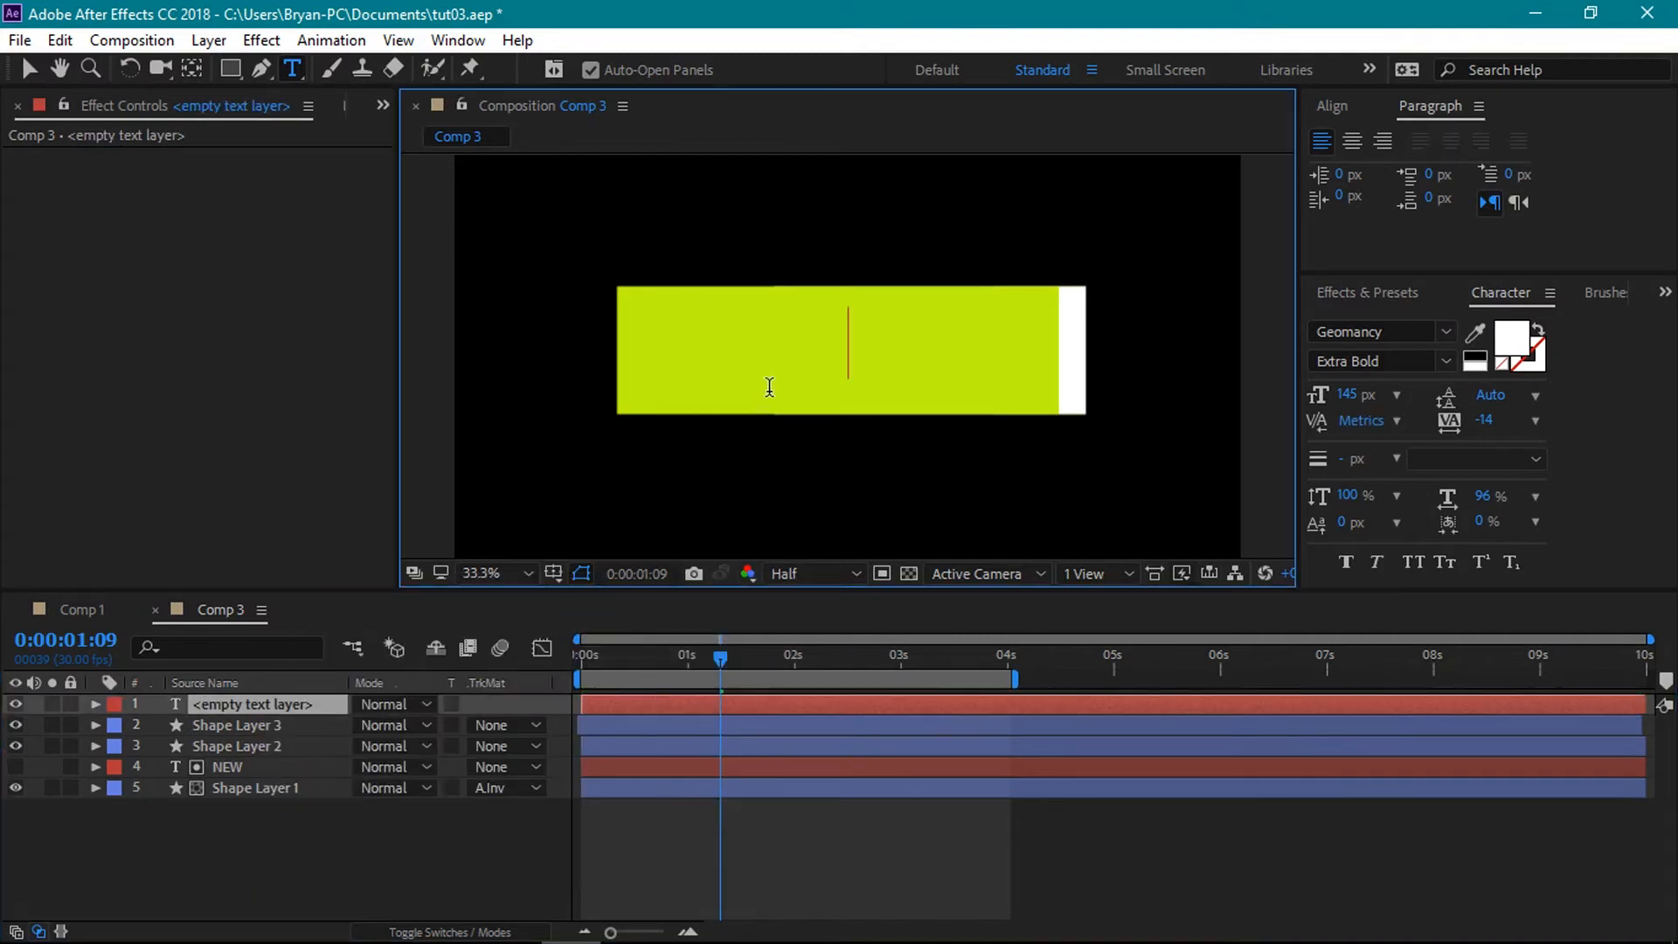
text(START)
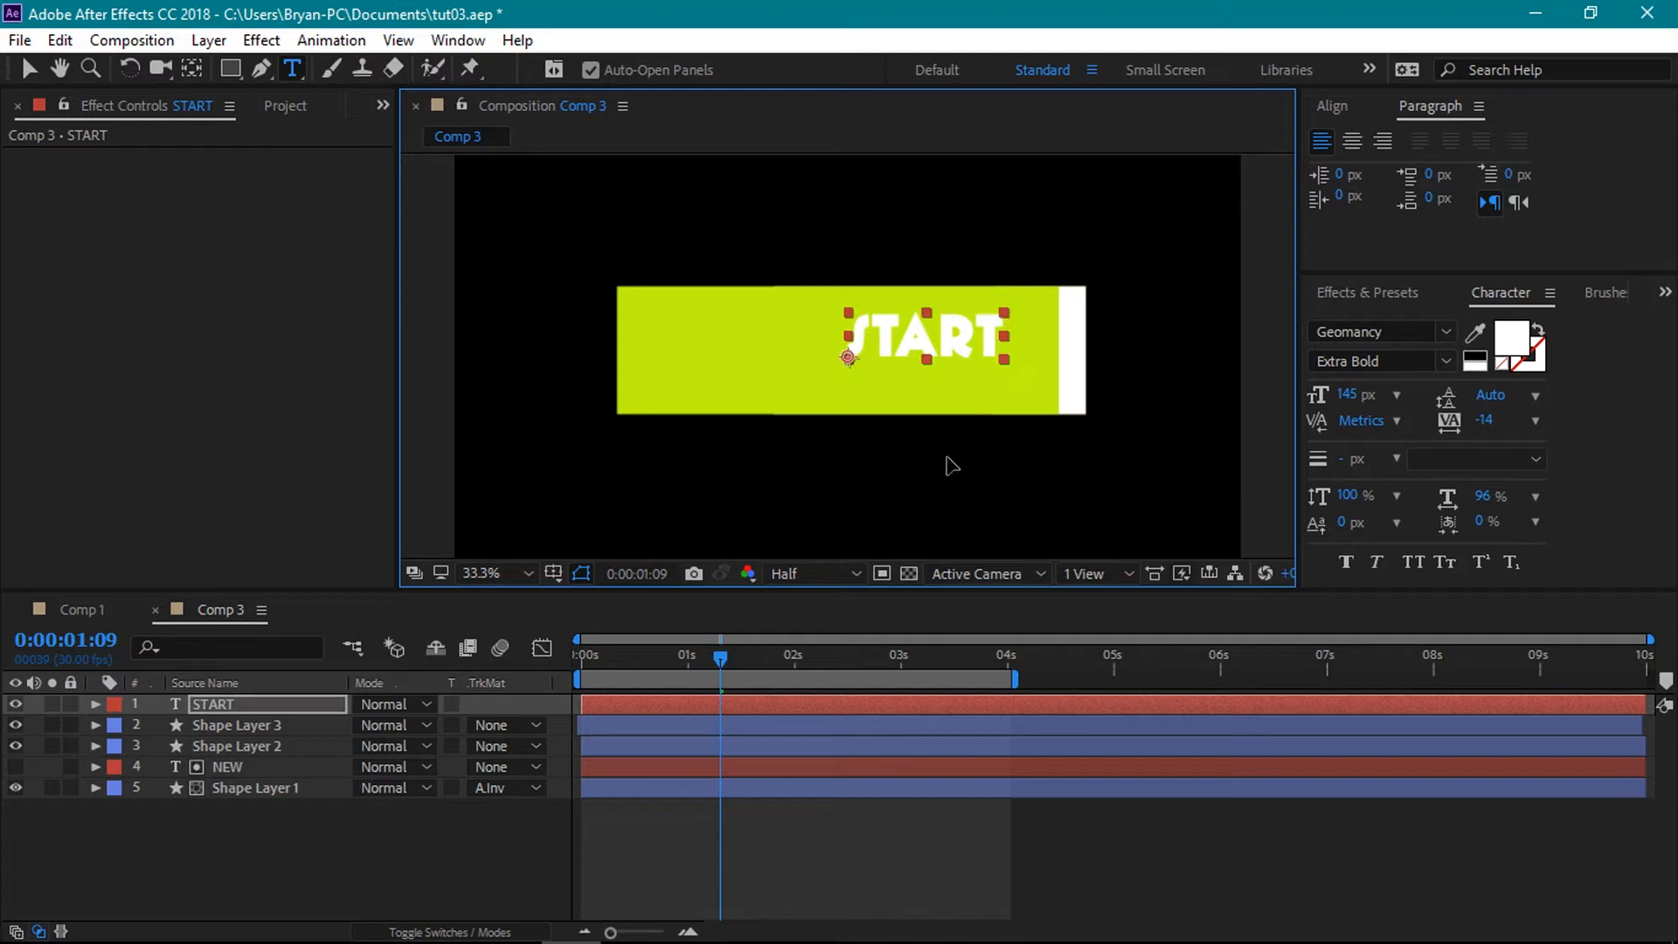
drag(949, 465, 900, 482)
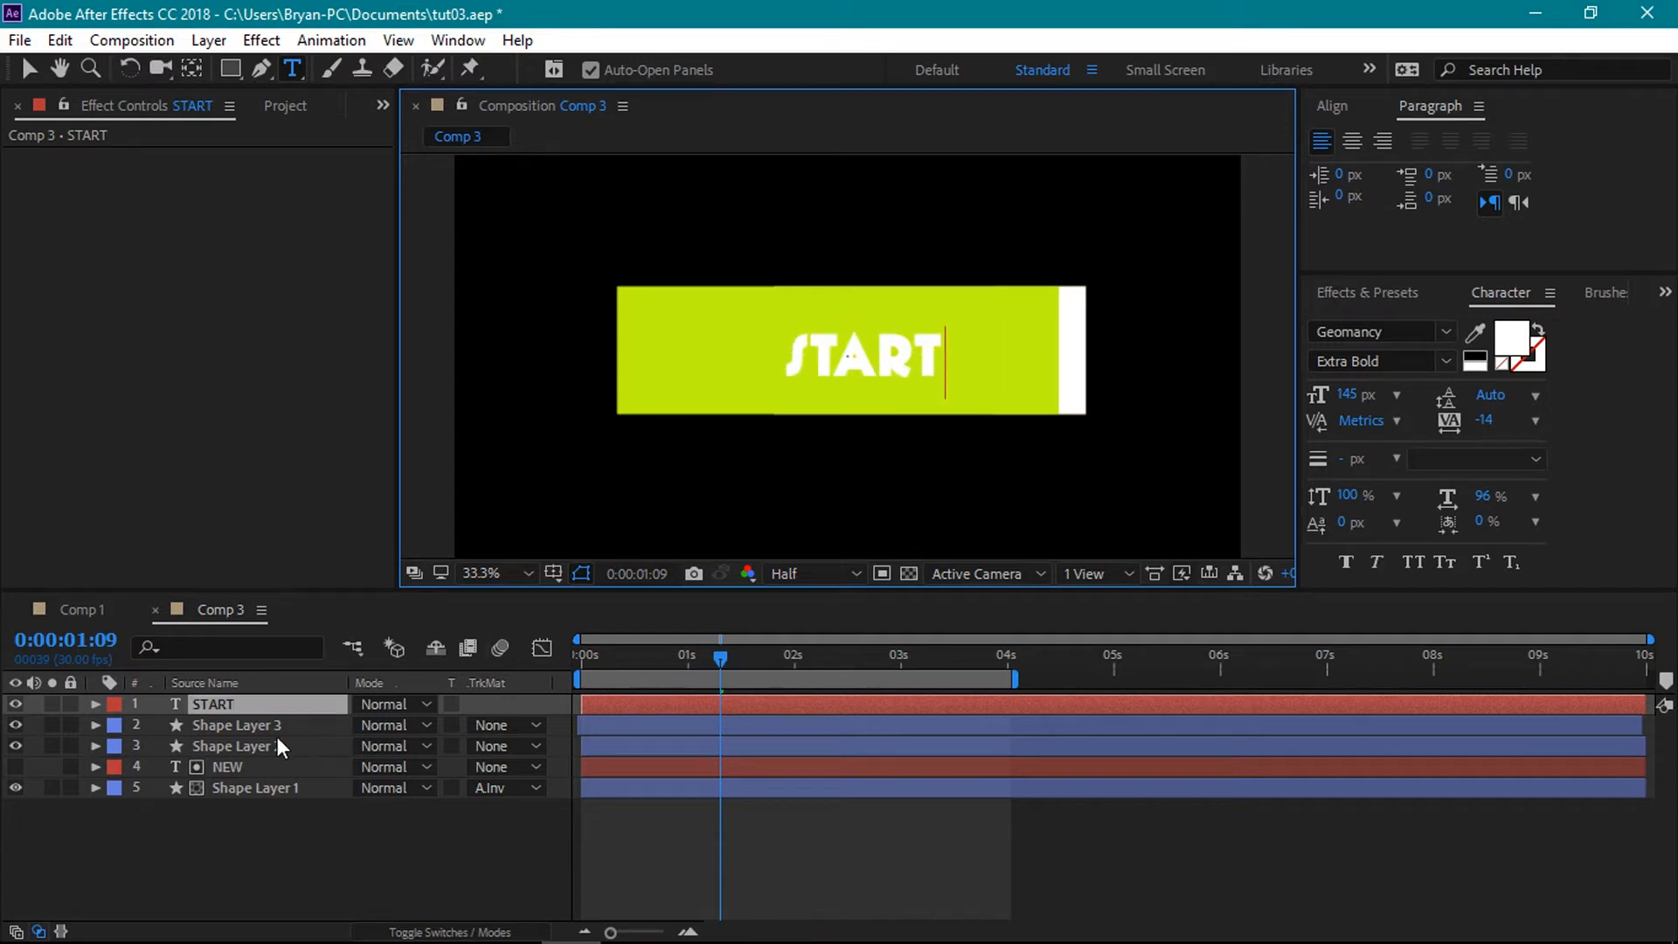
- Set Shape Layer 3's track matte to Alpha Inverted Matte "START" and check the cut-out around 0:00:01:07
click(233, 725)
click(507, 724)
click(507, 813)
mouse_move(722, 657)
mouse_down()
mouse_move(736, 661)
mouse_move(678, 651)
mouse_move(731, 663)
mouse_move(678, 658)
mouse_move(713, 664)
mouse_up()
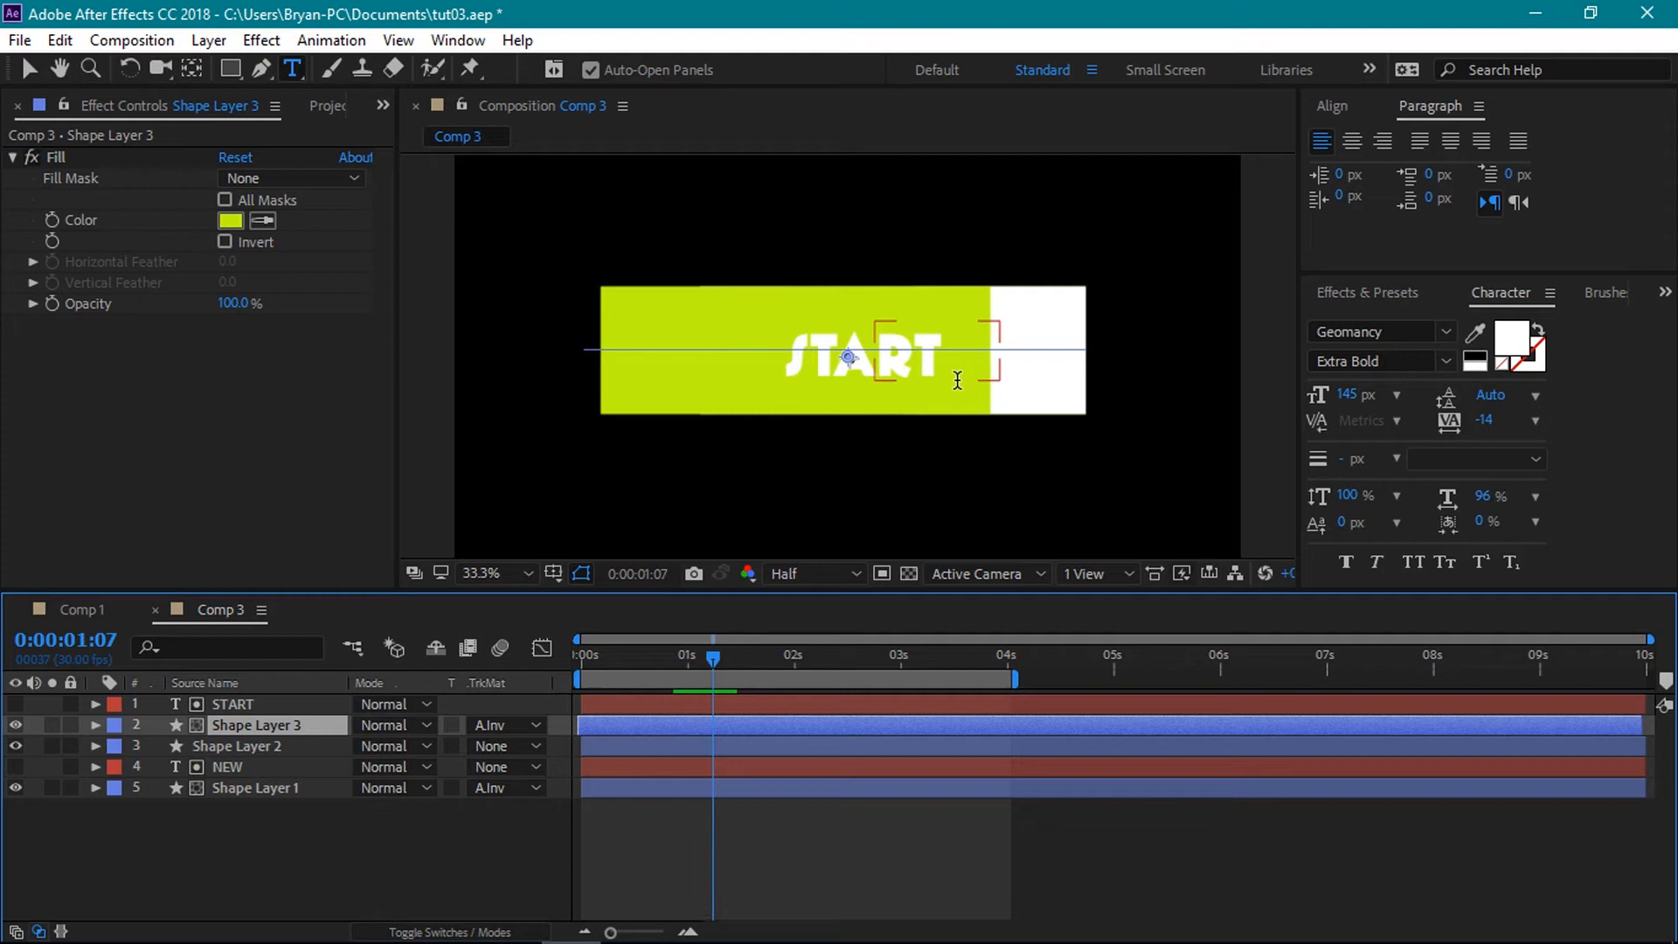
- Shift the START layer in the timeline so it begins at about 0:00:01:09, and check the wipe at 0:00:01:17
click(290, 699)
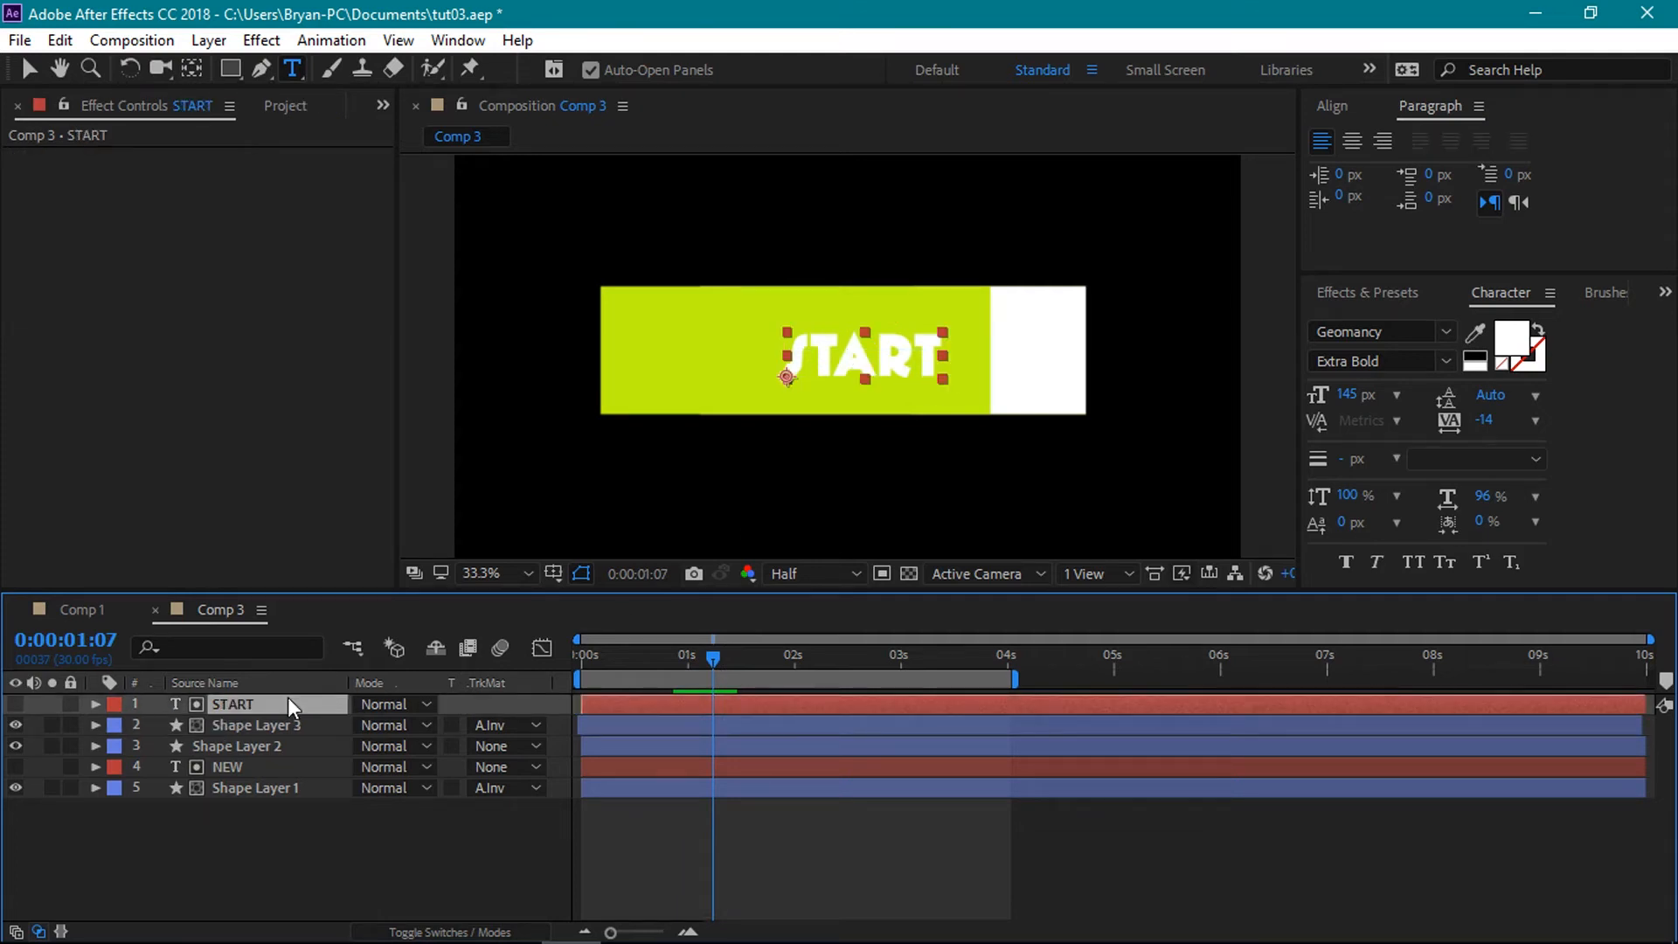
drag(629, 701, 652, 703)
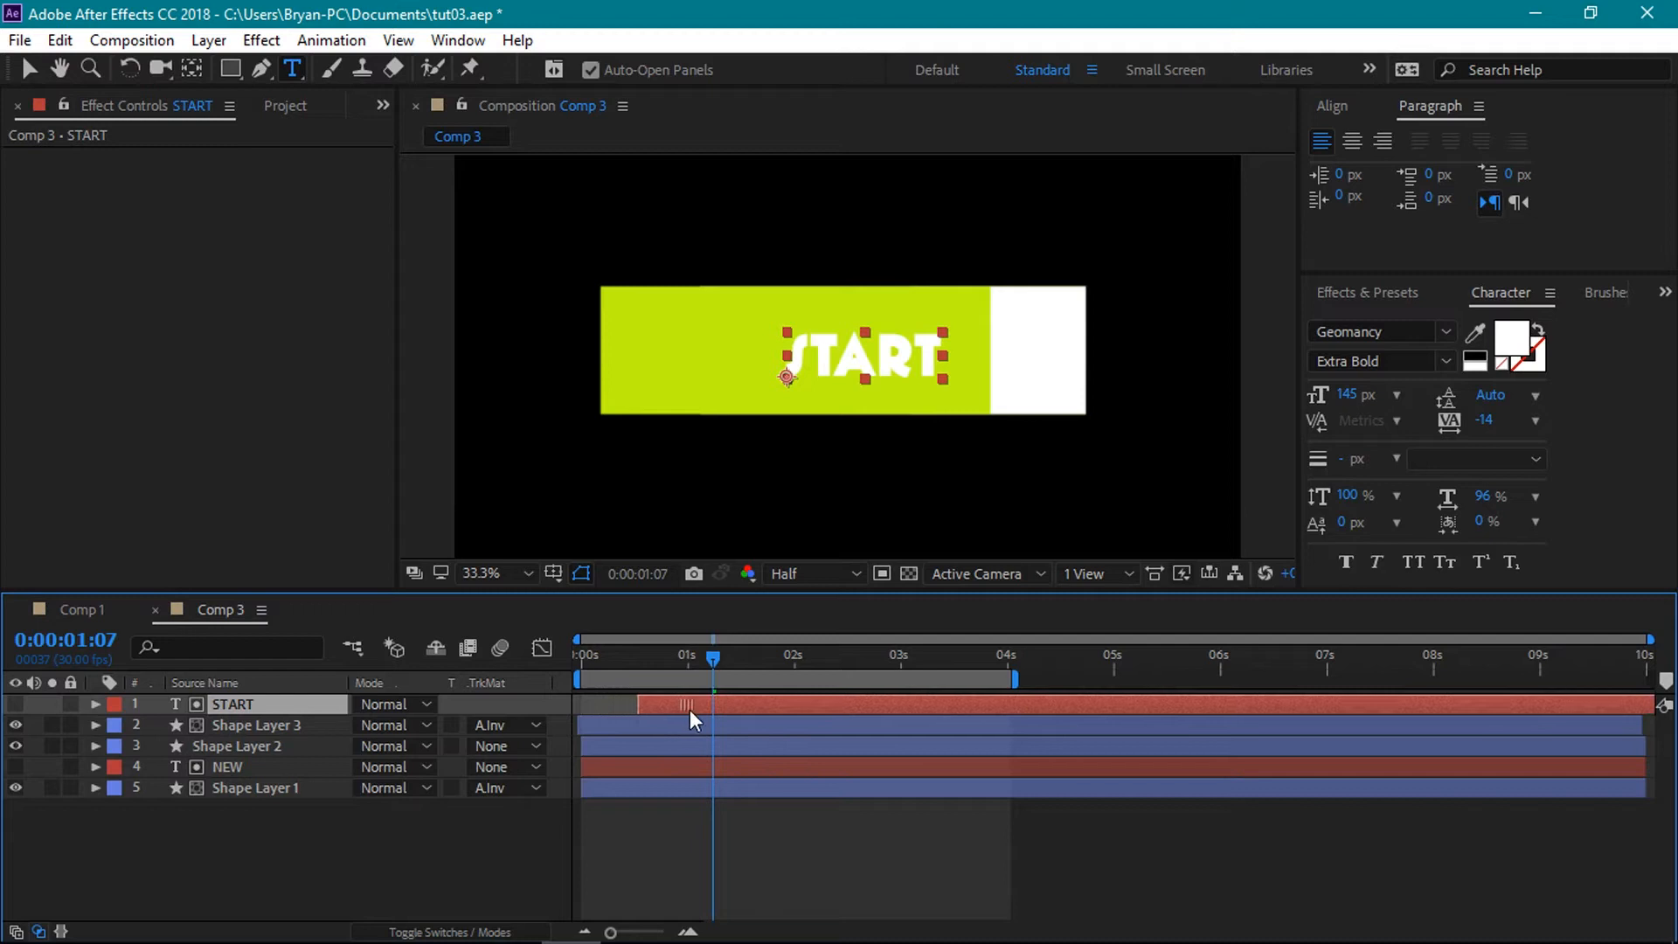
drag(758, 719, 762, 718)
drag(713, 658, 741, 699)
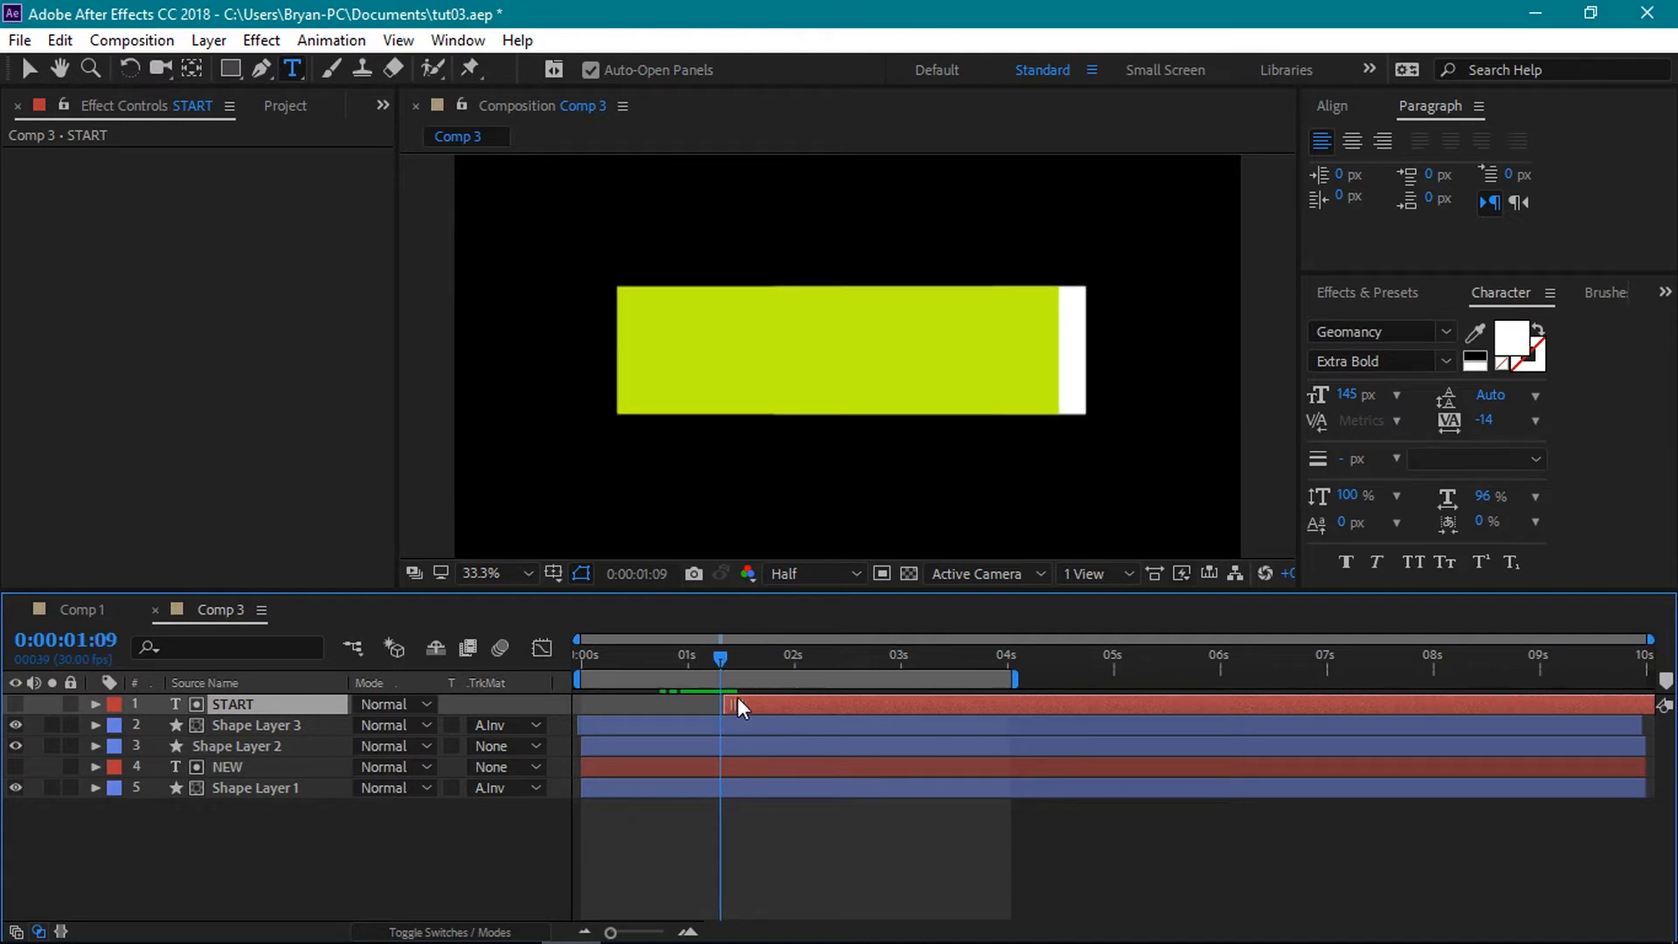
mouse_move(722, 655)
mouse_down()
mouse_move(700, 657)
mouse_move(762, 664)
mouse_move(711, 659)
mouse_move(747, 668)
mouse_up()
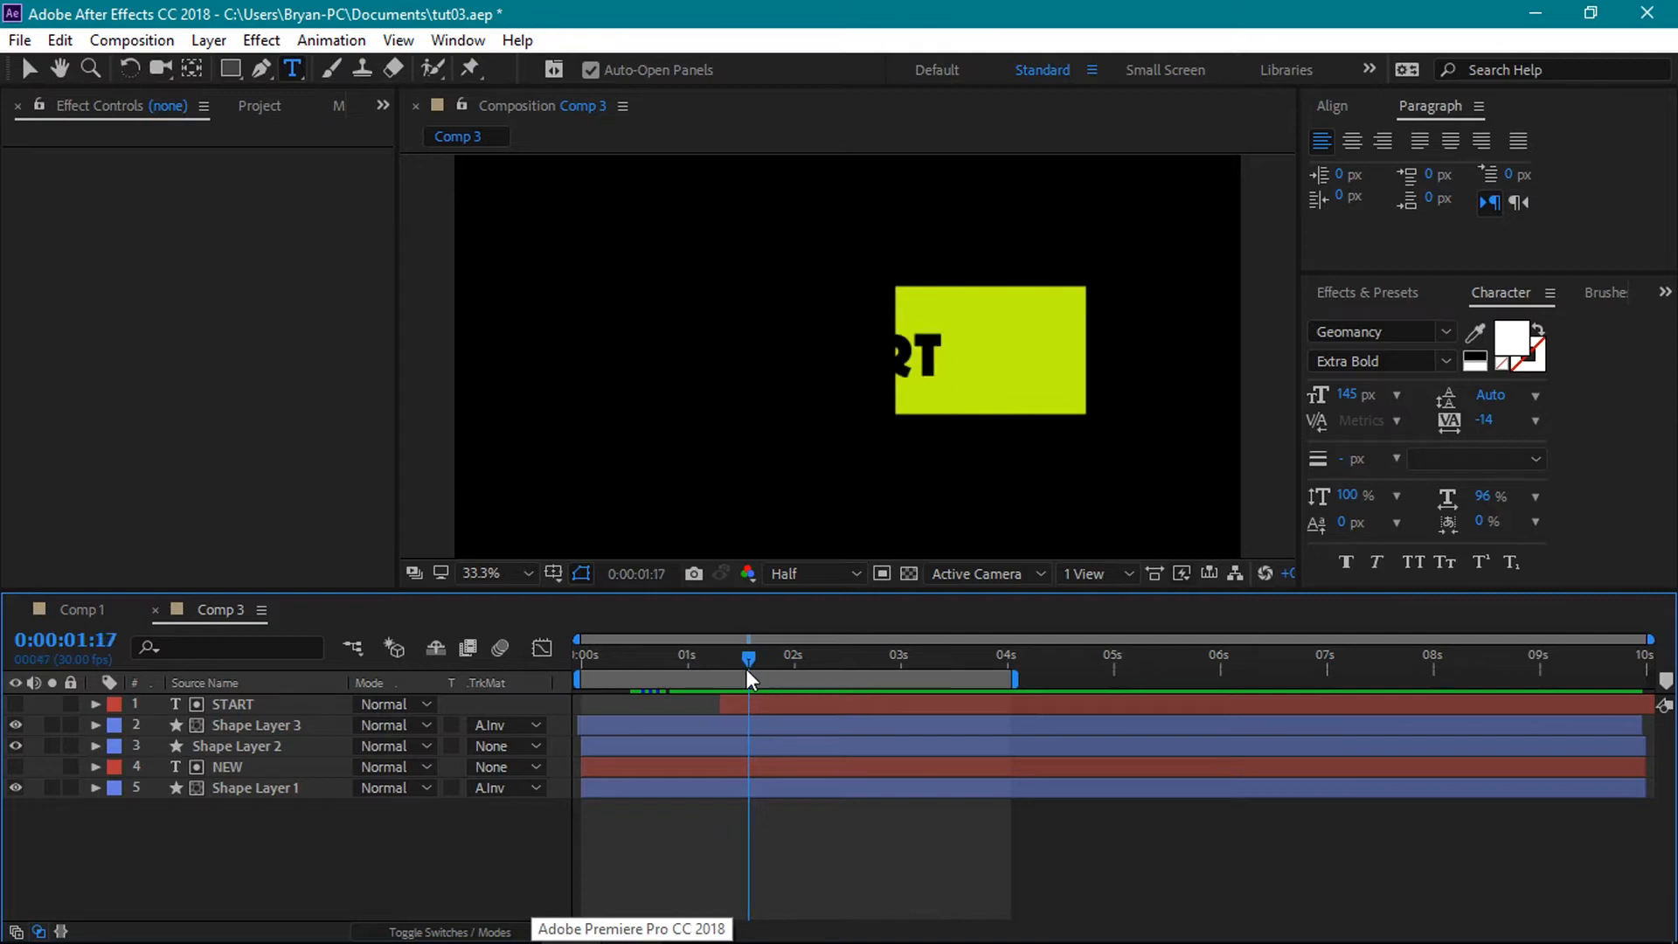
- Adjust the START layer's Position to nudge the text slightly to the left
click(323, 704)
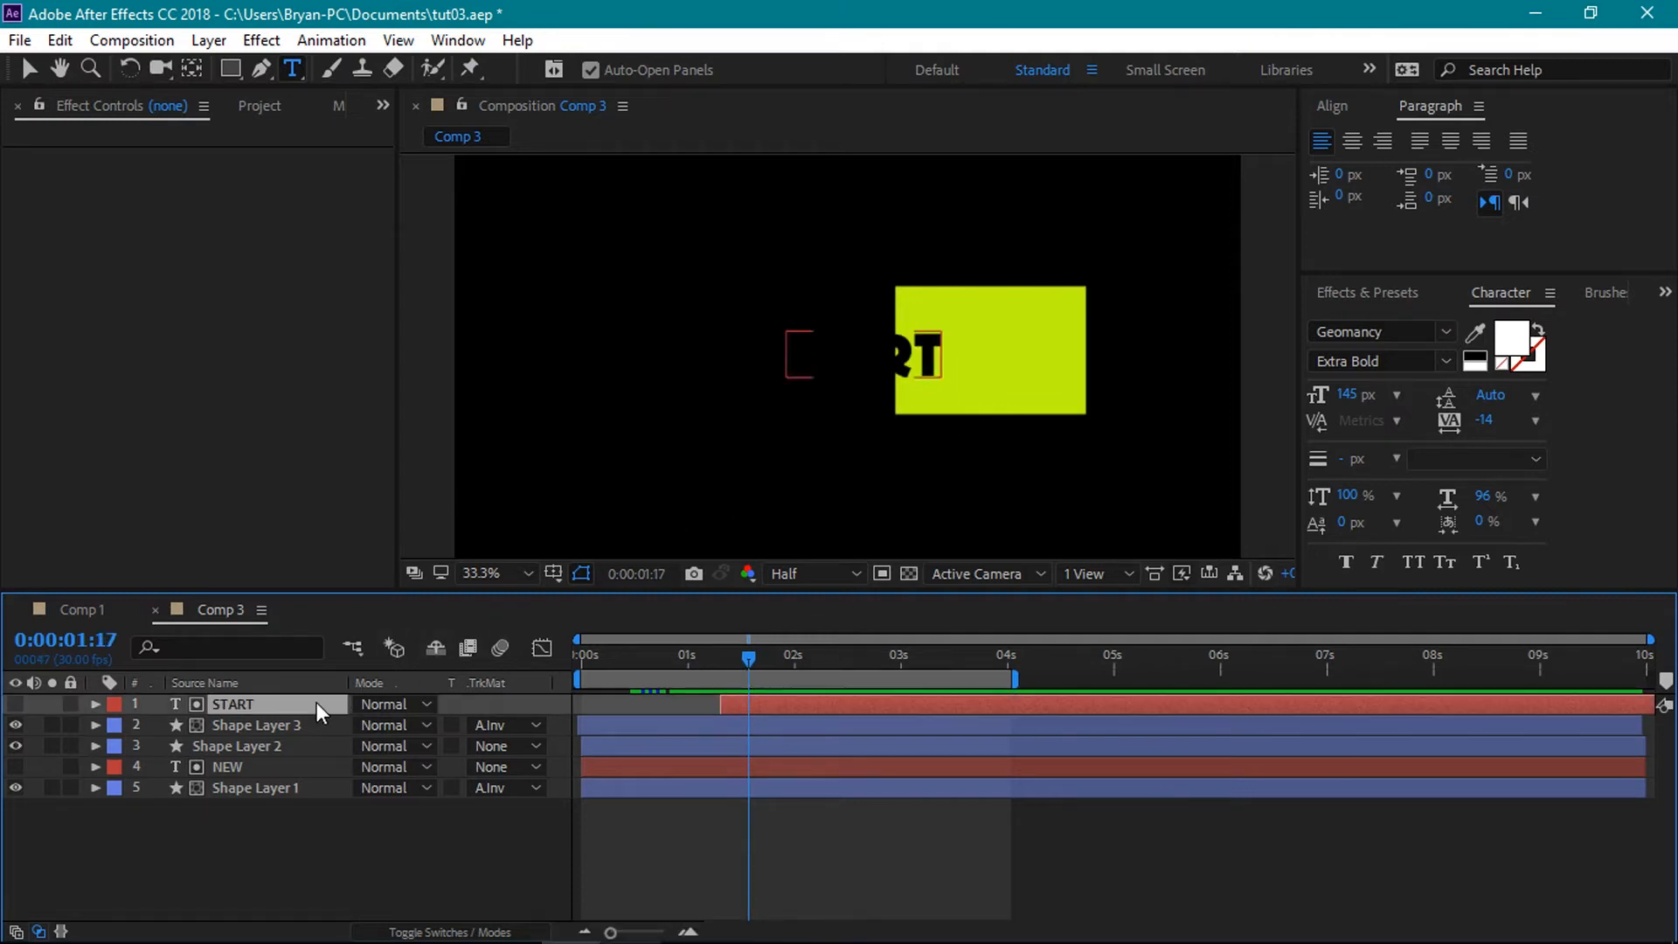
key(p)
drag(366, 722, 325, 717)
mouse_move(752, 660)
mouse_down()
mouse_move(722, 655)
mouse_move(766, 662)
mouse_up()
click(97, 705)
- At 0:00:01:22, create a new 78 px text layer reading "ROBOFX TUTORIALS" in the upper part of the frame
click(528, 574)
click(544, 357)
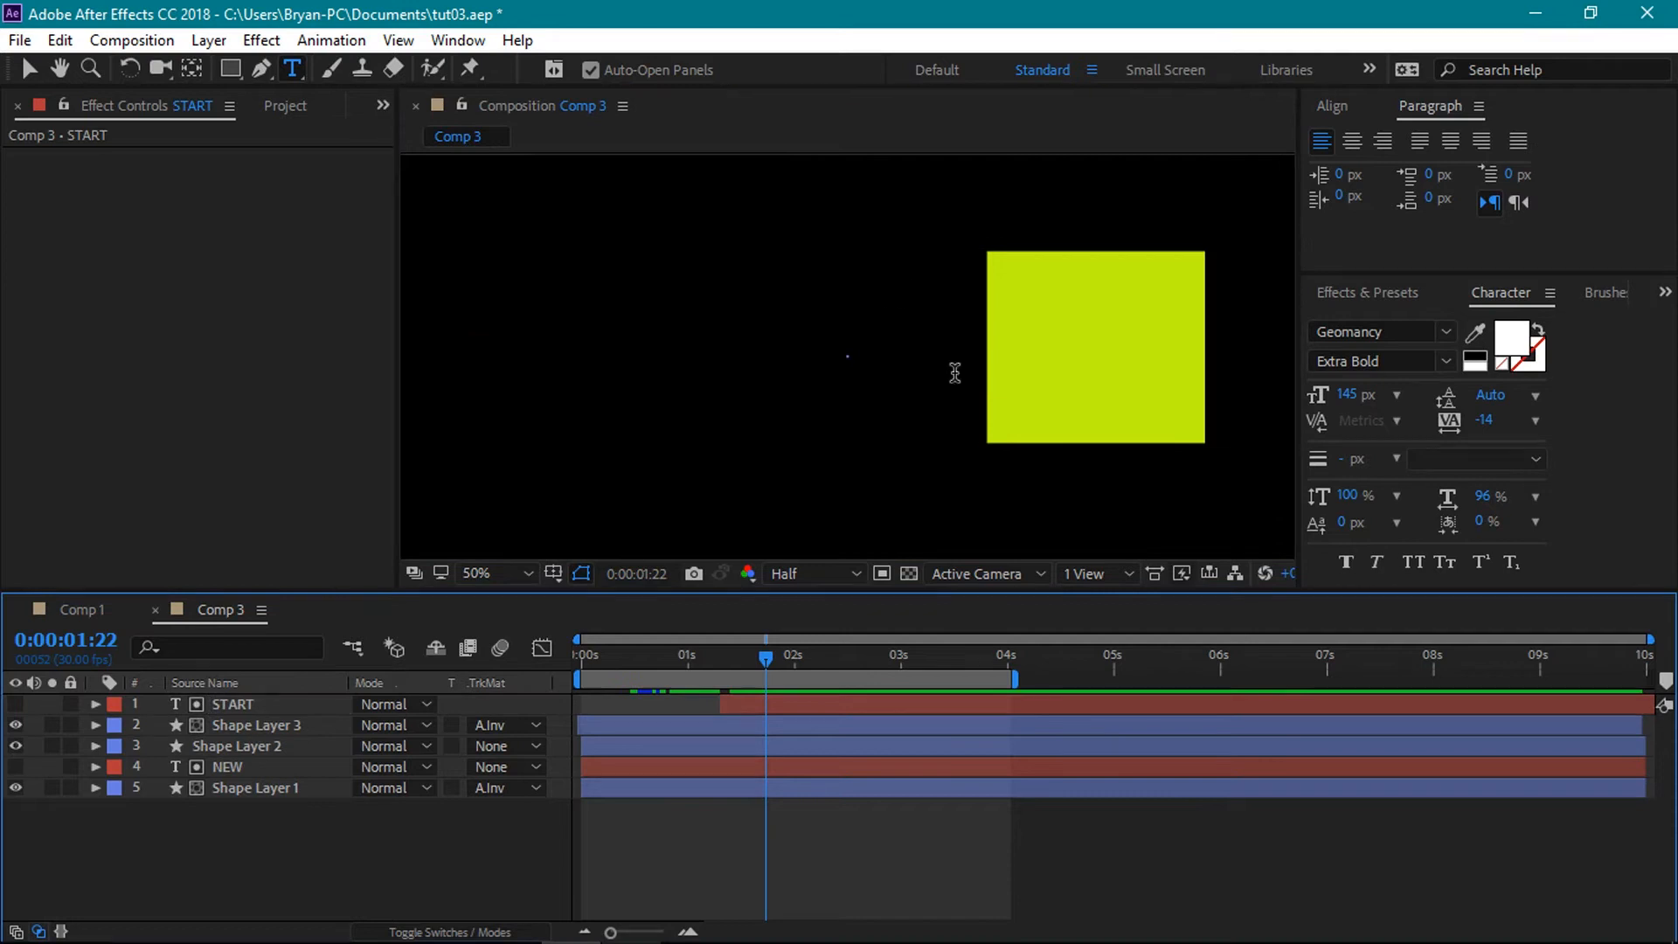
click(708, 271)
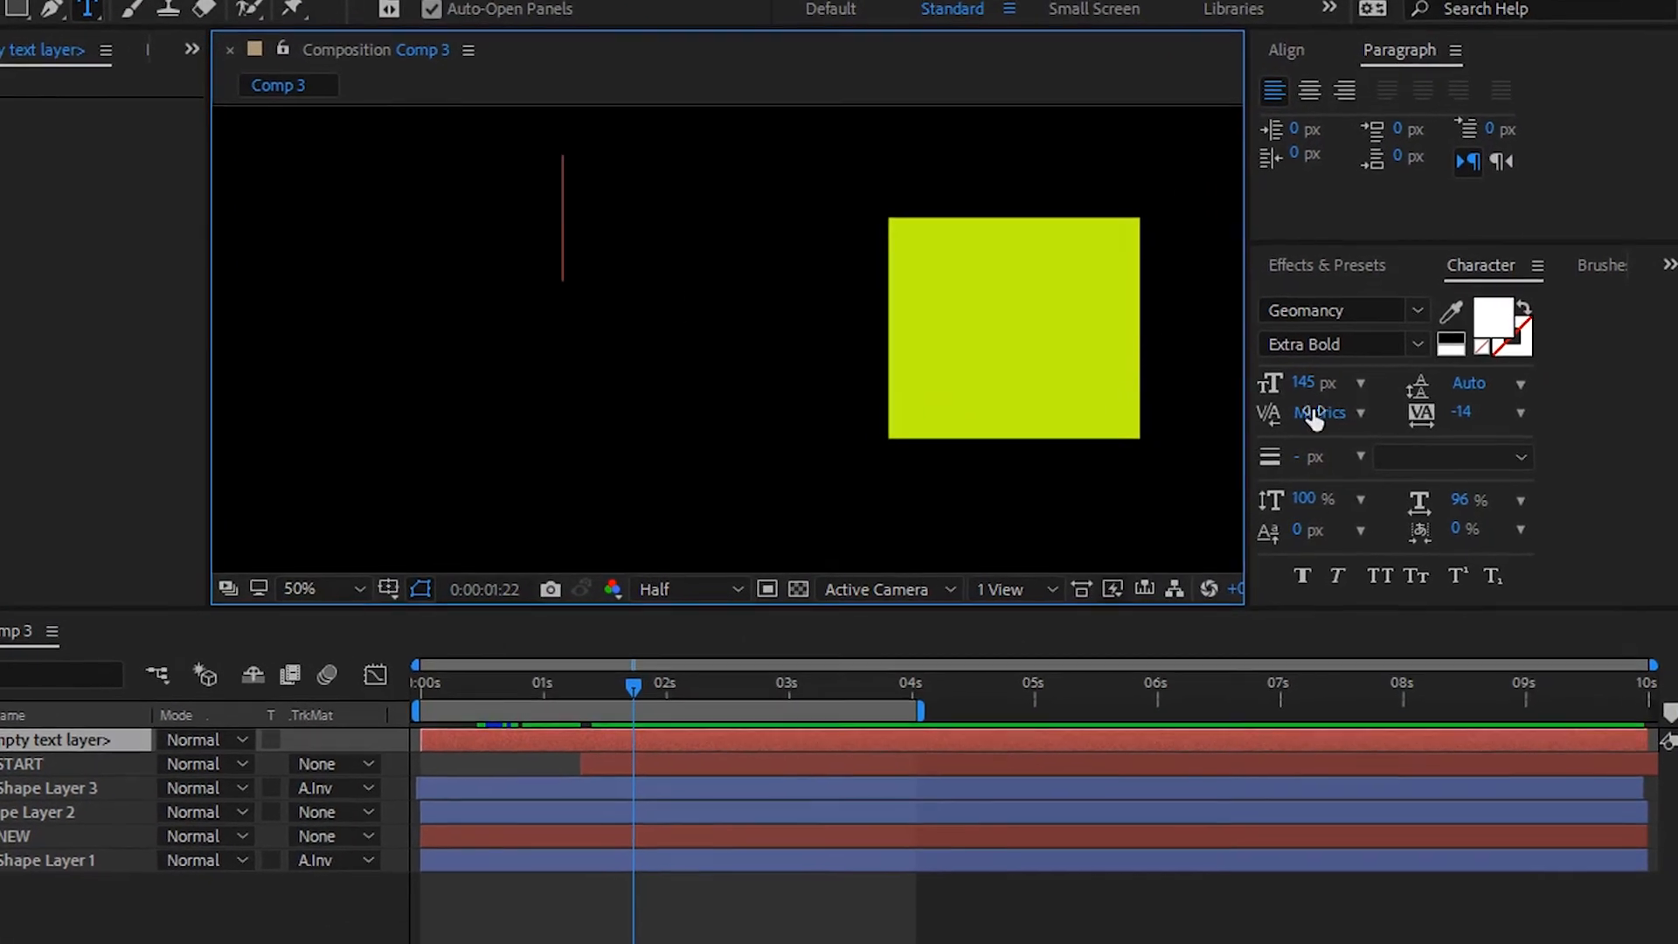
click(1312, 385)
text(78)
key(Return)
text(ROBOFX T)
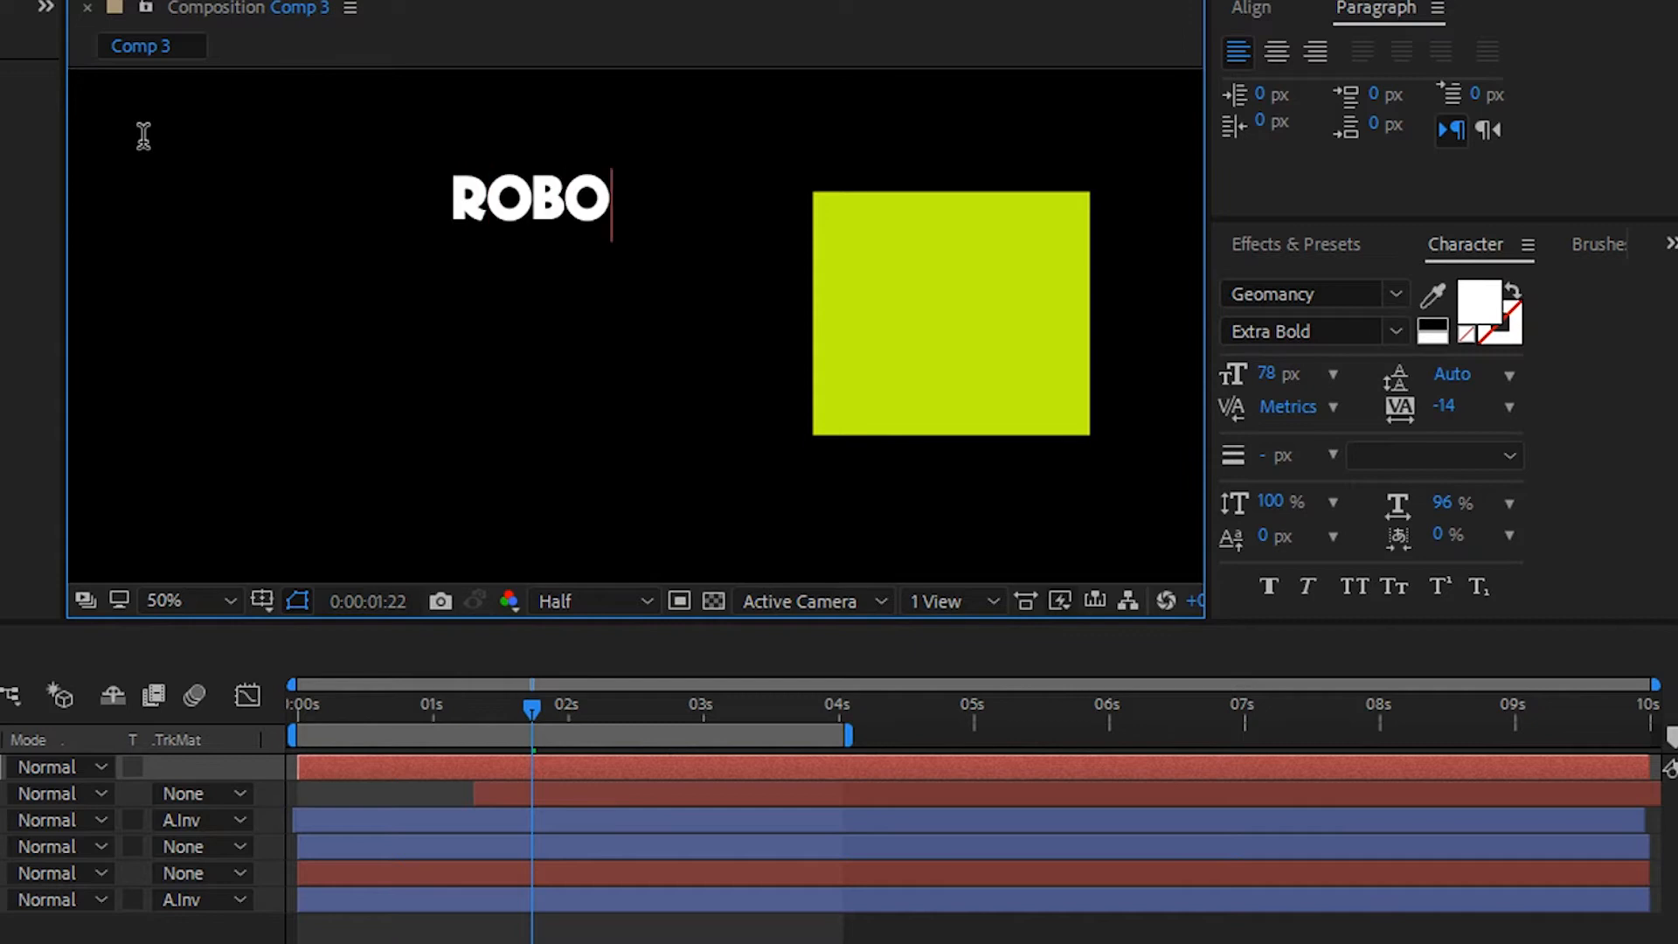
text(UTORIALS)
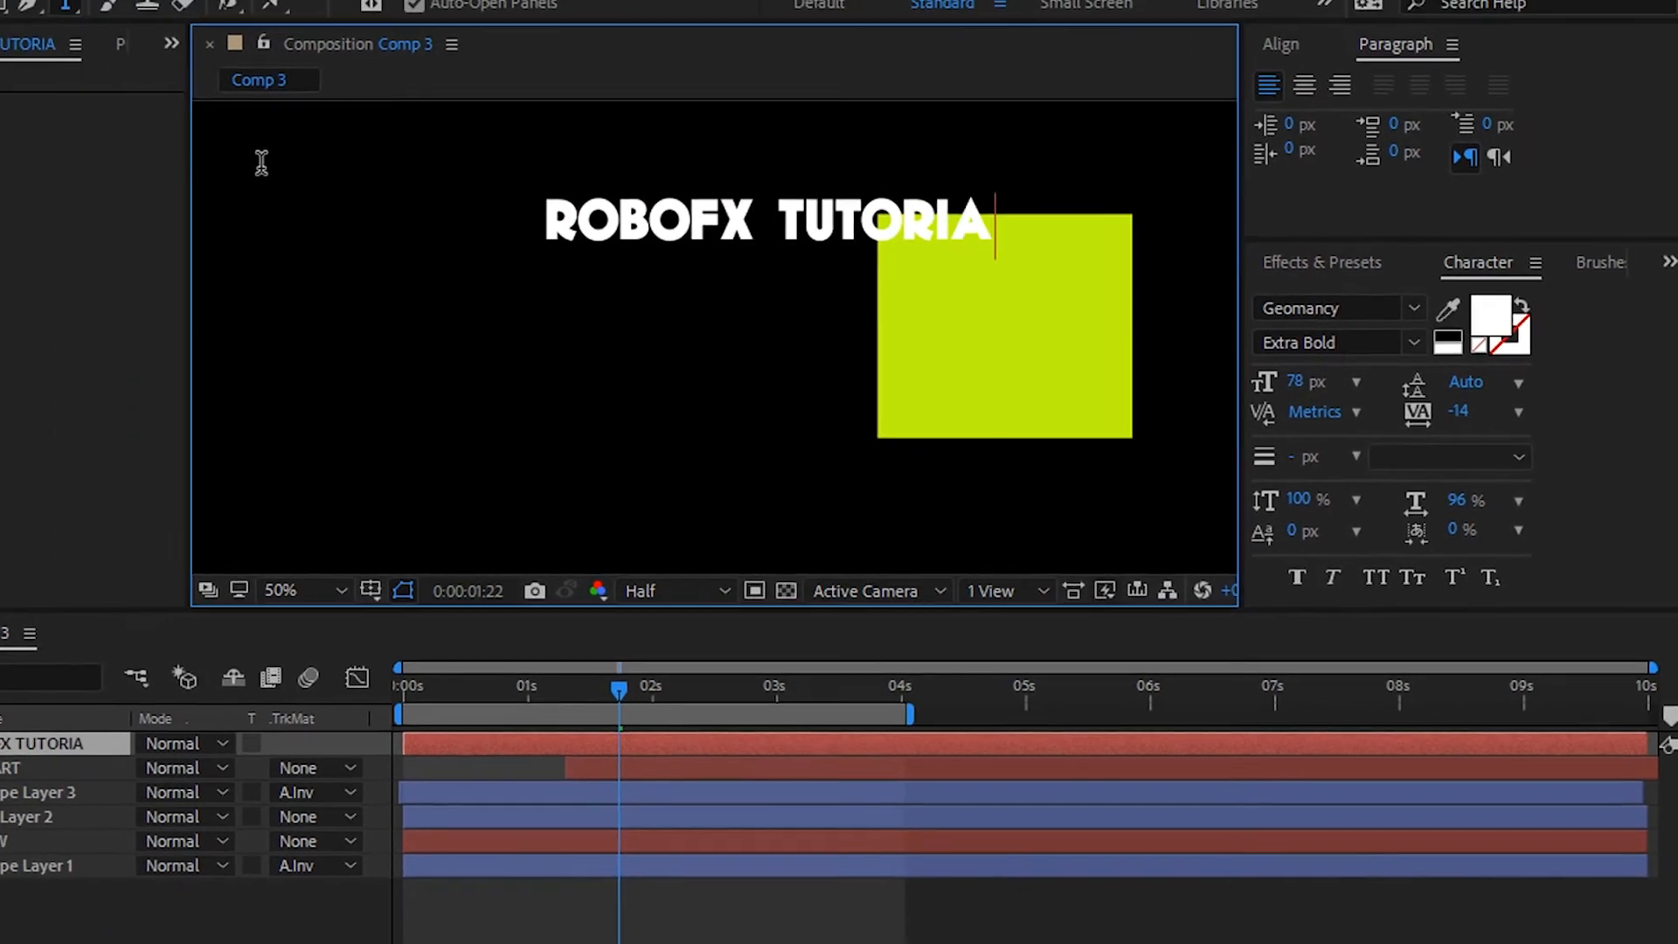
- Set the ROBOFX TUTORIALS text to Gotham Medium Regular and move it clear of the green block, to its left
drag(1043, 248, 610, 238)
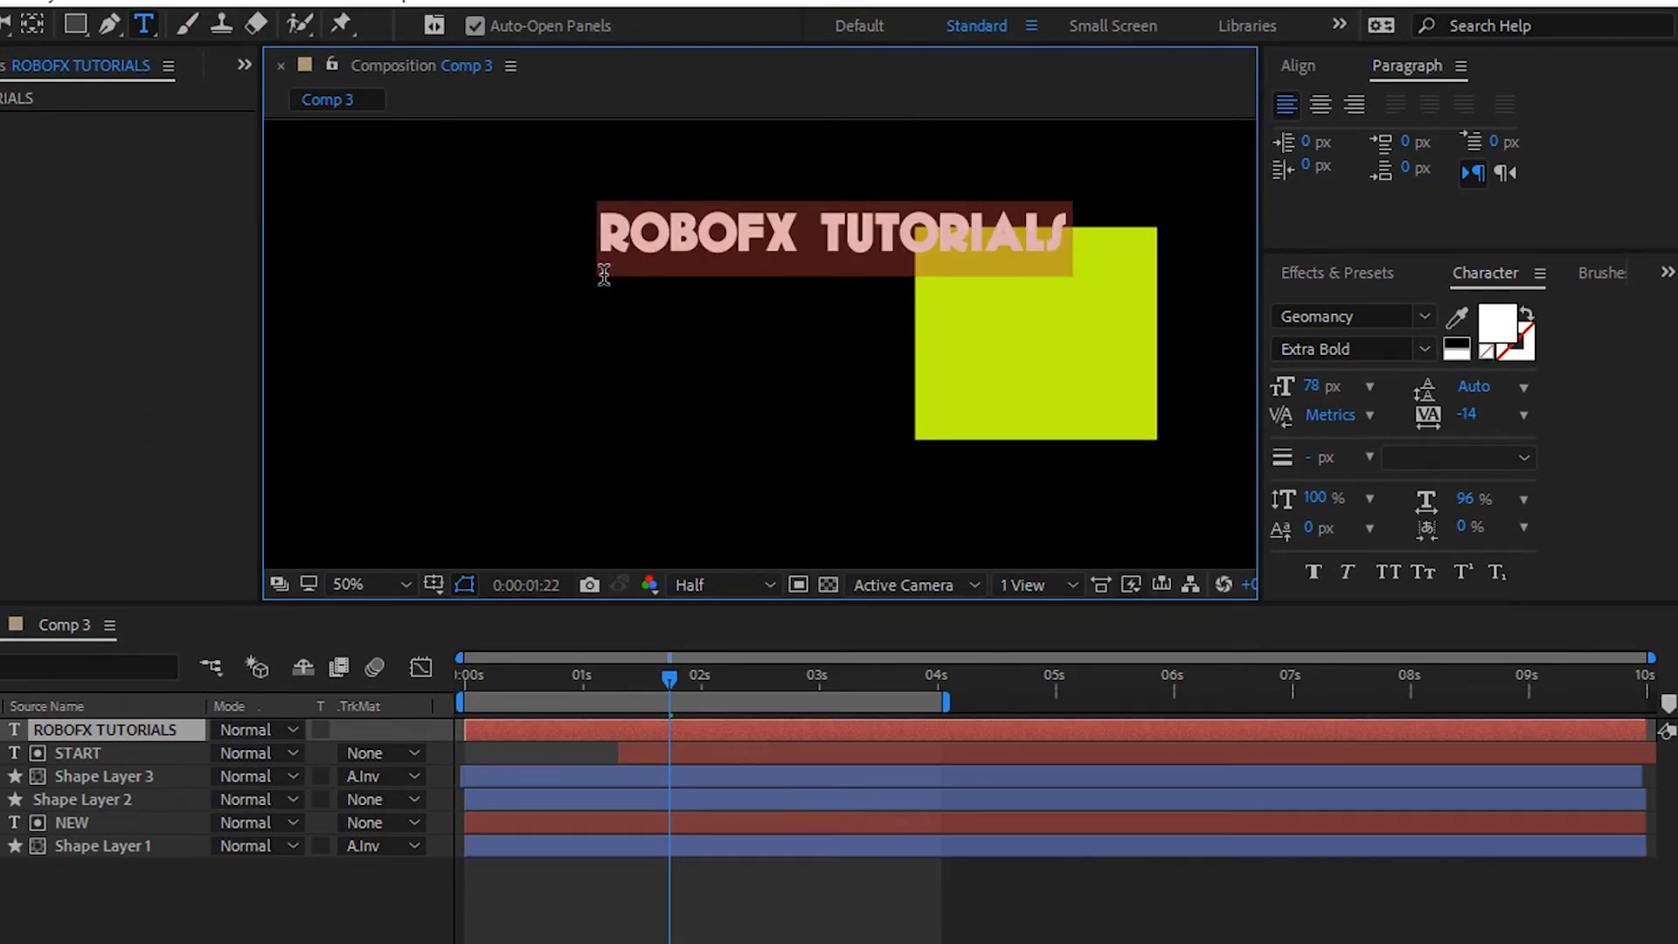
click(1430, 318)
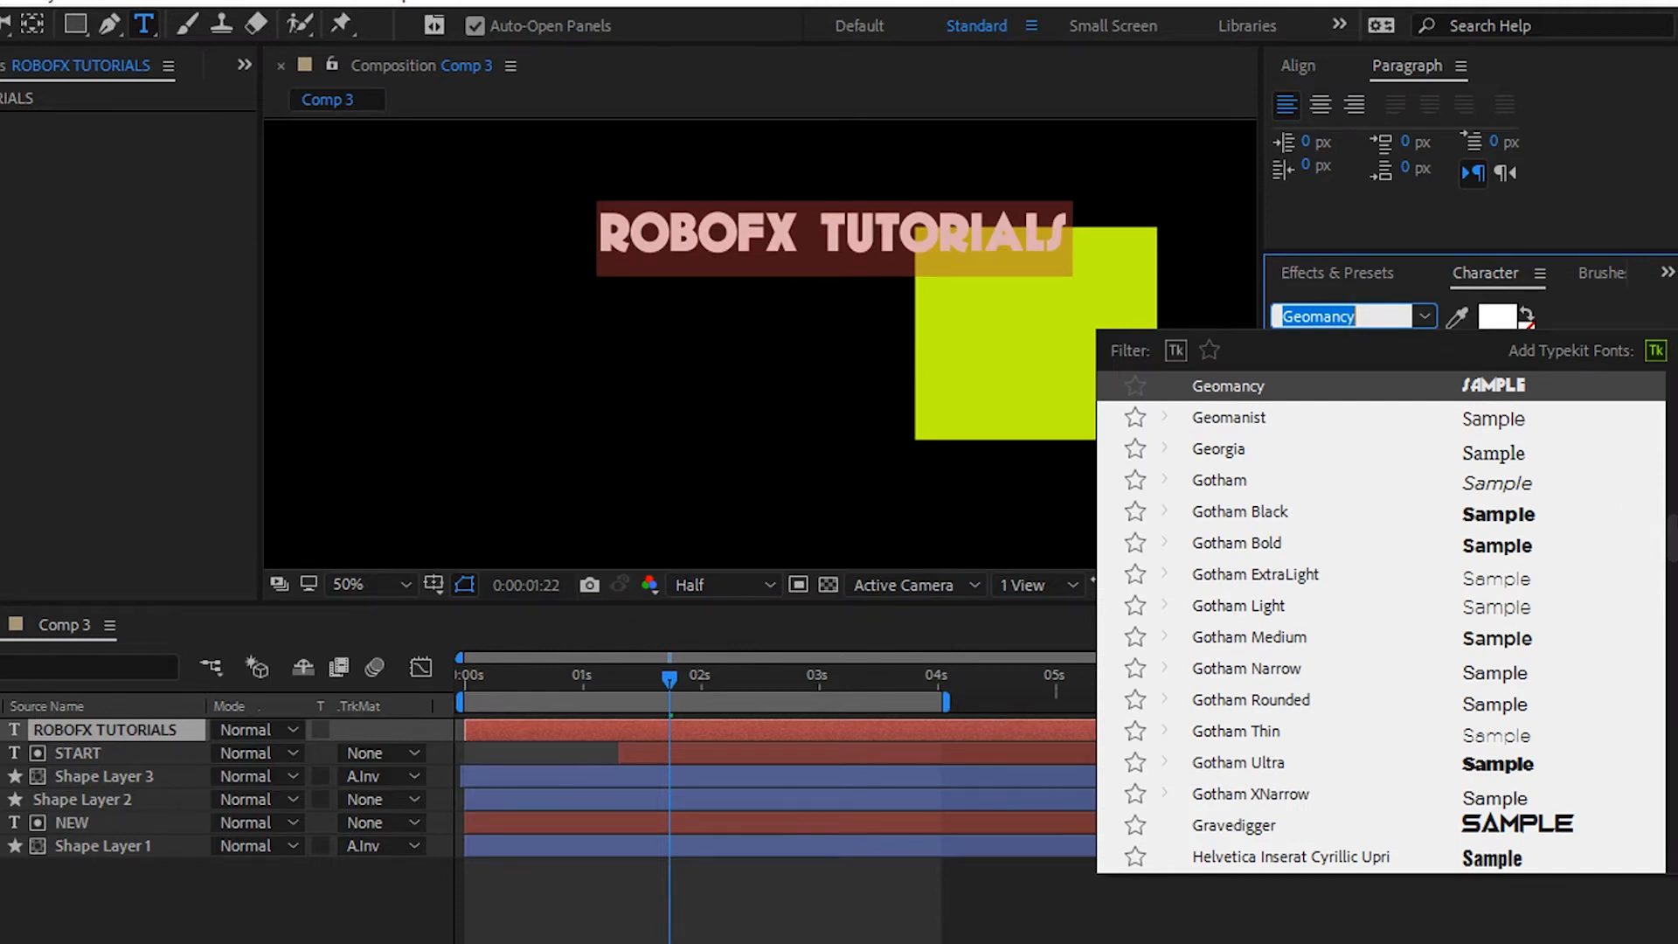
click(1274, 638)
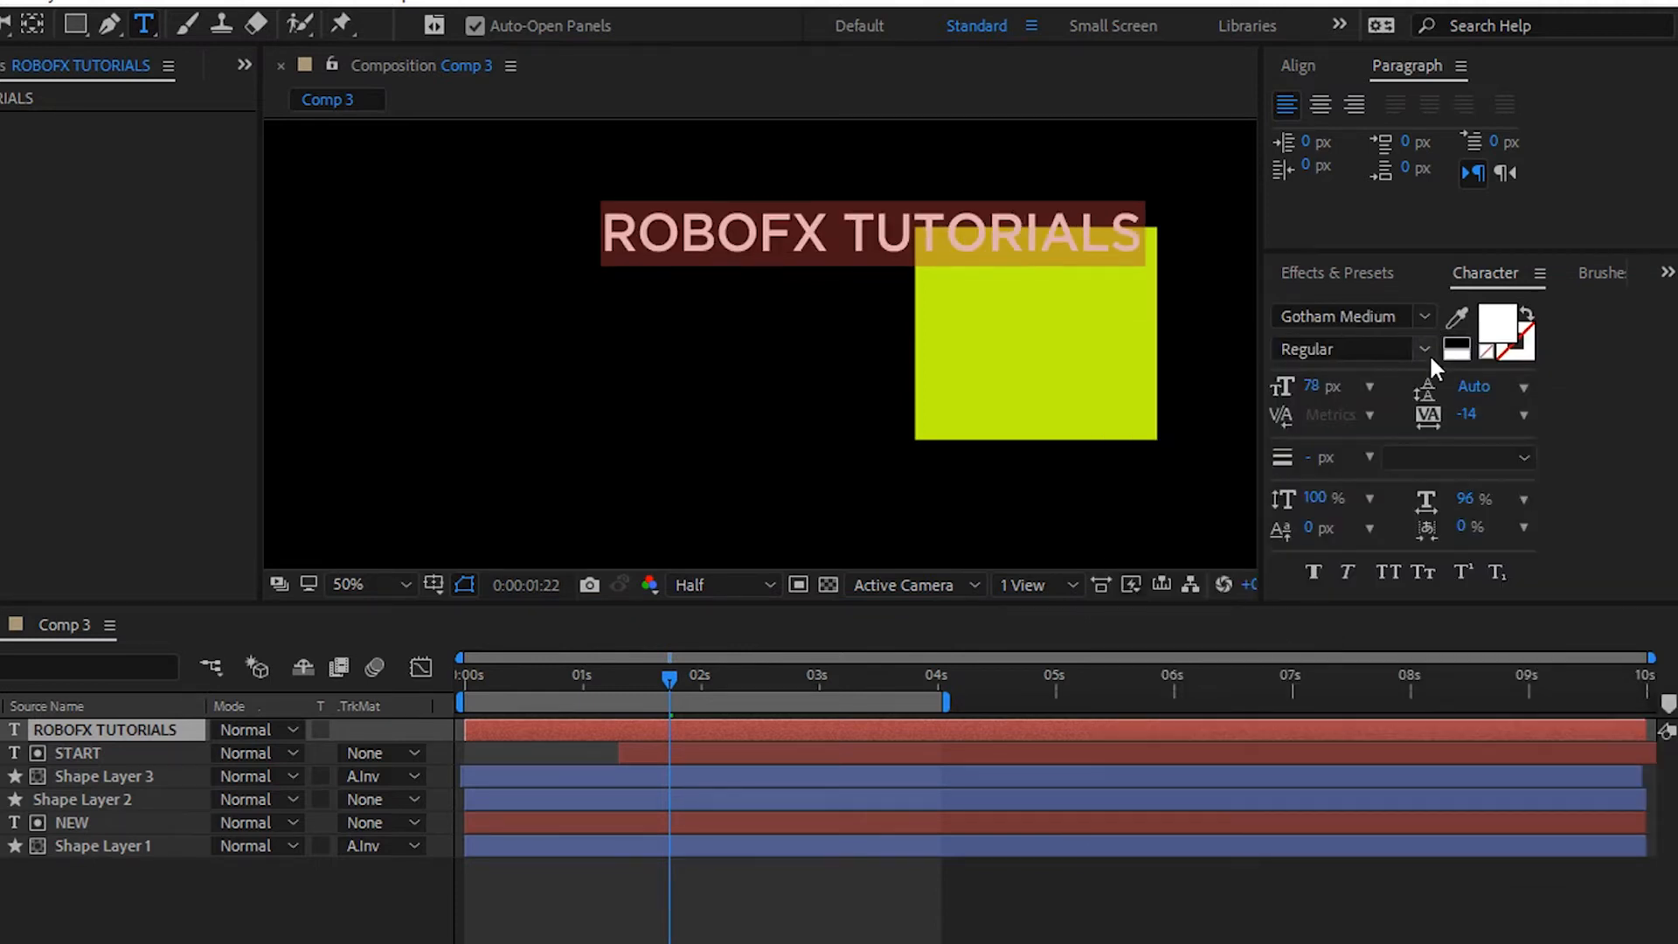
drag(842, 329, 587, 366)
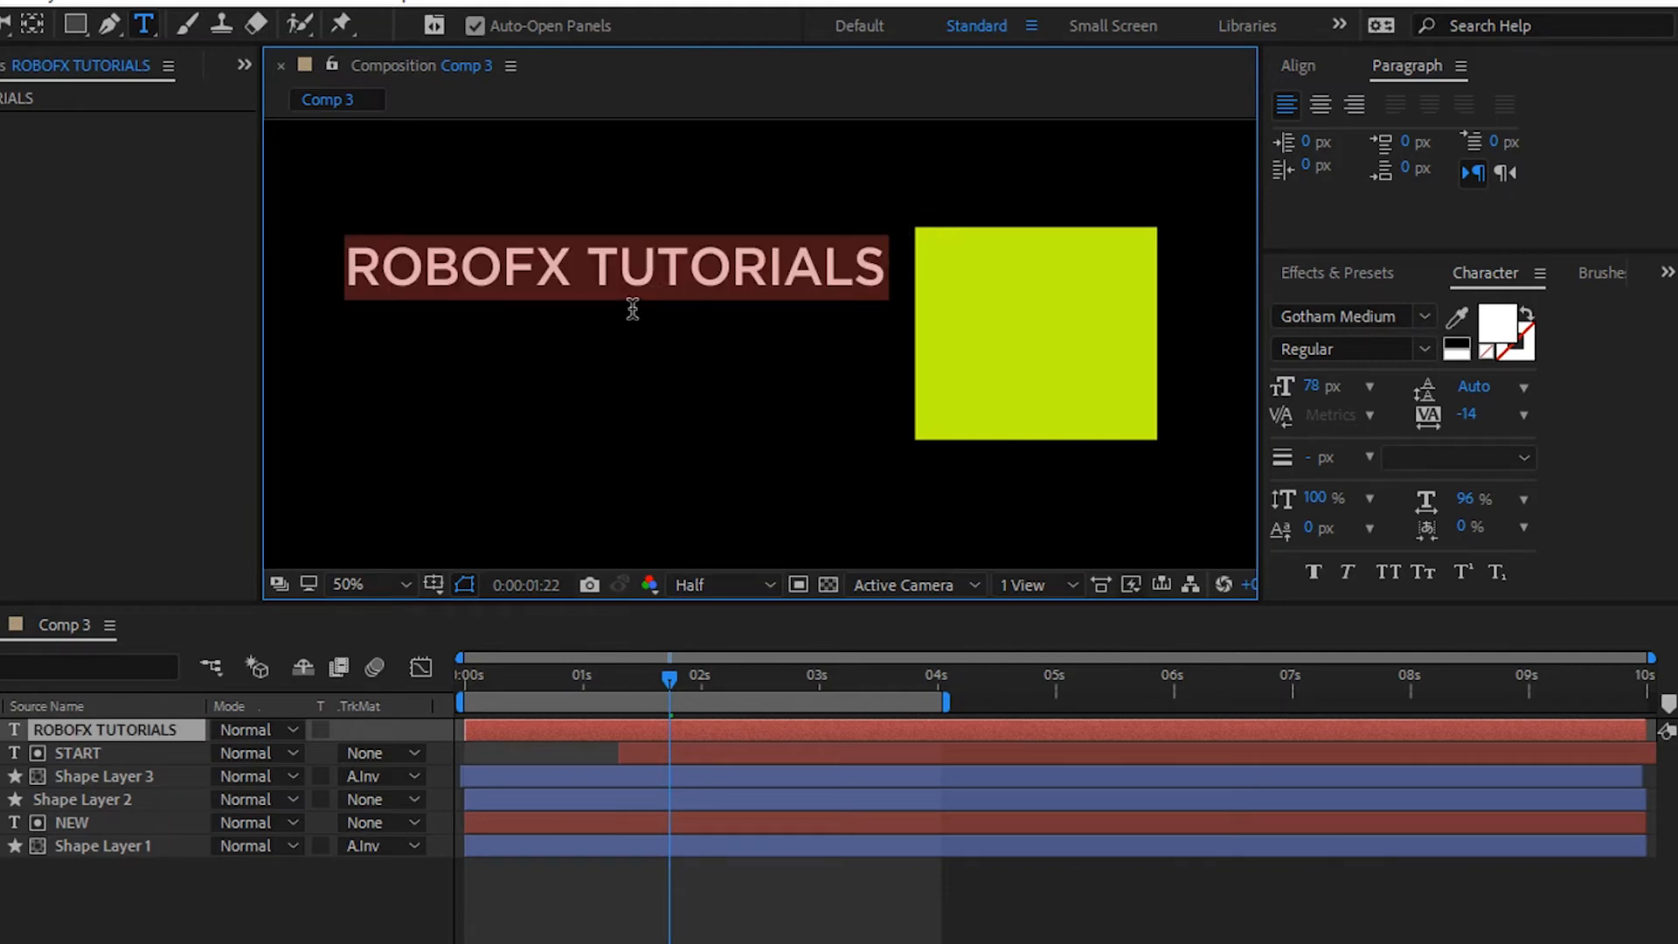
- Set the ROBOFX TUTORIALS tracking to -144 and place the text close beside the green block's left edge
click(1468, 416)
text(-144)
key(Return)
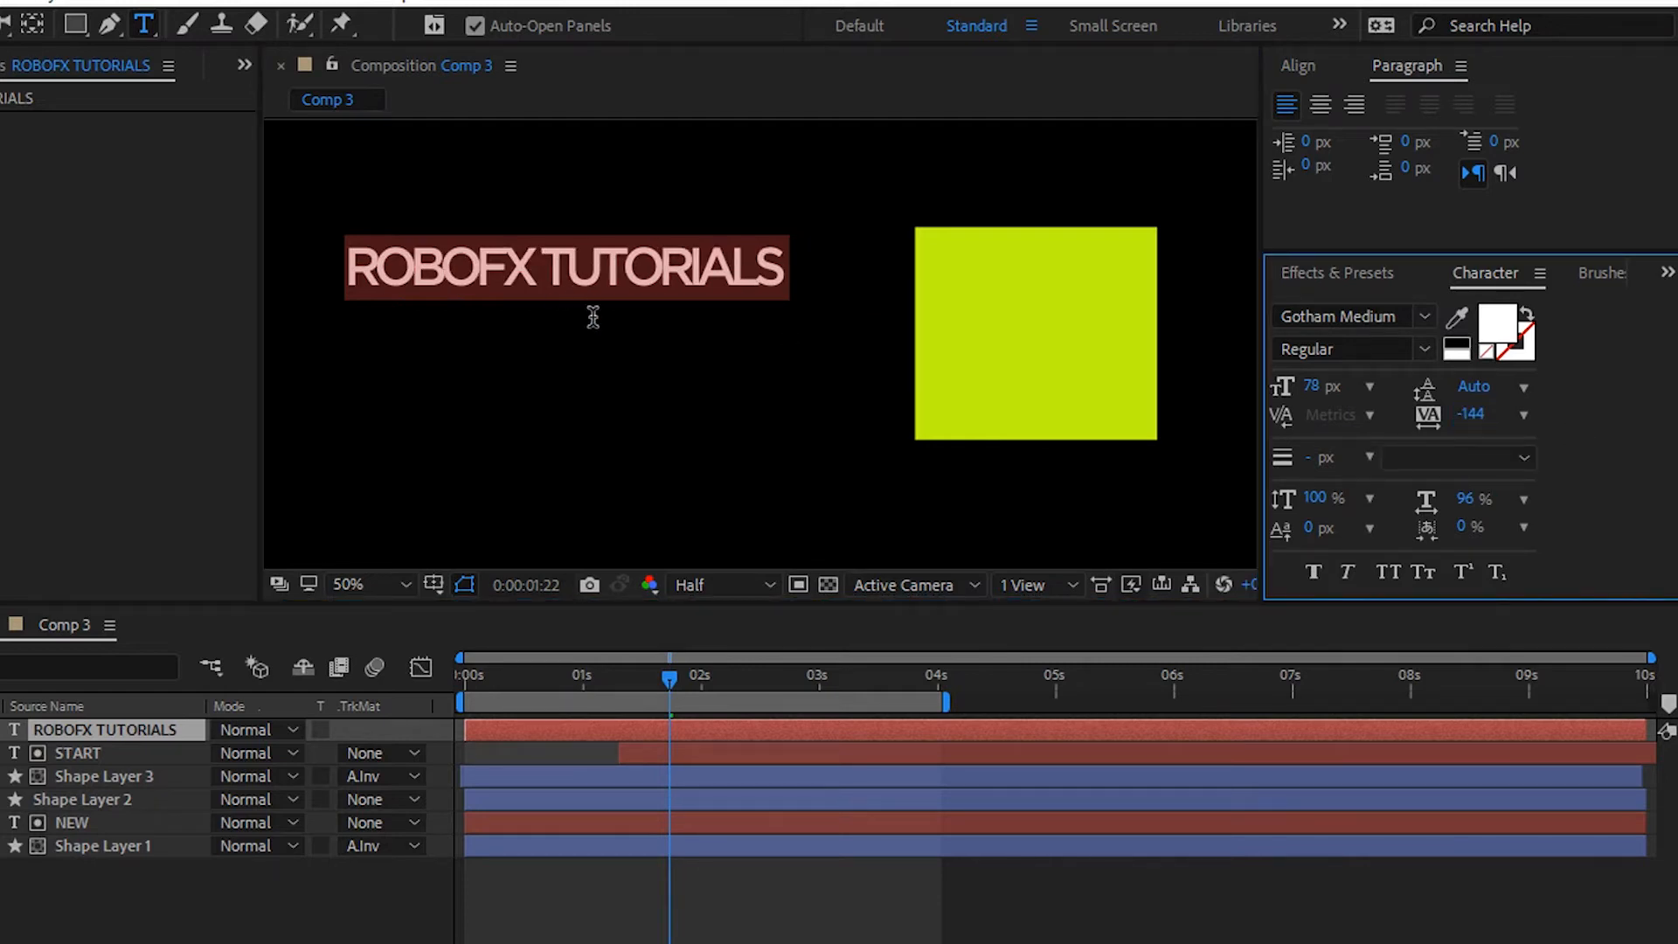
drag(645, 401, 716, 408)
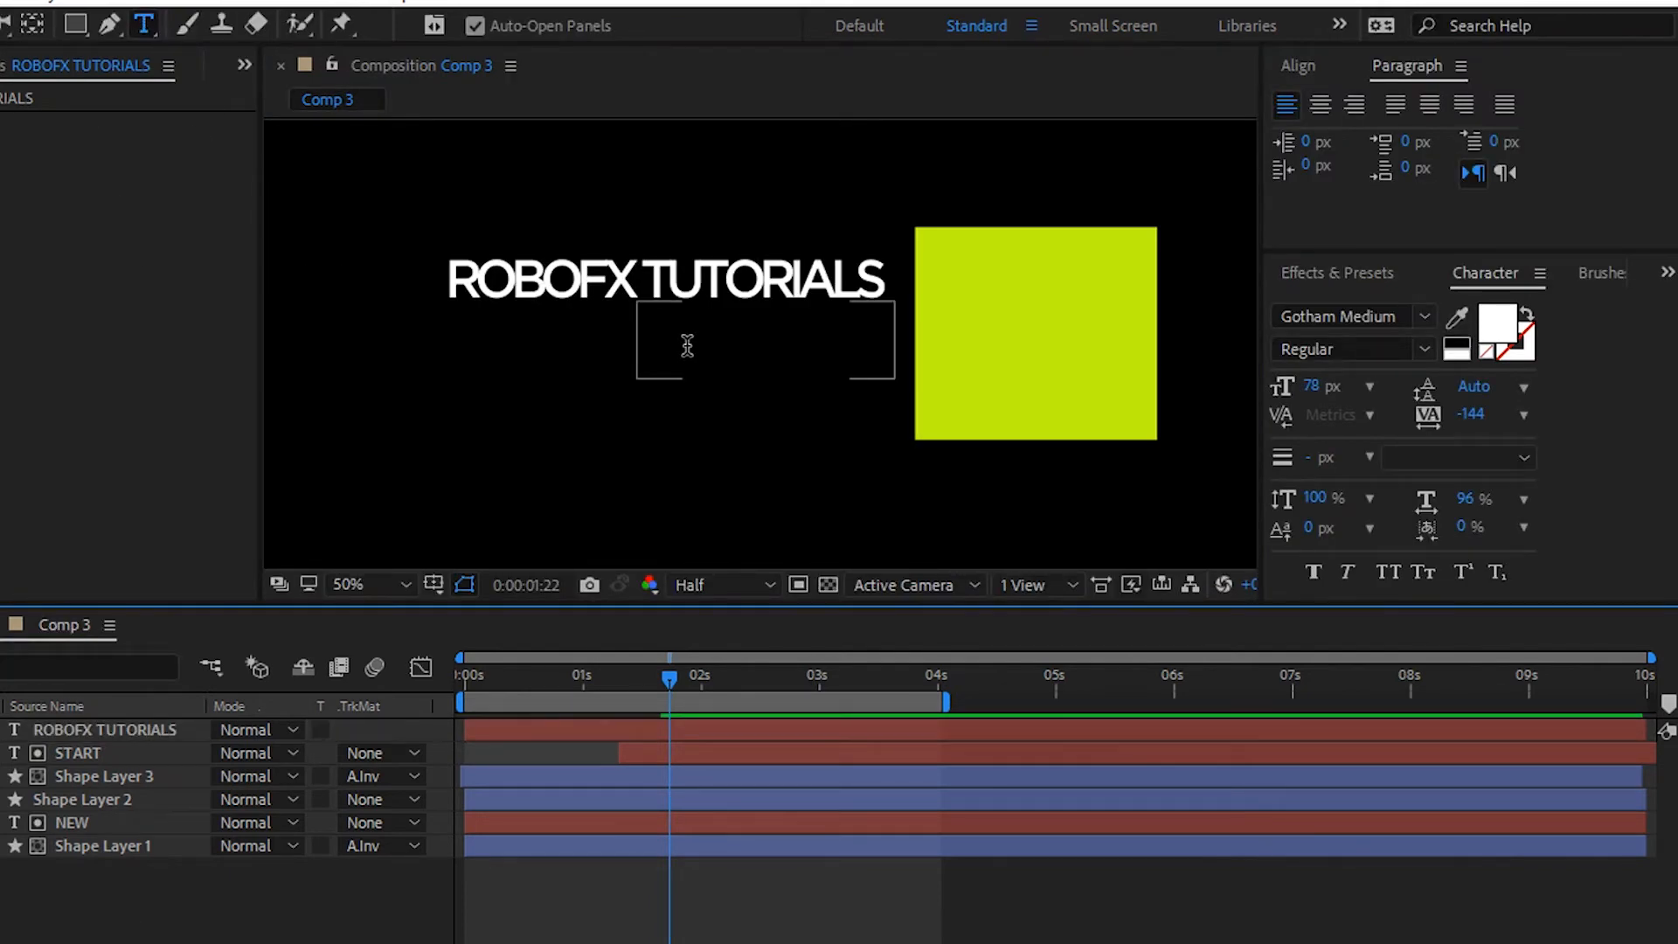
click(687, 347)
text(EVER)
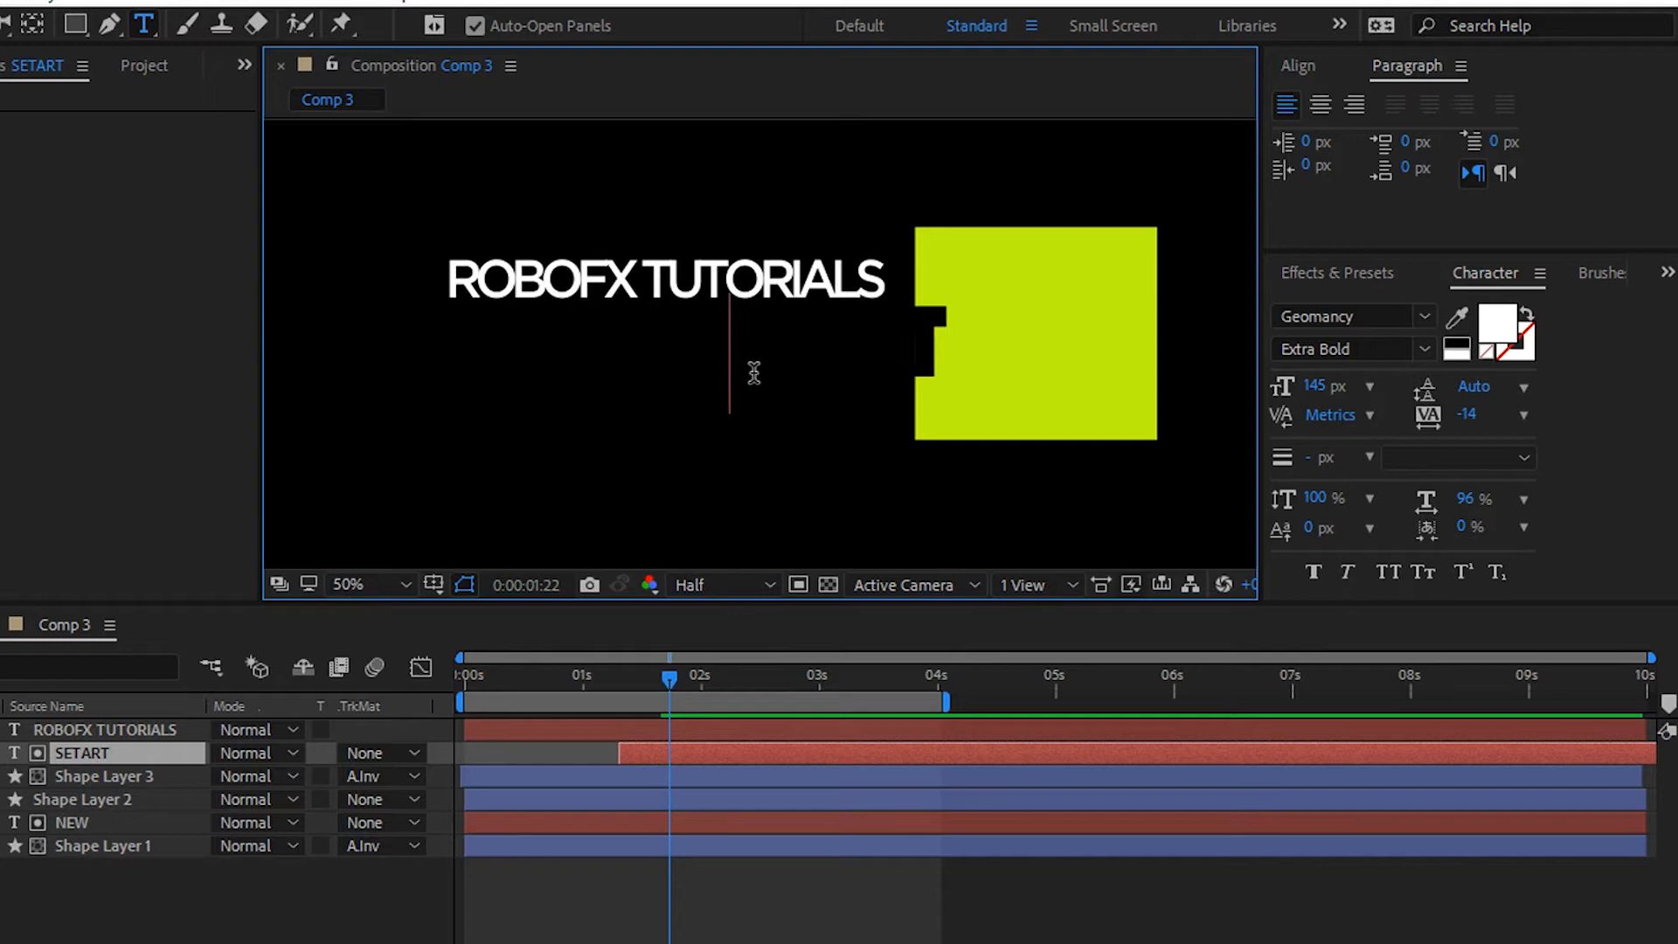
key(BackSpace)
key(BackSpace)
key(BackSpace)
key(BackSpace)
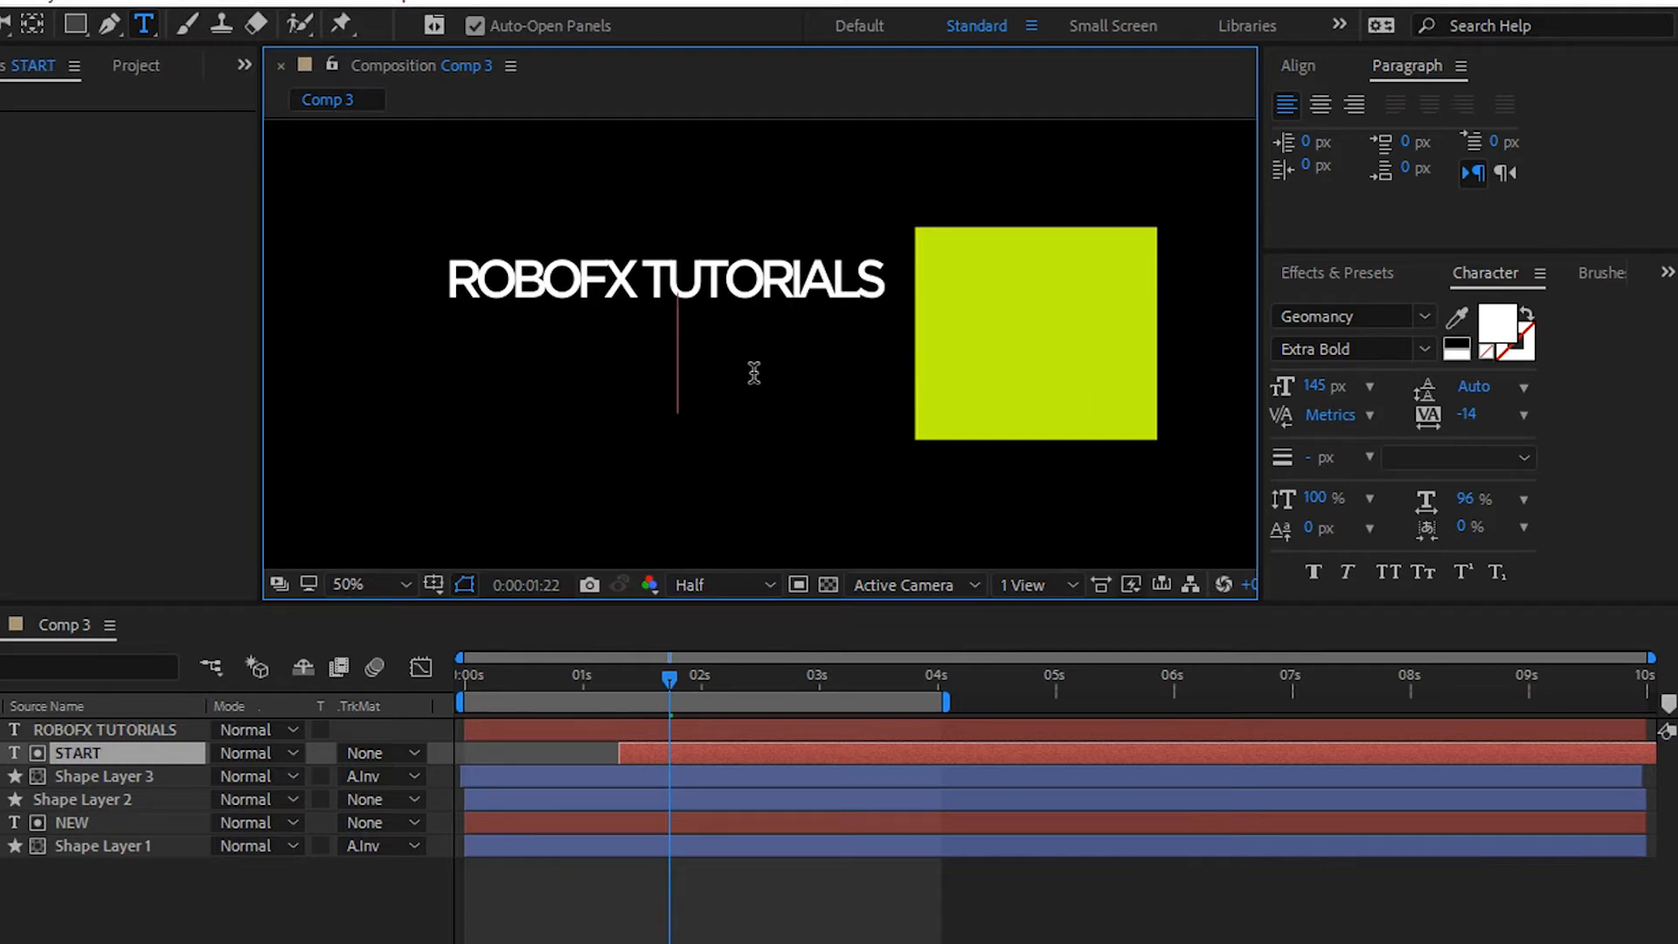
click(87, 885)
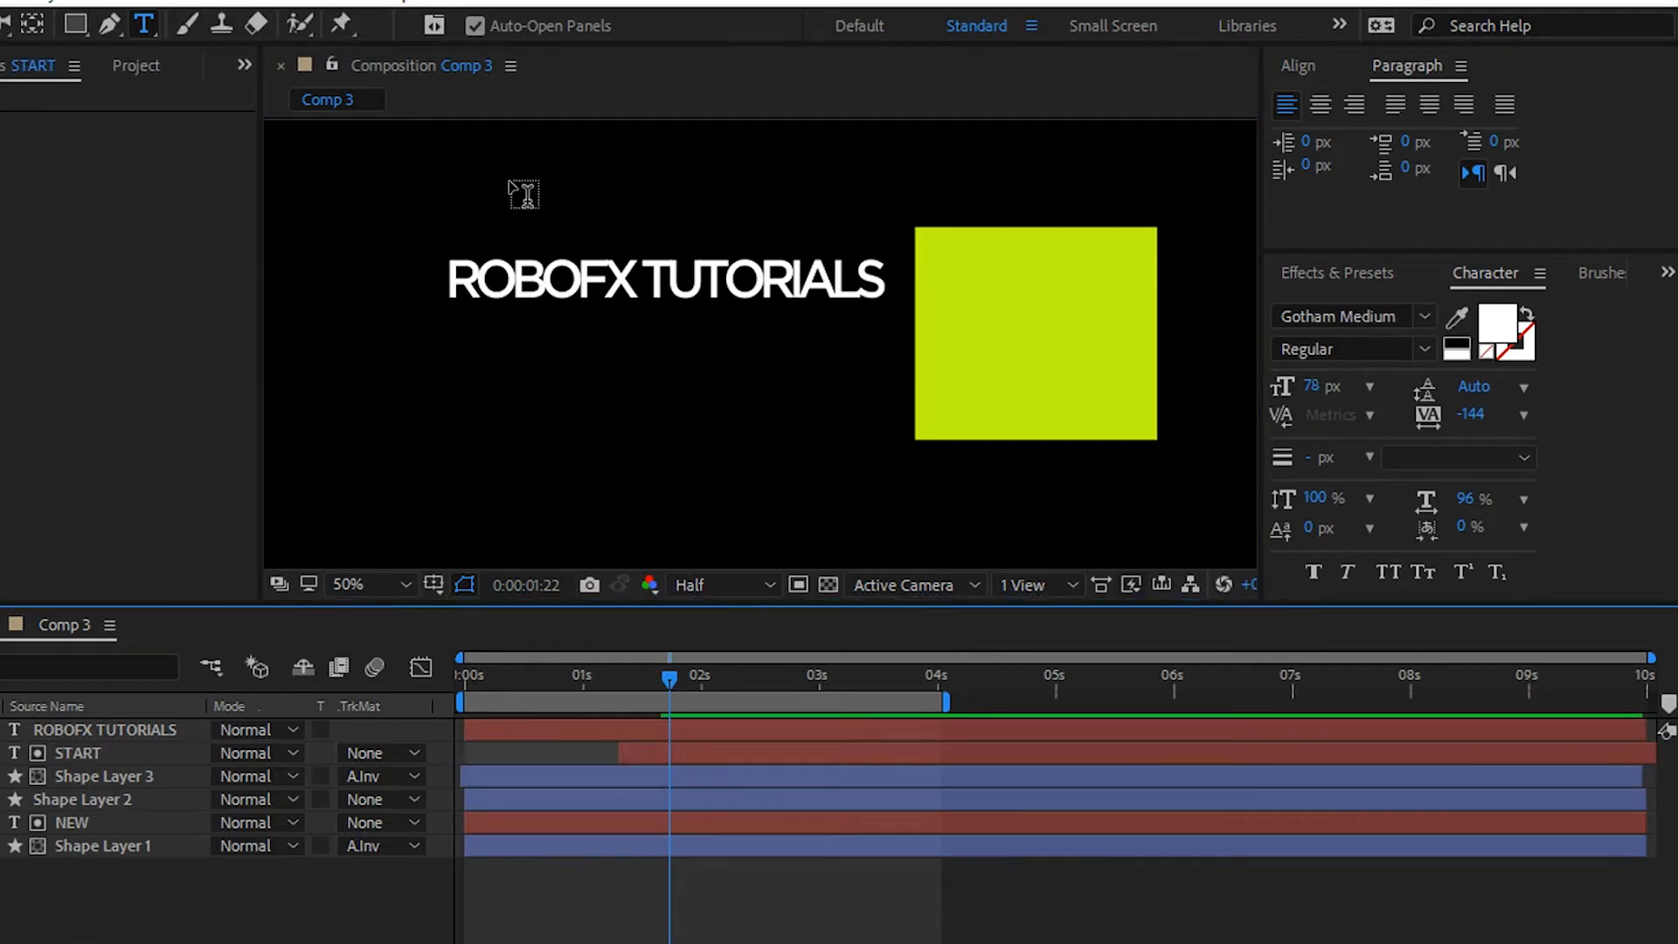
- Create a text layer reading "EVERY" and place it directly beneath the right end of ROBOFX TUTORIALS
click(514, 197)
text(EVERY)
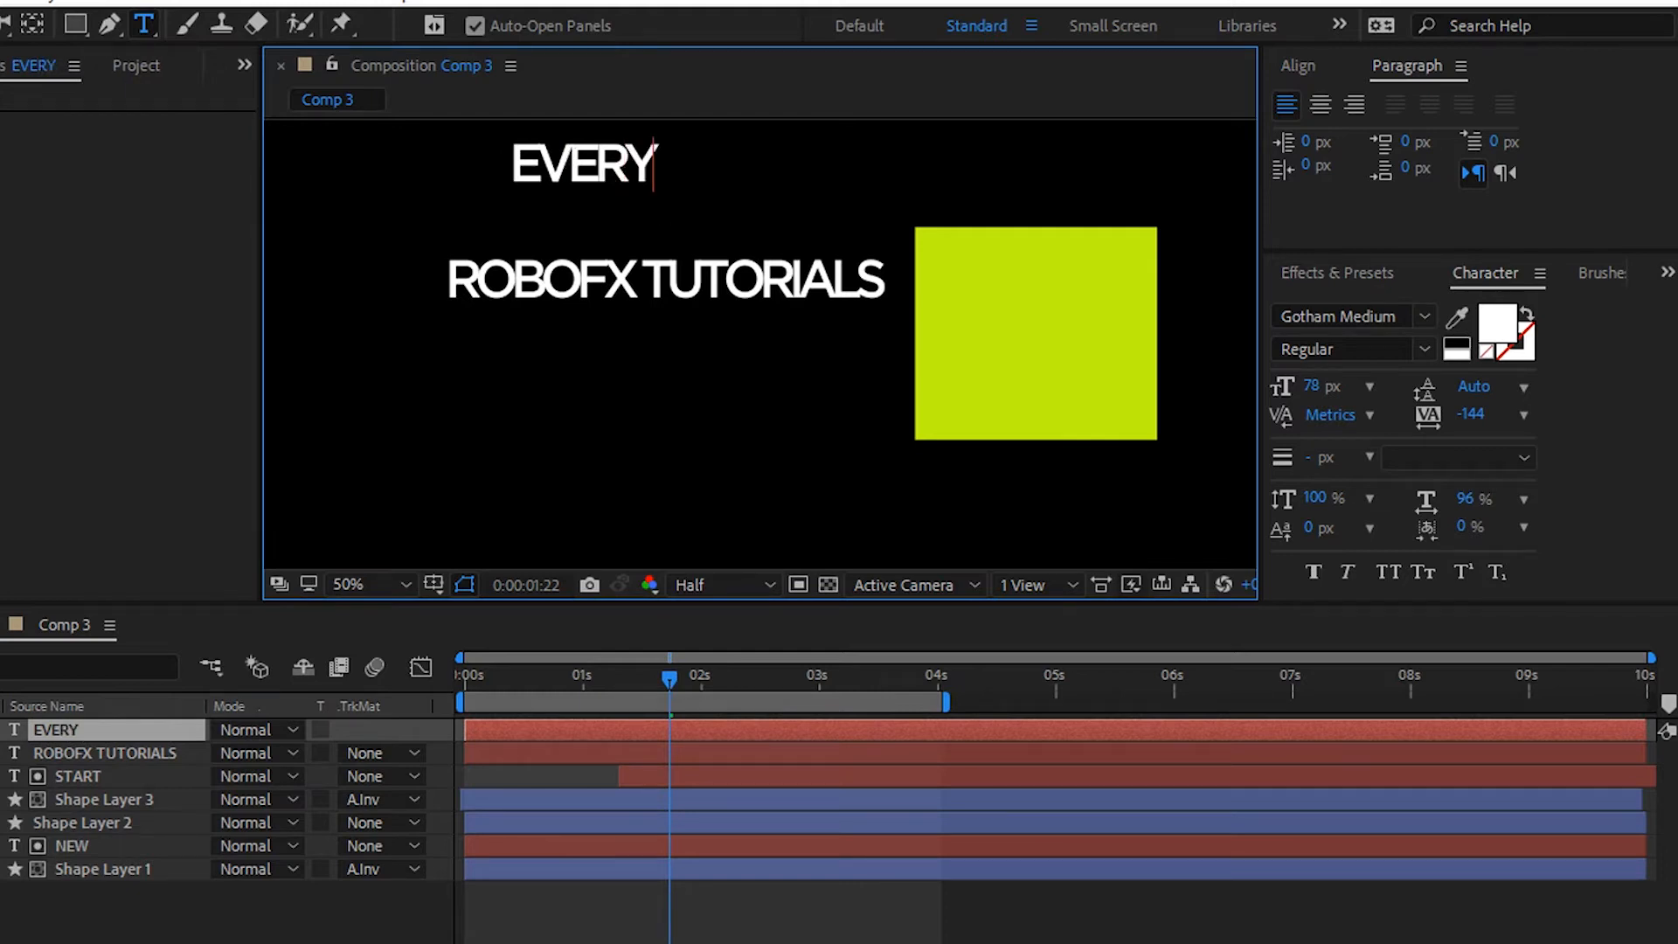
click(0, 24)
drag(645, 175, 849, 347)
- Set the EVERY text to Gotham Medium Italic and deselect the layer
click(1424, 315)
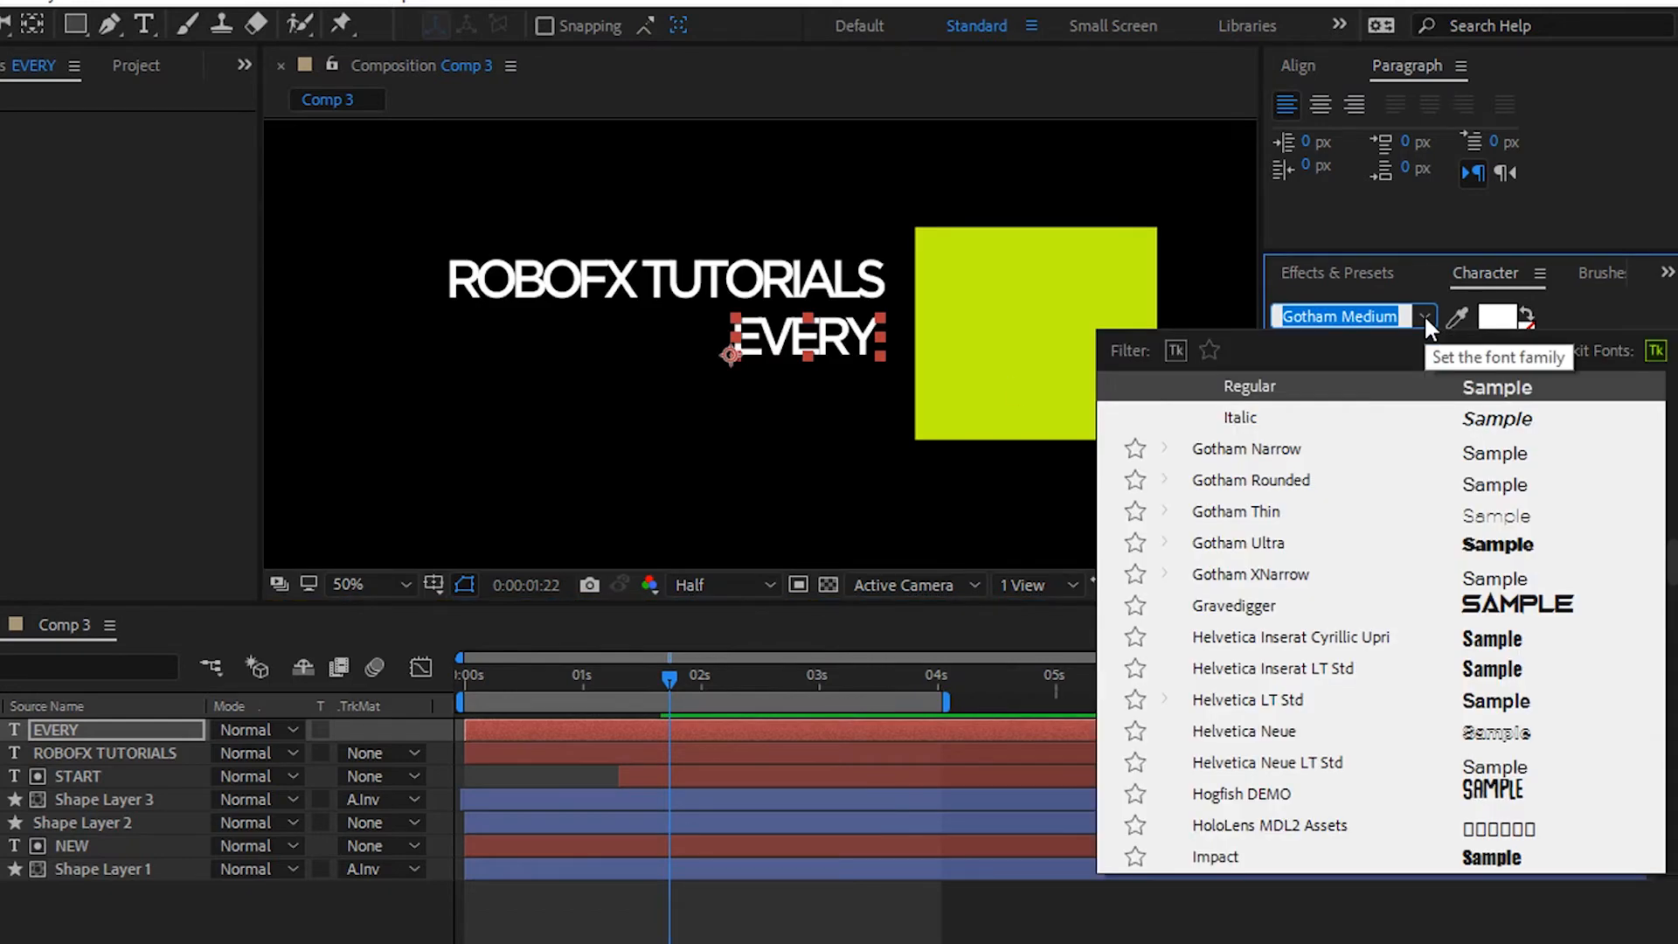
scroll(1241, 590, up, 3)
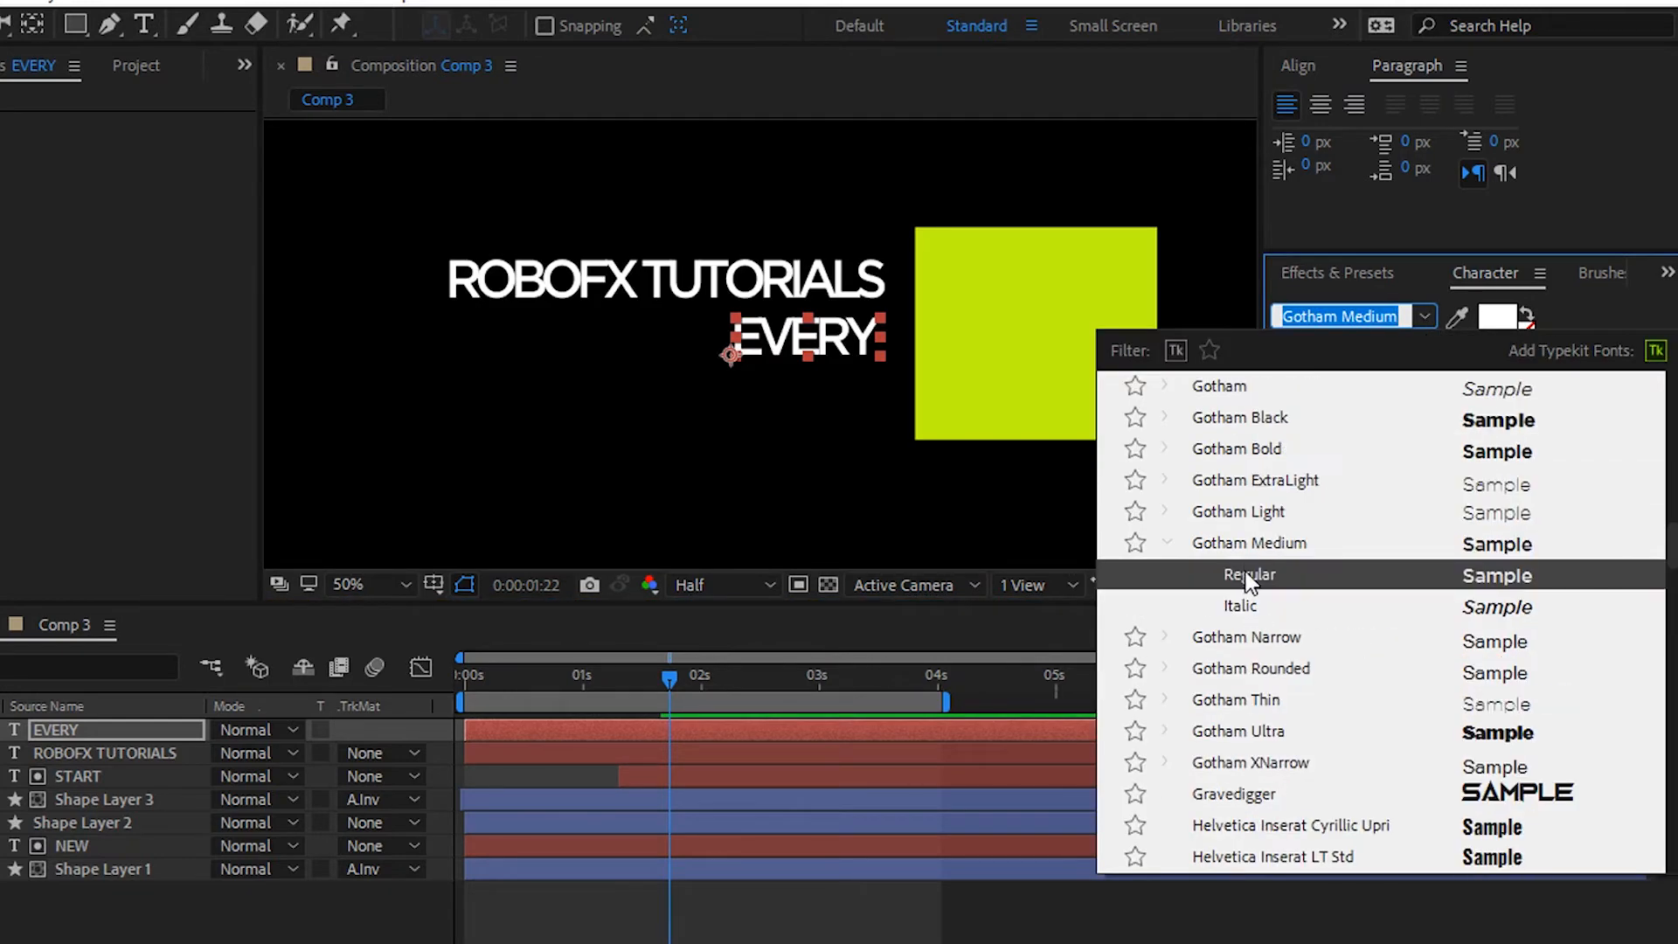
click(1241, 597)
click(203, 923)
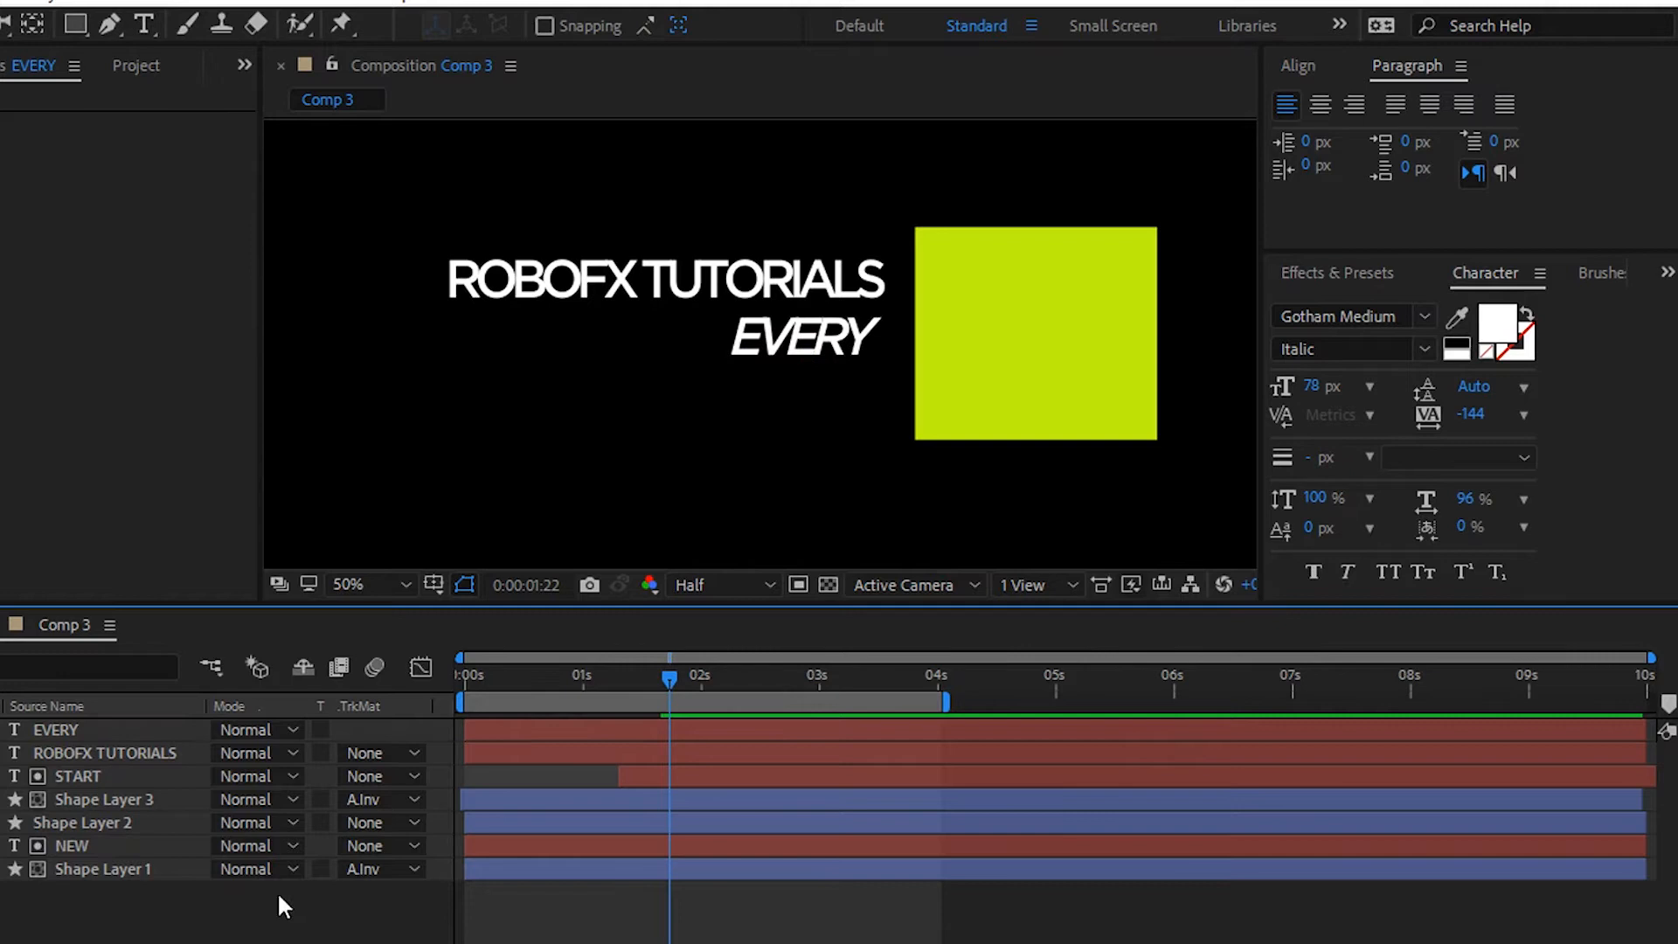
- Create a text layer reading "SATURDAY" and place it beneath EVERY, just left of the green block
key(ctrl+t)
click(727, 418)
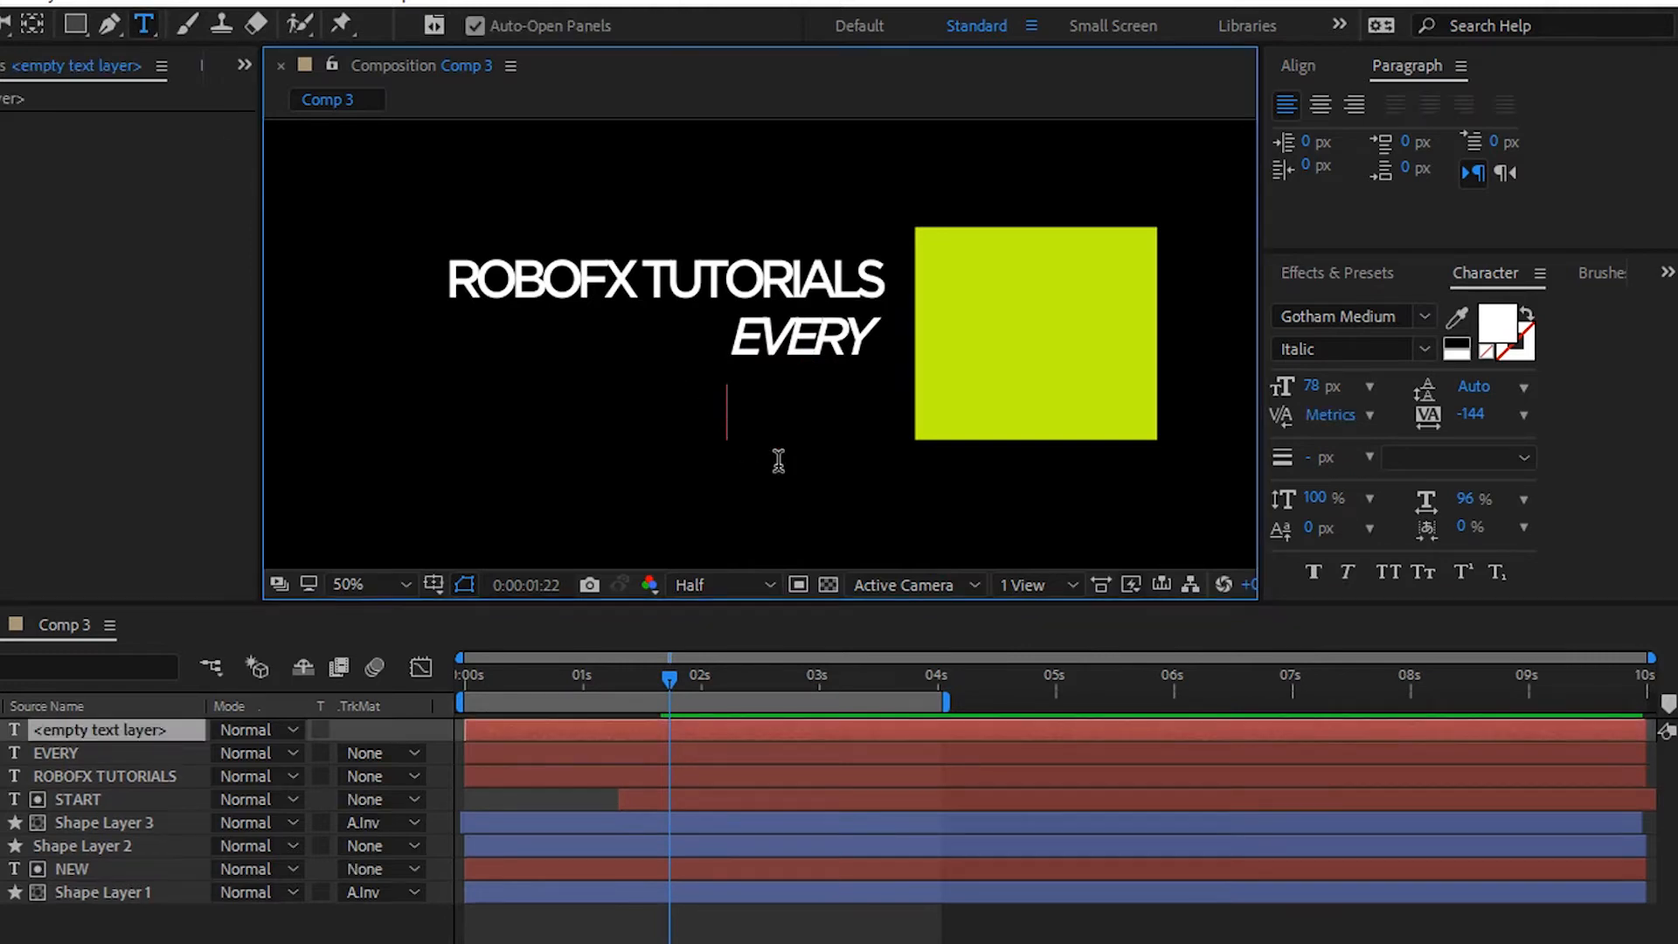
text(SATURDAY)
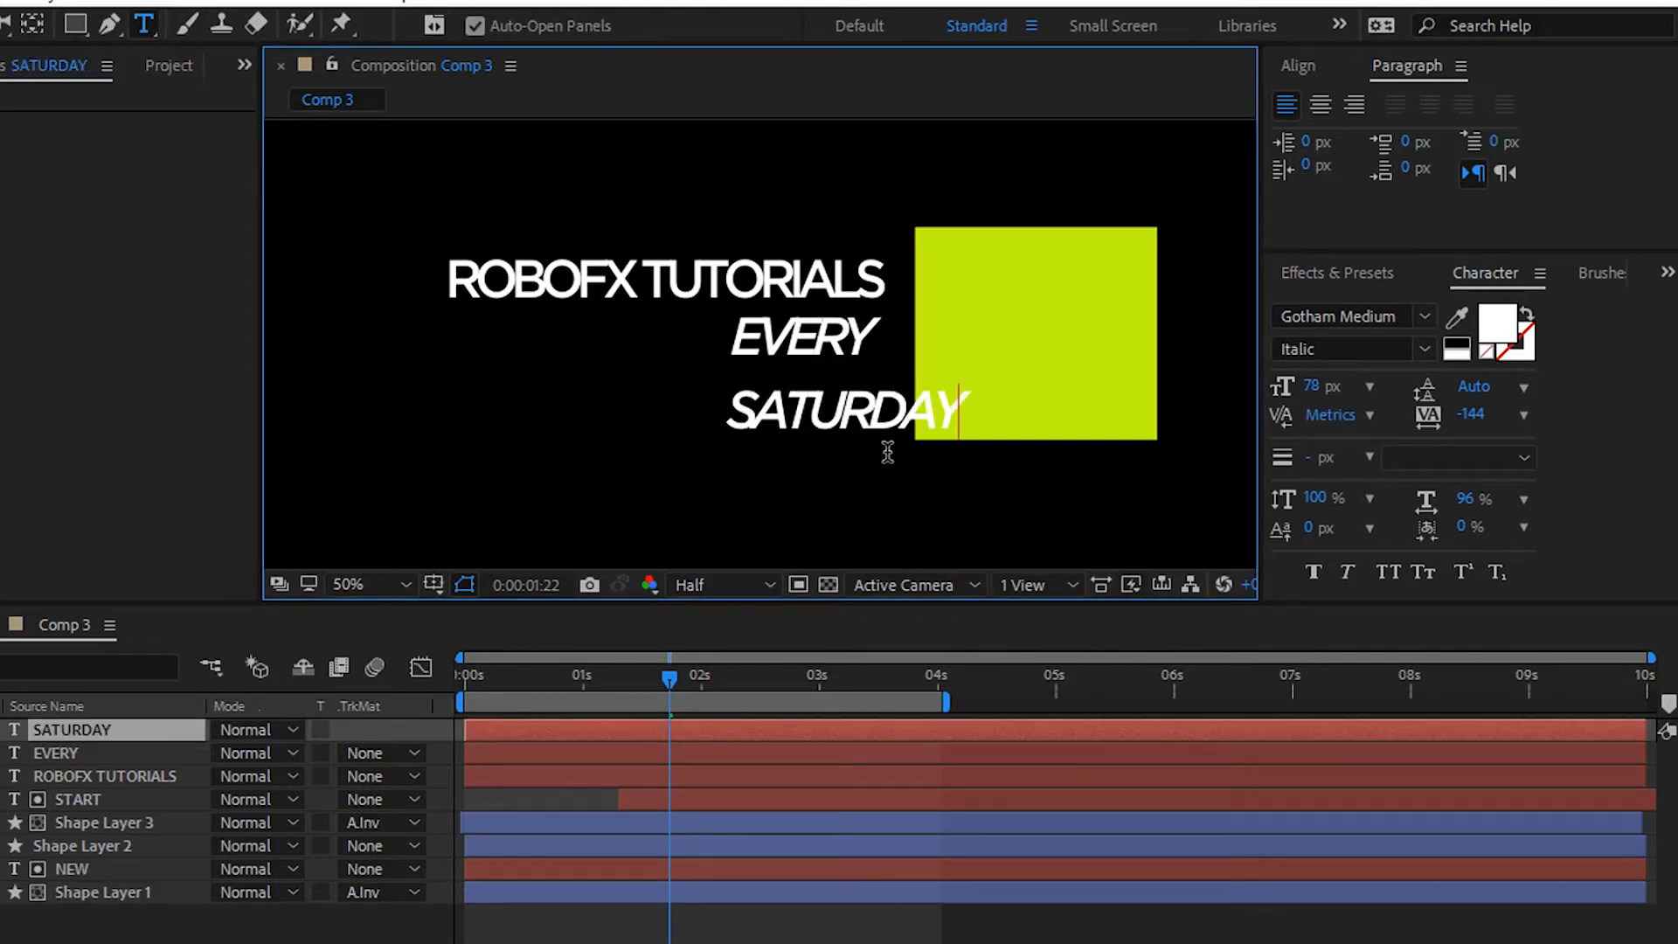
key(KP_Enter)
drag(888, 521, 812, 510)
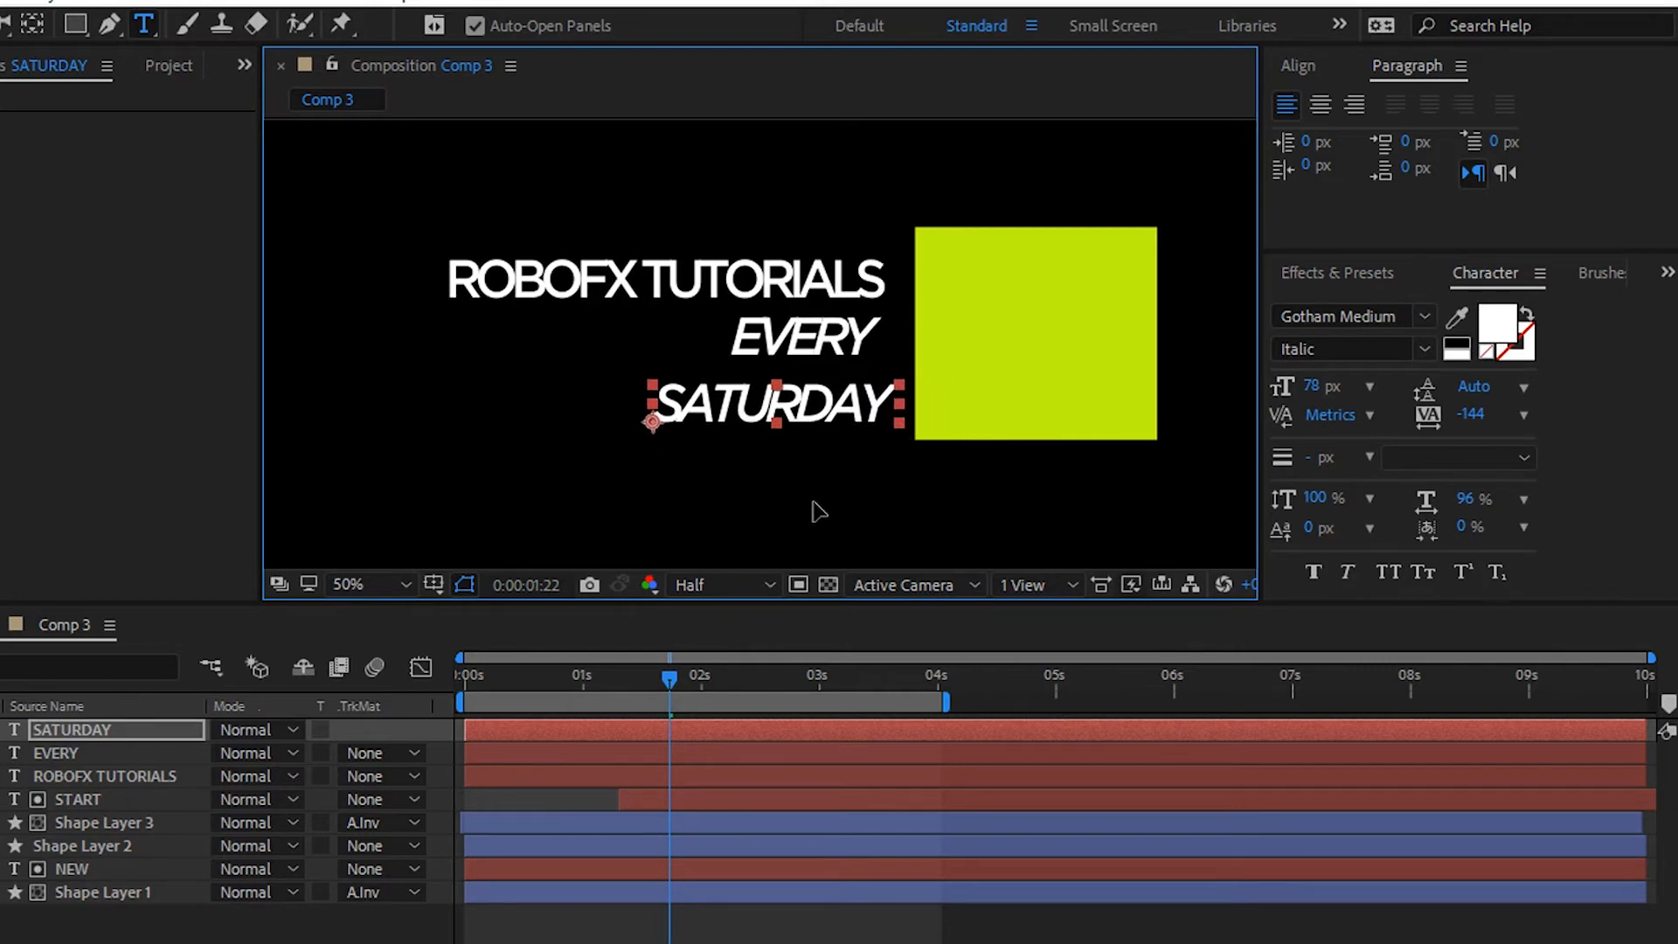
- Set all of the SATURDAY text to the Gotham Narrow font in the Black style
click(1421, 317)
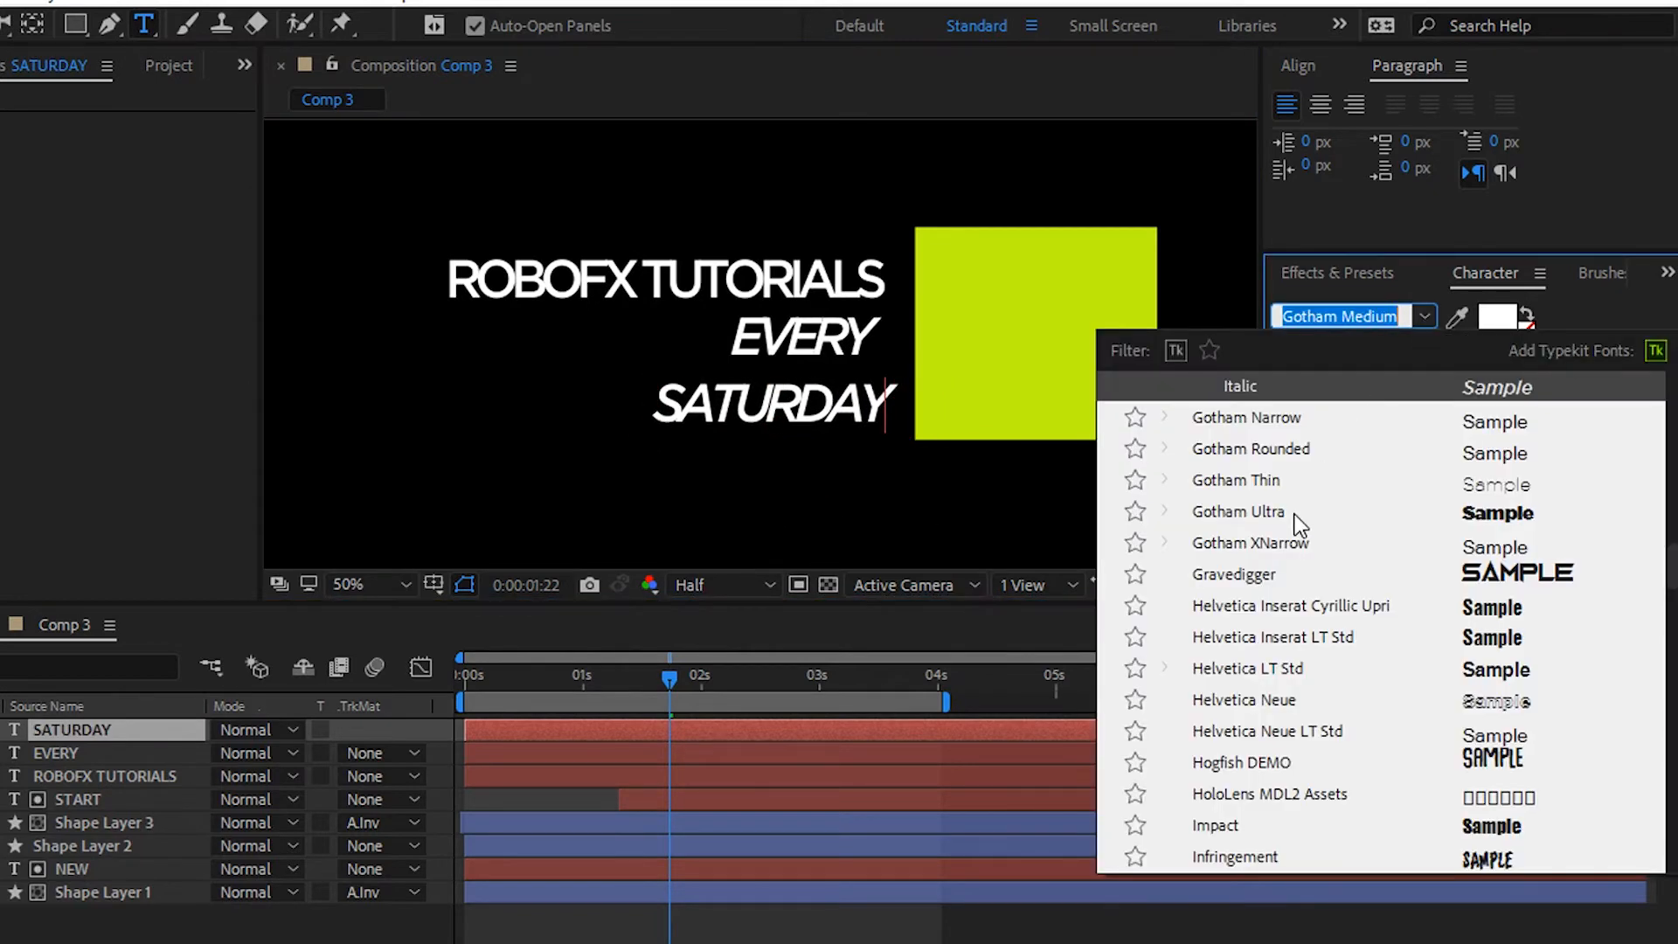
click(1283, 419)
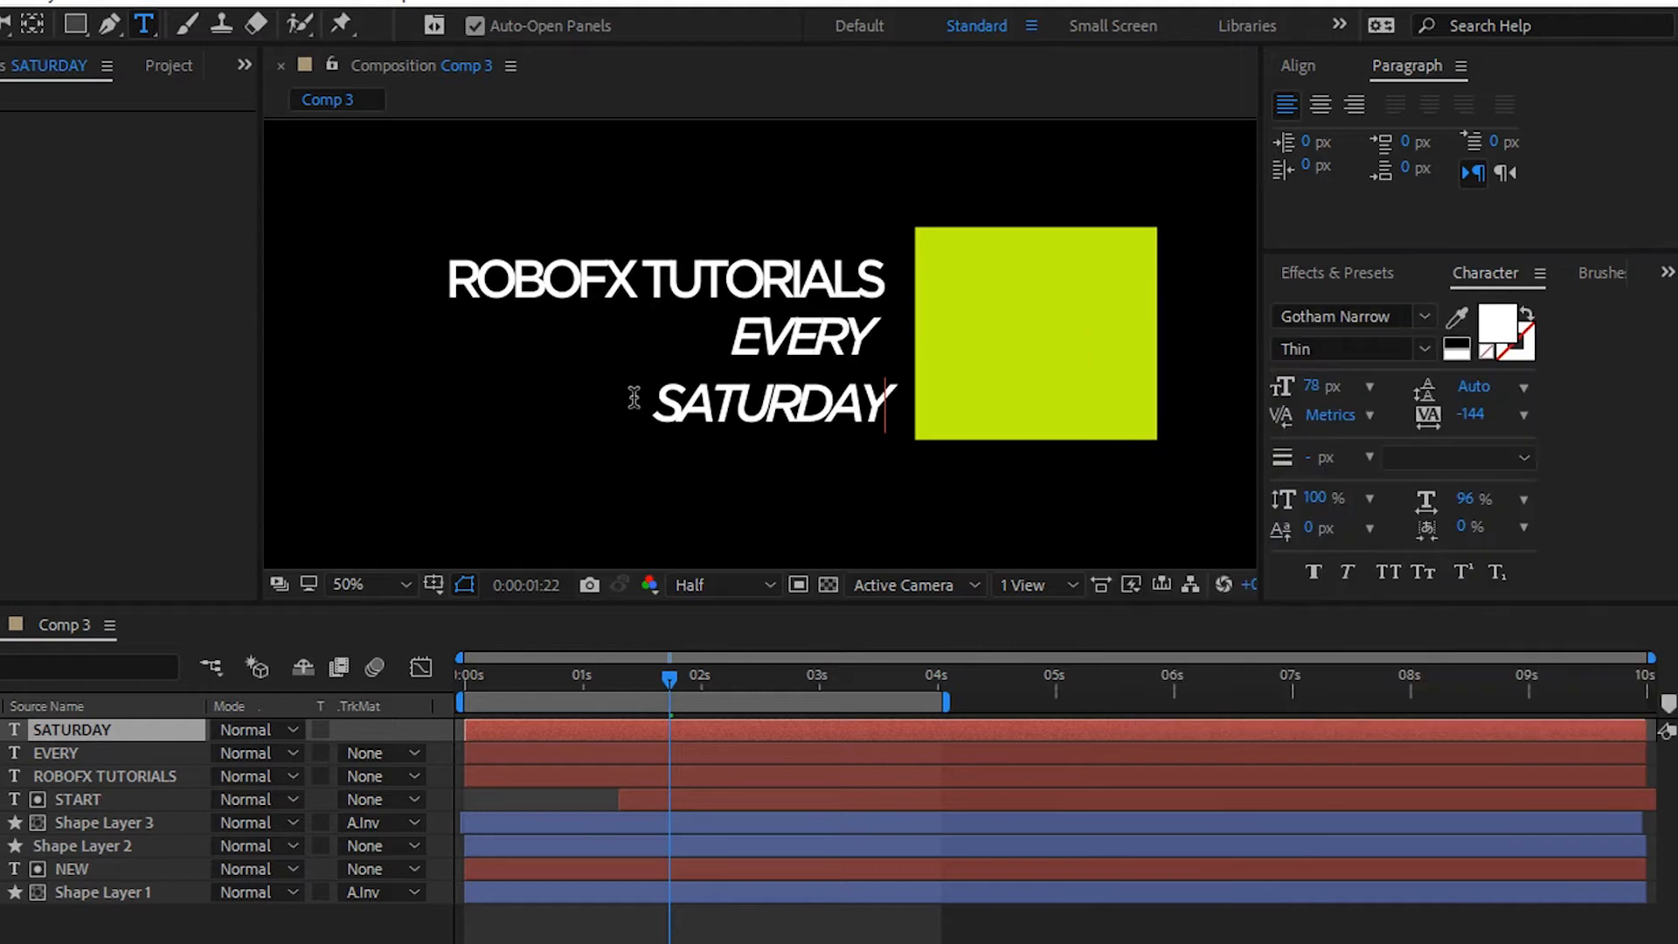
drag(645, 404, 901, 430)
click(1424, 316)
click(1281, 418)
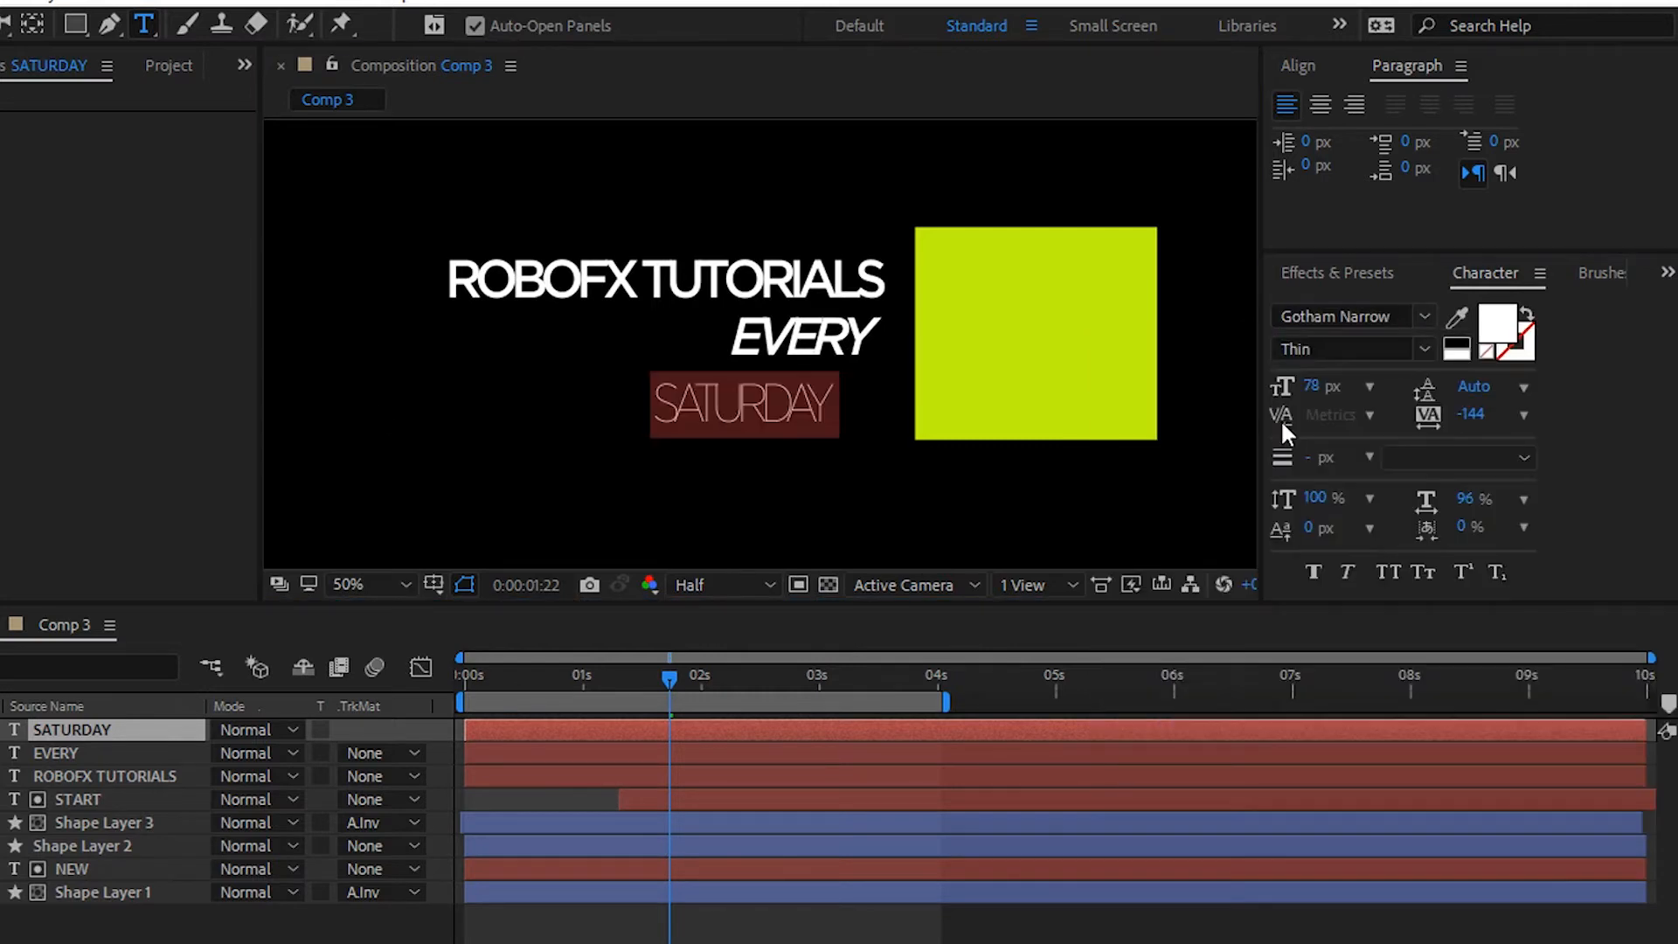
click(1425, 351)
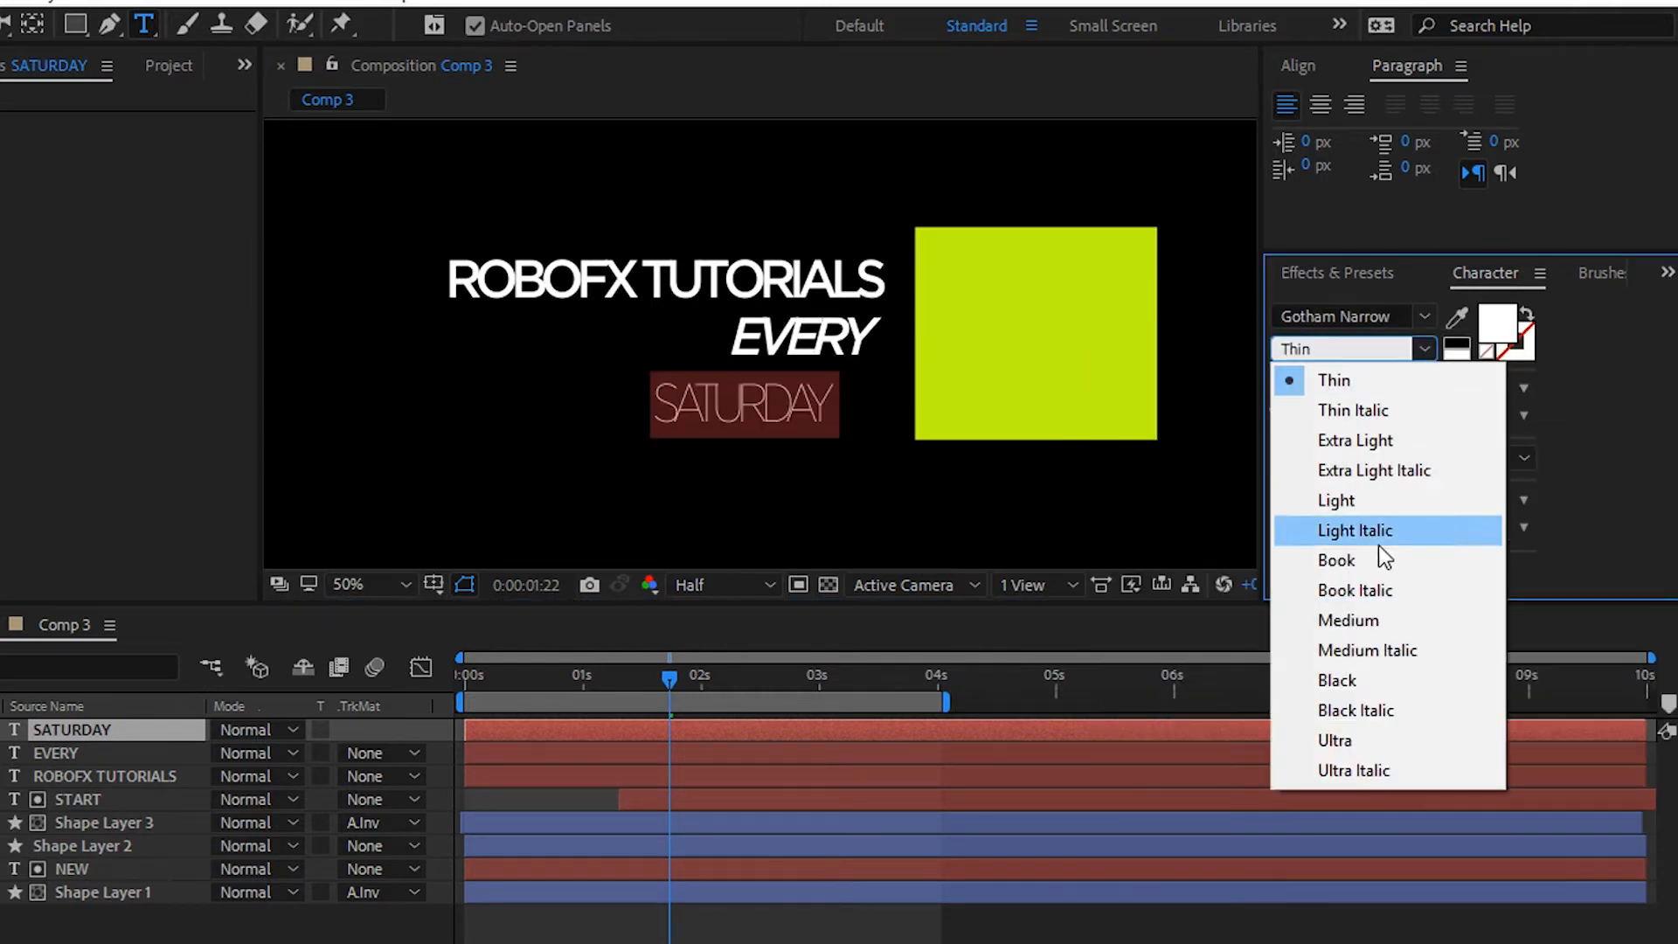
click(1371, 686)
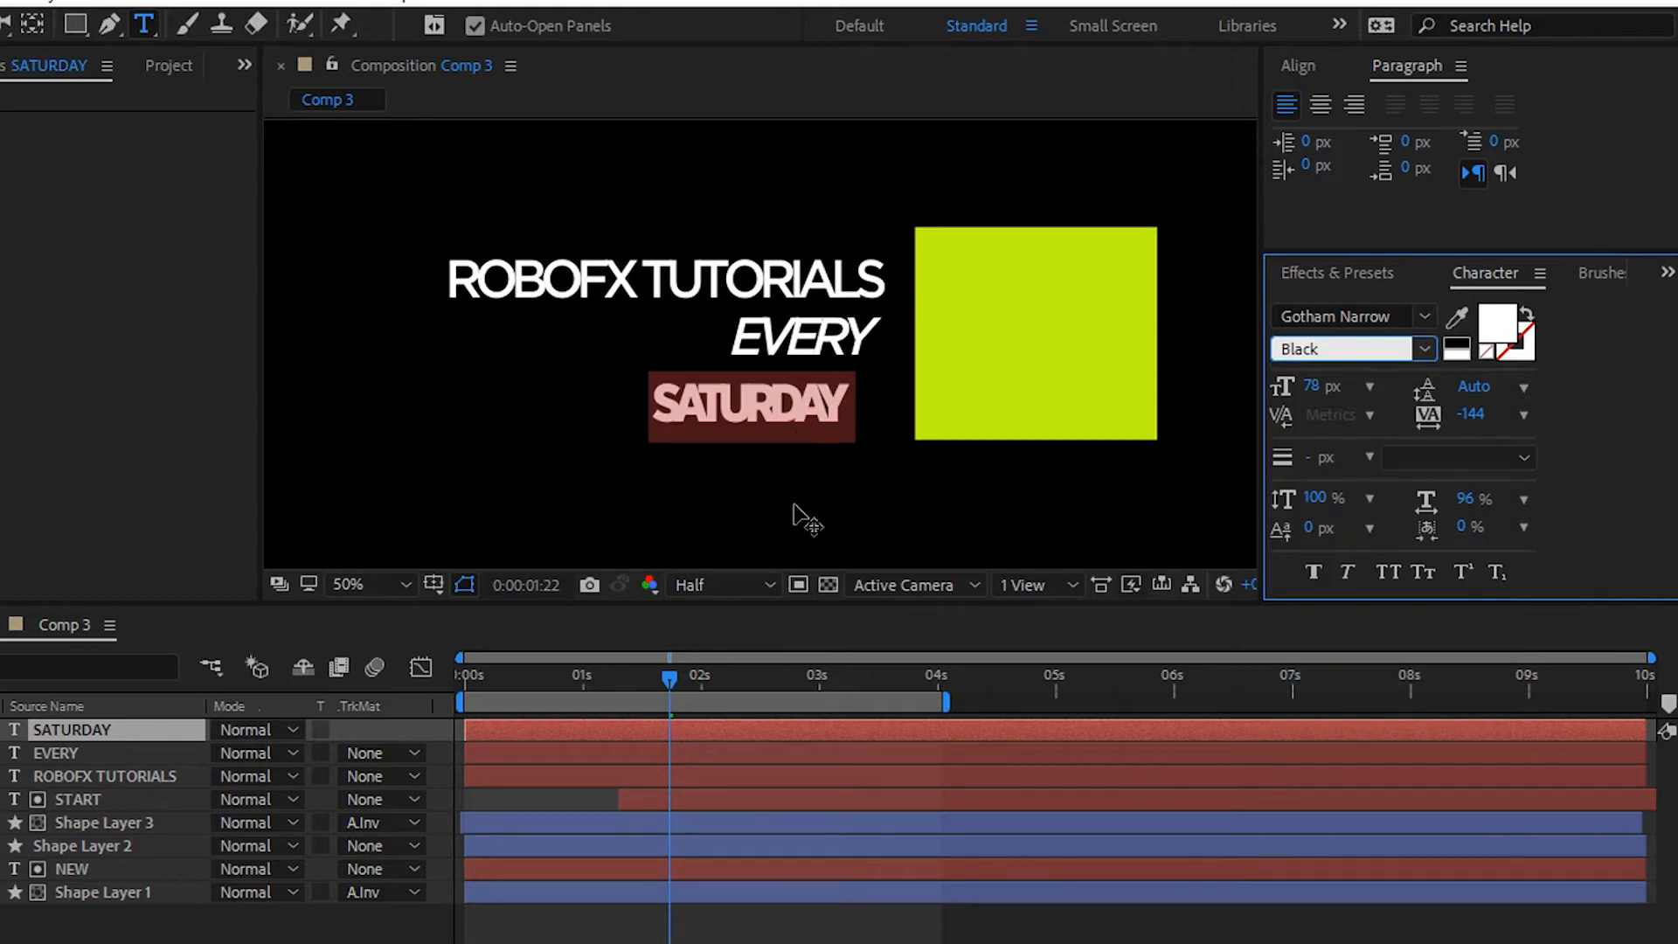
- Set the SATURDAY text's tracking to -57 and move it just clear of the green block
drag(793, 507, 833, 510)
drag(1475, 424, 1613, 435)
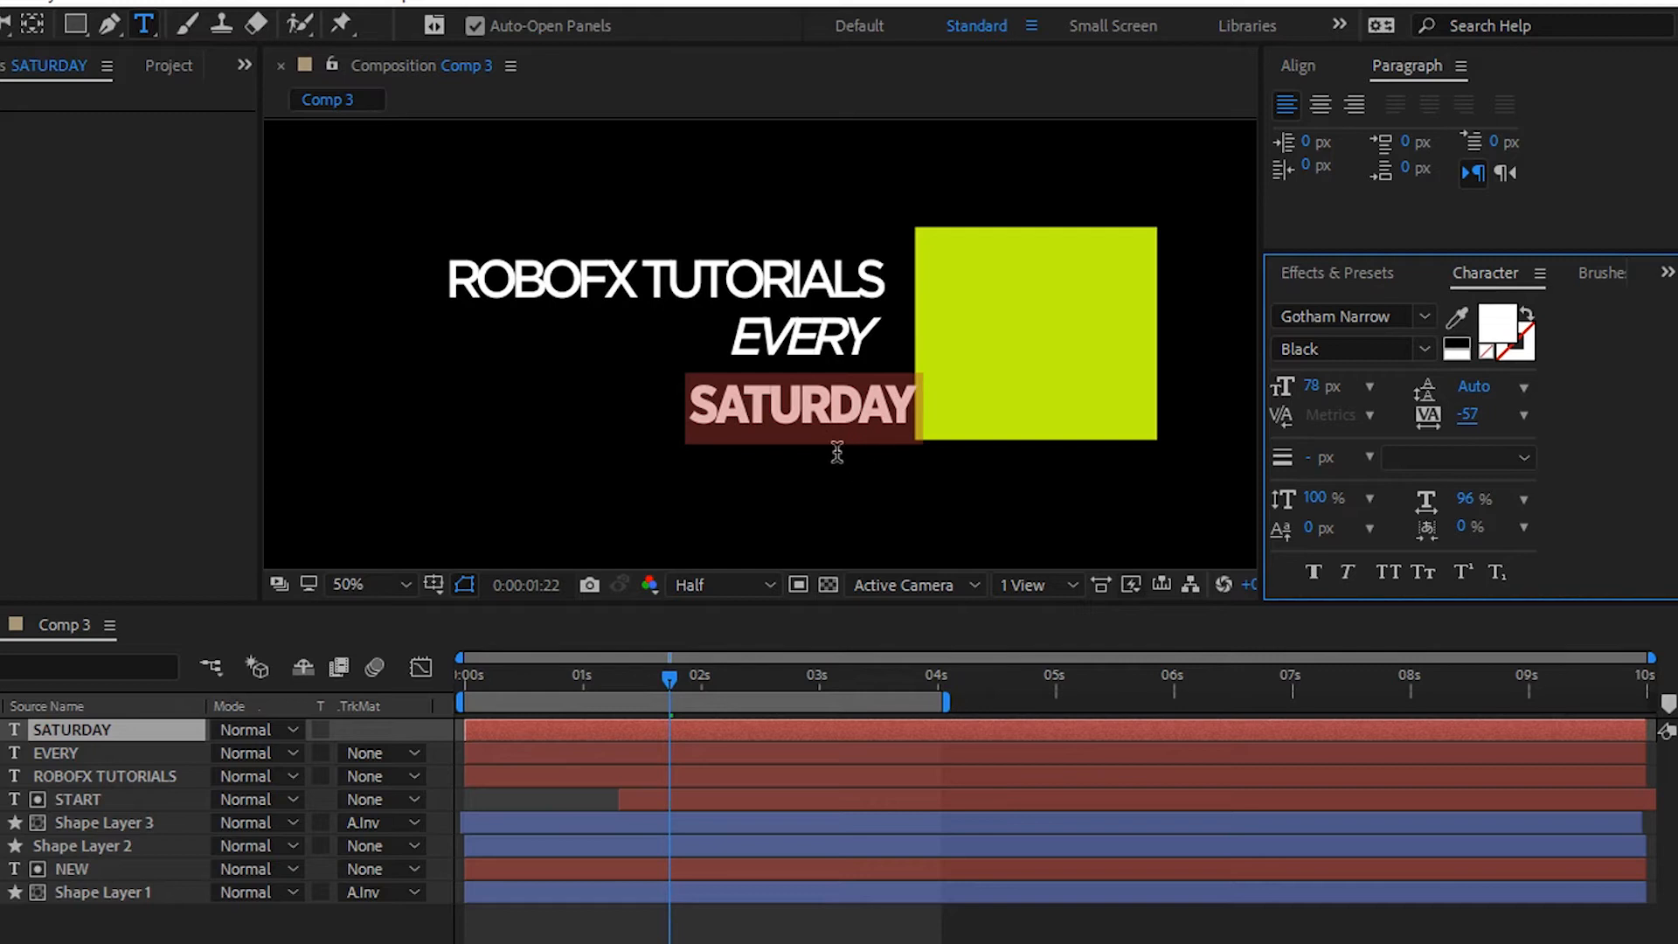
drag(848, 514, 805, 513)
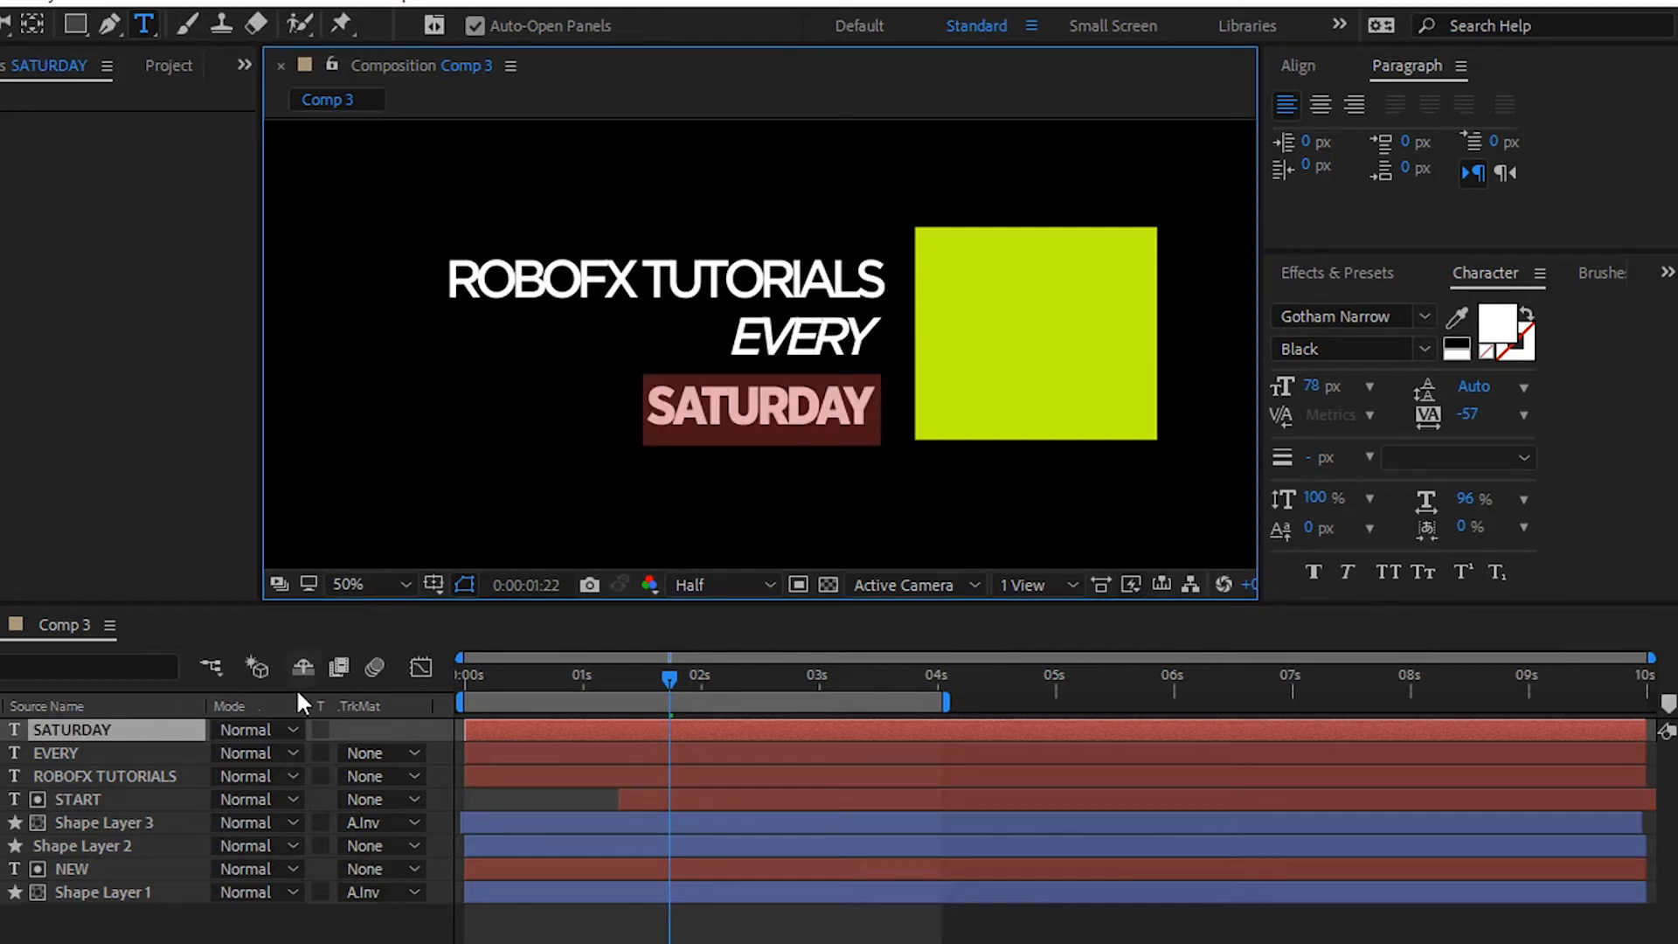
- Reposition ROBOFX TUTORIALS, EVERY and SATURDAY so their right ends line up close beside the green block
click(148, 754)
key(v)
drag(844, 349, 861, 351)
drag(825, 413, 839, 413)
drag(823, 281, 835, 279)
double_click(839, 409)
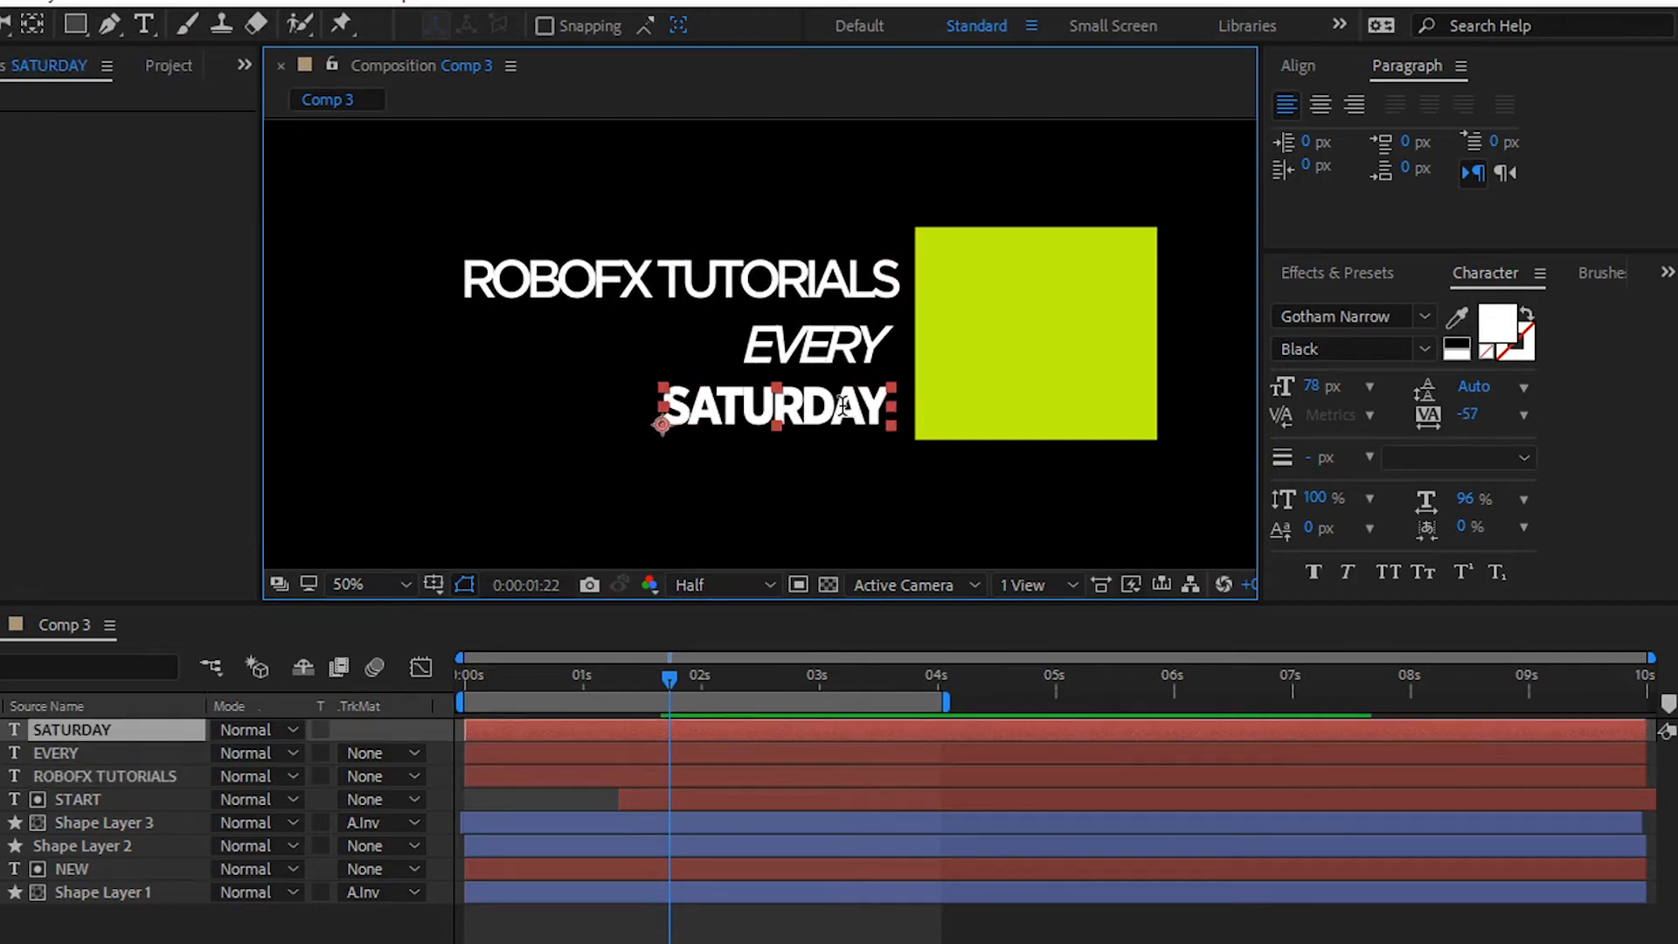
click(832, 412)
key(v)
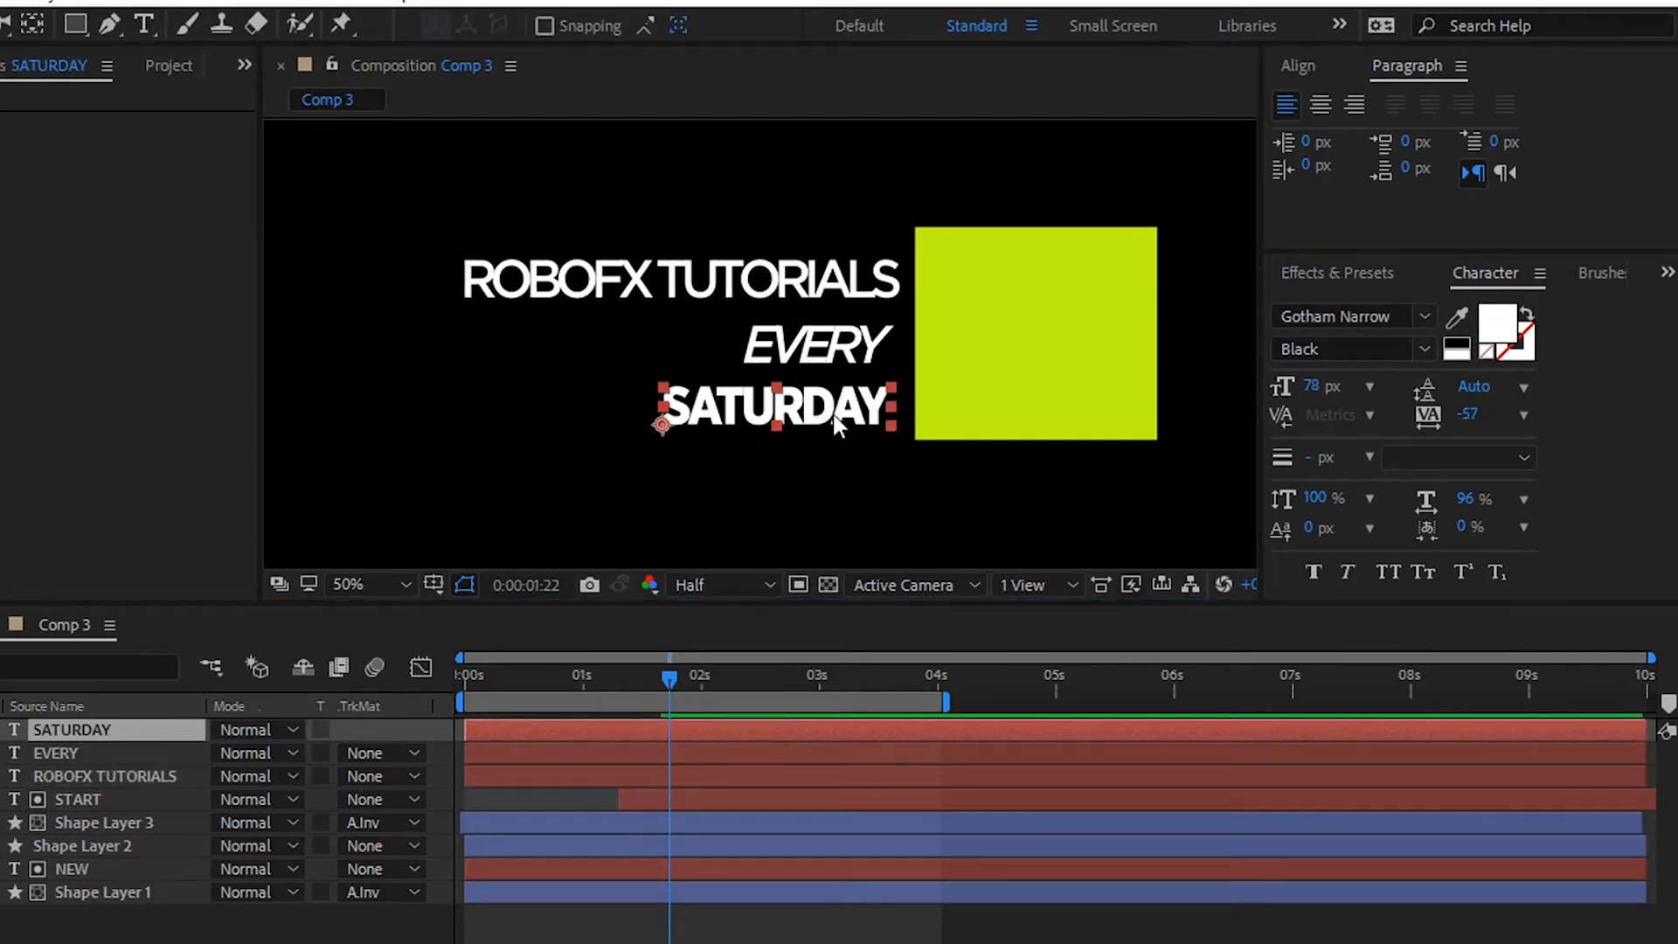
drag(832, 412, 844, 414)
drag(821, 348, 834, 349)
click(835, 293)
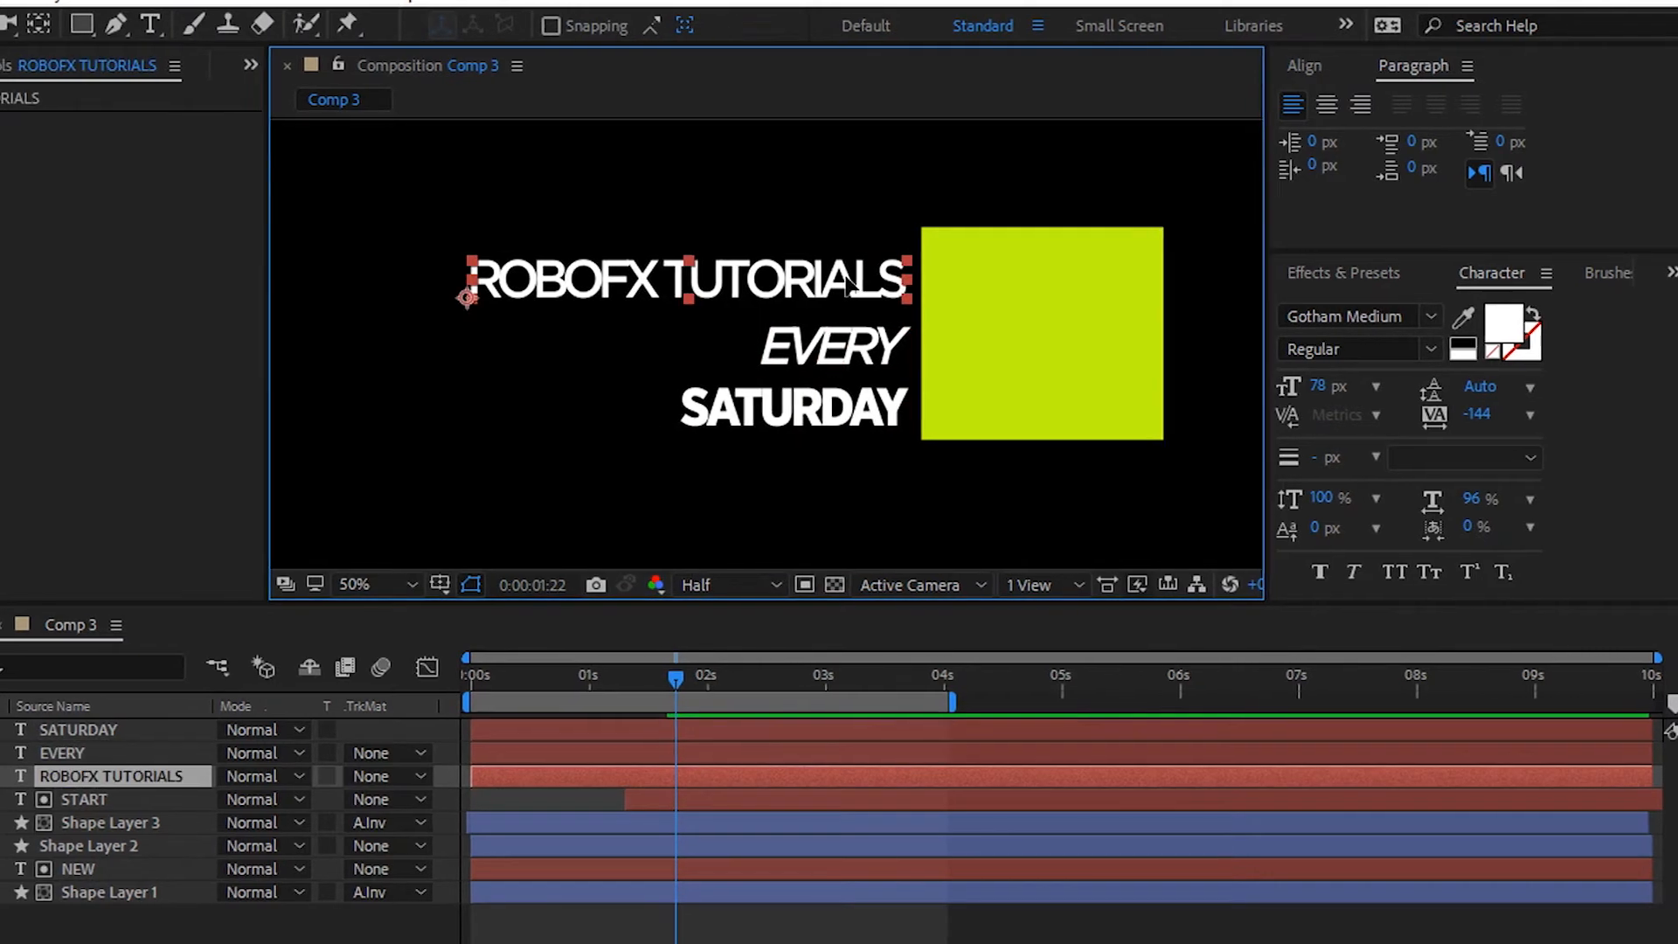
- Add Position keyframes at 0:00:02:07 to the SATURDAY, EVERY and ROBOFX TUTORIALS layers together
click(389, 584)
click(420, 308)
click(734, 584)
click(773, 655)
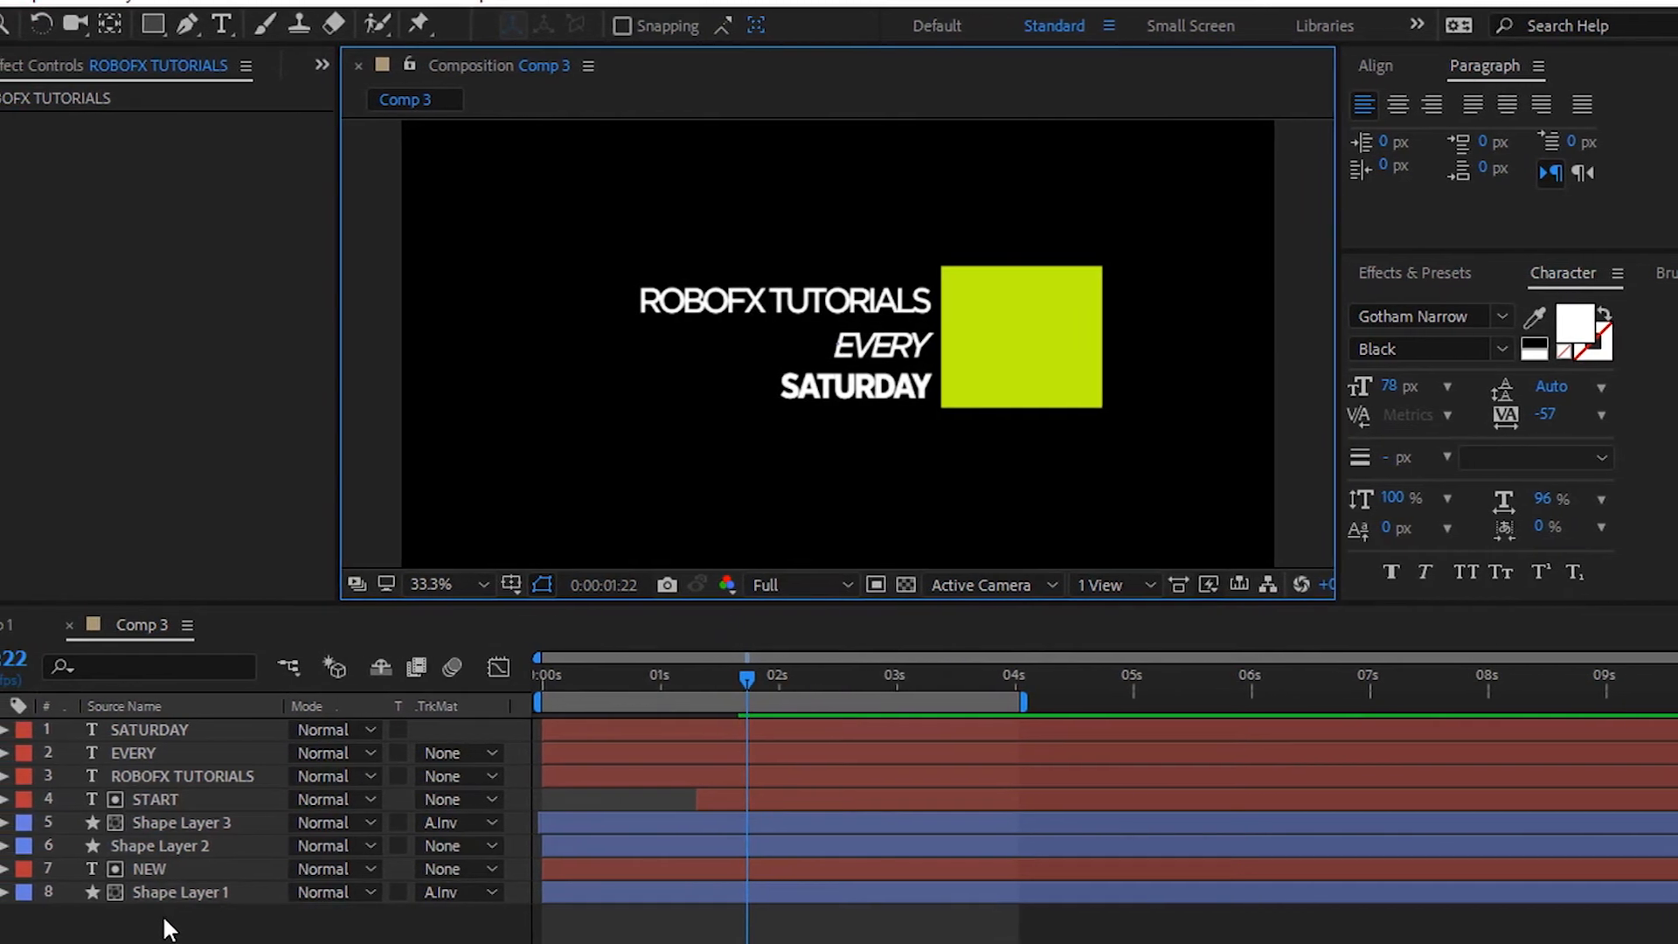
click(176, 777)
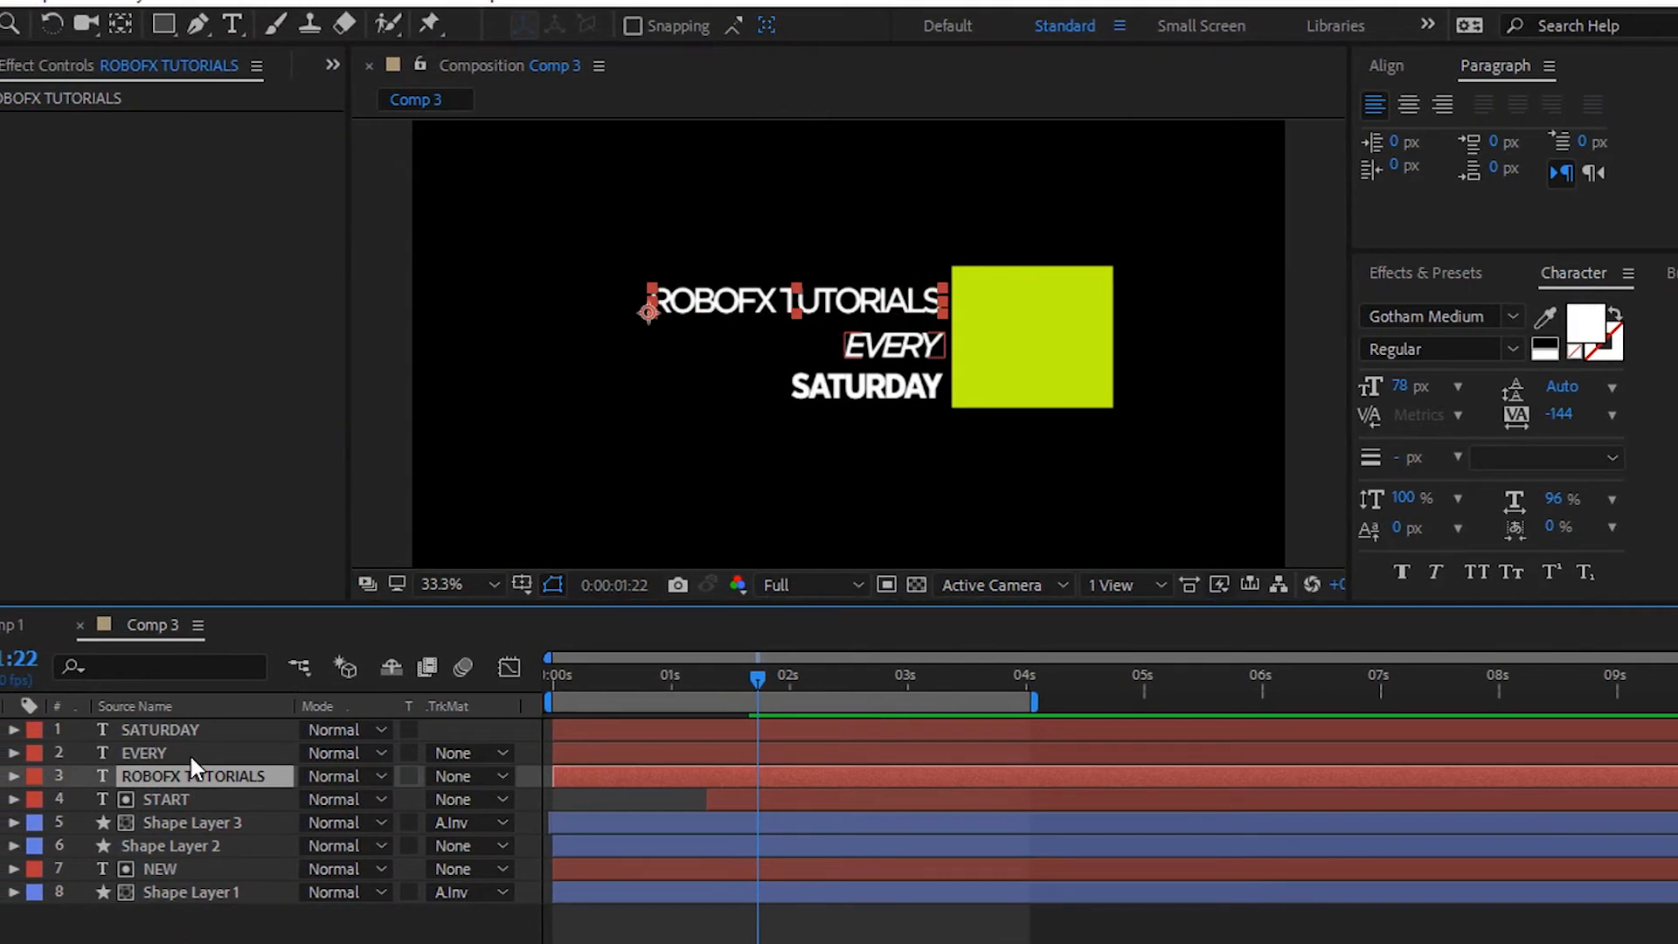
click(189, 752)
click(187, 729)
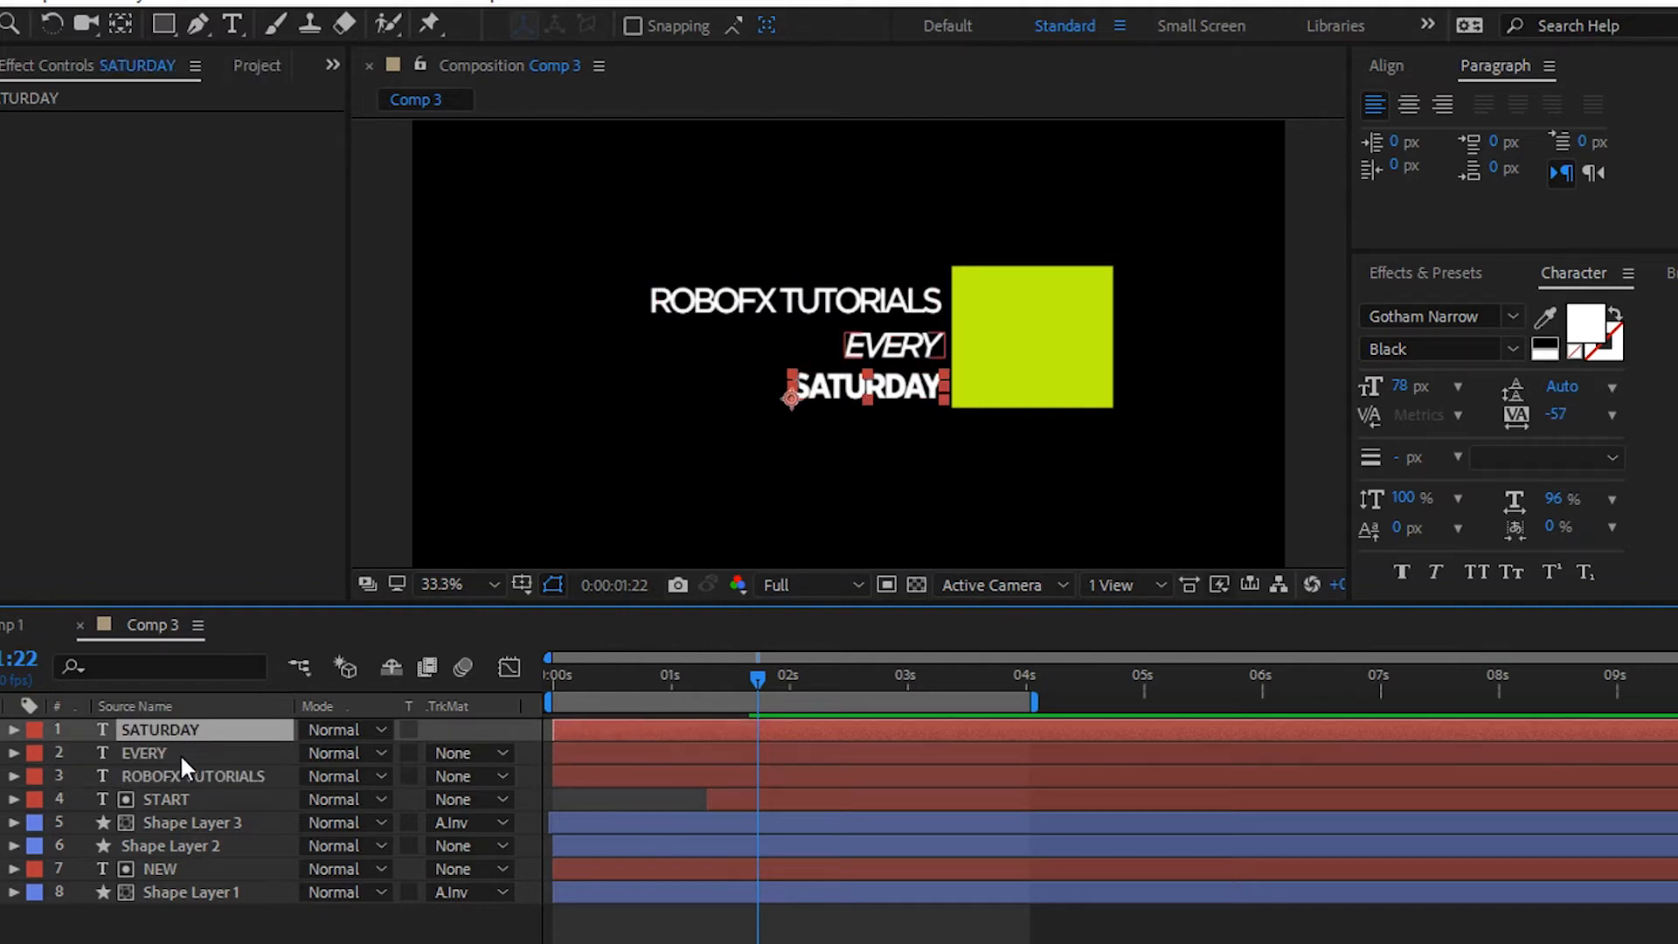
shift+click(181, 754)
shift+click(195, 777)
key(p)
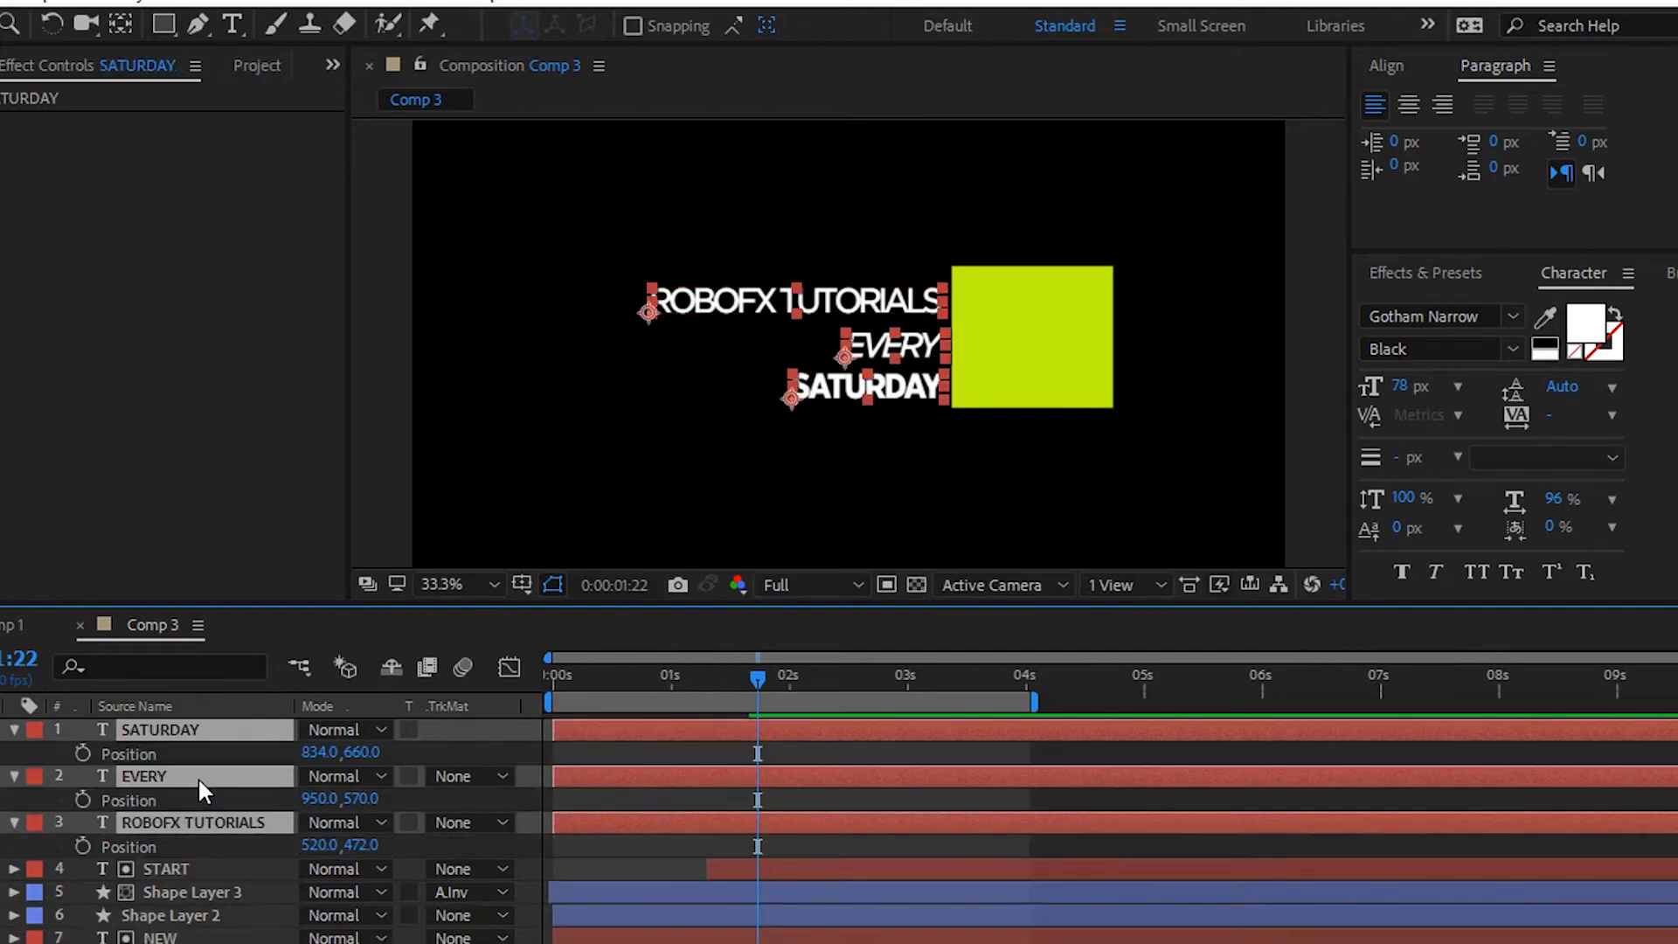
key(space)
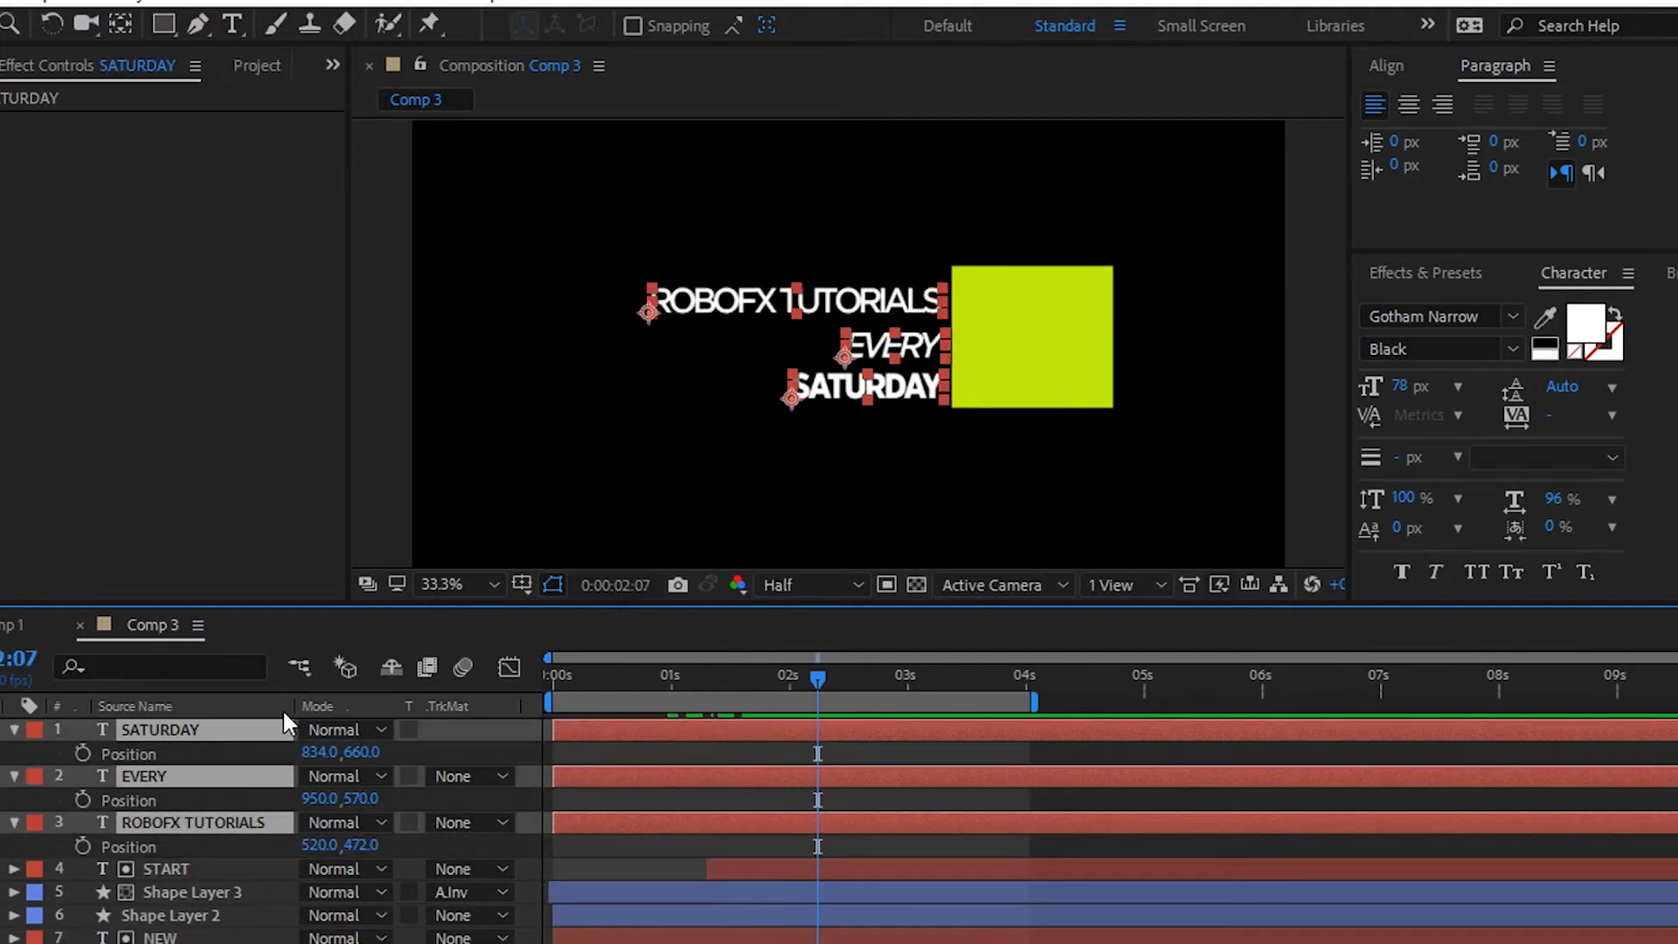
click(83, 752)
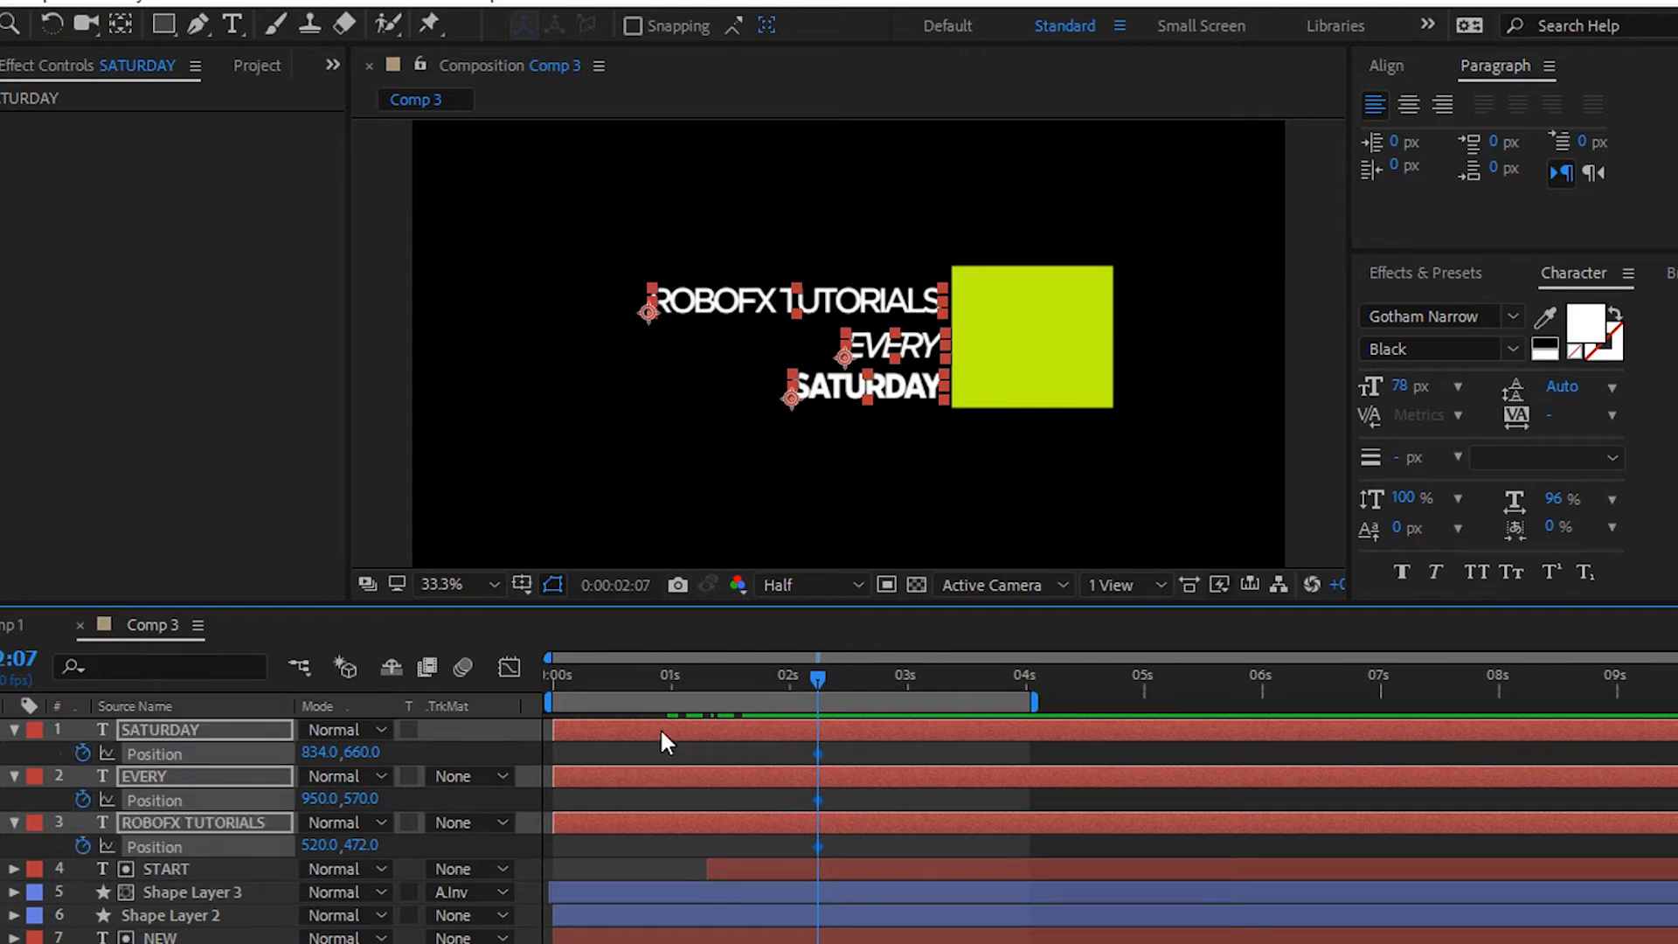
- At 0:00:01:09, shift the three text layers right, to X 1461 for SATURDAY, 1577 for EVERY and 1147 for ROBOFX TUTORIALS
drag(815, 679, 705, 695)
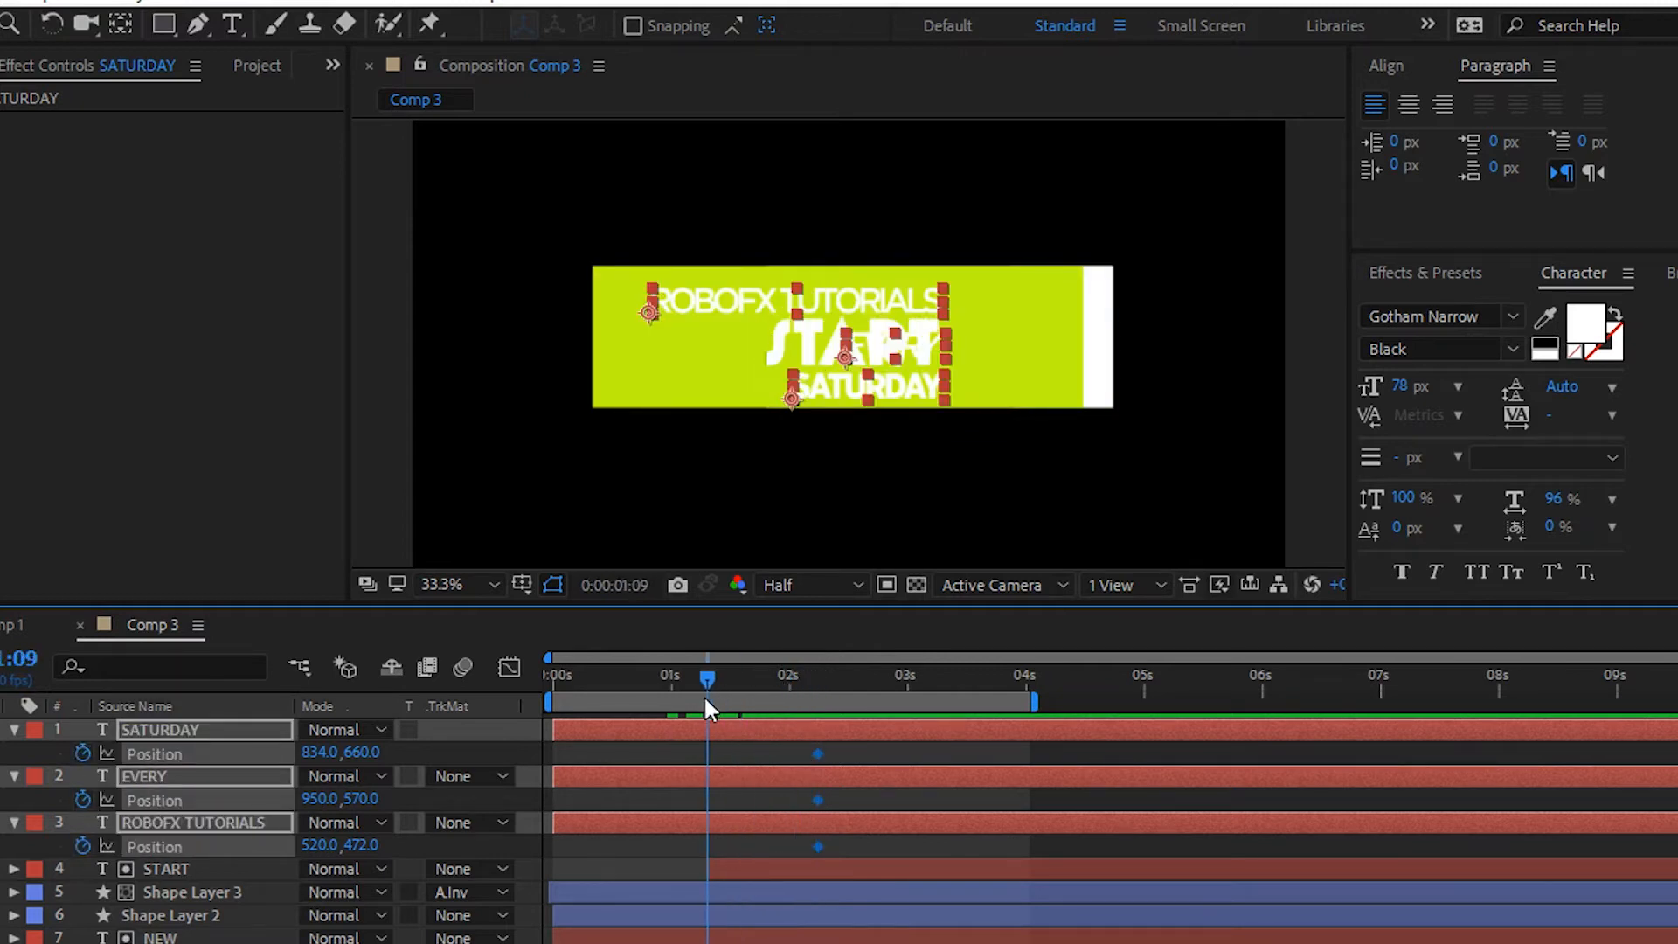
drag(314, 752, 513, 759)
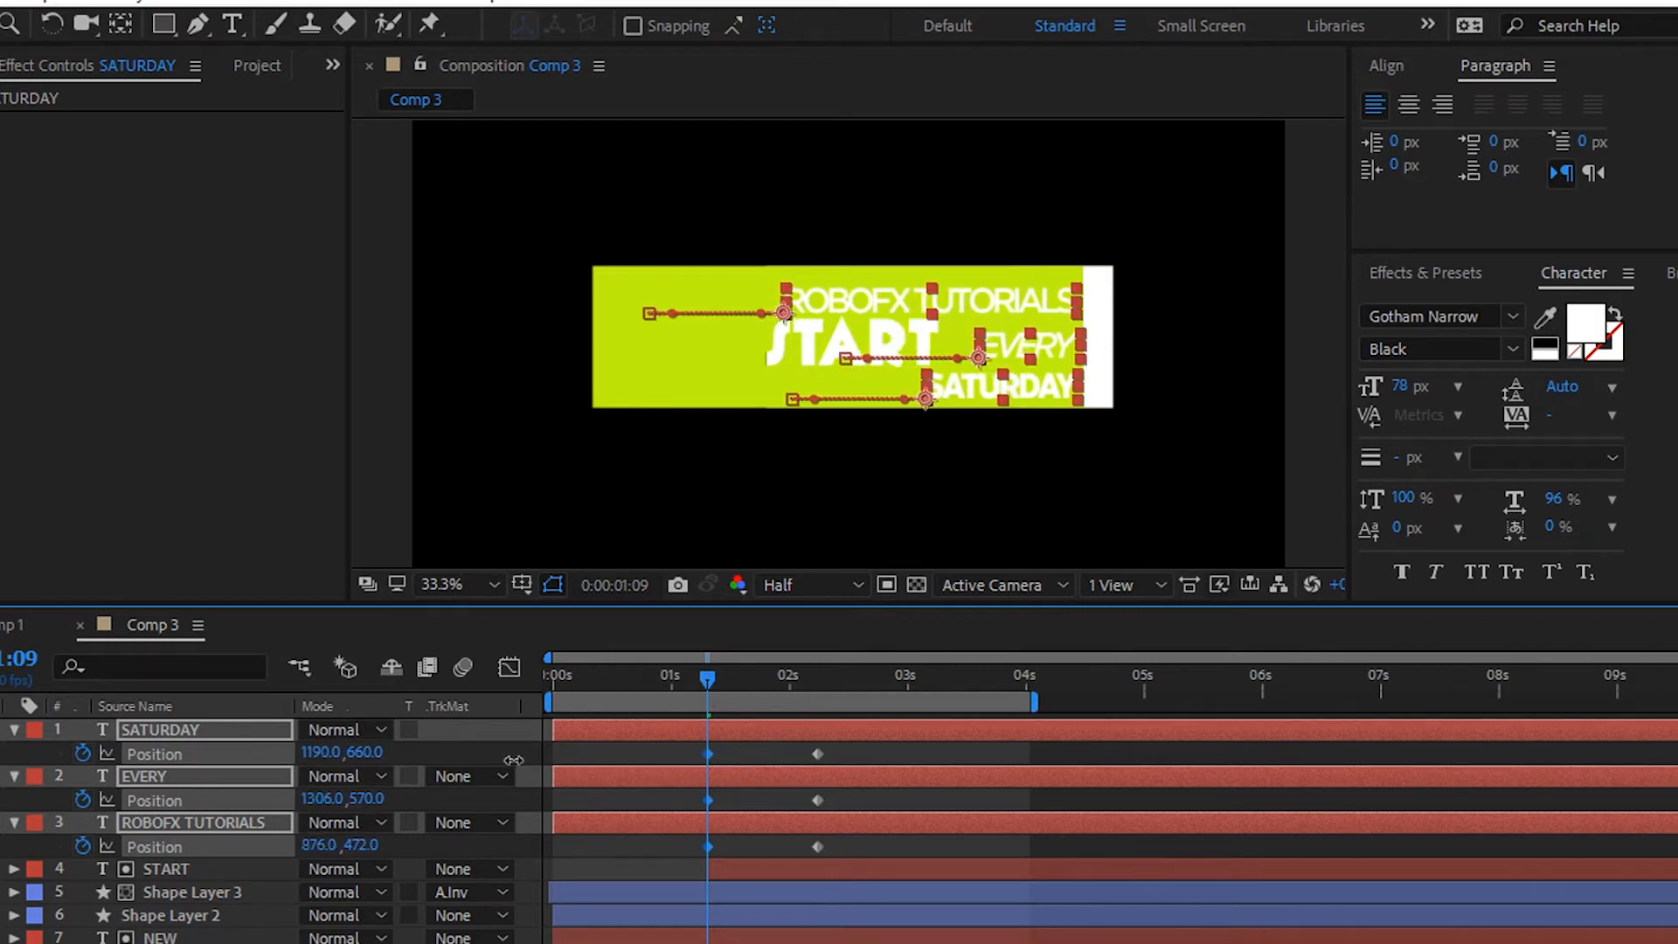
drag(330, 752, 458, 761)
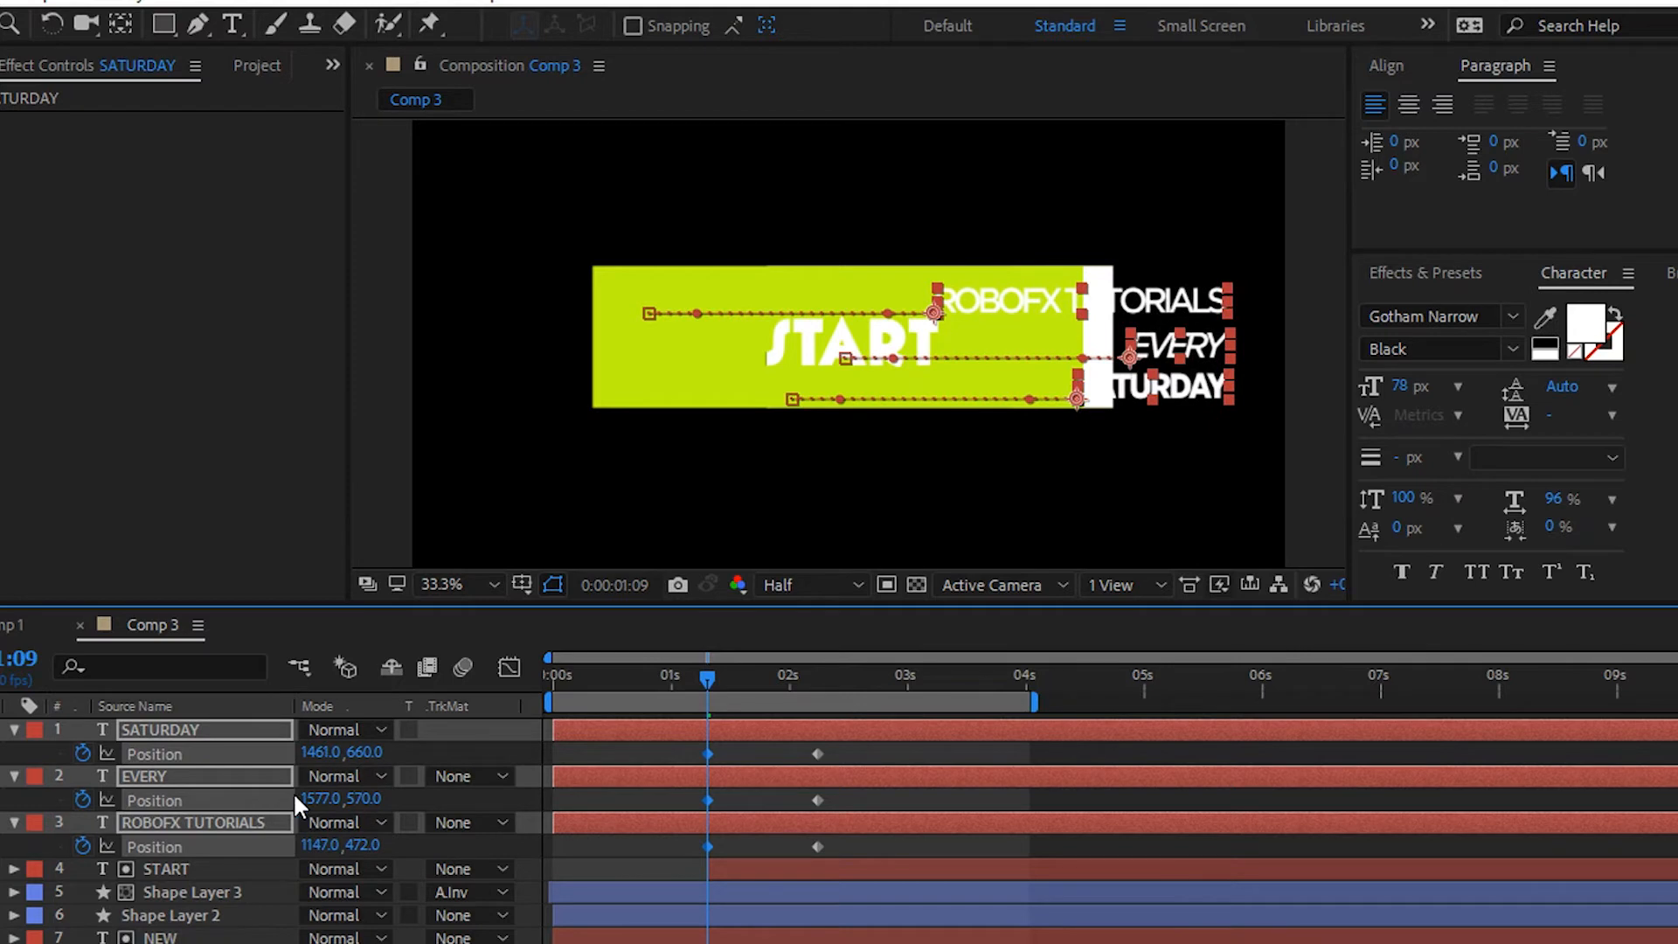
click(14, 729)
click(14, 752)
click(15, 775)
click(192, 941)
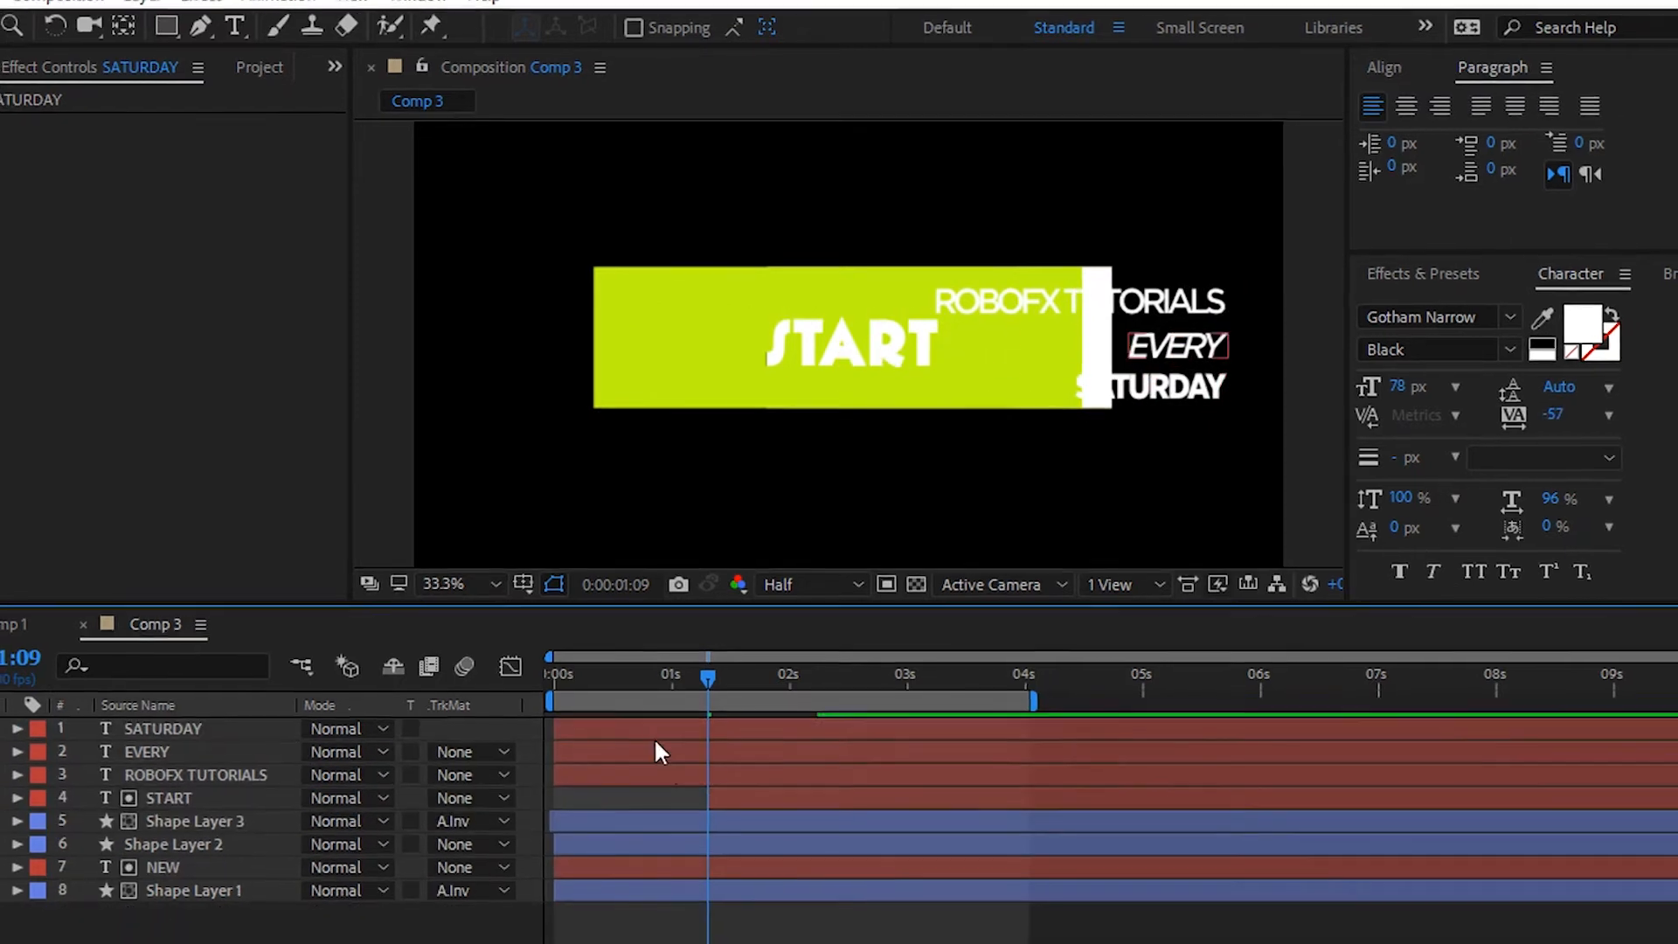
- At 0:00:02:10, draw a tall rectangle shape from the frame's upper edge over the right part of the green block
drag(708, 677, 827, 673)
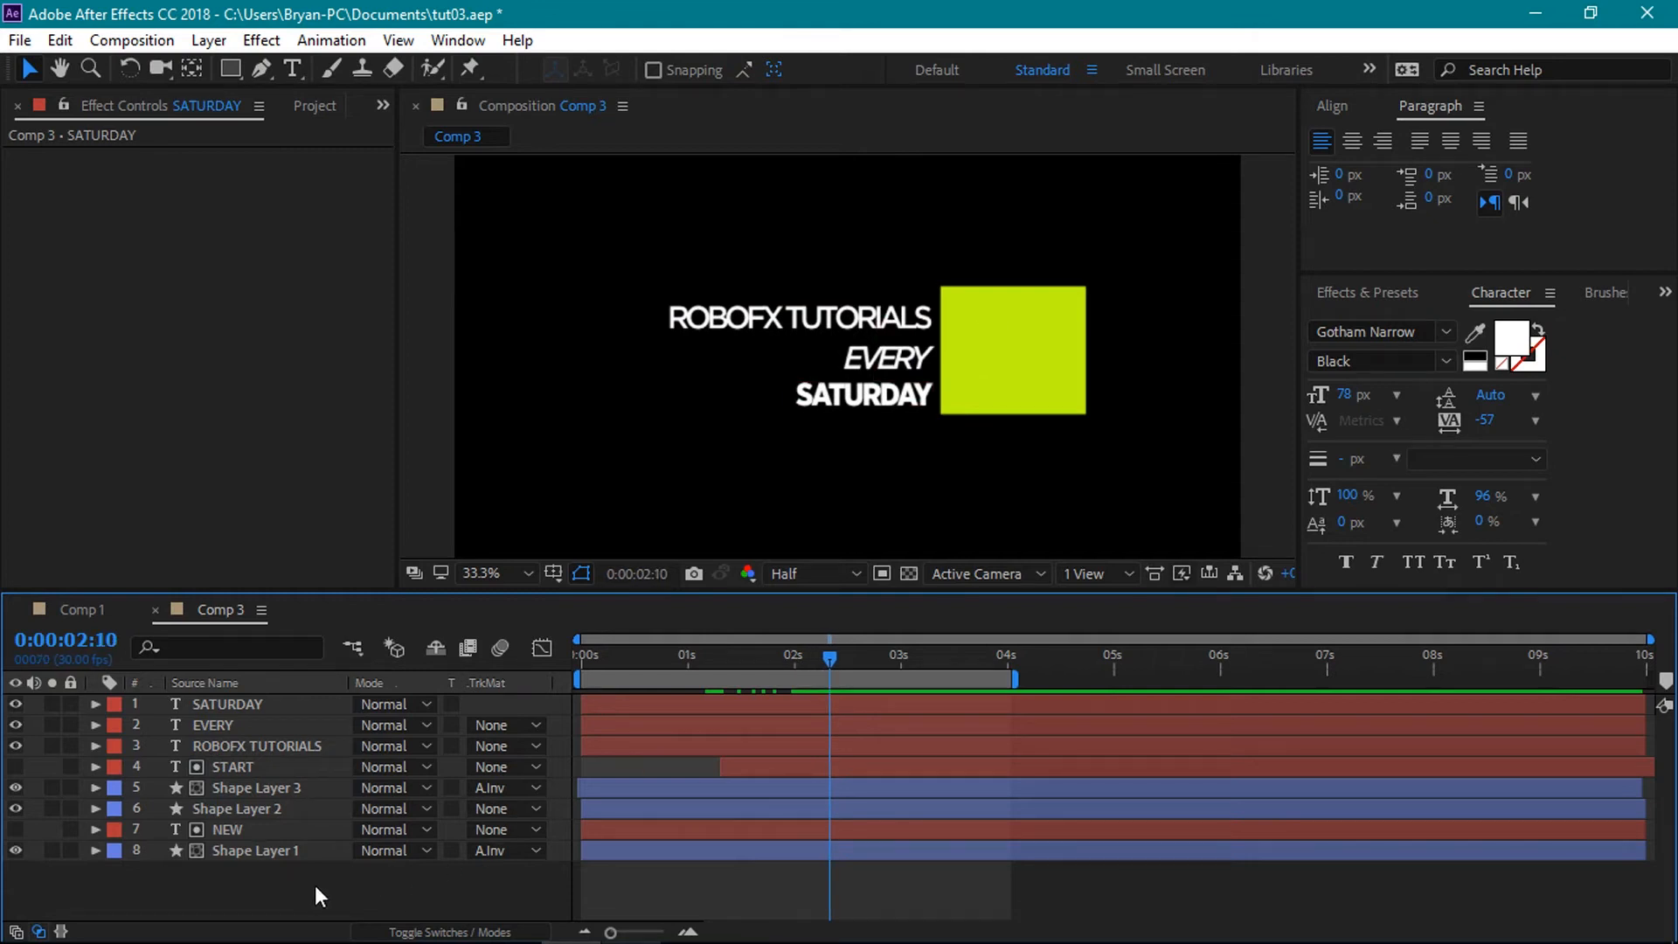
click(230, 67)
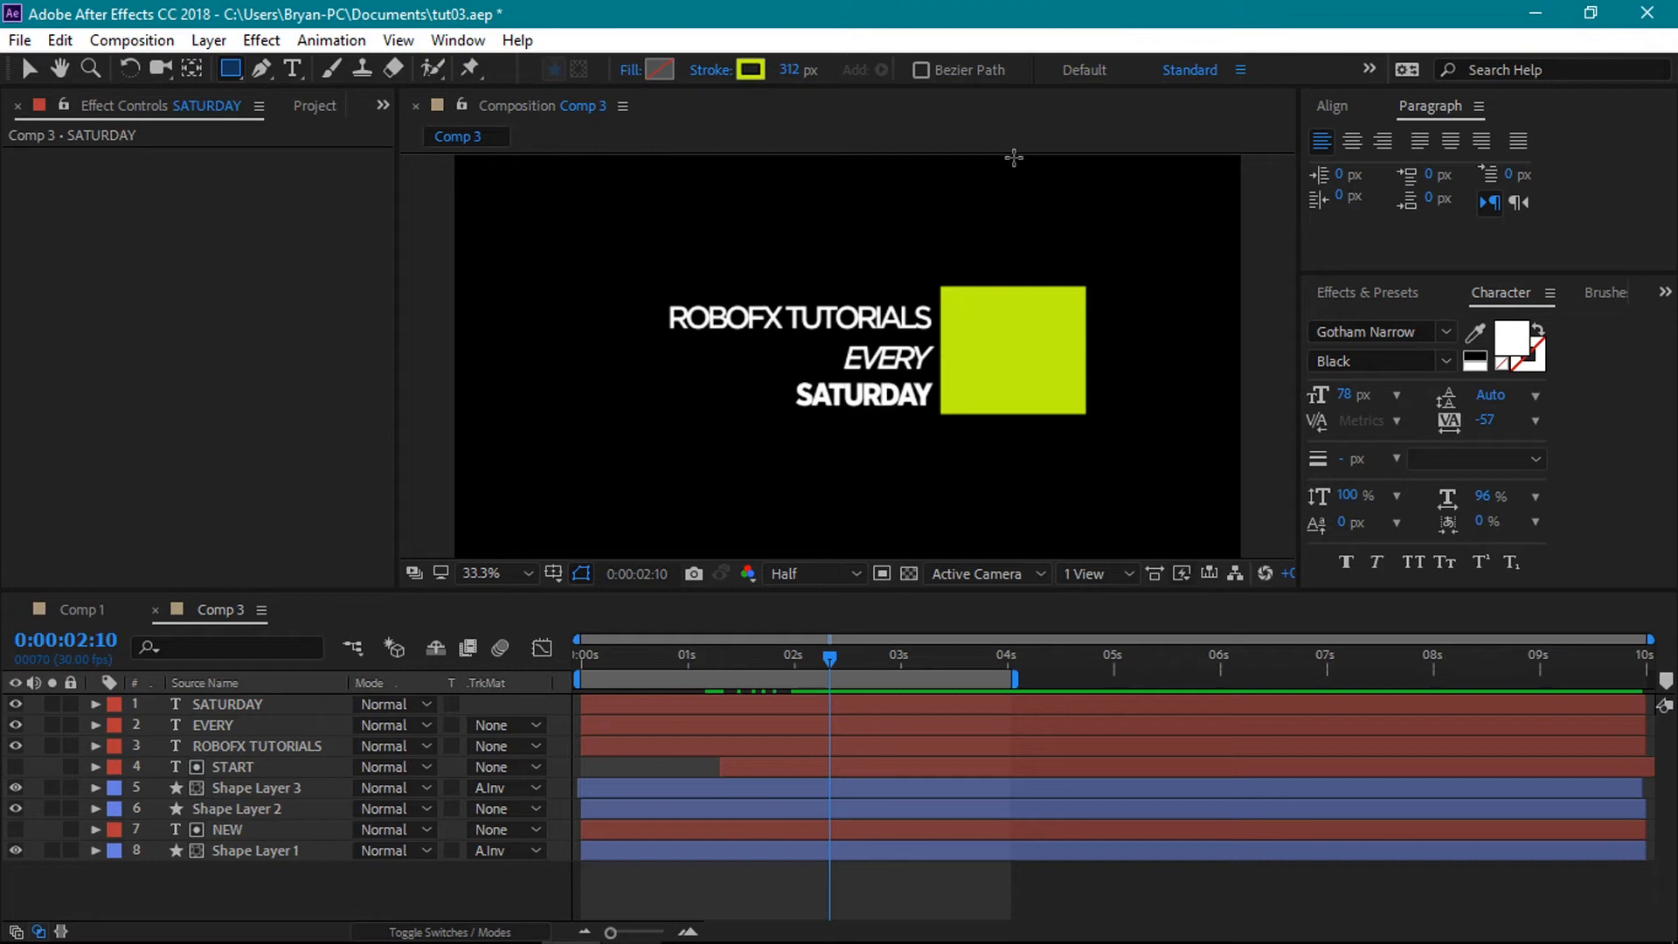
drag(1009, 156, 1189, 499)
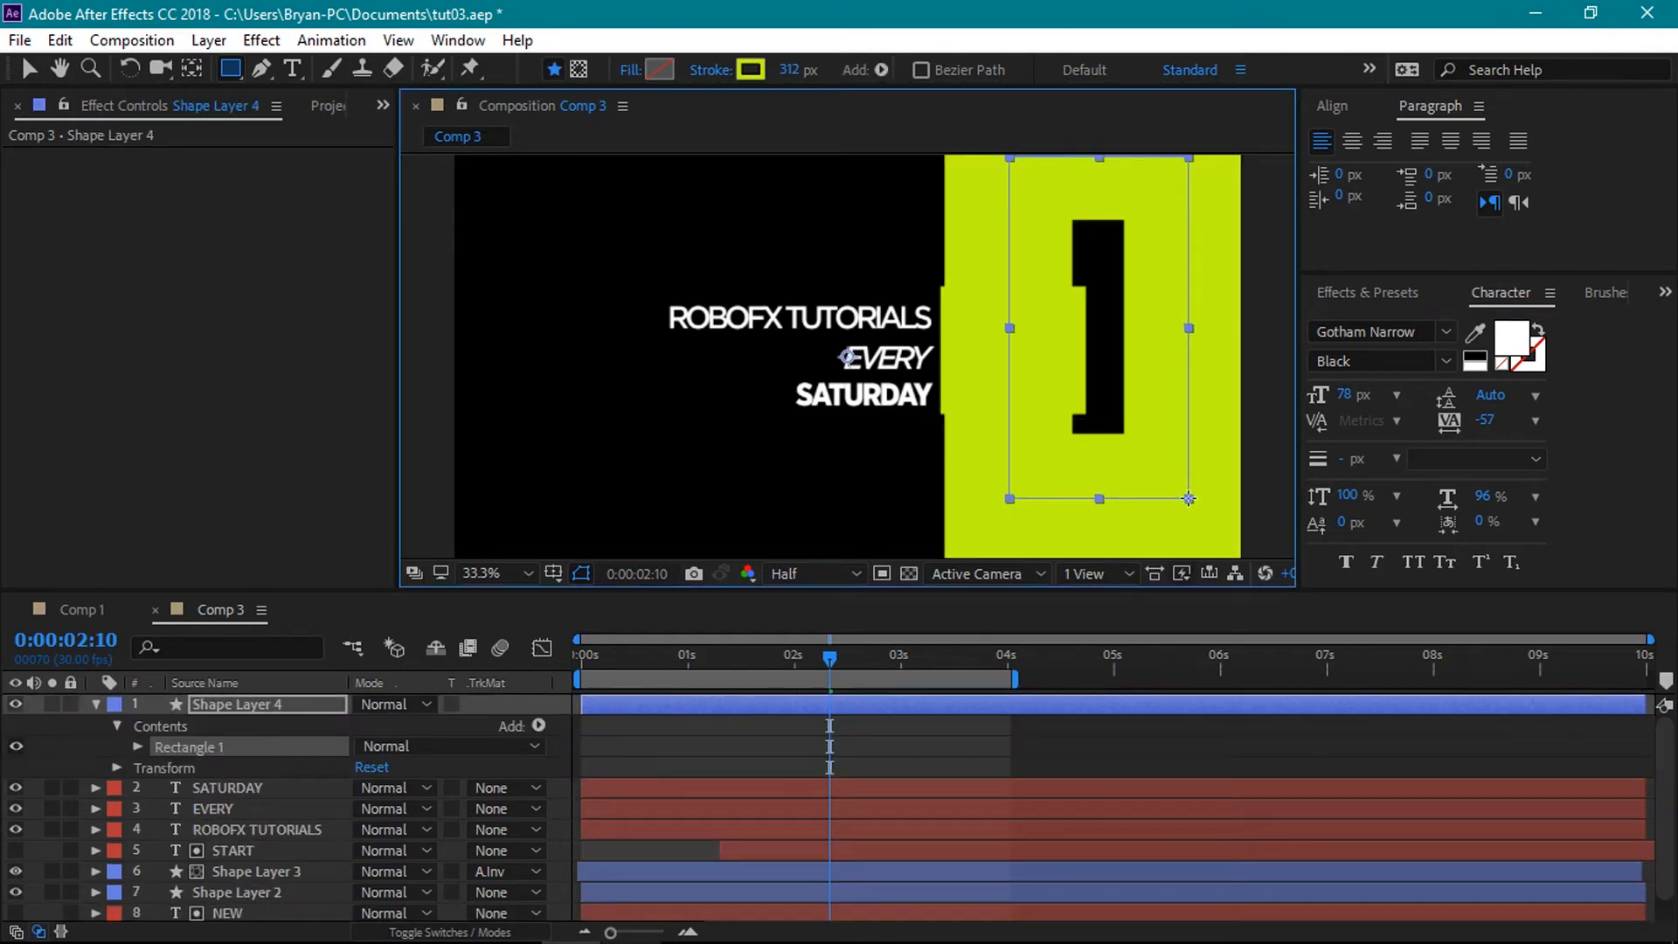
- Set the new rectangle's stroke to none and its fill to solid color
click(708, 70)
click(715, 312)
click(796, 451)
click(629, 70)
click(744, 317)
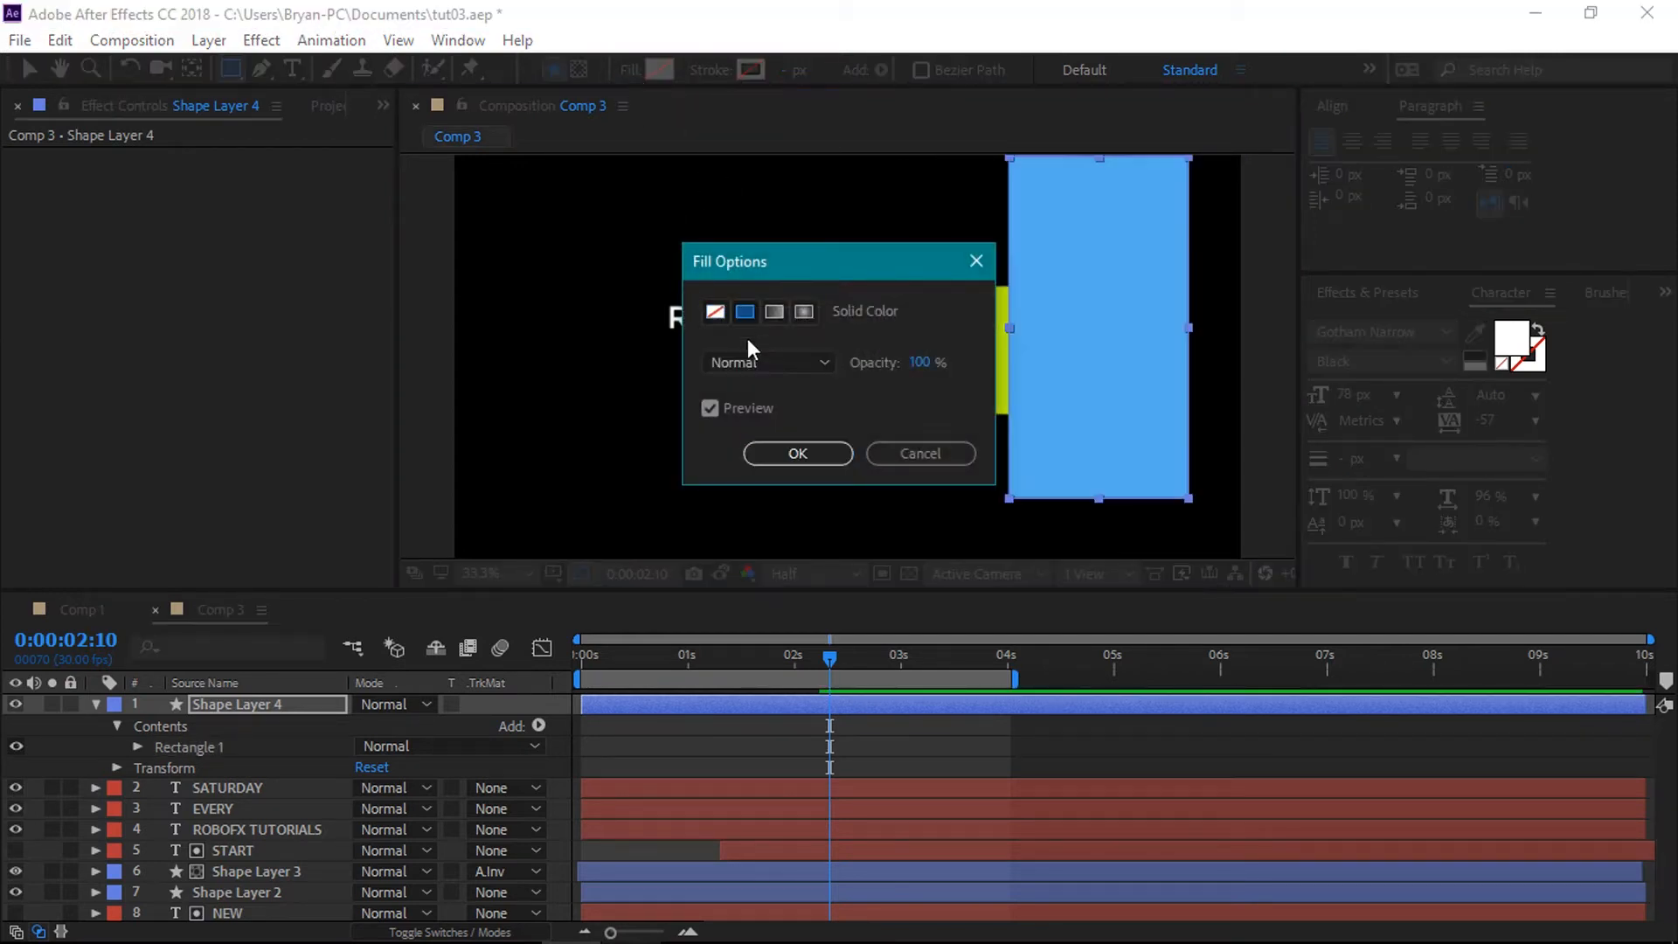
click(791, 452)
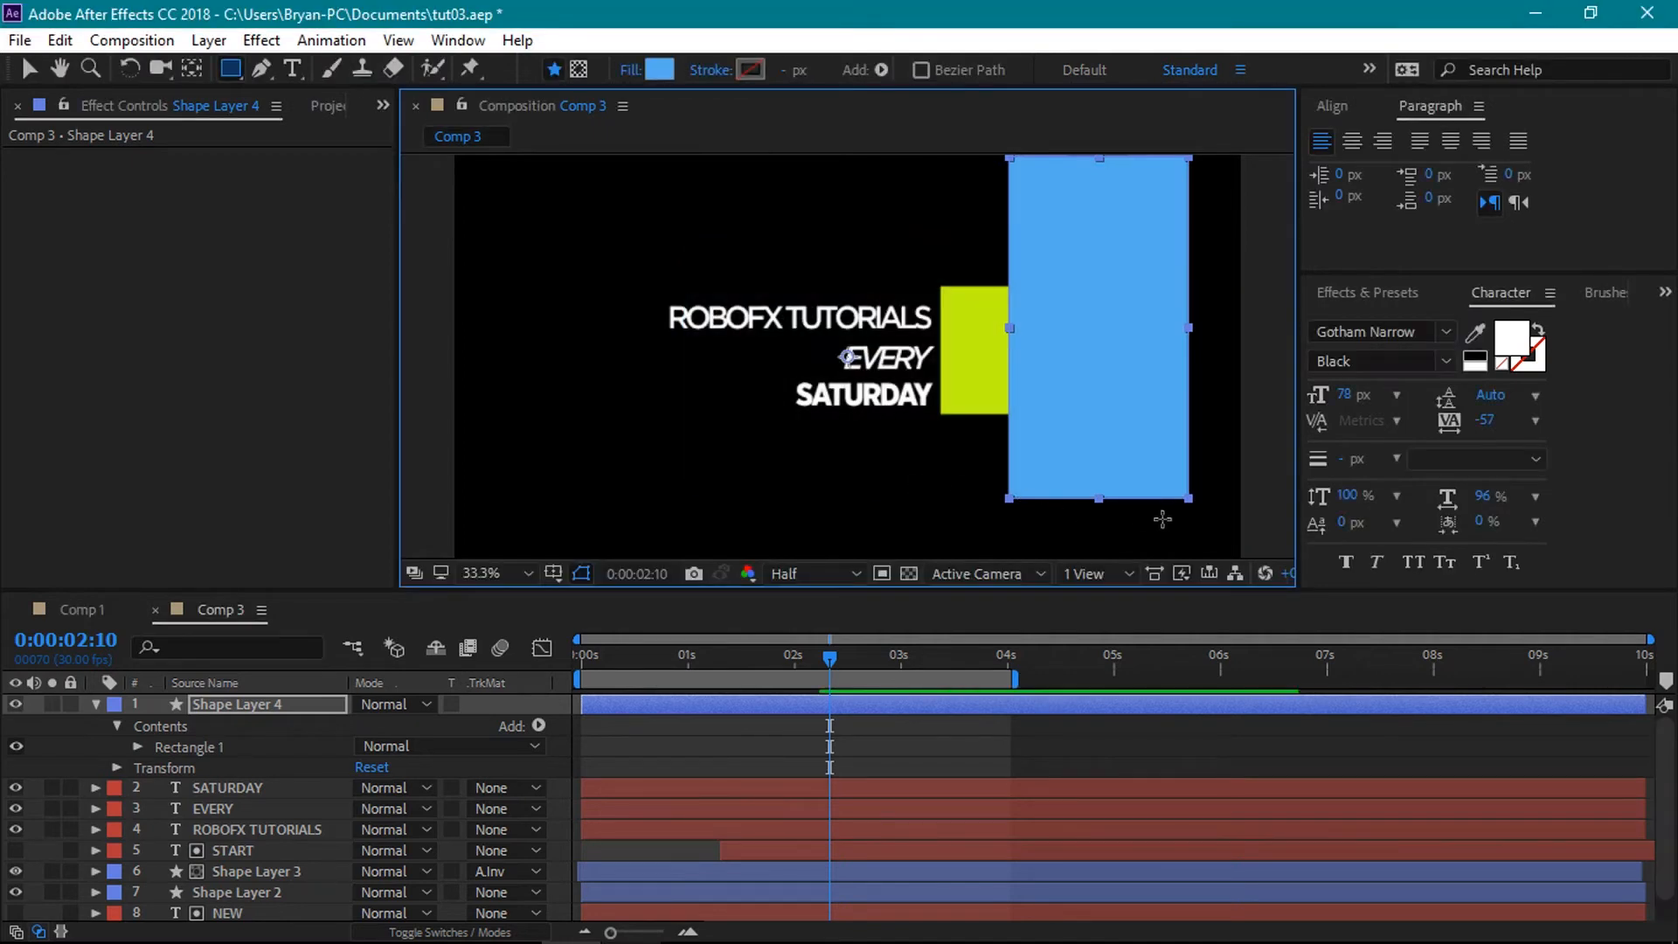
- Enlarge the blue rectangle to the frame's height and shift it right, leaving the left part of the green block uncovered
drag(1189, 496, 1210, 536)
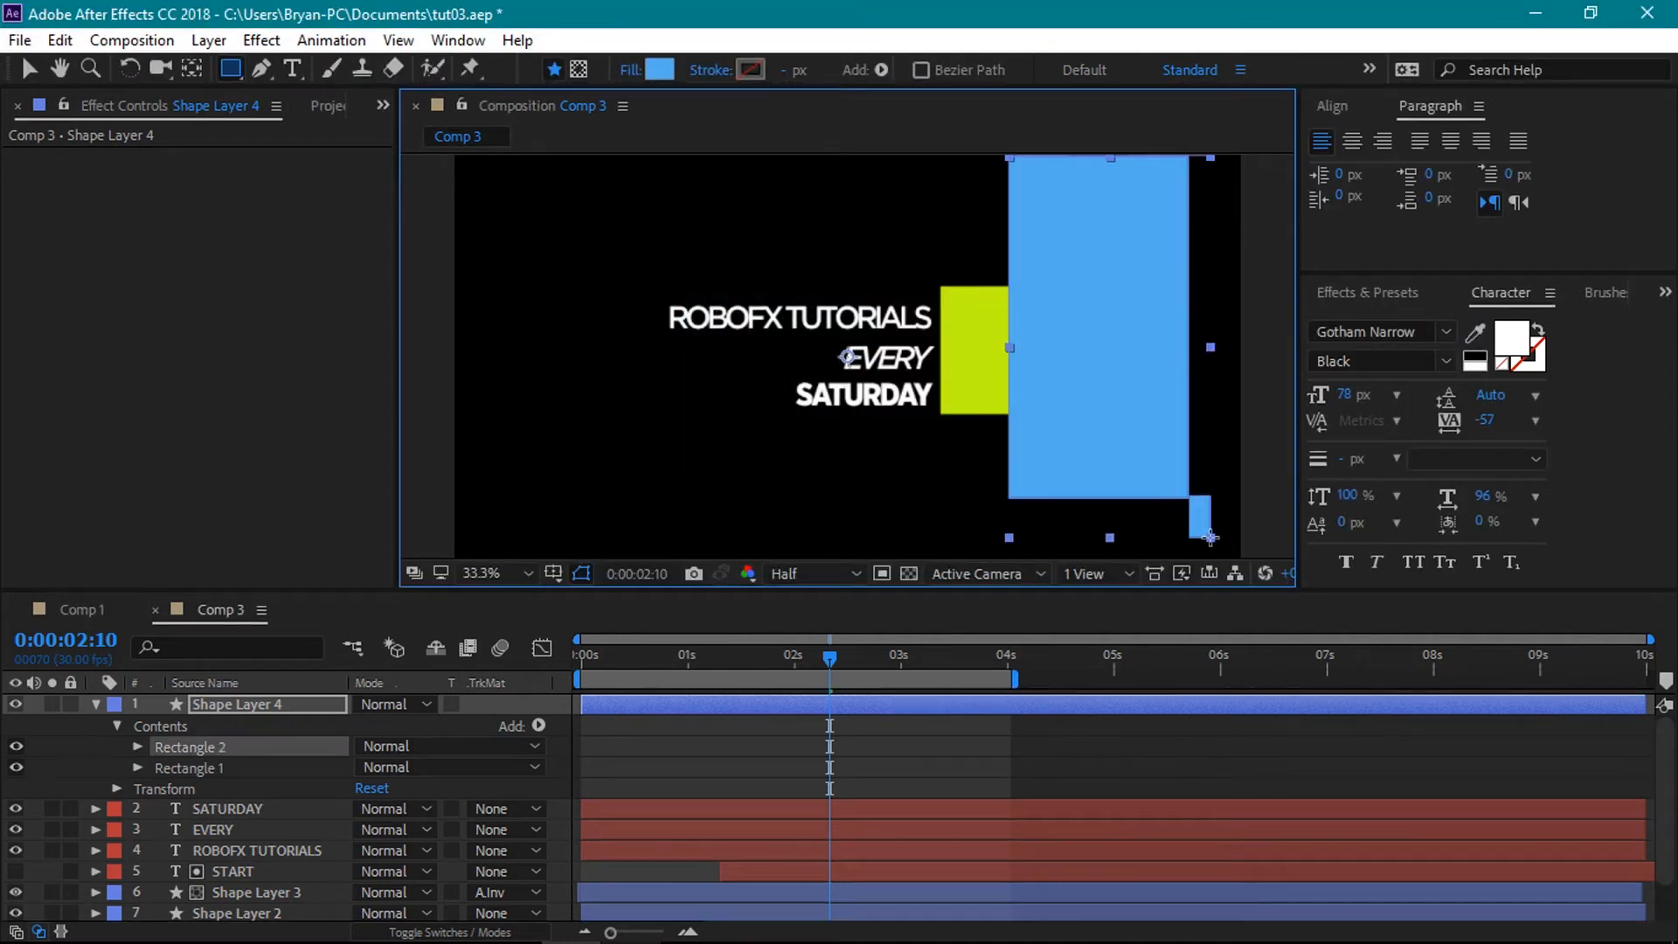
key(ctrl+z)
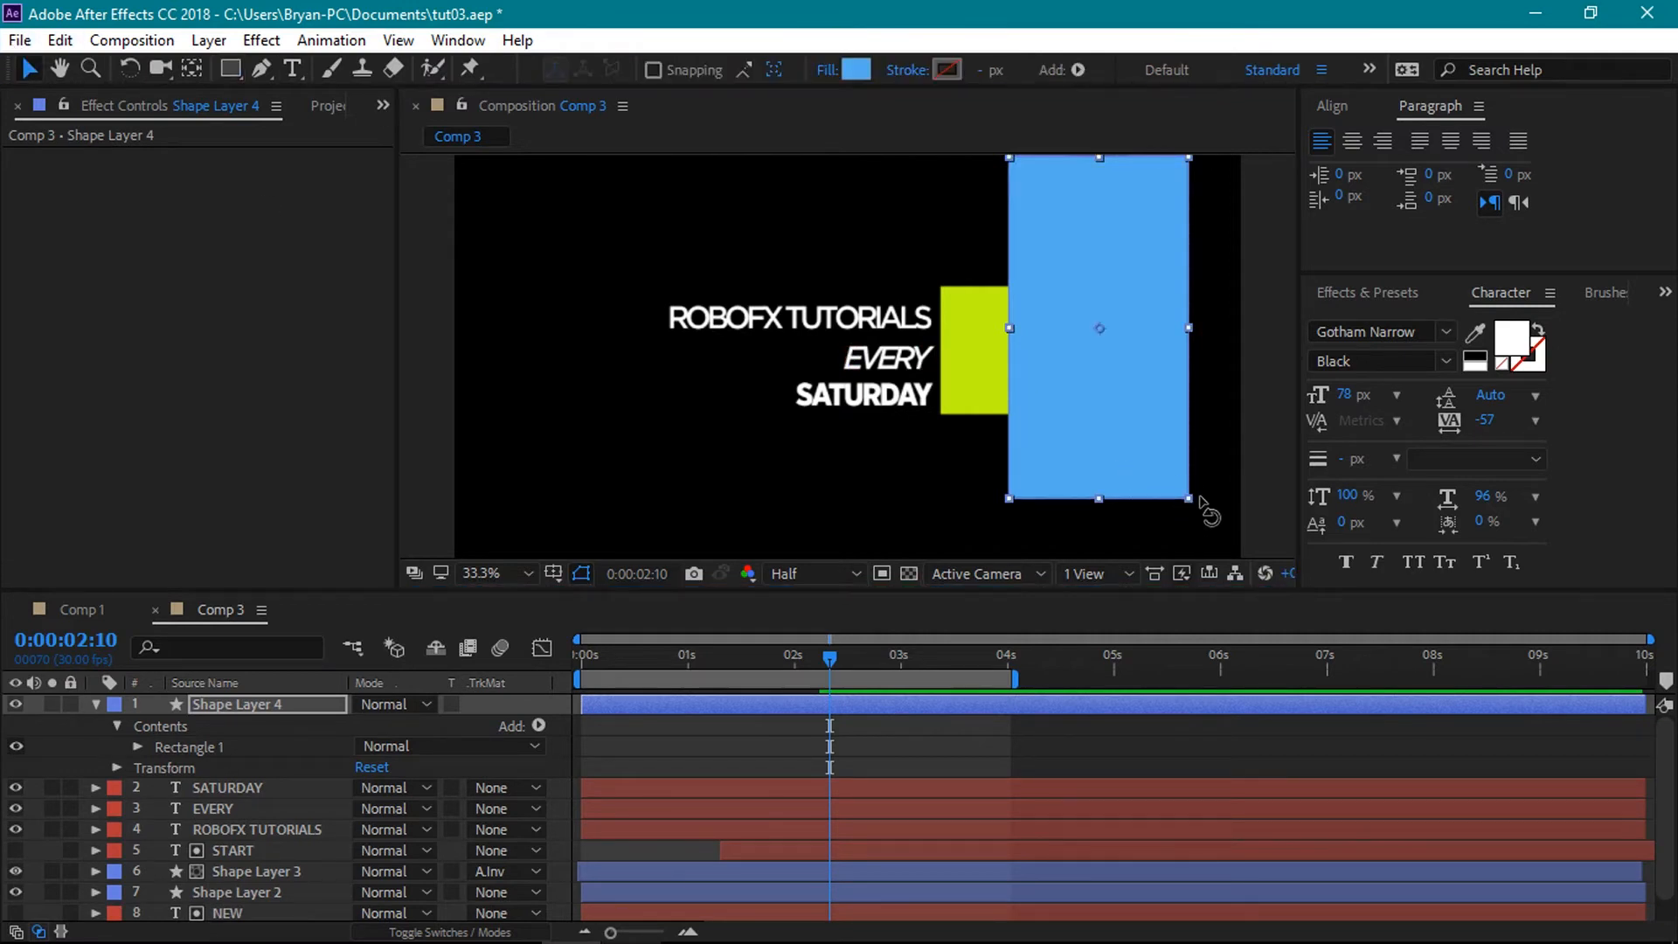
drag(1190, 497, 1244, 554)
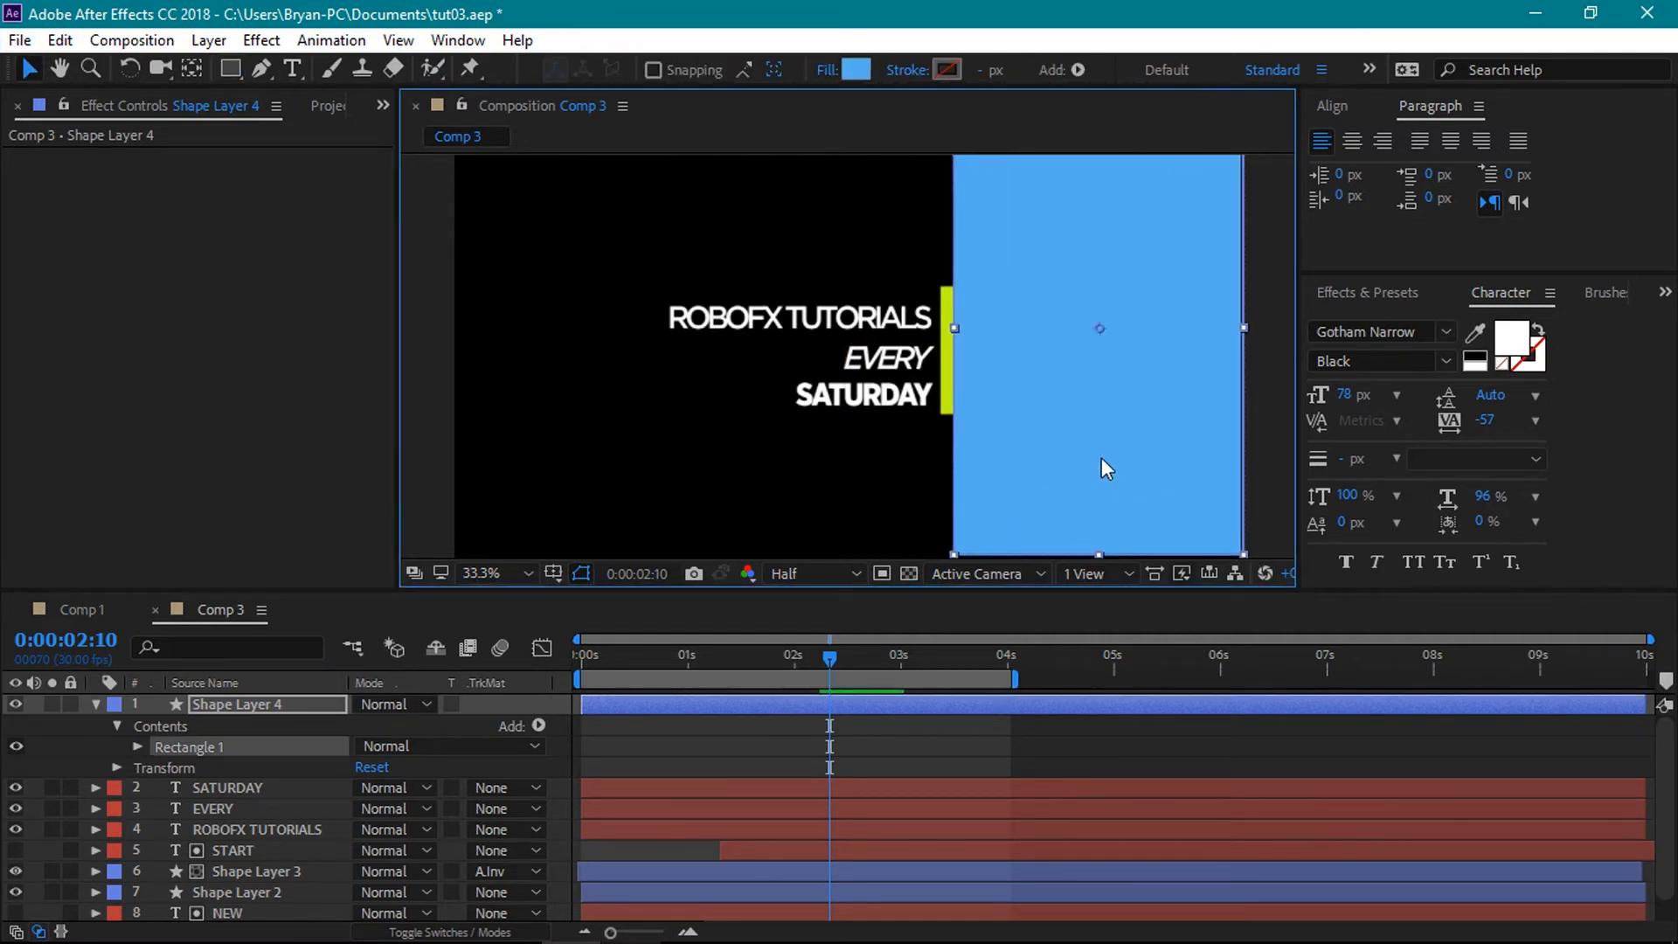
drag(1070, 439, 1110, 451)
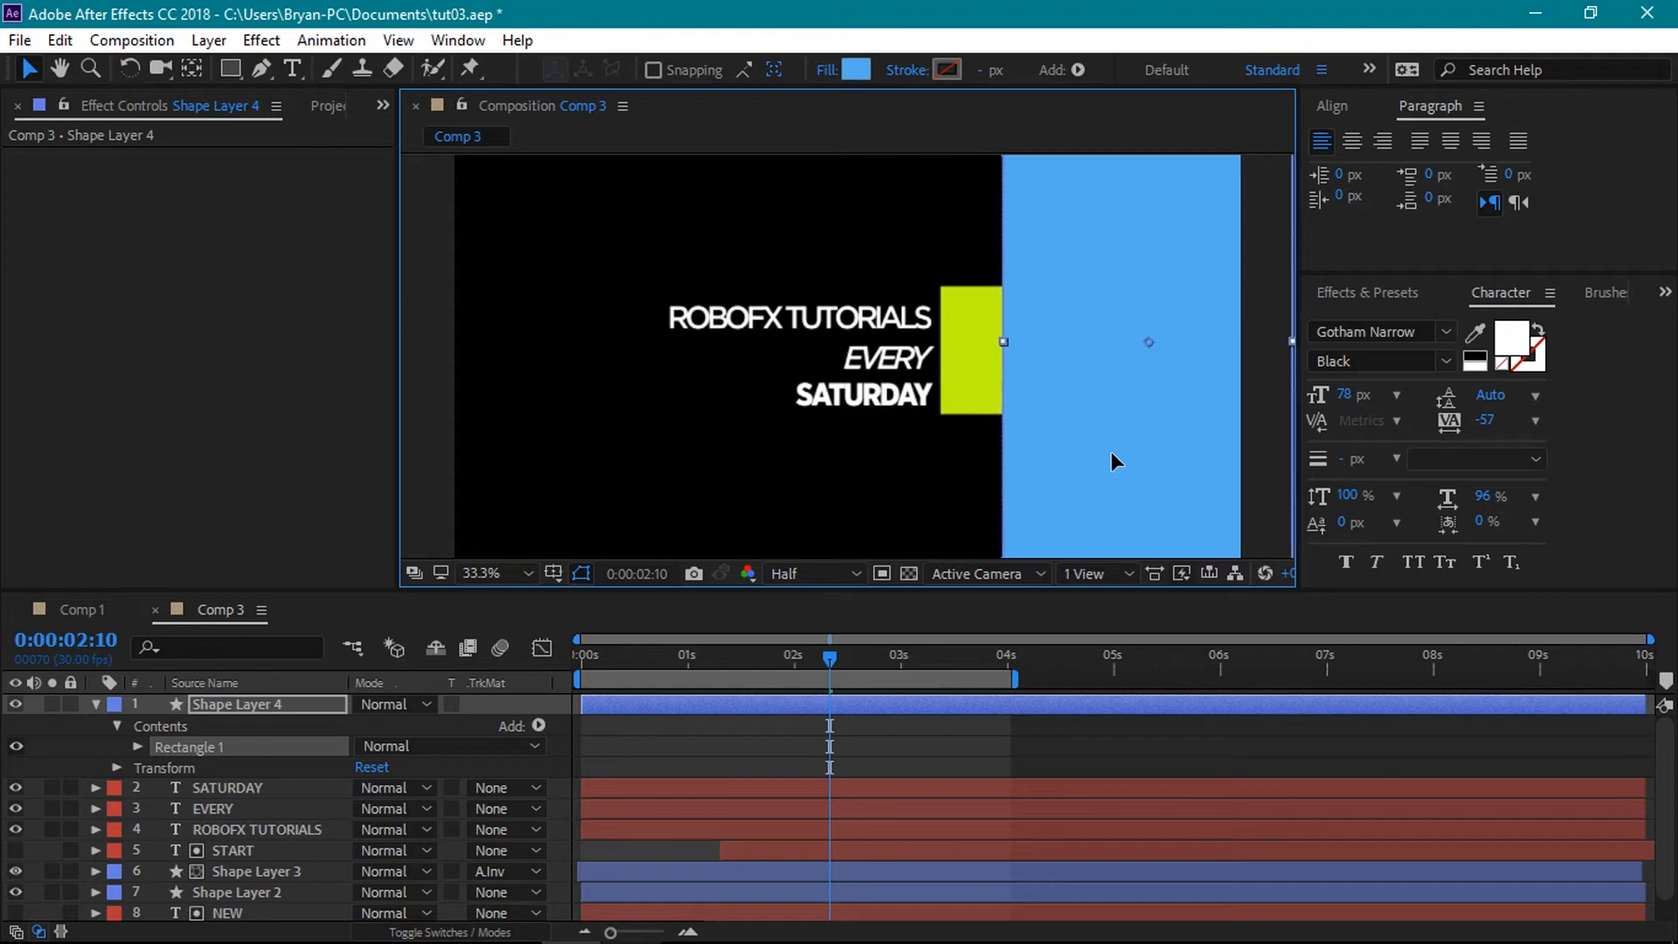
click(95, 704)
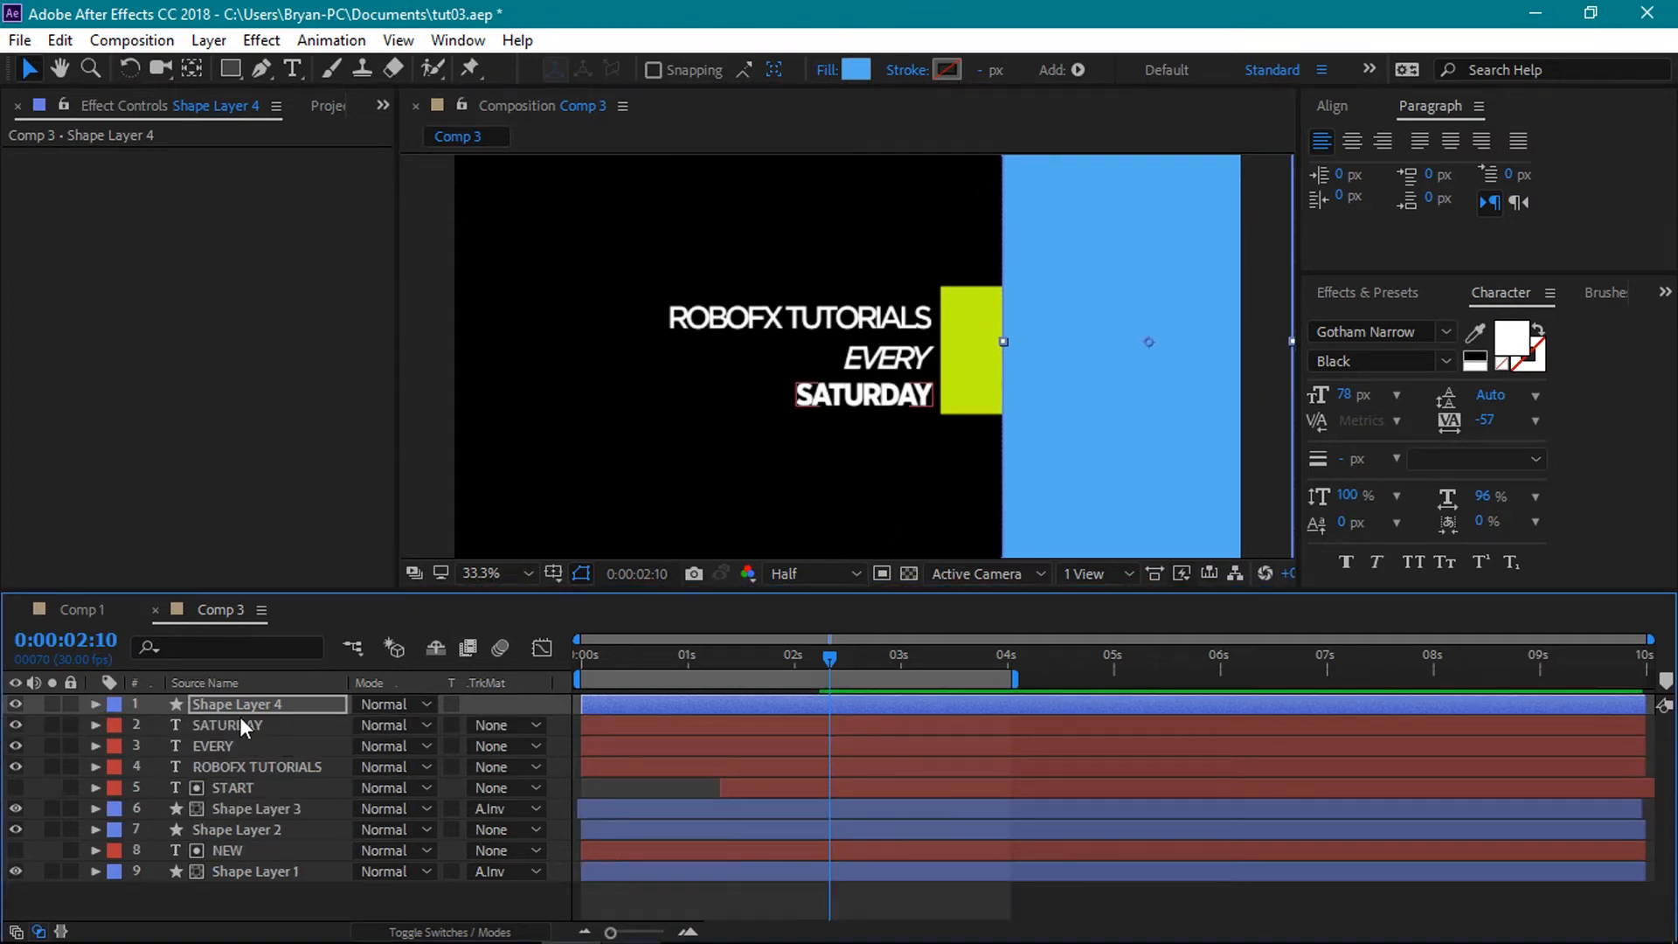
- Duplicate the blue rectangle layer twice, placing one copy directly above EVERY and one directly above ROBOFX TUTORIALS
click(241, 705)
key(ctrl+d)
drag(265, 706, 283, 804)
key(ctrl+d)
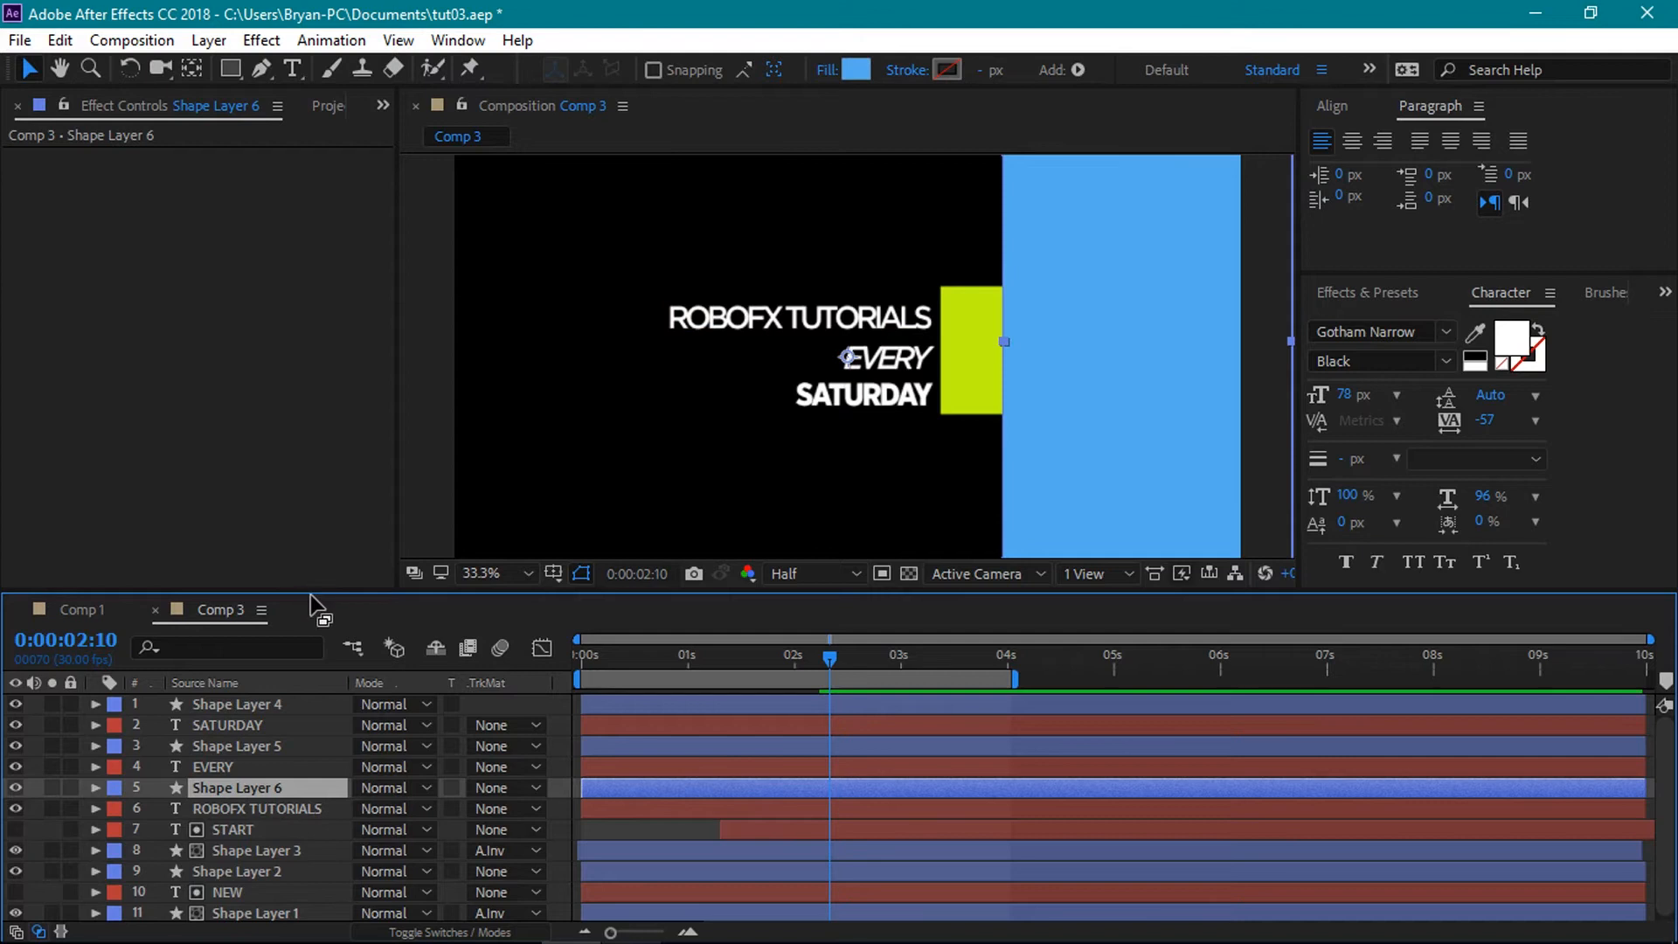
- Give ROBOFX TUTORIALS, EVERY and SATURDAY an Alpha Inverted Matte from the rectangle layer directly above each
drag(305, 590, 296, 537)
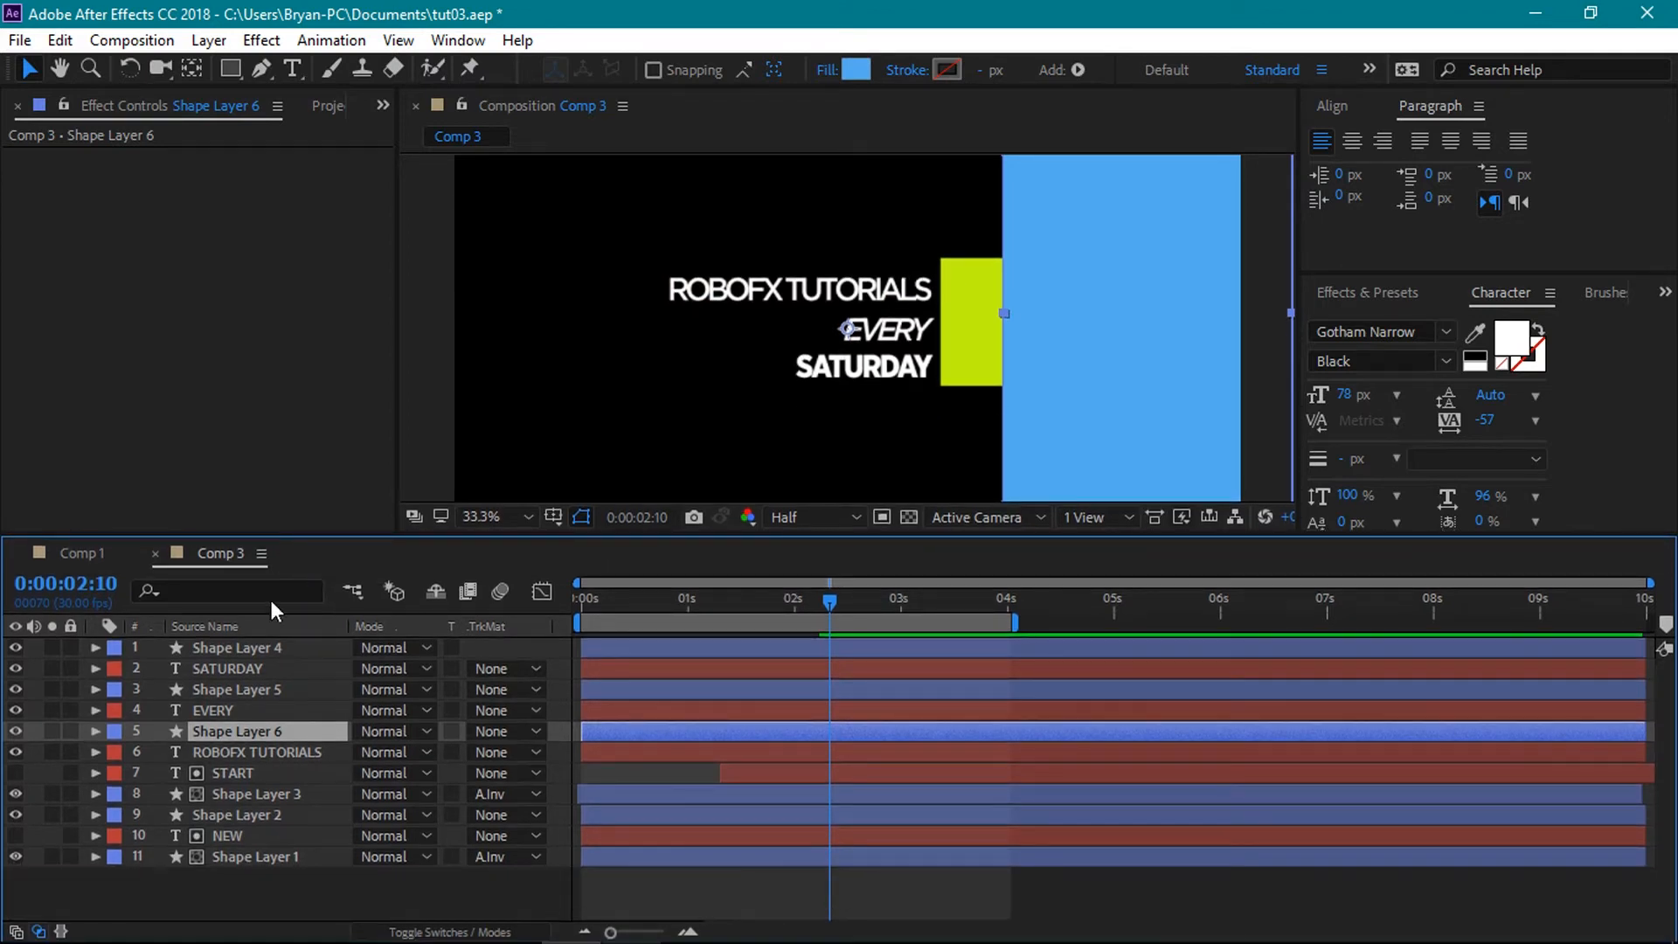
click(232, 751)
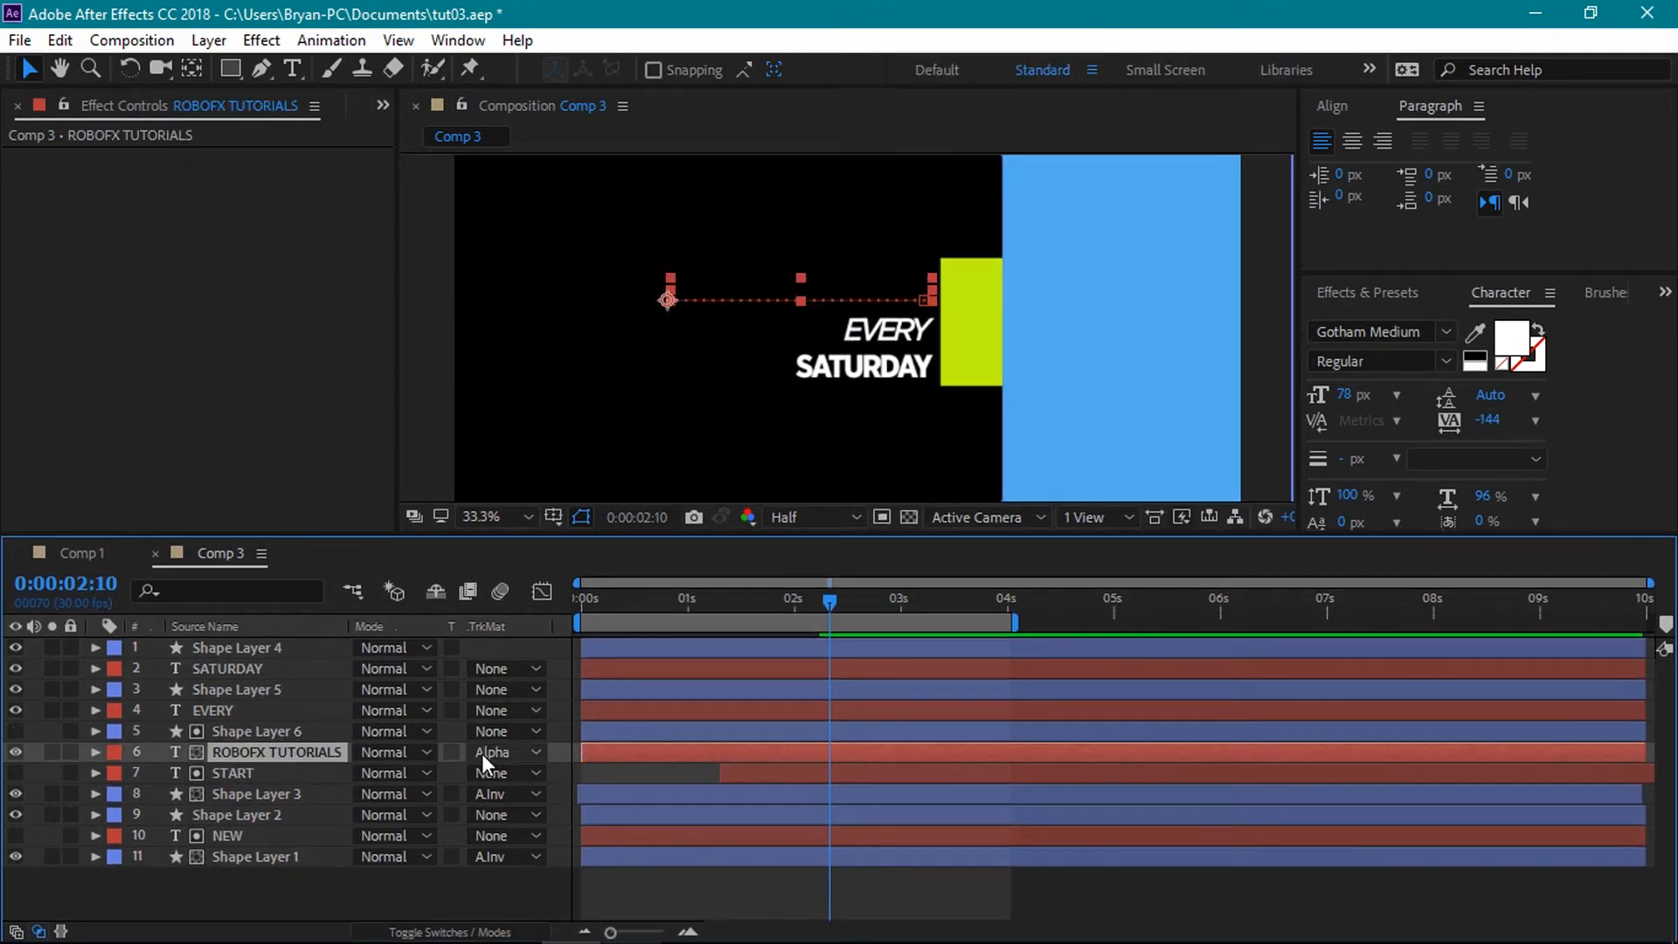
click(486, 753)
click(507, 834)
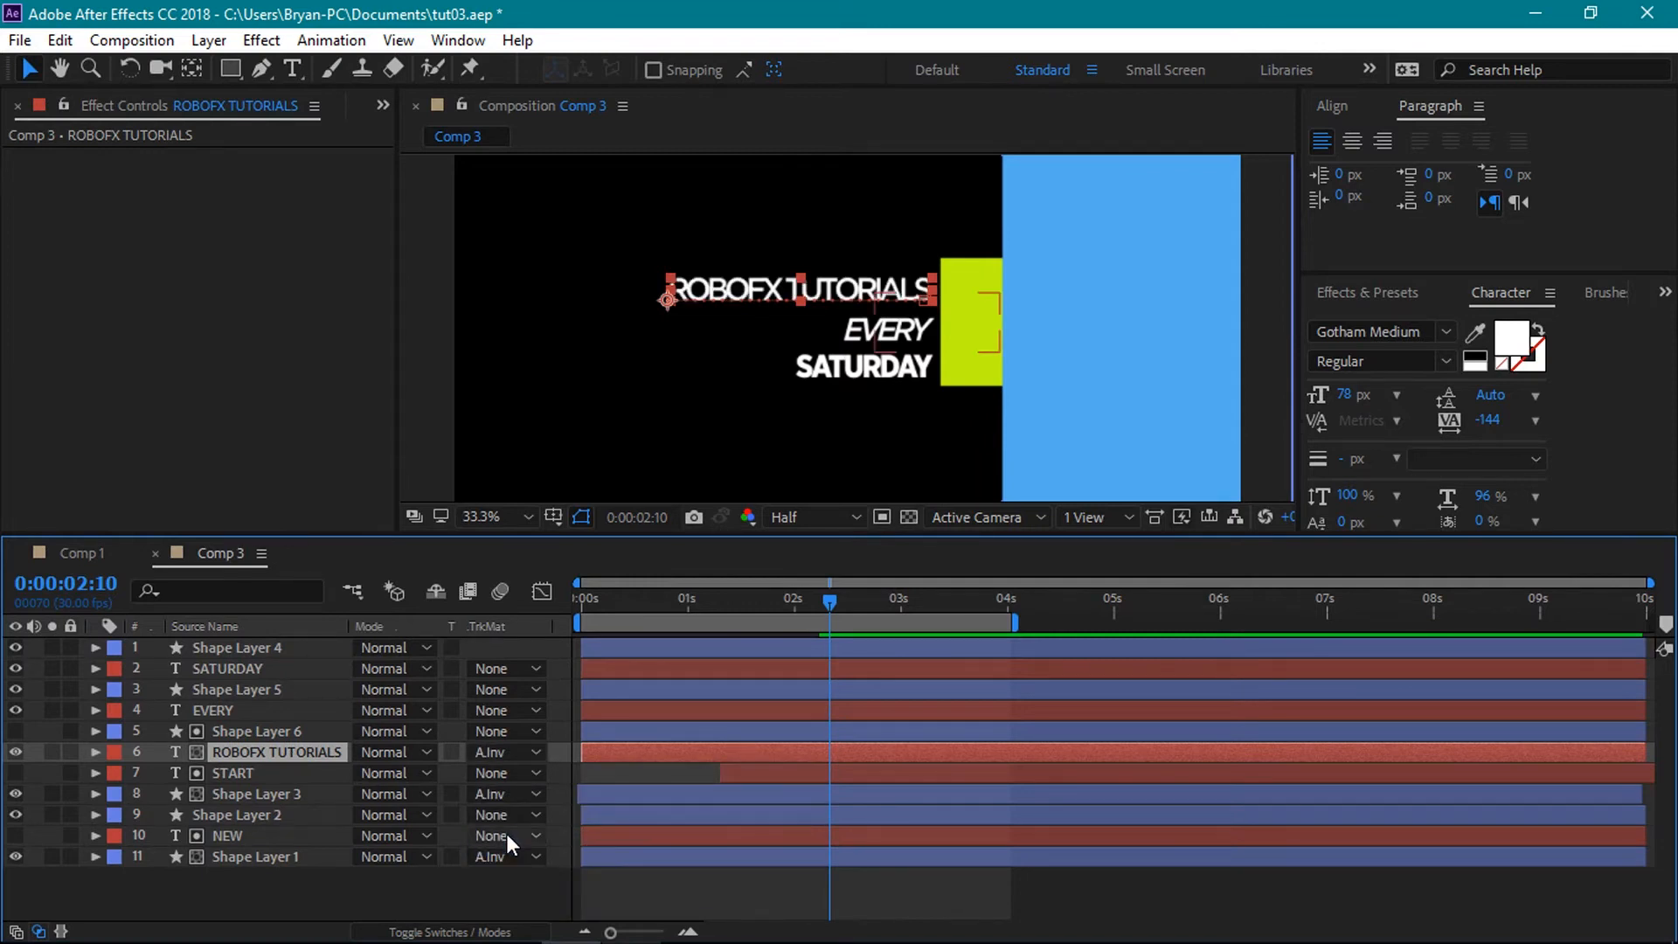
click(220, 712)
click(489, 712)
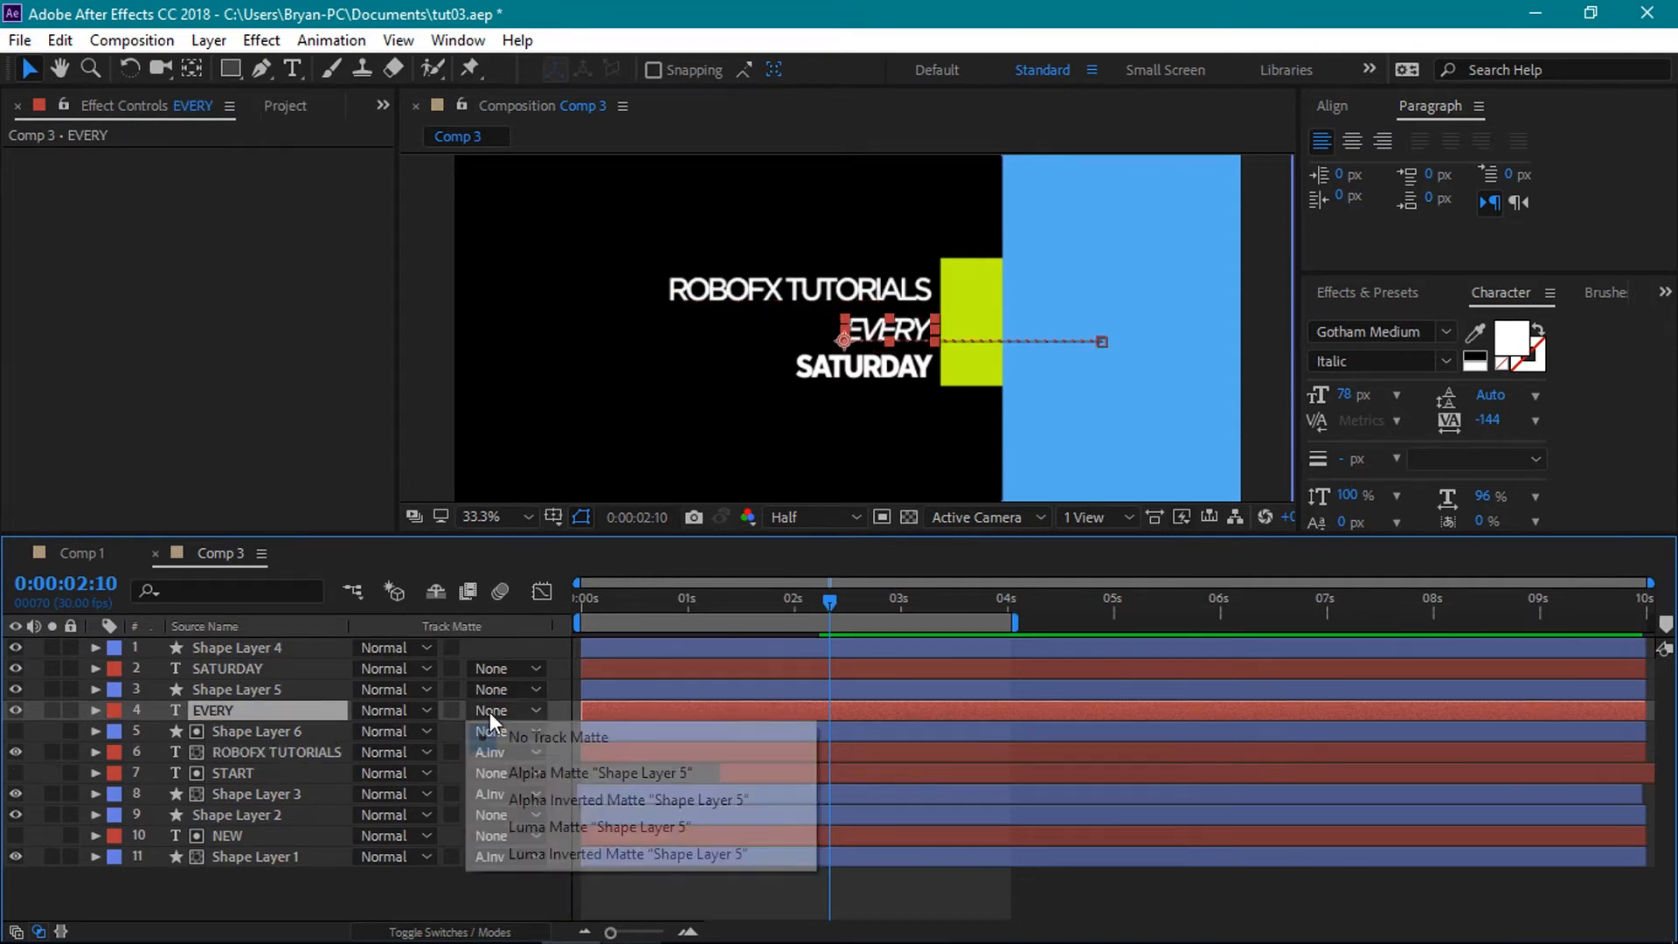
click(516, 798)
click(257, 667)
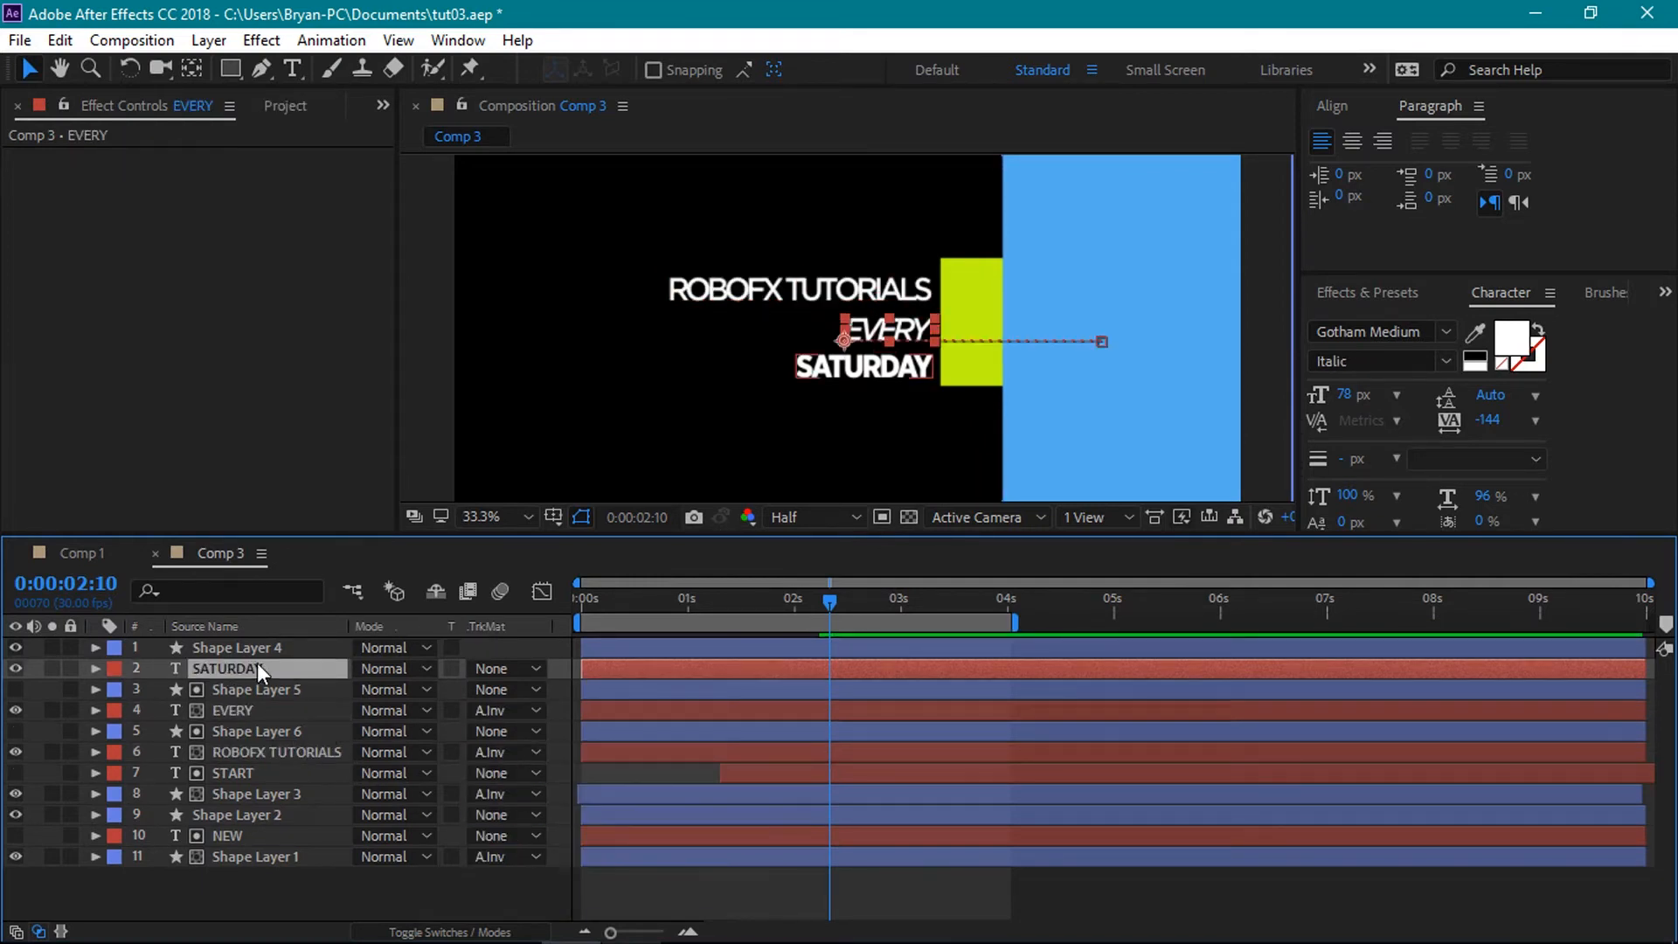
click(502, 670)
click(524, 757)
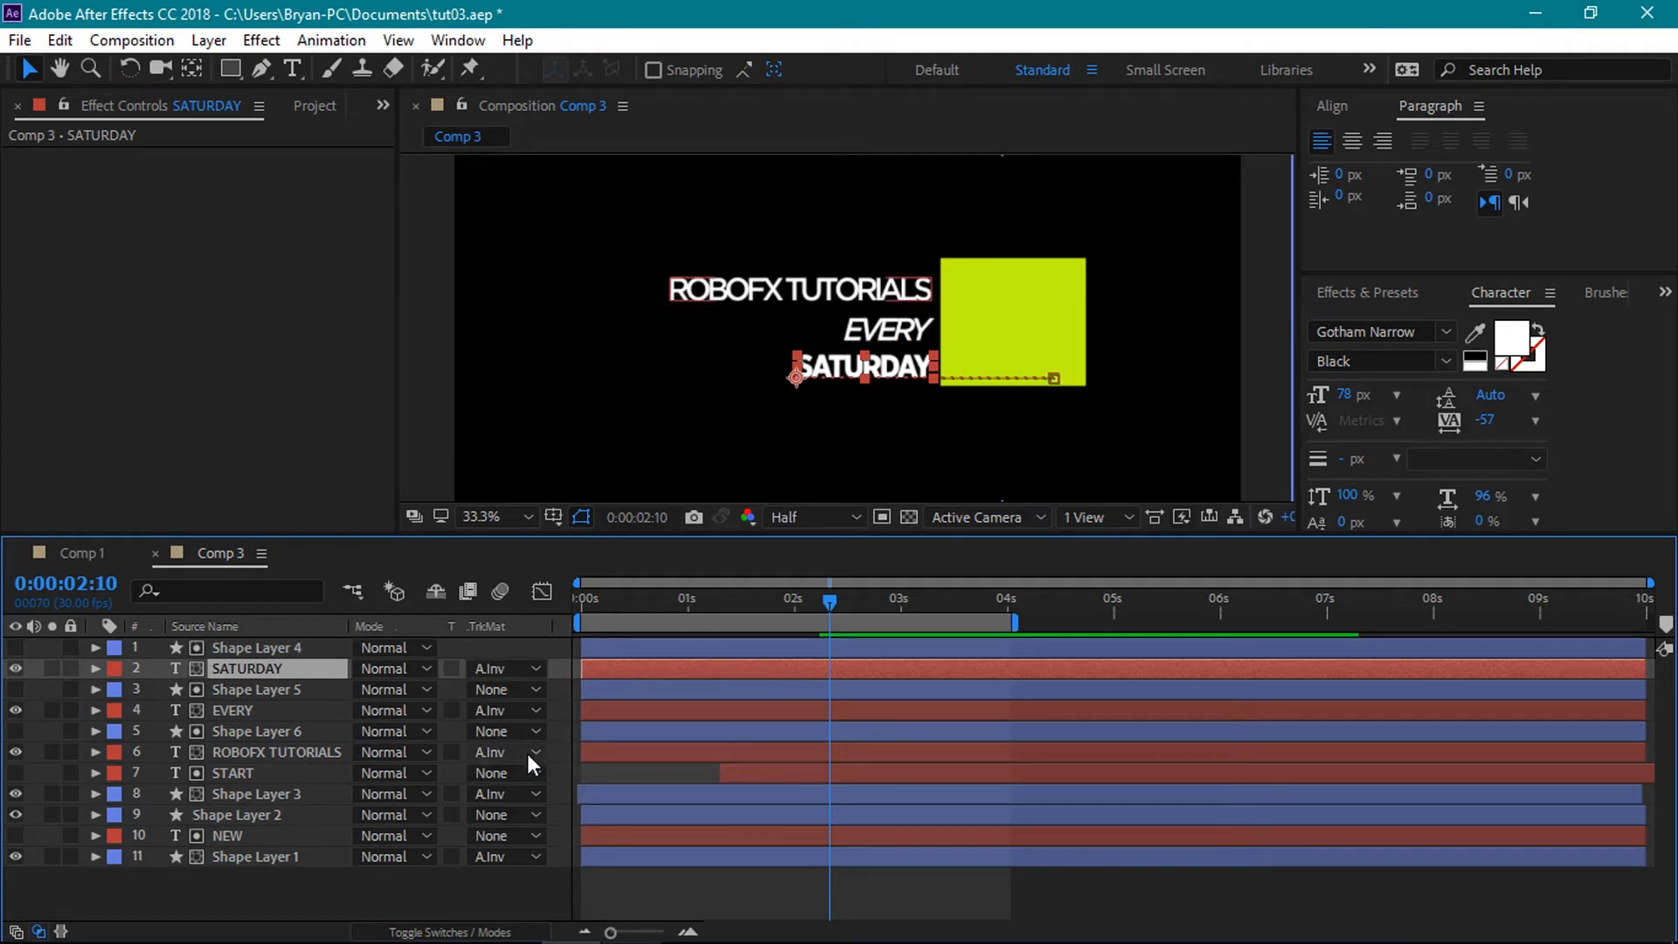
- Examine how the mattes cut the moving text between 0:00:02:28 and 0:00:01:28, and select the SATURDAY layer
drag(830, 610, 893, 600)
click(574, 775)
click(494, 517)
click(530, 297)
drag(744, 534, 753, 620)
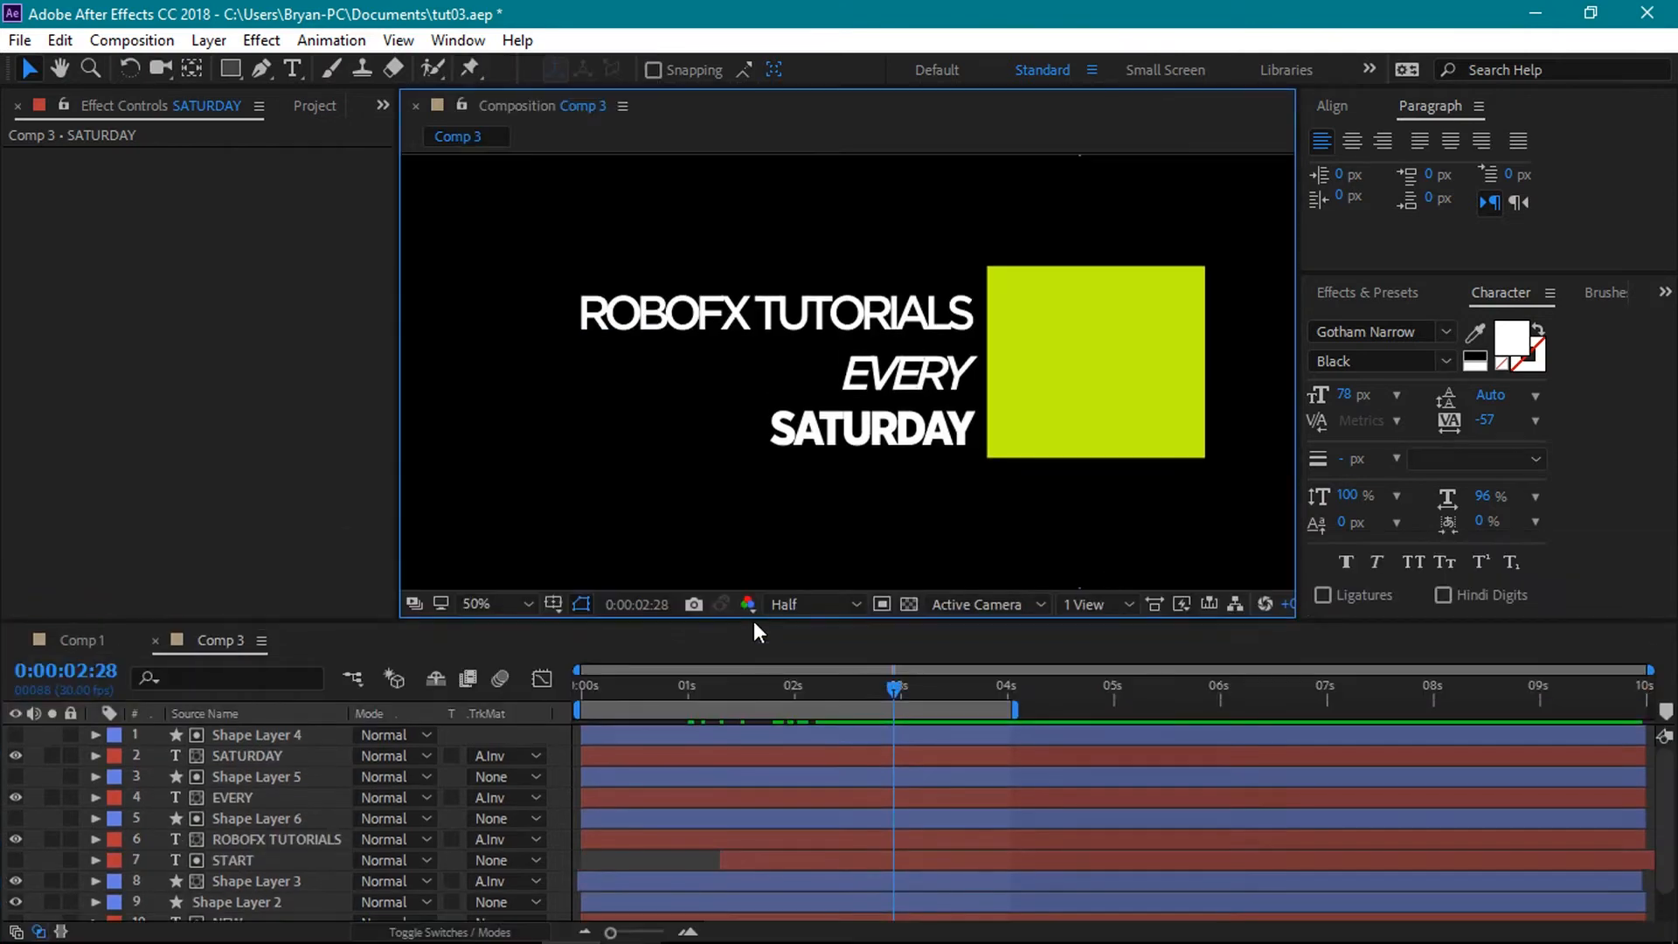
drag(889, 679, 784, 687)
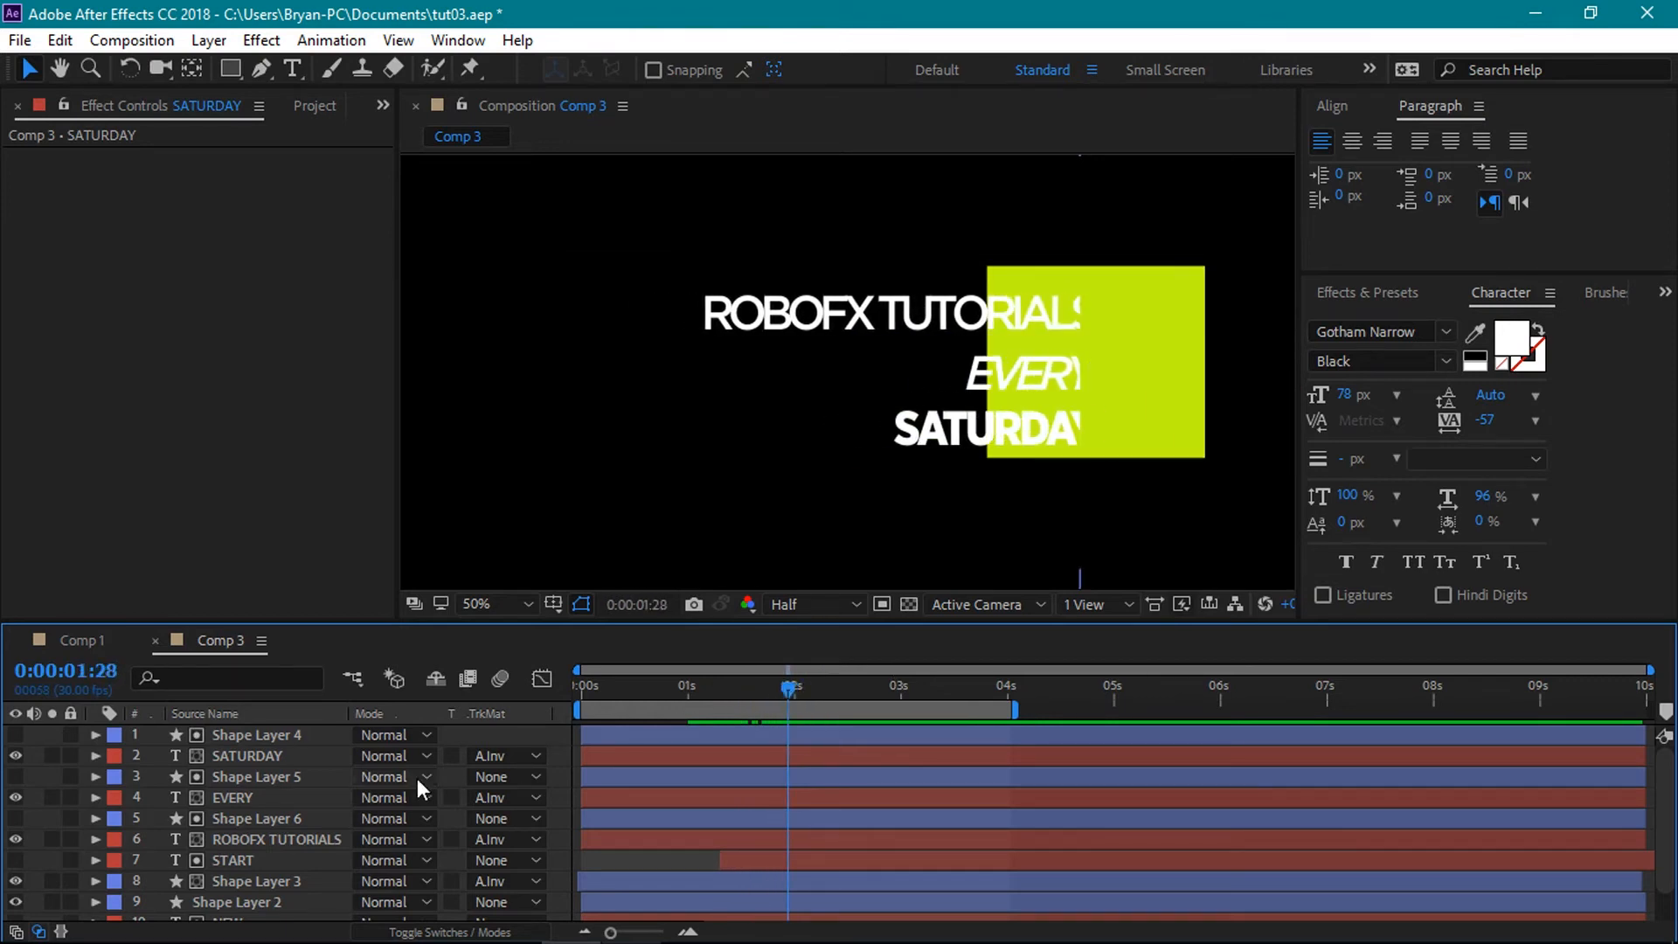
click(243, 750)
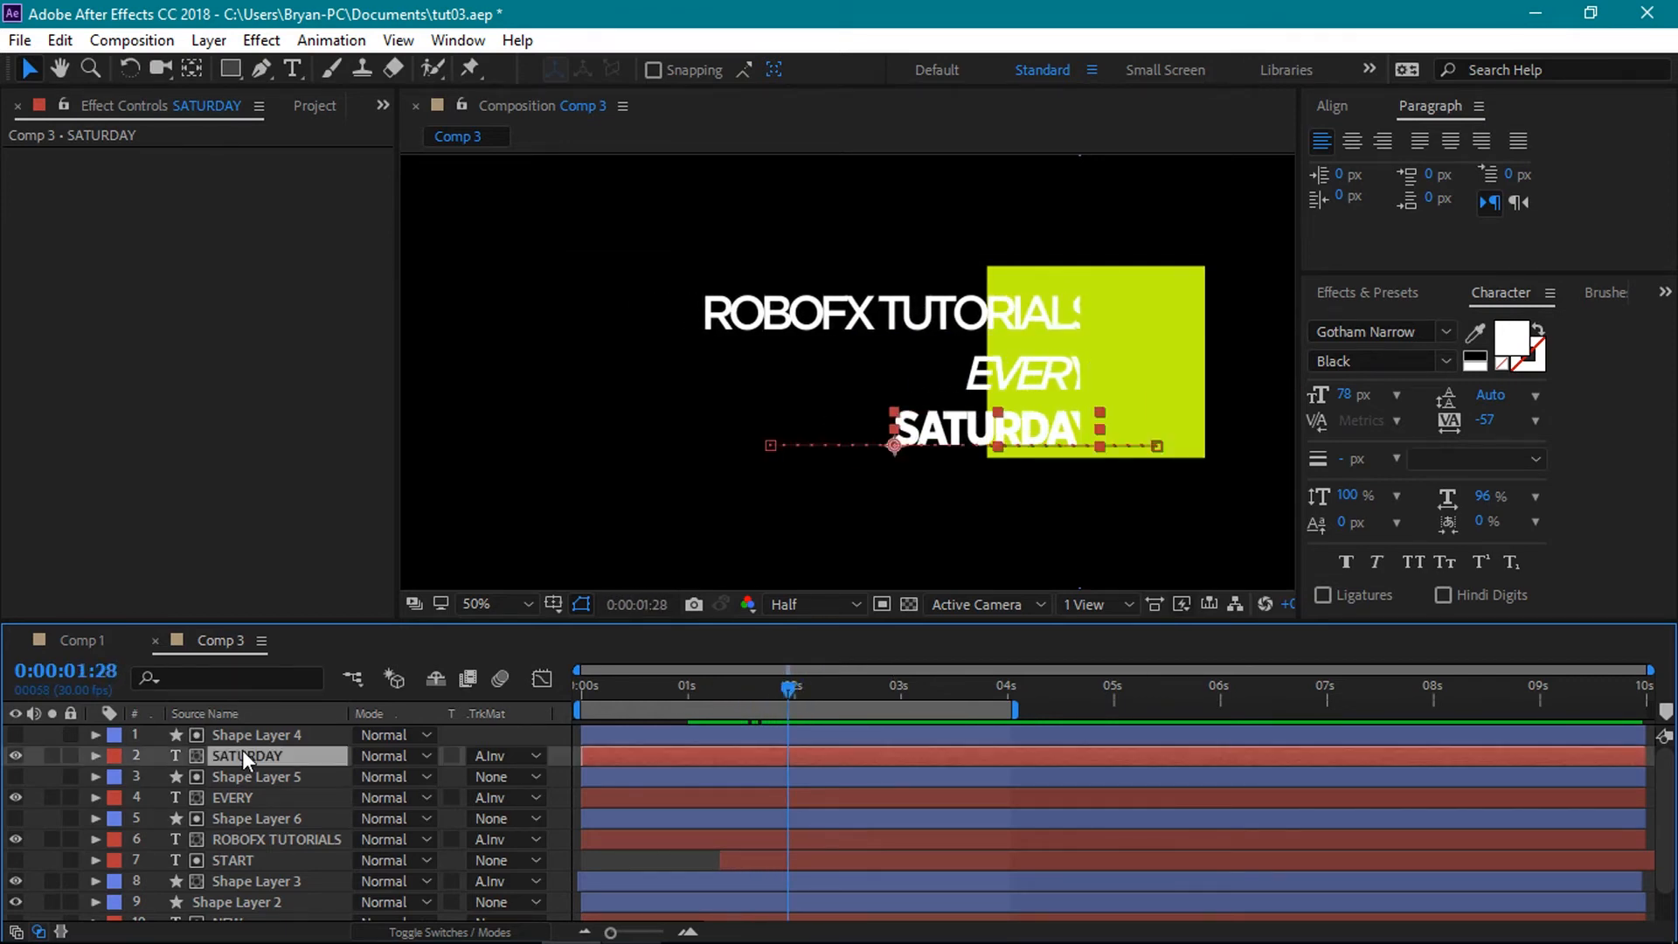
- Apply Easy Ease to both Position keyframes of SATURDAY, EVERY and ROBOFX TUTORIALS
ctrl+click(262, 798)
ctrl+click(266, 861)
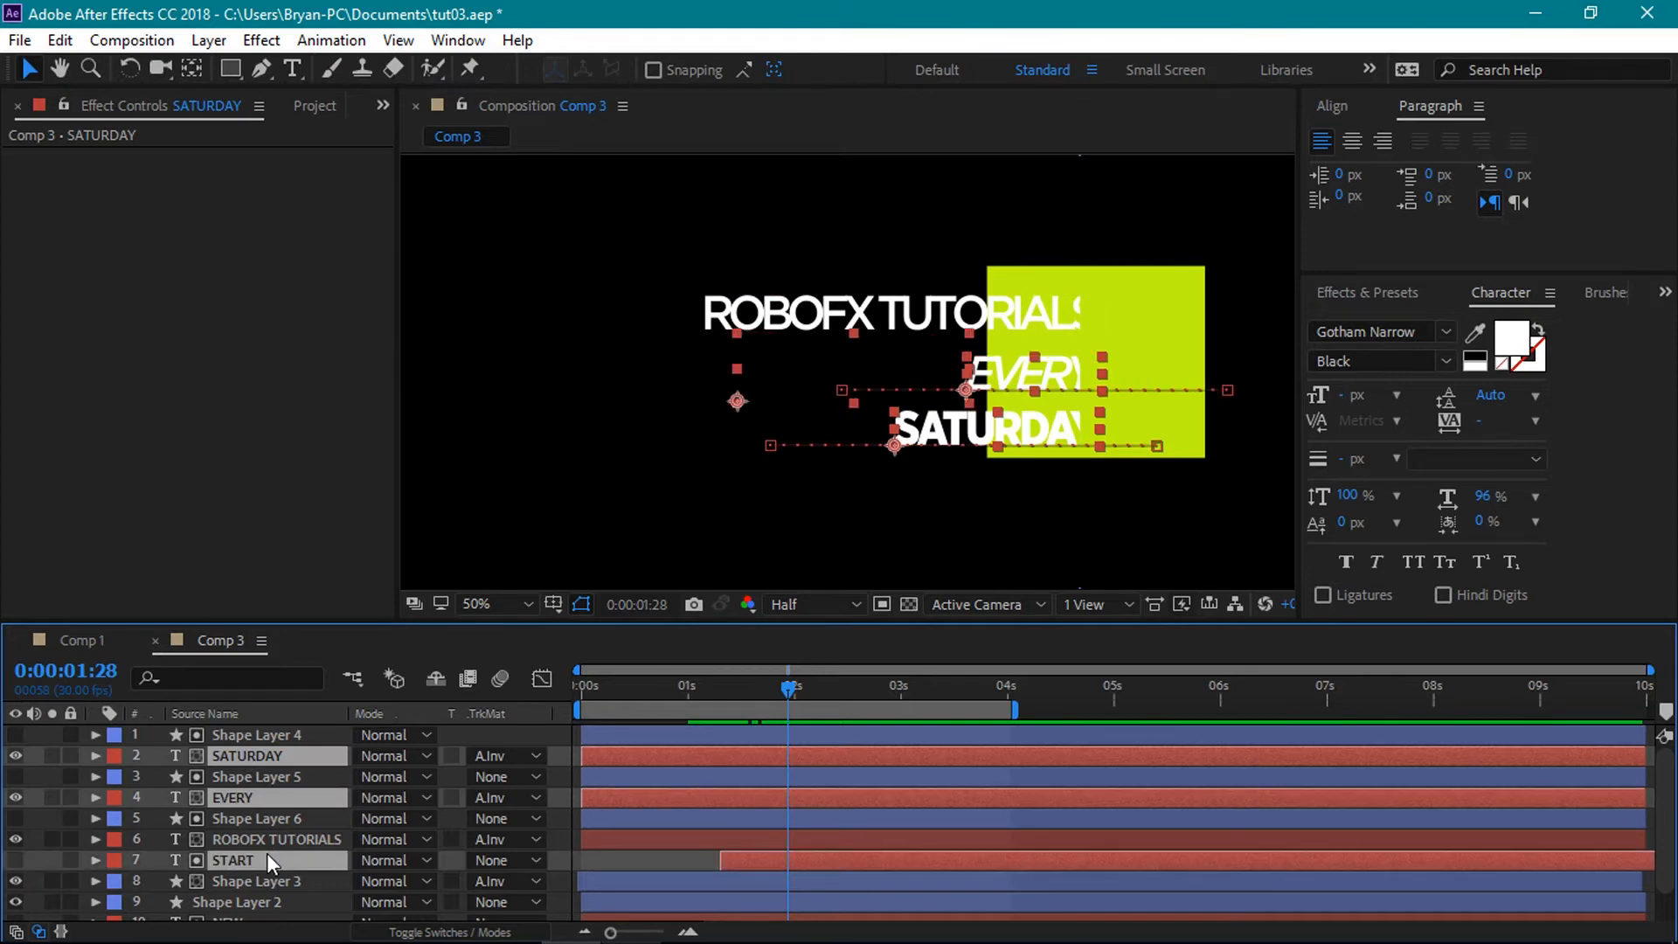
key(u)
click(479, 604)
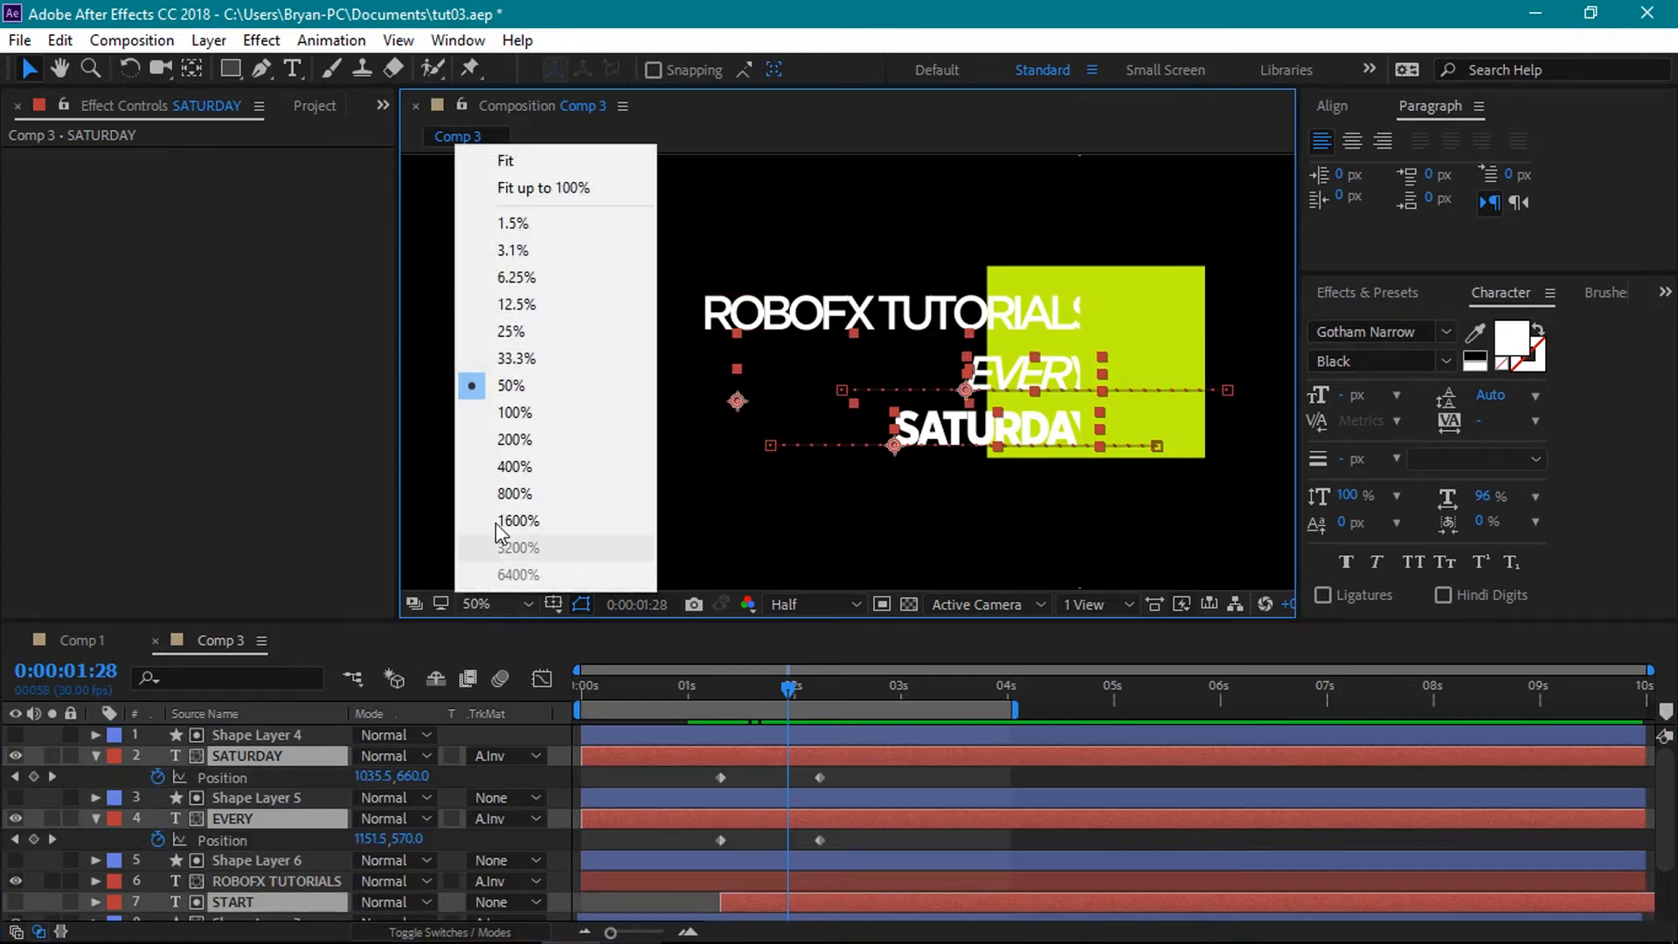
click(522, 360)
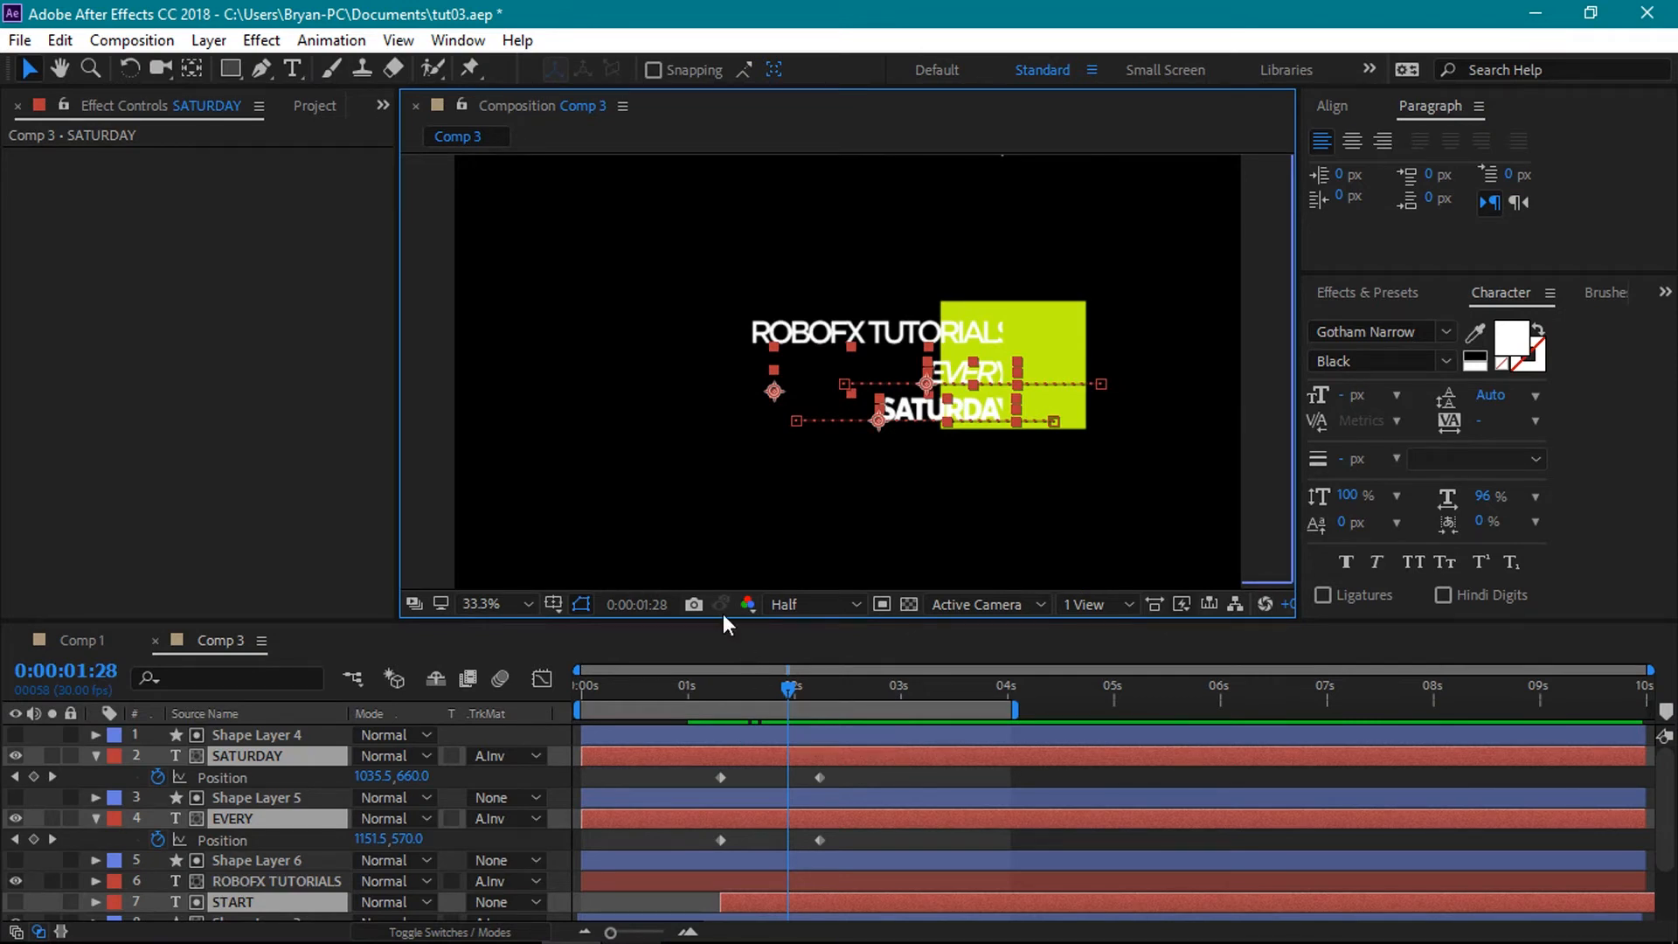
drag(723, 621, 737, 486)
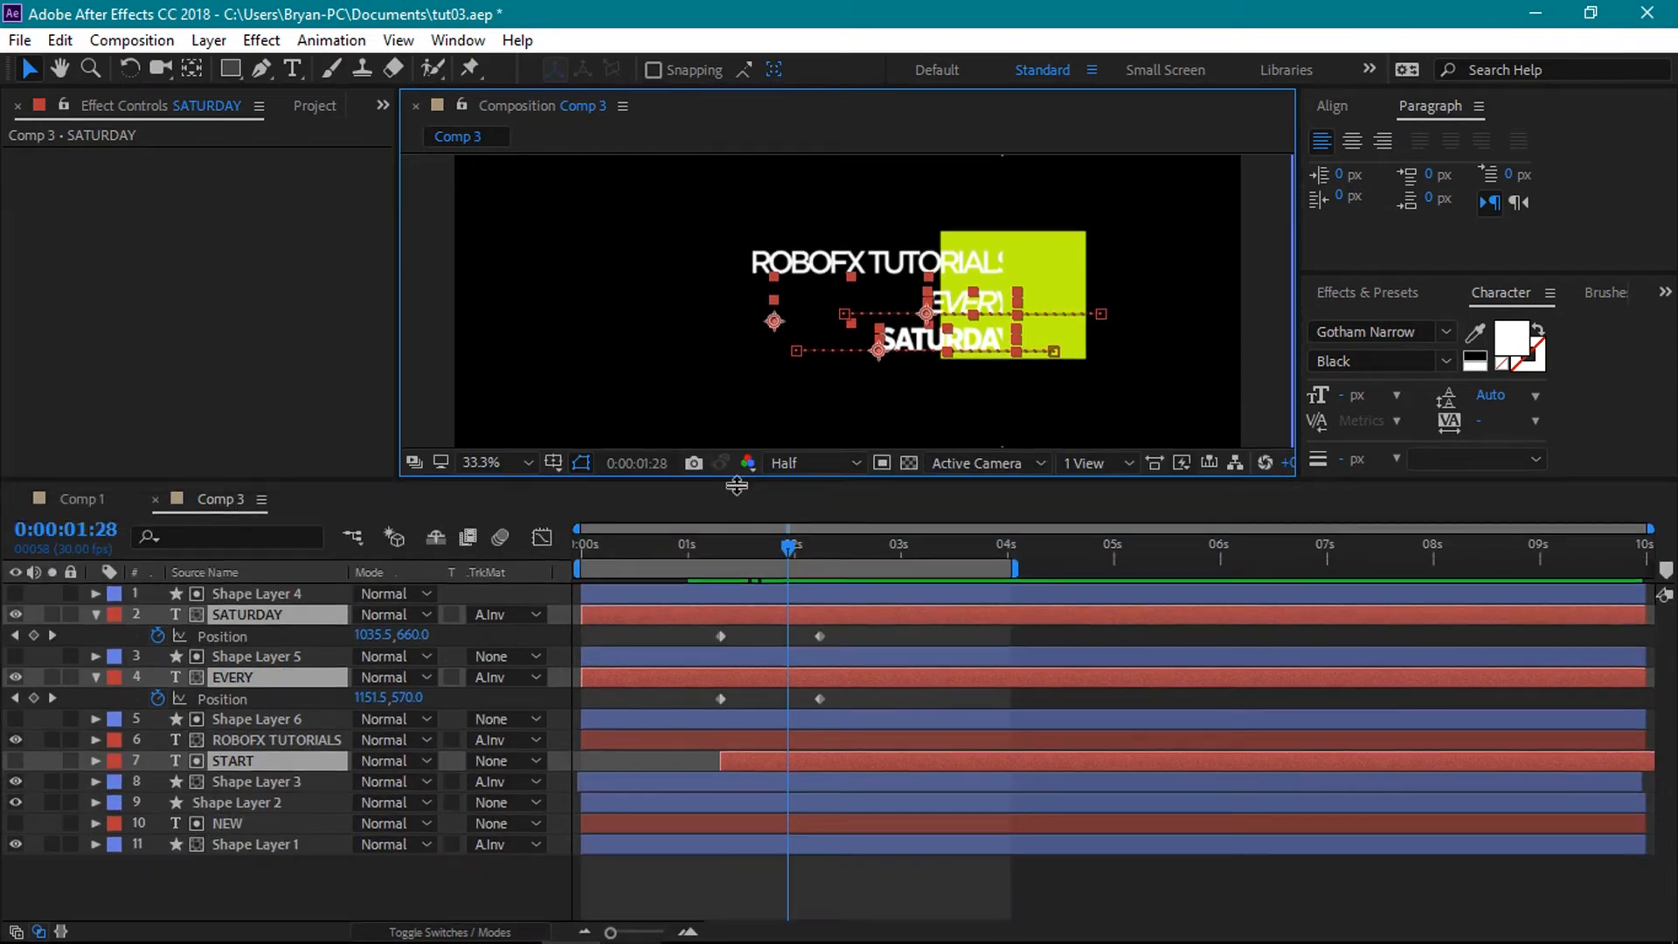
click(274, 738)
key(p)
drag(846, 633, 713, 788)
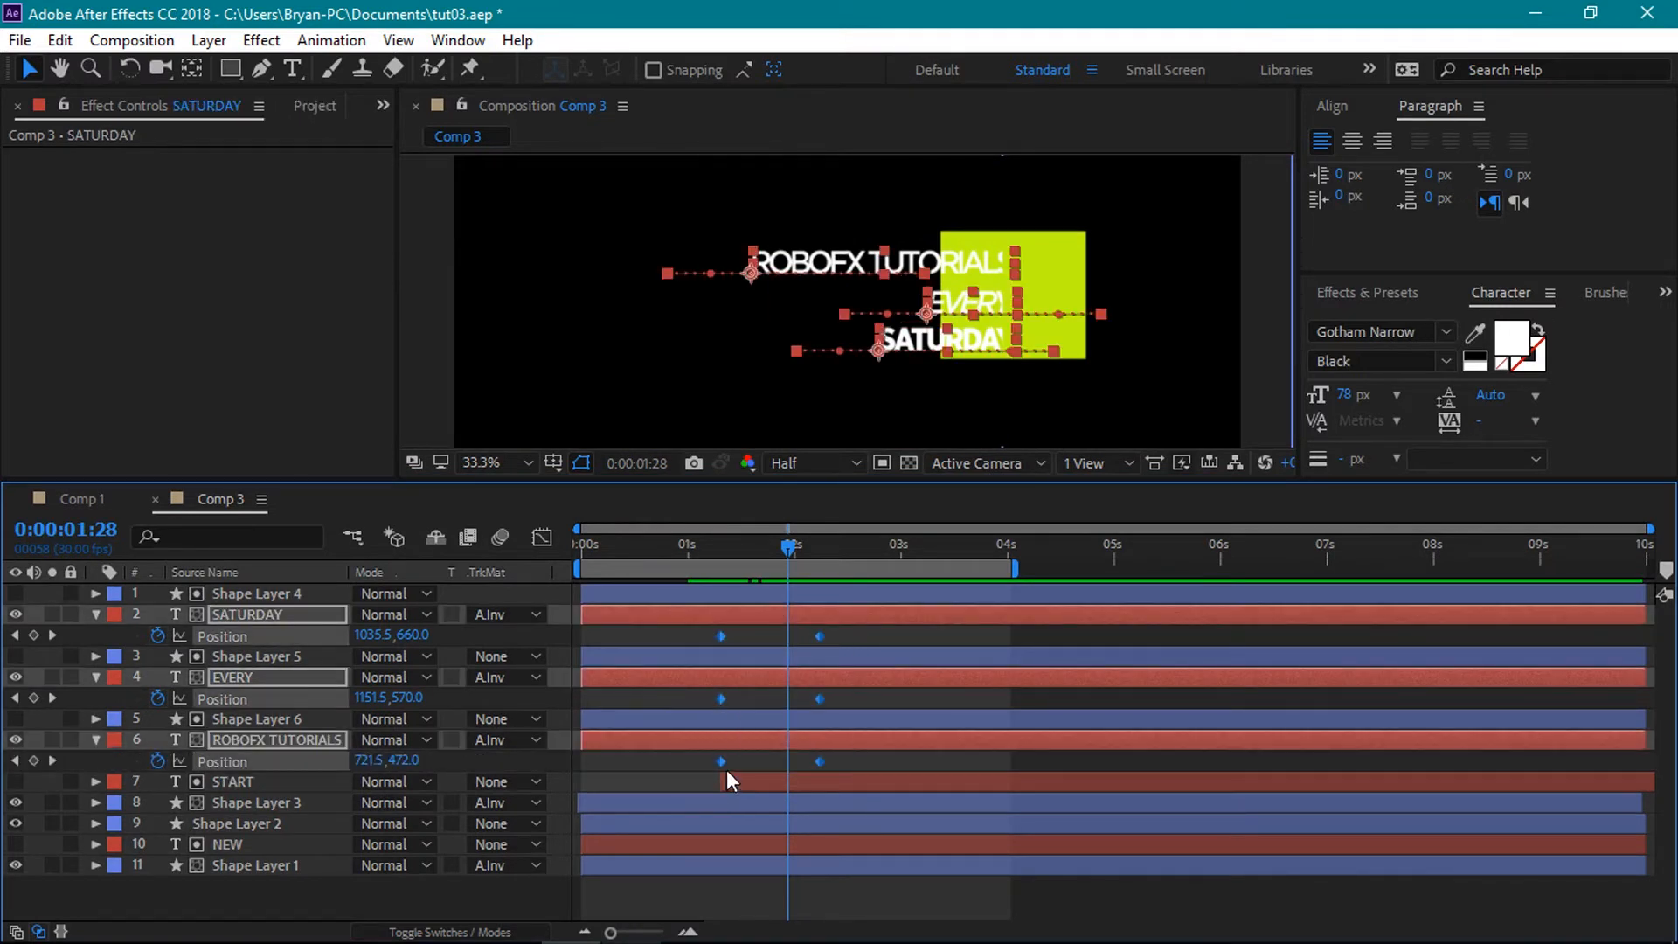
right_click(719, 759)
mouse_move(874, 740)
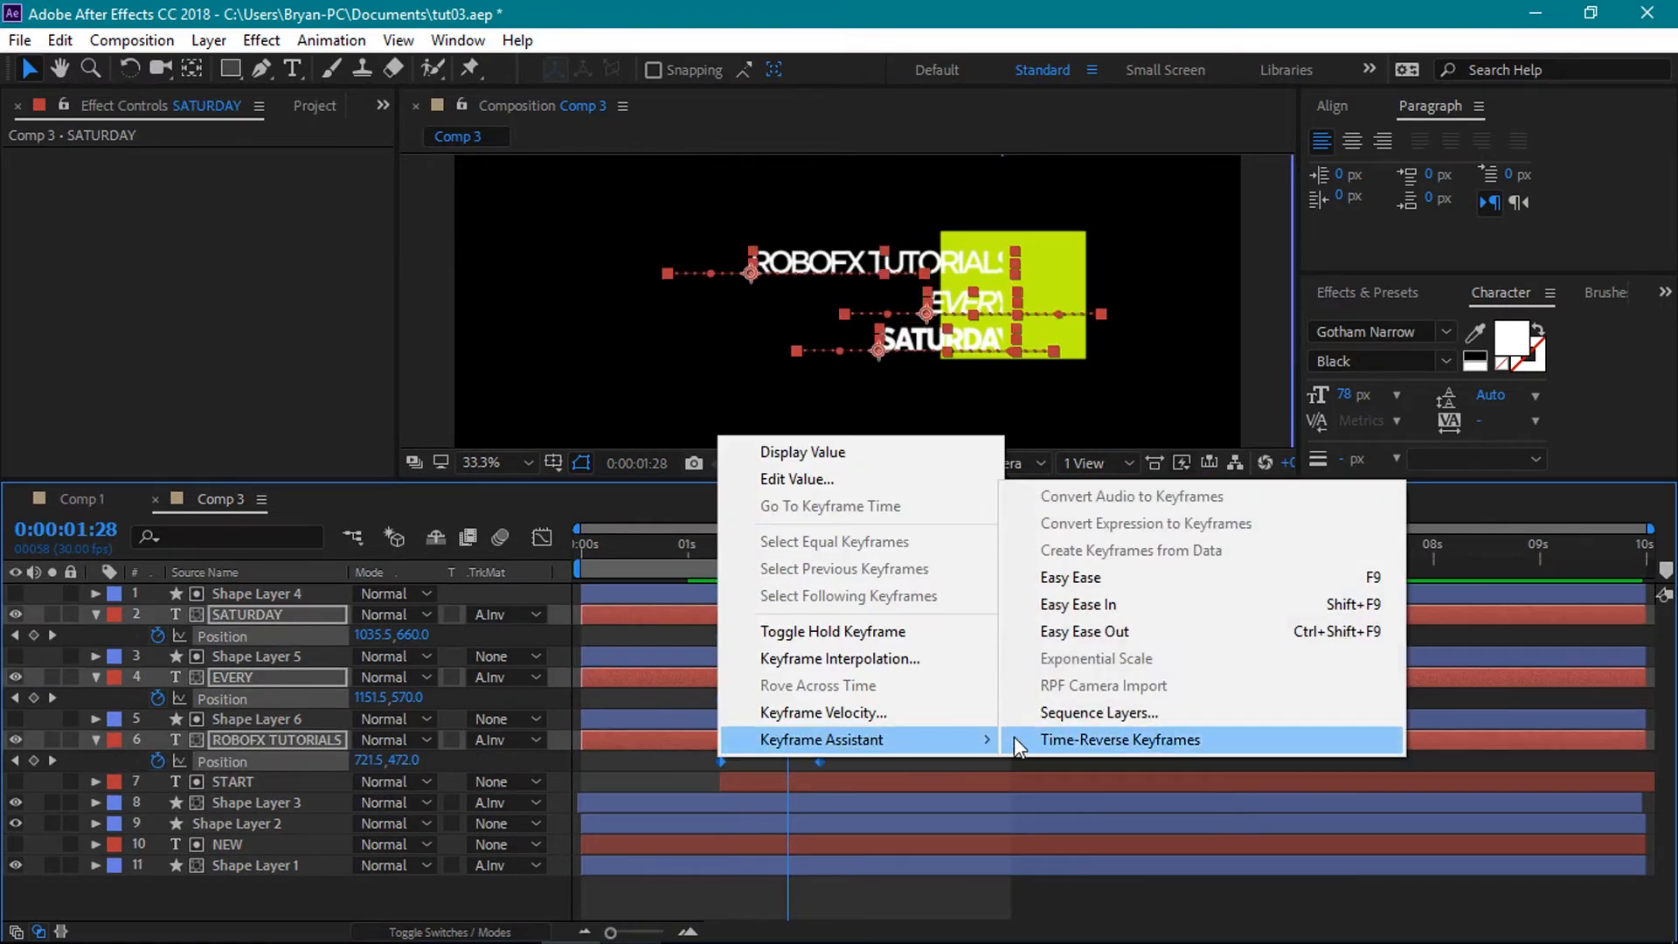
click(1087, 583)
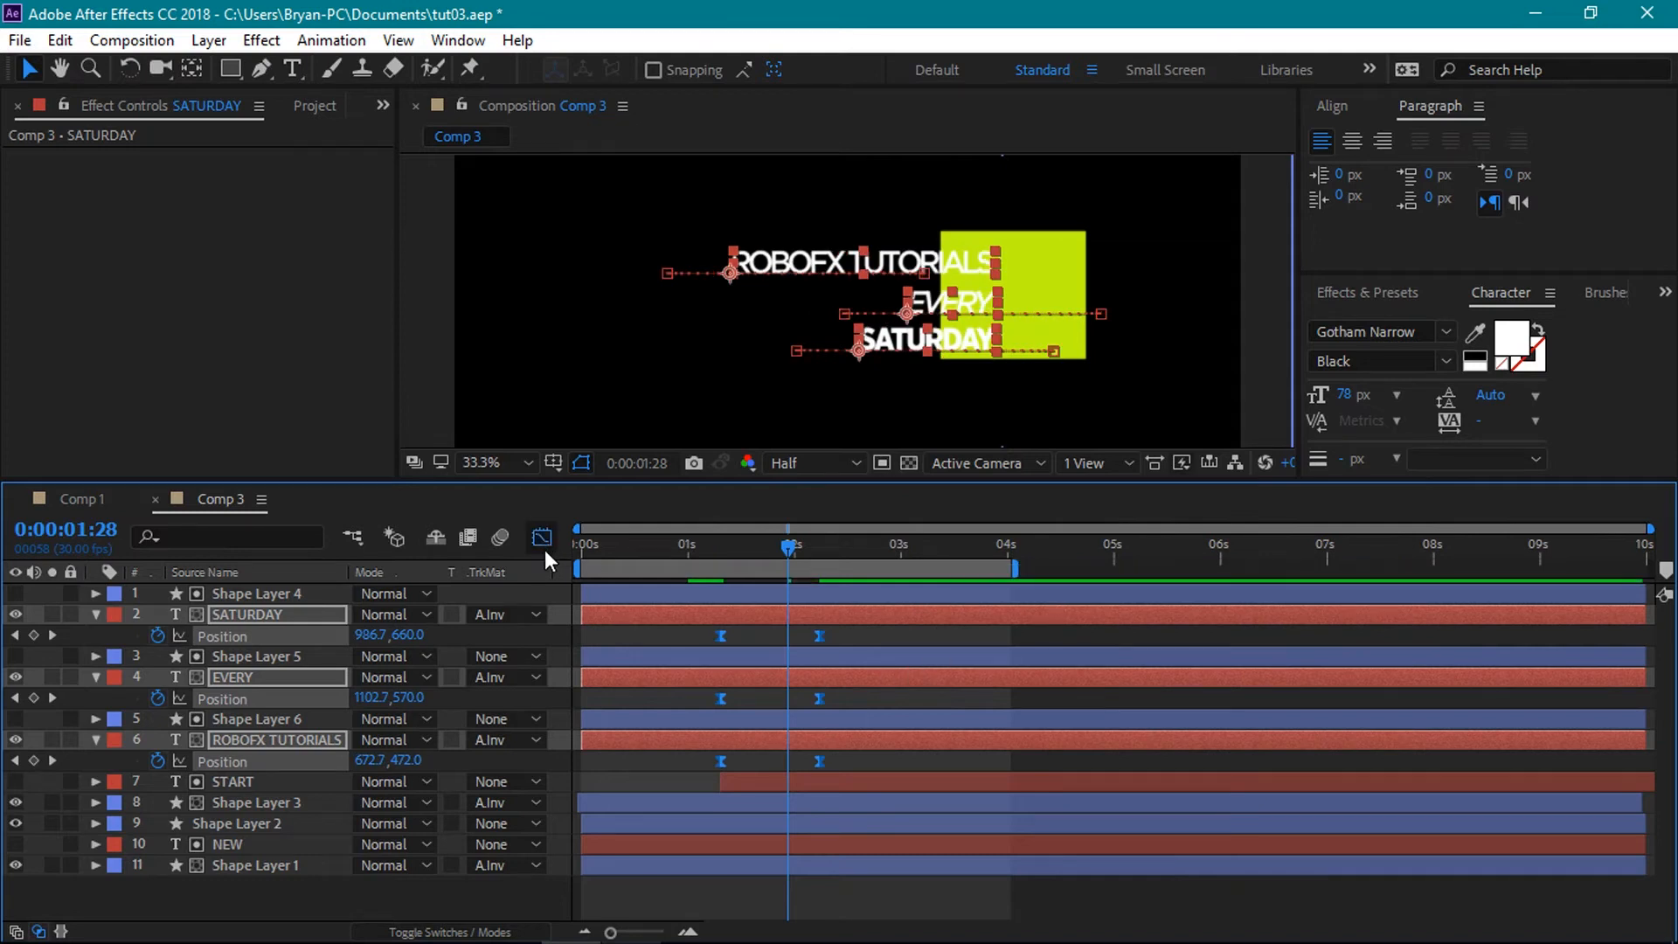
- Reshape the three text layers' Position speed graph into a sharp peak near 0:00:02:00, and preview the motion from 0:00:00:27
click(542, 536)
drag(676, 758, 771, 857)
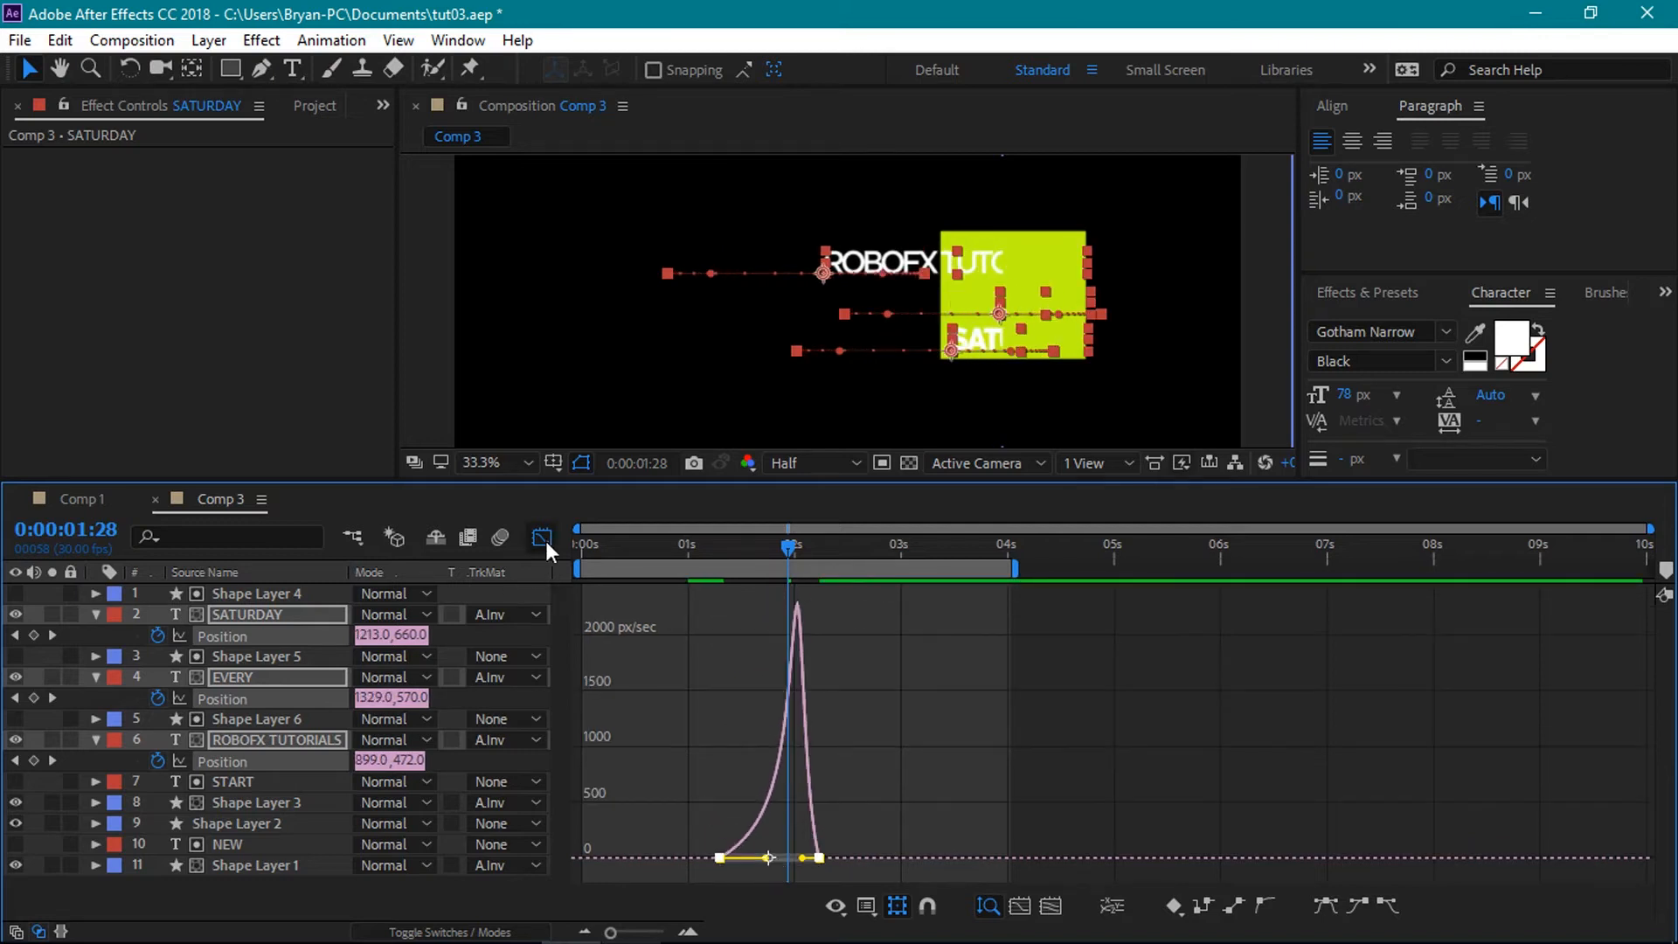
click(542, 537)
drag(792, 548, 993, 570)
key(u)
drag(701, 549, 678, 549)
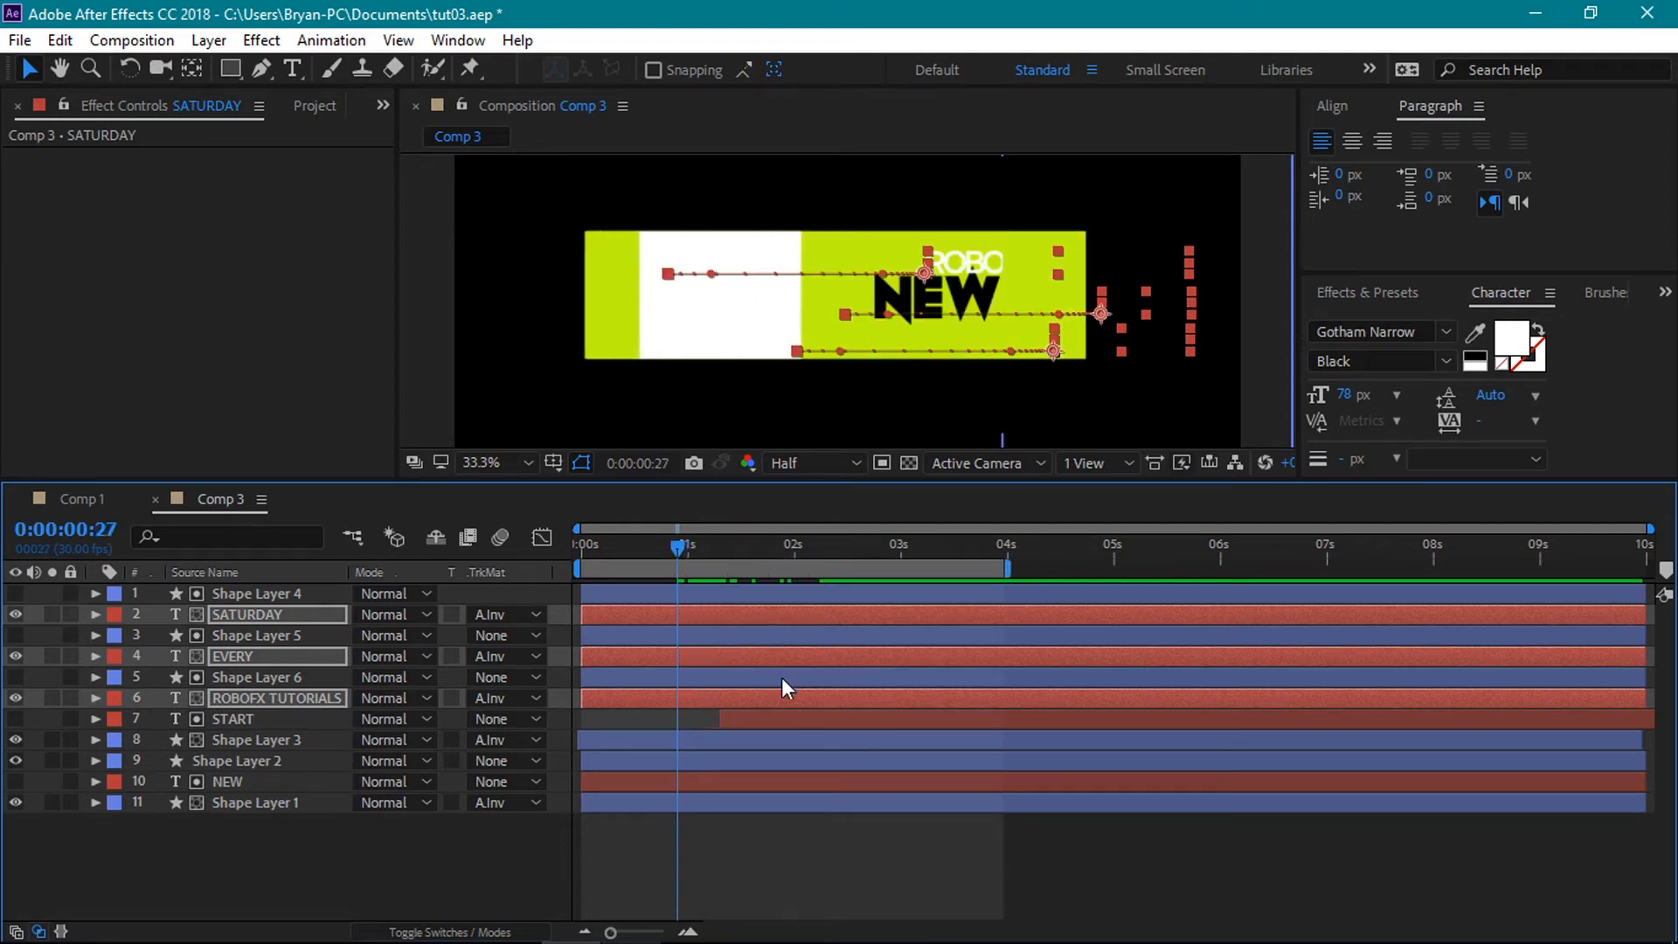
key(space)
- Pre-compose the three text layers and their rectangle mattes into a composition named Text, moving all attributes into it
drag(678, 549, 793, 637)
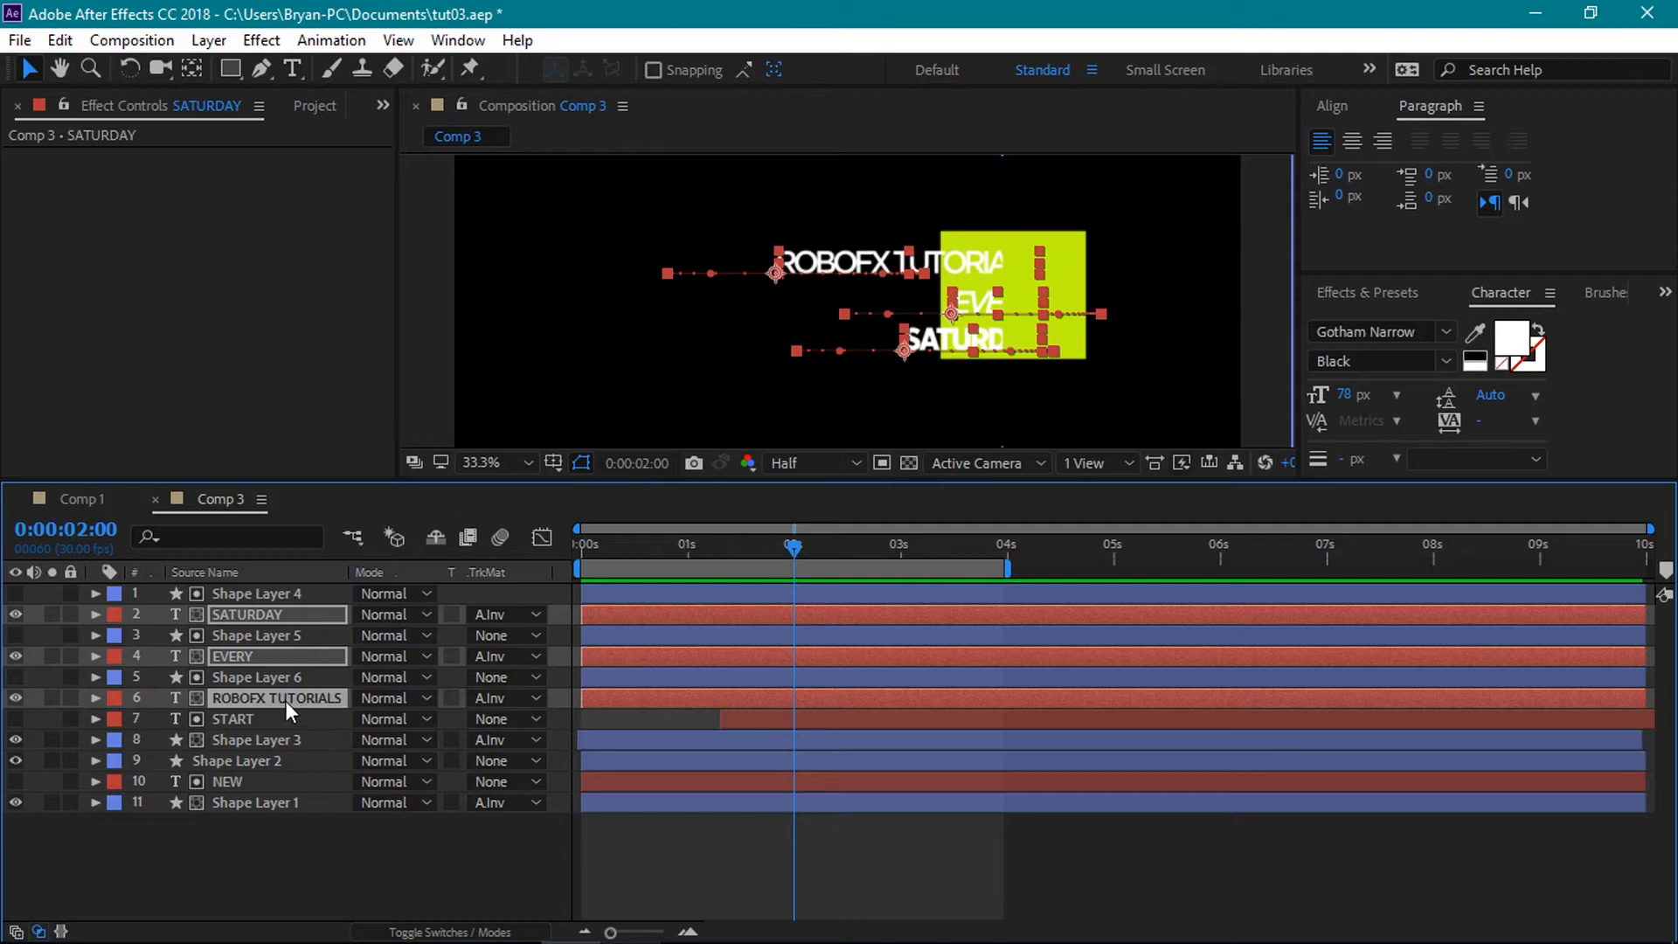
ctrl+click(291, 678)
ctrl+click(287, 657)
ctrl+click(285, 652)
ctrl+click(283, 633)
ctrl+click(281, 617)
ctrl+click(281, 610)
ctrl+click(267, 595)
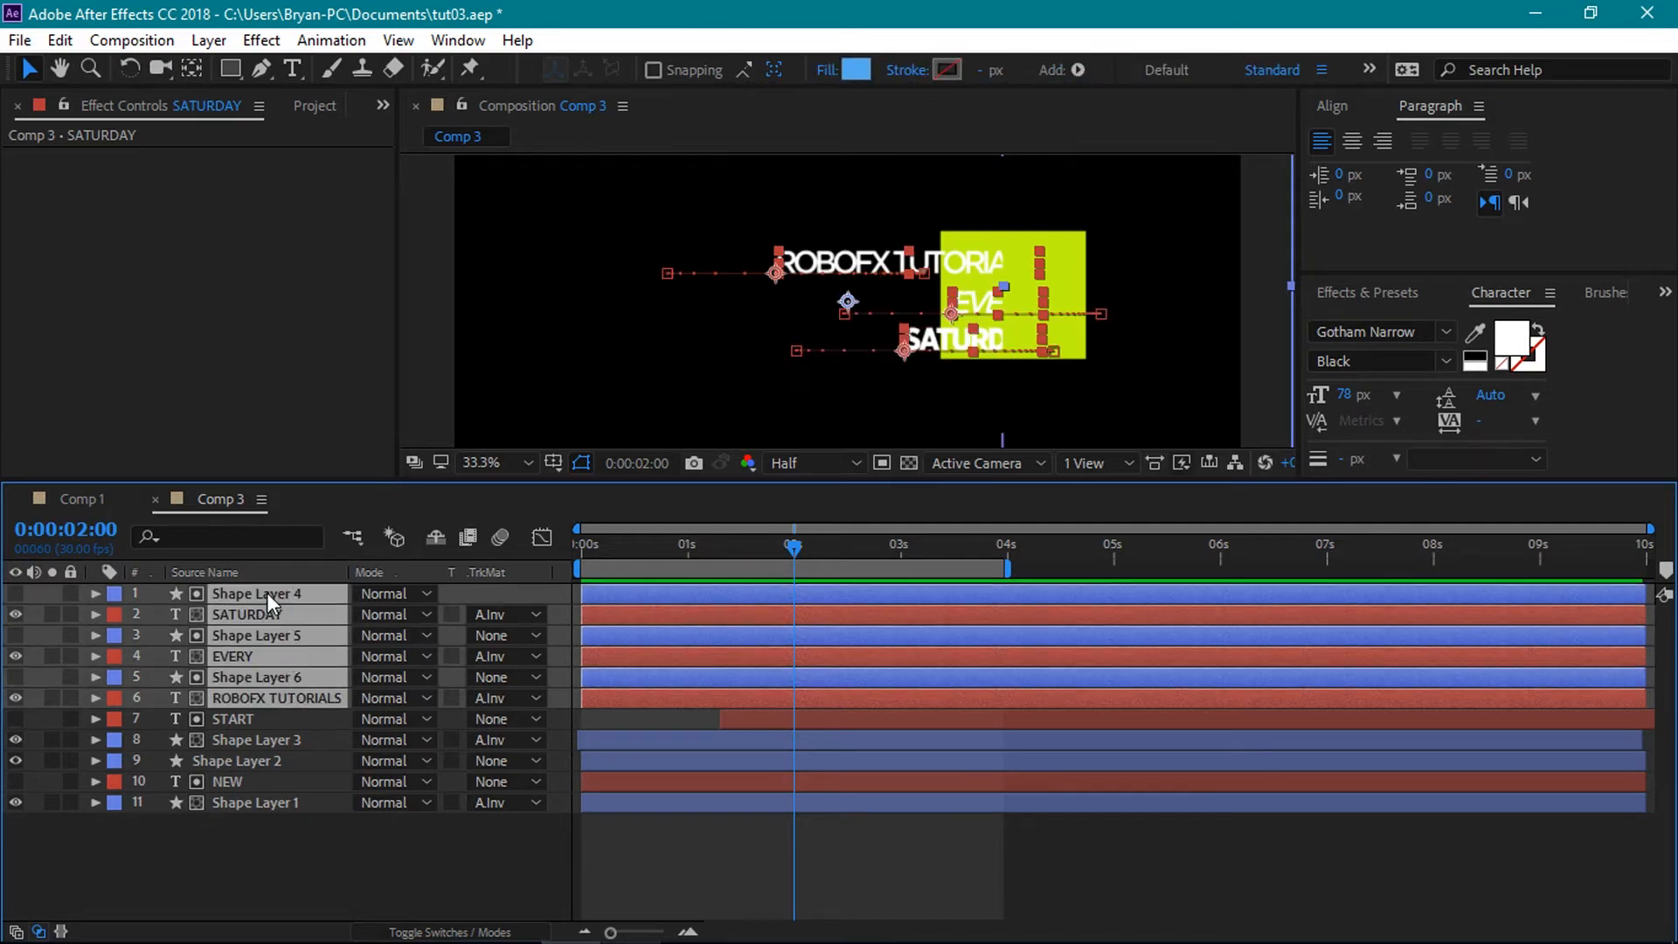
right_click(266, 591)
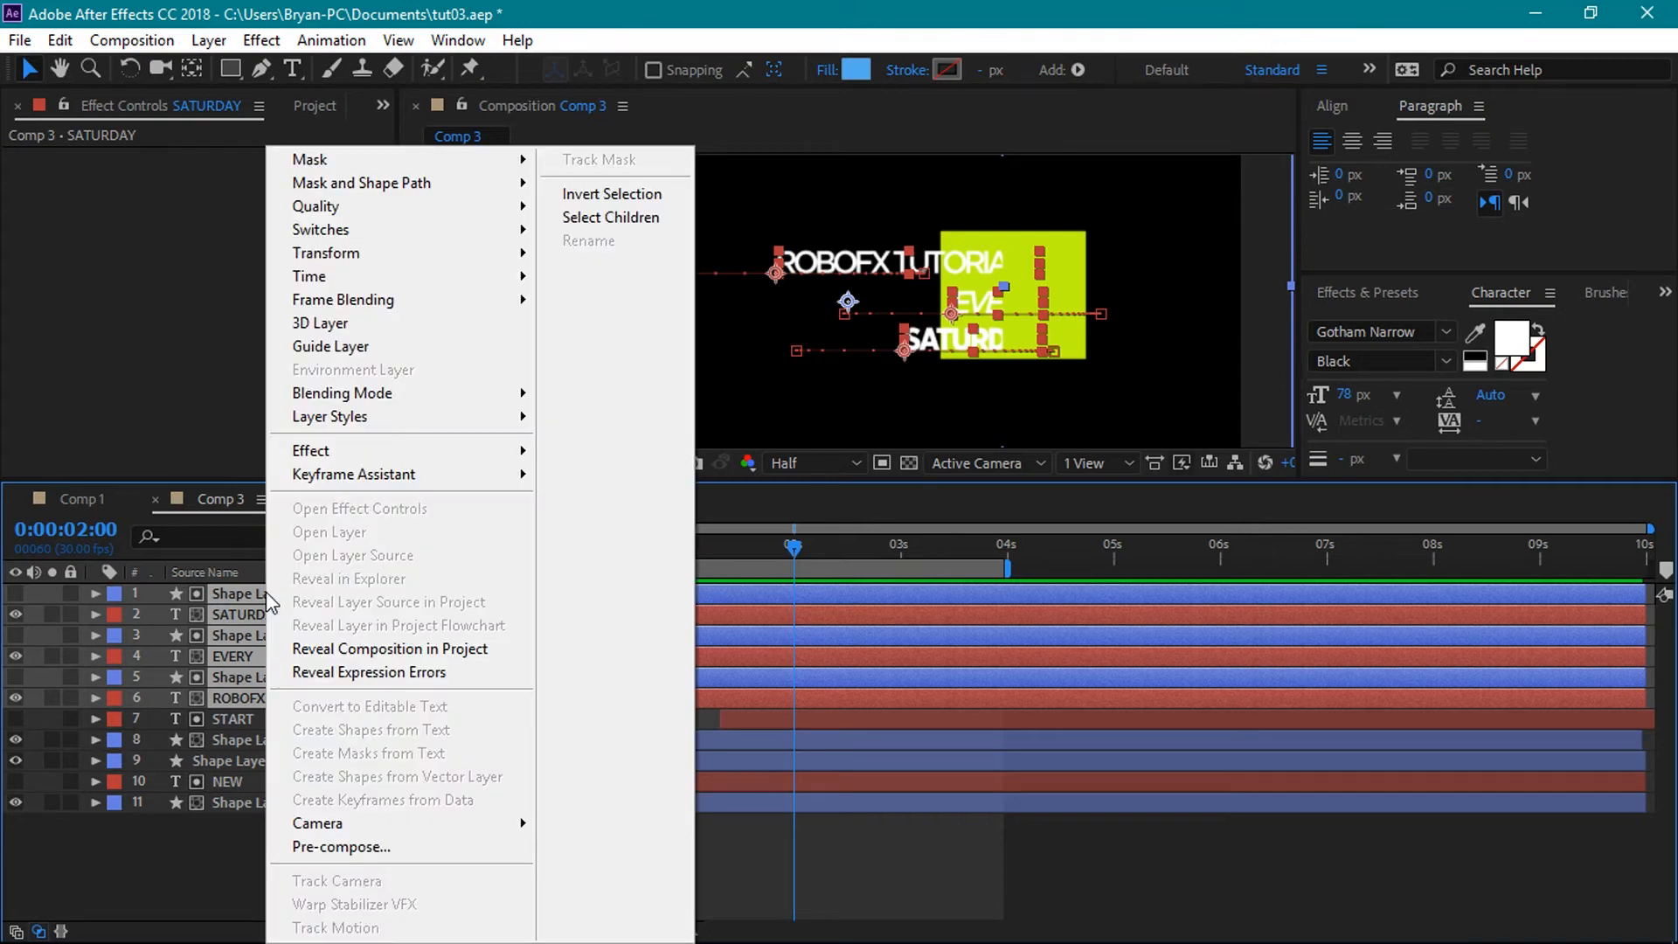
click(393, 843)
key(BackSpace)
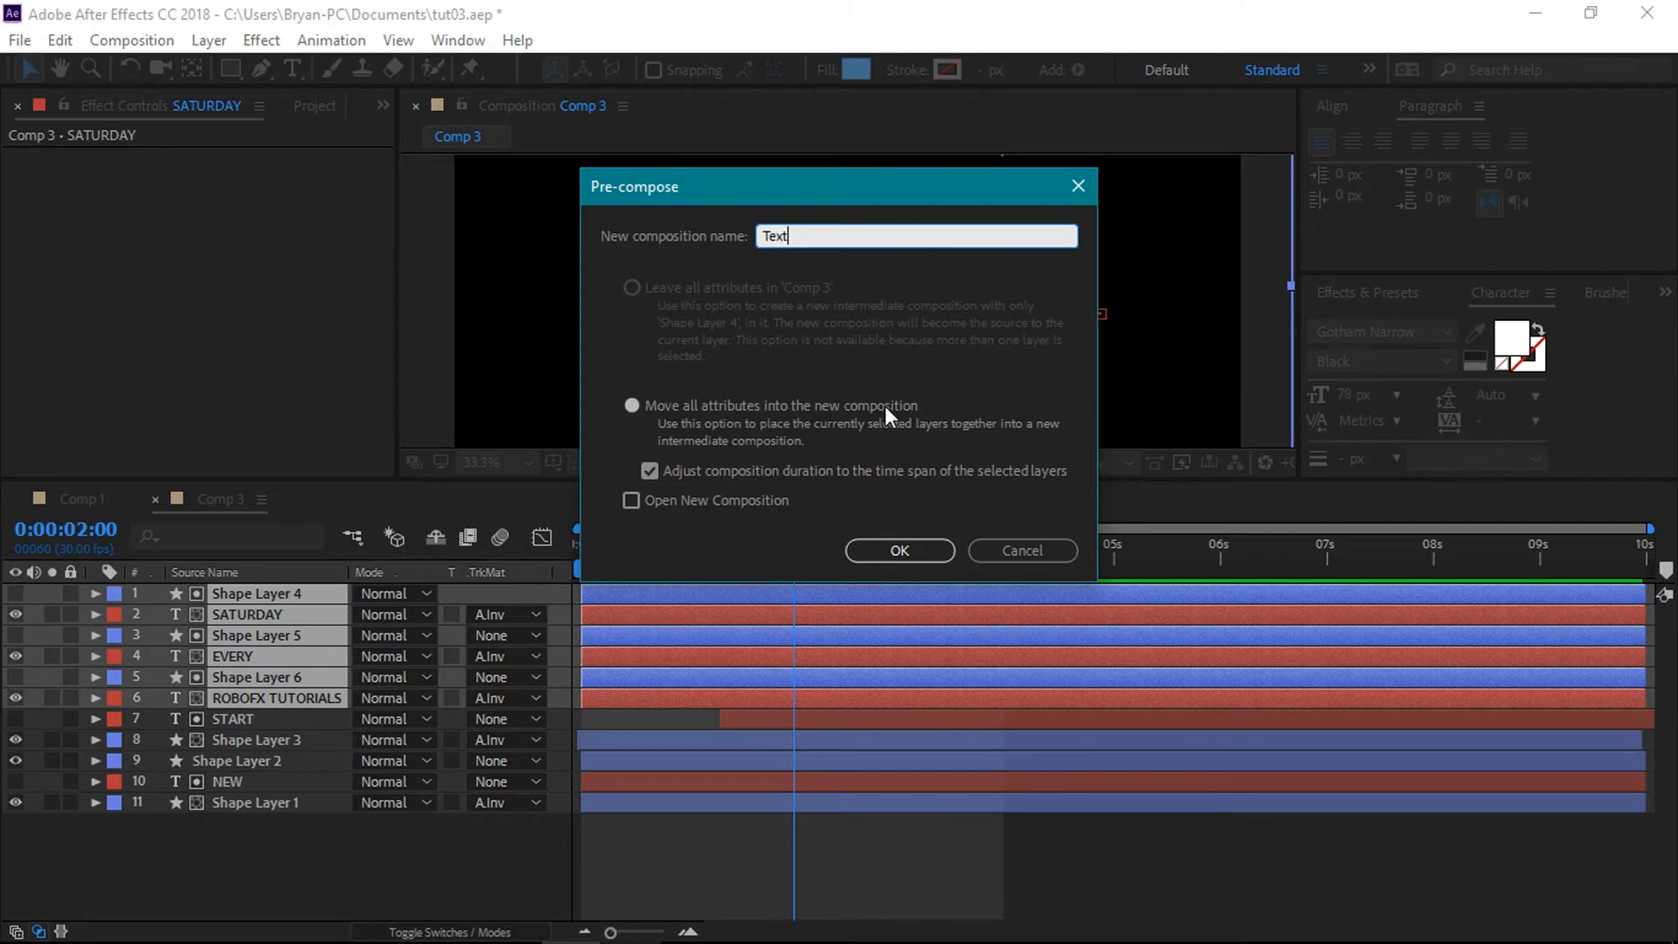
click(888, 550)
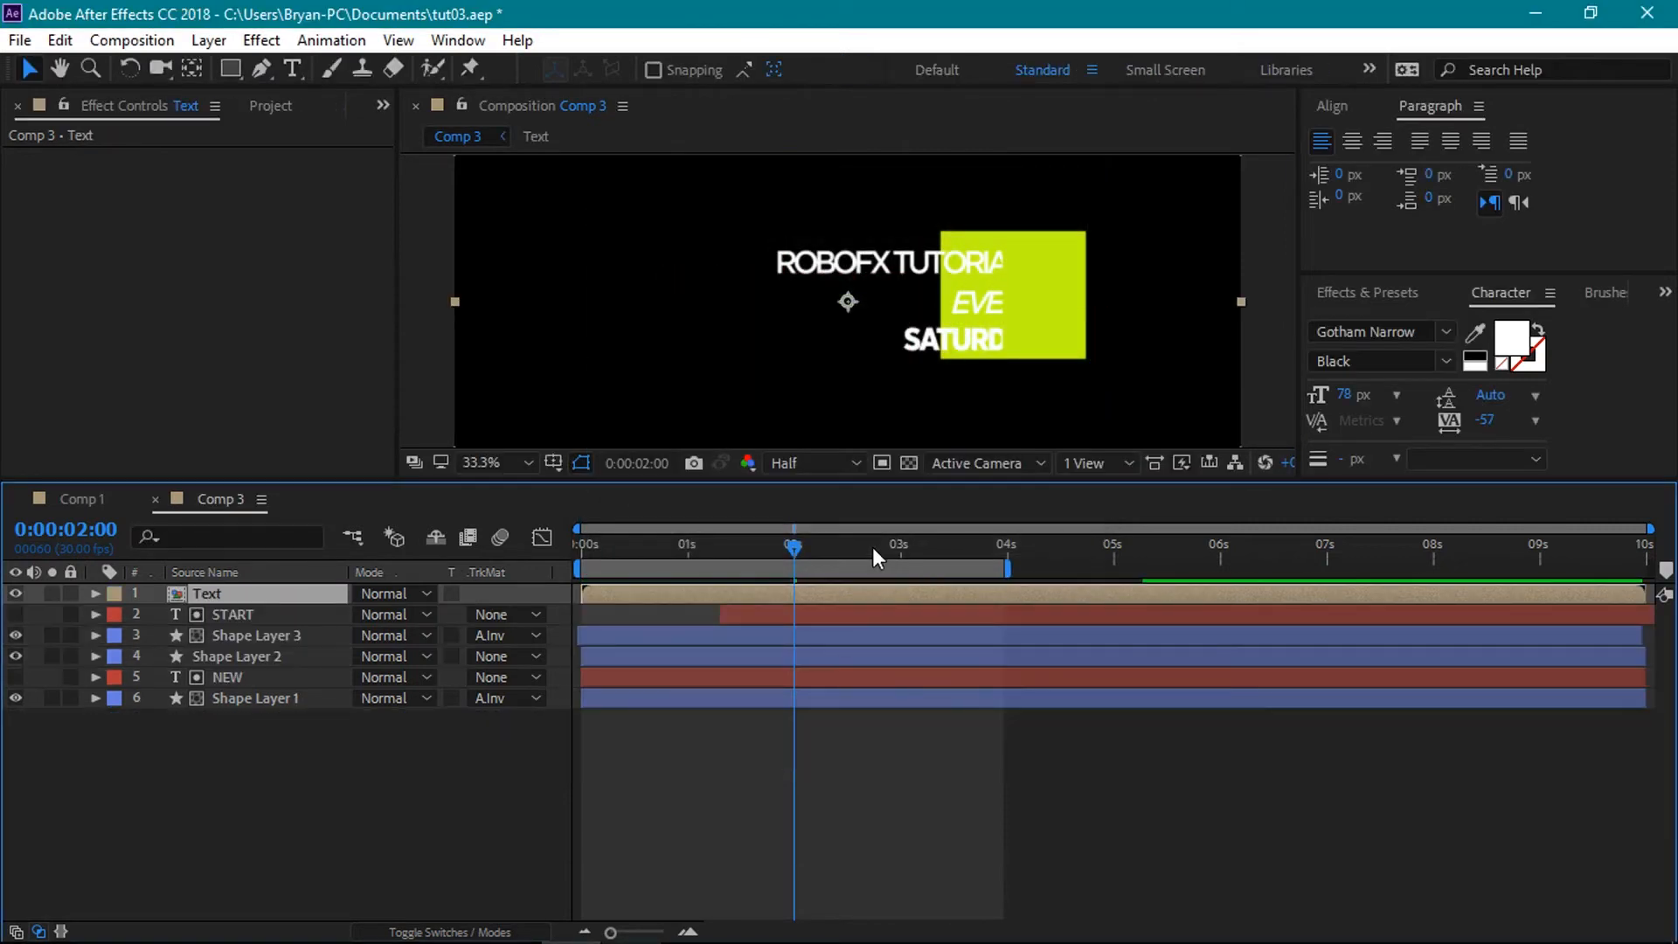
- Move the Text precomp down to directly above Shape Layer 1 and check the result at 0:00:00:10
drag(229, 603, 234, 695)
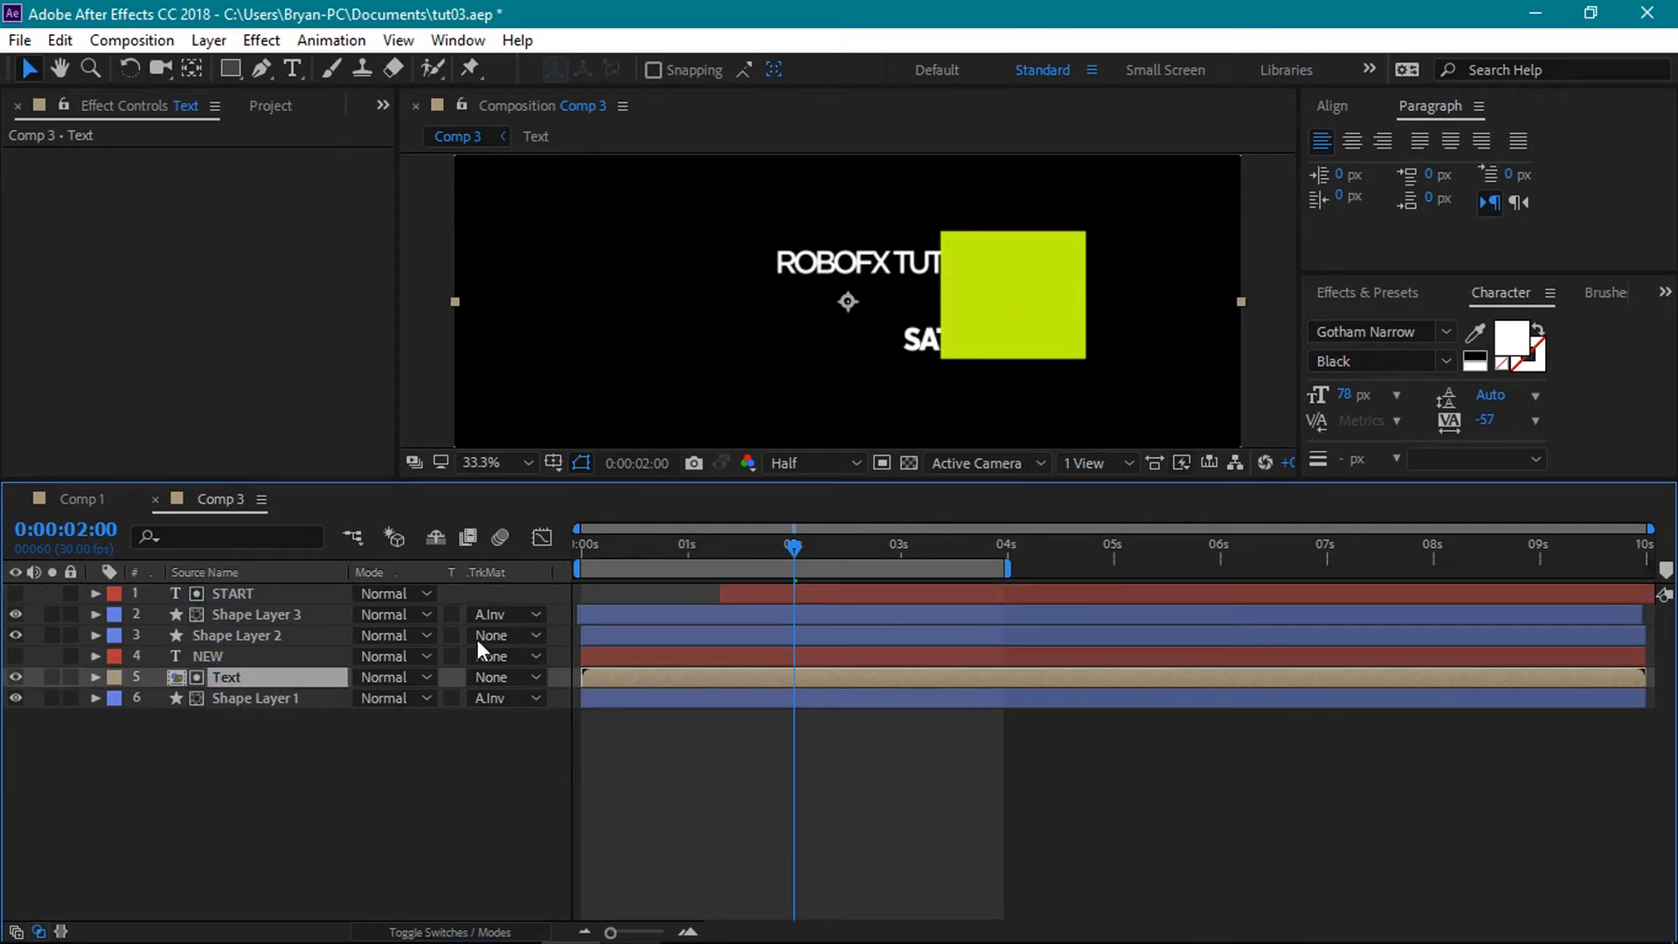
drag(793, 547, 622, 554)
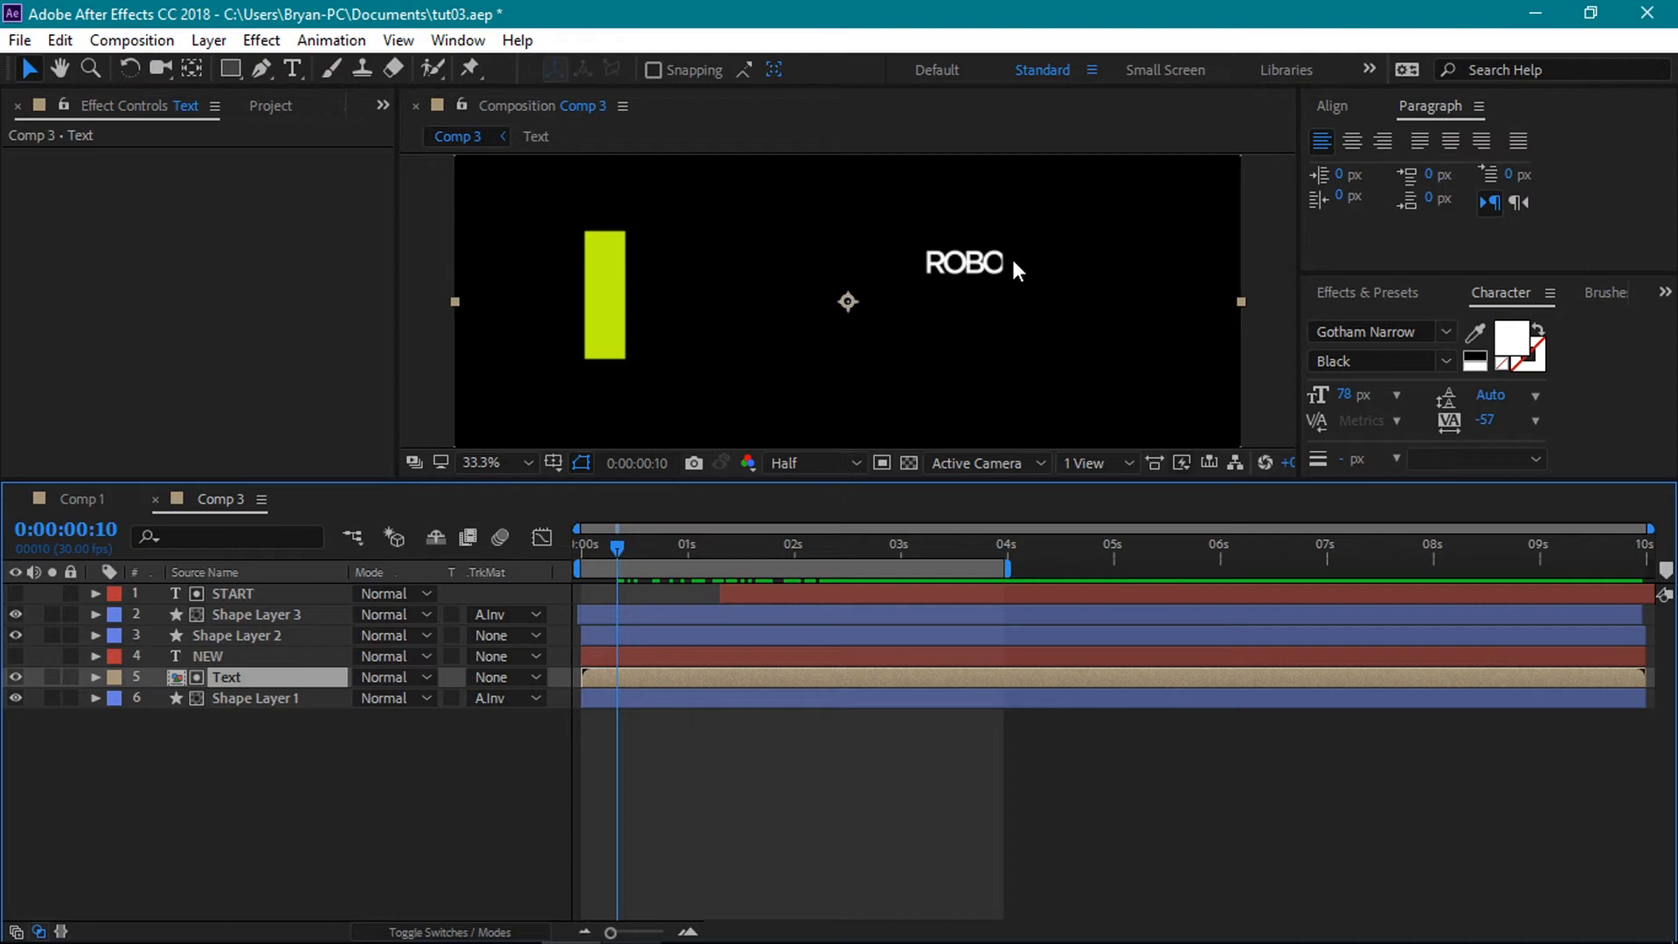
- Inside the Text composition, shift ROBOFX TUTORIALS, EVERY and SATURDAY to start at about 0:00:01:15 and reveal their keyframes
double_click(229, 679)
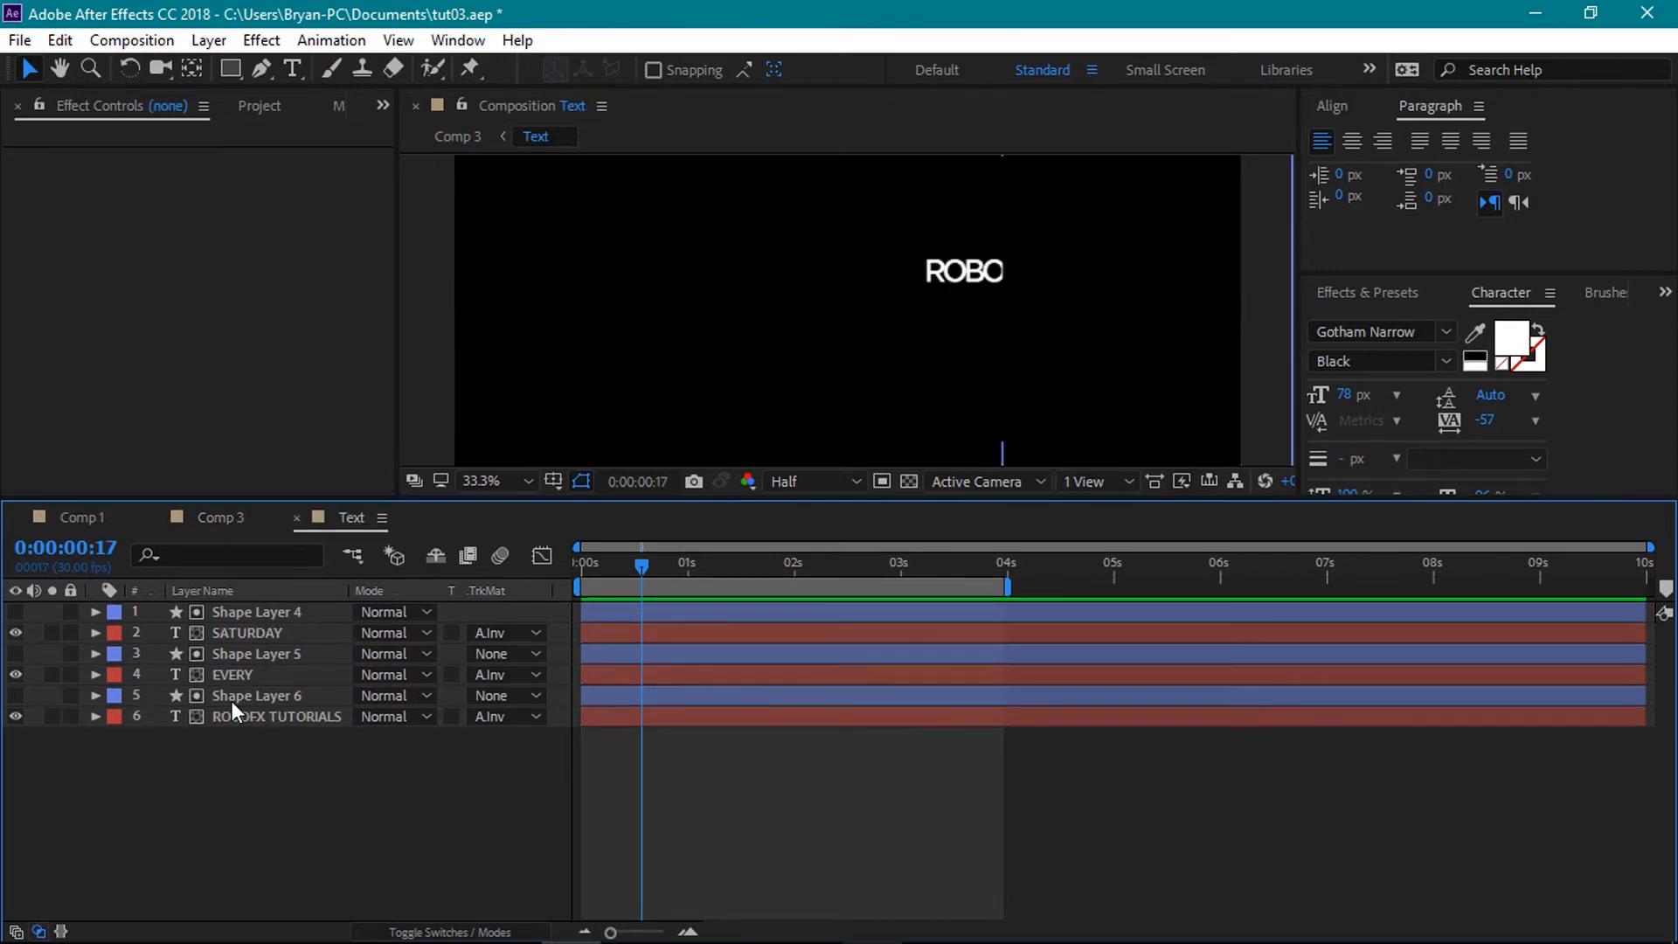
click(239, 715)
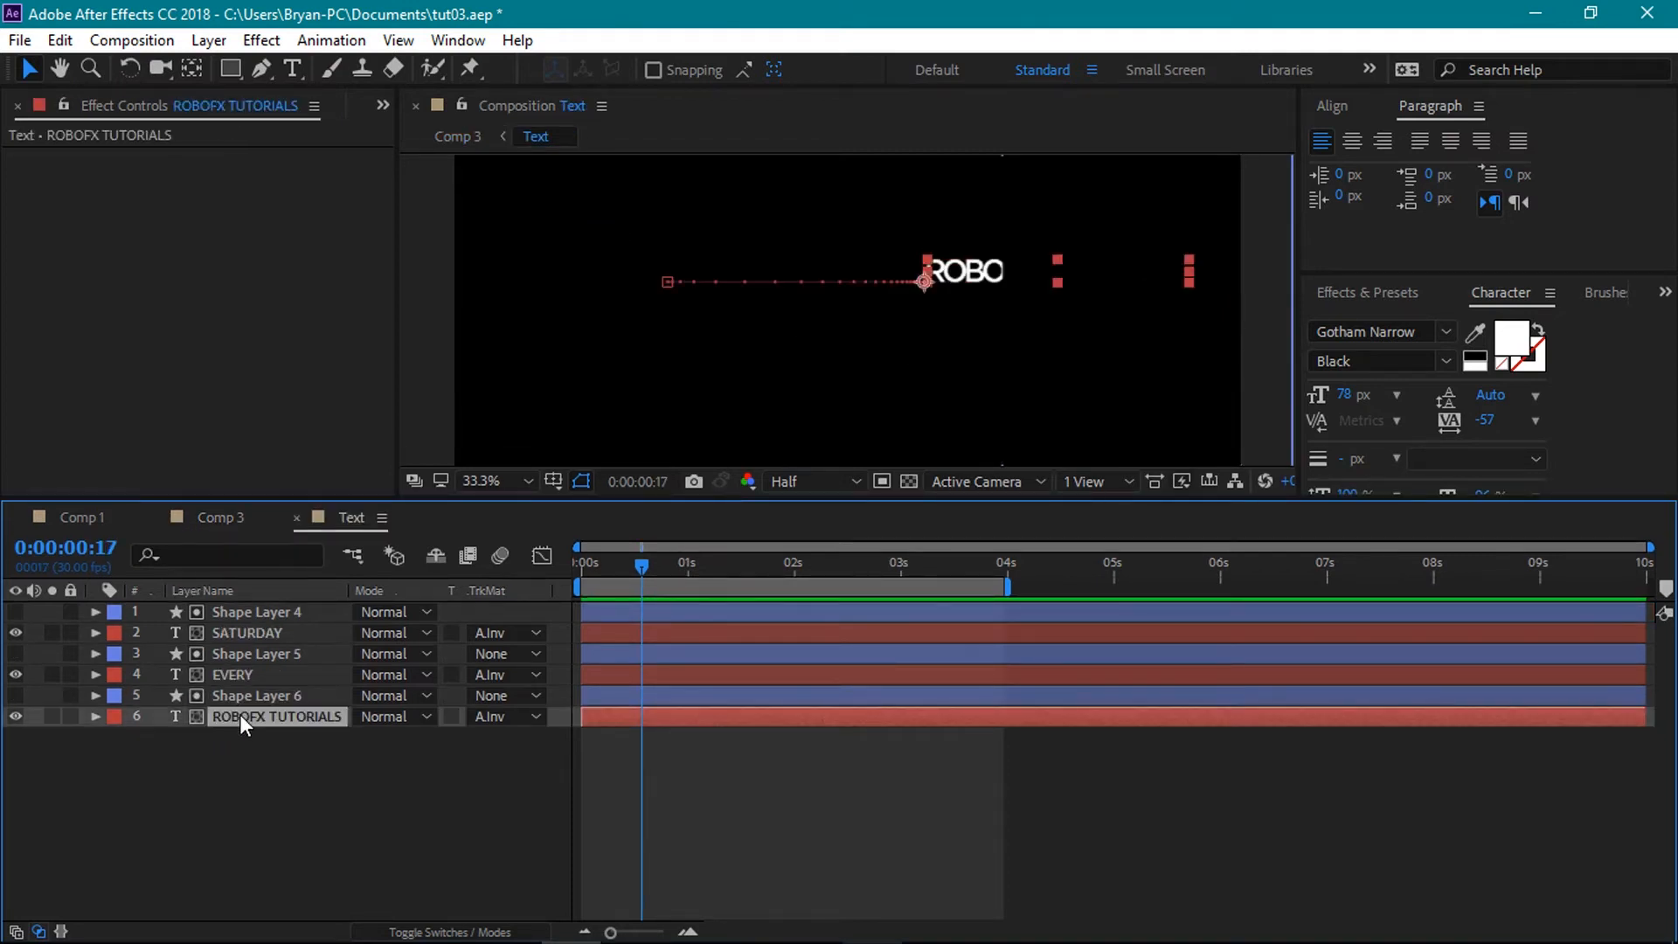
ctrl+click(241, 673)
ctrl+click(254, 633)
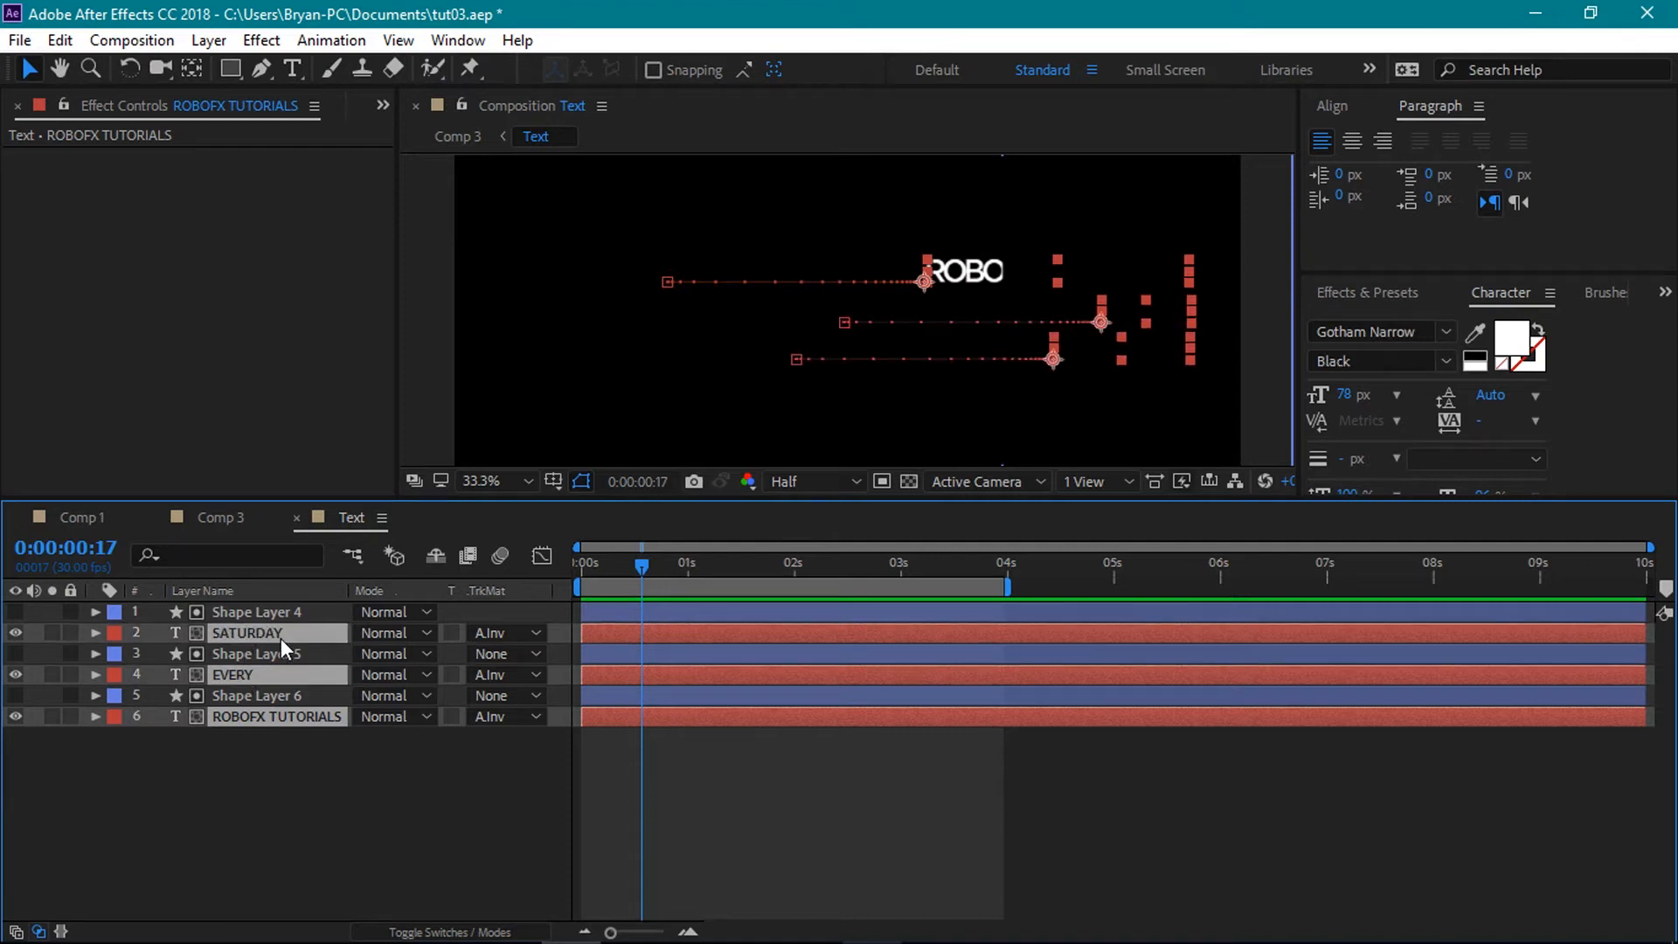
drag(622, 633, 783, 646)
drag(644, 562, 759, 600)
key(u)
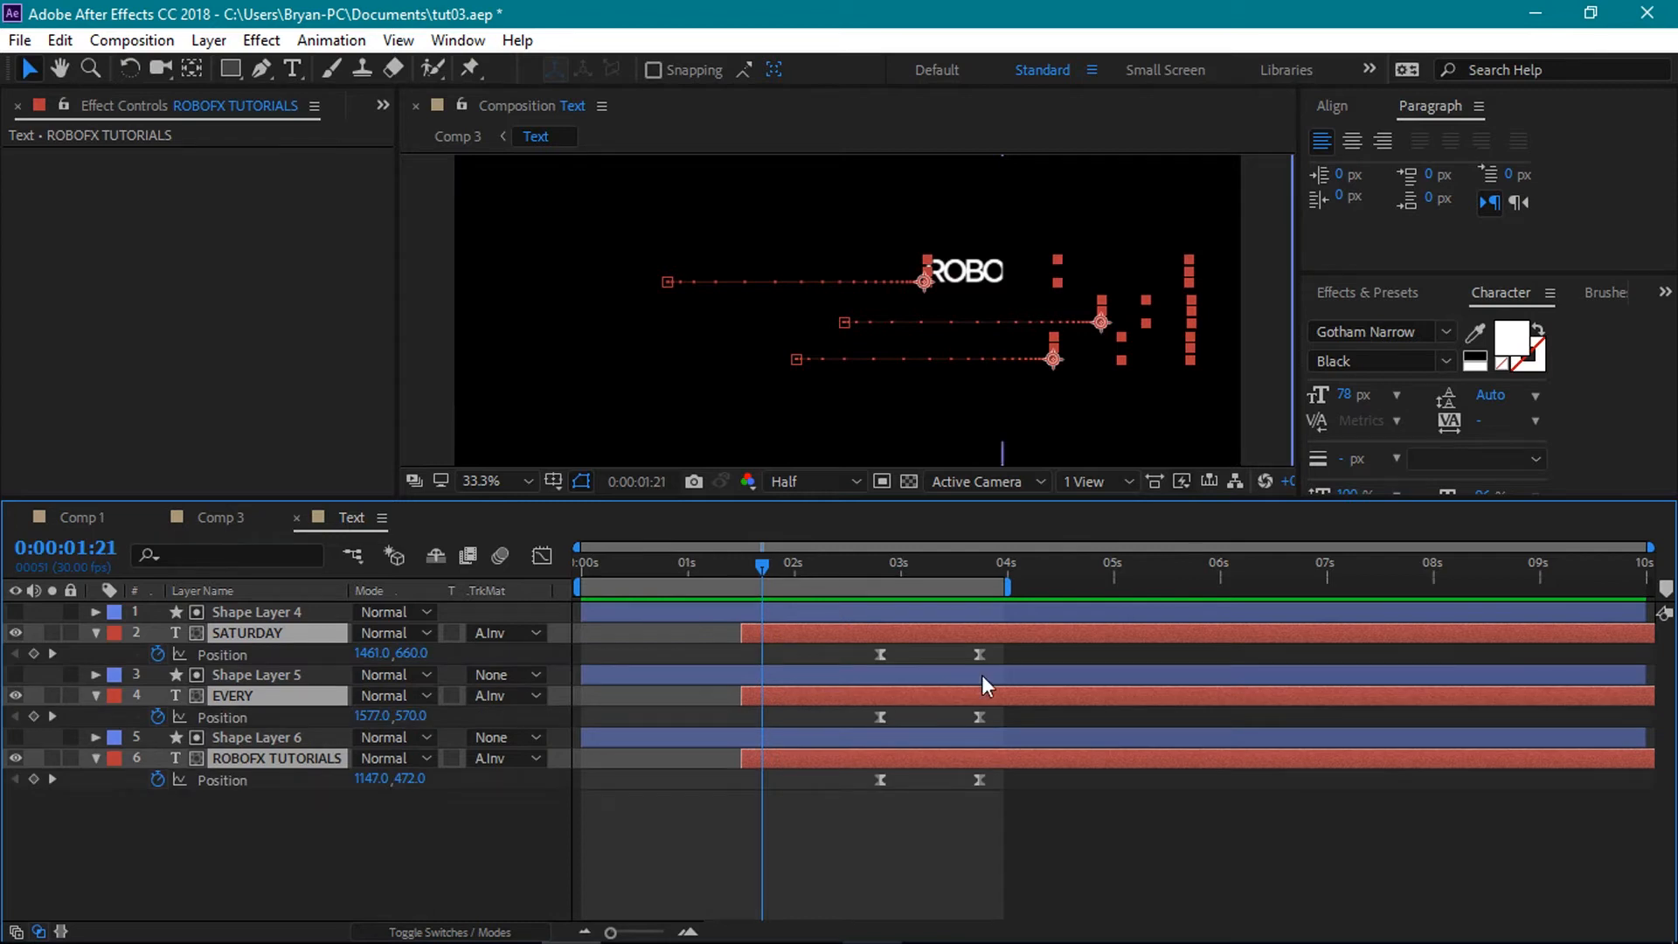
- Shift the three text layers' Position keyframes earlier to begin at about 0:00:01:11, and preview the slide in Comp 3
drag(1003, 650, 851, 831)
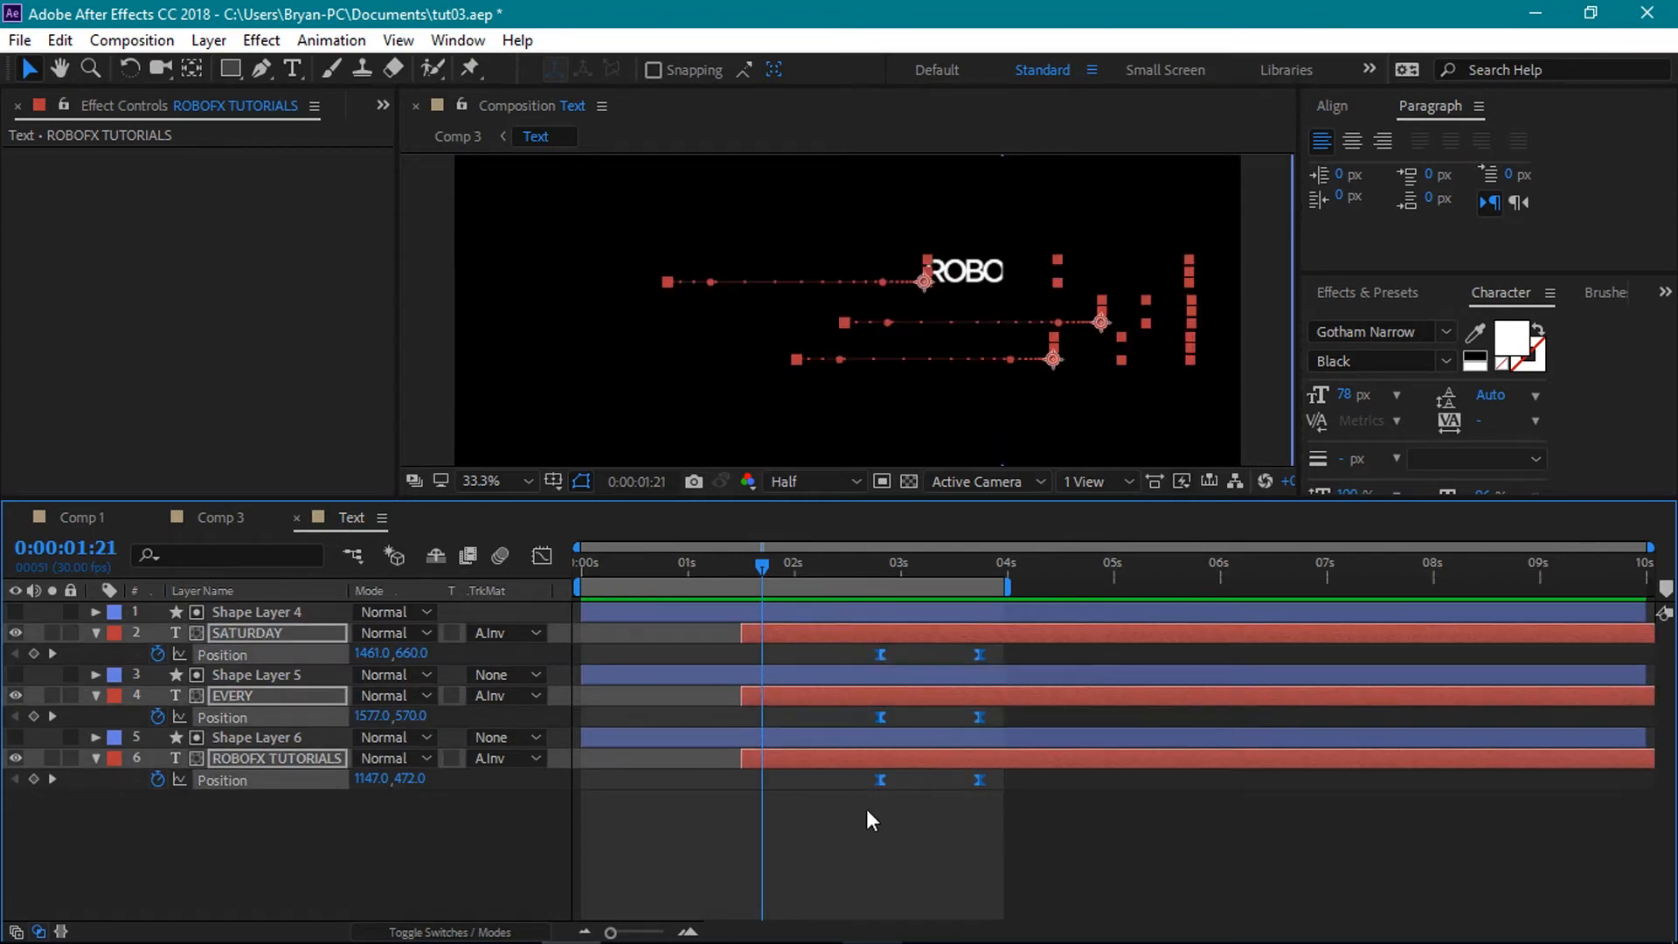
drag(881, 657, 728, 685)
drag(744, 563, 690, 616)
click(223, 522)
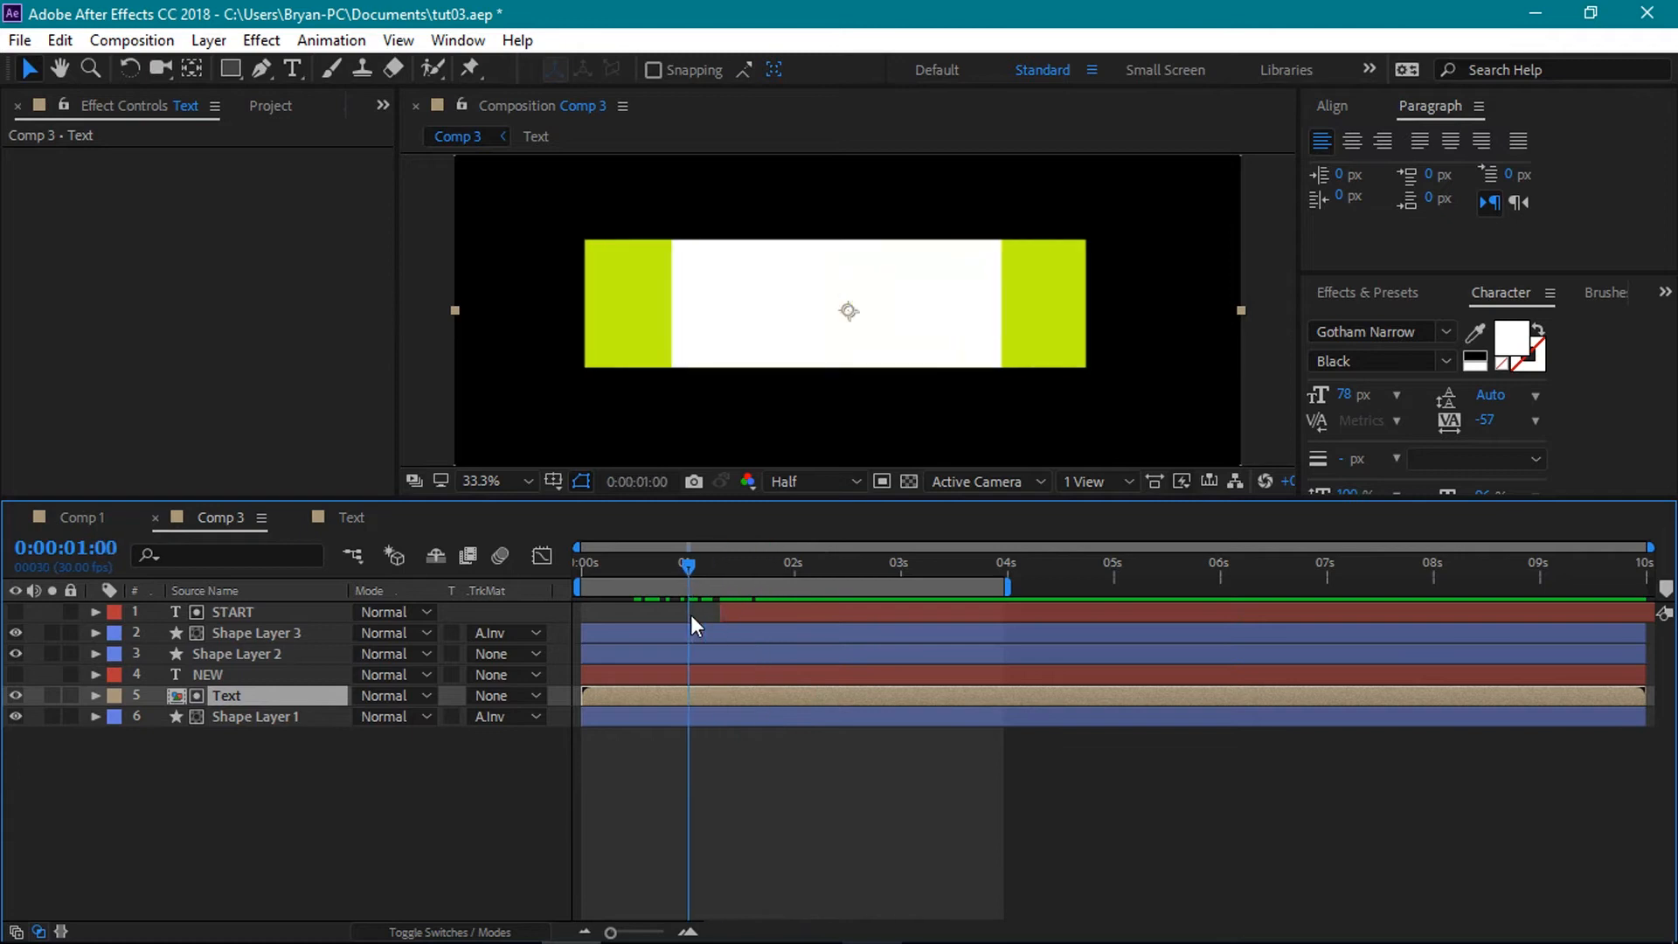
key(space)
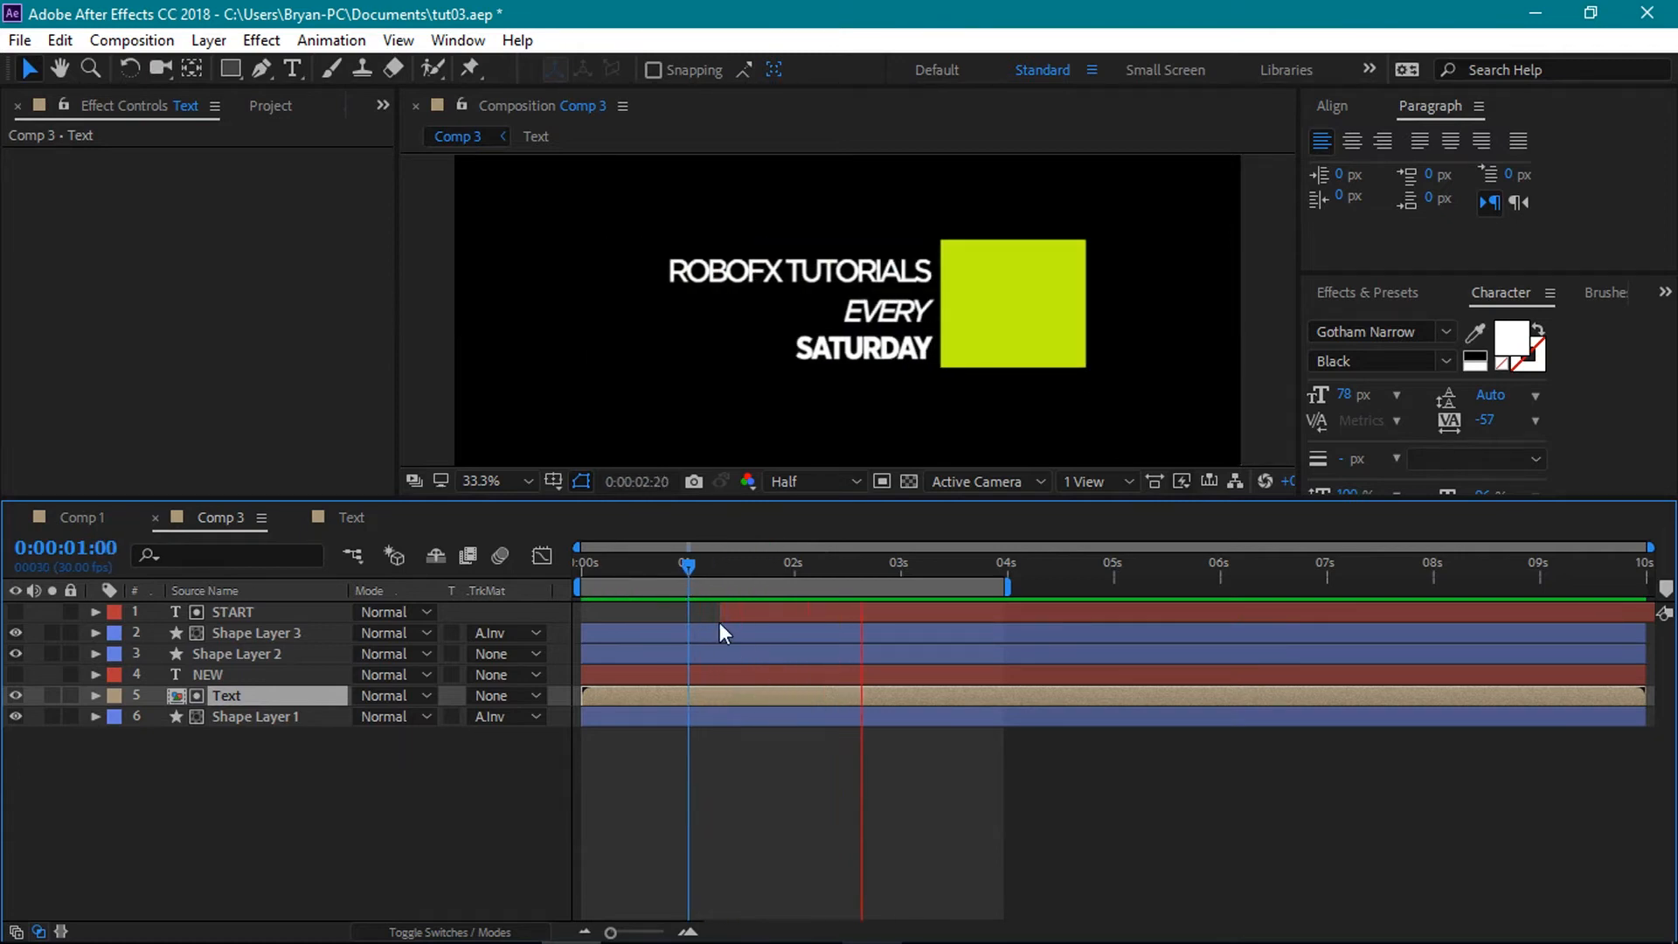
drag(690, 571, 810, 605)
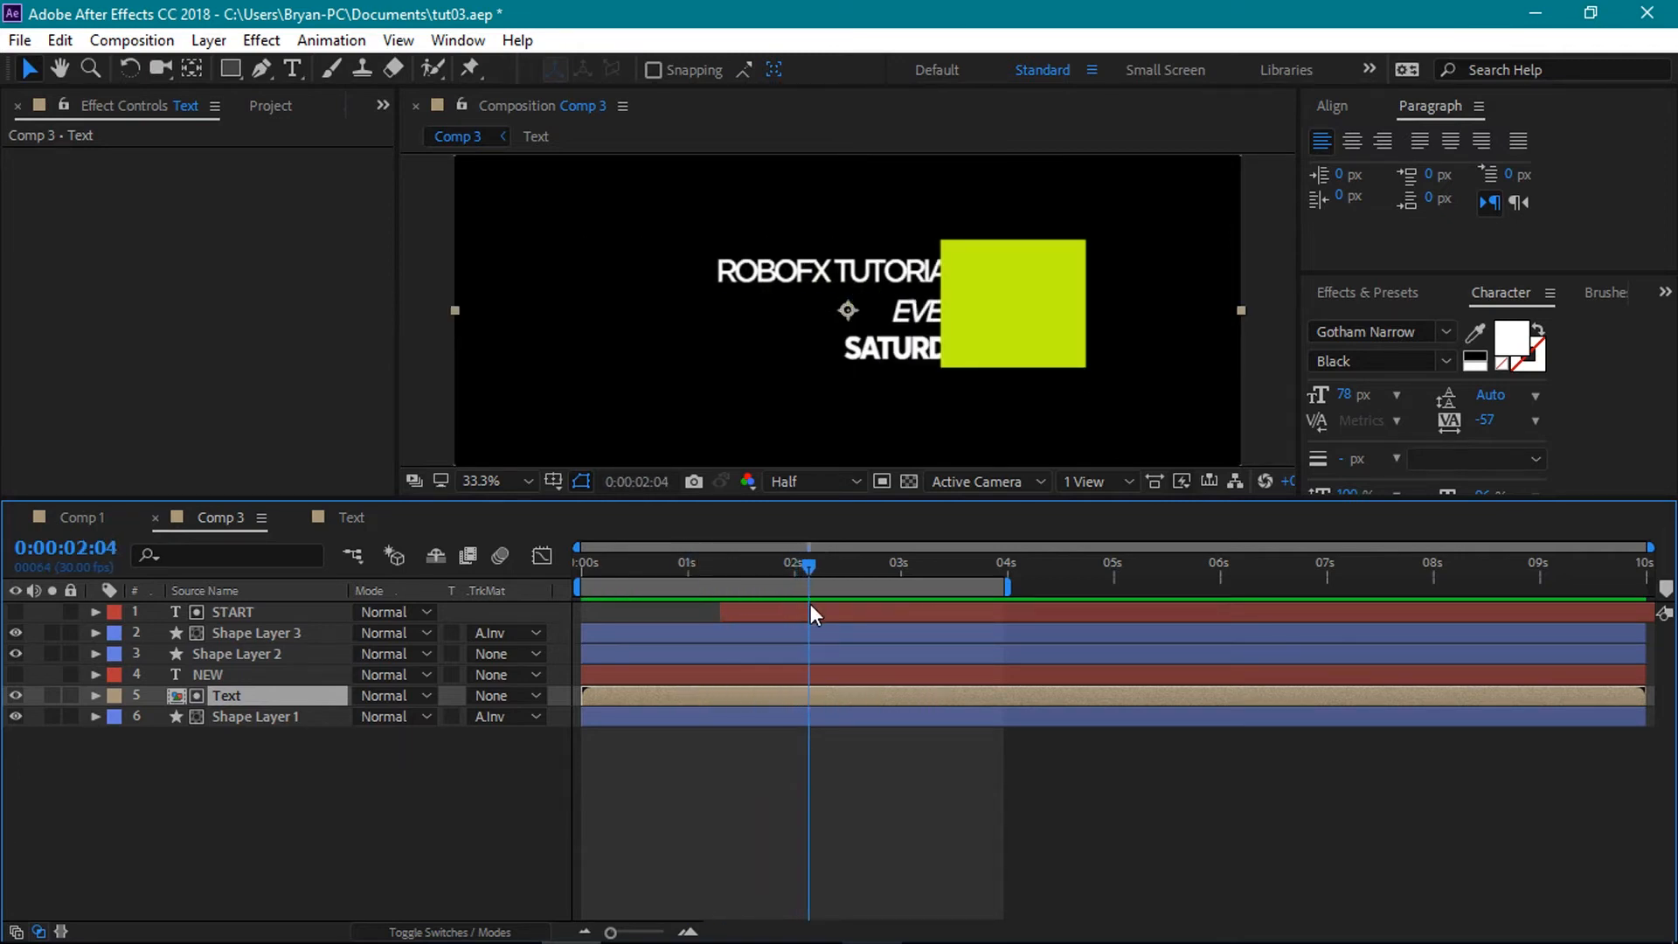
- Shift all the text Position keyframes slightly earlier to begin at about 0:00:01:07, and check Comp 3 up to 0:00:02:01
click(352, 517)
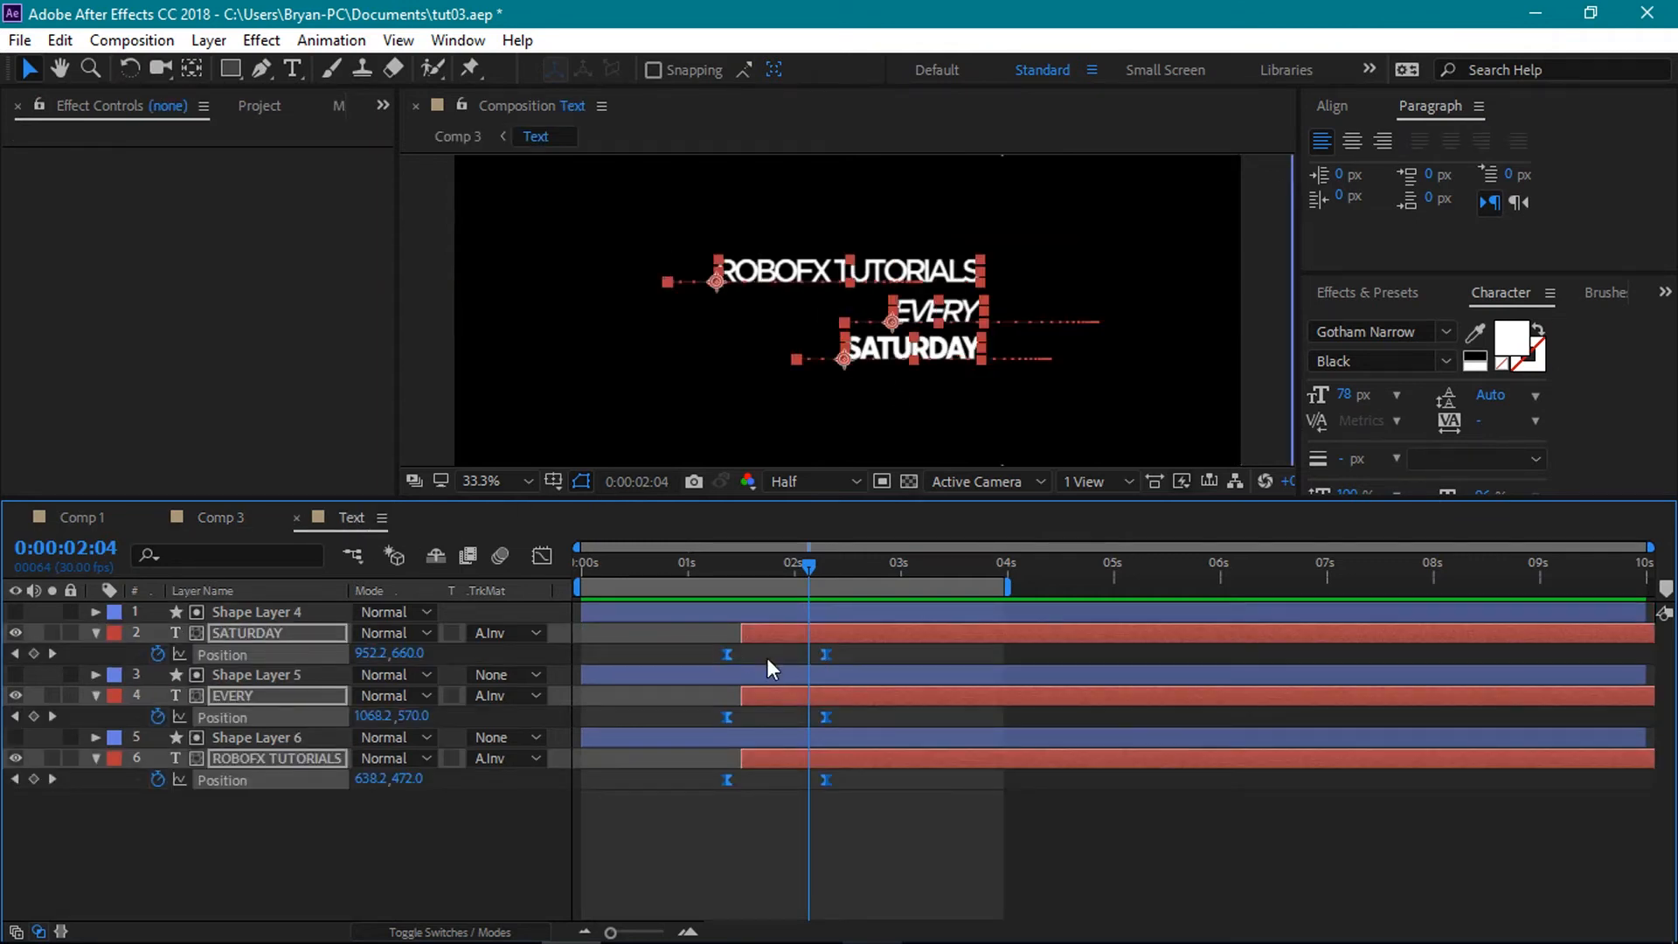
drag(859, 654, 719, 826)
drag(724, 653, 714, 652)
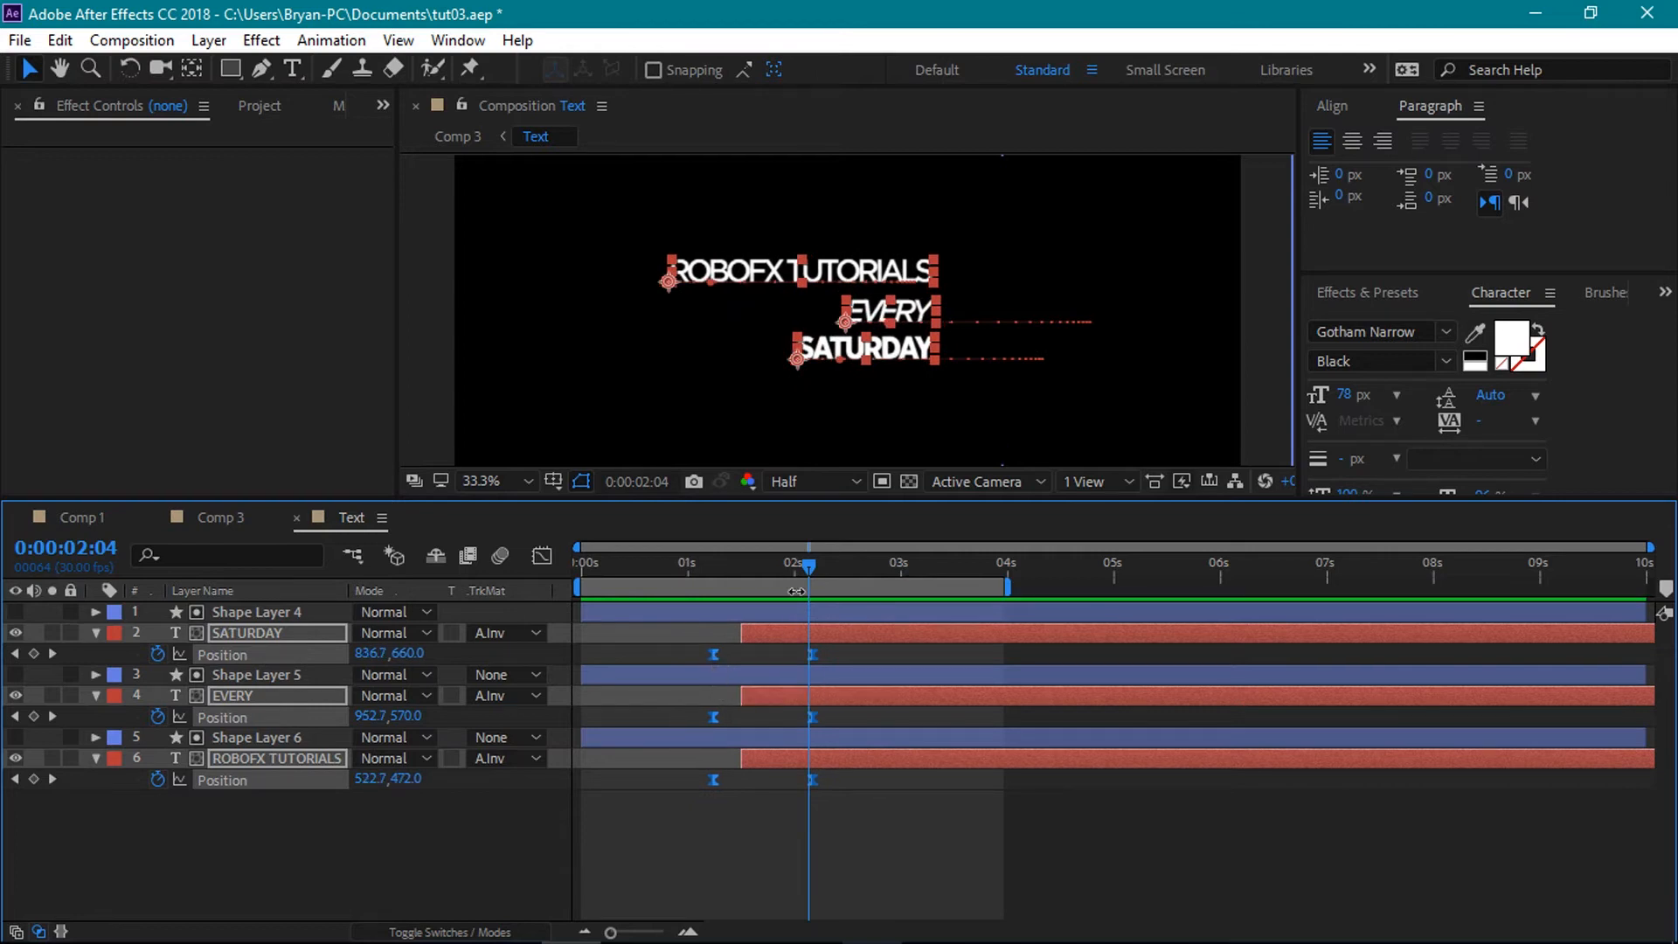
drag(806, 563, 693, 563)
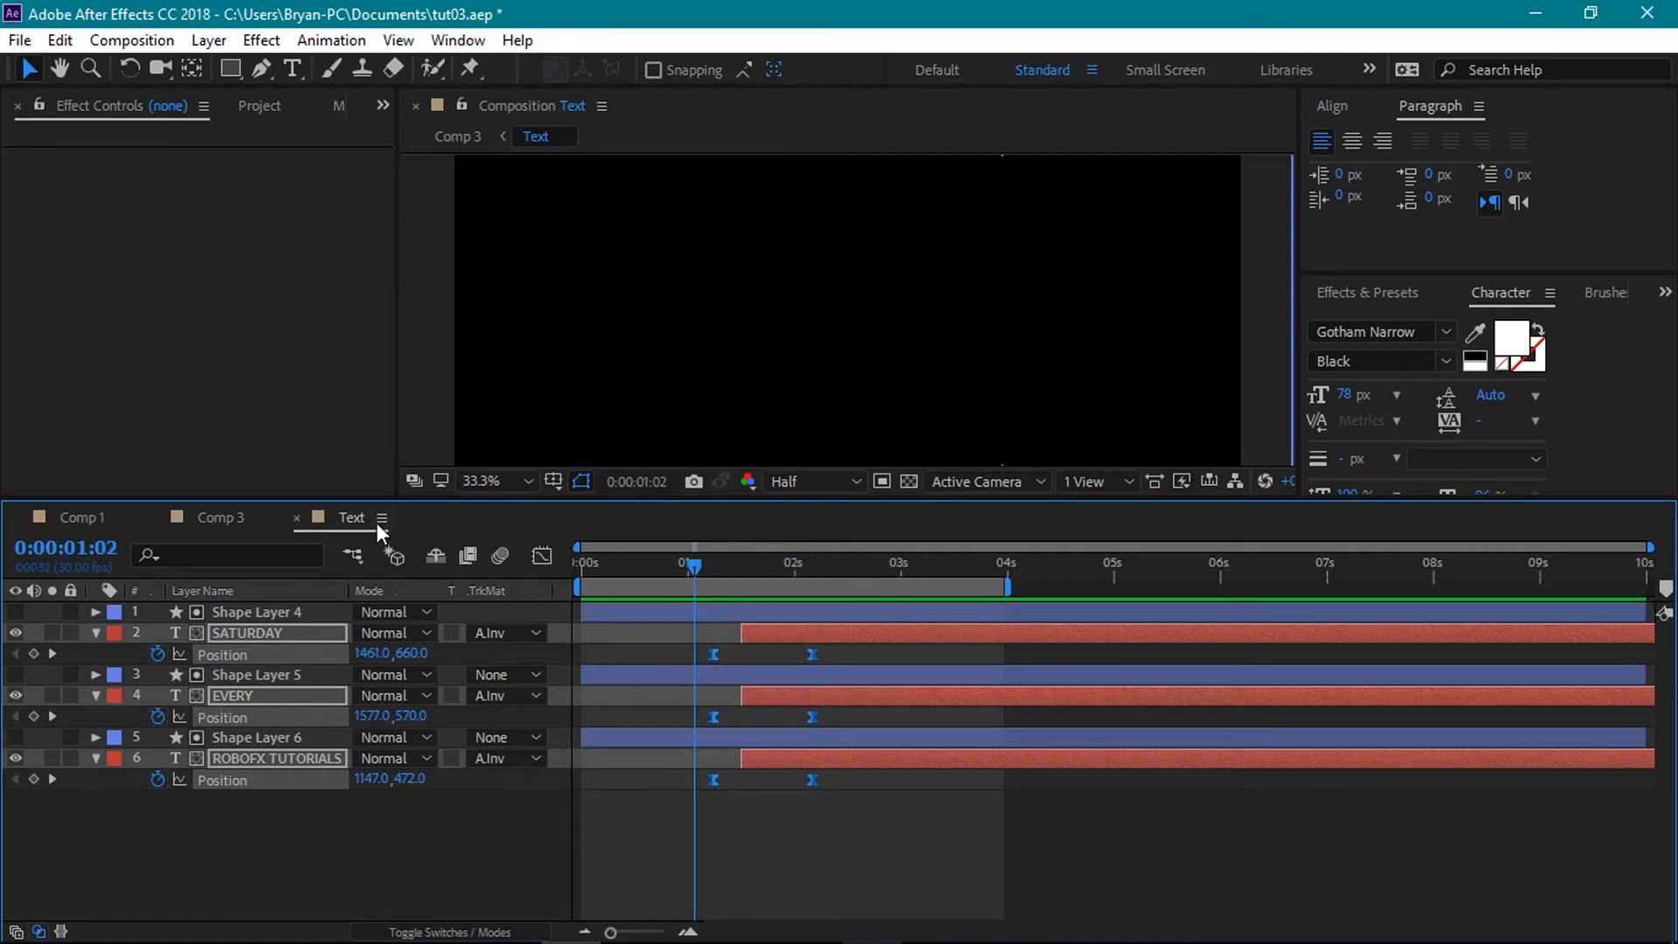
click(244, 518)
click(697, 562)
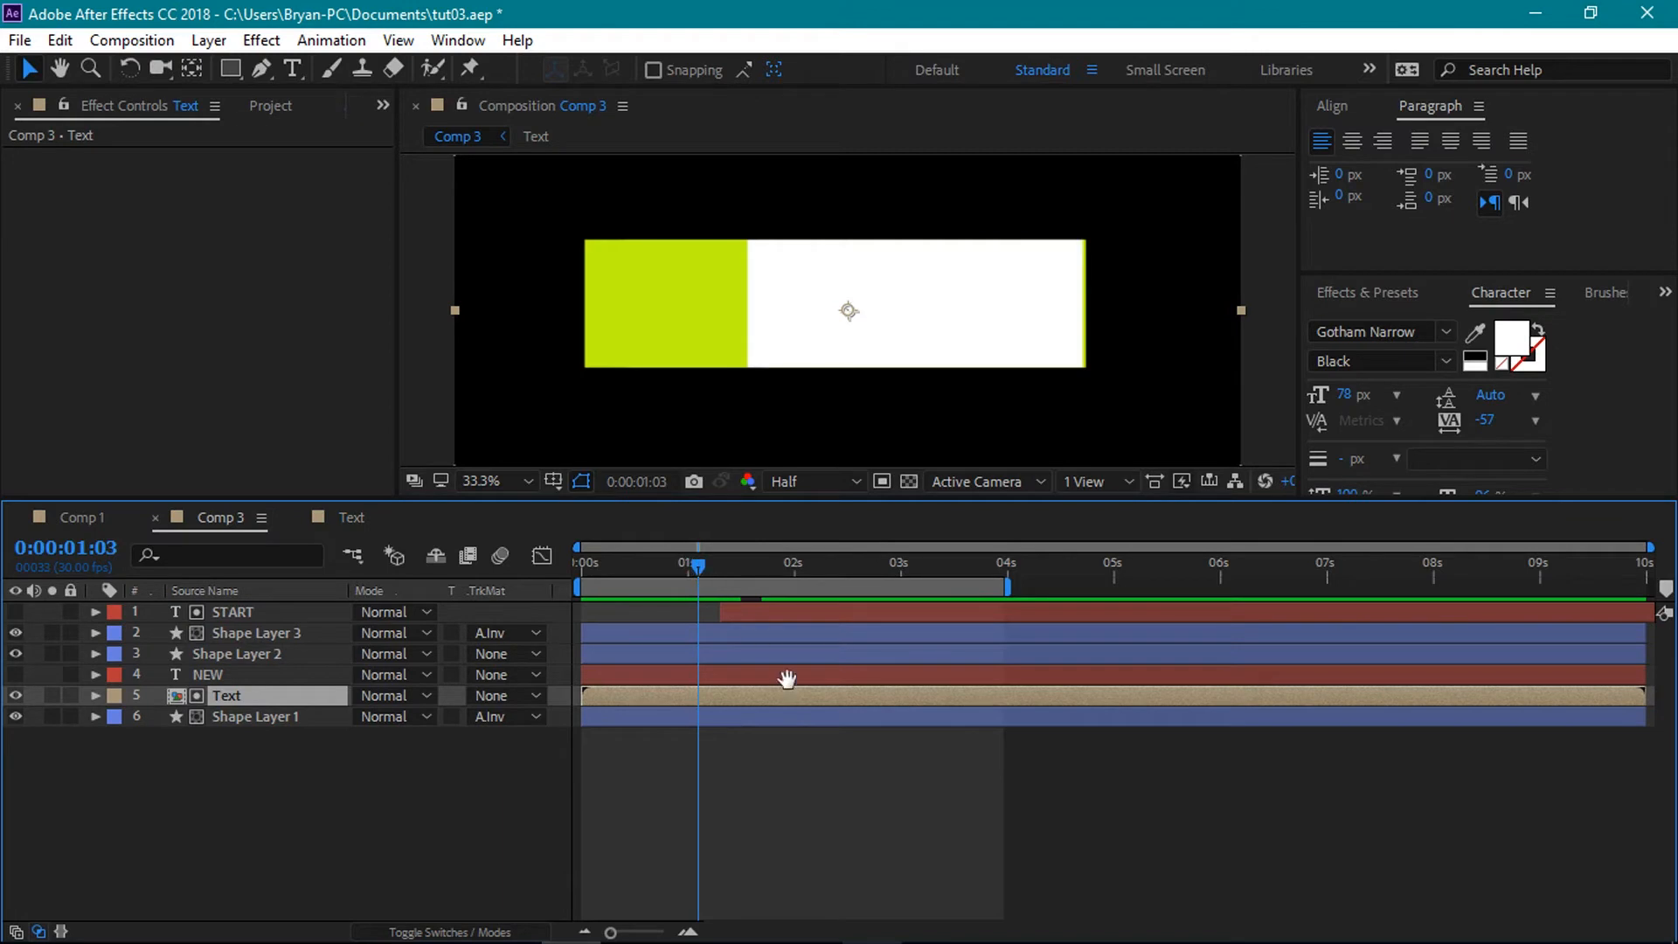
drag(696, 565, 794, 606)
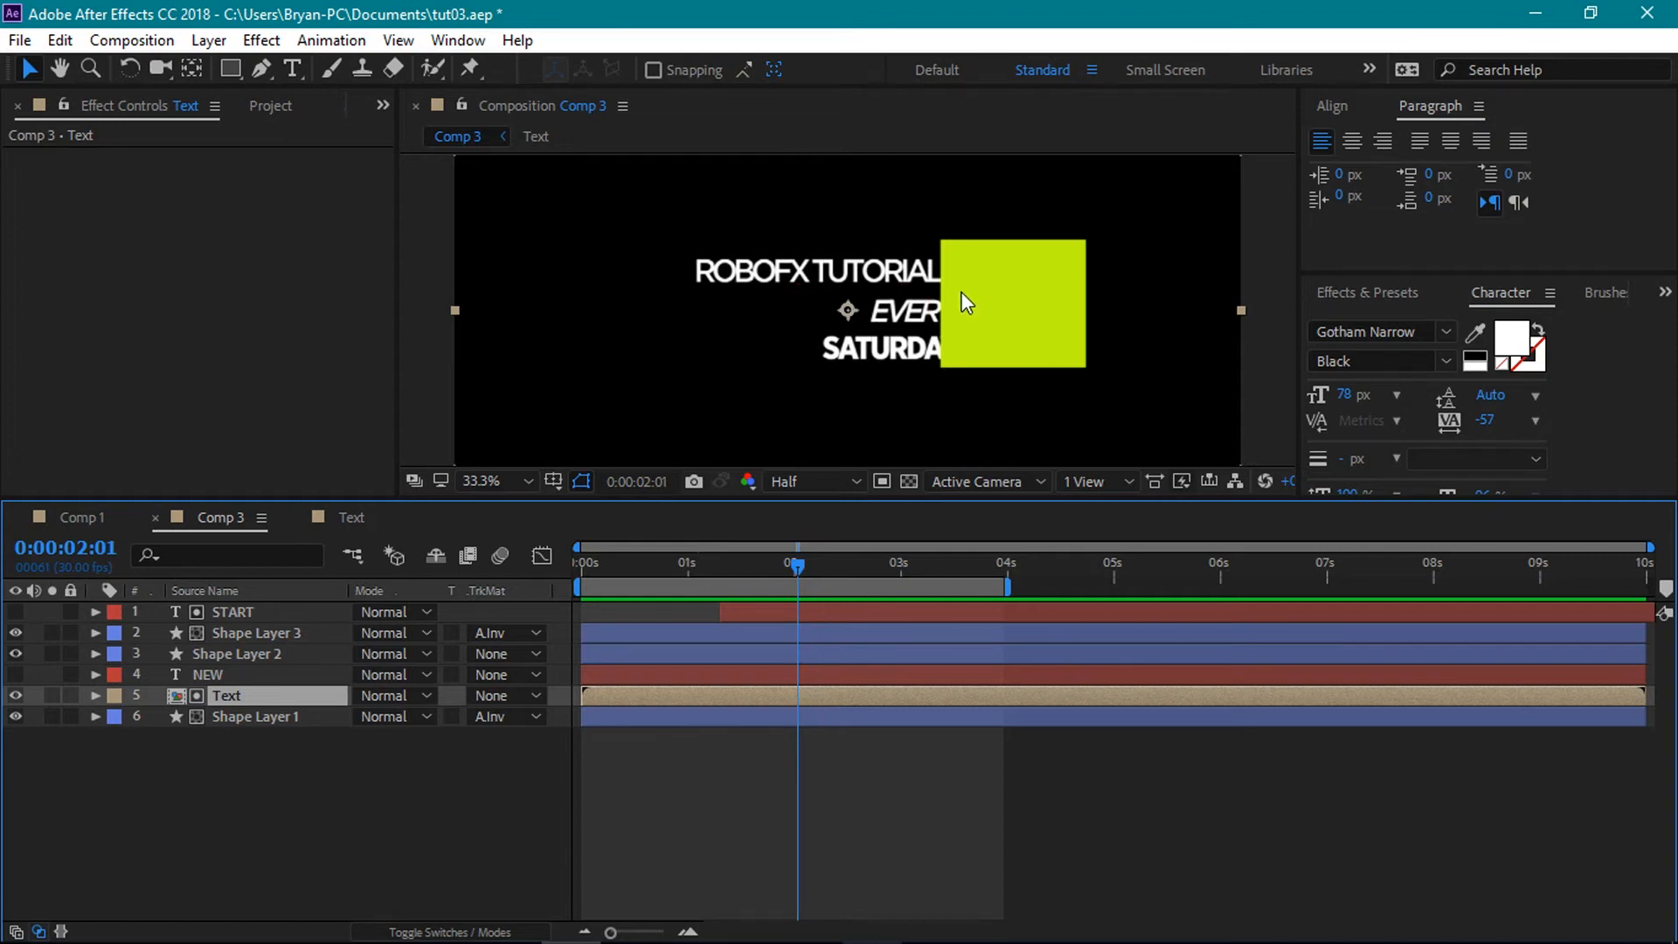
- Stagger the text slides by delaying EVERY's Position keyframes slightly and SATURDAY's a little more, and preview Comp 3 from 0:00:00:20
click(350, 520)
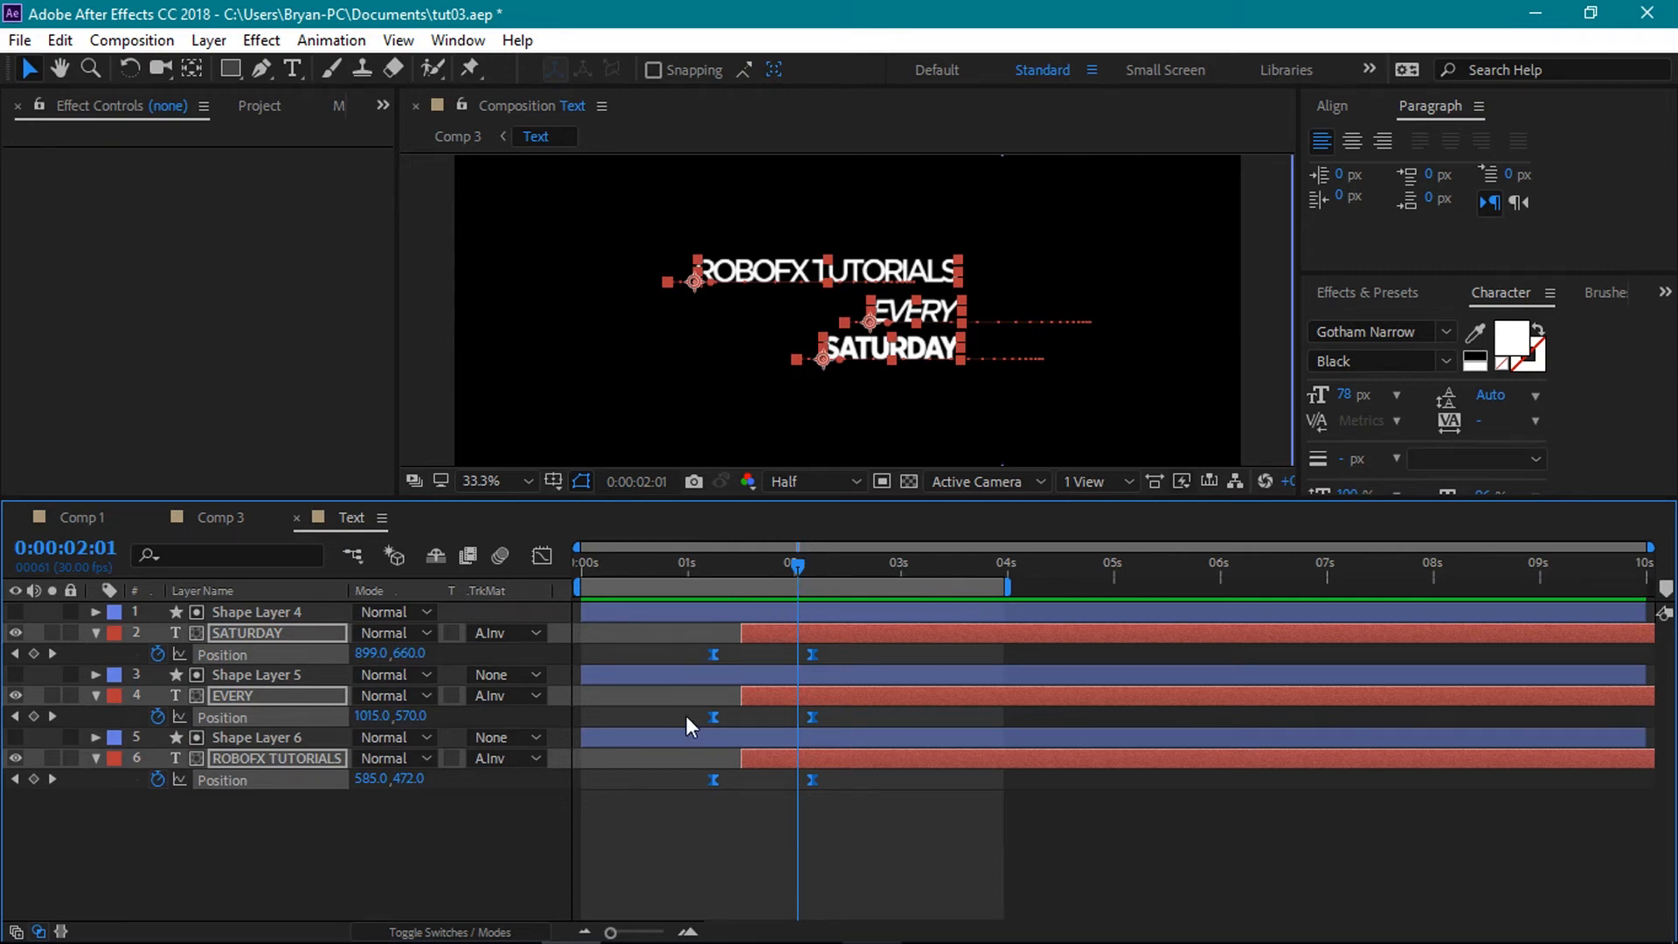
drag(685, 715, 826, 725)
drag(695, 637, 828, 662)
drag(799, 556, 648, 552)
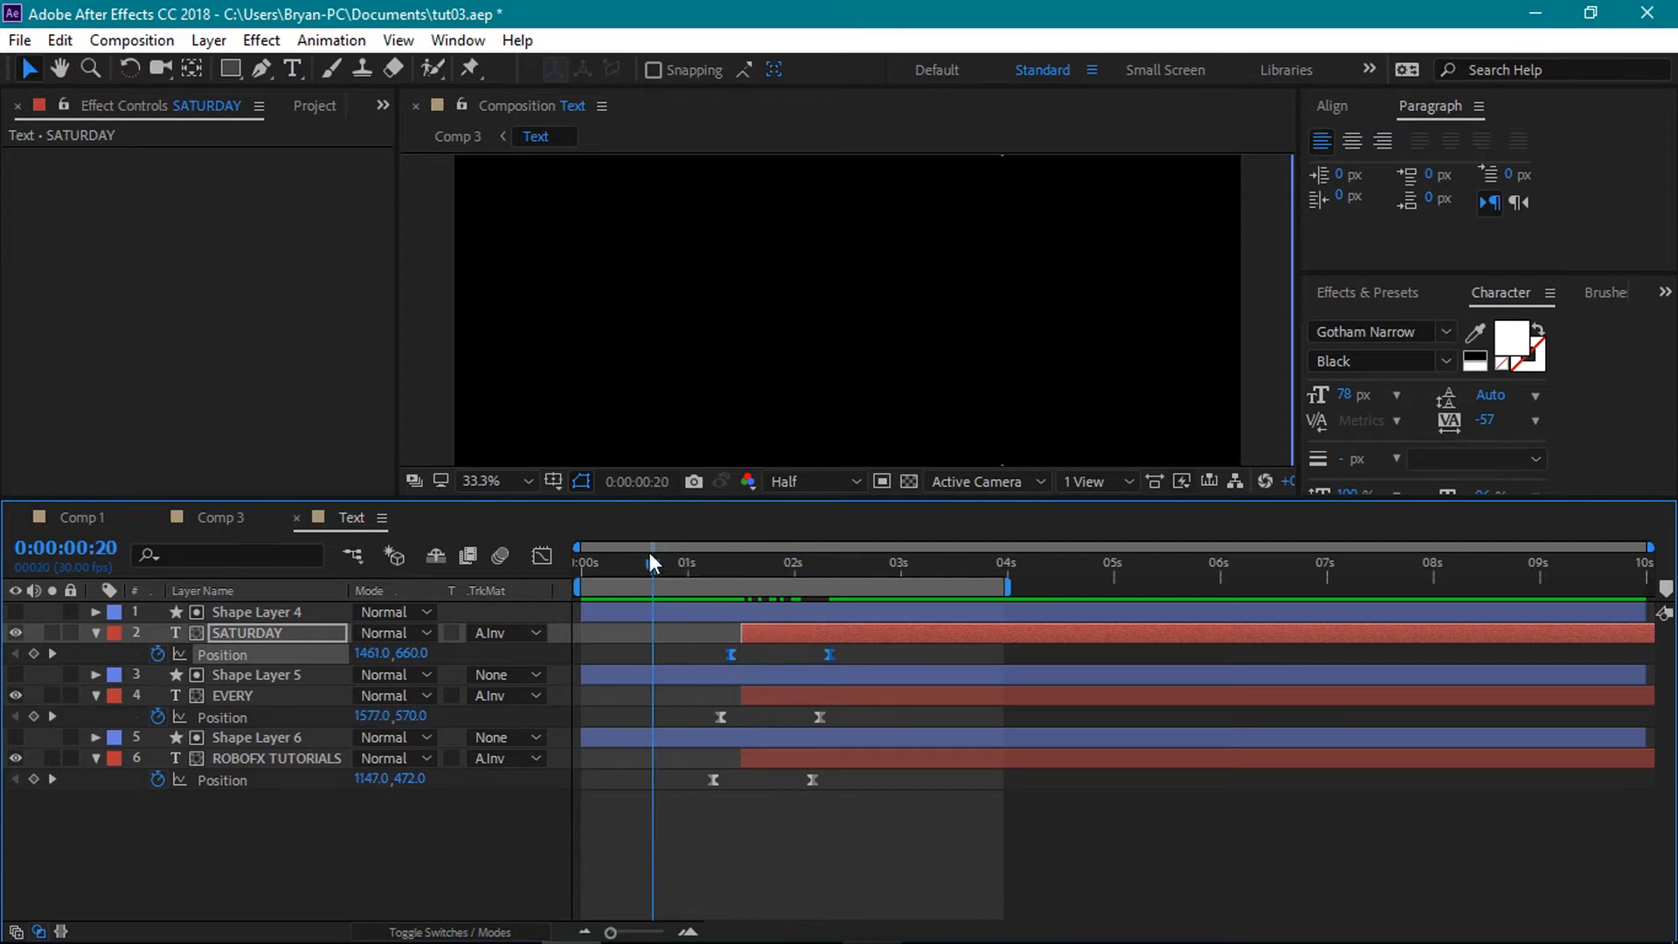
click(245, 517)
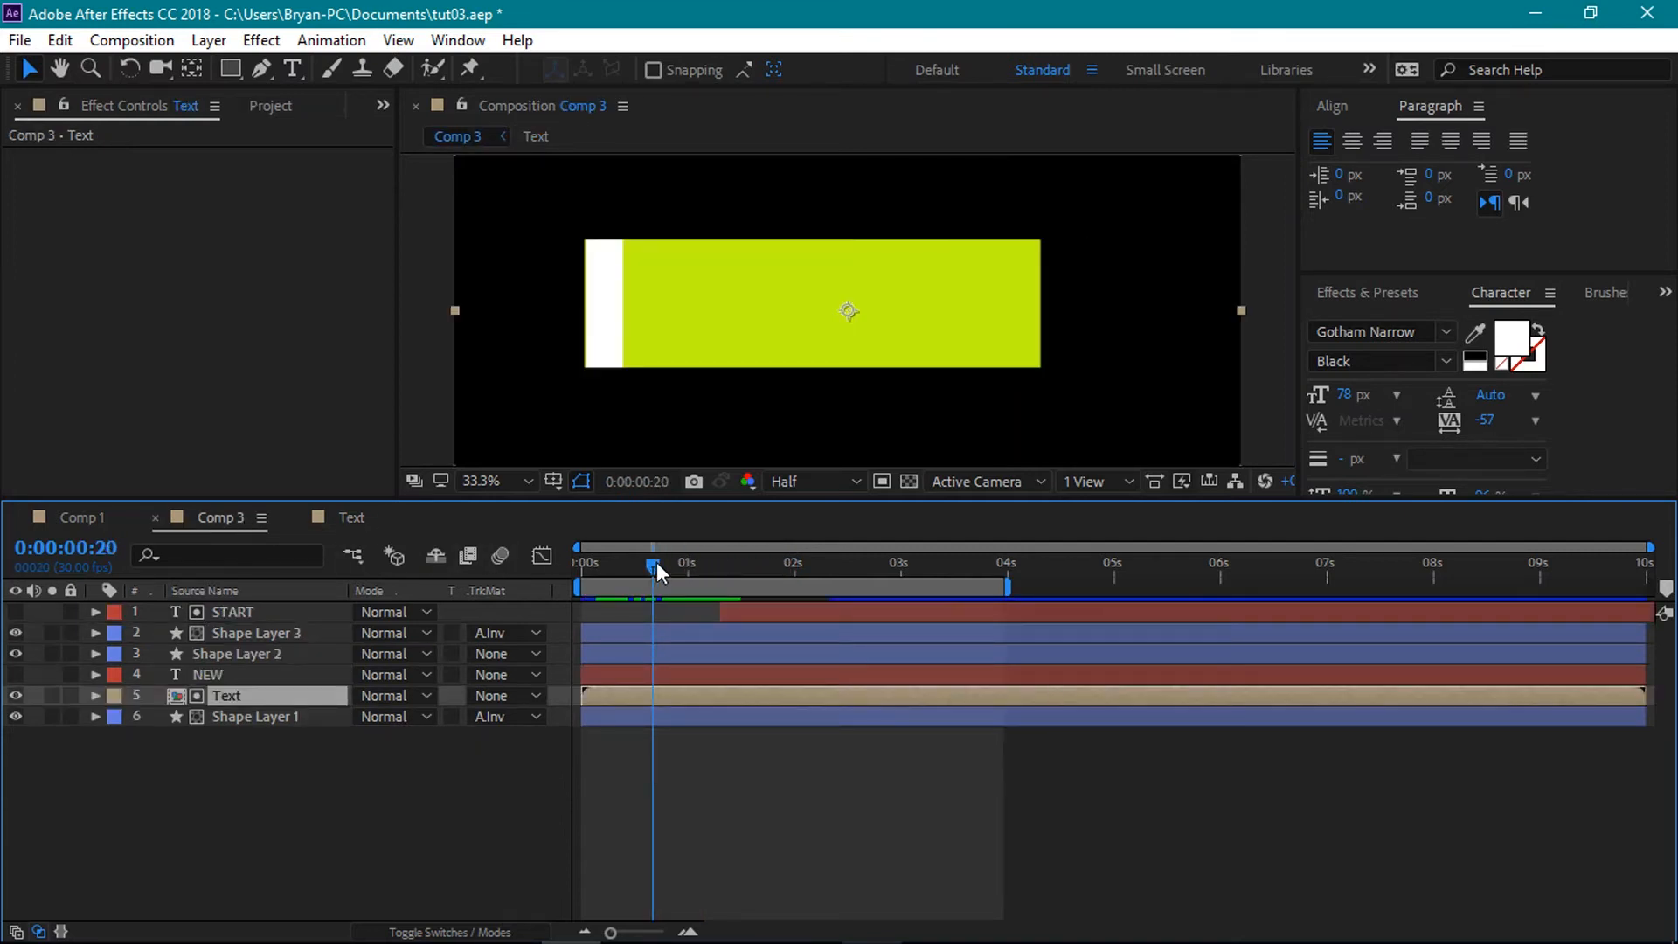
key(space)
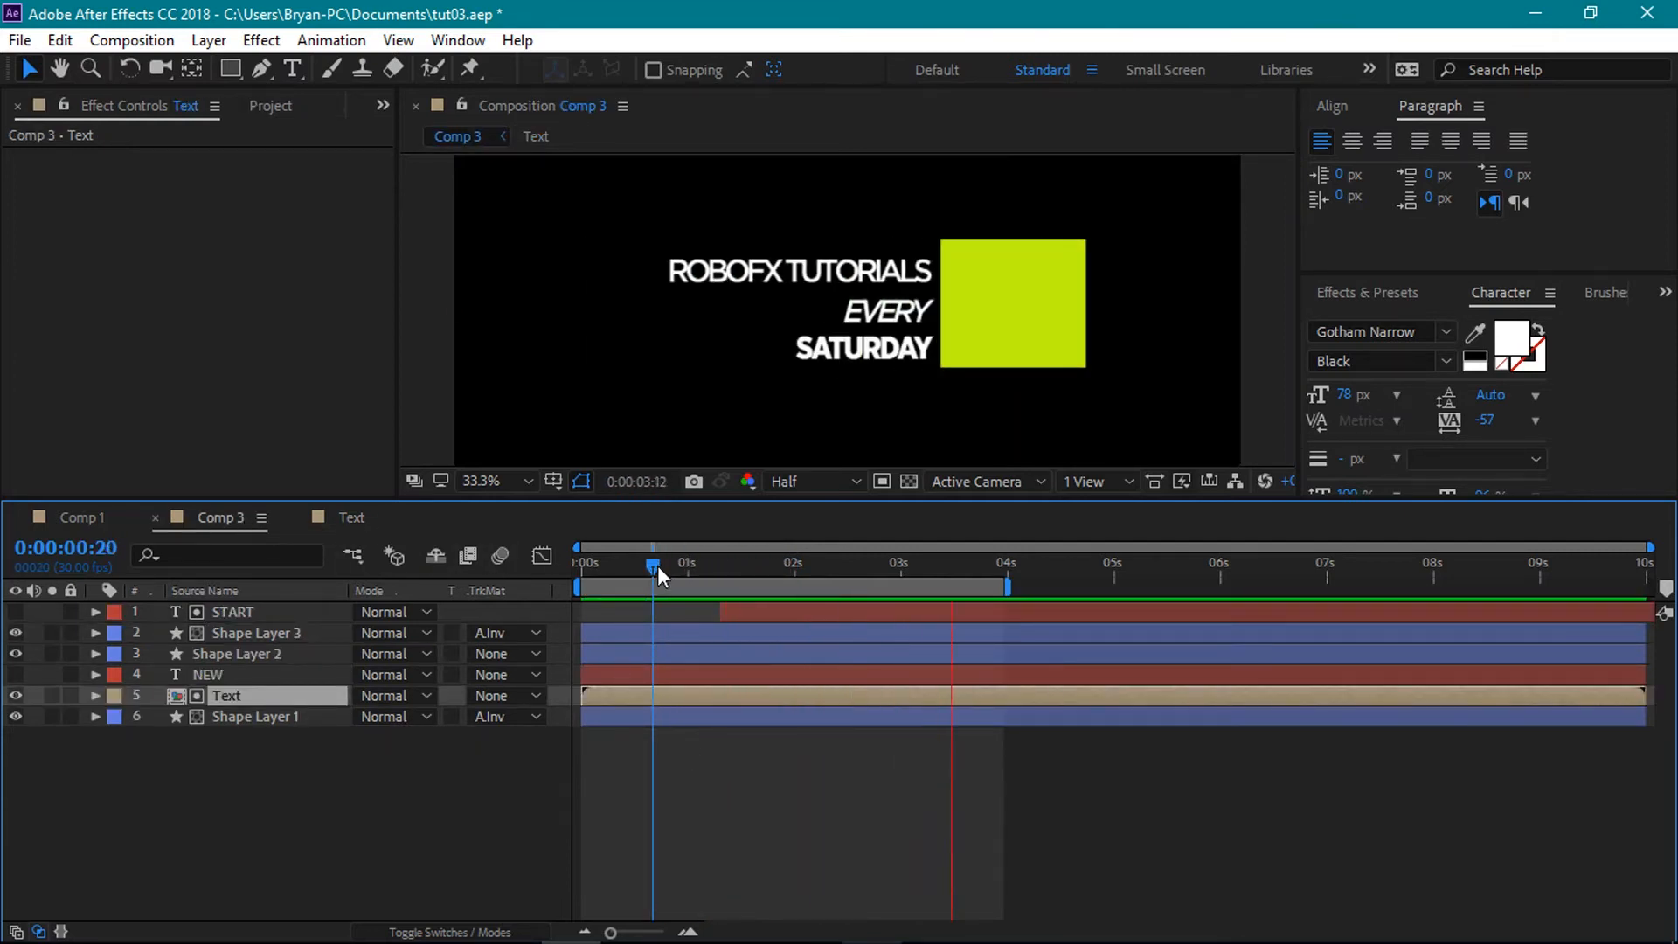
- At 0:00:00:25, move the Text precomp to directly above the NEW layer
drag(656, 562, 673, 627)
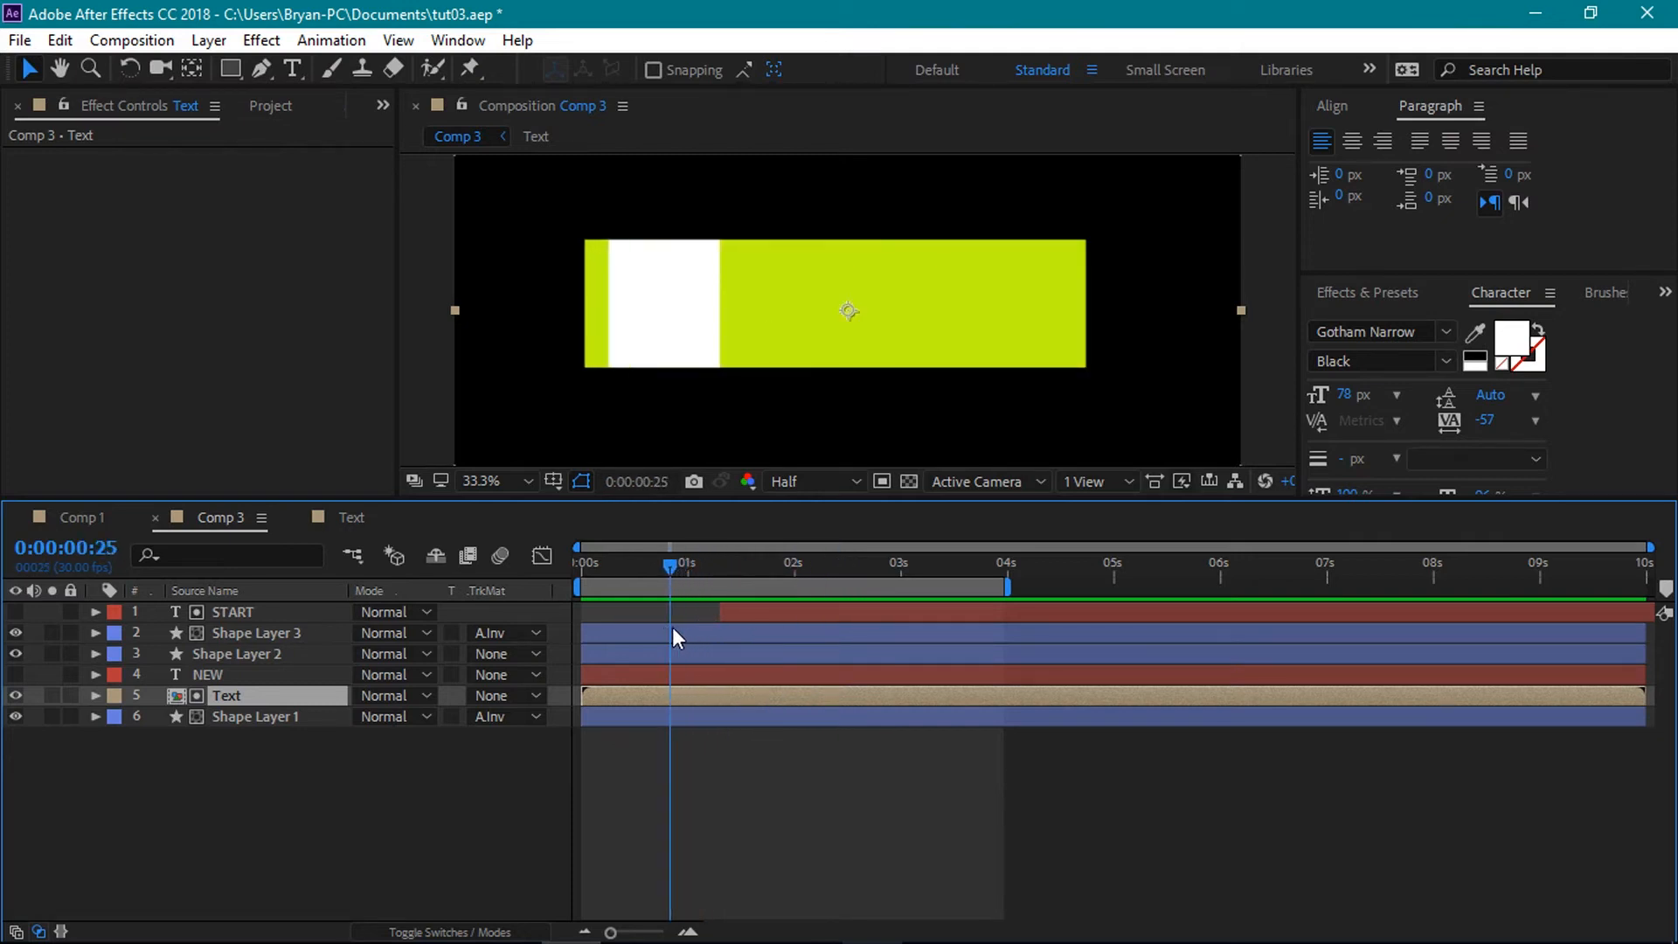
drag(311, 691, 308, 665)
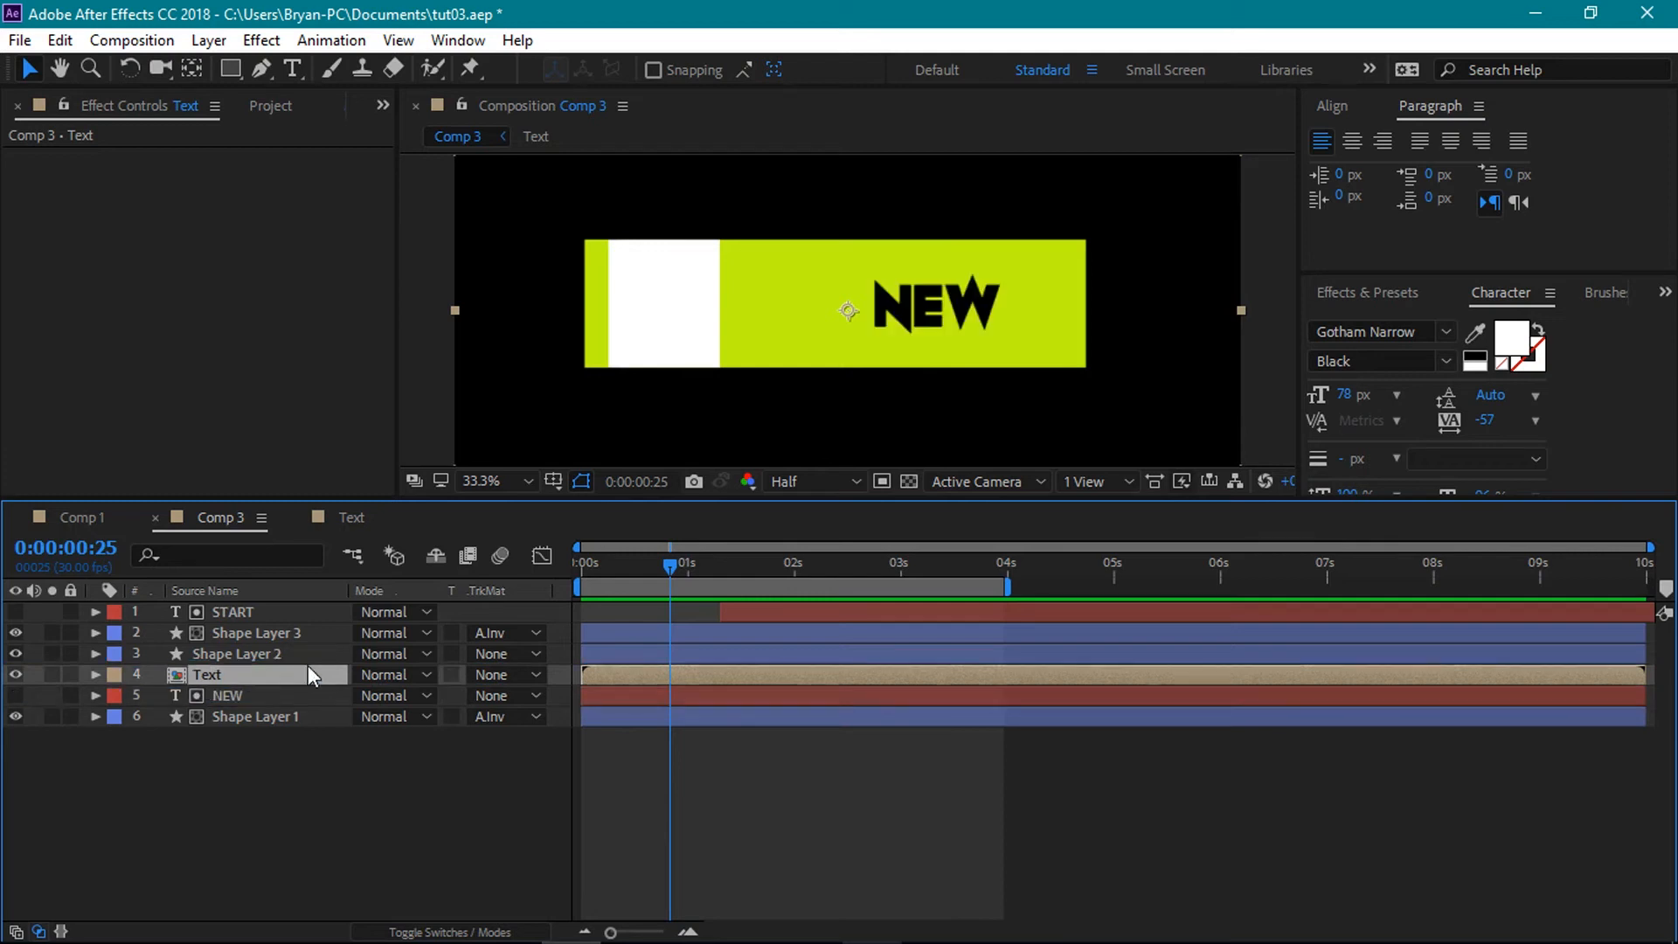
- At 0:00:02:13, add after-effects-cc.png from the project to Comp 3 as the topmost layer
drag(670, 563, 812, 602)
mouse_move(836, 600)
mouse_down()
mouse_move(769, 601)
mouse_move(820, 620)
mouse_up()
click(843, 568)
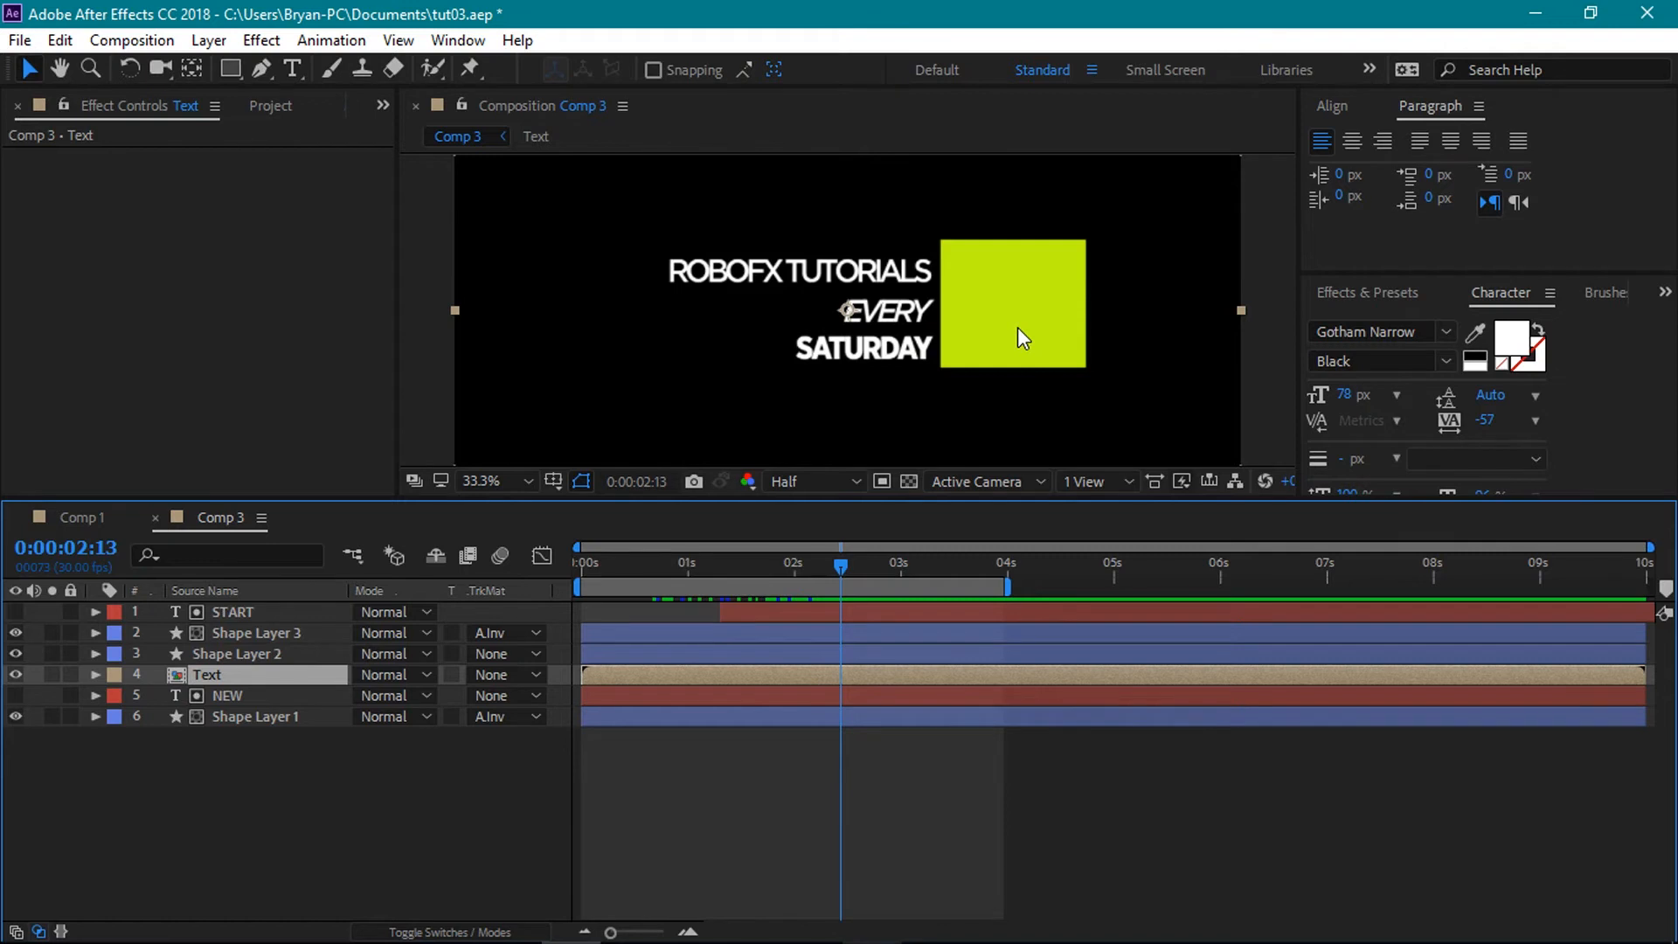
click(190, 811)
click(269, 107)
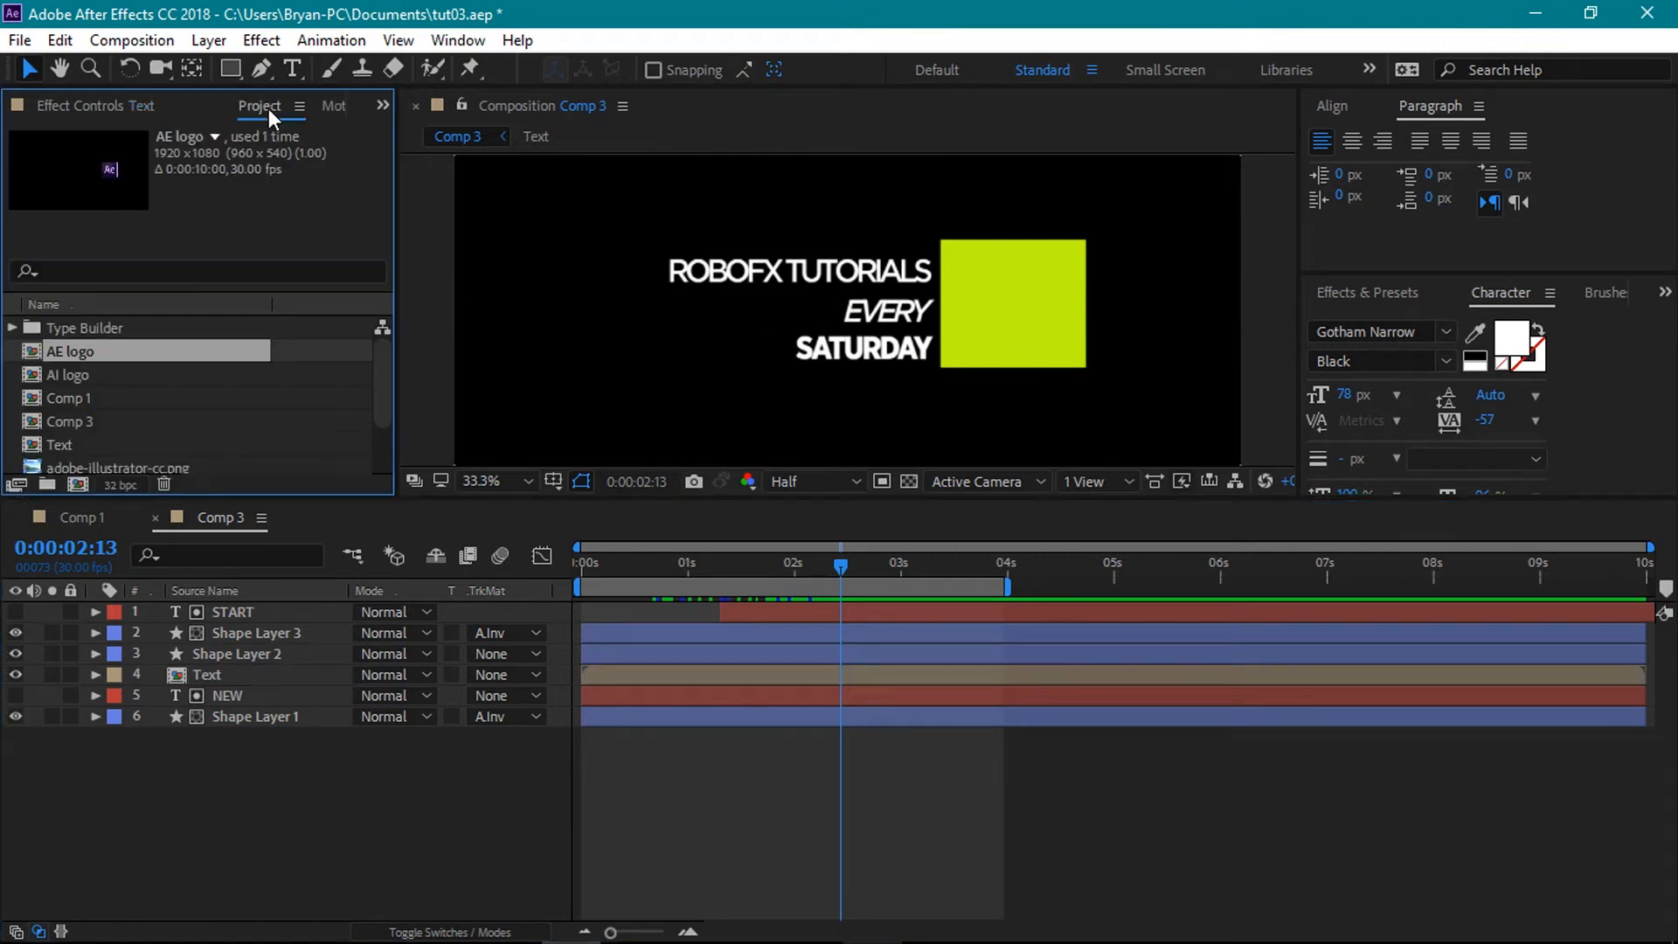
scroll(366, 382, down, 3)
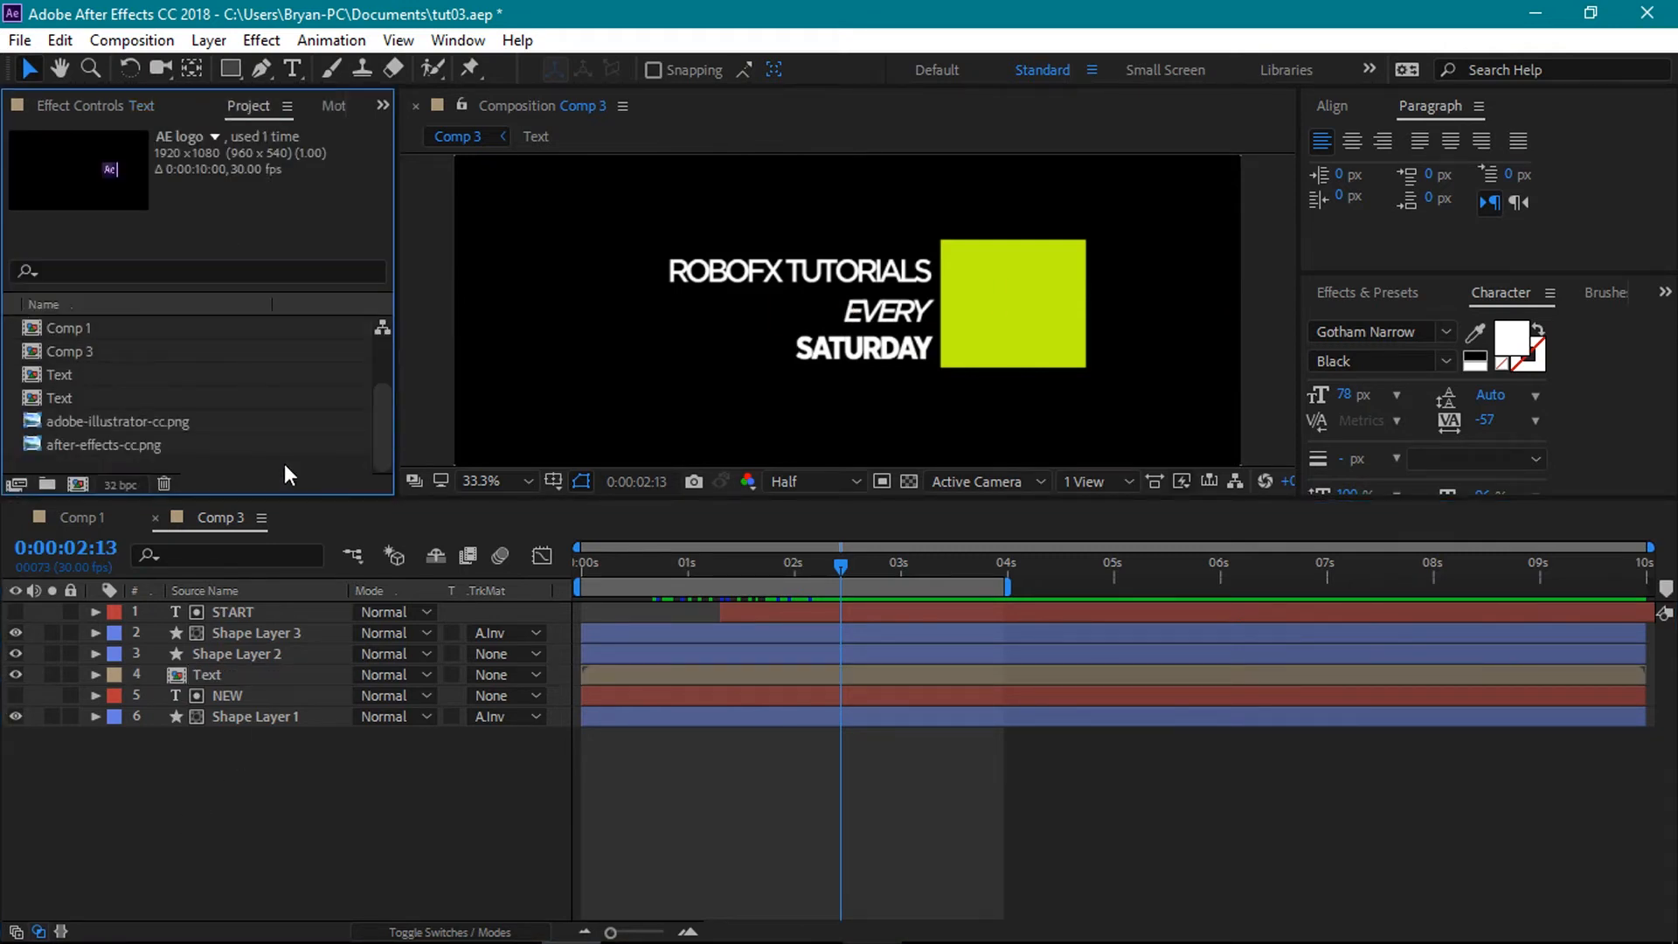
drag(181, 451, 141, 610)
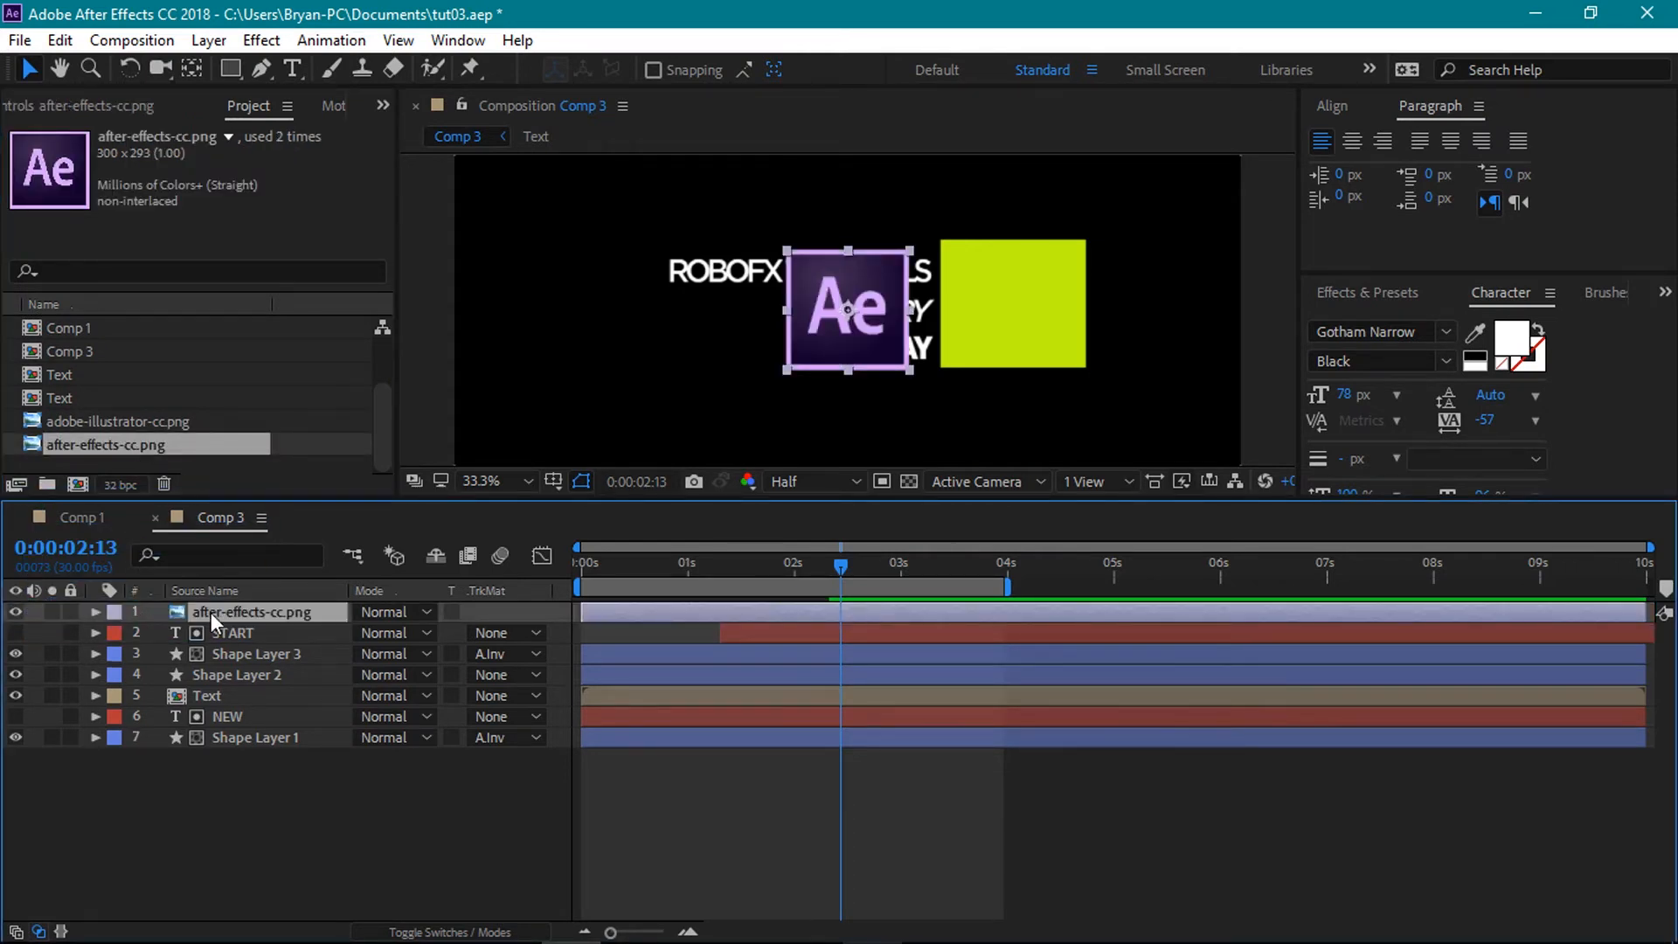
- Centre the after-effects-cc.png logo on the green square and set its Scale to 88%
key(s)
drag(386, 632, 363, 632)
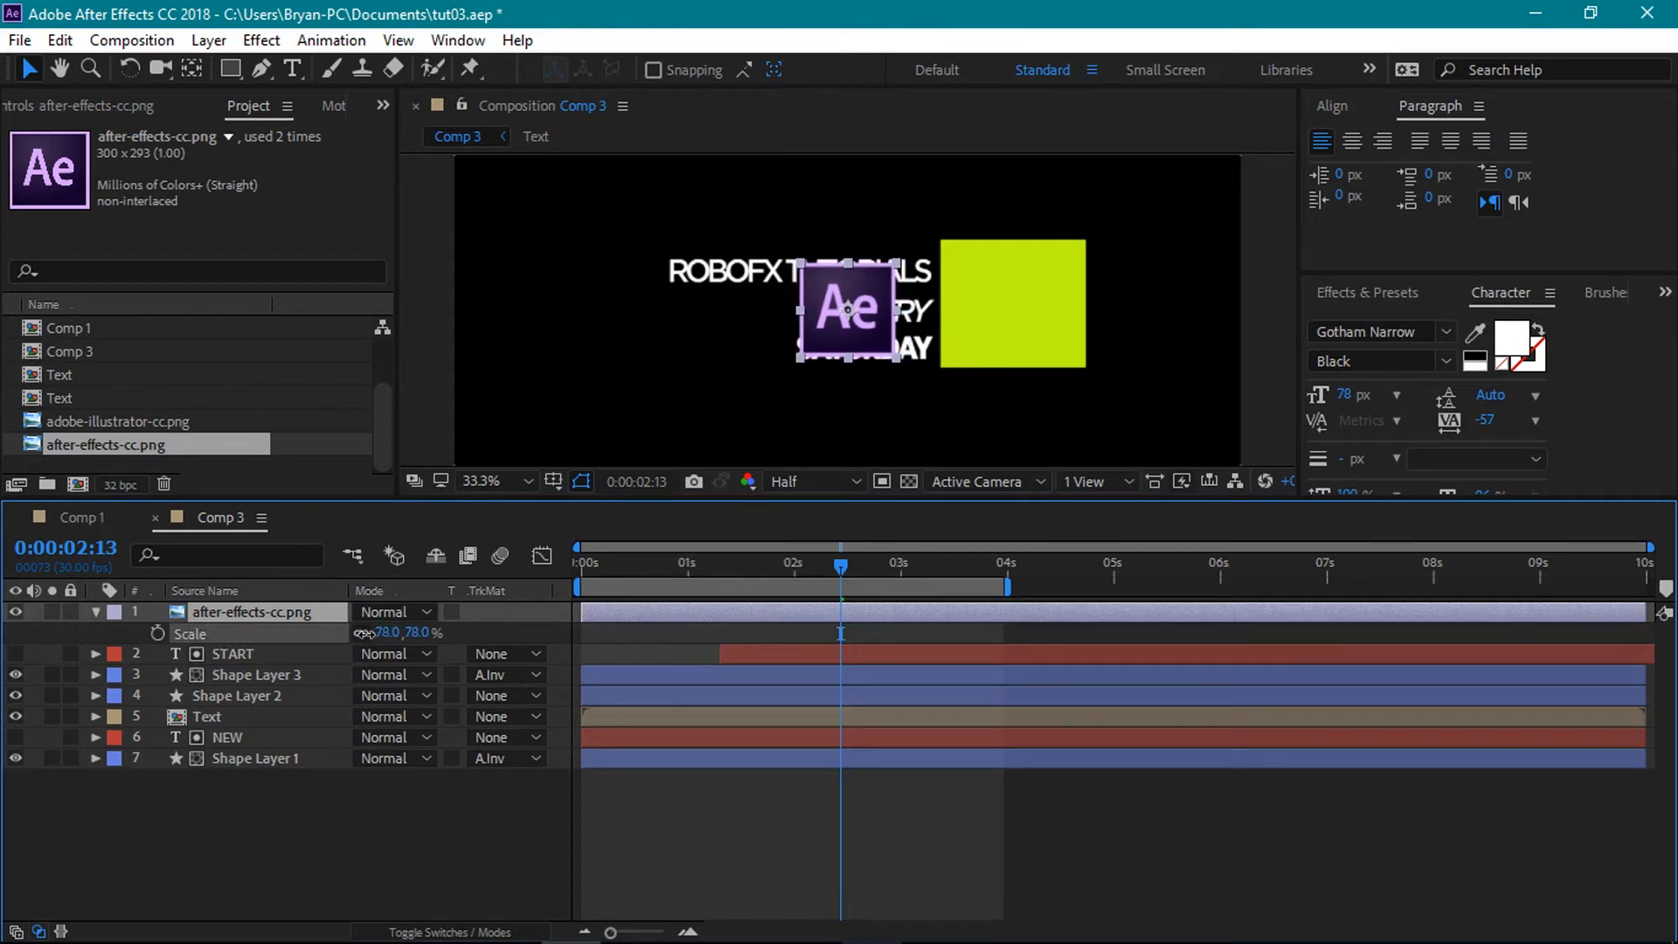
click(489, 482)
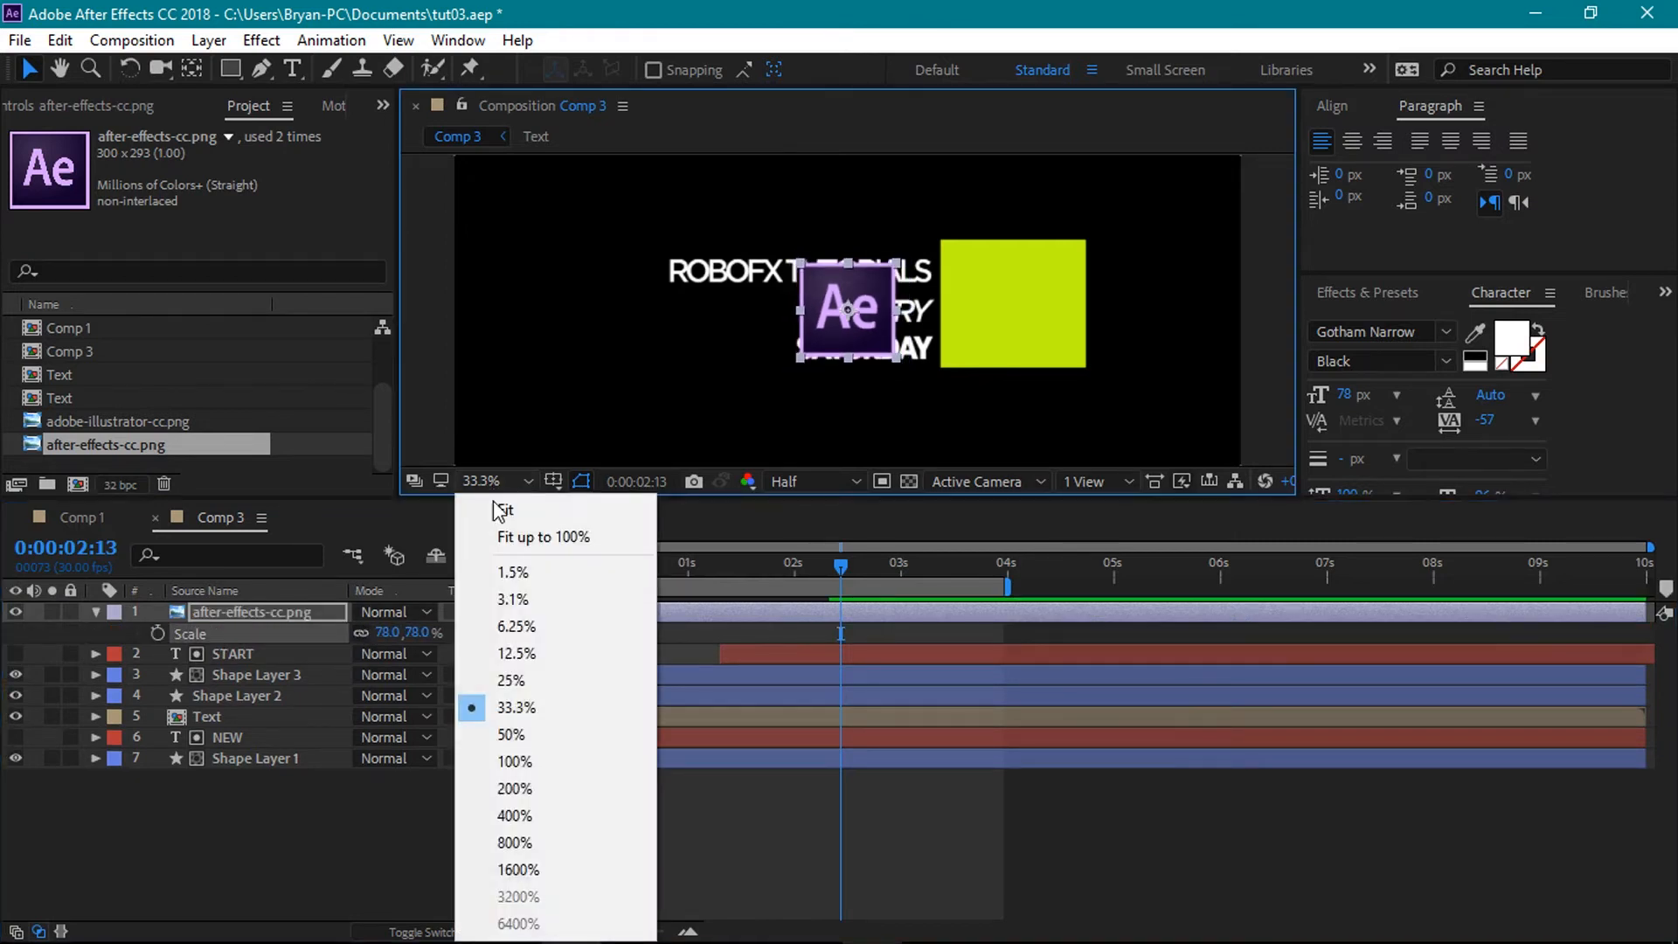
click(511, 738)
drag(848, 316, 1097, 305)
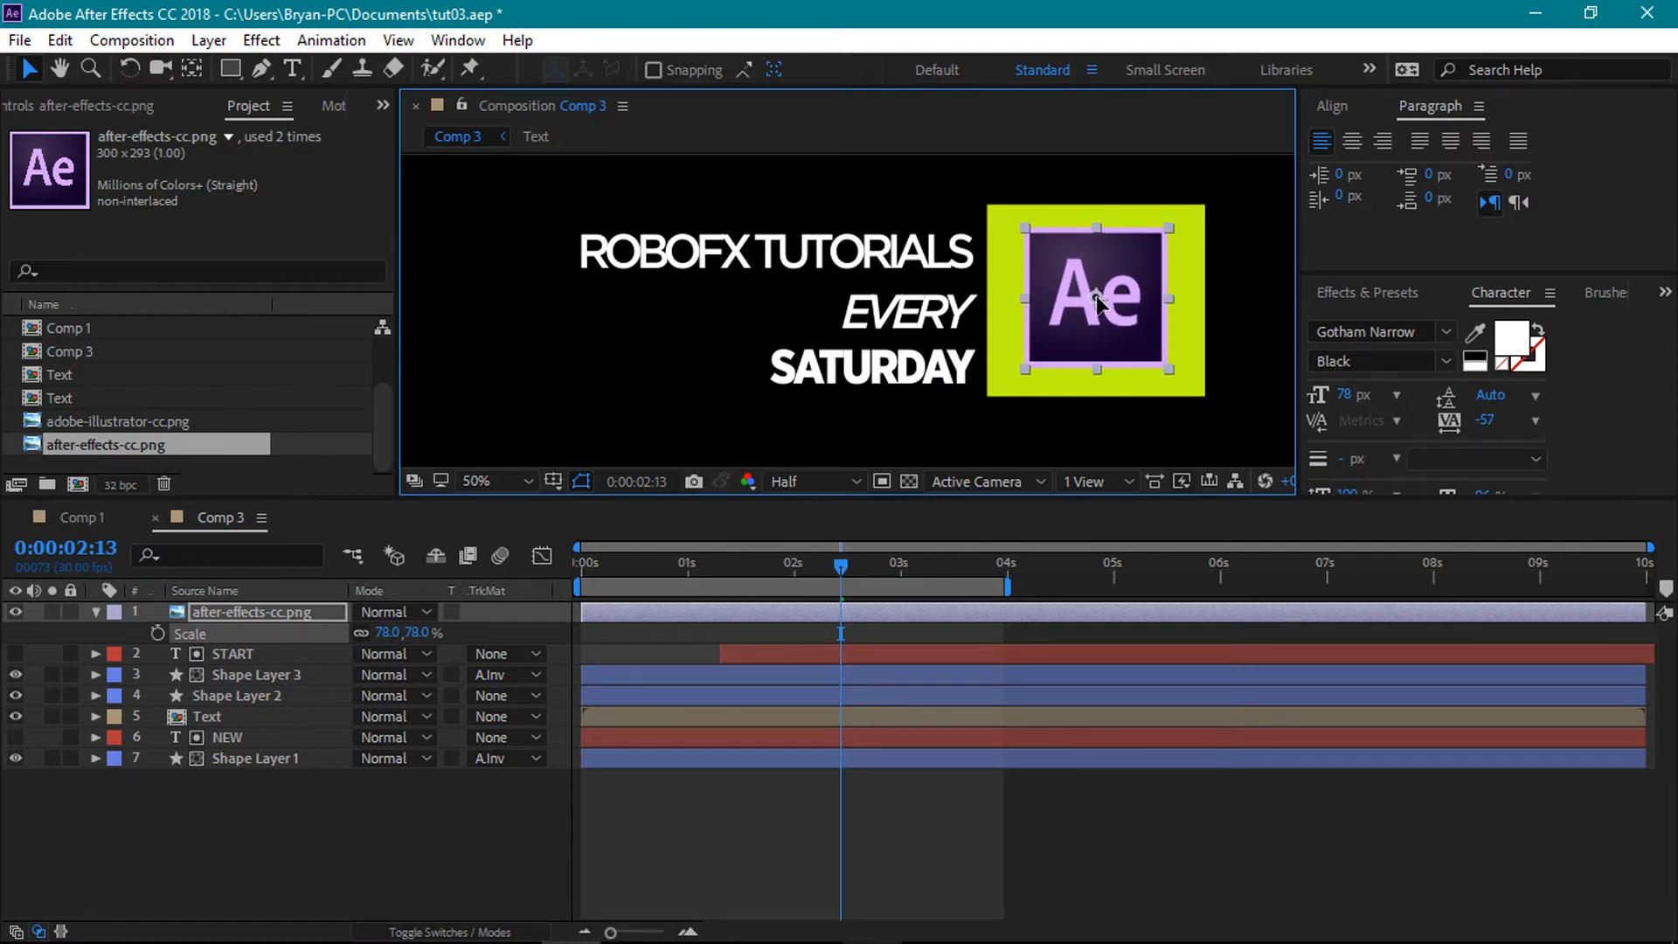
drag(1099, 305, 1099, 306)
drag(420, 632, 434, 632)
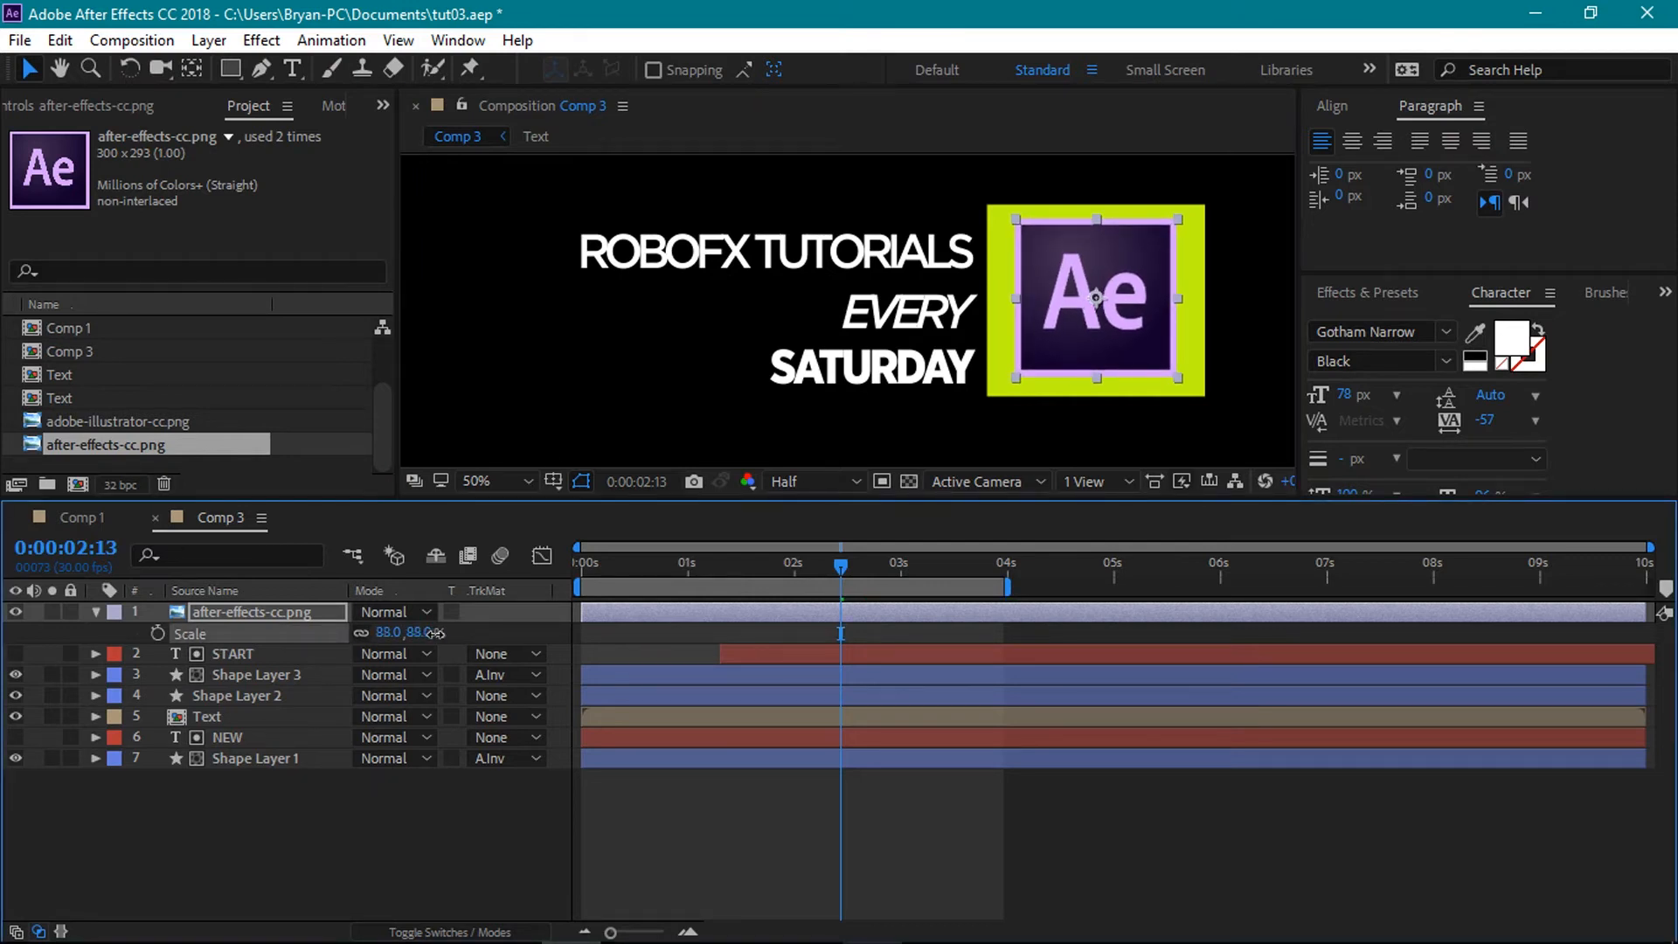
- Pre-compose the after-effects-cc.png layer as AE LOGO, moving all attributes into the new composition
right_click(284, 611)
click(336, 848)
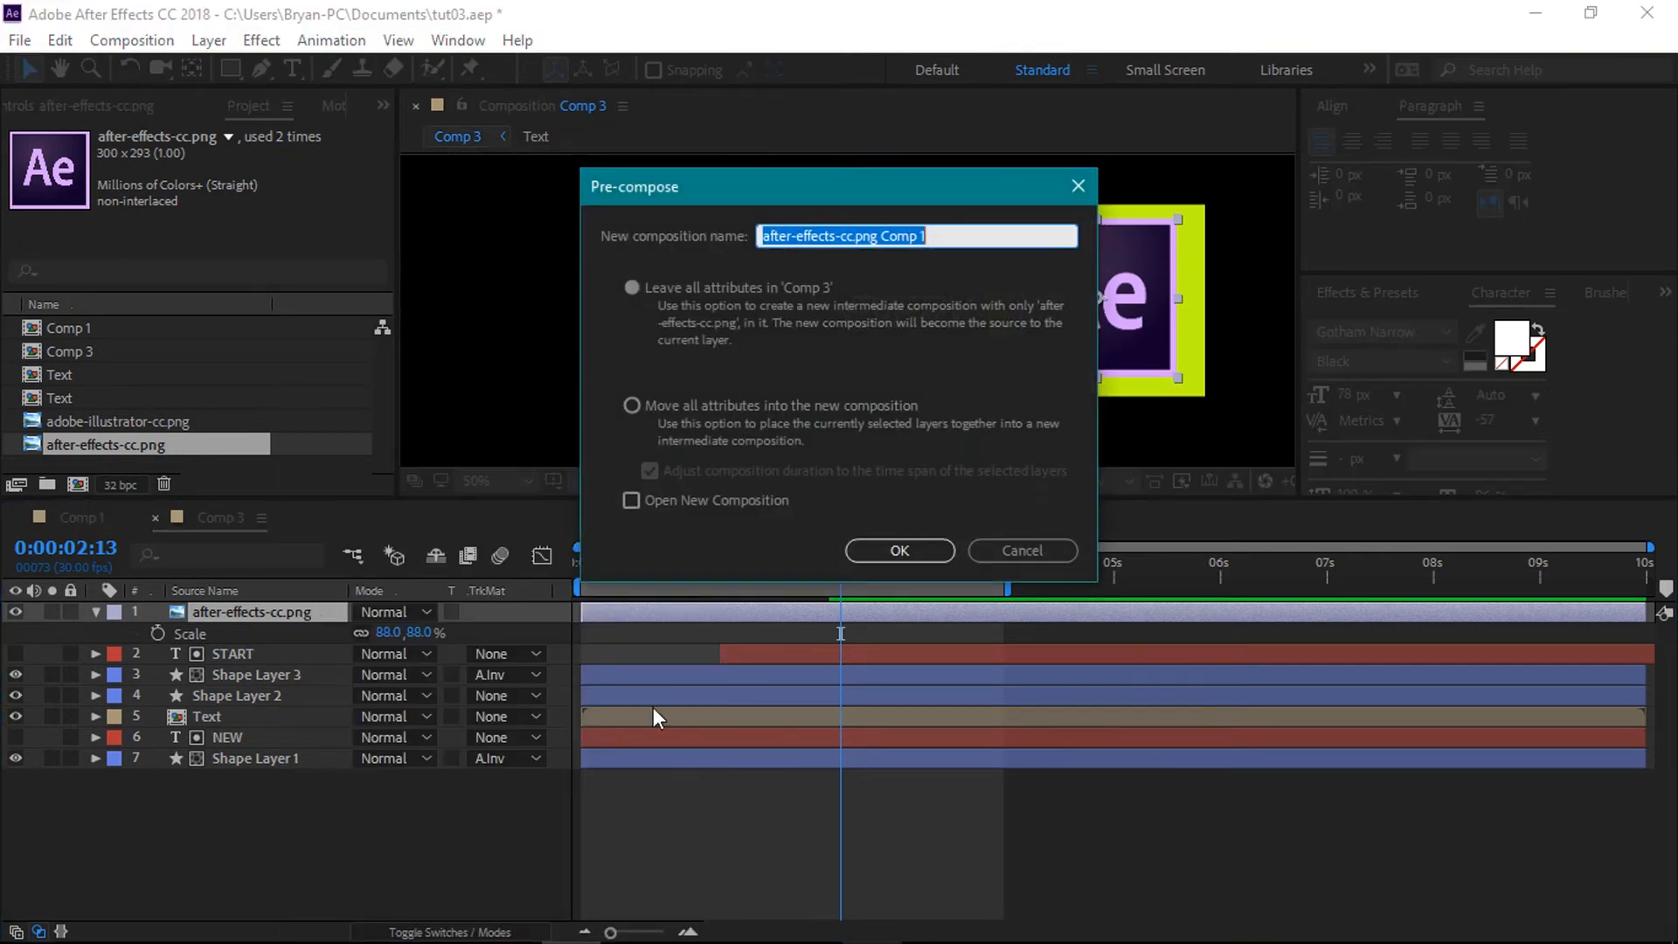
key(BackSpace)
text(AE L)
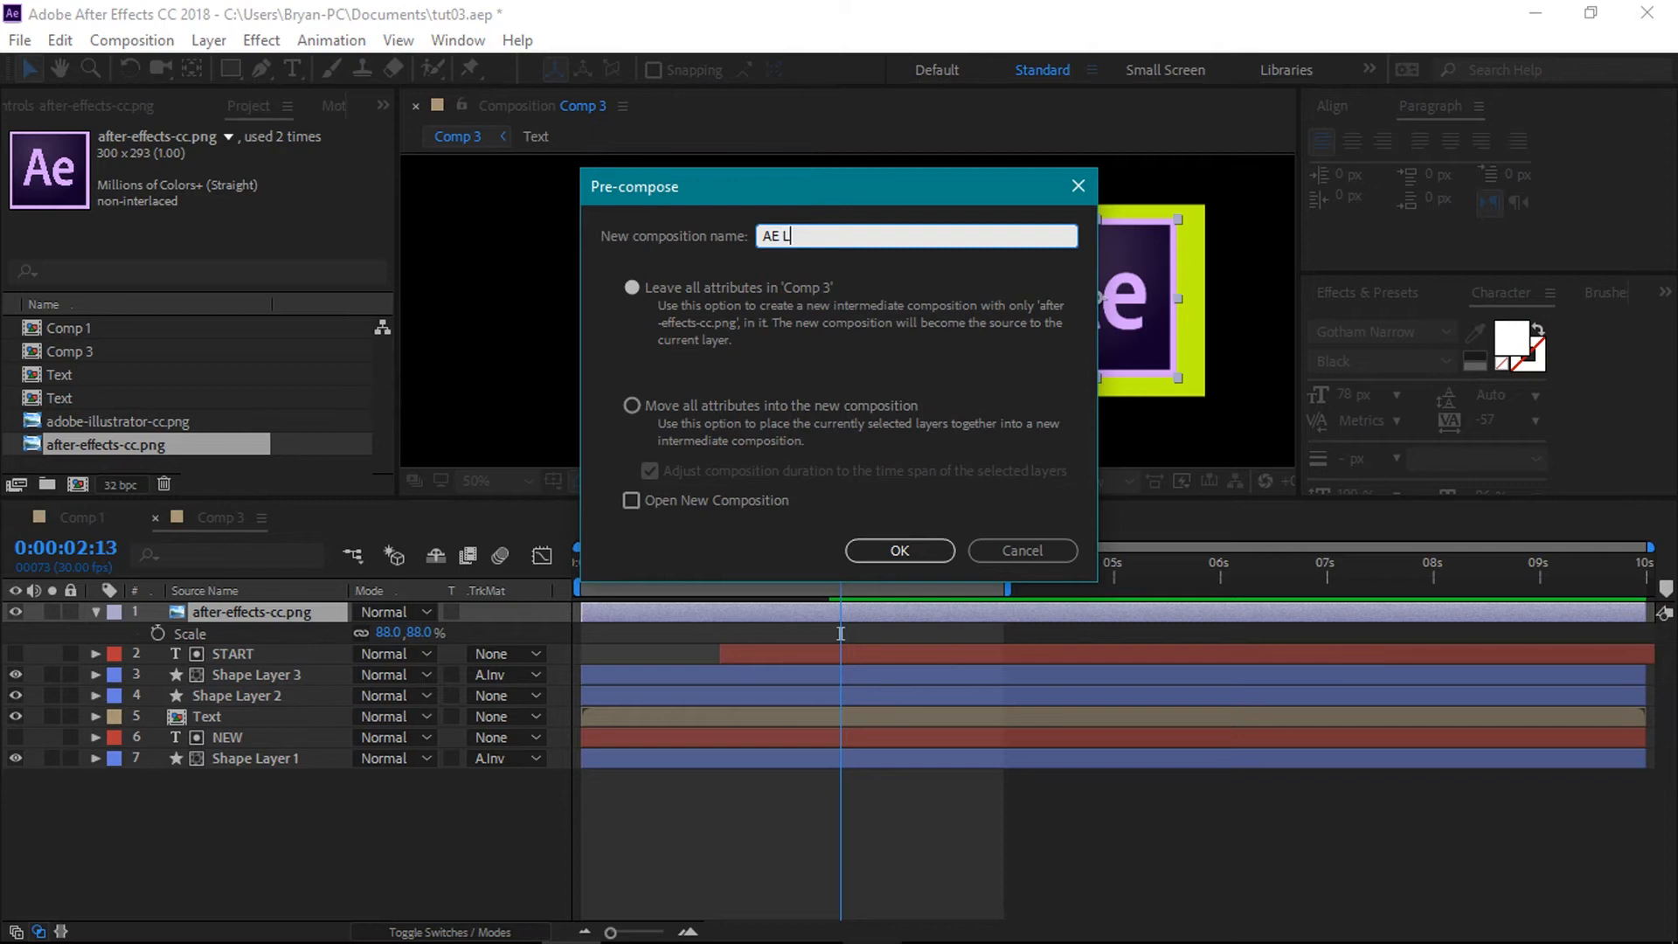
text(OGO)
click(811, 407)
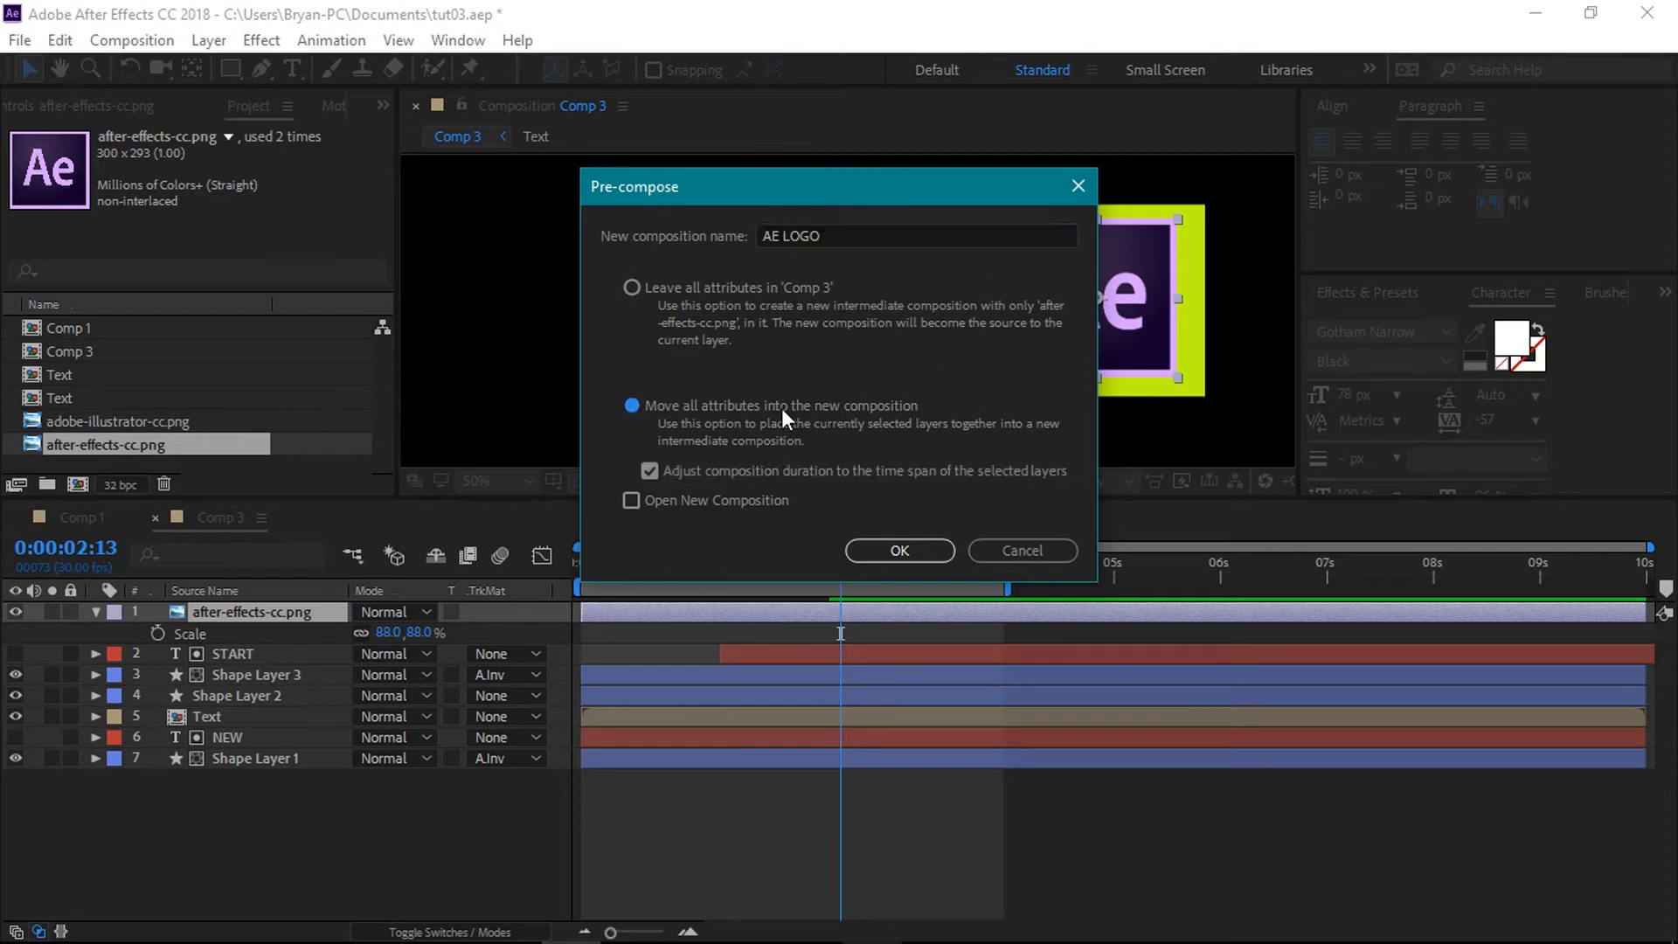
click(890, 551)
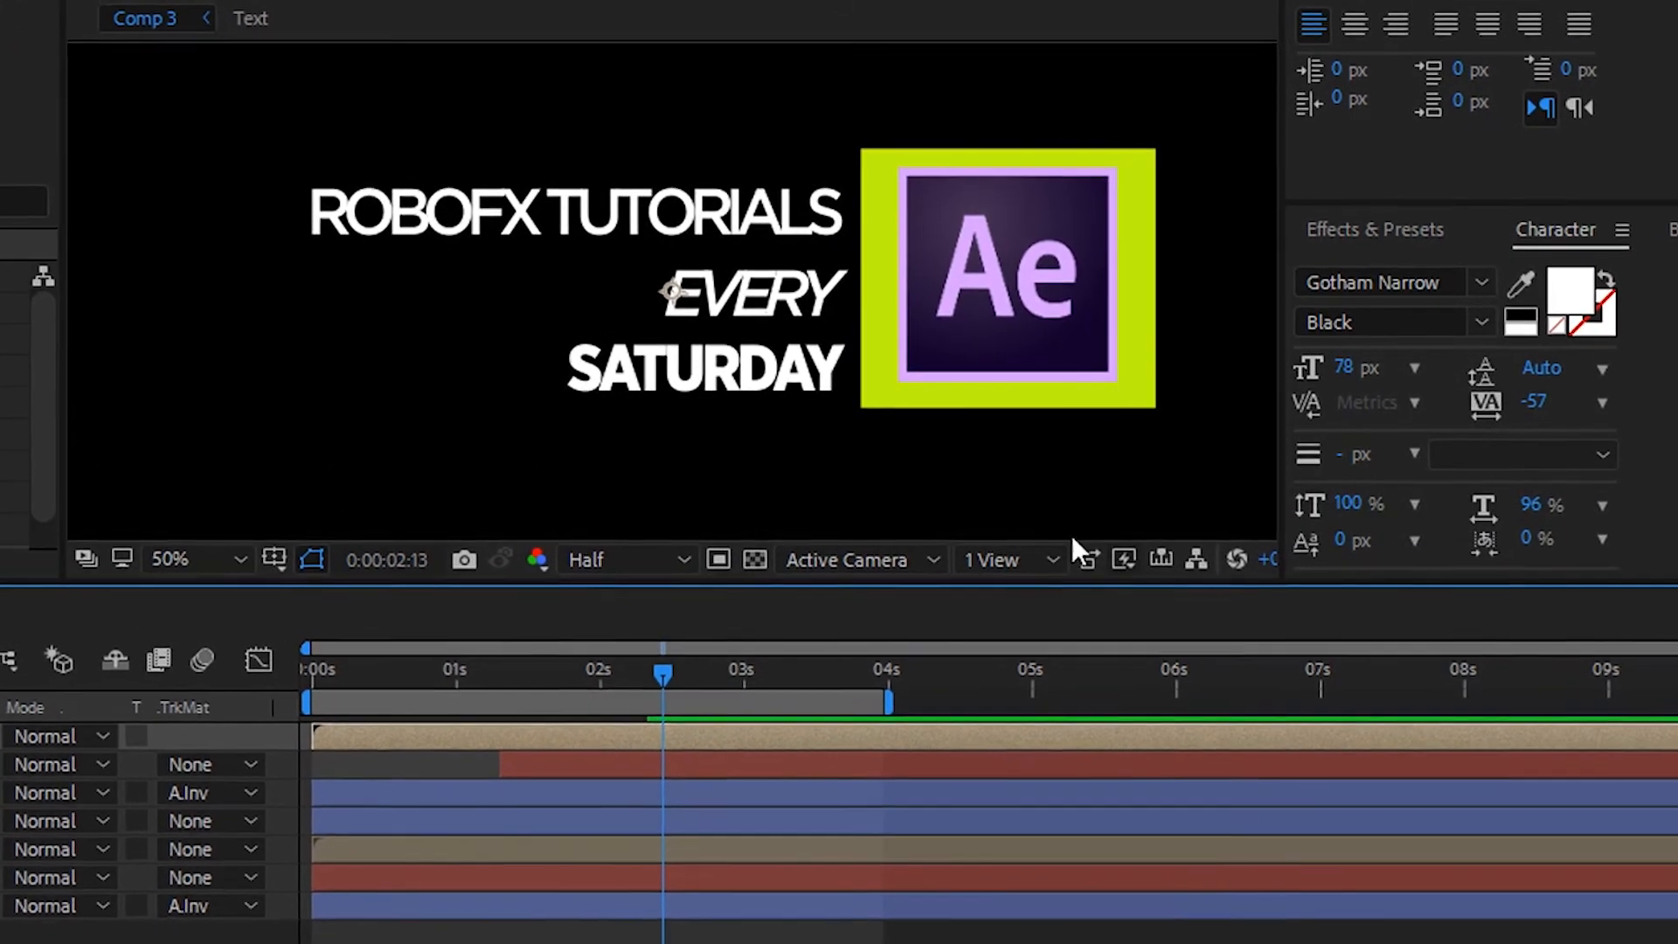
- Find the Drop Shadow effect and apply it to the AE LOGO layer
click(1372, 229)
click(1388, 268)
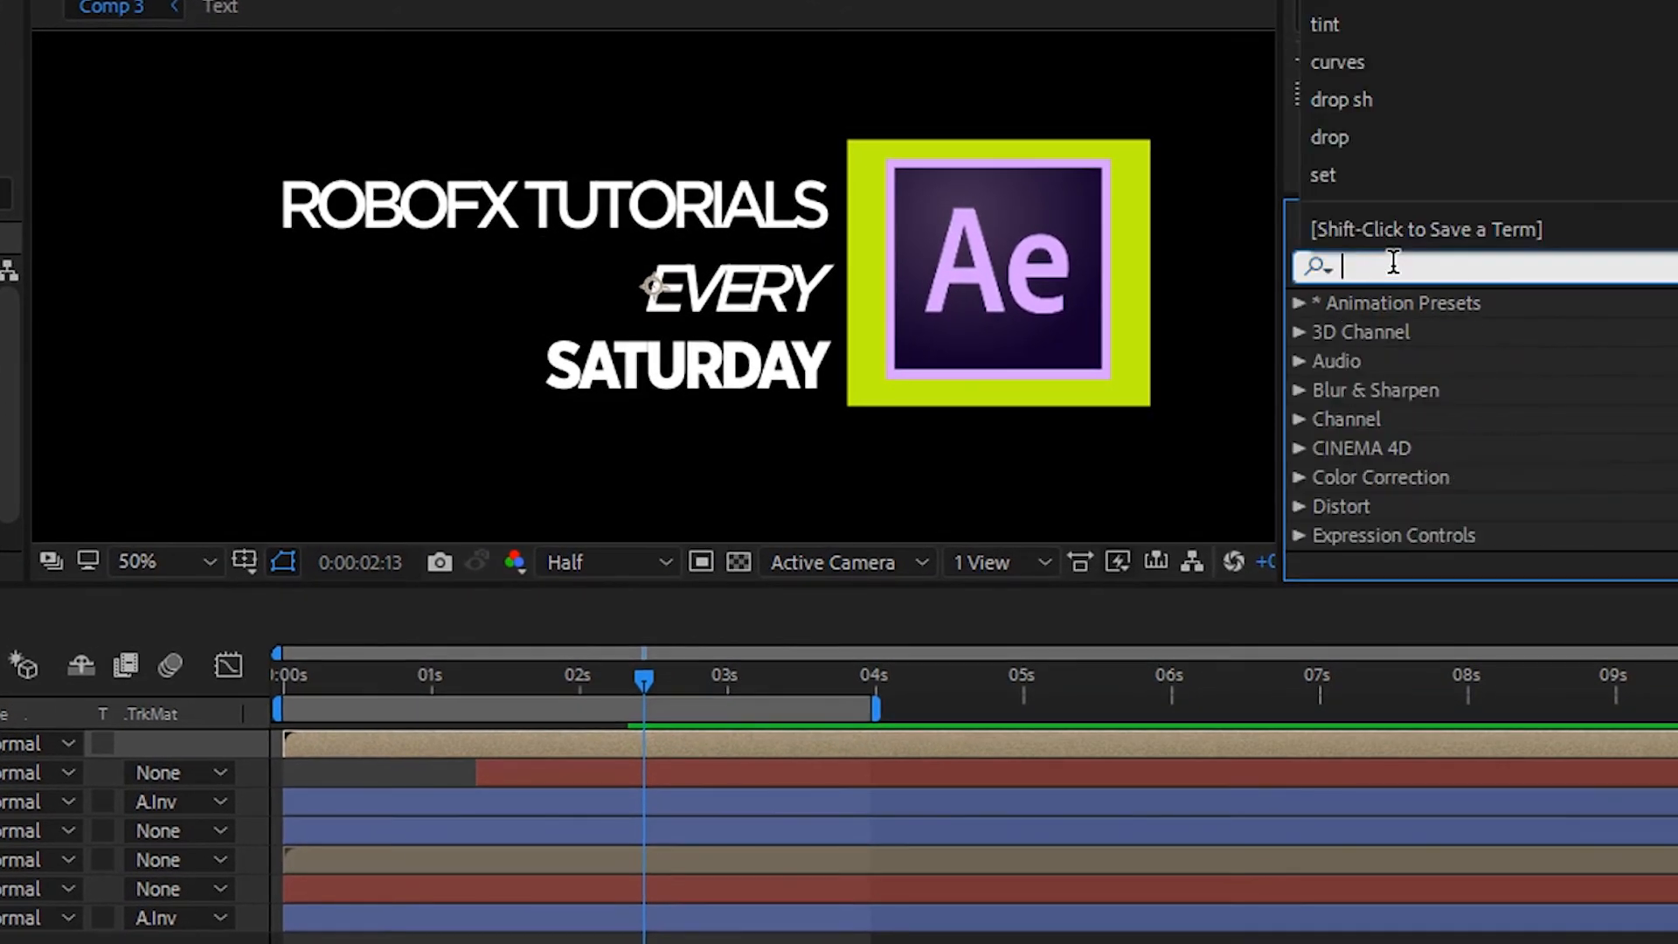
text(drop)
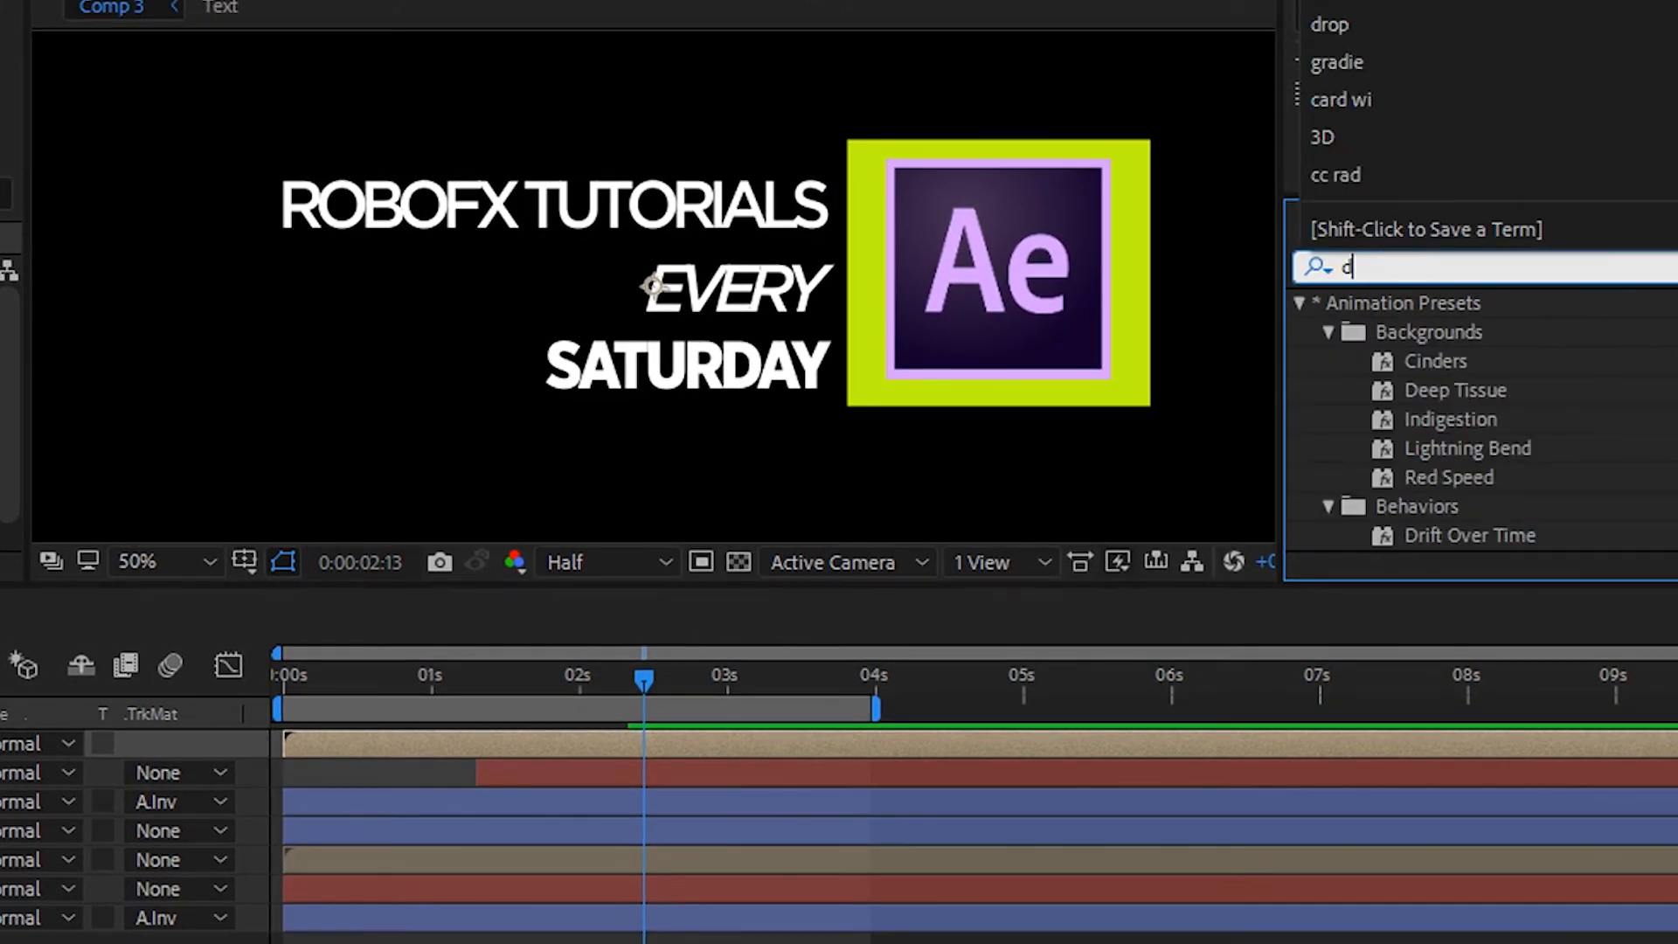
text( s)
drag(1485, 334, 26, 708)
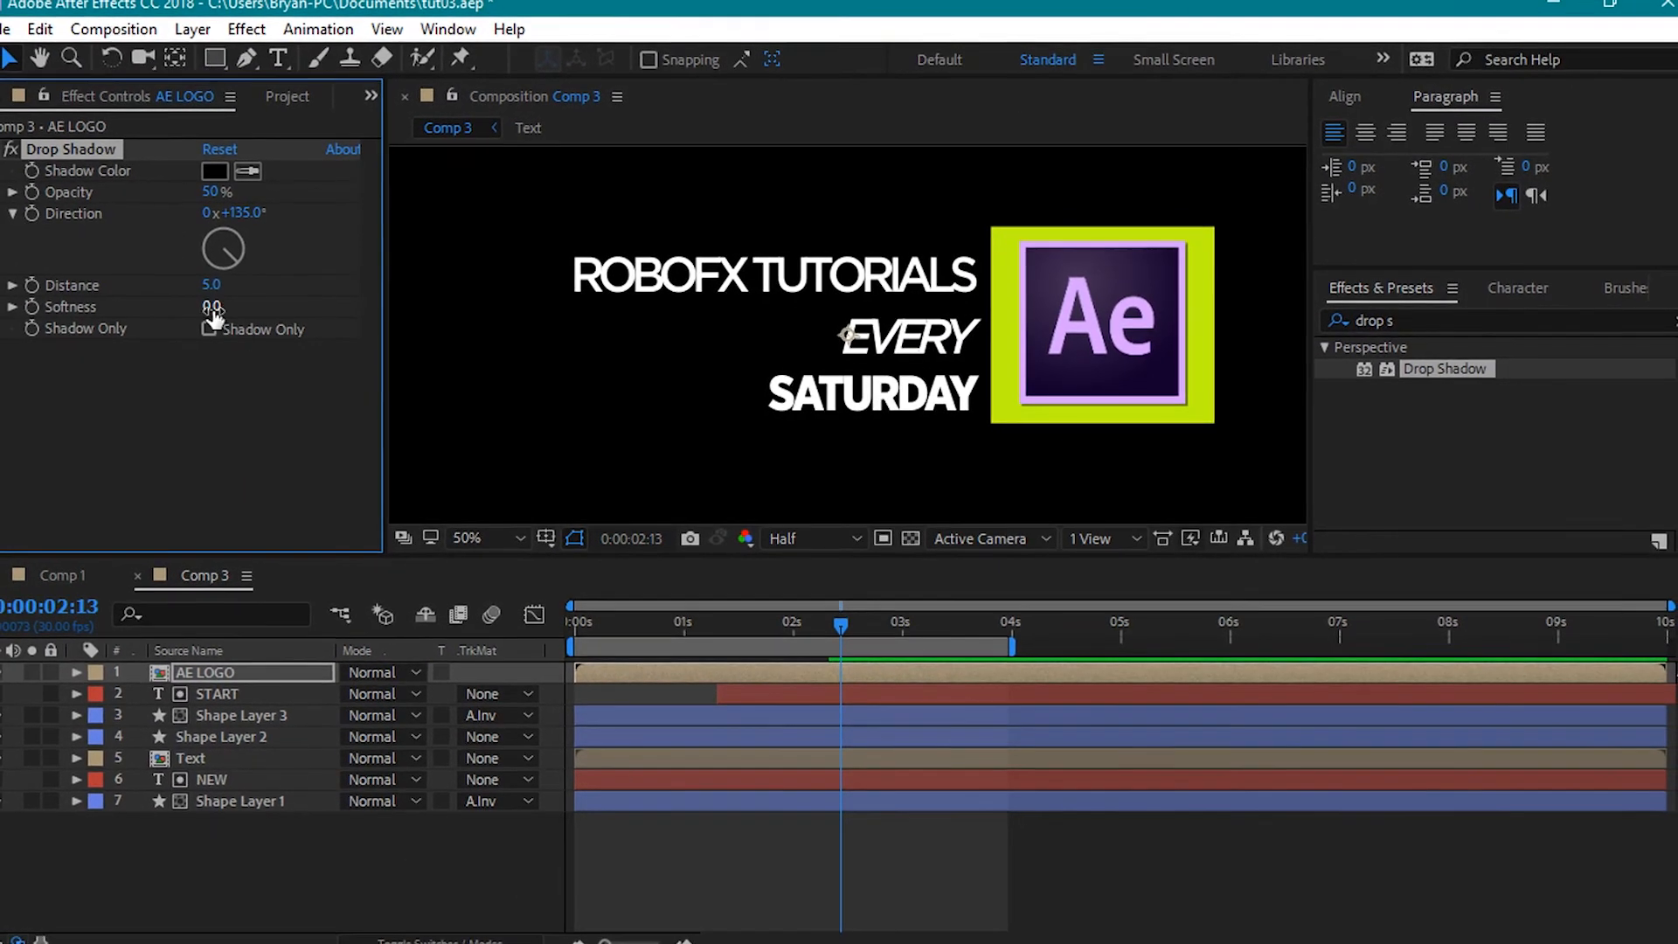
- Set the AE LOGO drop shadow's Softness to 214 and Opacity to 63%, and select the AE LOGO layer
drag(213, 308, 408, 330)
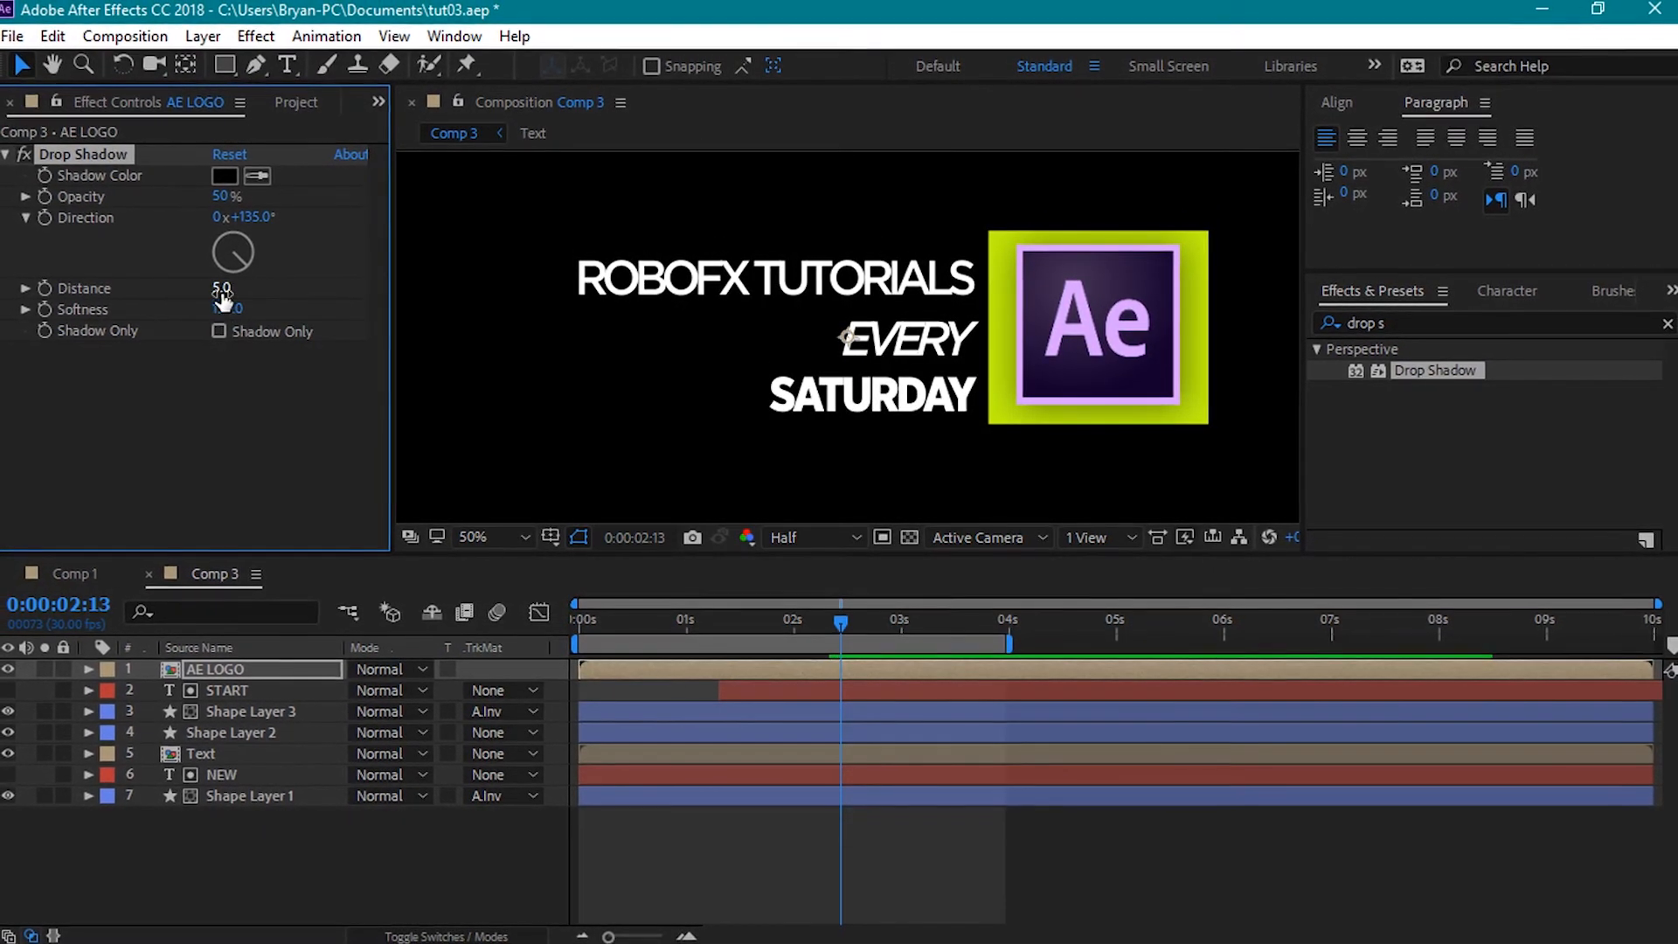
drag(239, 313, 337, 314)
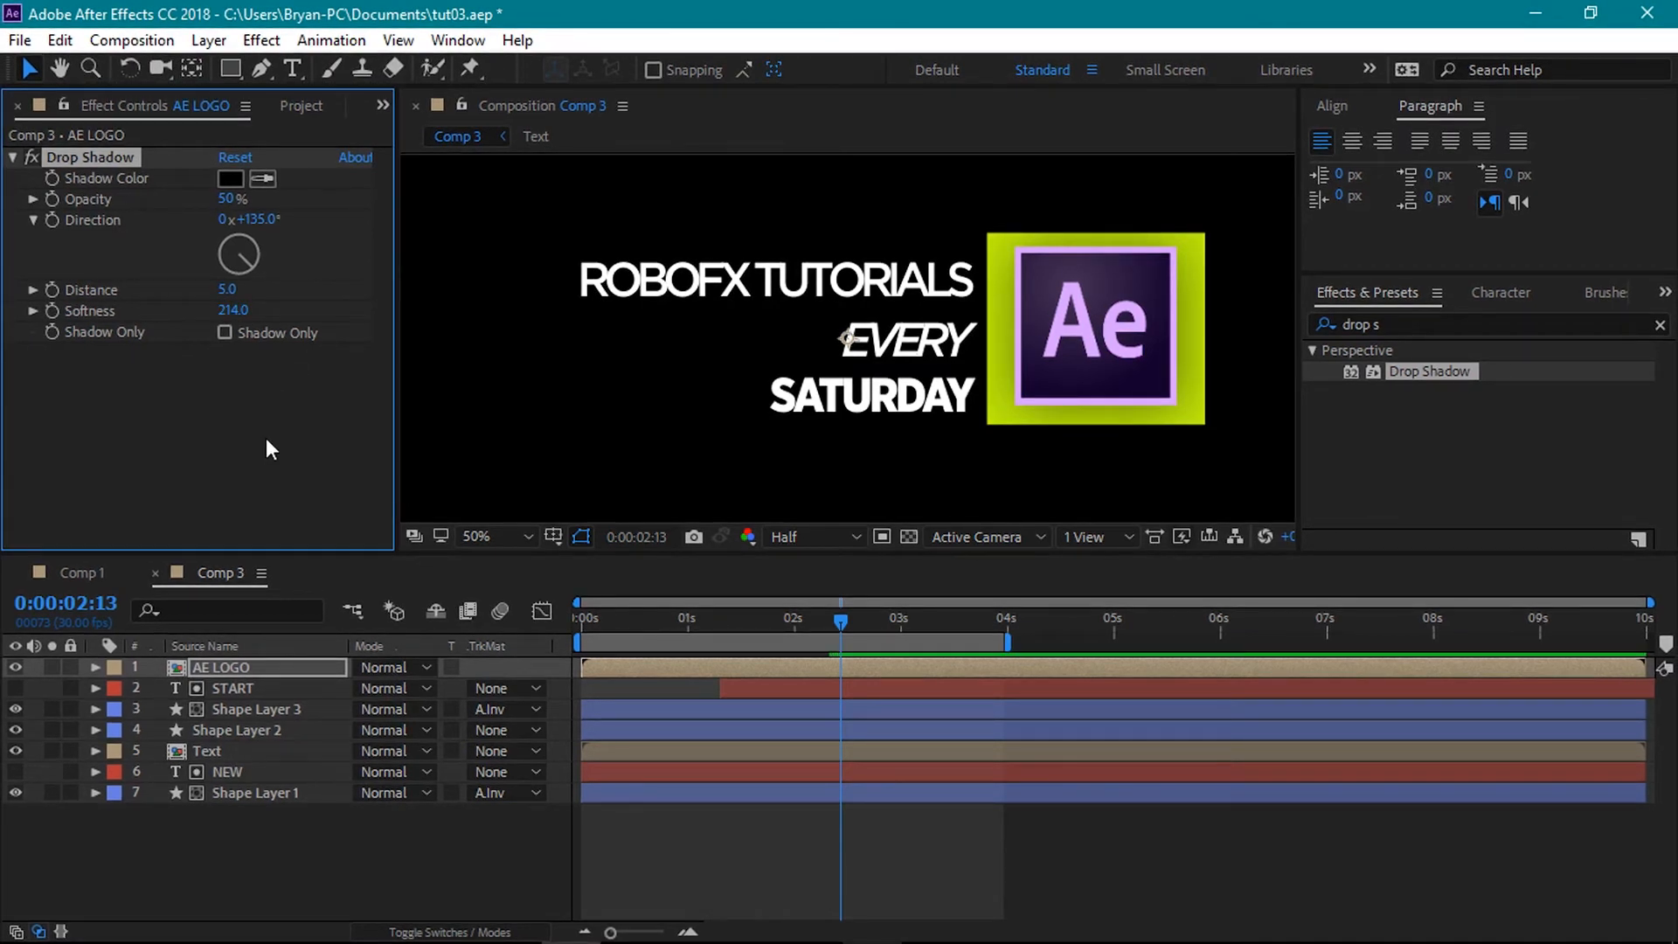
drag(234, 203, 262, 213)
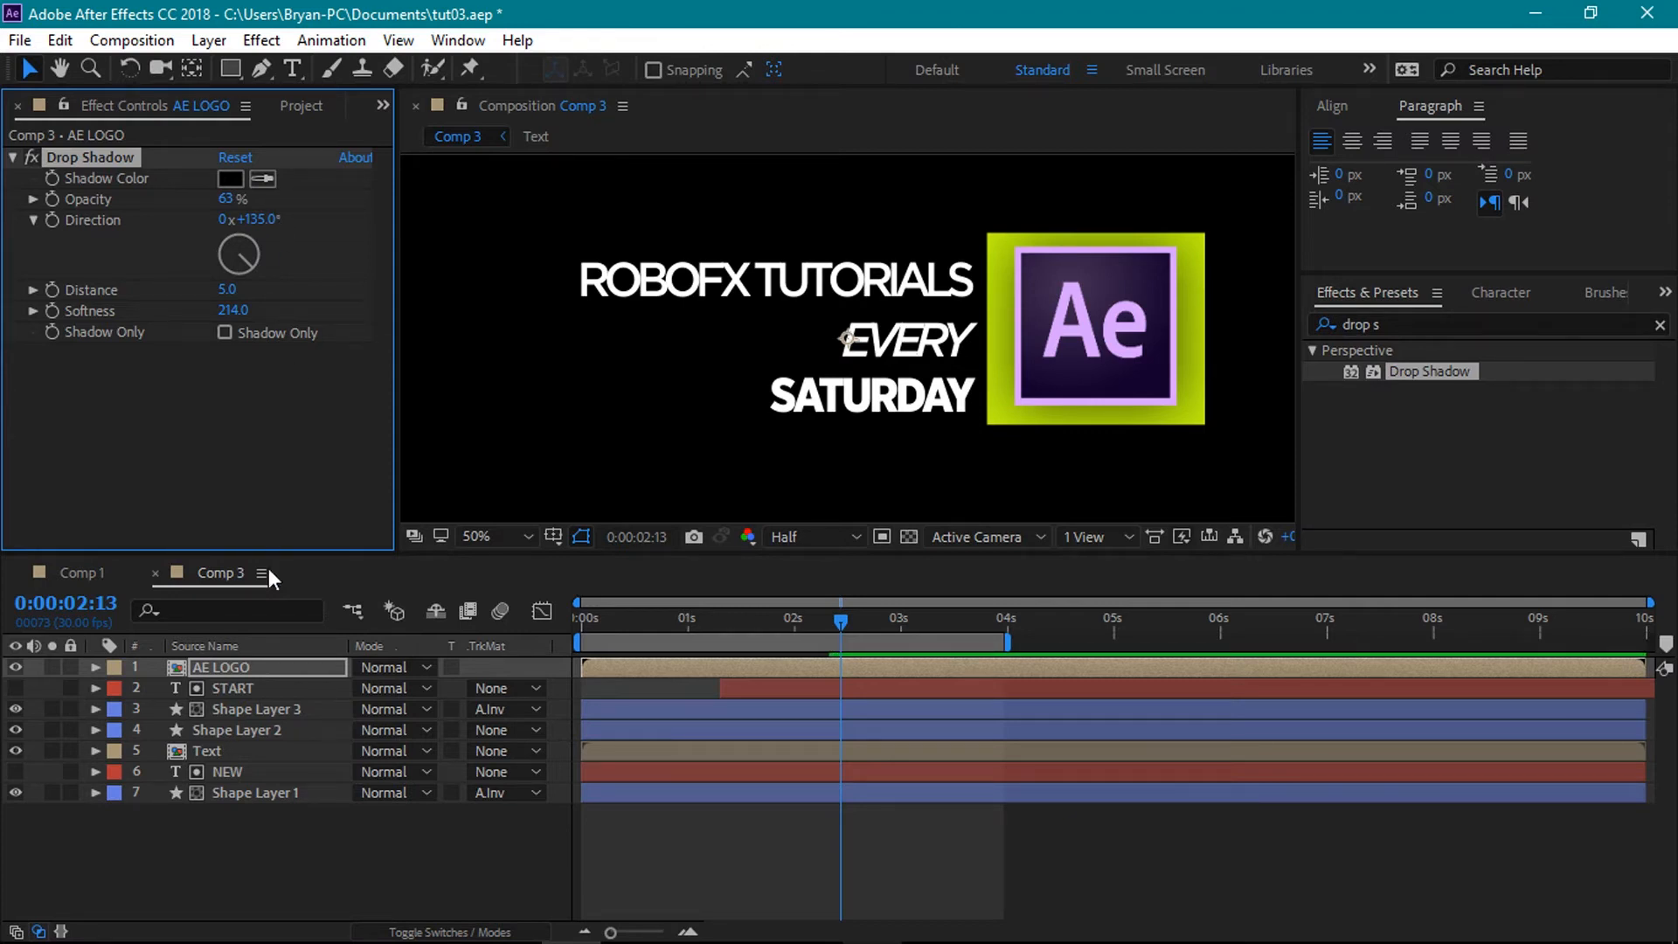
click(259, 665)
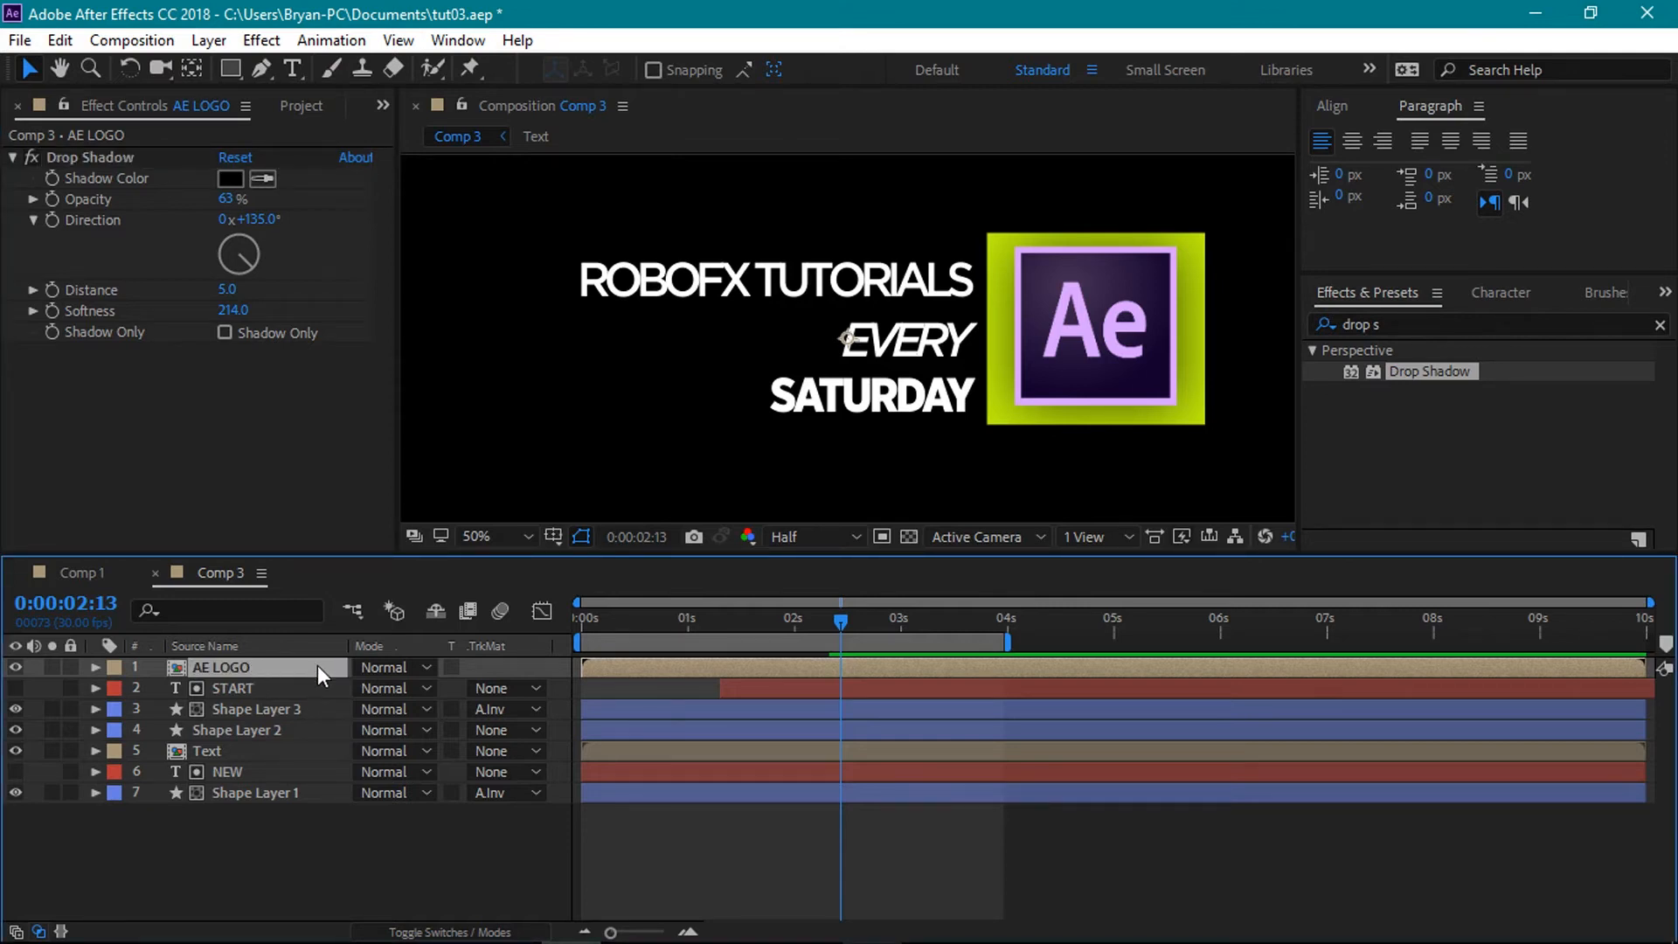
- Move the AE LOGO layer's anchor point to the lower-left corner of the green square with the Pan Behind tool
drag(847, 622, 799, 621)
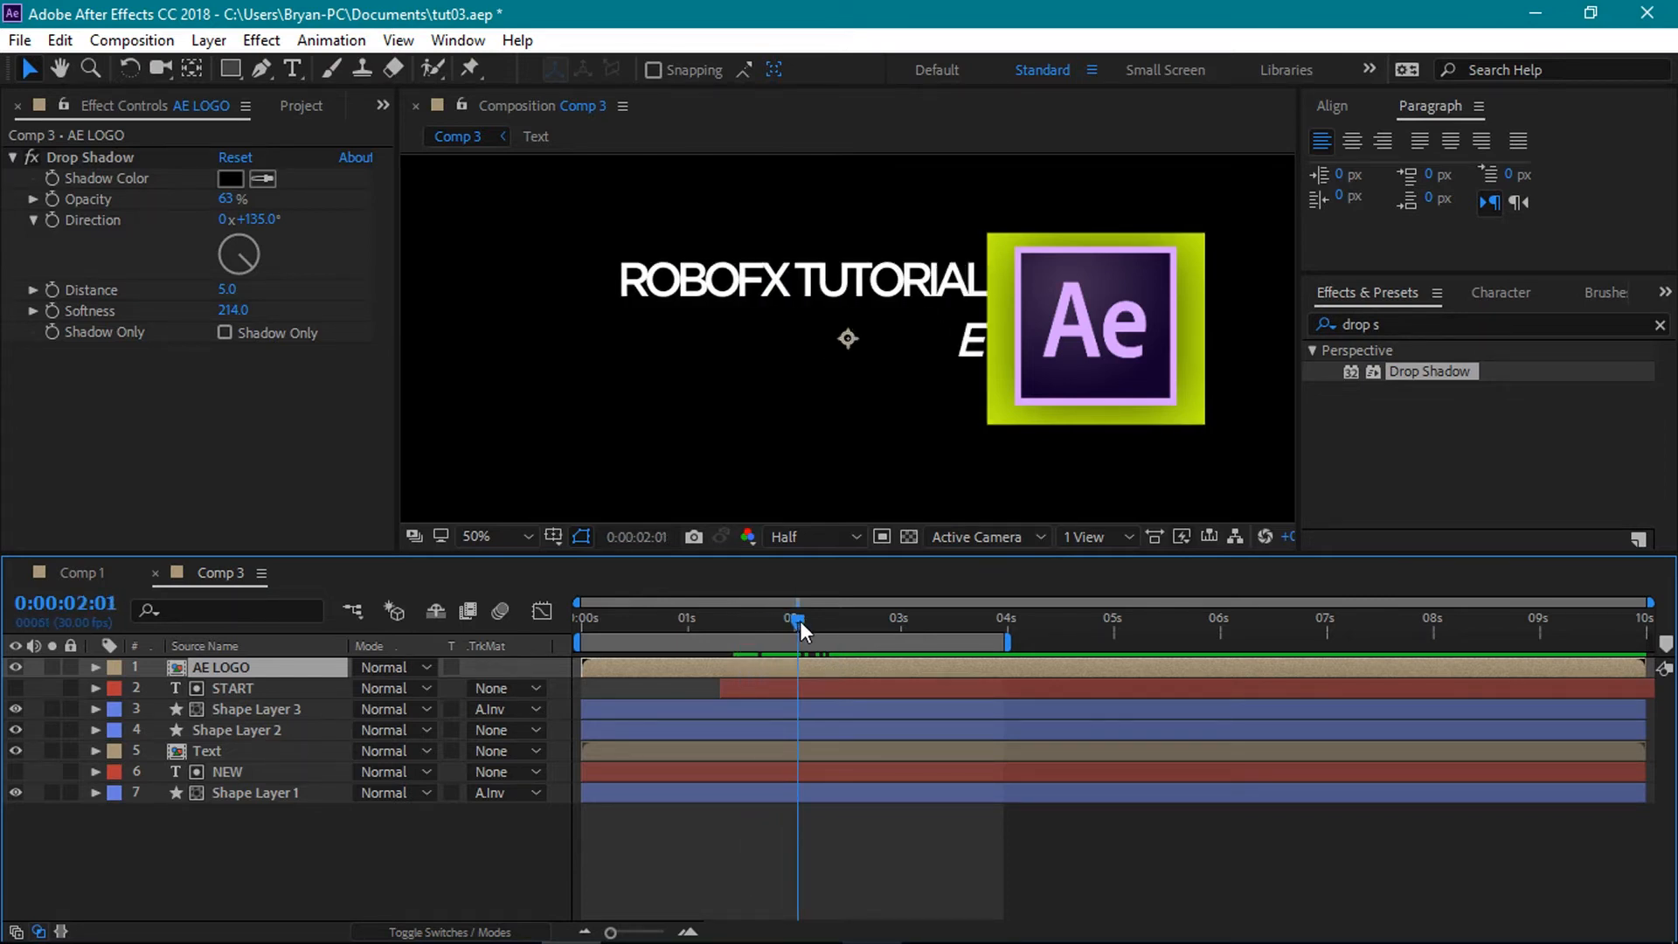
key(space)
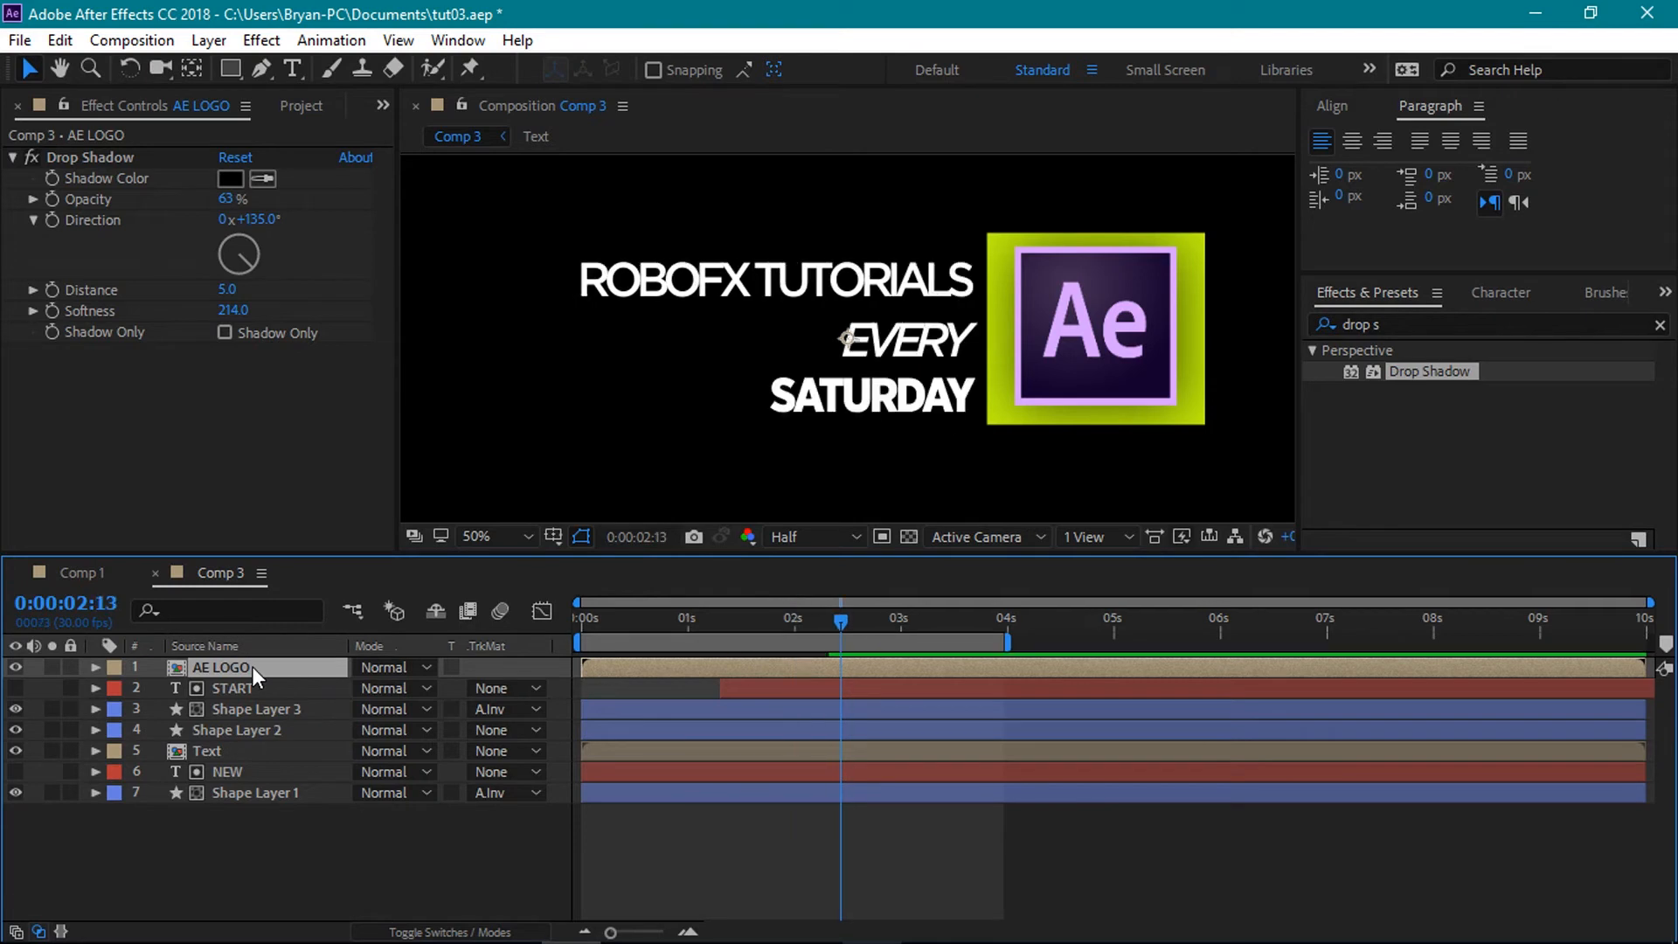
click(193, 68)
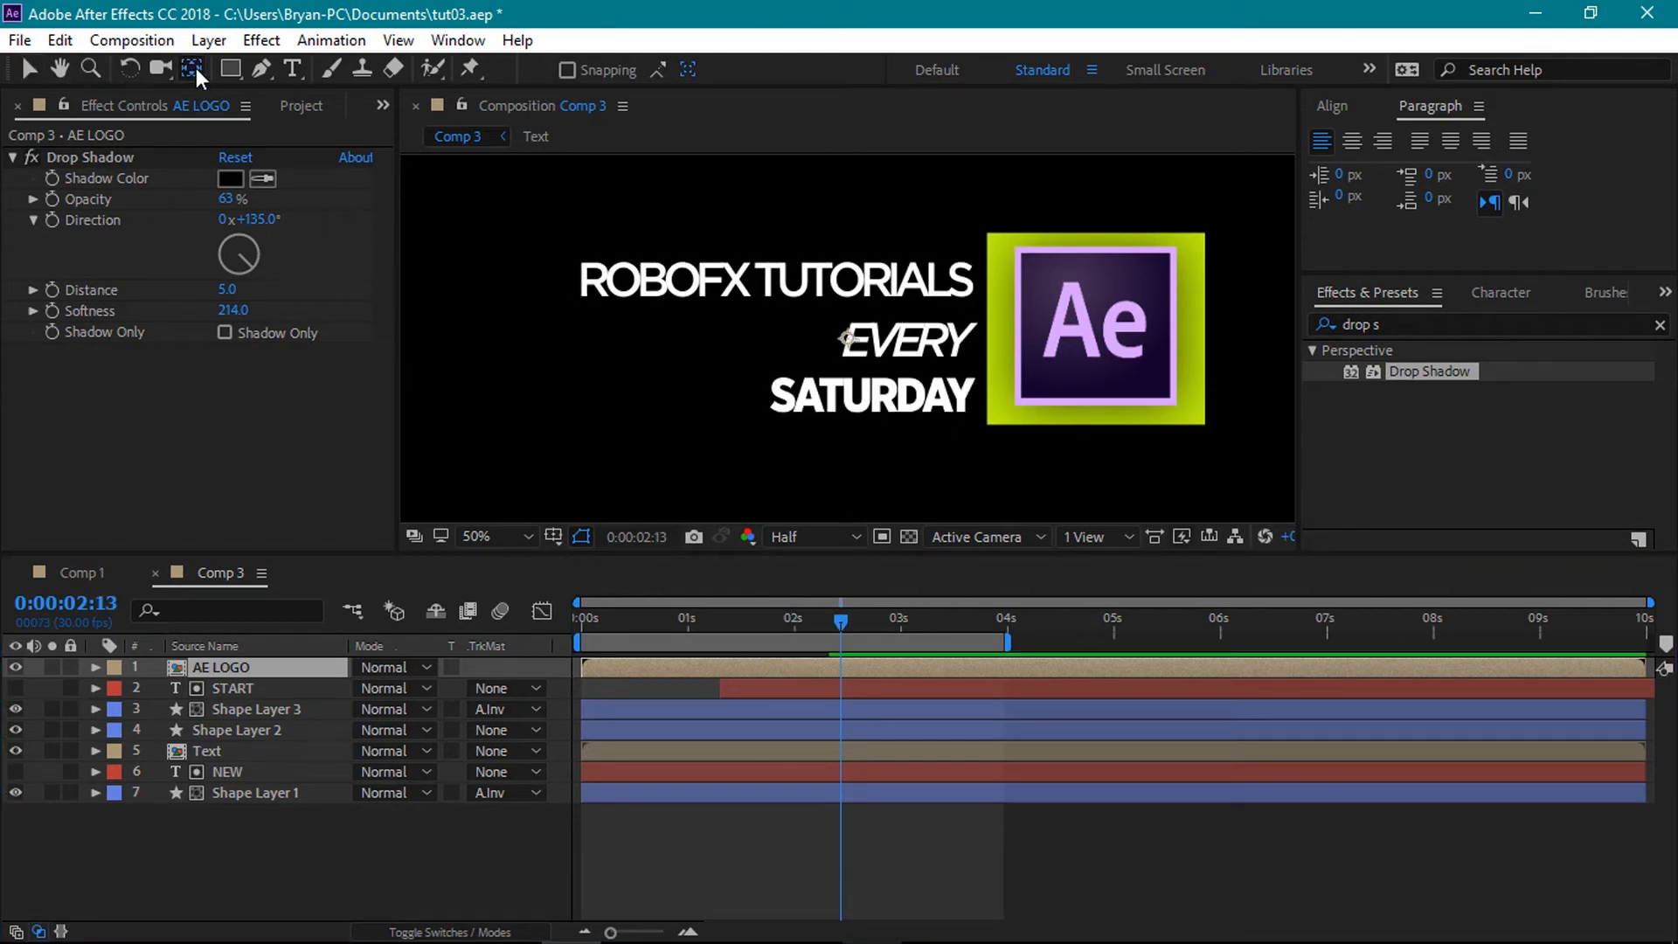
click(846, 342)
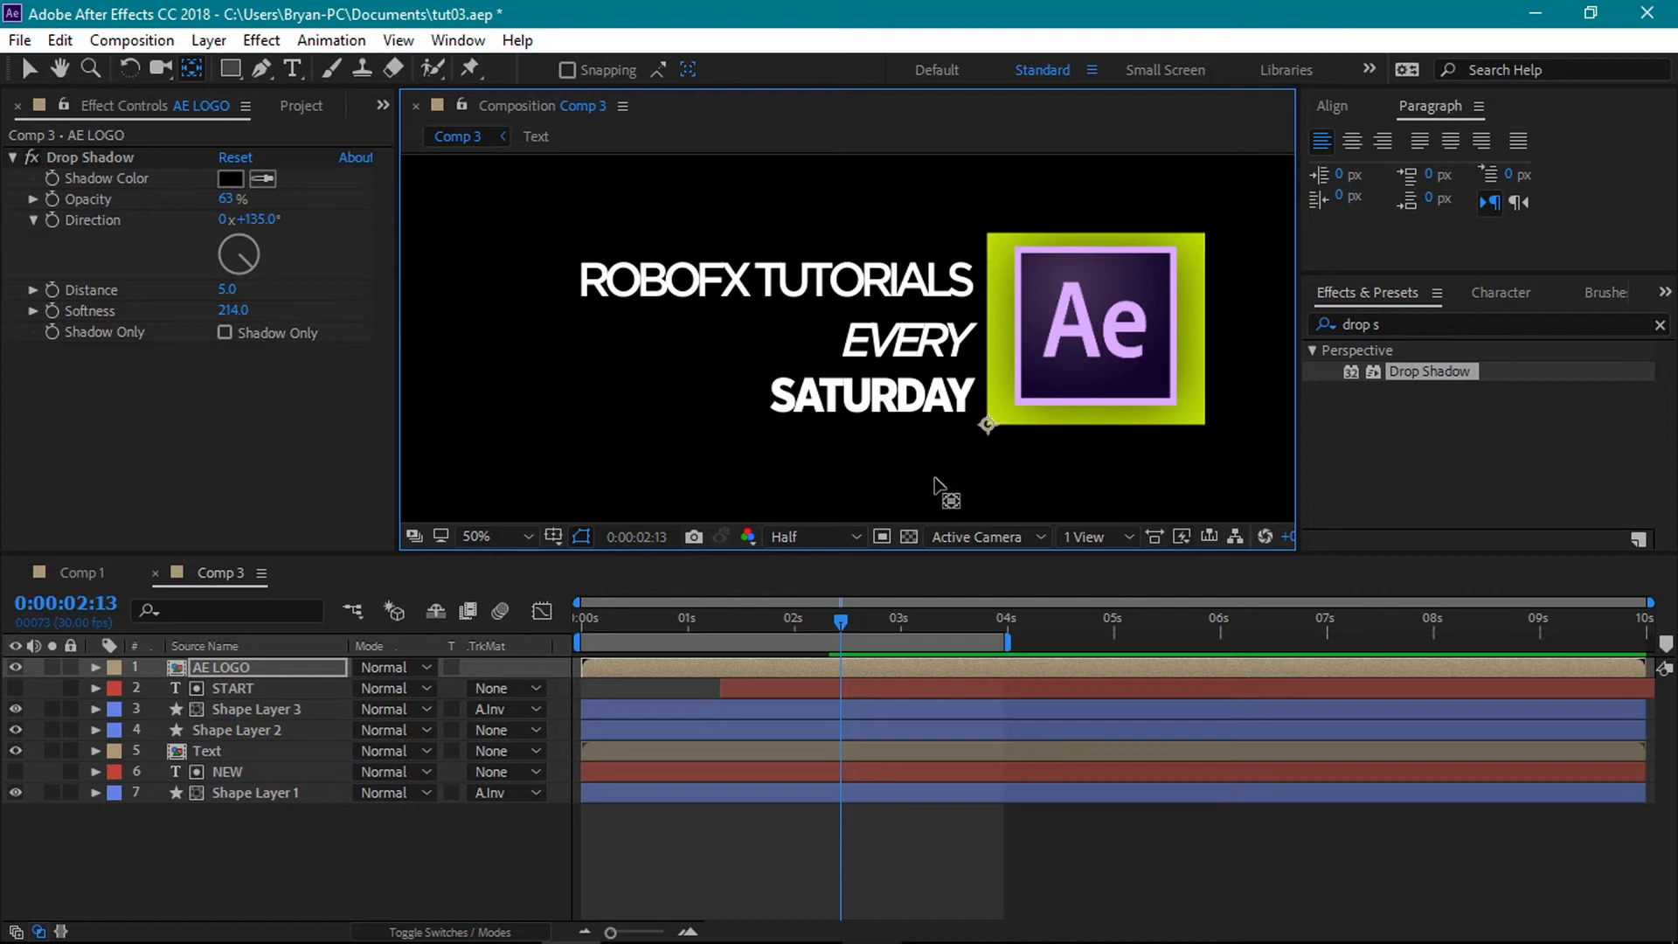
- Add a Scale keyframe of 0% to the AE LOGO layer at 0:00:02:00
drag(837, 623, 790, 627)
click(296, 669)
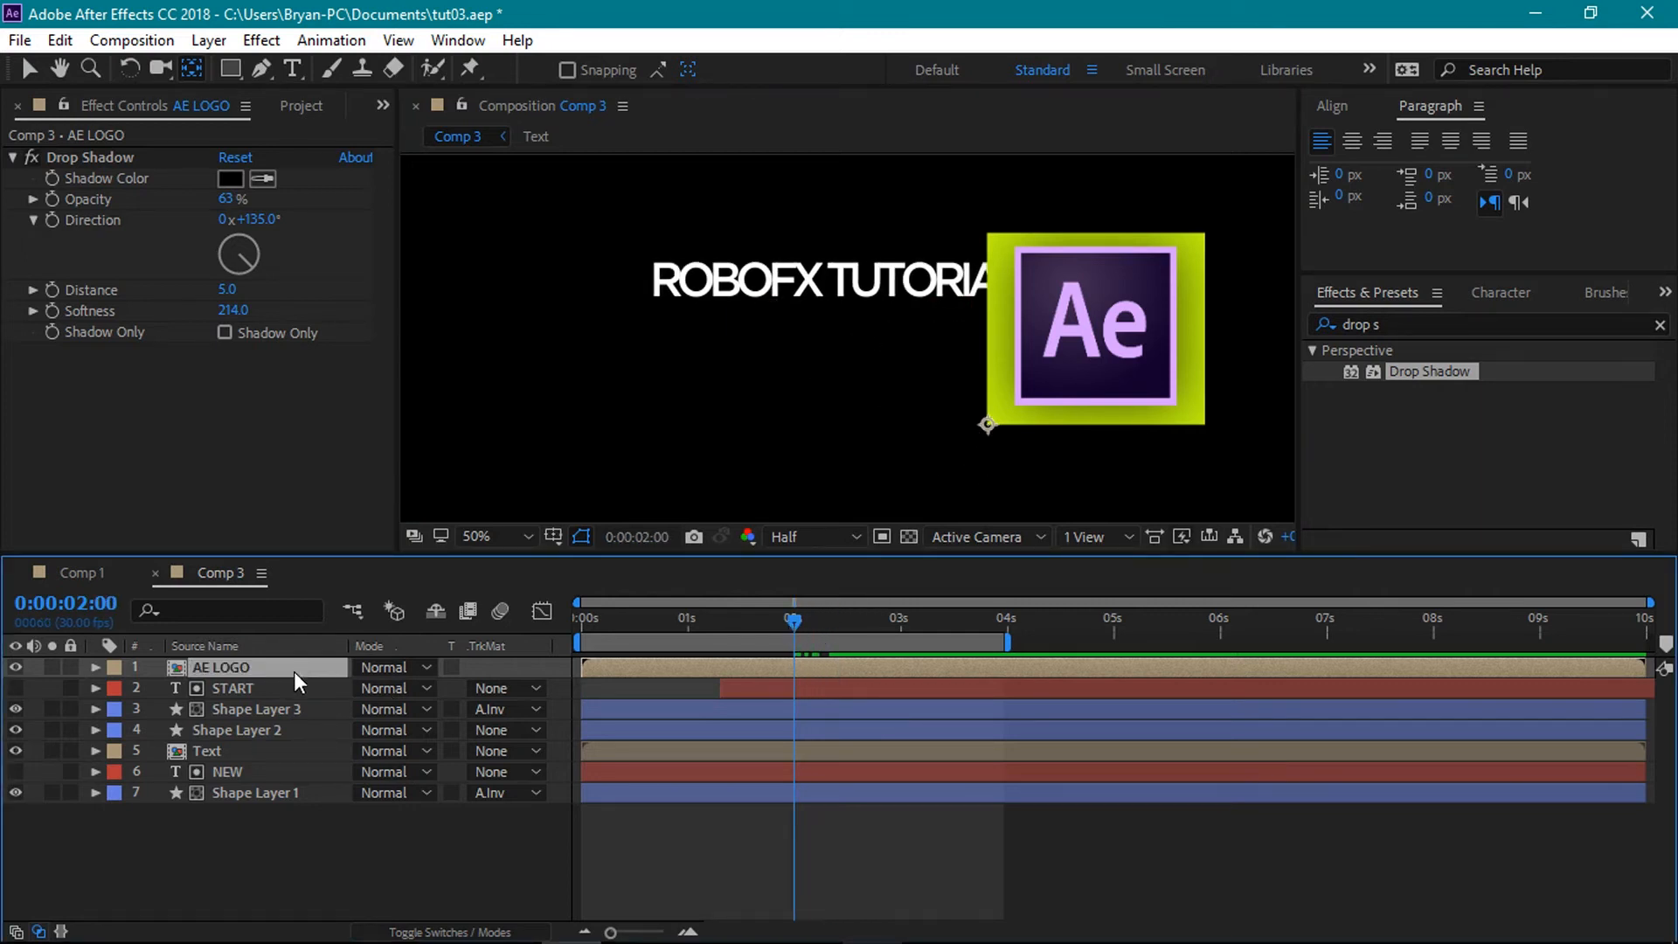
key(s)
click(155, 690)
click(435, 689)
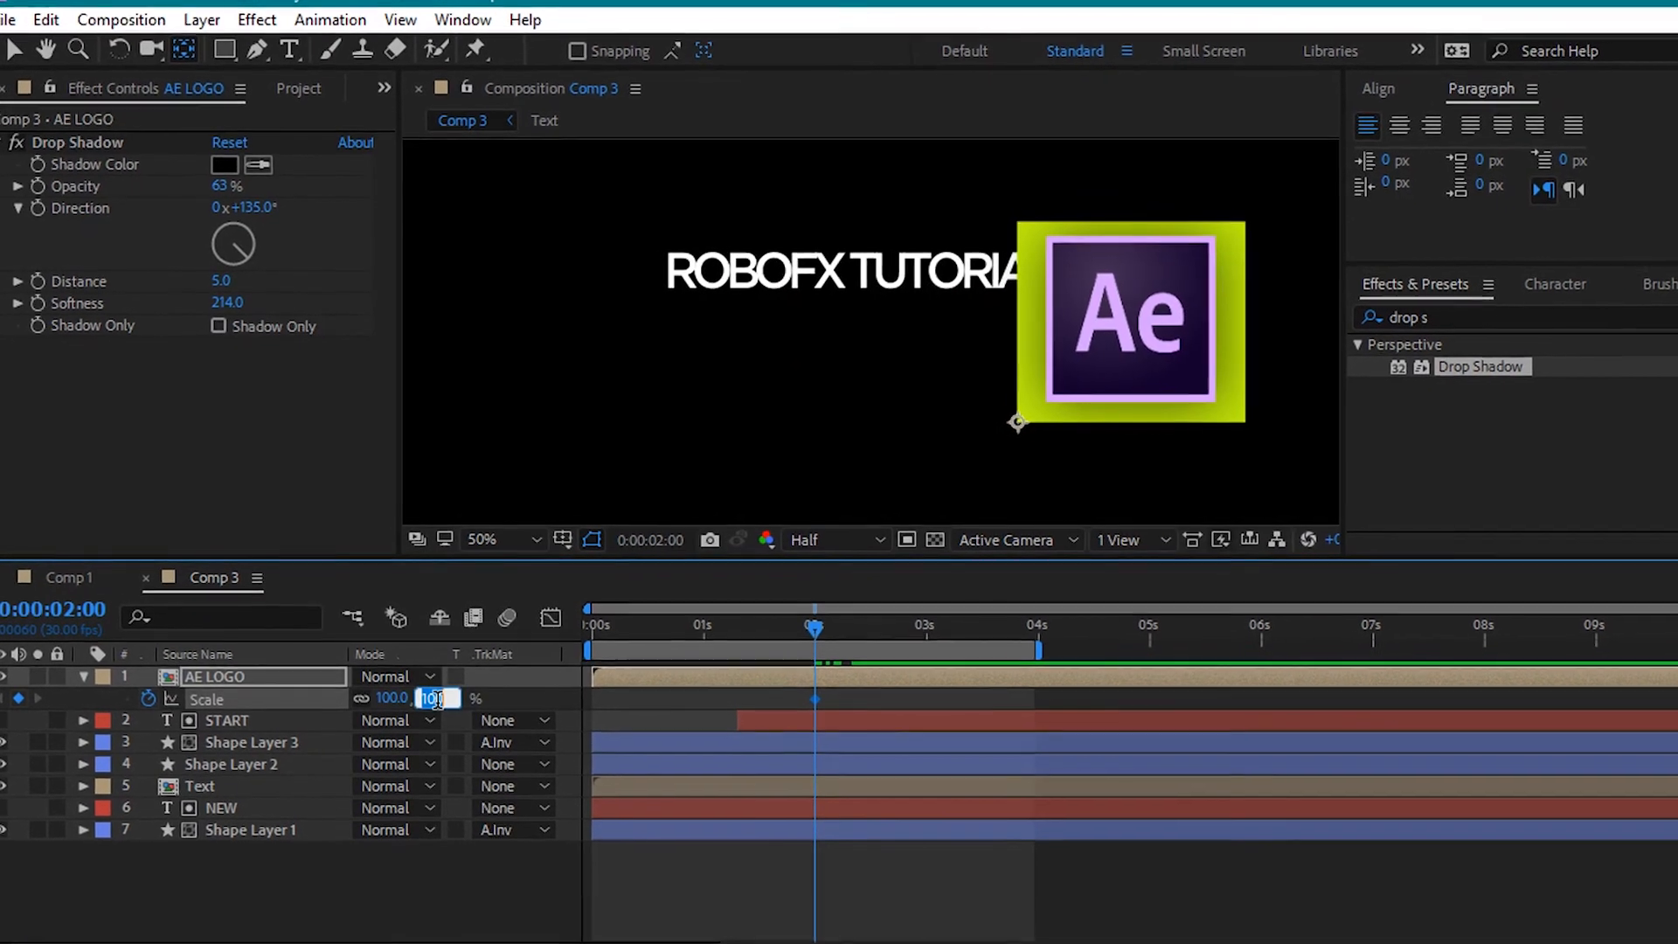
text(0)
key(Return)
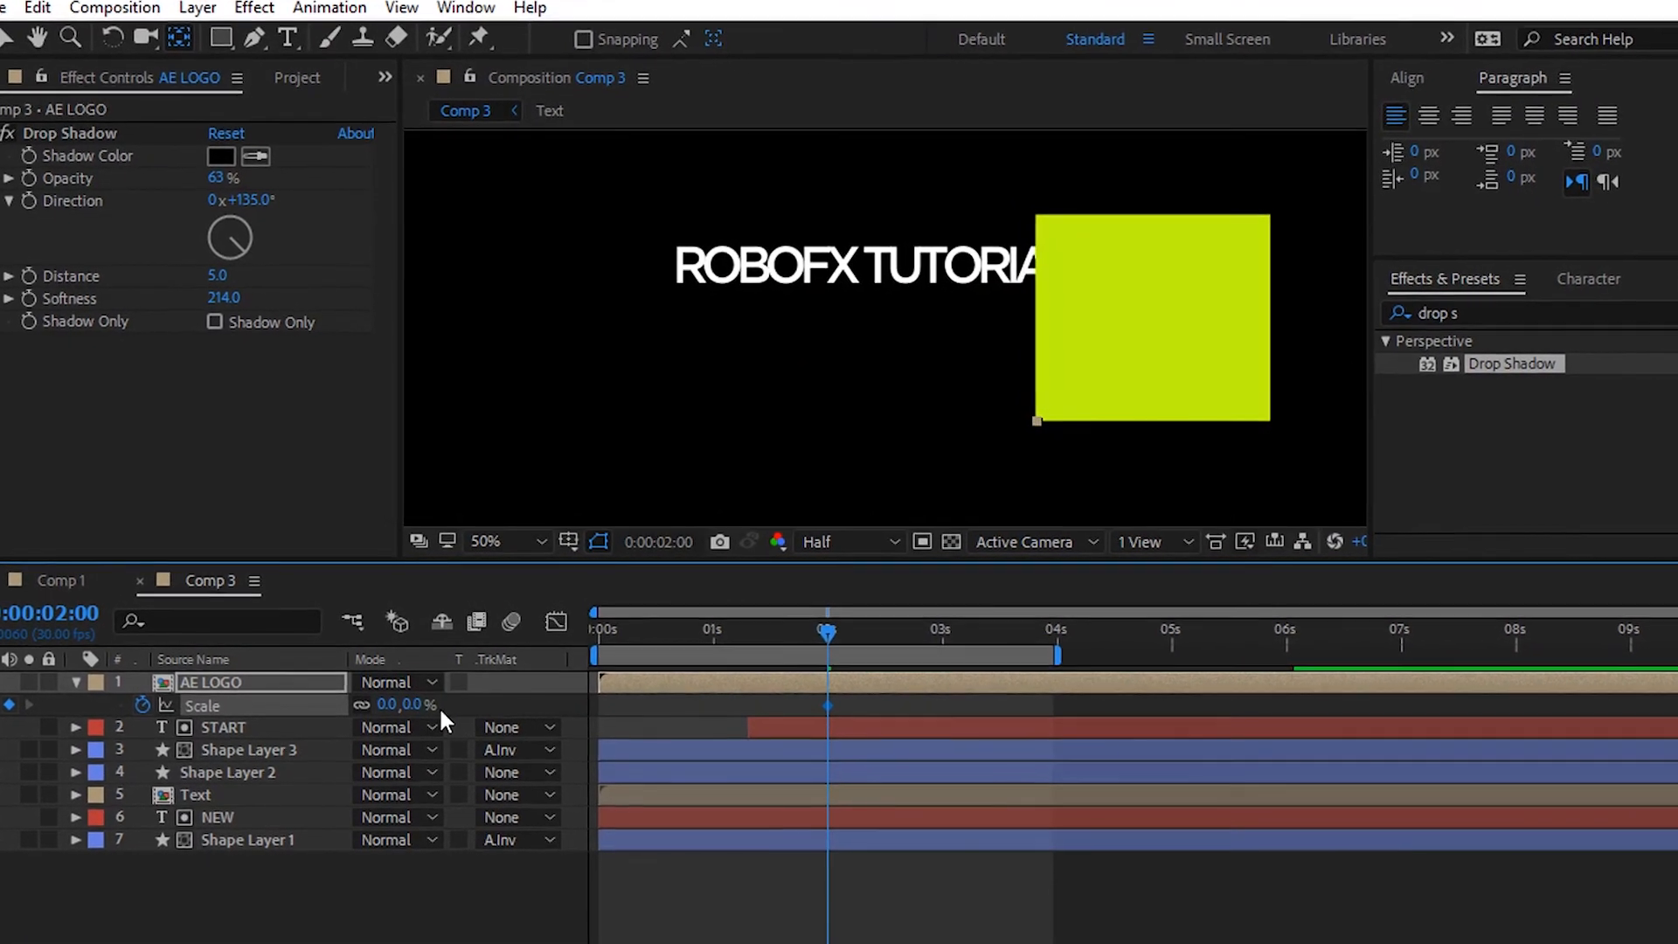
- Set the AE LOGO layer's Scale to 100% at 0:00:02:18 and check the growth between the two keyframes
drag(843, 631, 892, 633)
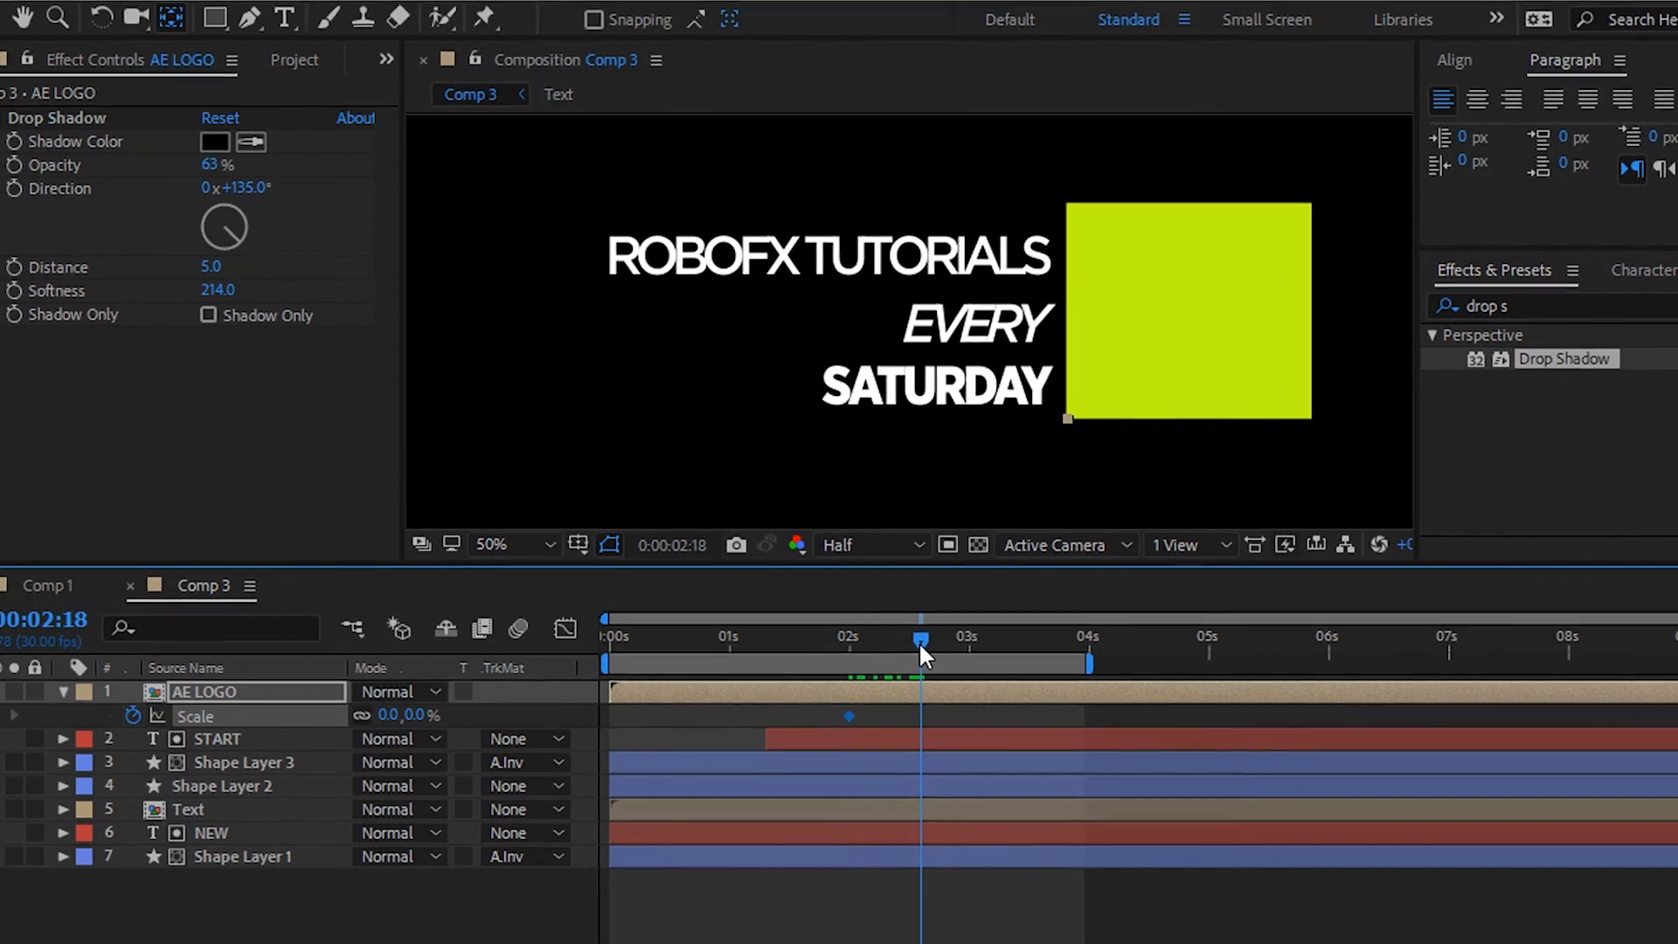
click(416, 715)
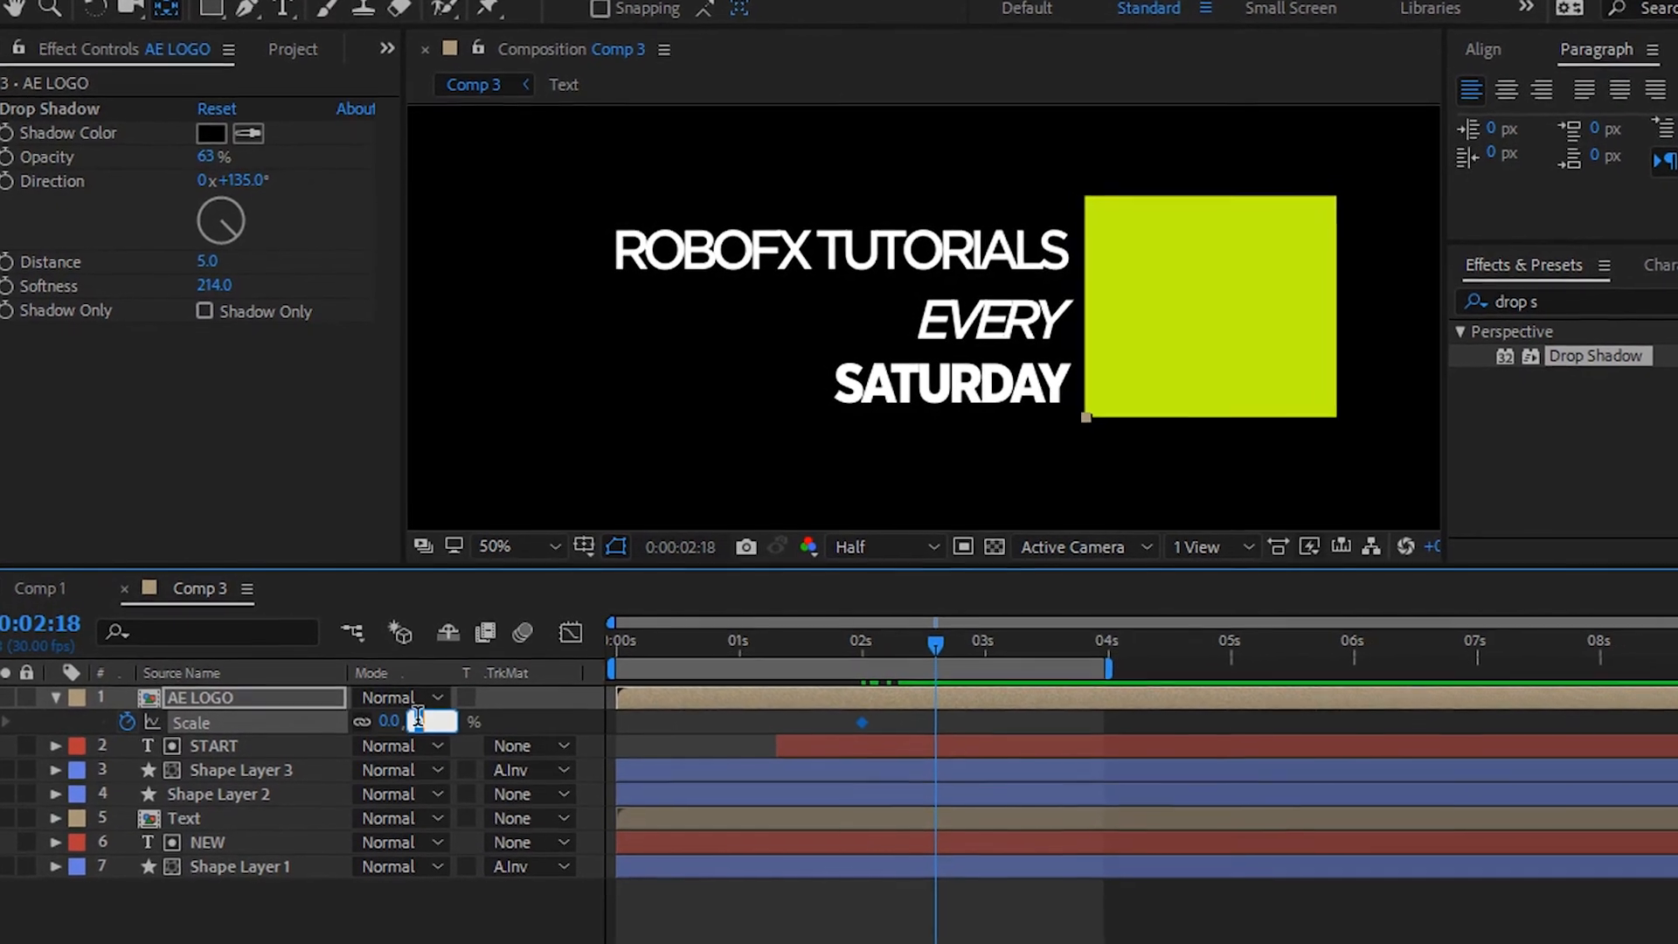
text(100)
key(Return)
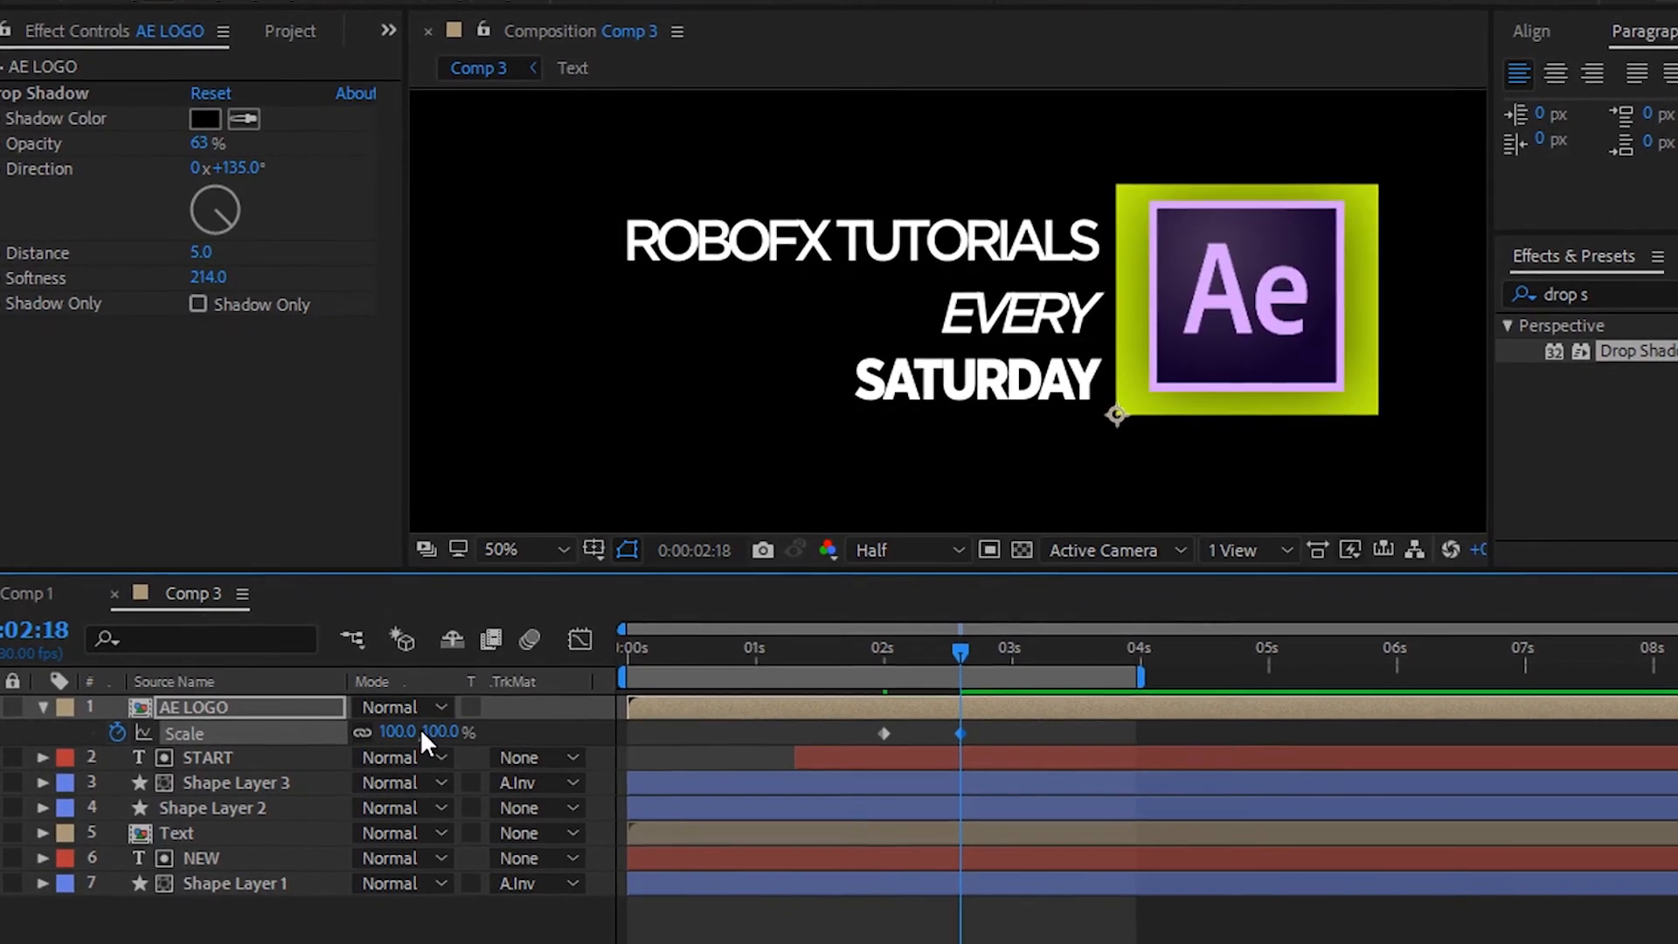
mouse_move(962, 648)
mouse_down()
mouse_move(884, 651)
mouse_move(964, 666)
mouse_up()
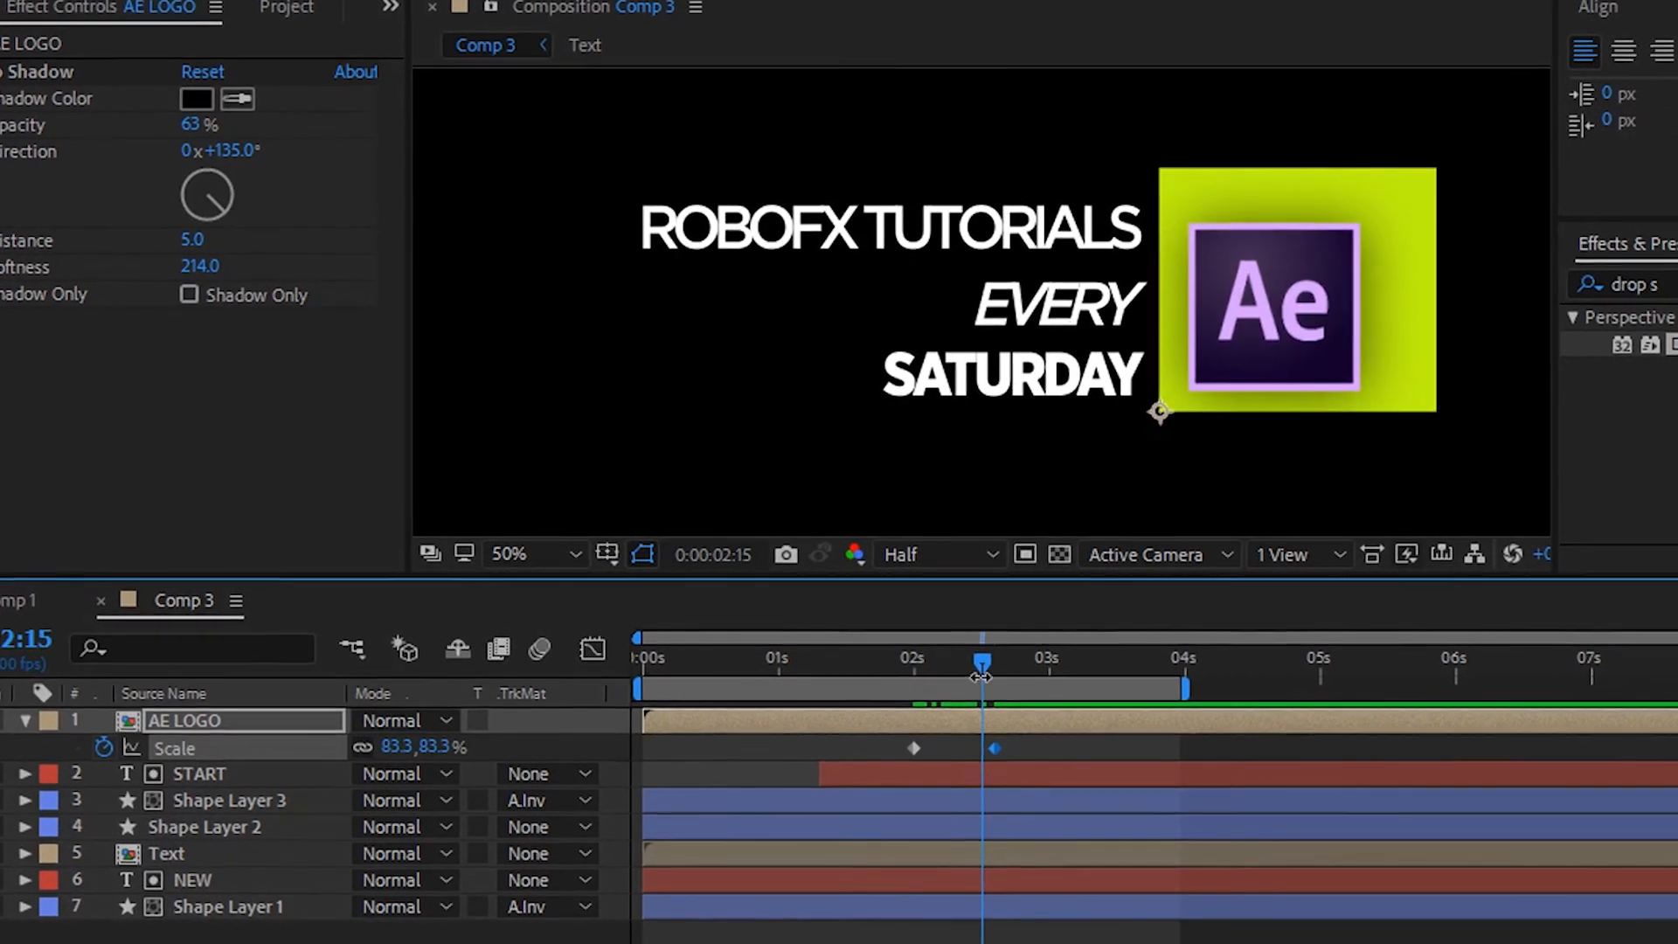
- Apply Easy Ease to both Scale keyframes of the AE LOGO layer
drag(1031, 745, 883, 765)
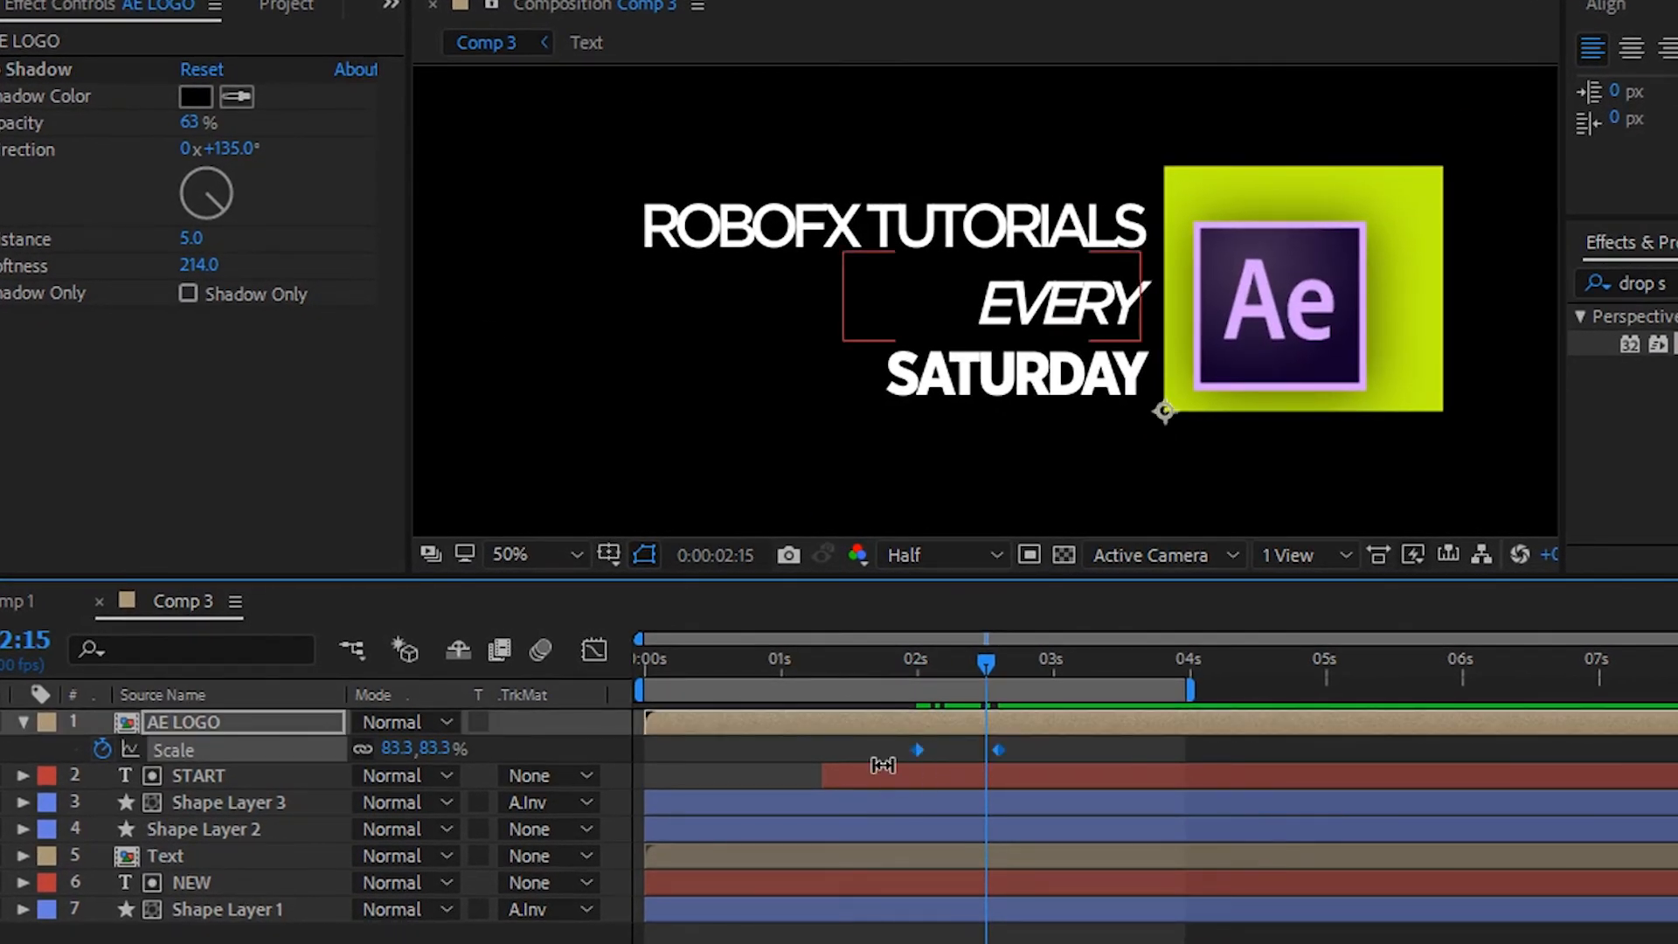
right_click(917, 750)
mouse_move(970, 734)
click(1333, 835)
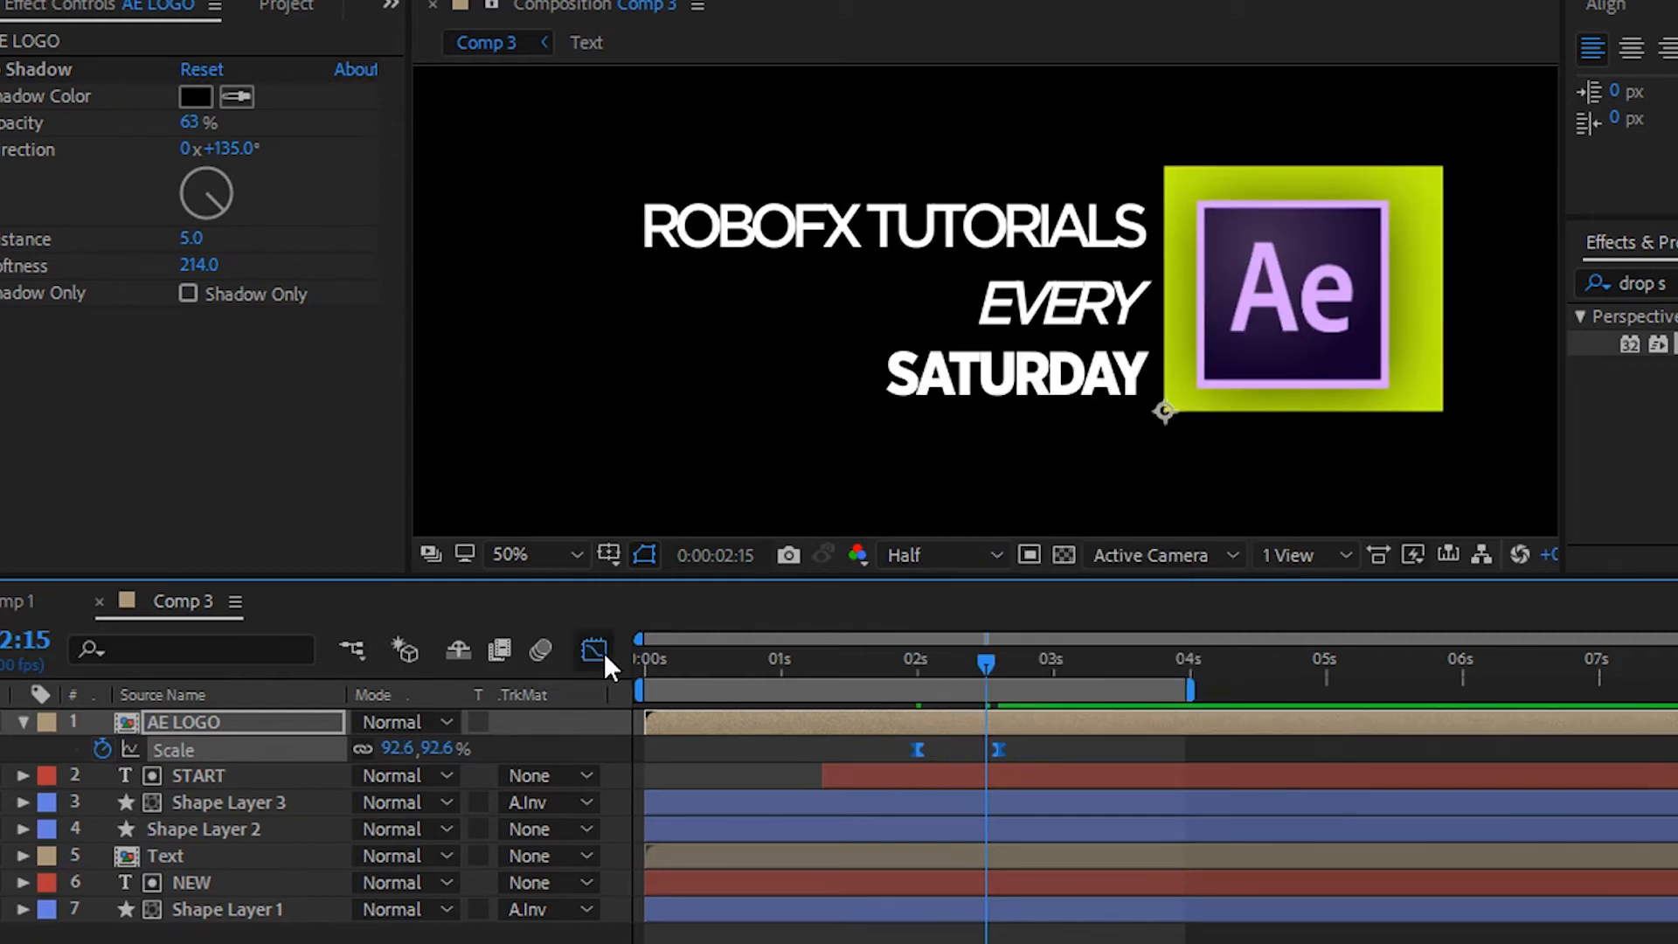
- Reshape the AE LOGO Scale speed graph into a steep central peak, with strong easing at both keyframes
click(593, 650)
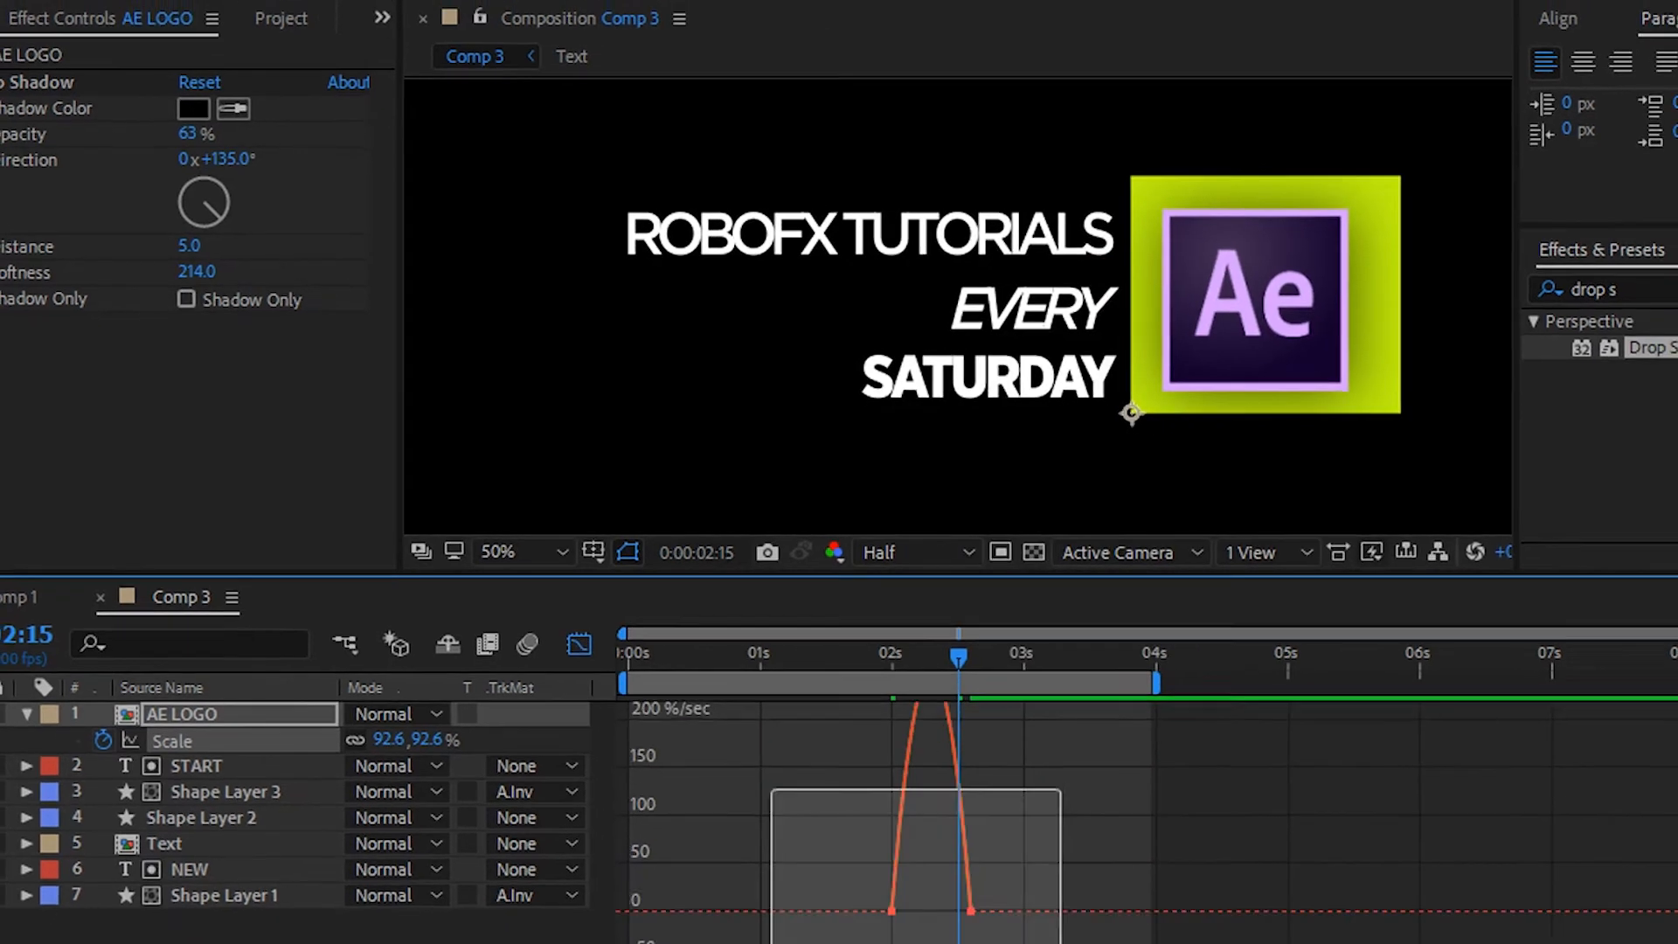
drag(770, 790, 1061, 943)
drag(904, 918, 849, 914)
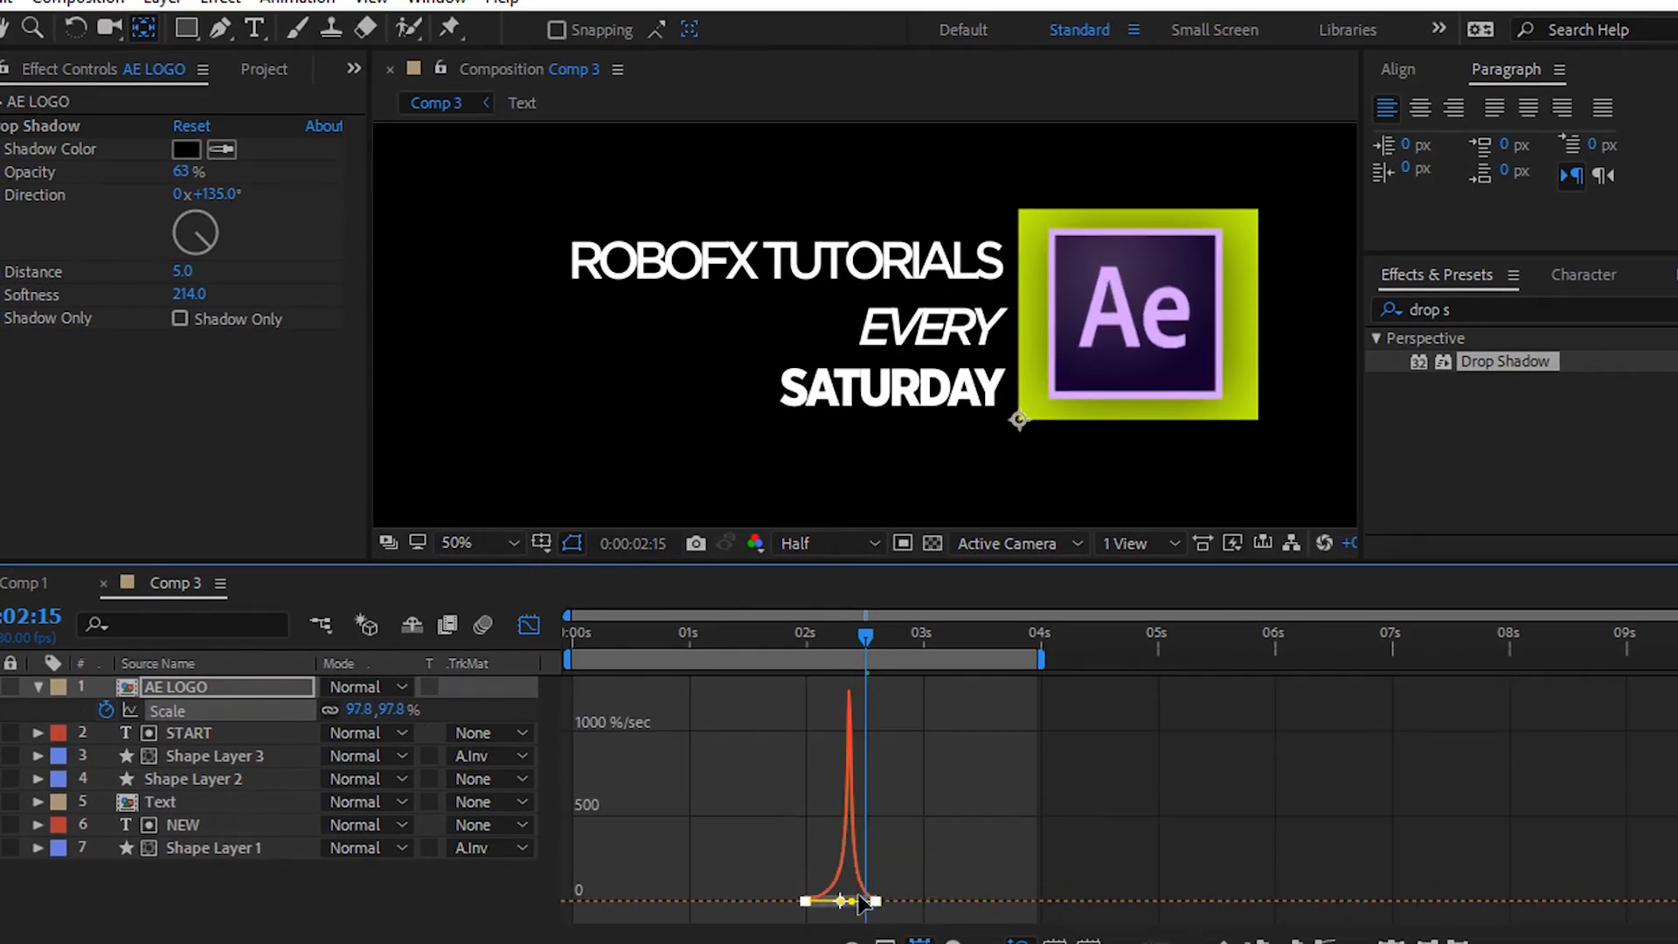
click(529, 626)
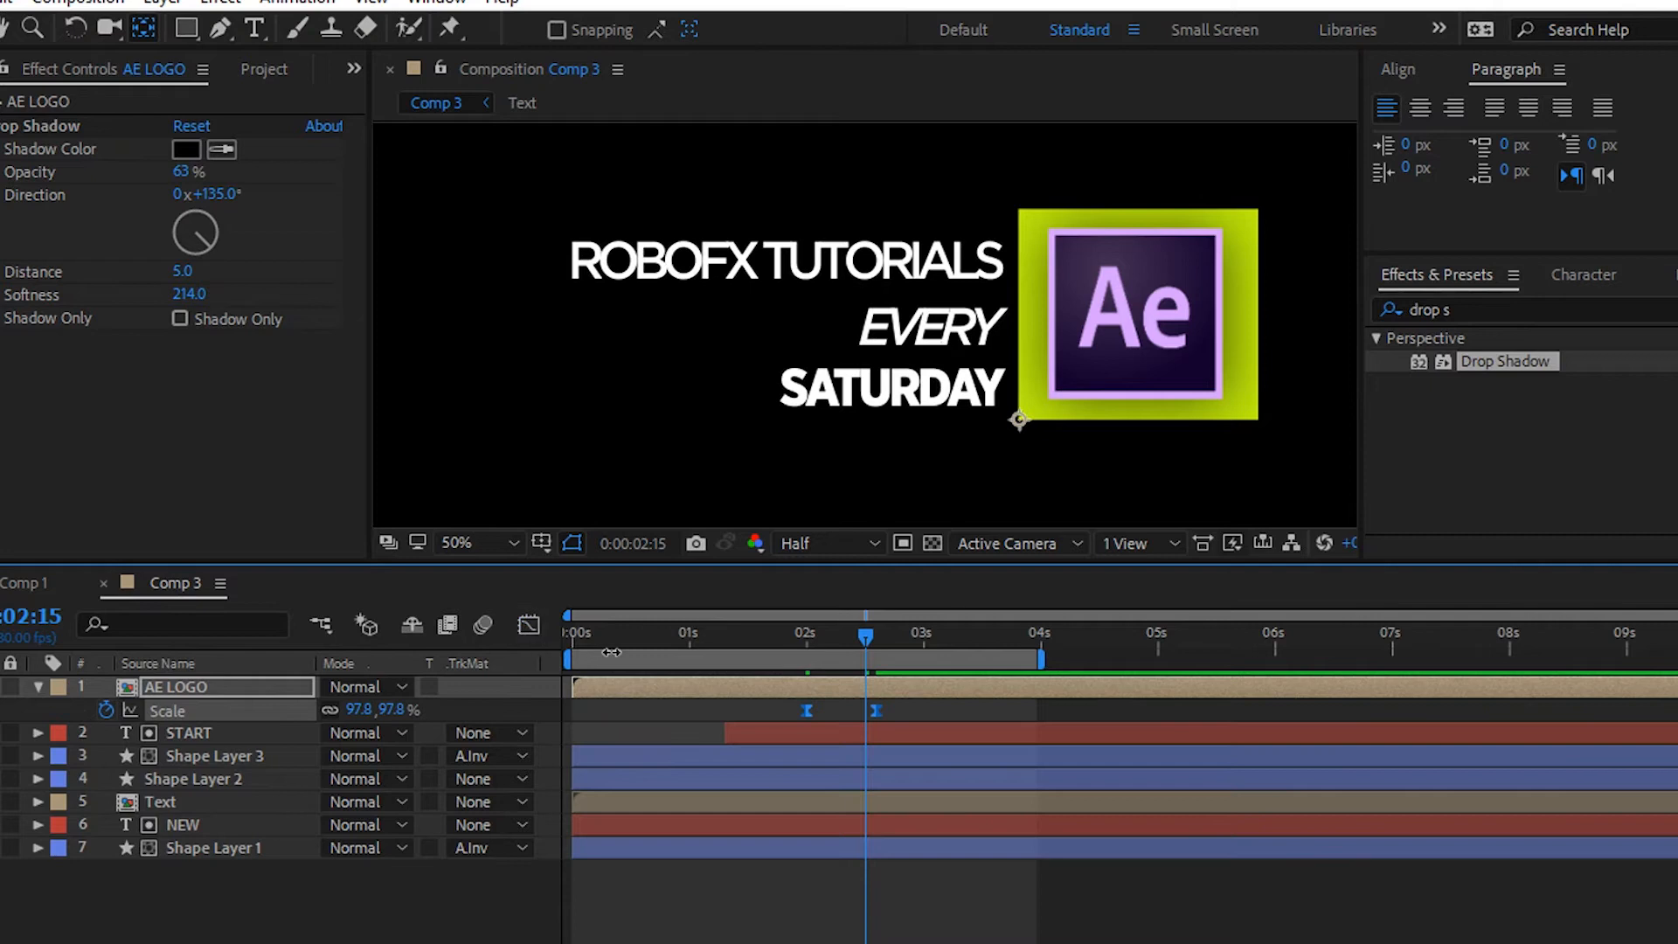
- Preview the AE logo's scale animation together with the text and green square reveal
drag(867, 633, 756, 640)
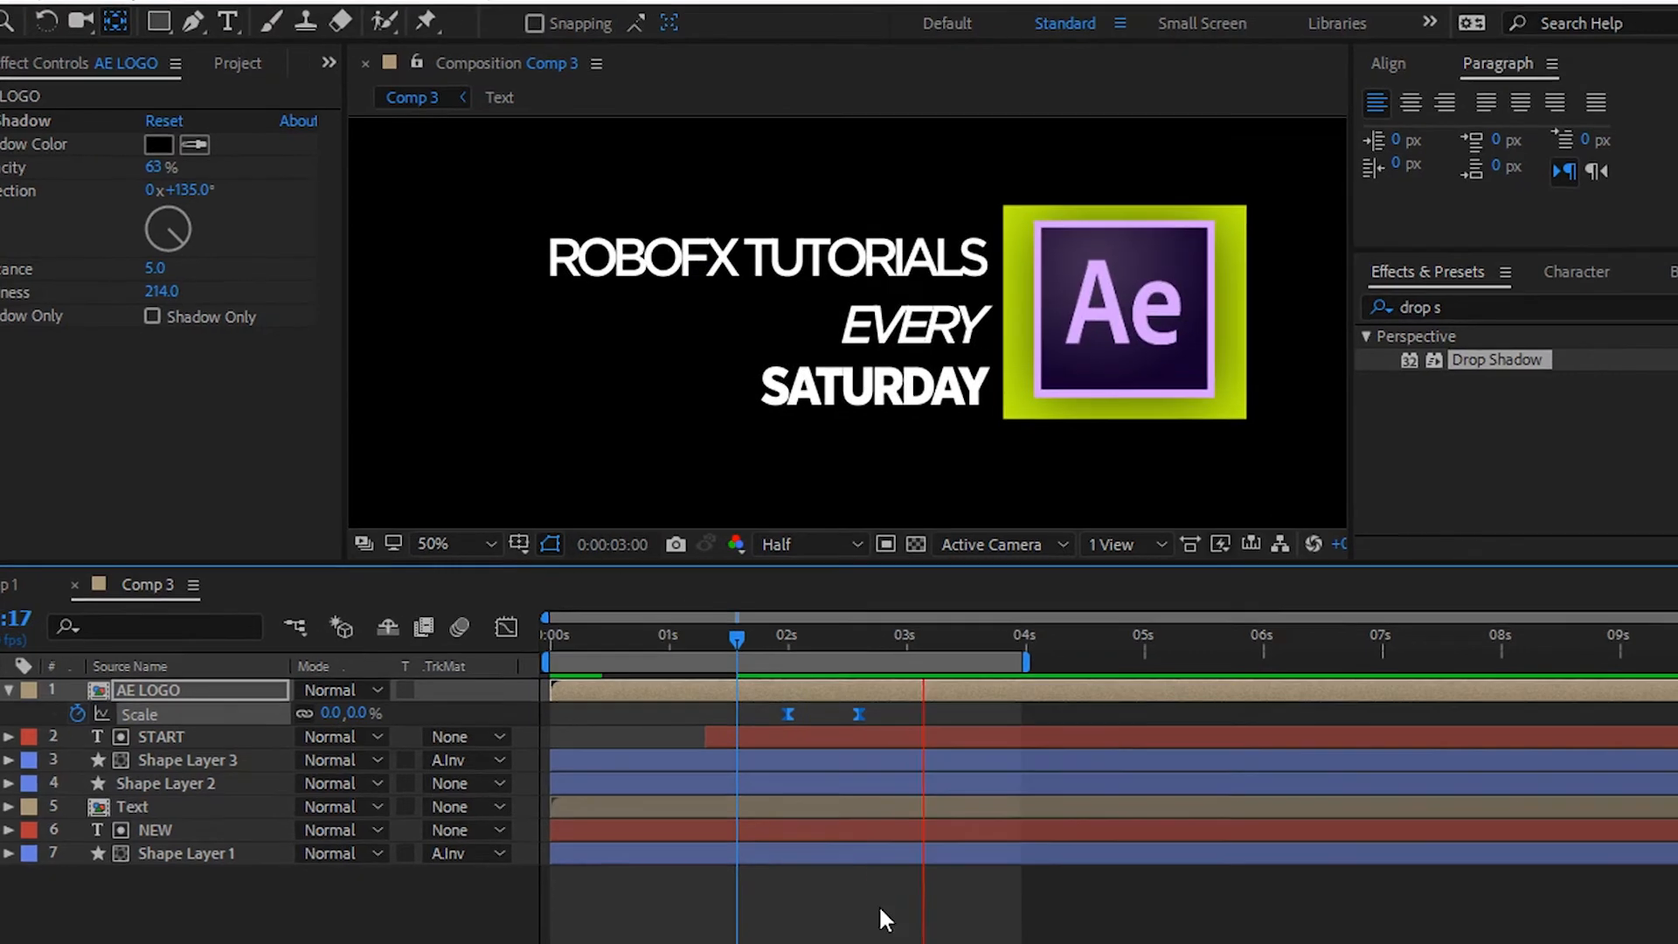
drag(757, 638, 816, 647)
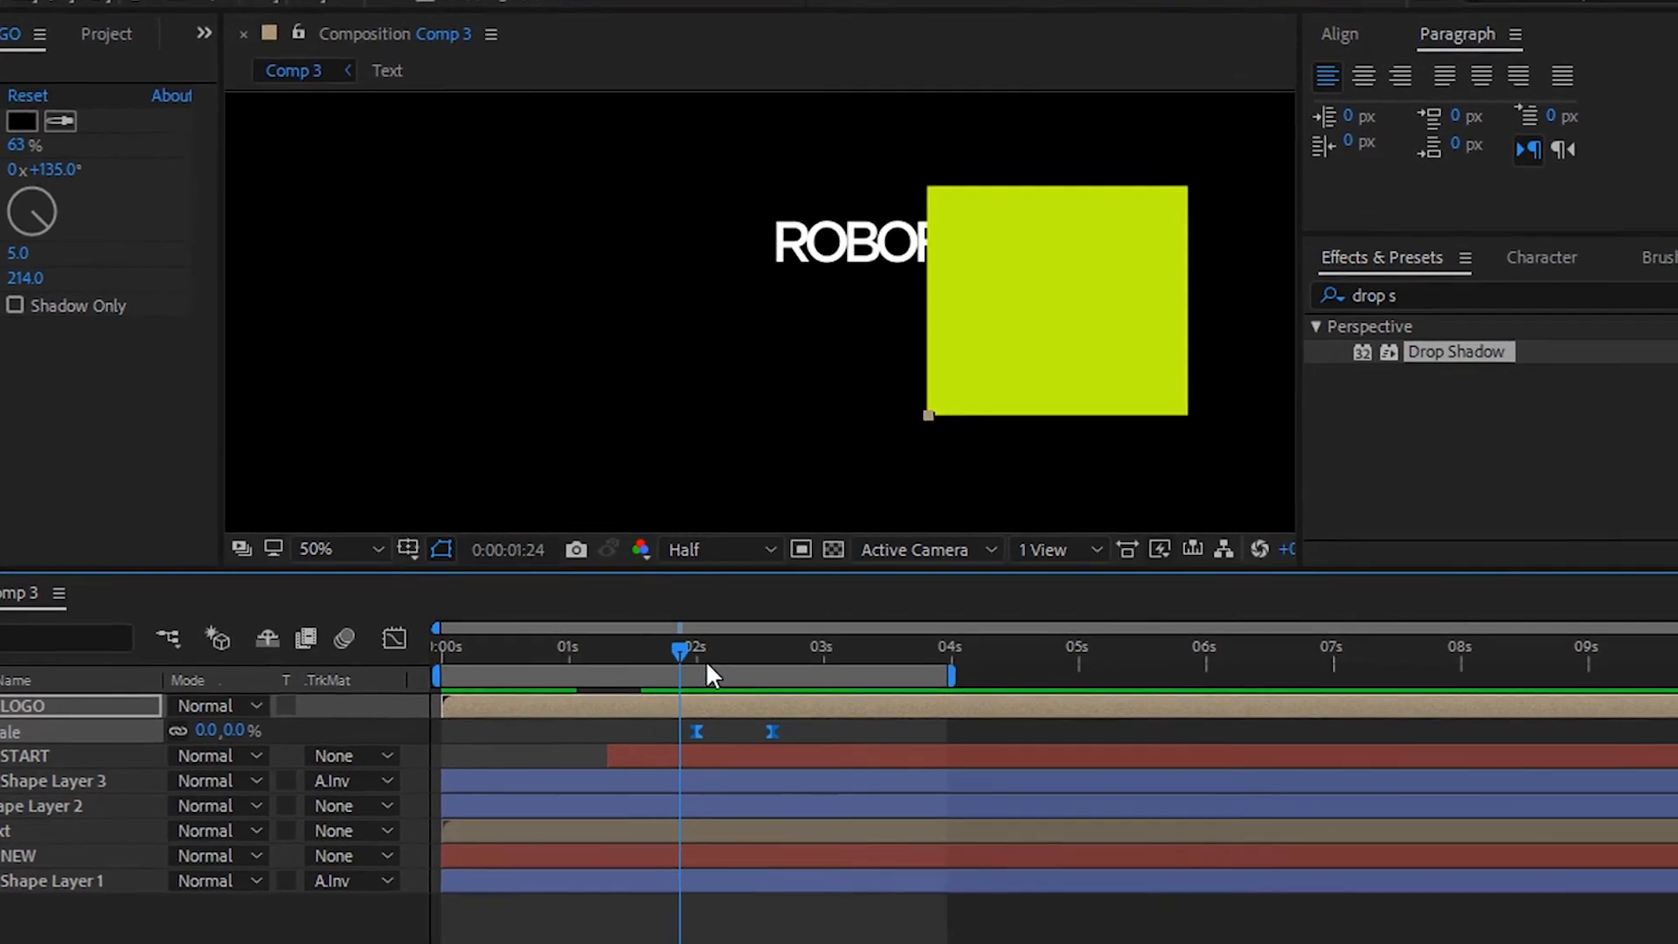
drag(707, 664, 765, 669)
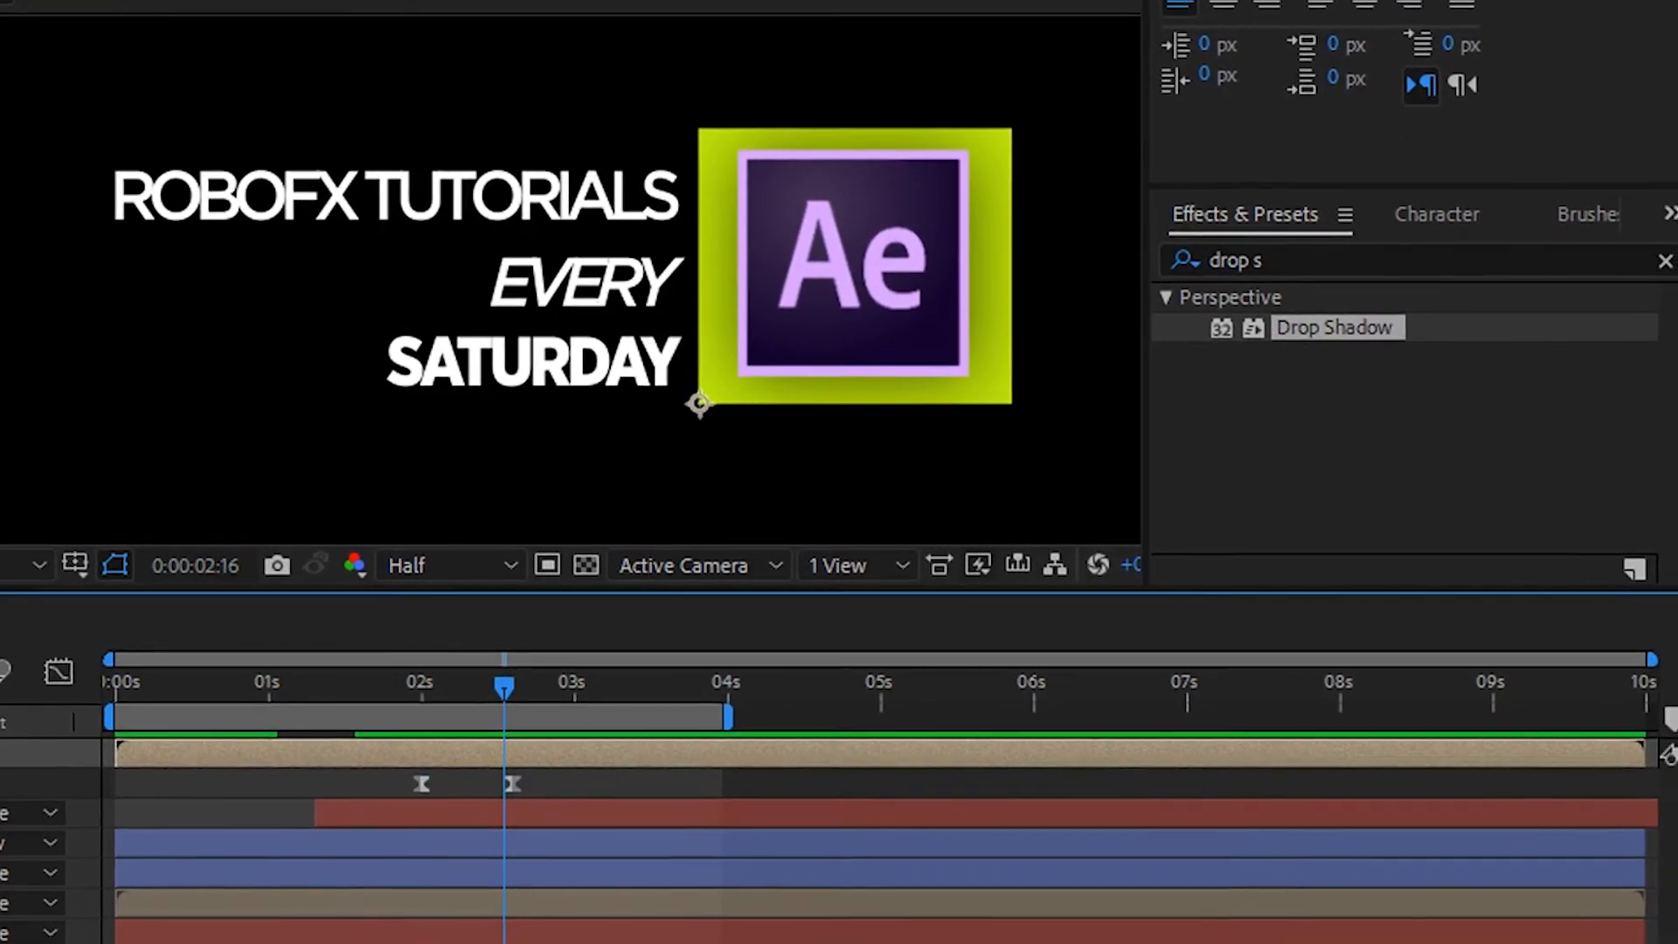
- Find the Tint effect by searching for "tint" and apply it to the AE LOGO layer
click(1251, 254)
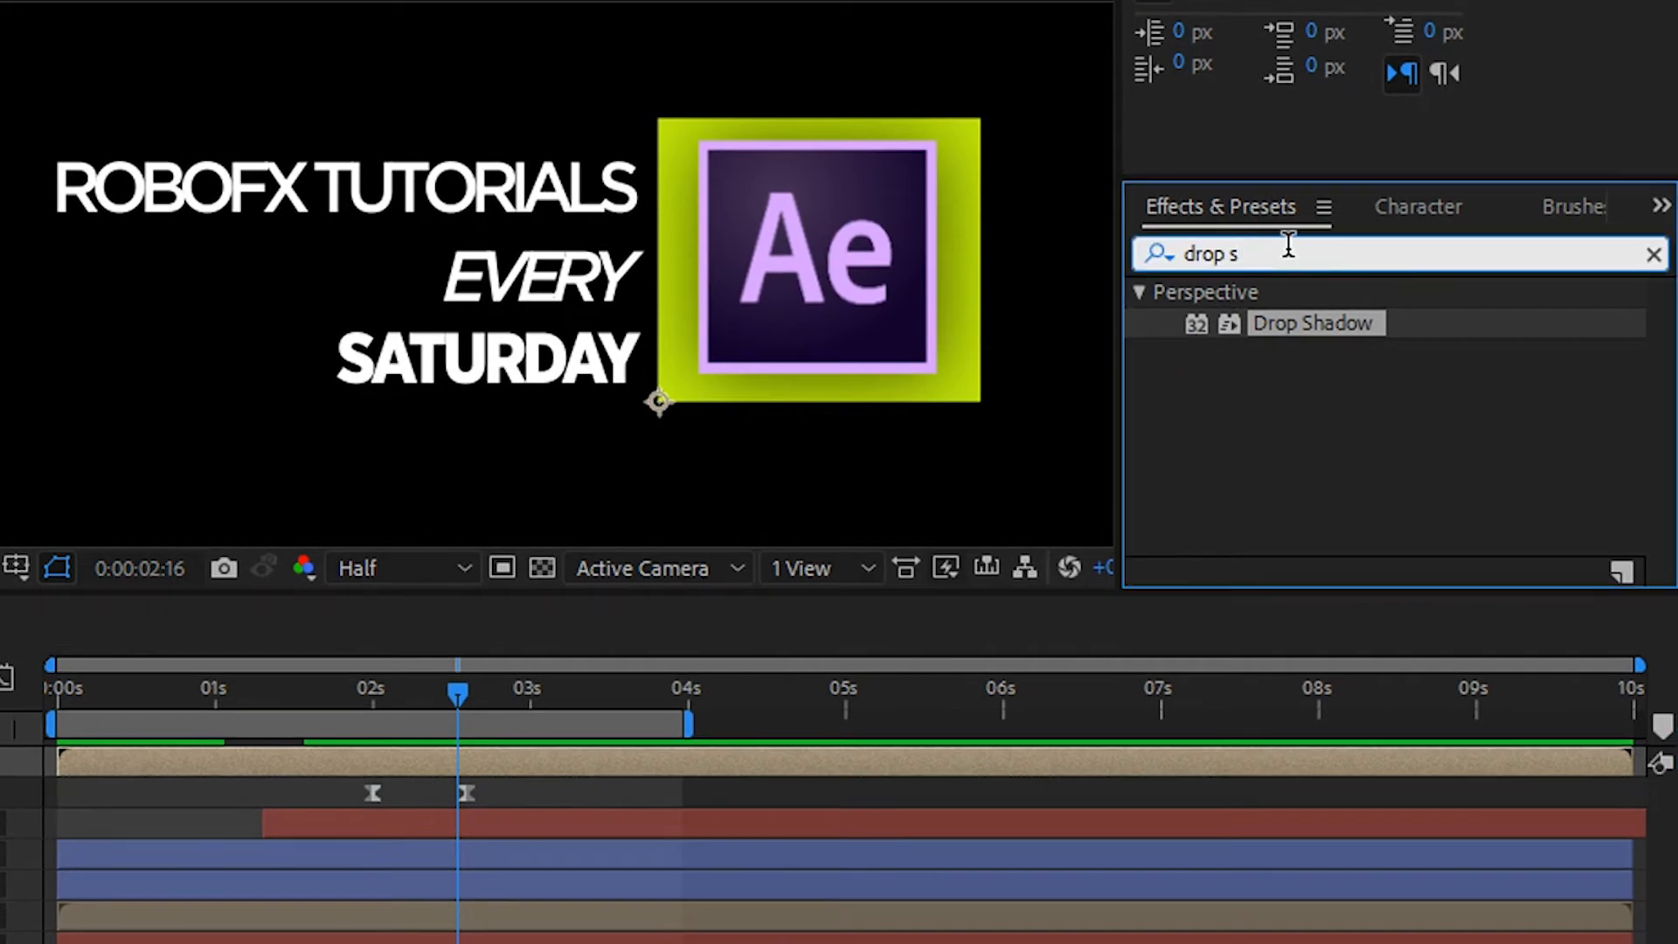
key(BackSpace)
key(BackSpace)
key(BackSpace)
key(BackSpace)
key(BackSpace)
key(BackSpace)
text(tint)
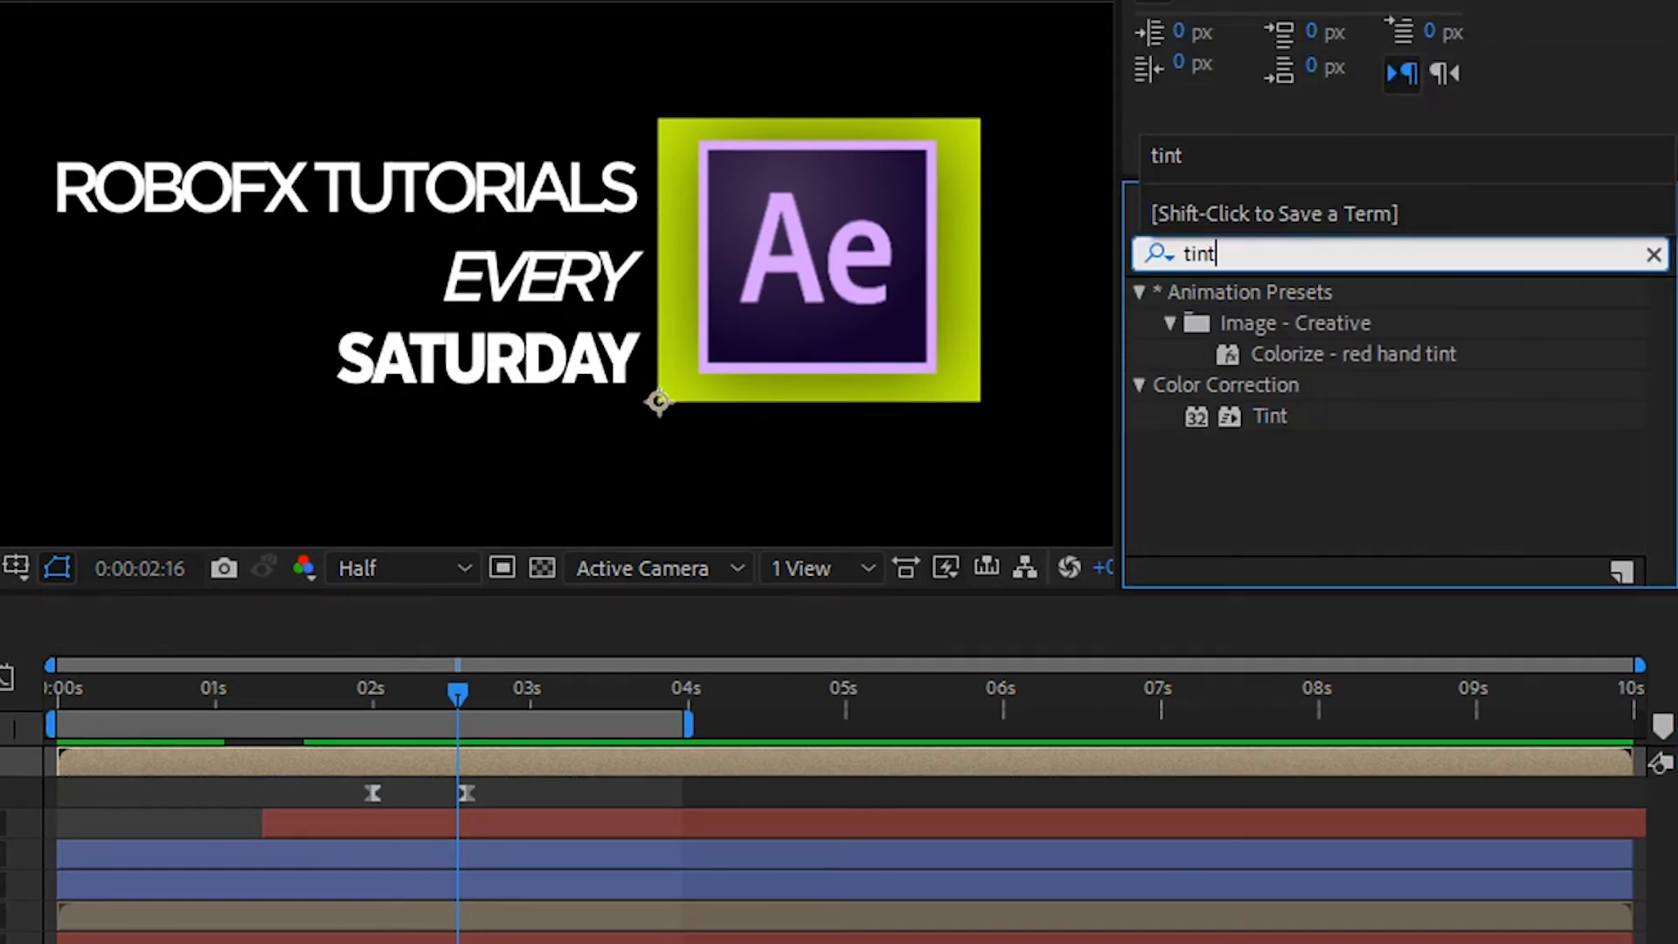
drag(1271, 428, 0, 757)
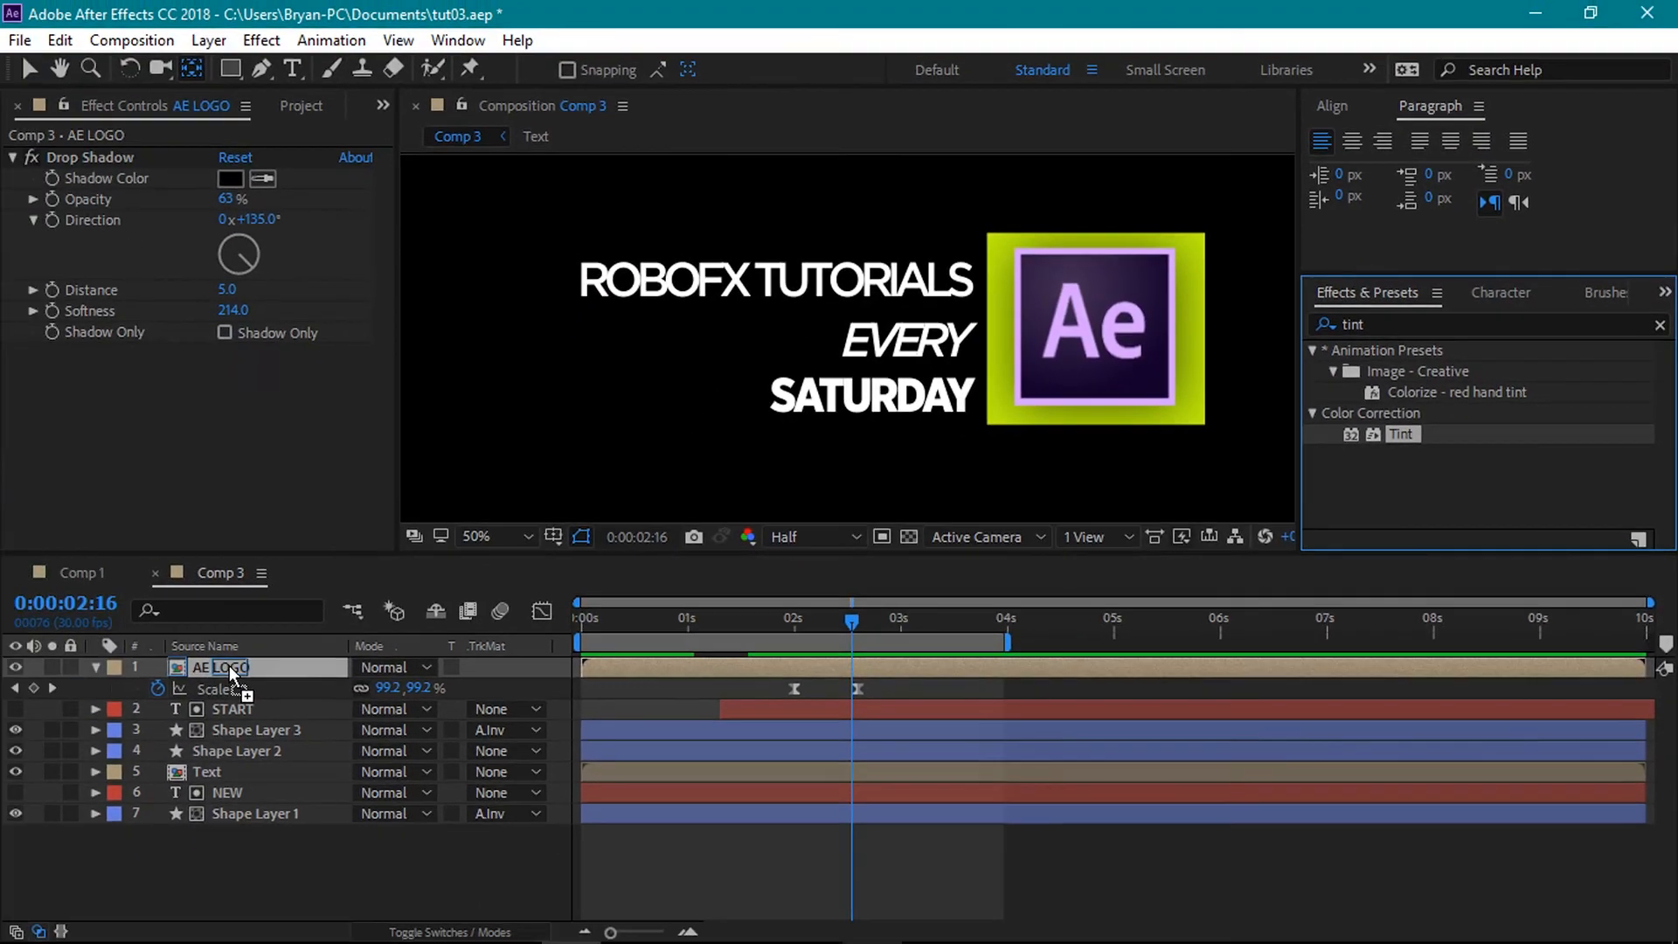
drag(230, 669, 230, 670)
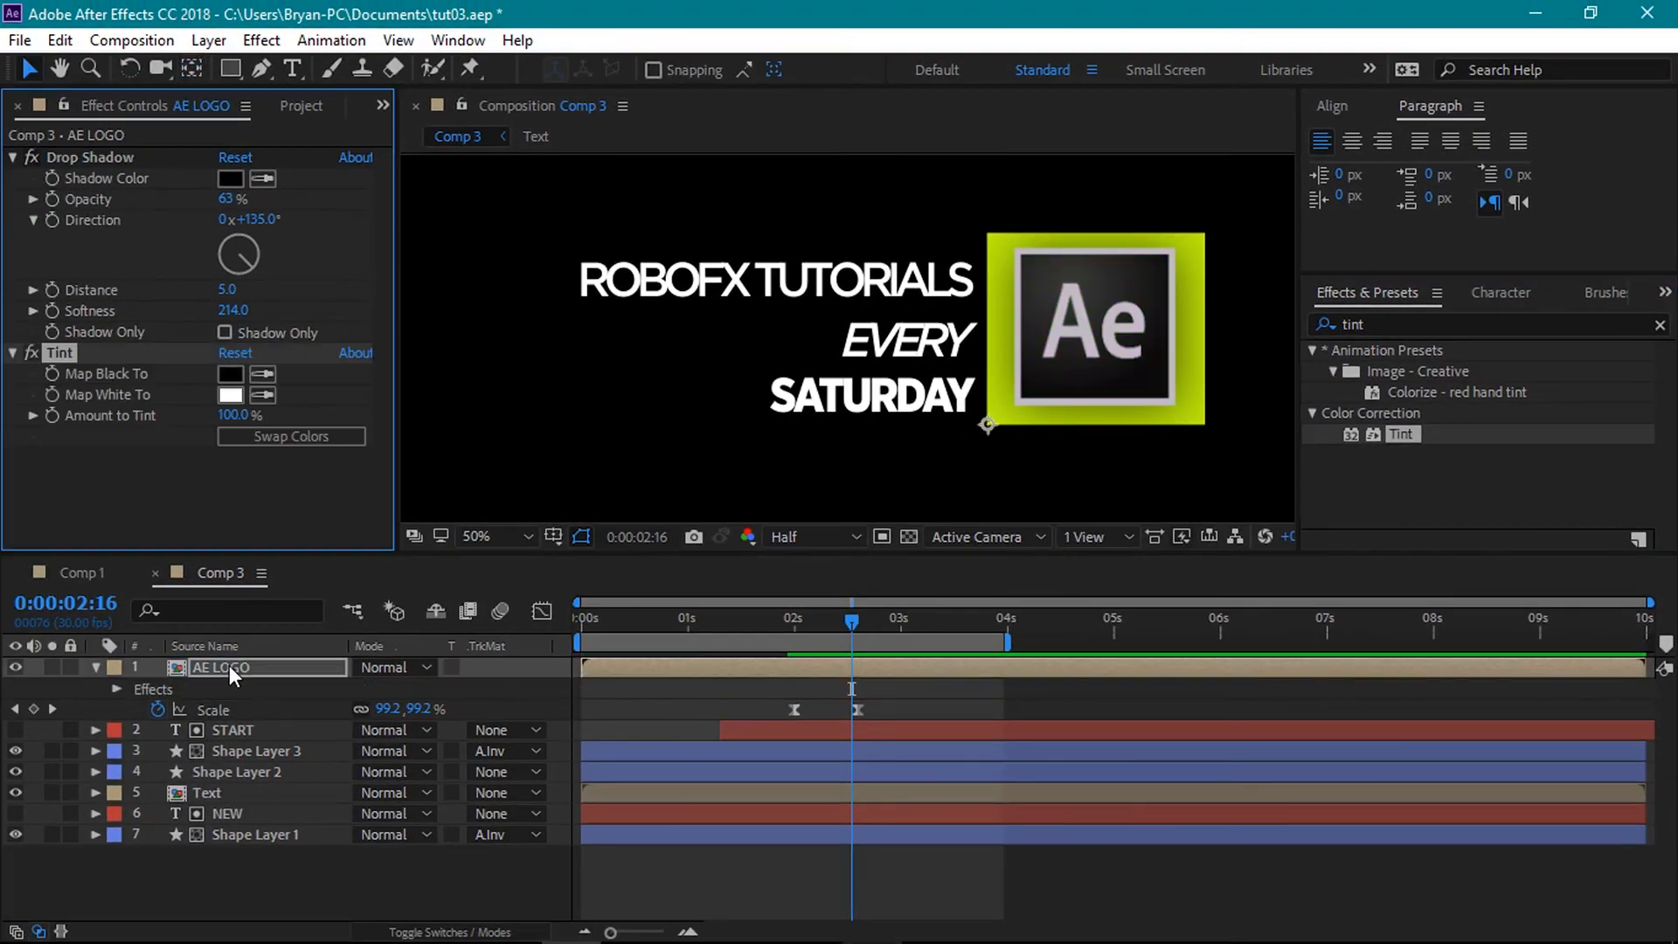
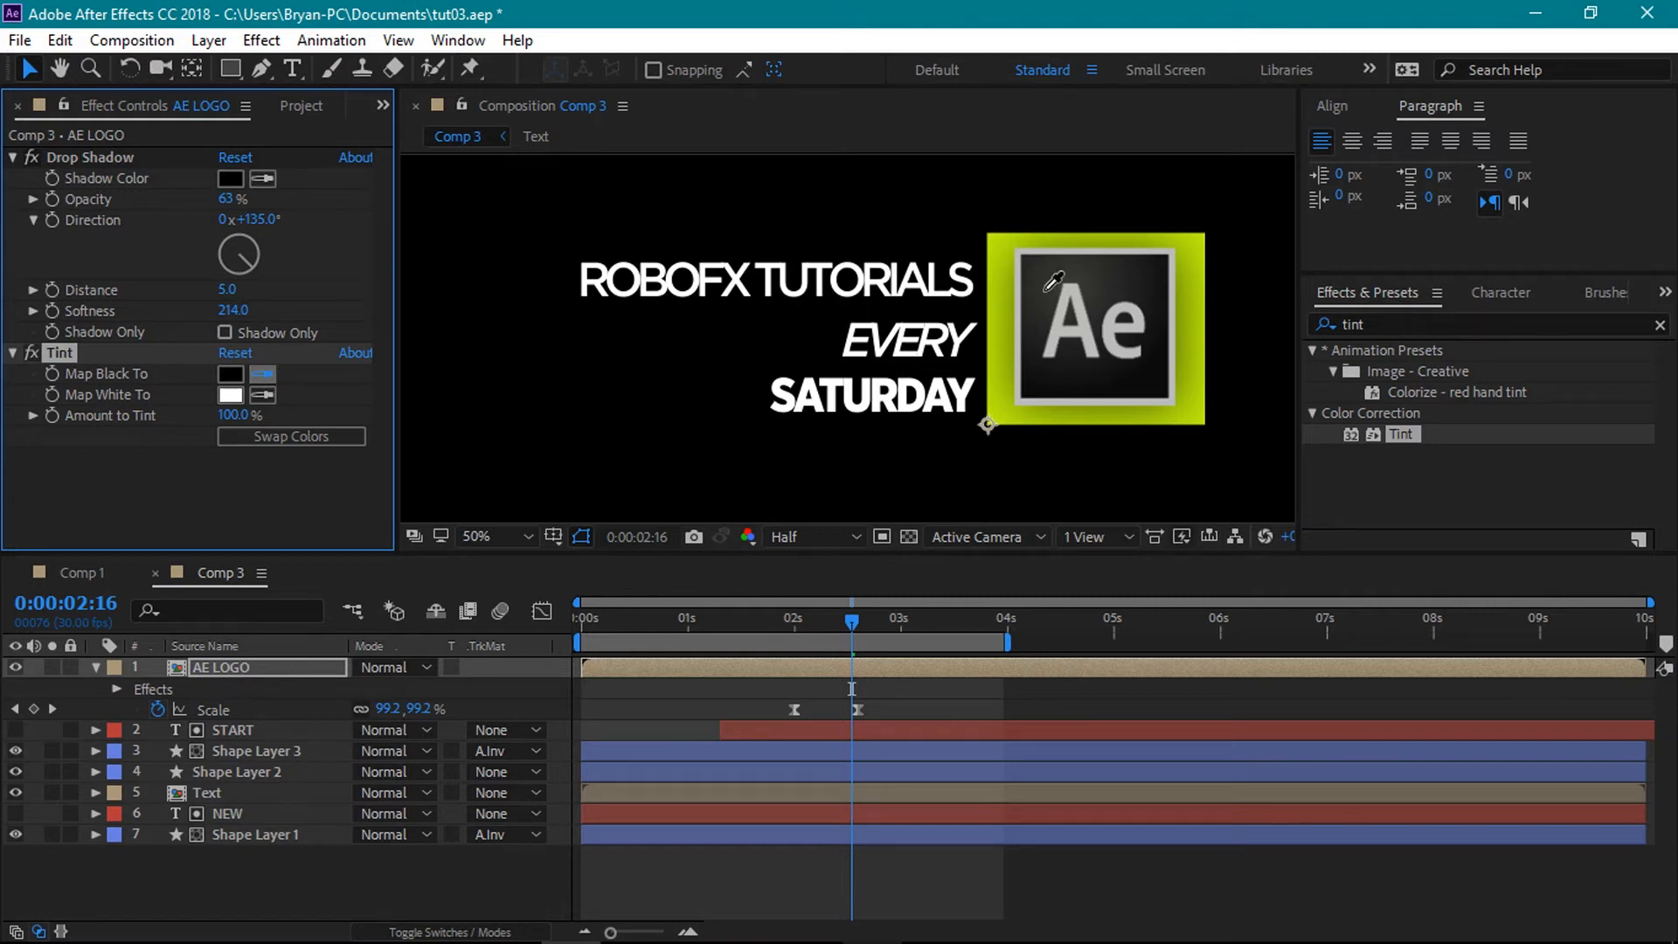
- Sample the square's green as the Tint's Map Black To colour, and collapse the AE LOGO layer with the time at 0:00:02:18
click(1000, 282)
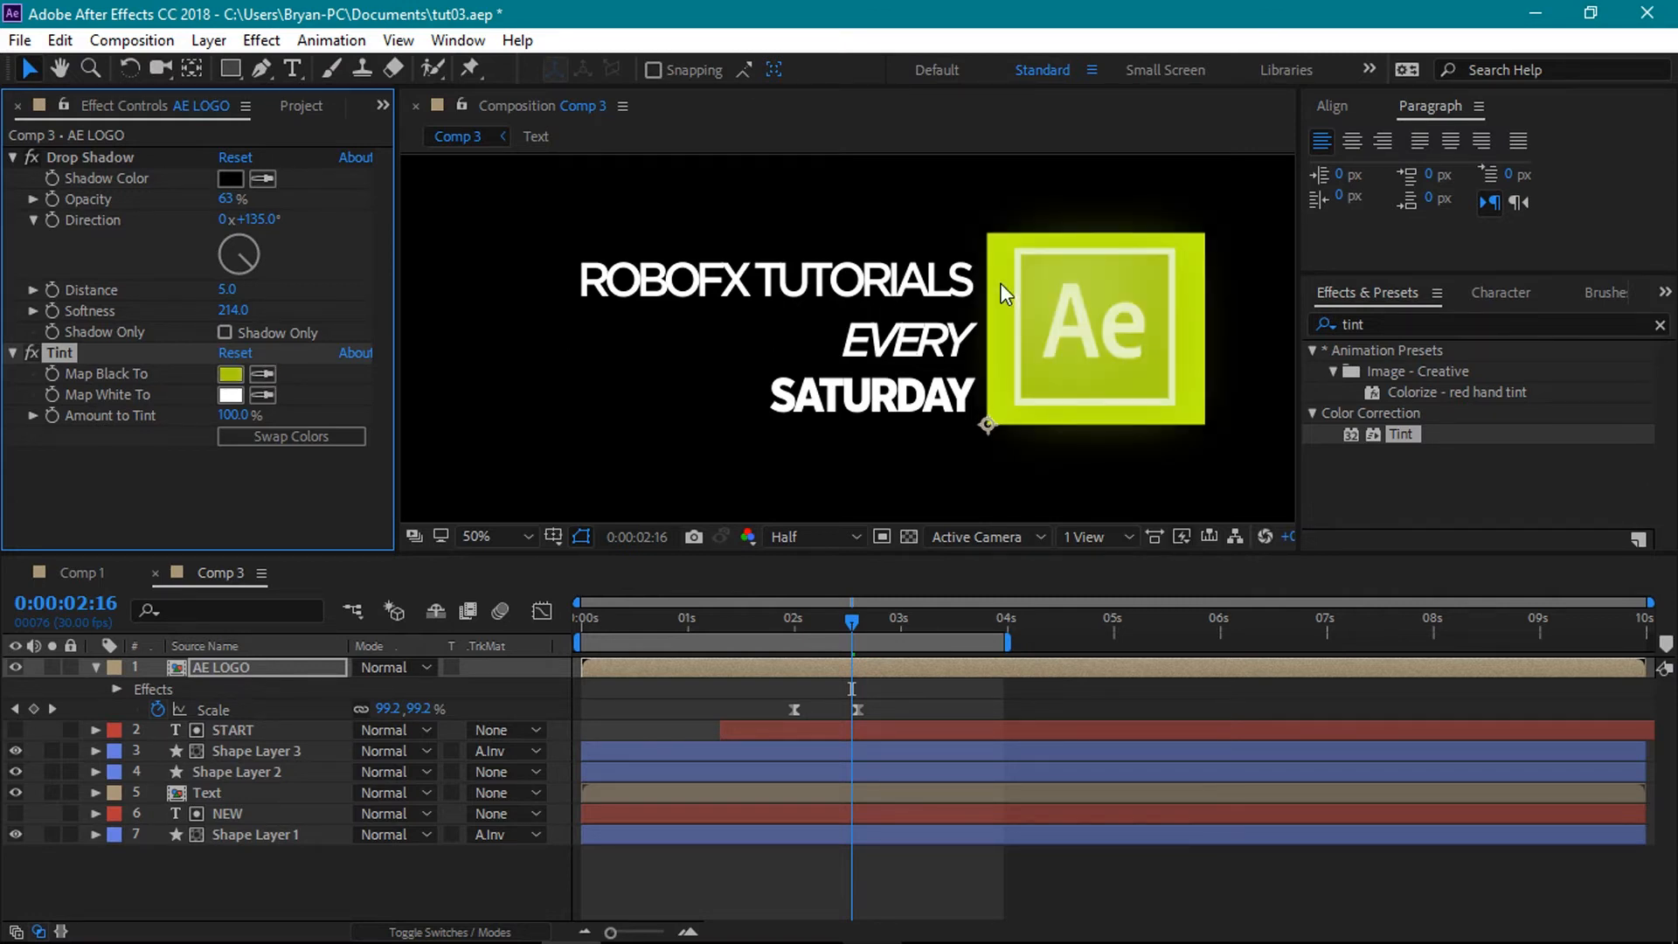
mouse_move(852, 617)
mouse_down()
mouse_move(782, 619)
mouse_move(864, 633)
mouse_move(769, 624)
mouse_move(857, 643)
mouse_up()
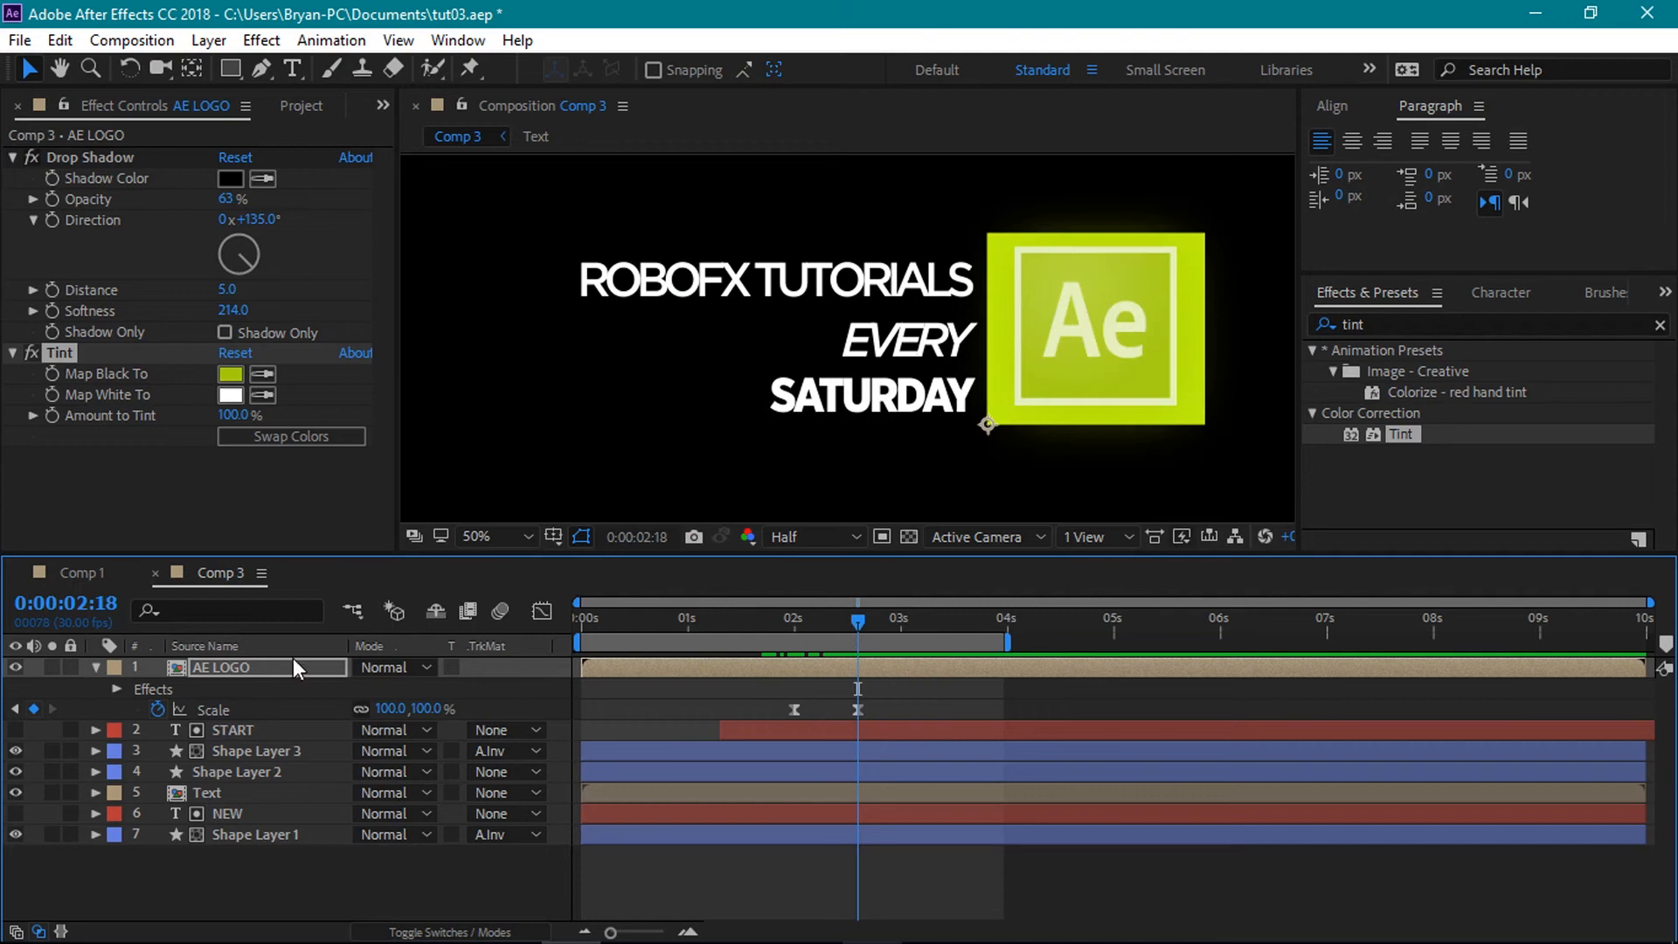
click(96, 667)
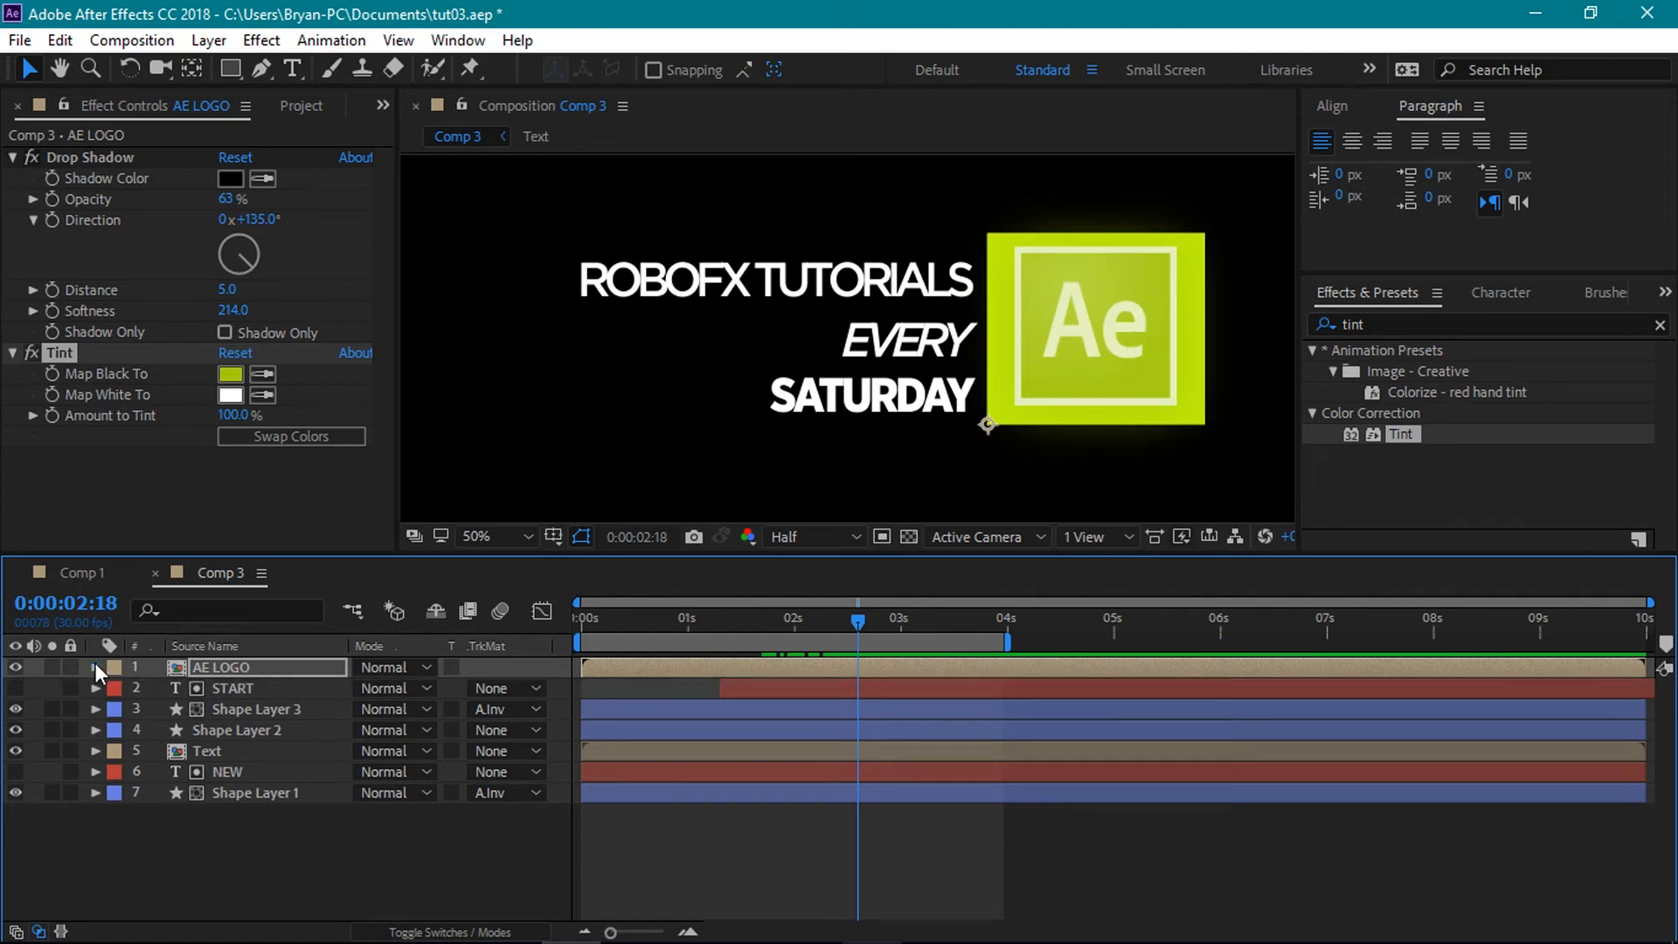
click(218, 666)
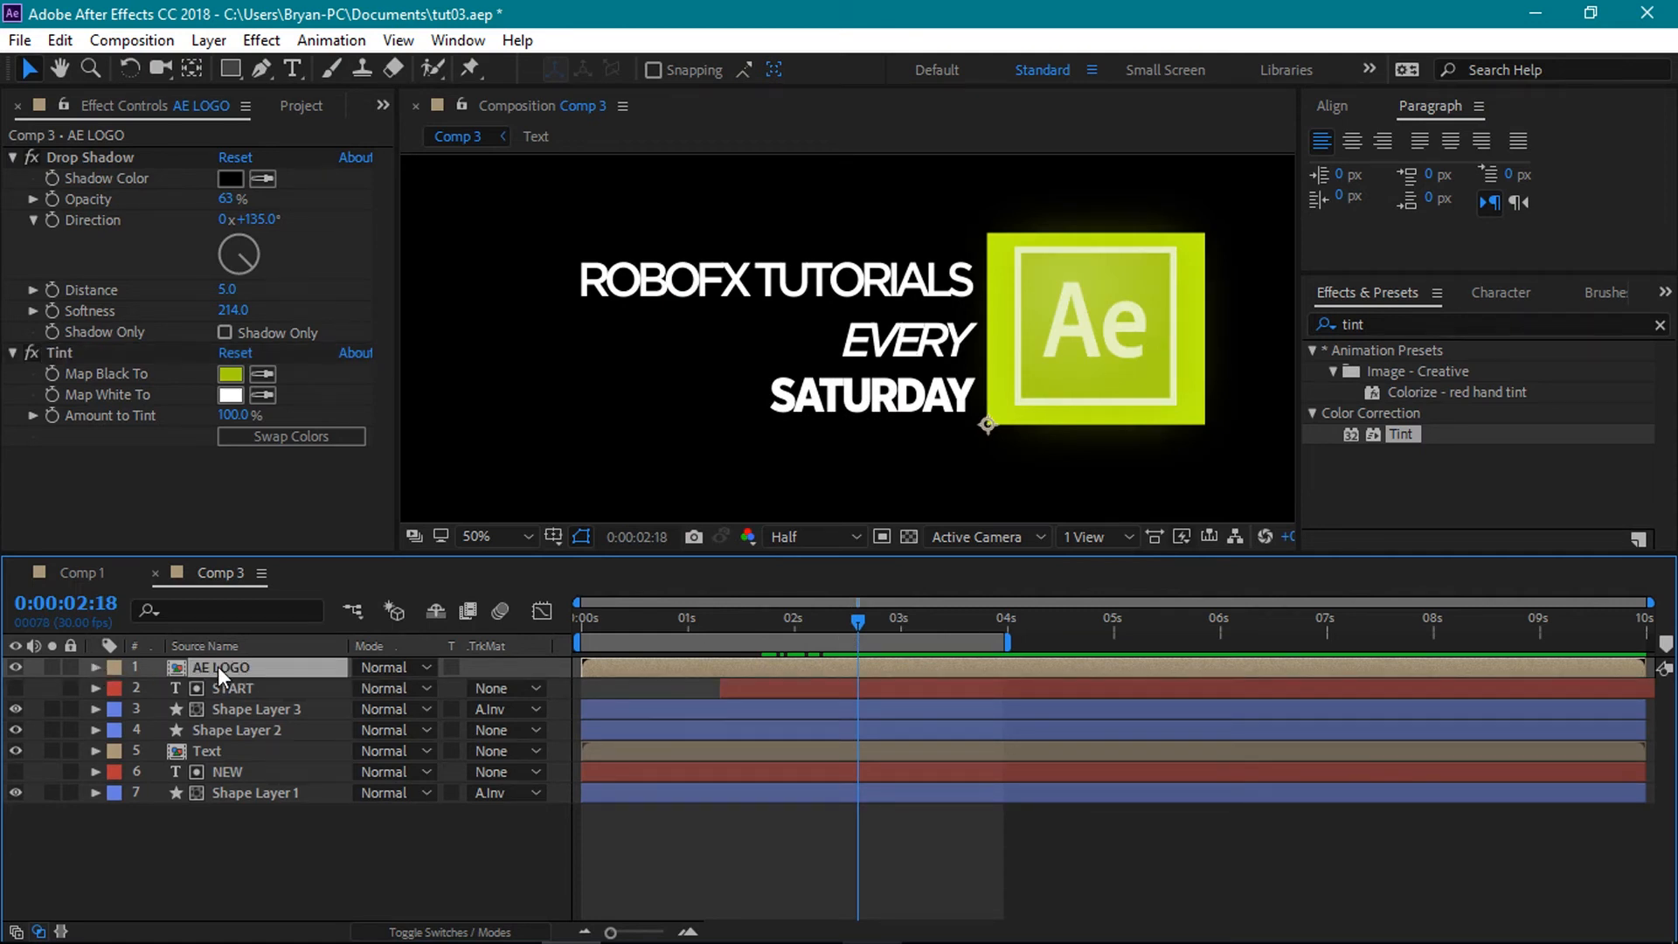
click(244, 832)
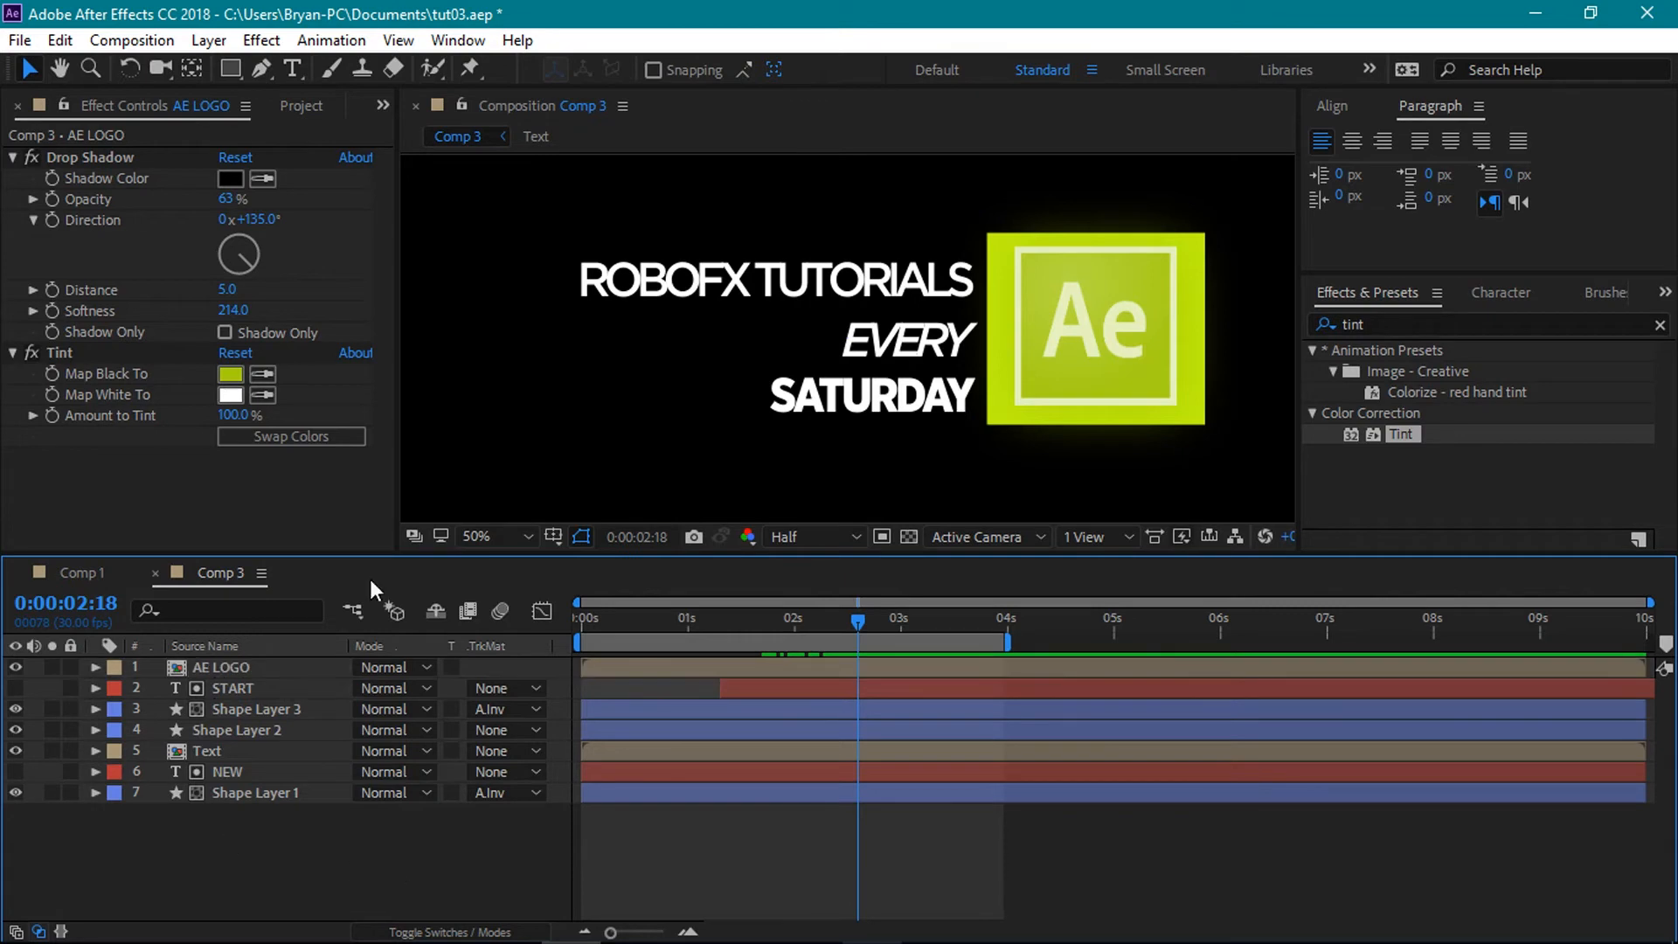
- Add adobe-illustrator-cc.png to Comp 3 above the AE LOGO layer and set its Scale to 75%
click(306, 105)
scroll(262, 468, down, 1)
drag(129, 489, 180, 662)
text(s75)
key(Return)
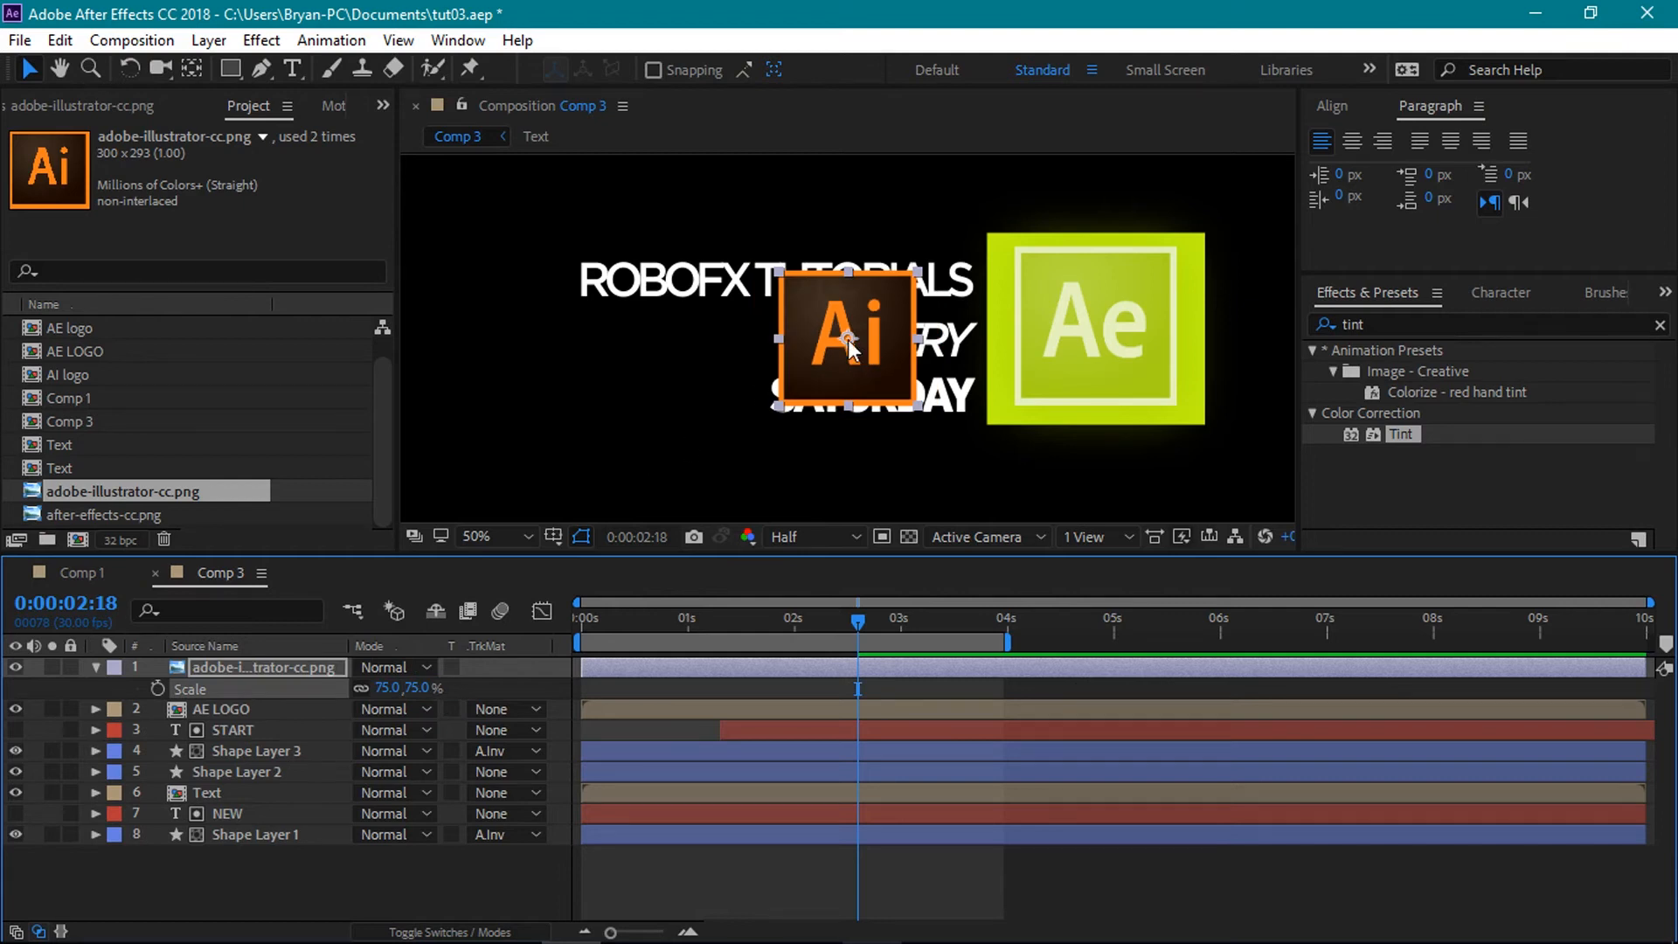
- Align the Illustrator logo over the AE logo in the green square and enlarge its Scale to 86%
drag(848, 345, 1096, 331)
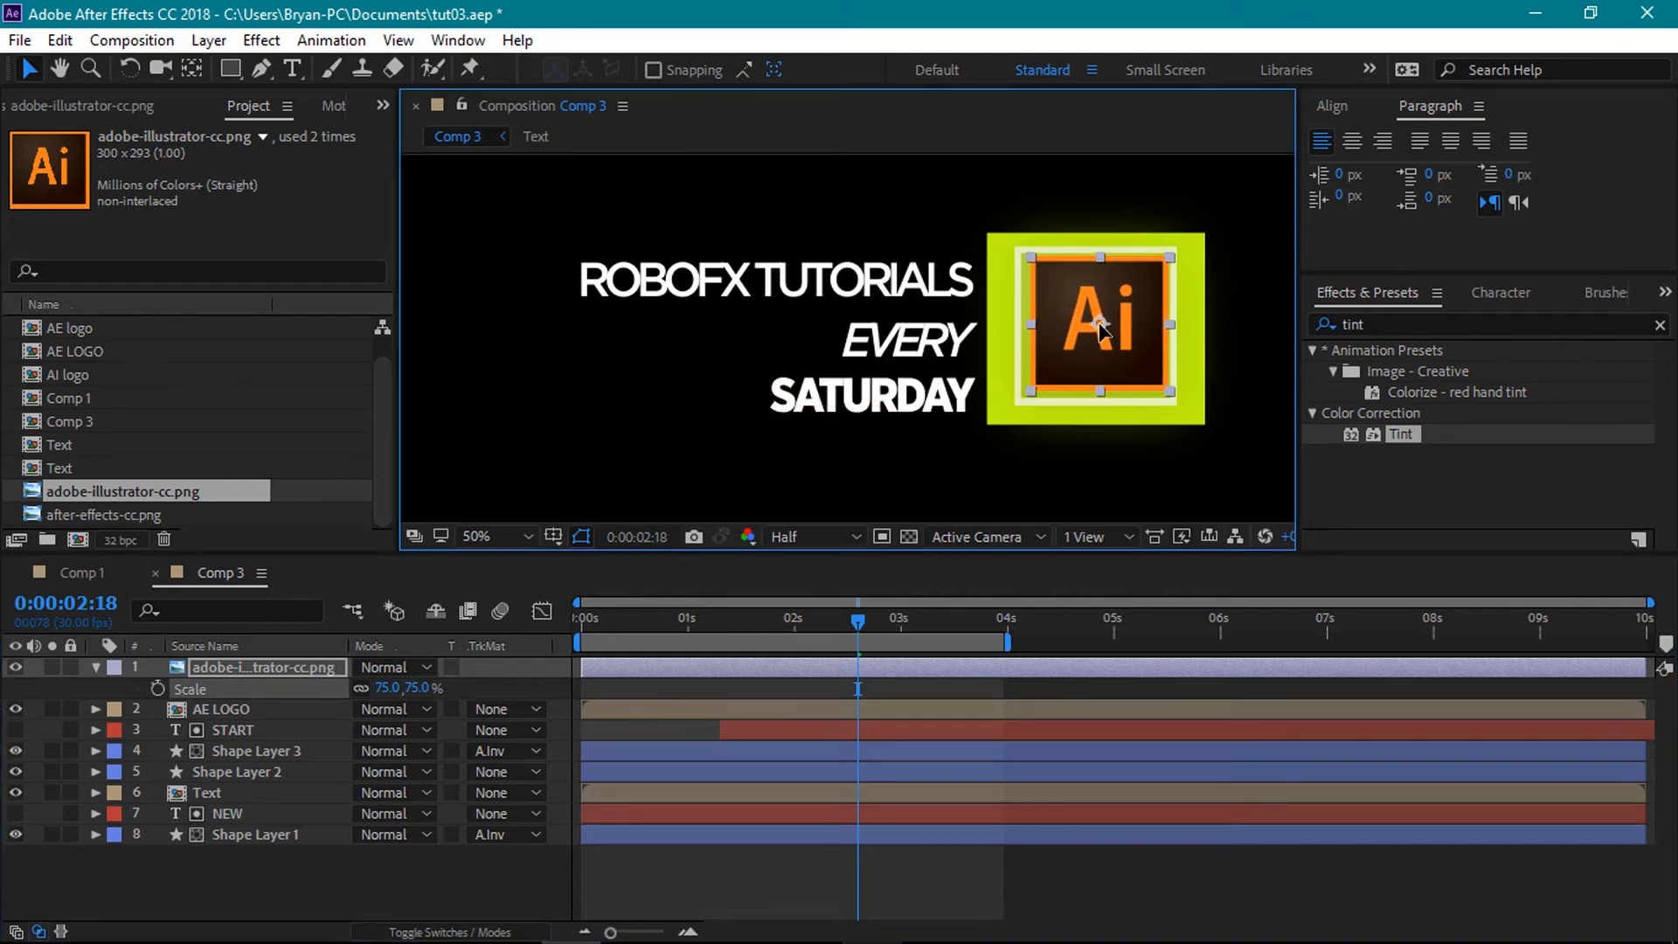
drag(418, 693, 429, 688)
drag(1082, 332, 1097, 331)
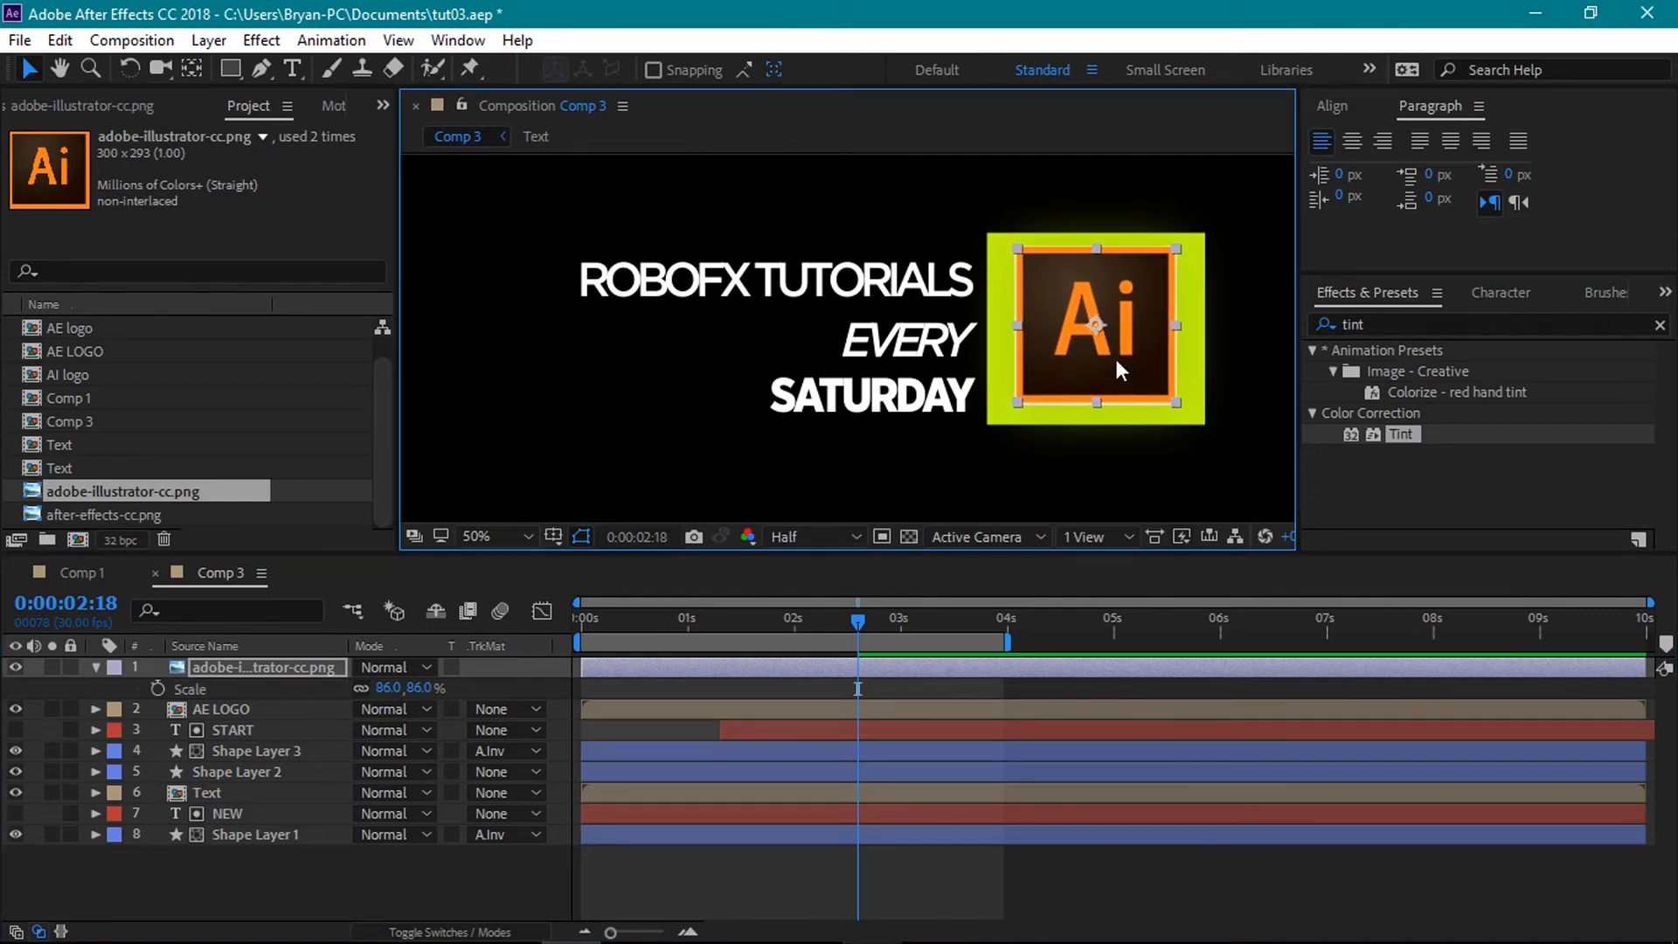
- Pre-compose the adobe-illustrator-cc.png layer as AI LOGO, moving all attributes into the new composition
right_click(252, 668)
click(322, 851)
key(BackSpace)
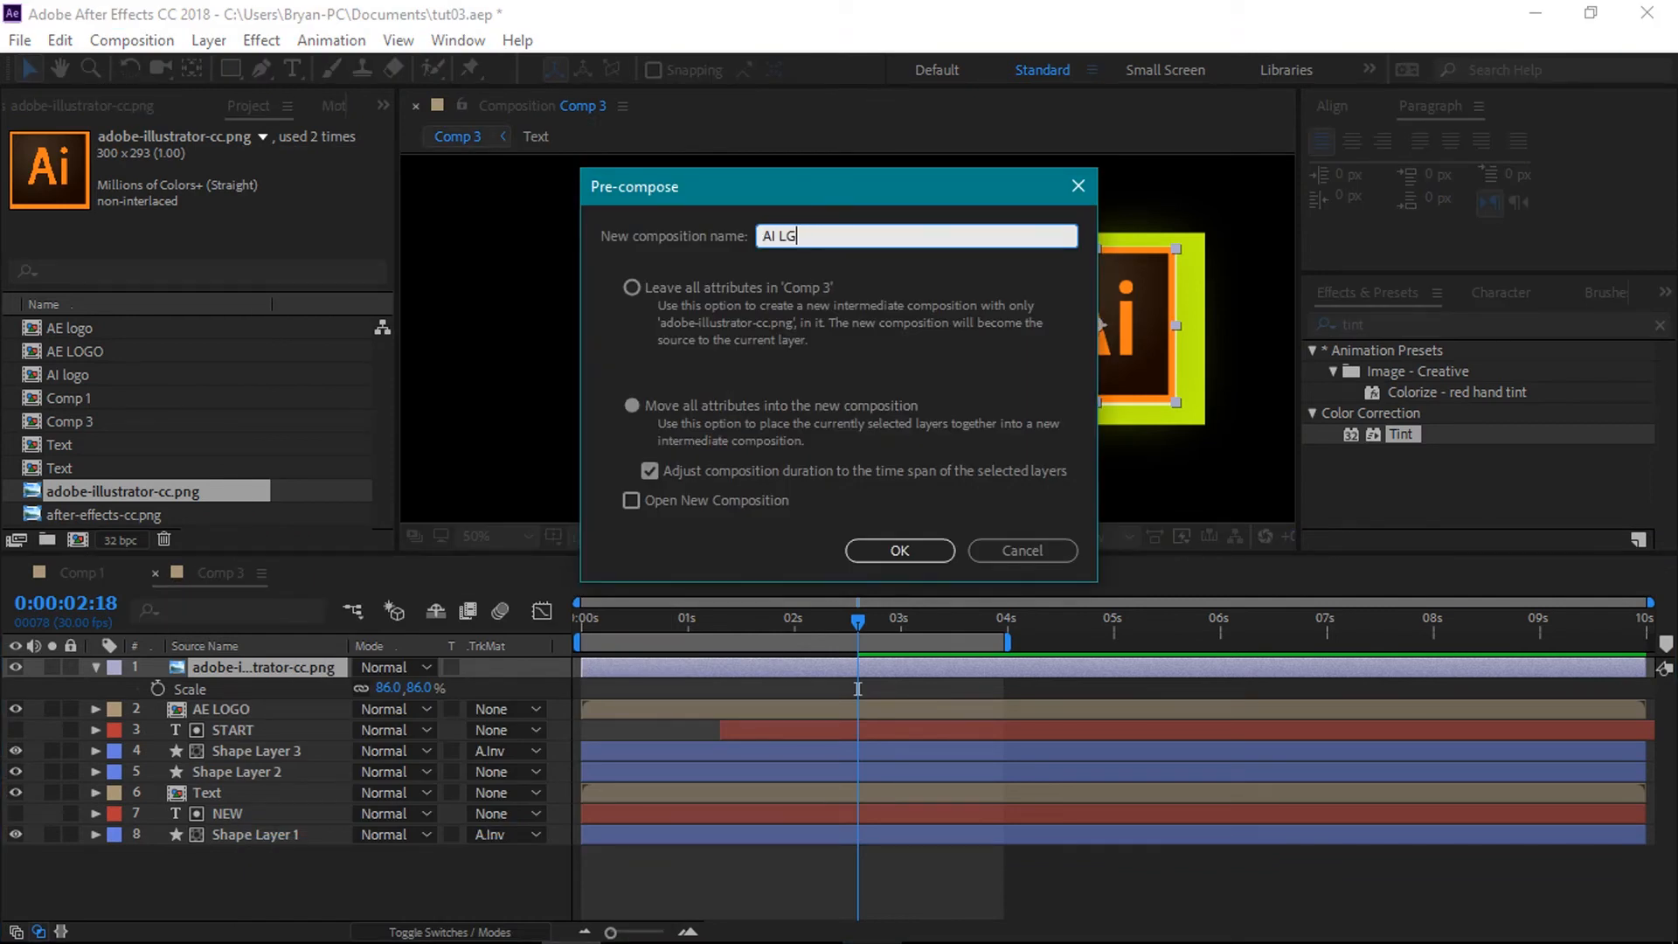
key(Return)
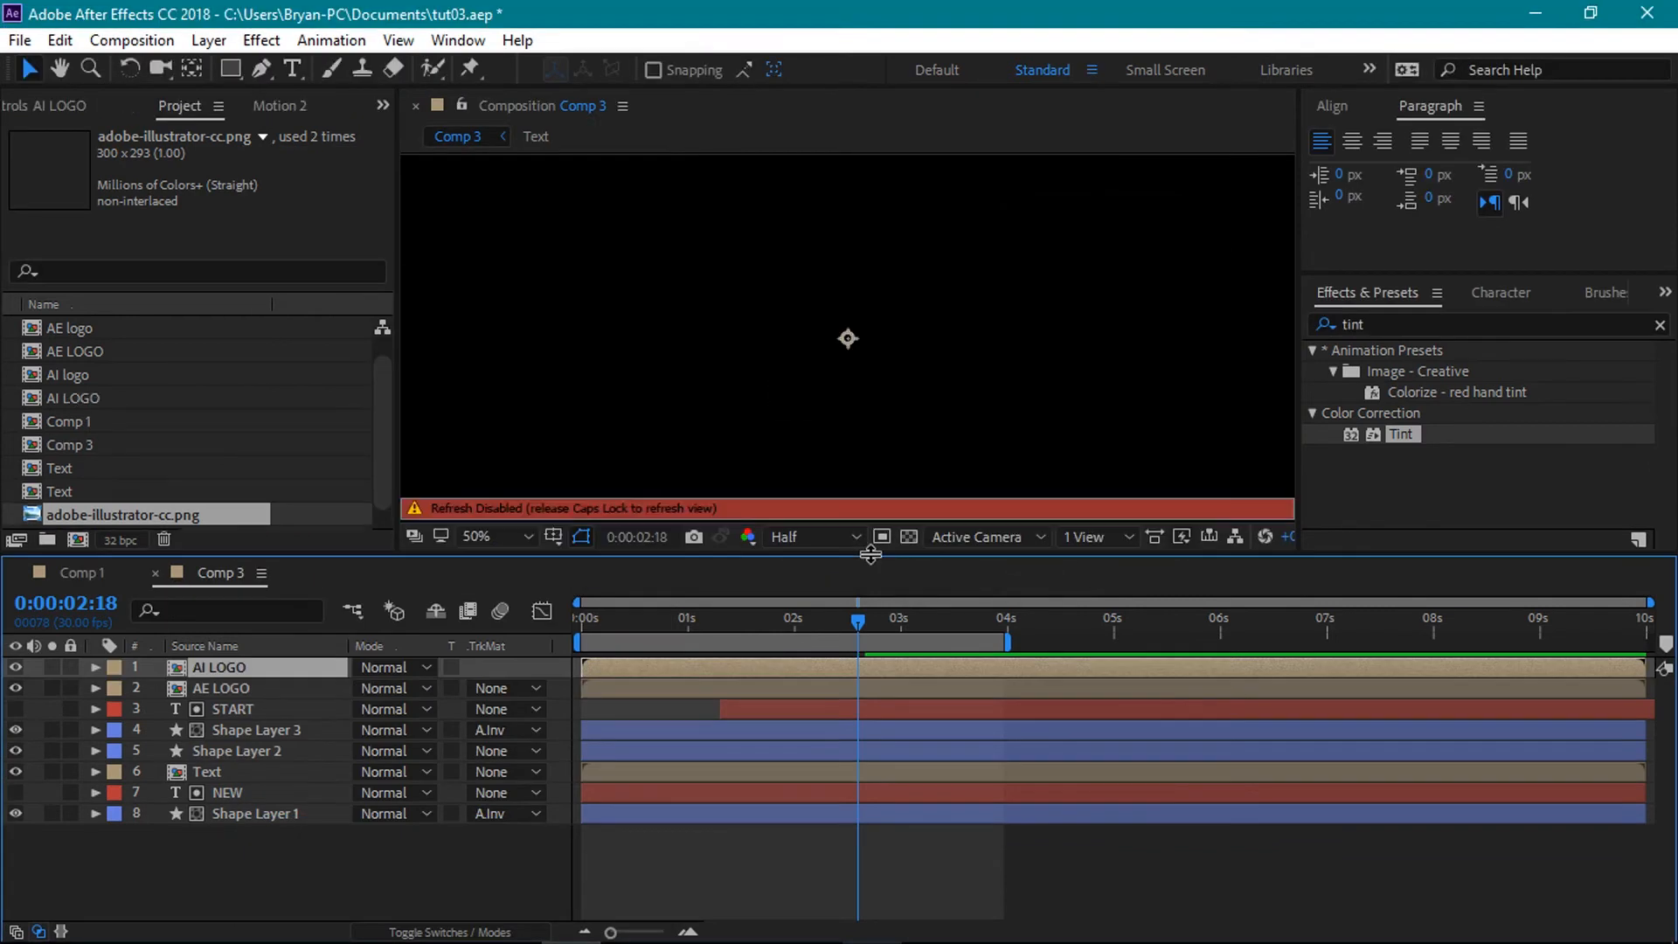
- Move the AI LOGO layer's anchor point to the lower-right corner of the green square
right_click(222, 673)
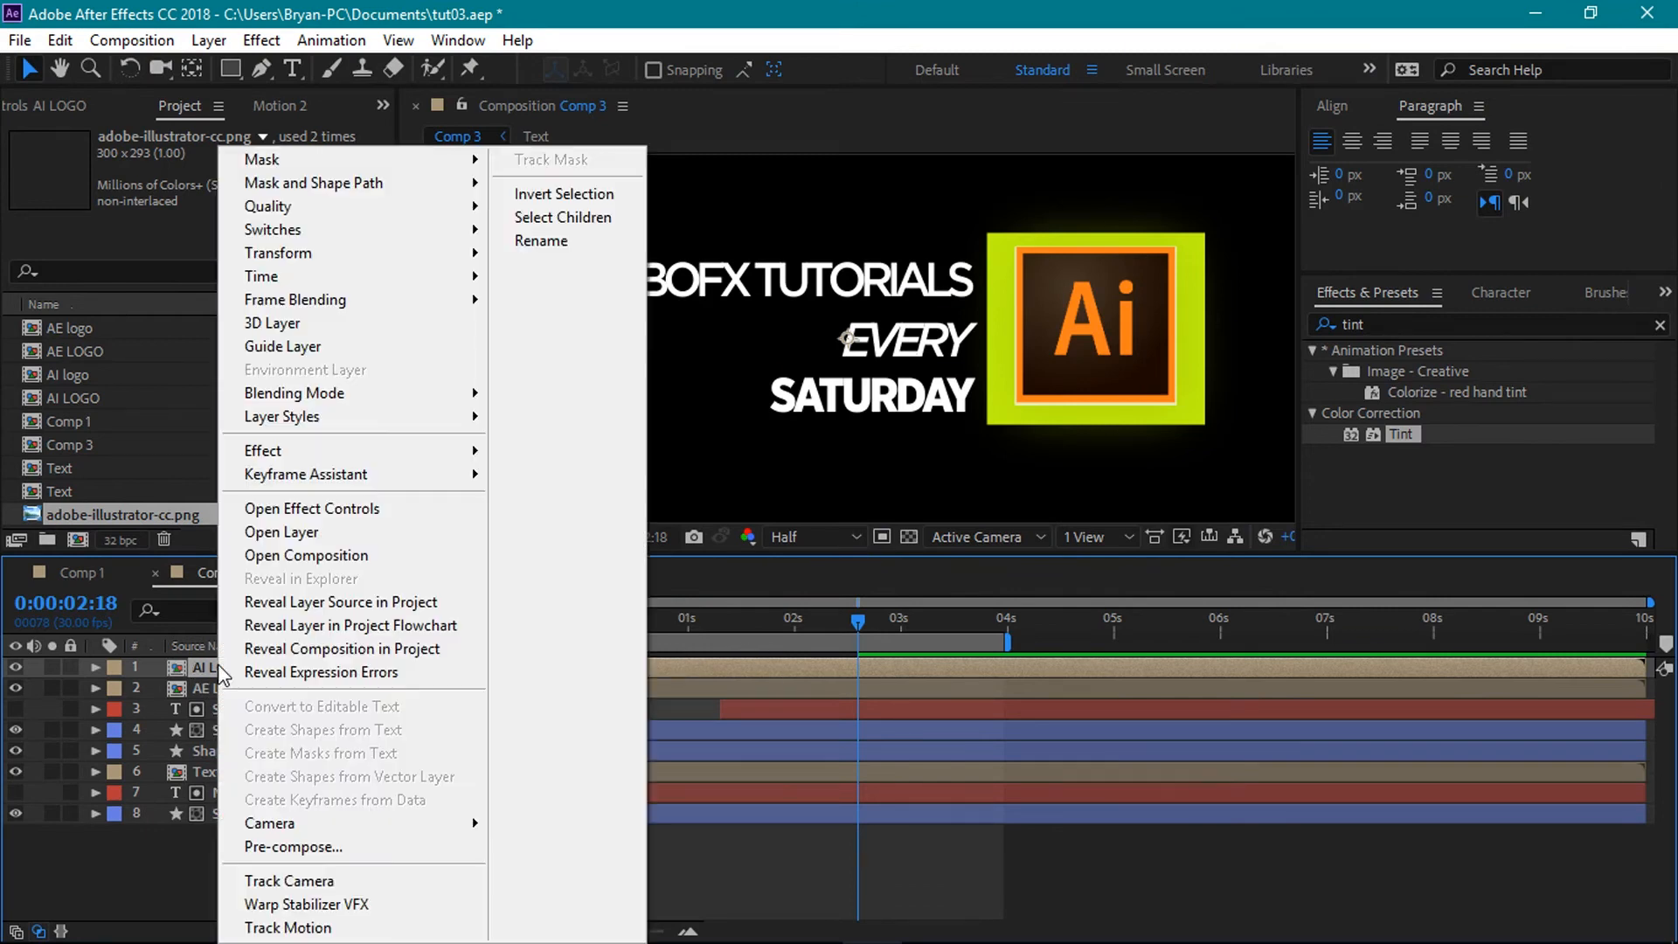
click(215, 668)
click(191, 71)
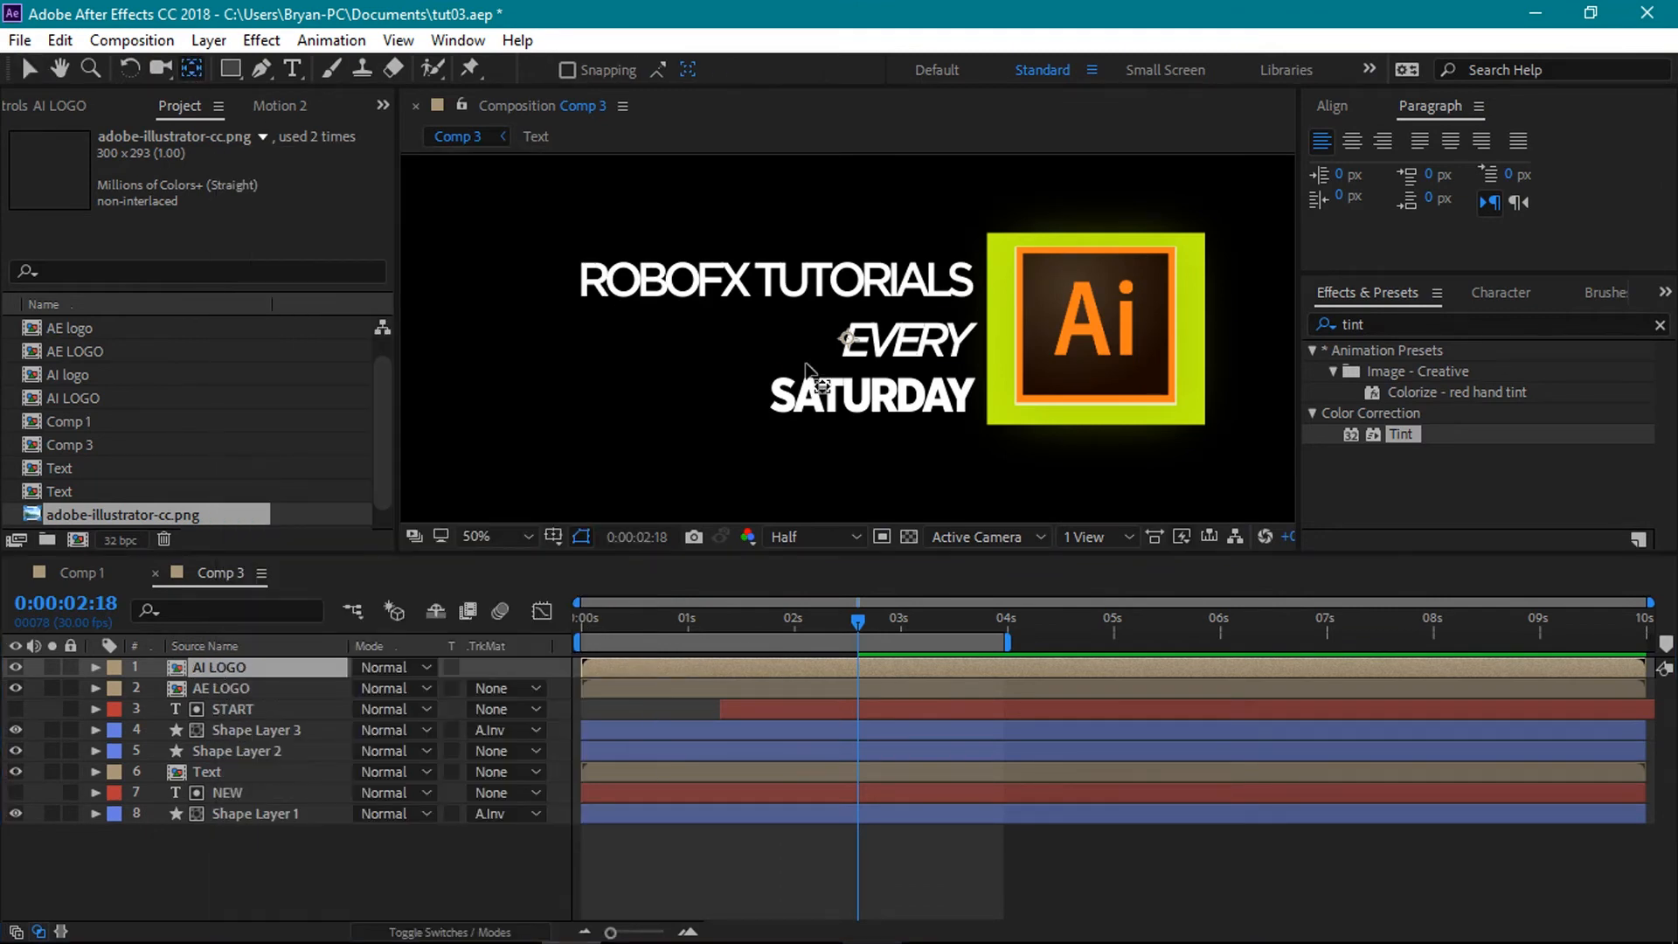
drag(847, 338, 1021, 378)
- Reveal the AE LOGO layer's keyframes and set the time to its first Scale keyframe at 0:00:02:00
drag(857, 619, 784, 616)
click(291, 685)
key(Page_Down)
key(Page_Down)
key(Page_Down)
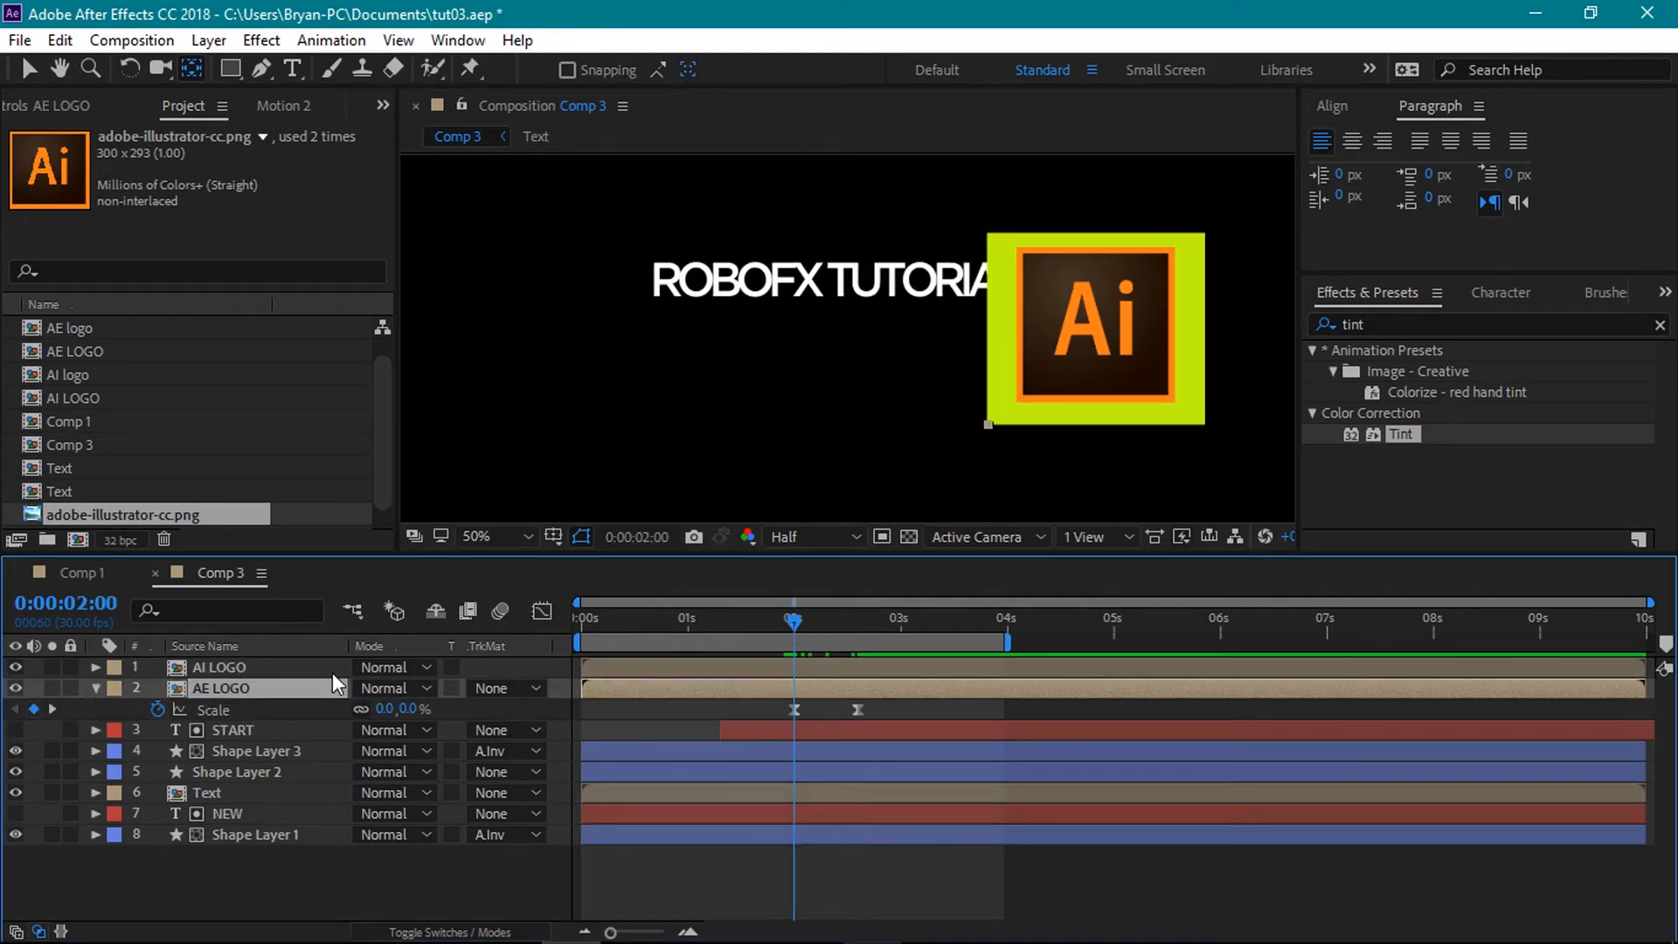
- Add a Scale keyframe of 0% to the AI LOGO layer at 0:00:02:00
click(231, 667)
key(s)
click(158, 688)
click(425, 689)
key(BackSpace)
text(0)
key(Return)
- Keyframe the AI LOGO layer's Scale at 100% at 0:00:02:18
drag(795, 623, 856, 630)
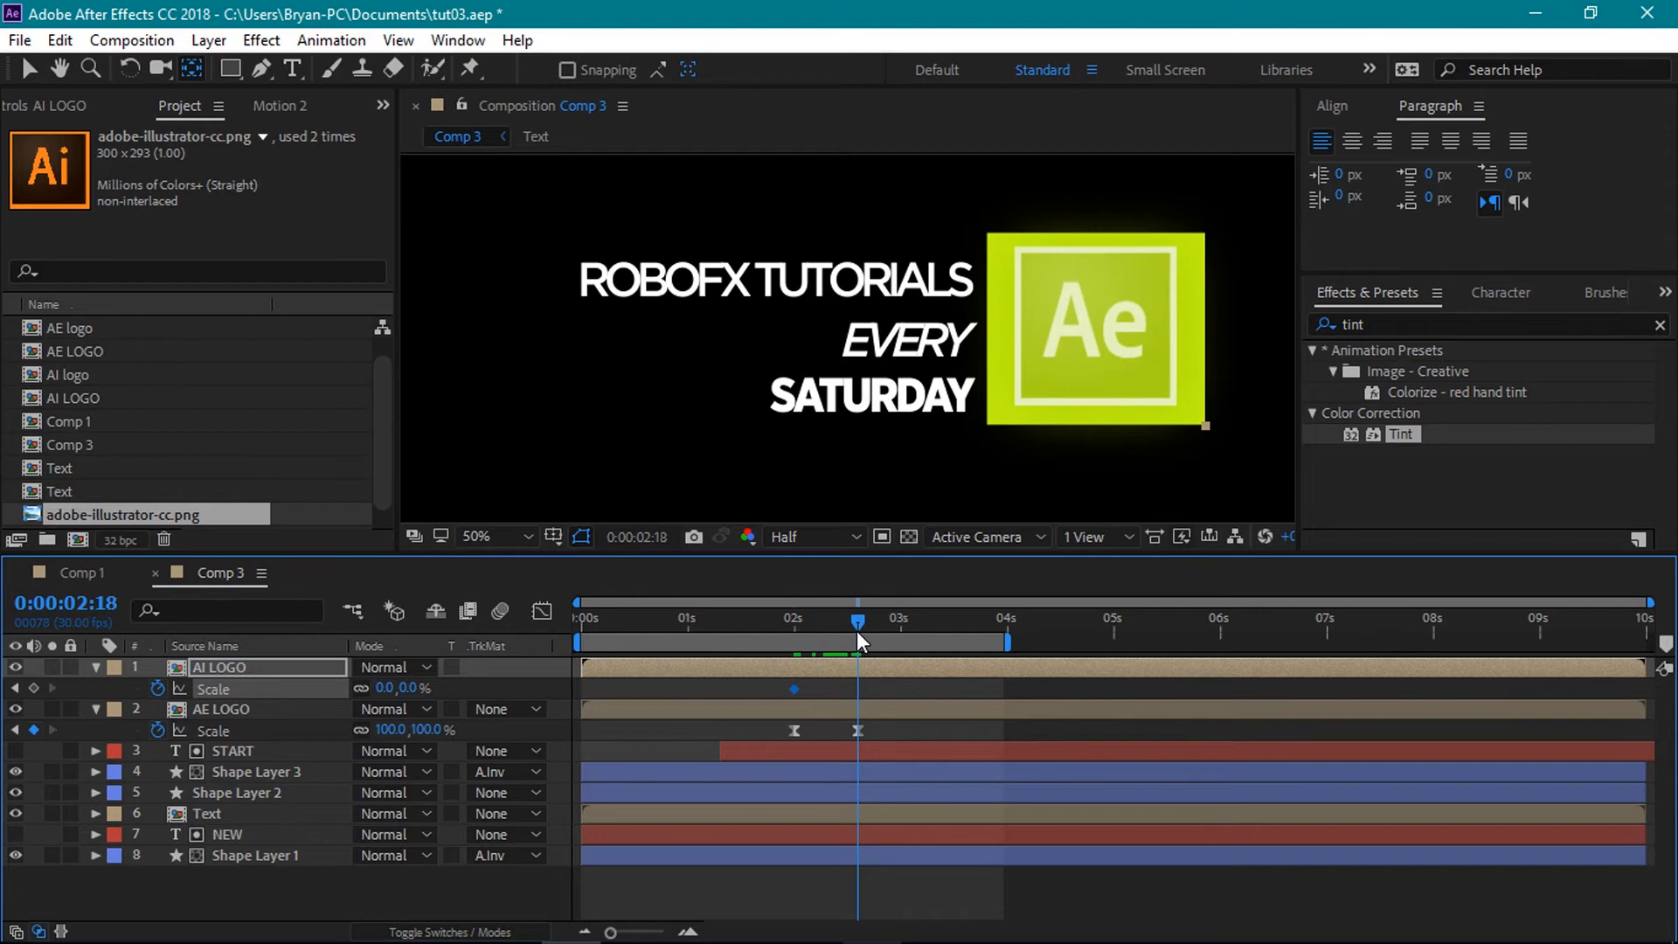
click(411, 690)
text(100)
key(Return)
- Shift the AI LOGO layer's two Scale keyframes to 0:00:03:00 and 0:00:03:18
drag(860, 624, 784, 622)
mouse_move(895, 685)
mouse_down()
mouse_move(764, 715)
mouse_move(904, 694)
mouse_up()
drag(774, 617, 895, 696)
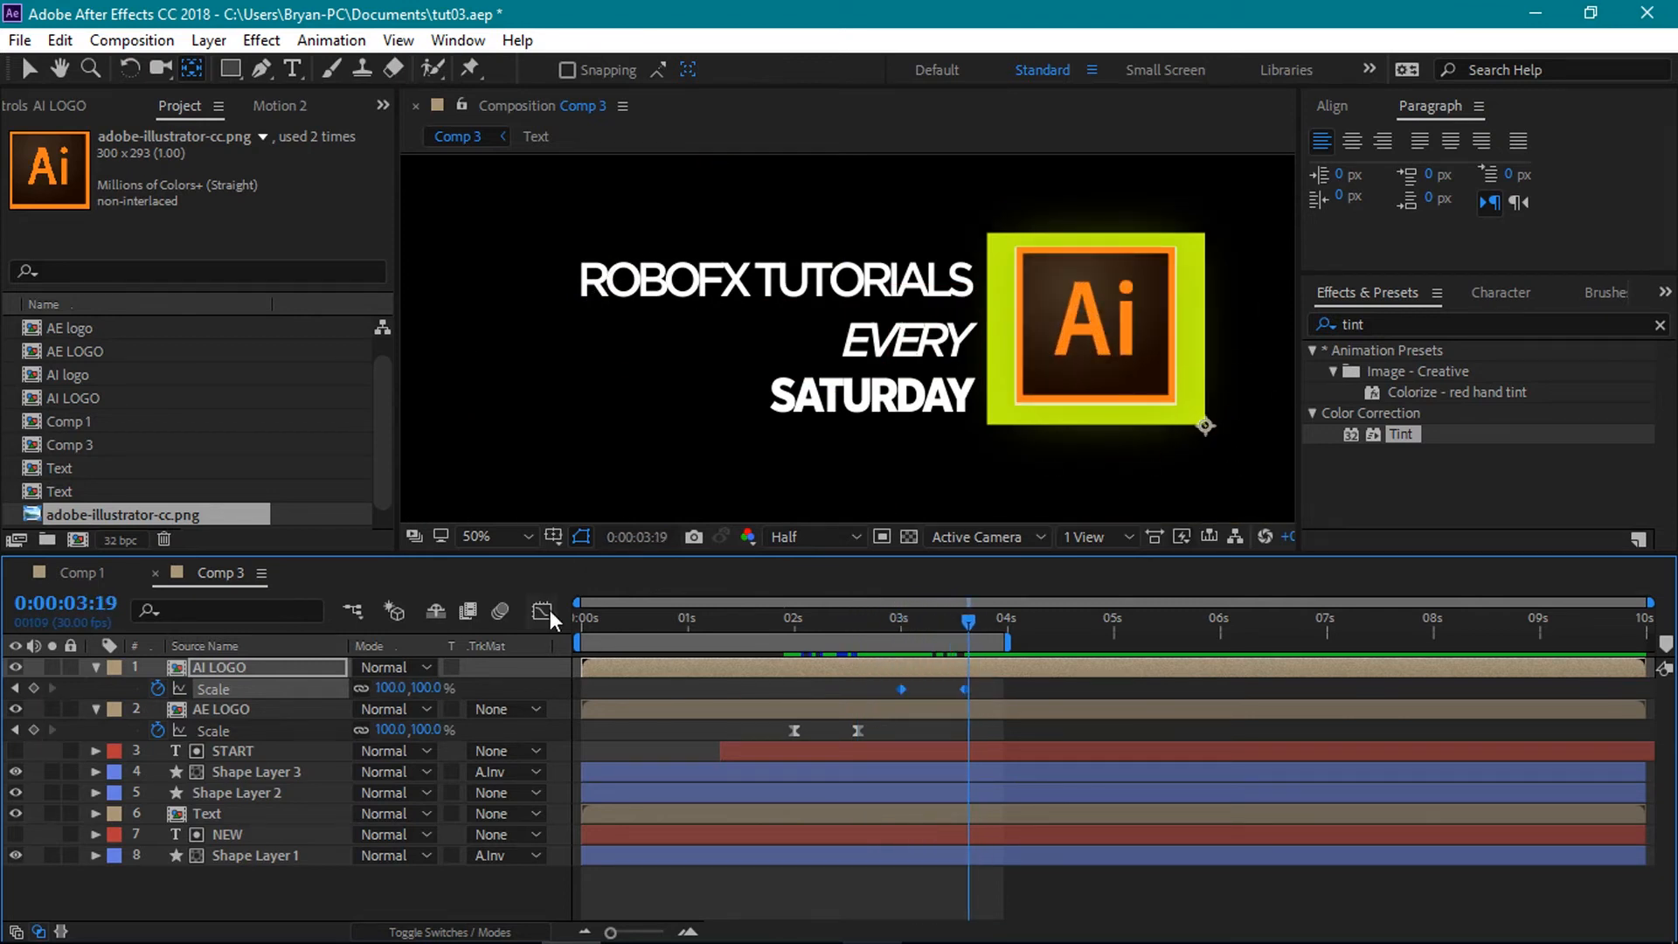
- Apply Easy Ease to AI LOGO's Scale keyframes and shape their speed graph into a sharp central peak
right_click(903, 688)
click(1241, 747)
click(543, 614)
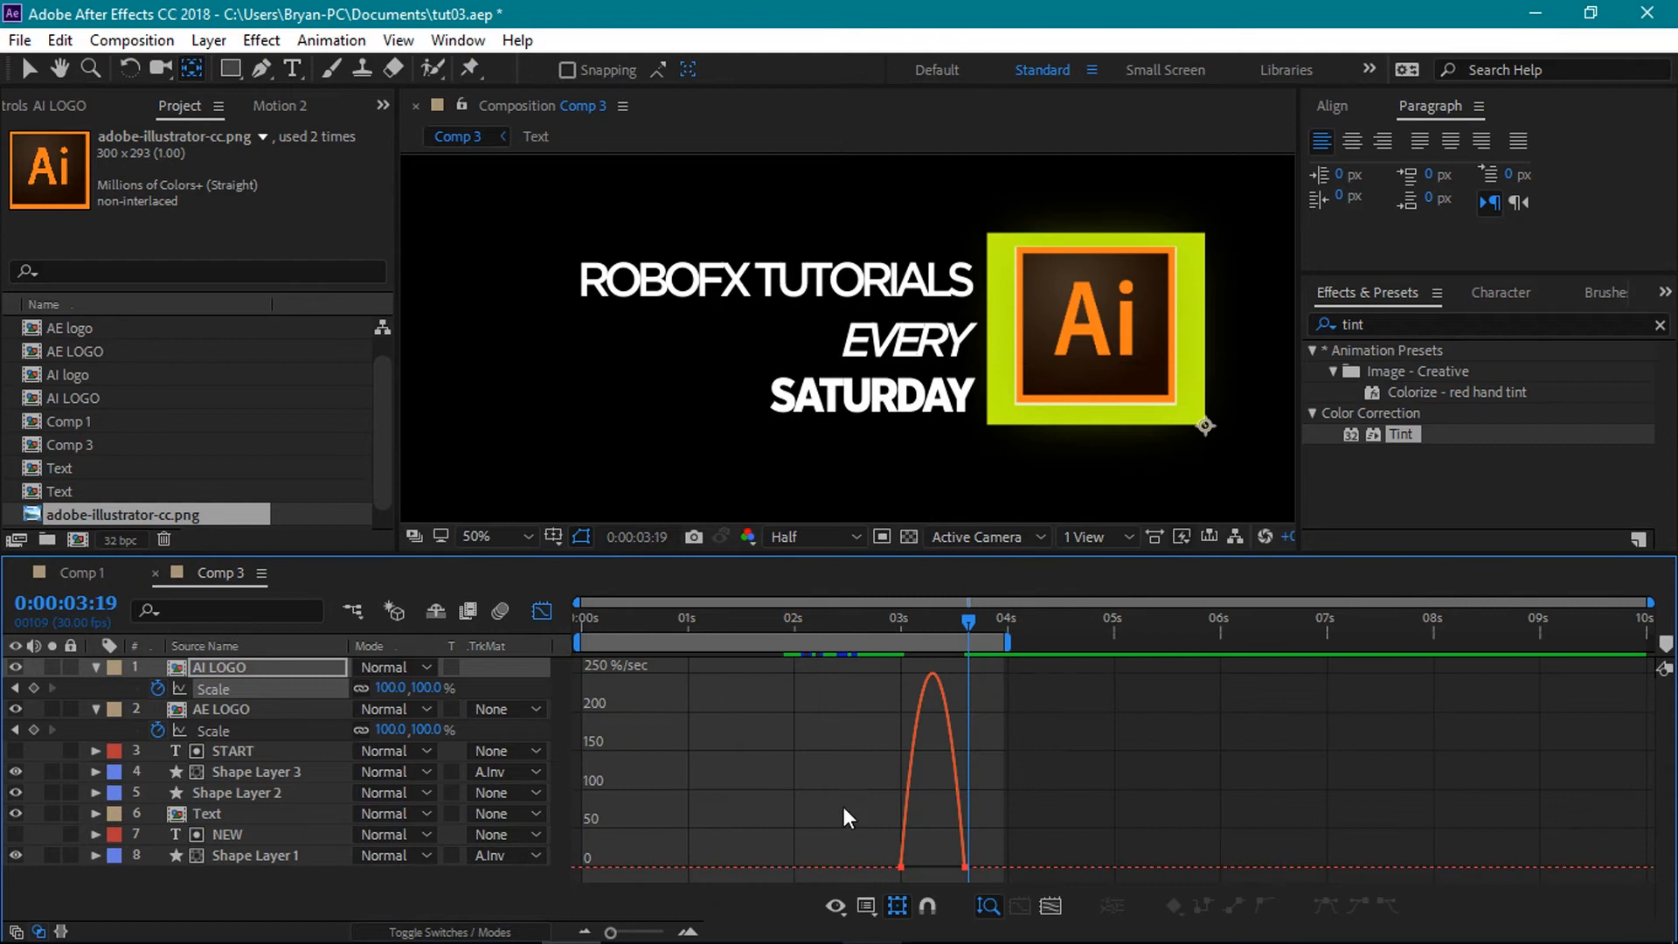
mouse_move(916, 861)
mouse_down()
mouse_move(946, 872)
mouse_move(922, 864)
mouse_up()
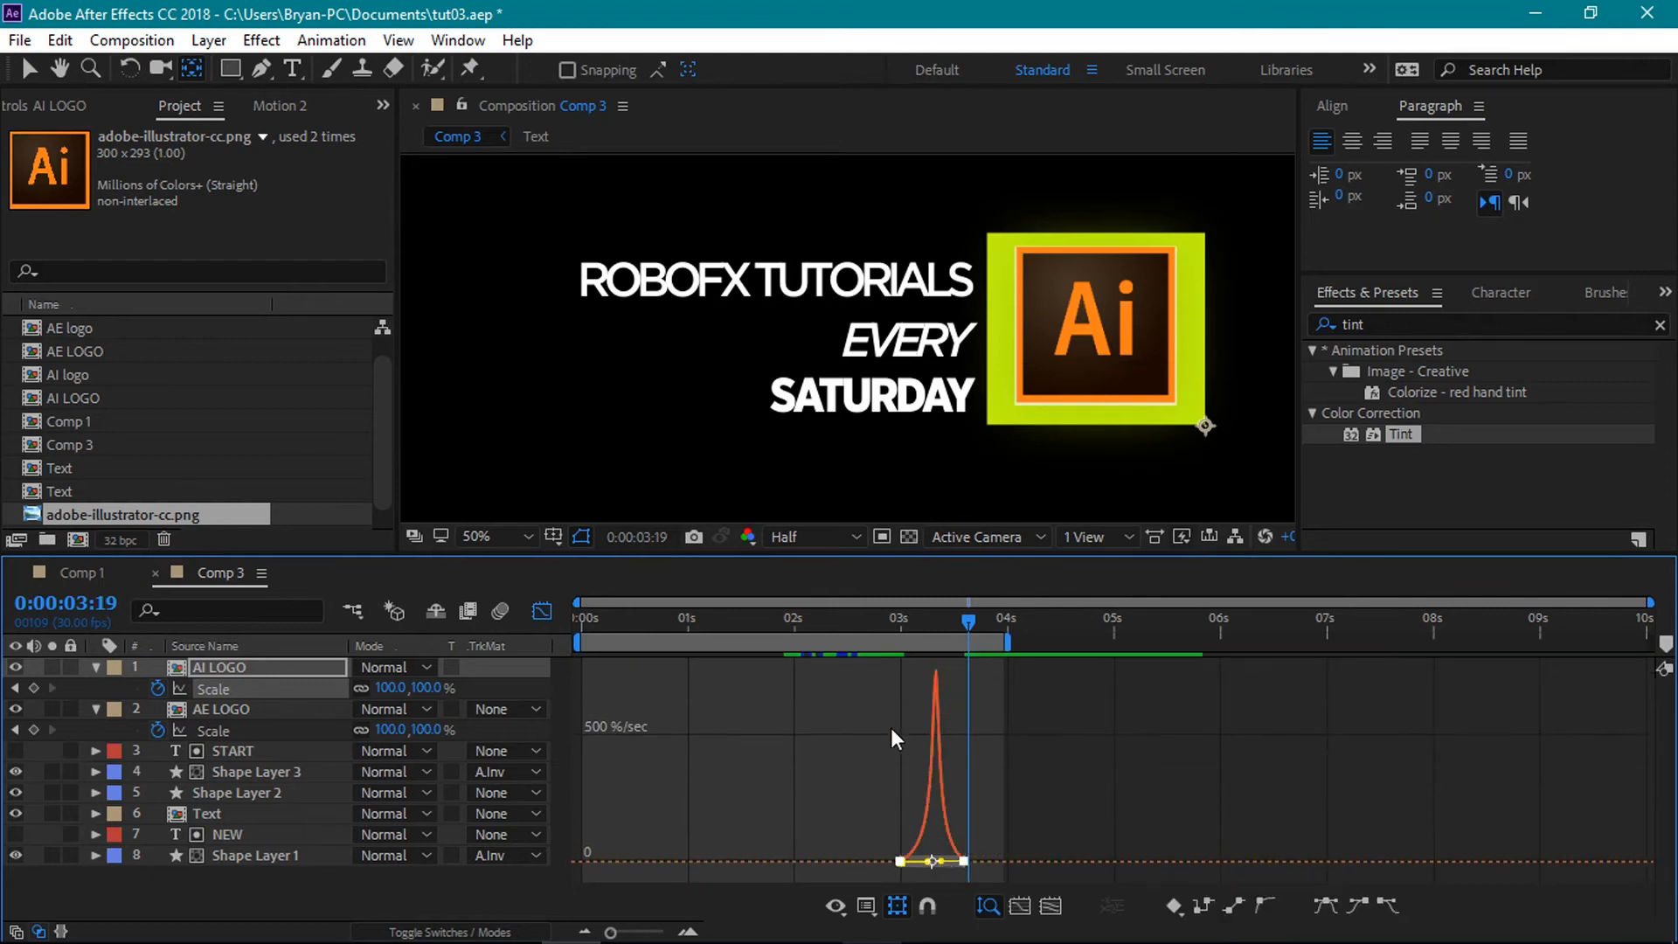
click(542, 612)
mouse_move(972, 626)
mouse_down()
mouse_move(933, 630)
mouse_move(972, 638)
mouse_up()
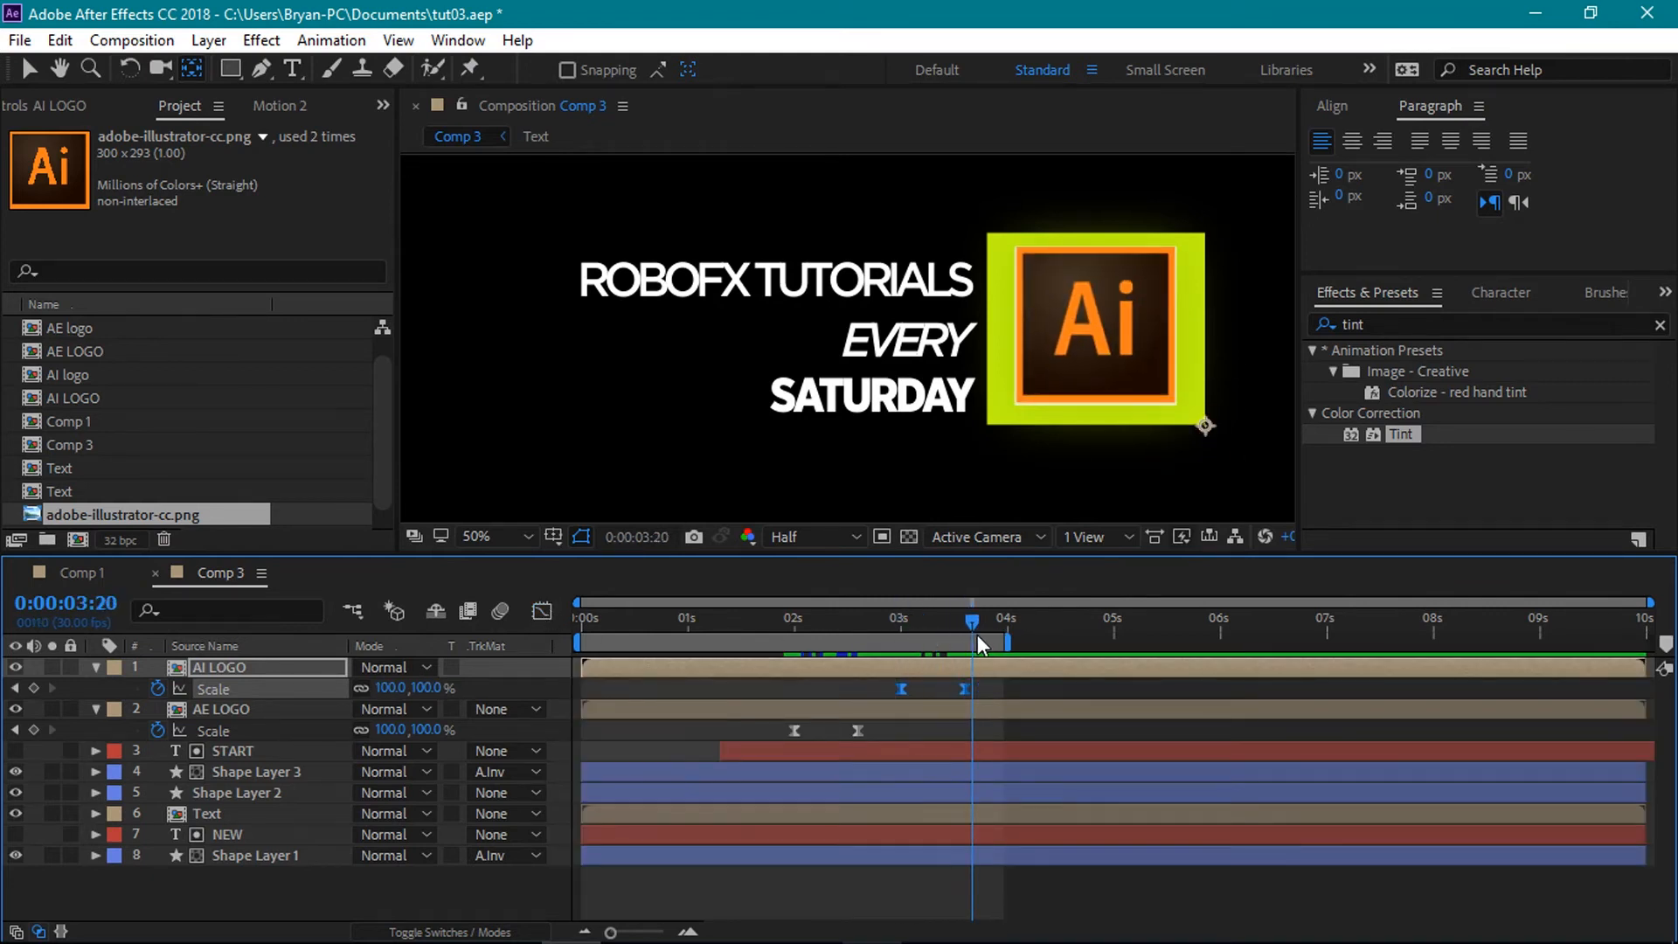
- Copy the Drop Shadow effect from the AE LOGO layer and paste it onto the AI LOGO layer
click(232, 710)
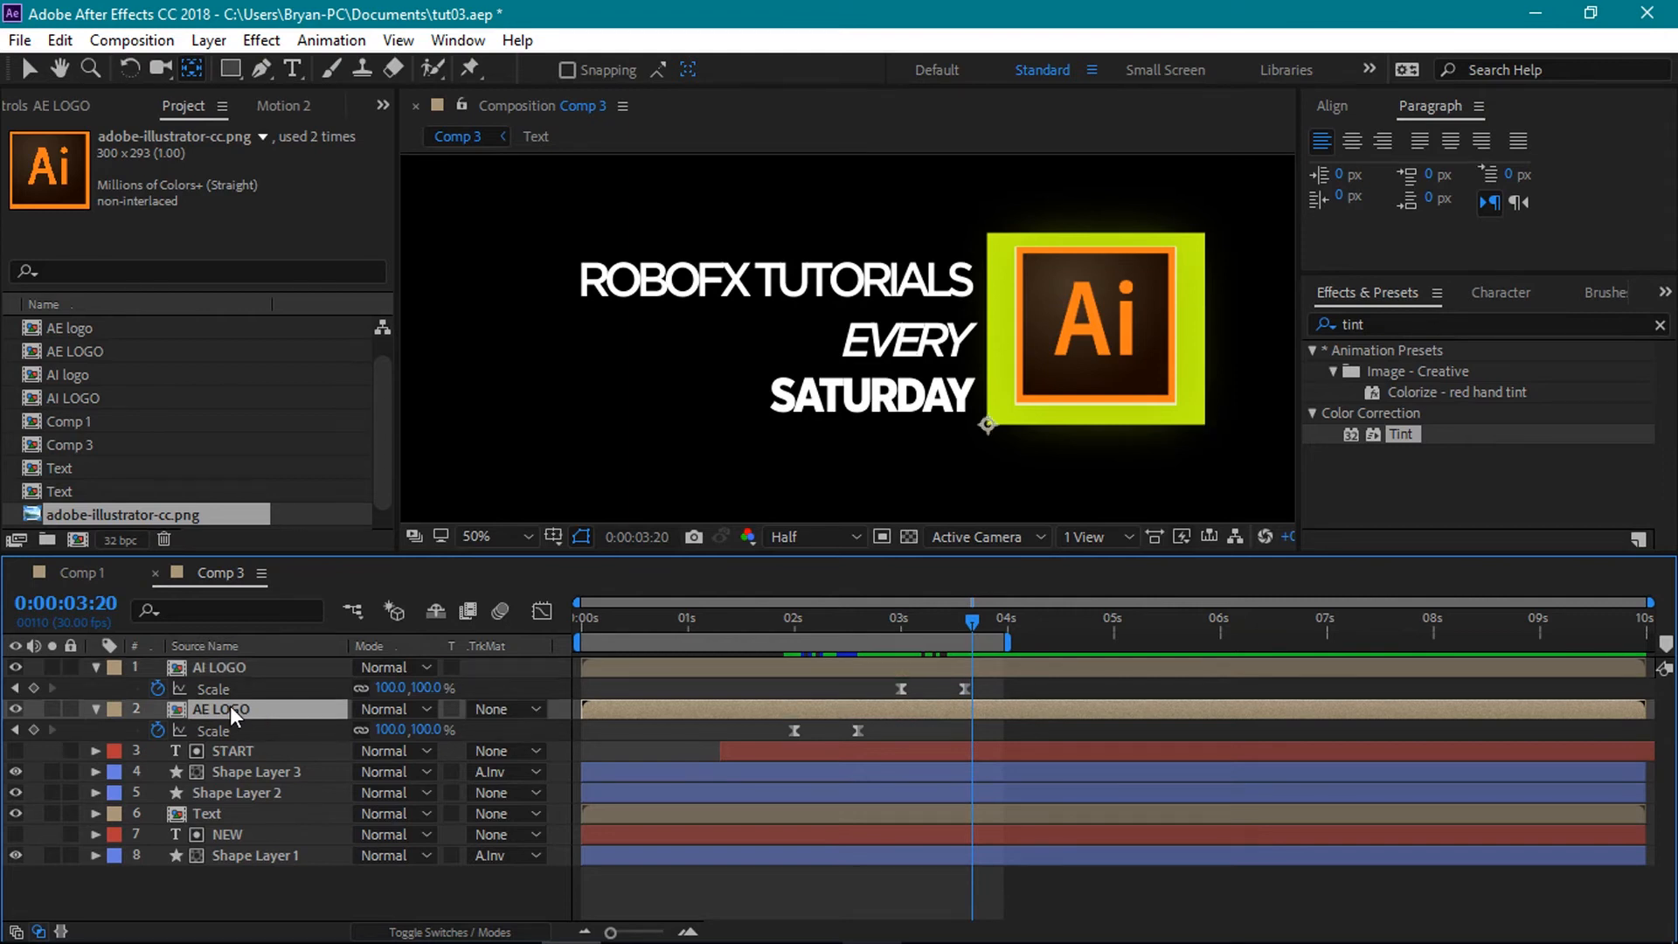
click(383, 105)
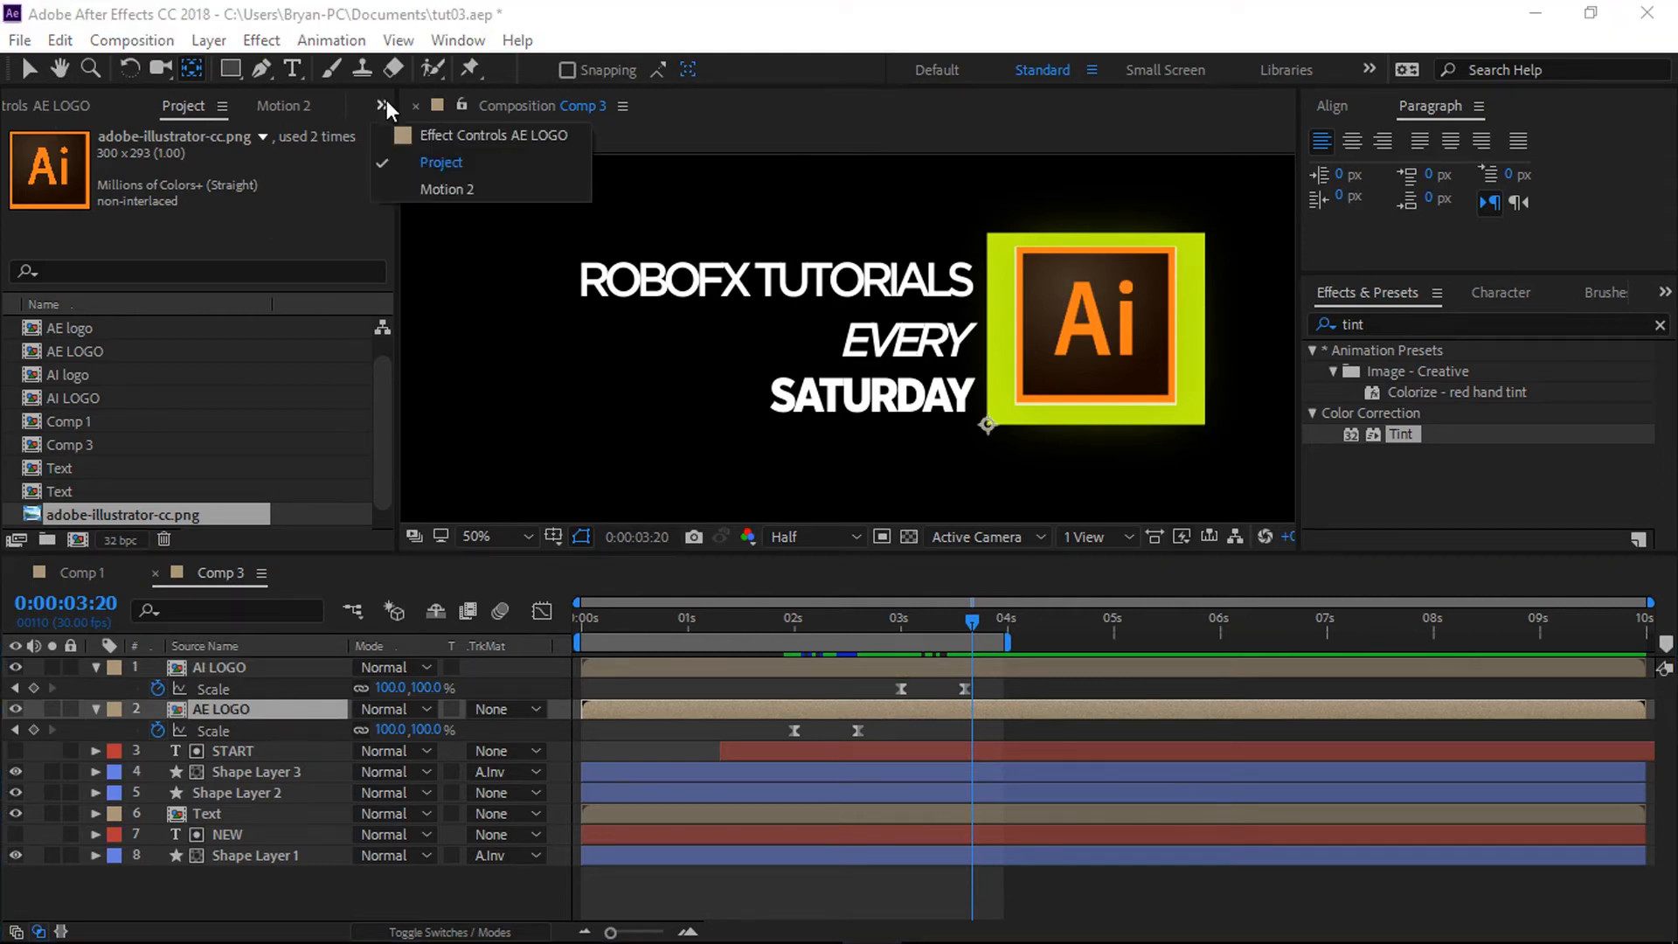
click(406, 135)
click(98, 156)
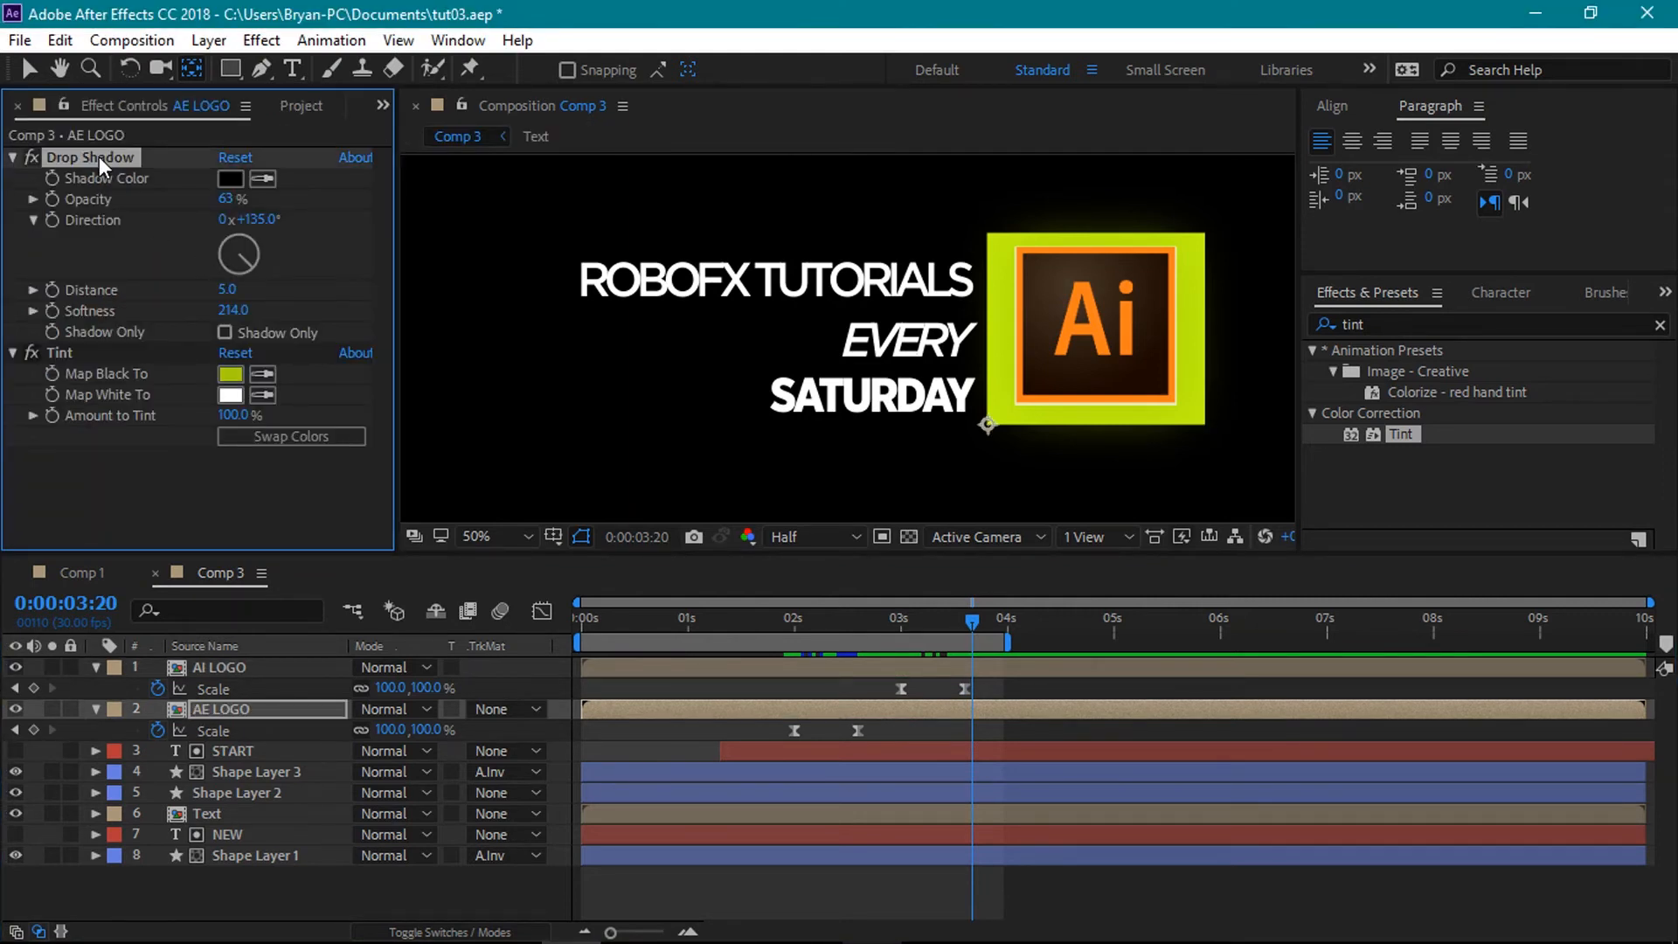
key(ctrl+c)
click(210, 667)
click(60, 40)
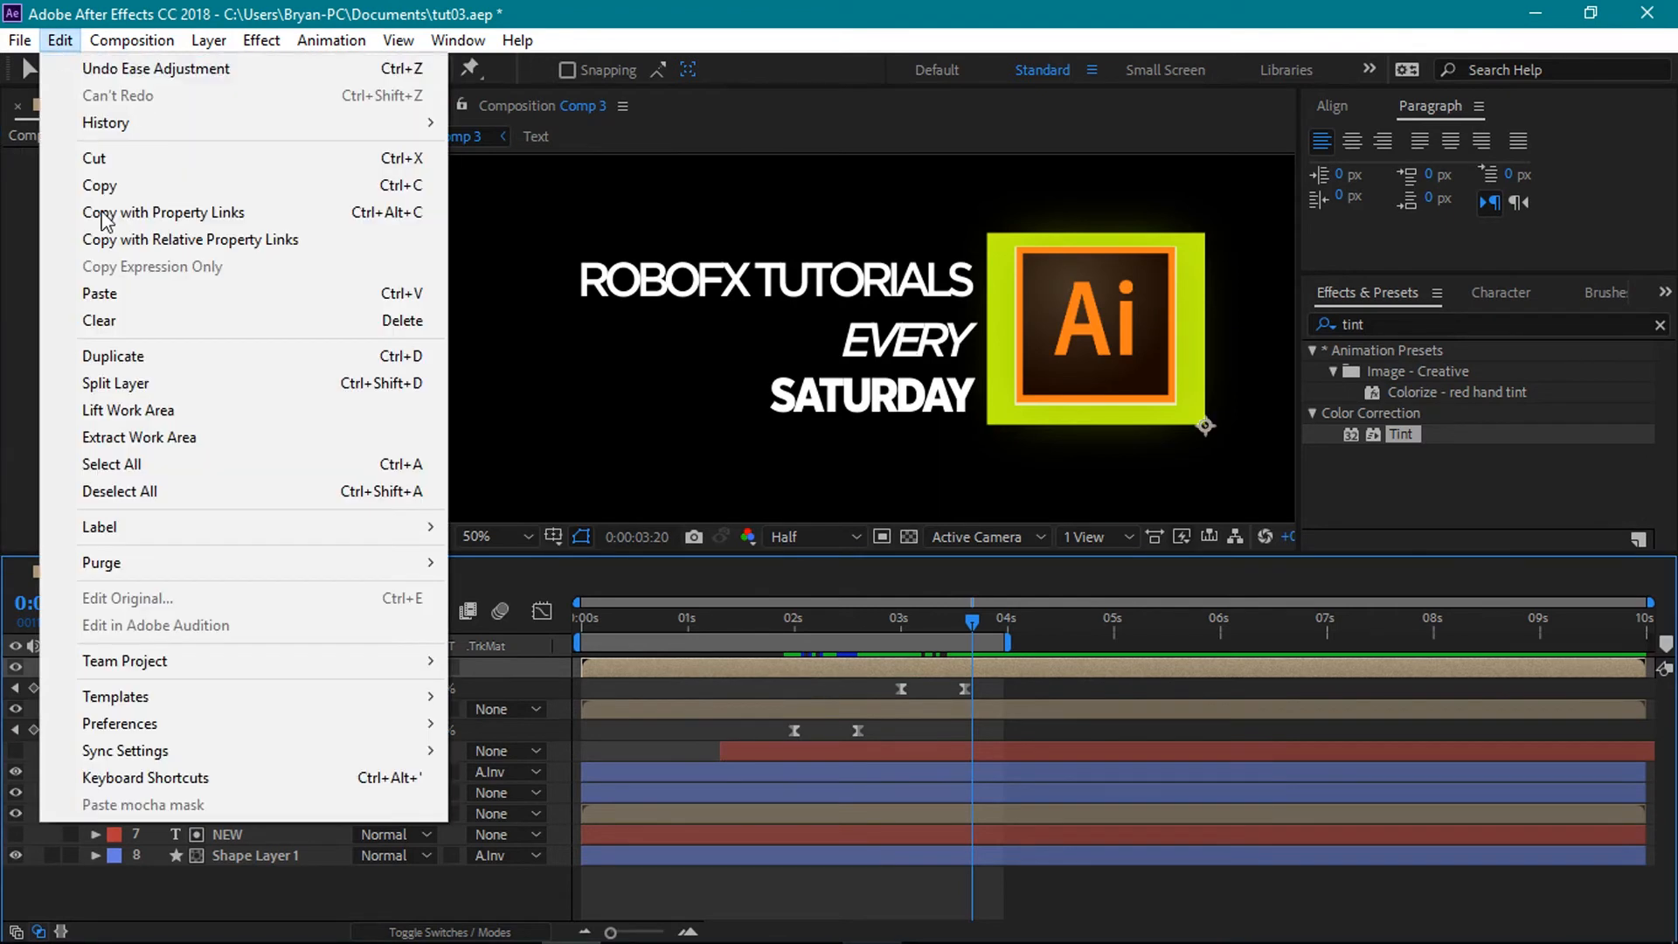
click(117, 296)
click(222, 666)
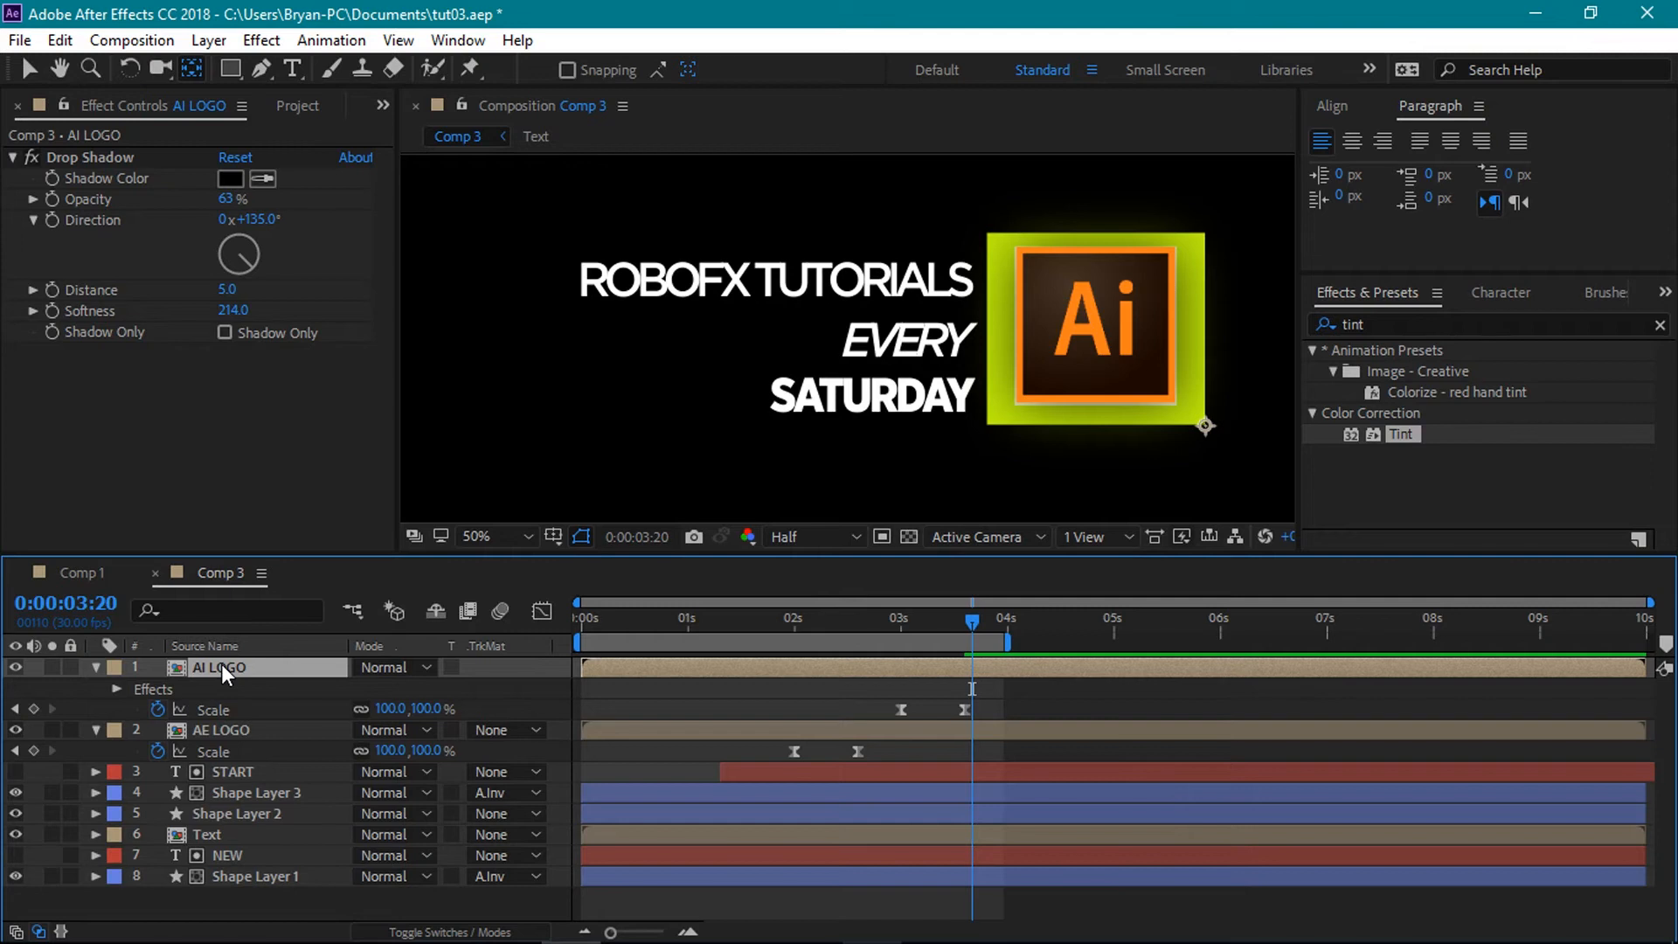
- Apply Tint to AI LOGO, sampling the square's green for Map White To and the text's white for Map Black To
drag(1406, 436, 234, 669)
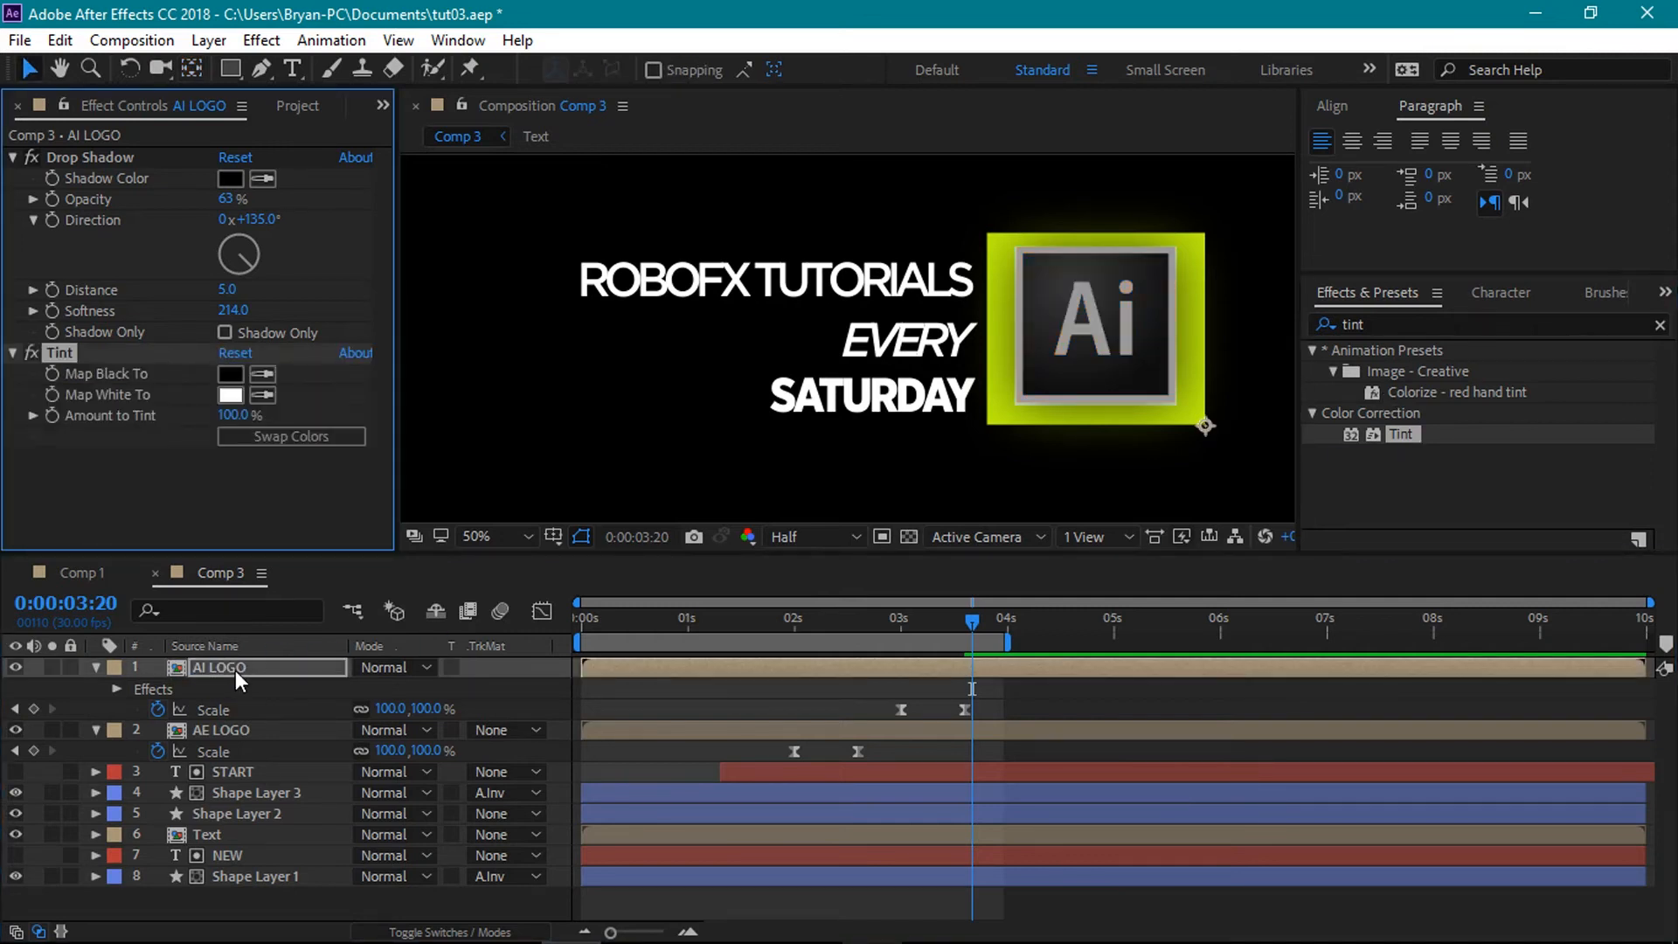
click(260, 395)
click(1182, 413)
click(262, 374)
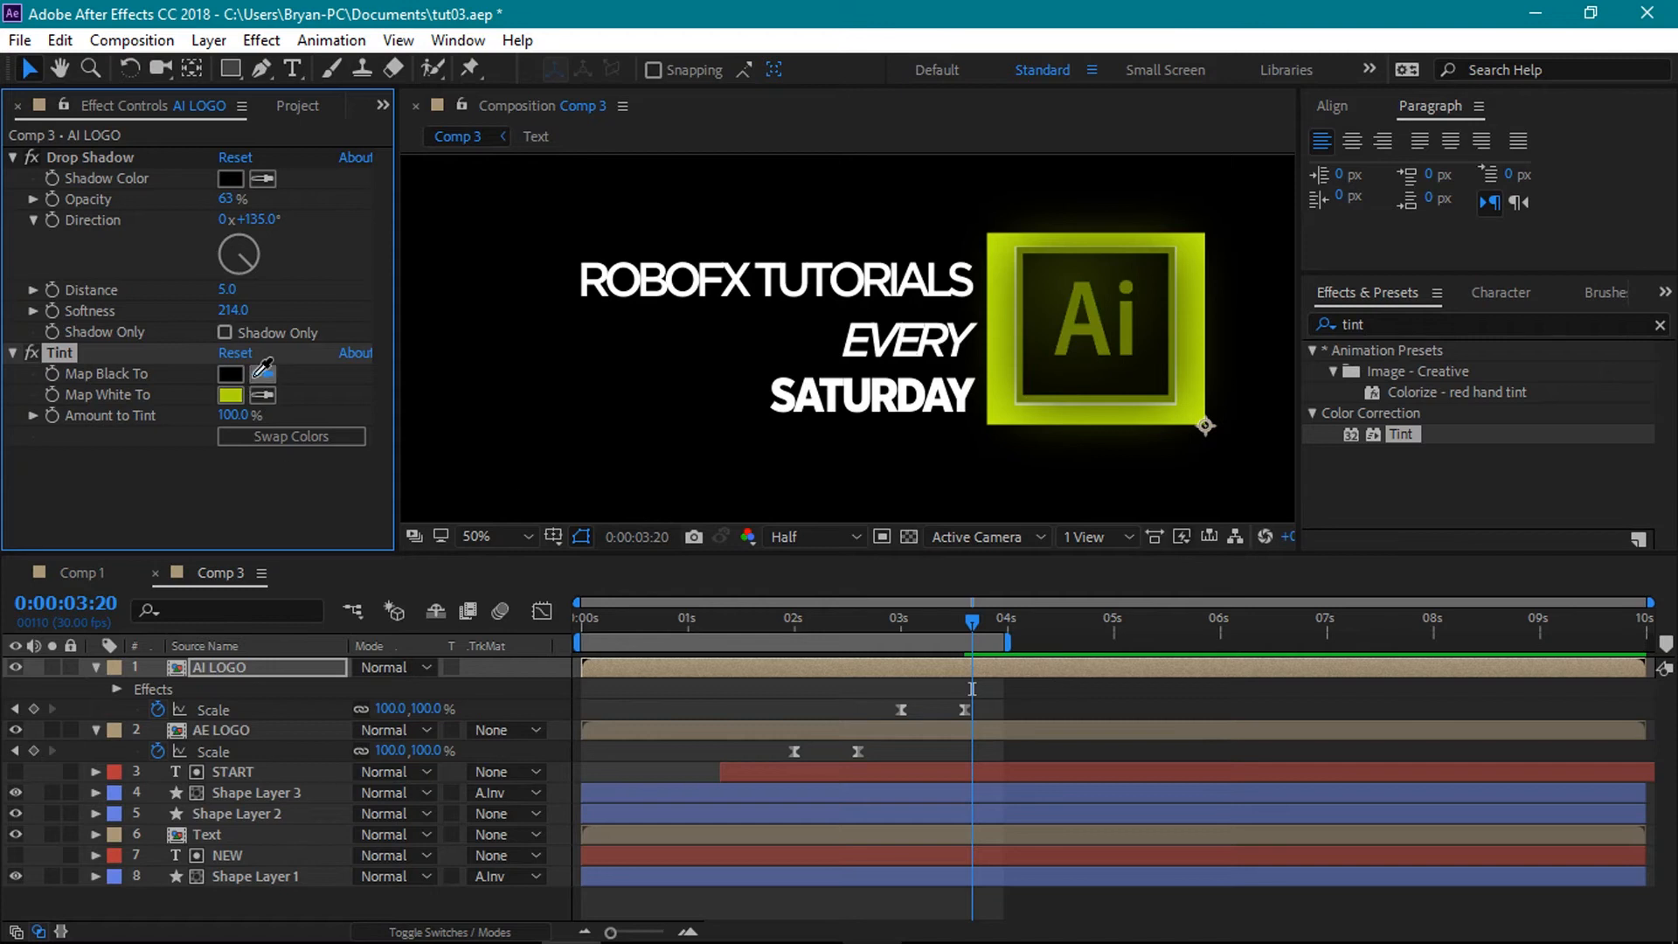
click(963, 281)
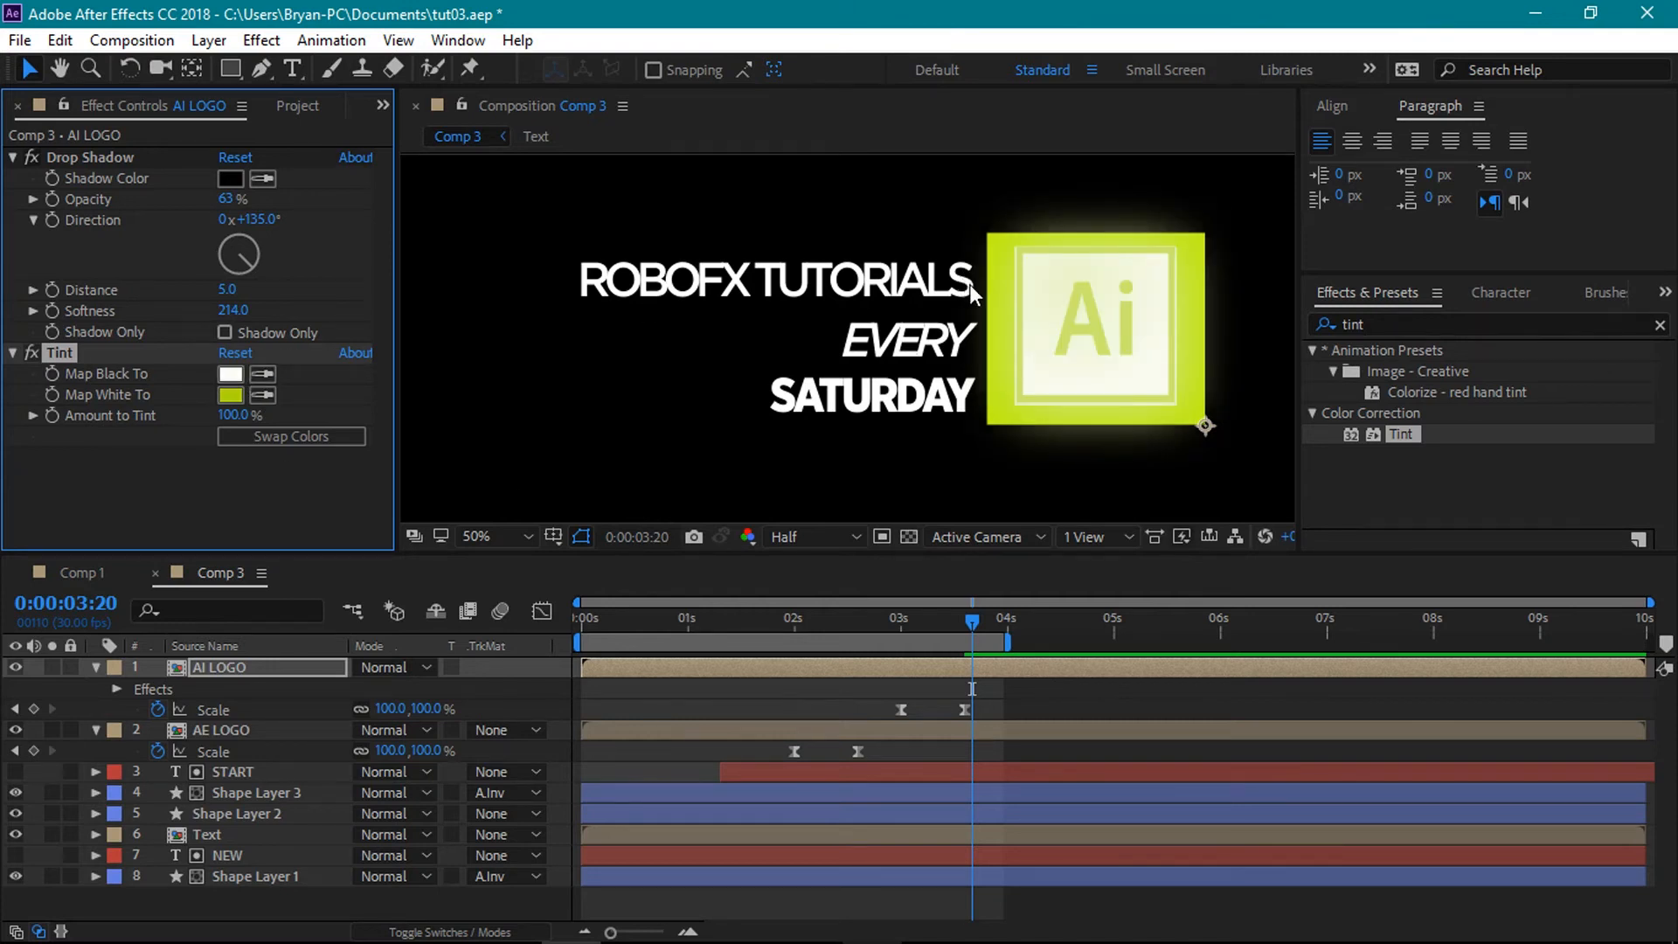
- Place AI LOGO's Tint above its Drop Shadow and set Map White To to 383838
drag(61, 353, 64, 157)
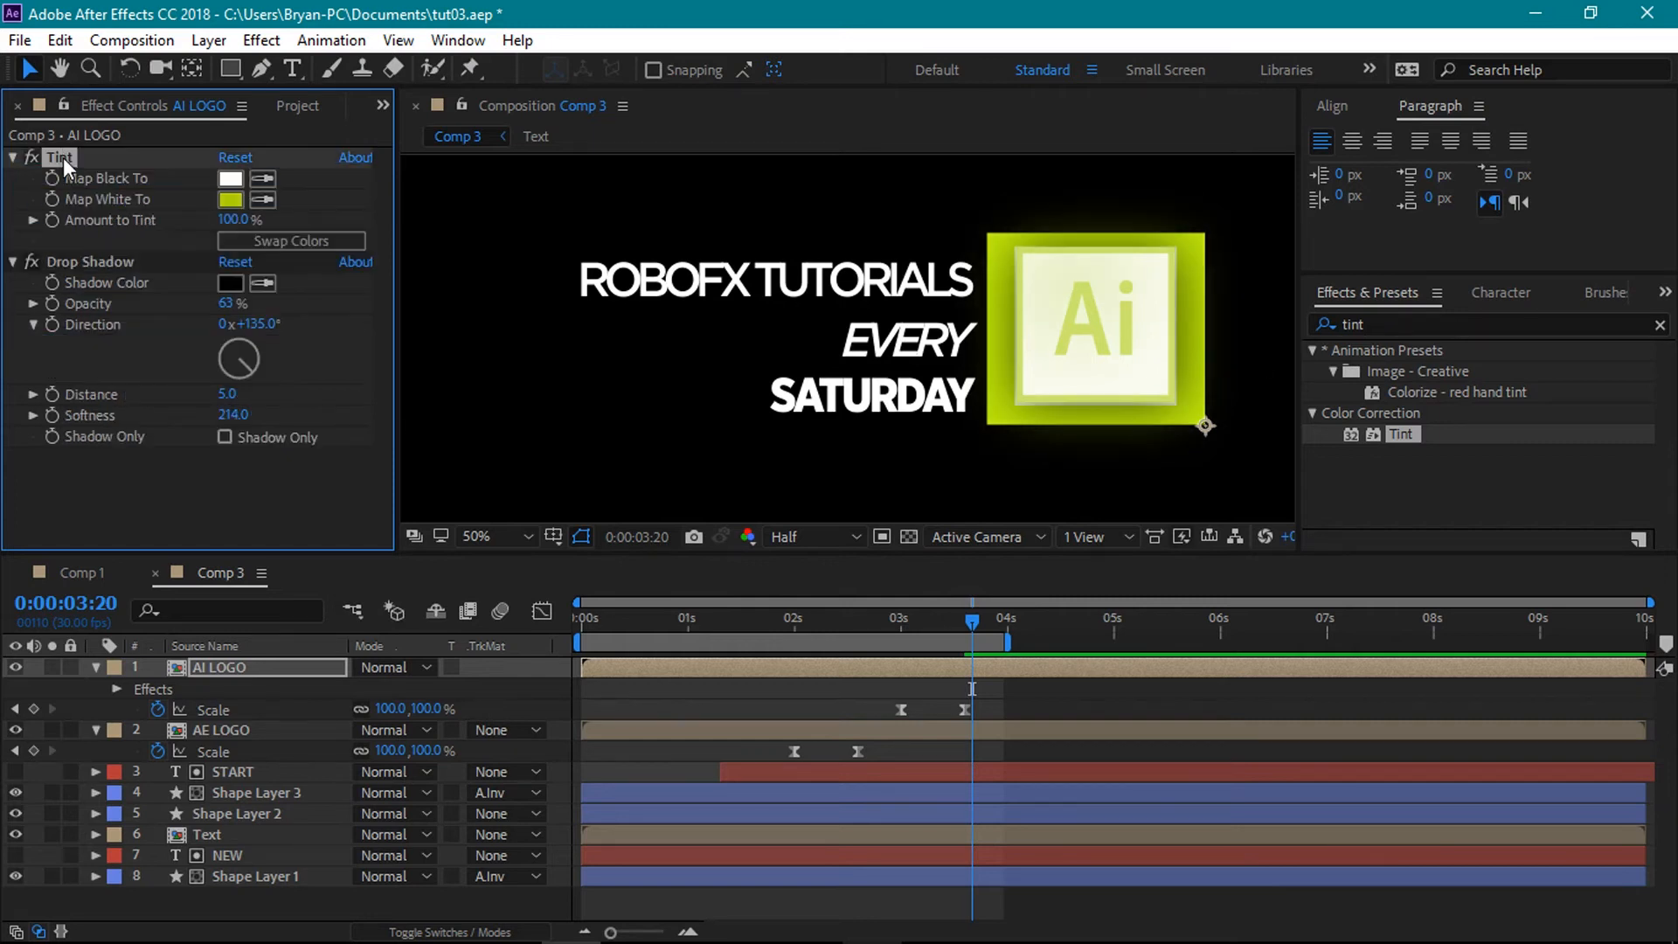
mouse_move(973, 622)
mouse_down()
mouse_move(864, 612)
mouse_move(965, 622)
mouse_up()
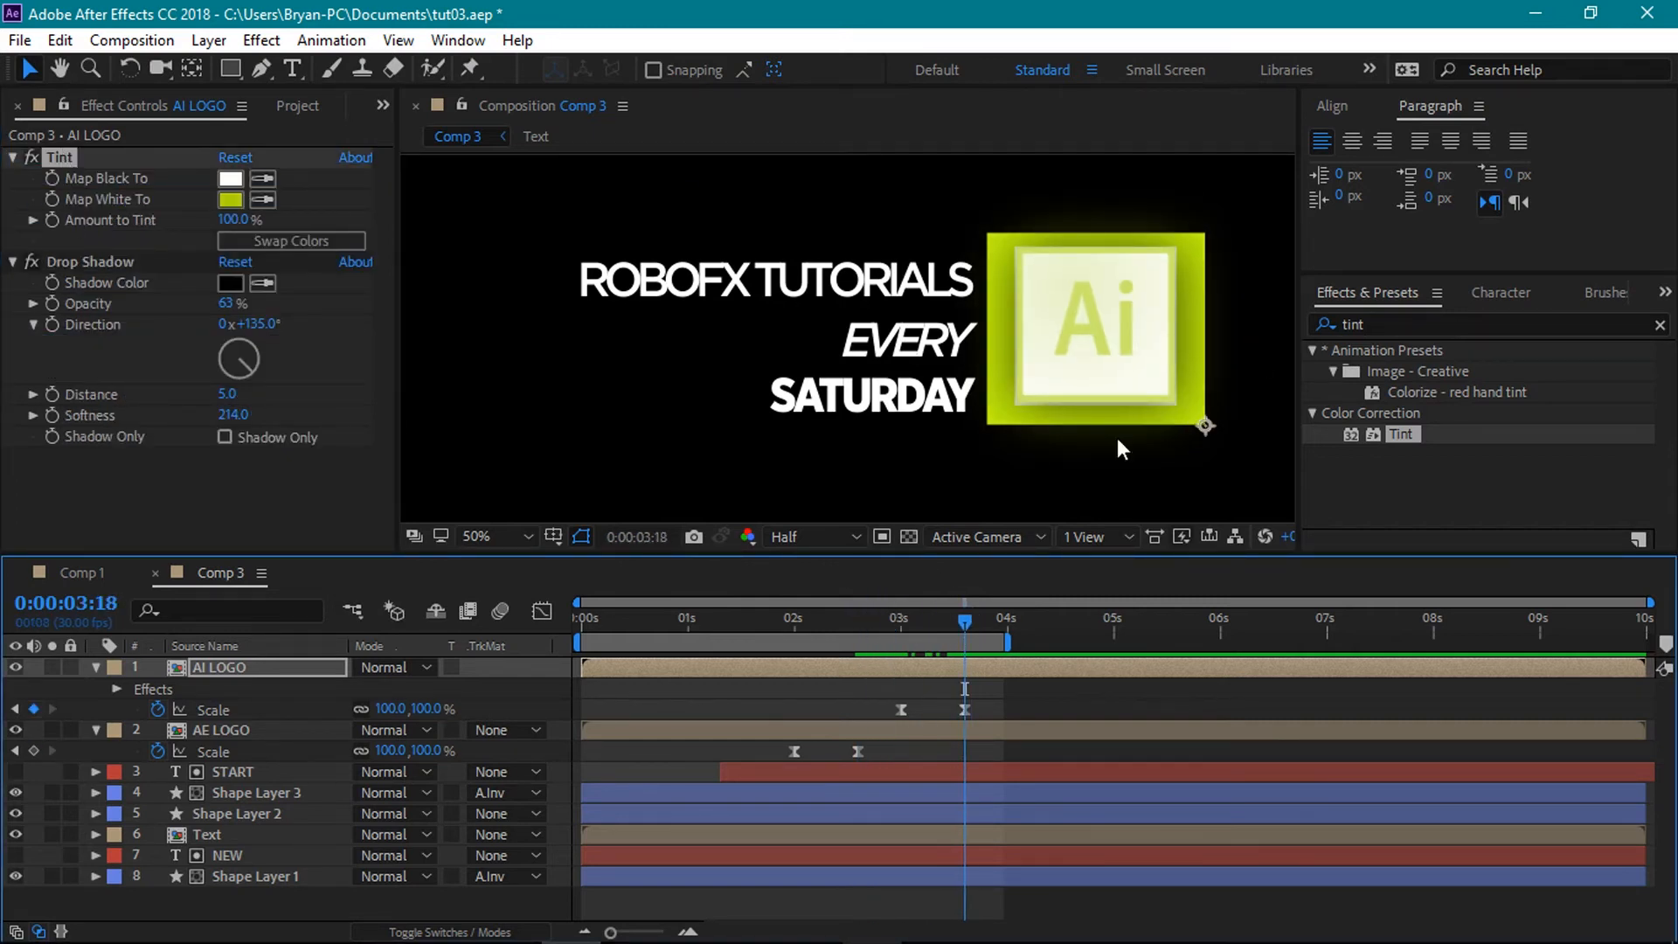
click(230, 199)
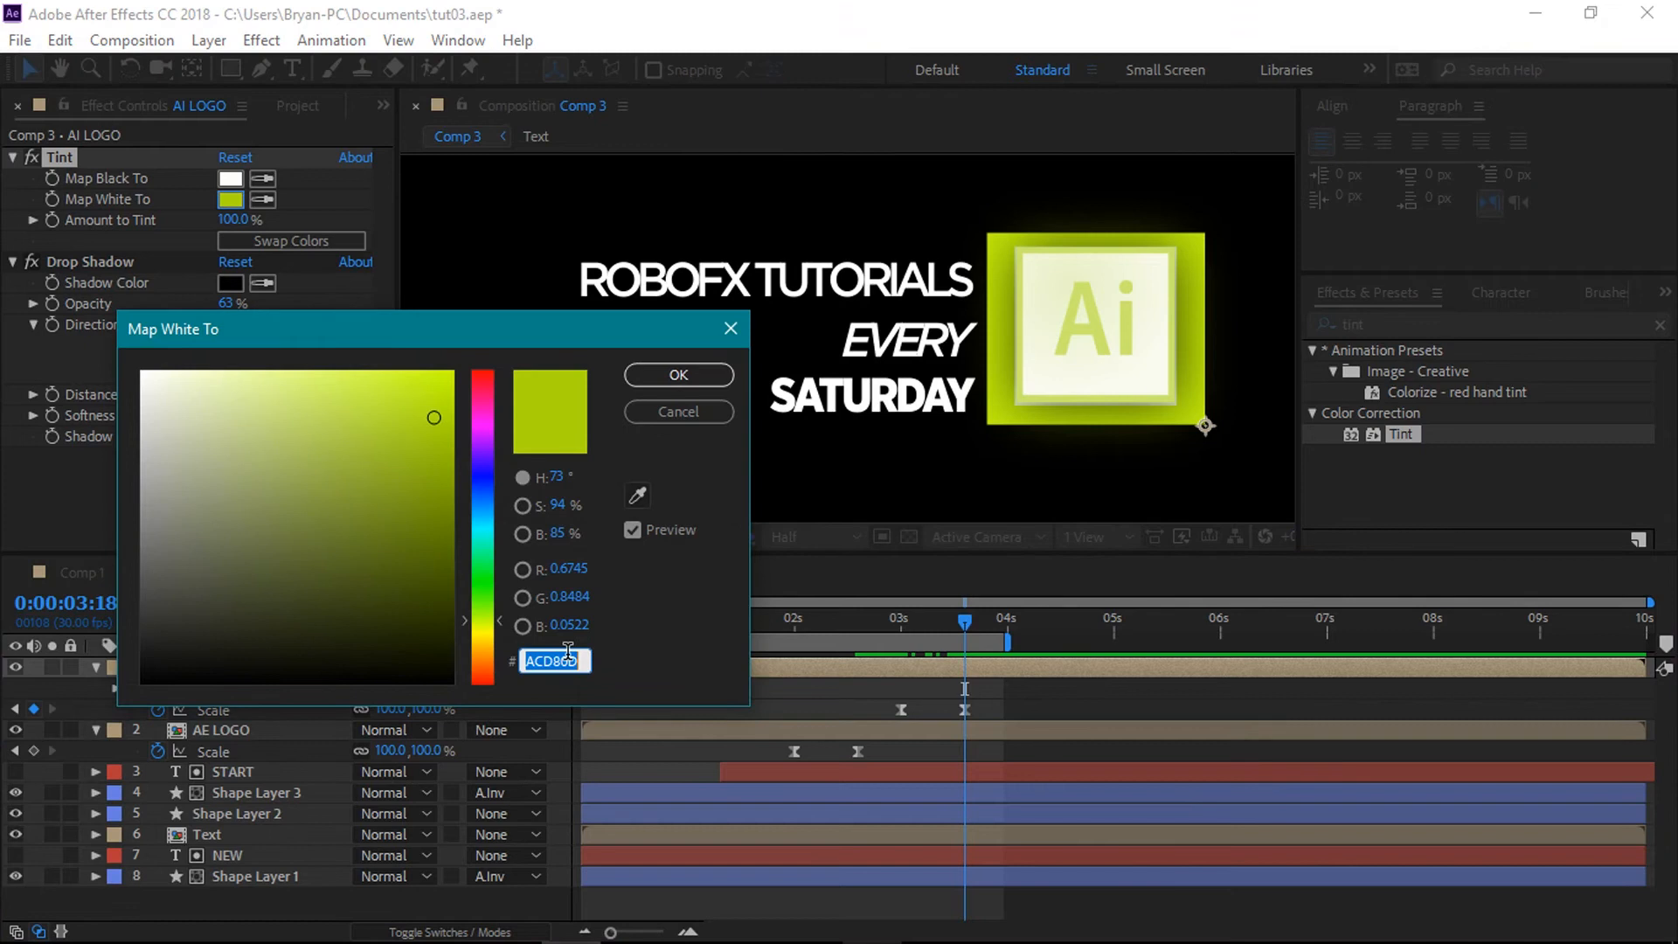
text(383838)
click(658, 381)
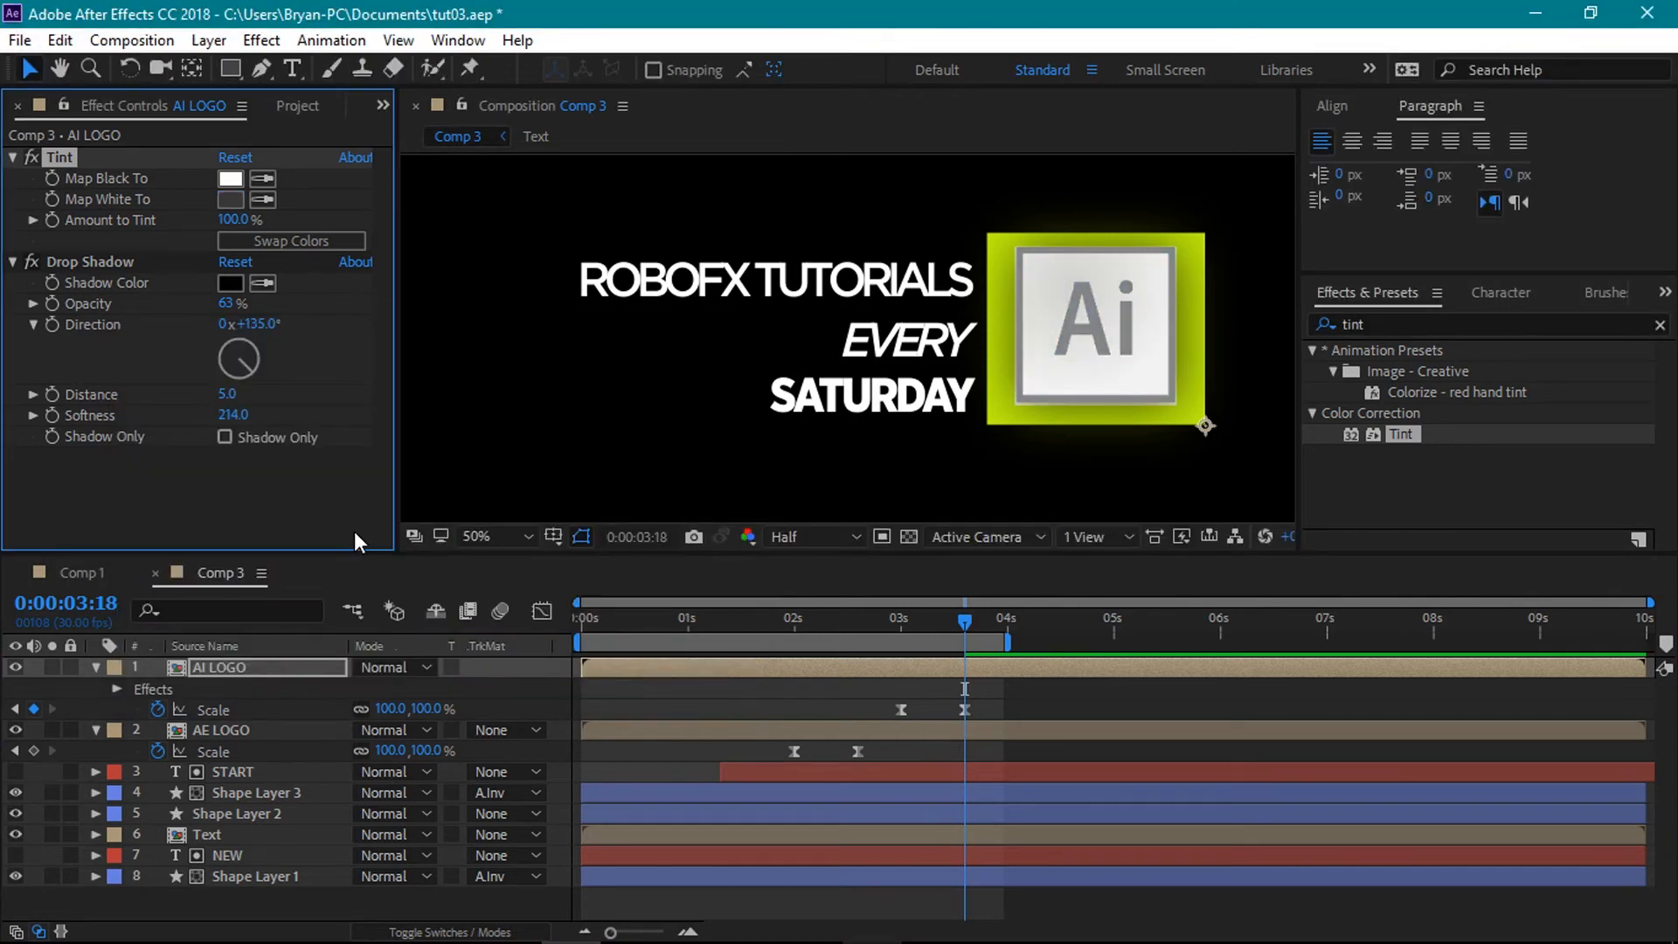
- Set AE LOGO's Tint to map black to white and white to the square's green, placed above its Drop Shadow
drag(962, 614, 906, 617)
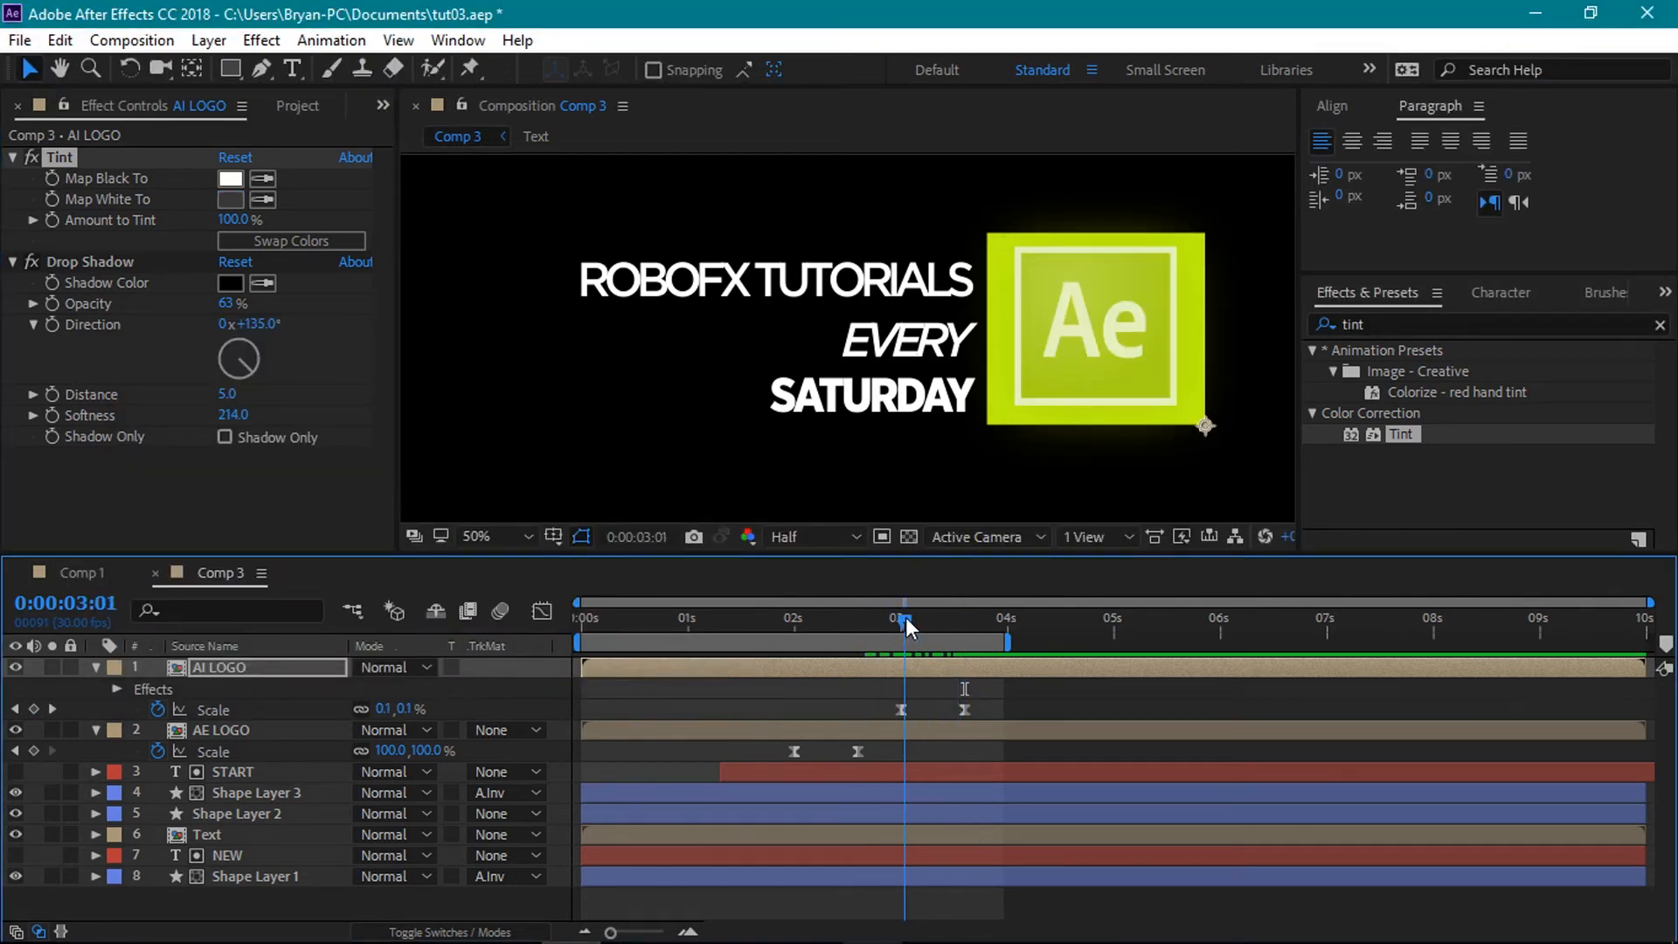
click(236, 731)
click(263, 396)
click(1000, 350)
click(233, 375)
drag(285, 450, 209, 153)
click(678, 374)
- Set the time to 0:00:03:25 and collapse the AE LOGO and AI LOGO layers
drag(874, 617, 989, 627)
click(96, 731)
click(97, 667)
click(490, 865)
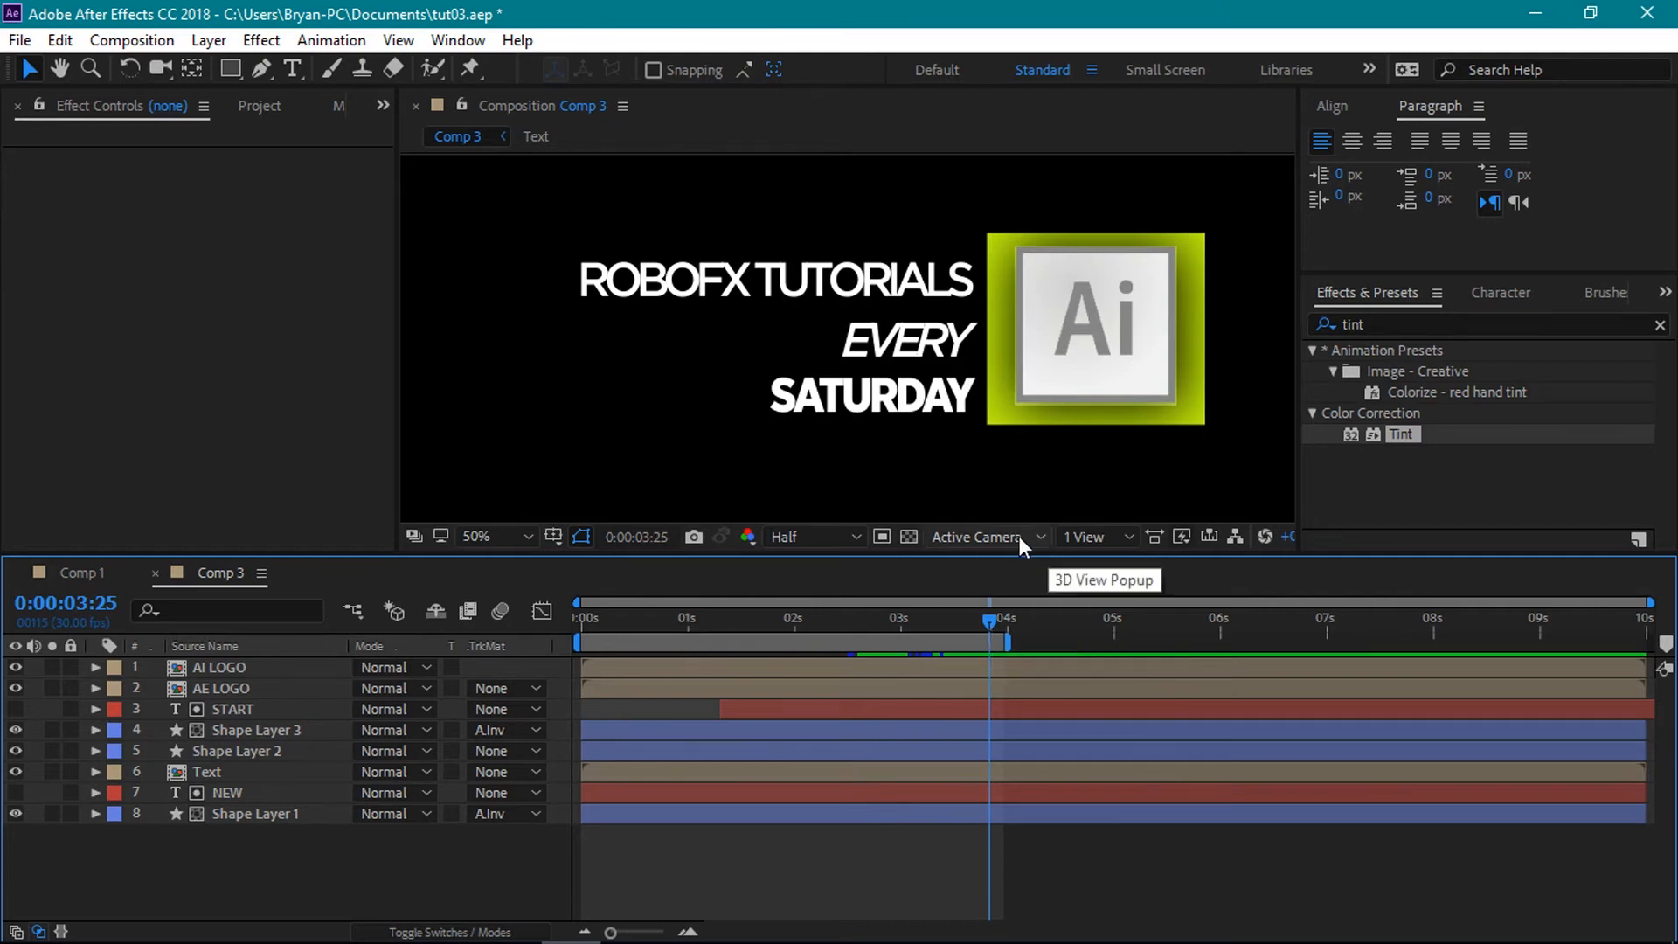
- Darken the AI LOGO Tint's Map White To colour to near-black 020202
click(254, 690)
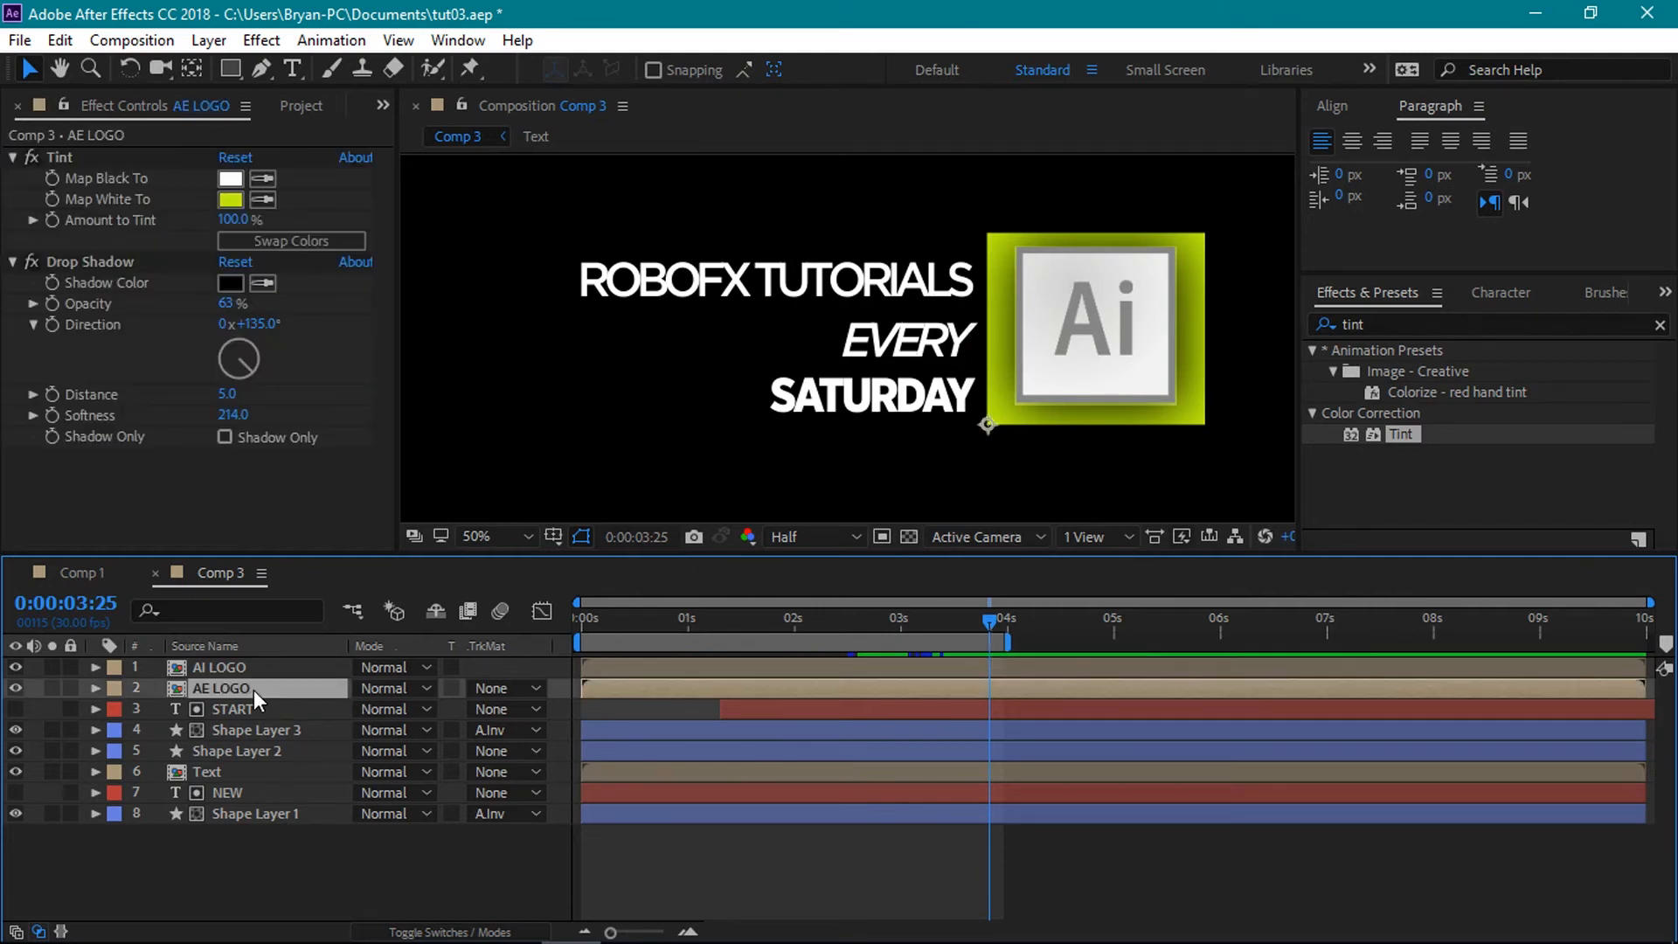
click(235, 663)
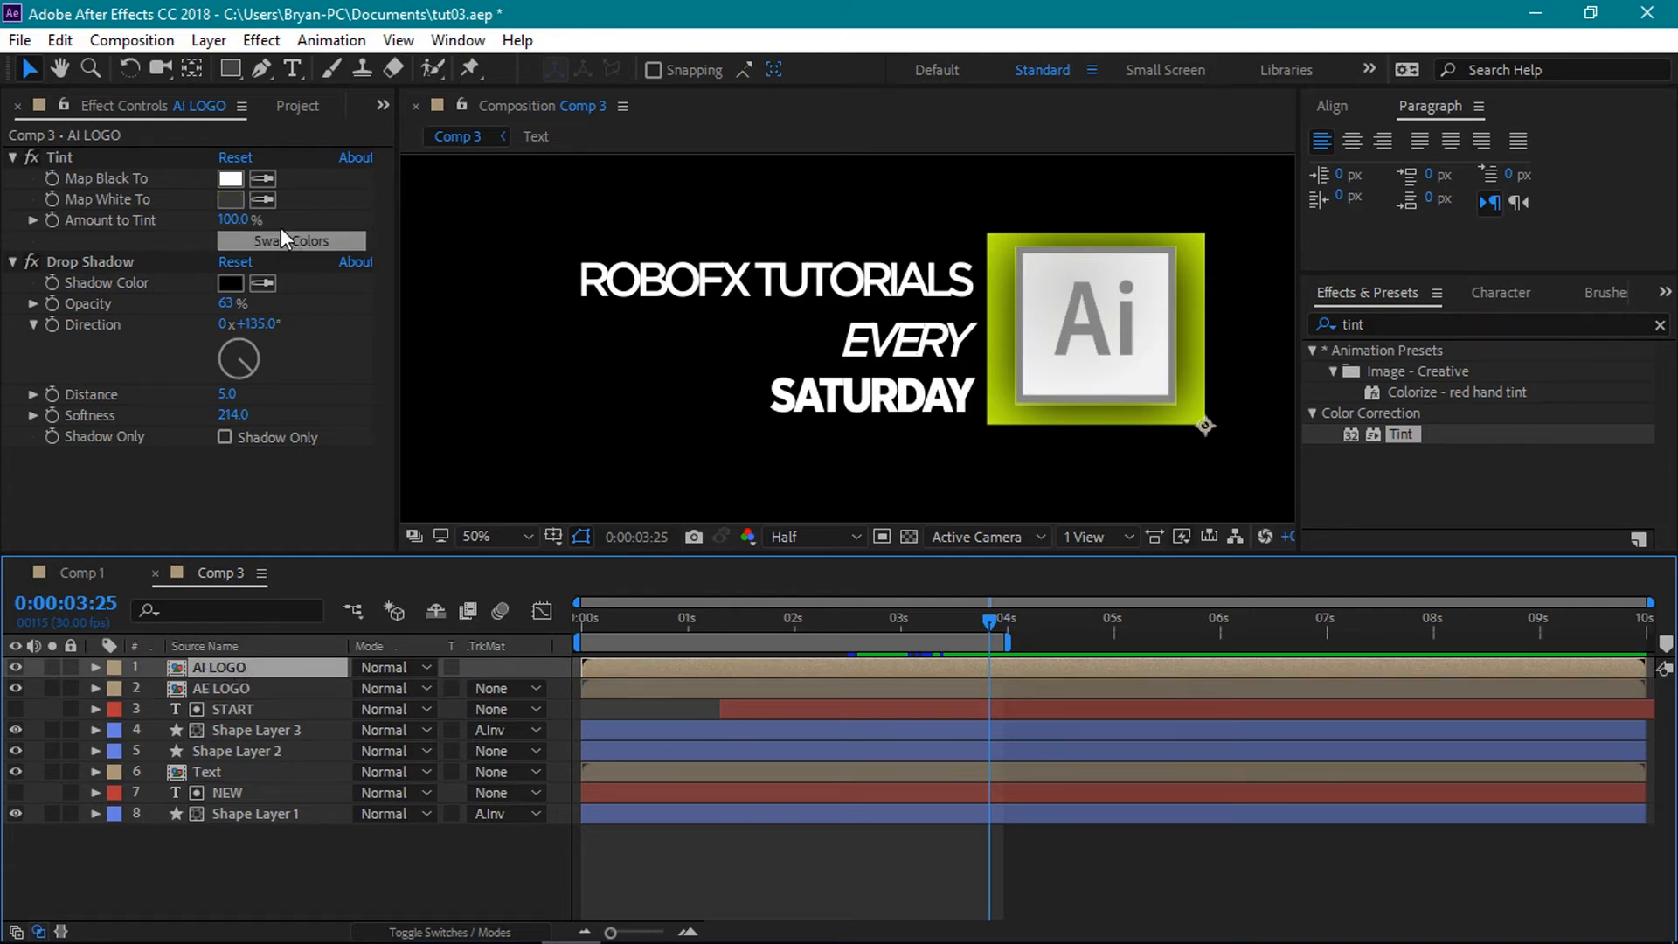
click(231, 199)
click(225, 544)
mouse_move(202, 582)
mouse_down()
mouse_move(147, 666)
mouse_move(108, 685)
mouse_up()
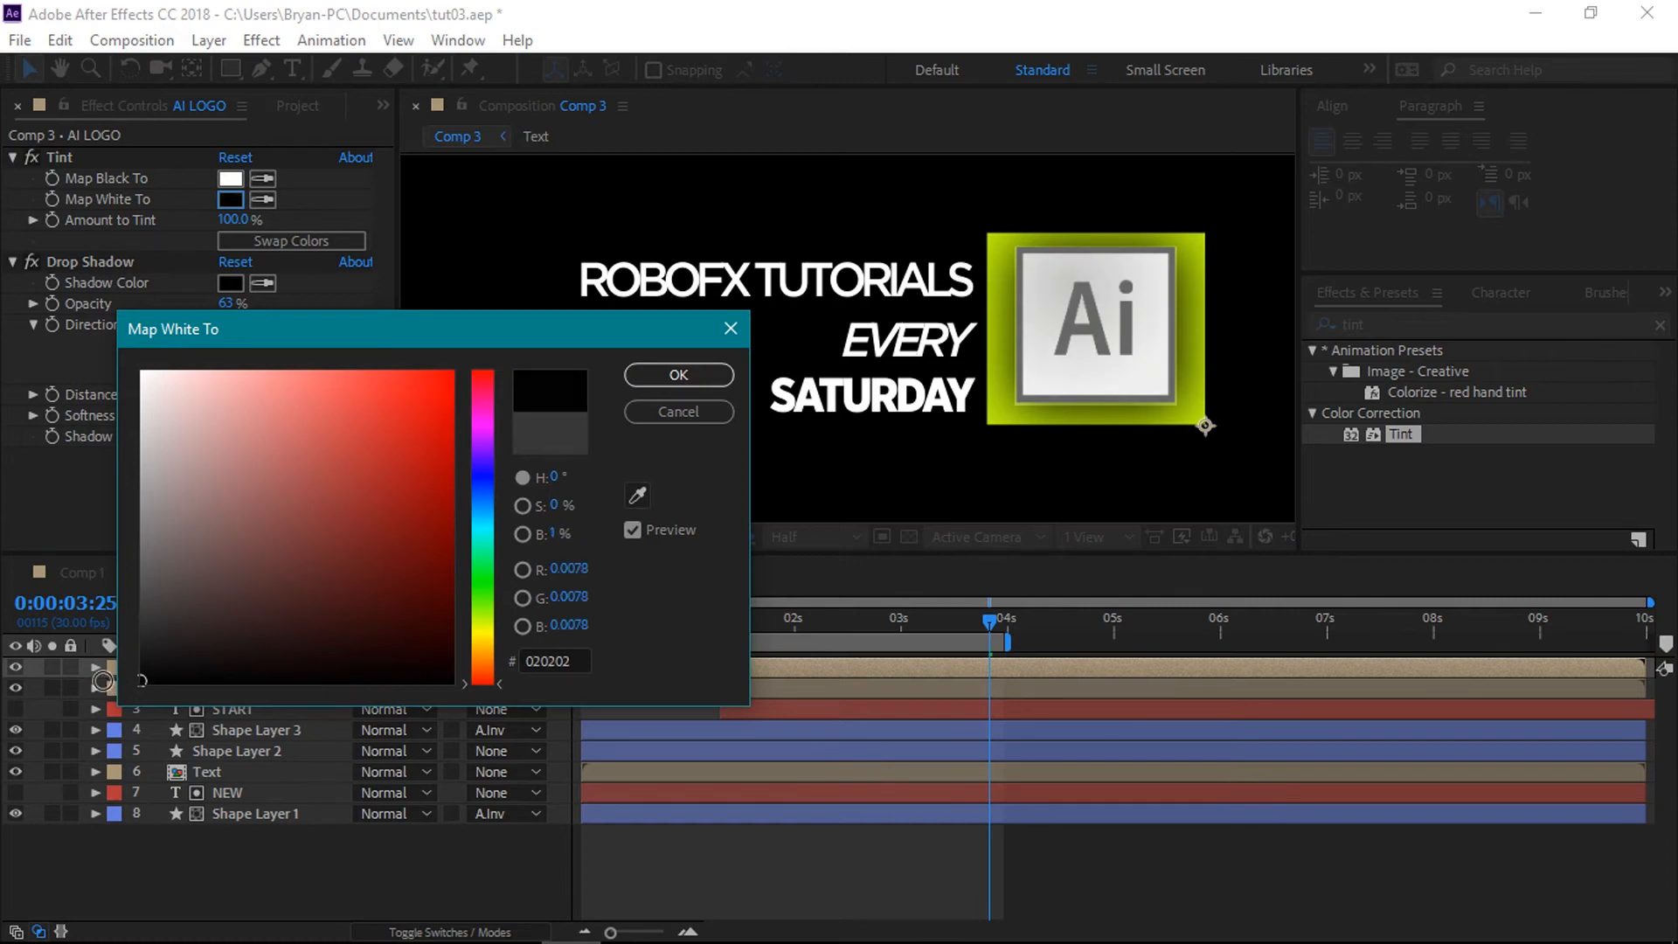
click(639, 375)
- Open the Text composition and apply the Fill effect to the SATURDAY layer
mouse_move(983, 617)
mouse_down()
mouse_move(876, 615)
mouse_move(975, 637)
mouse_up()
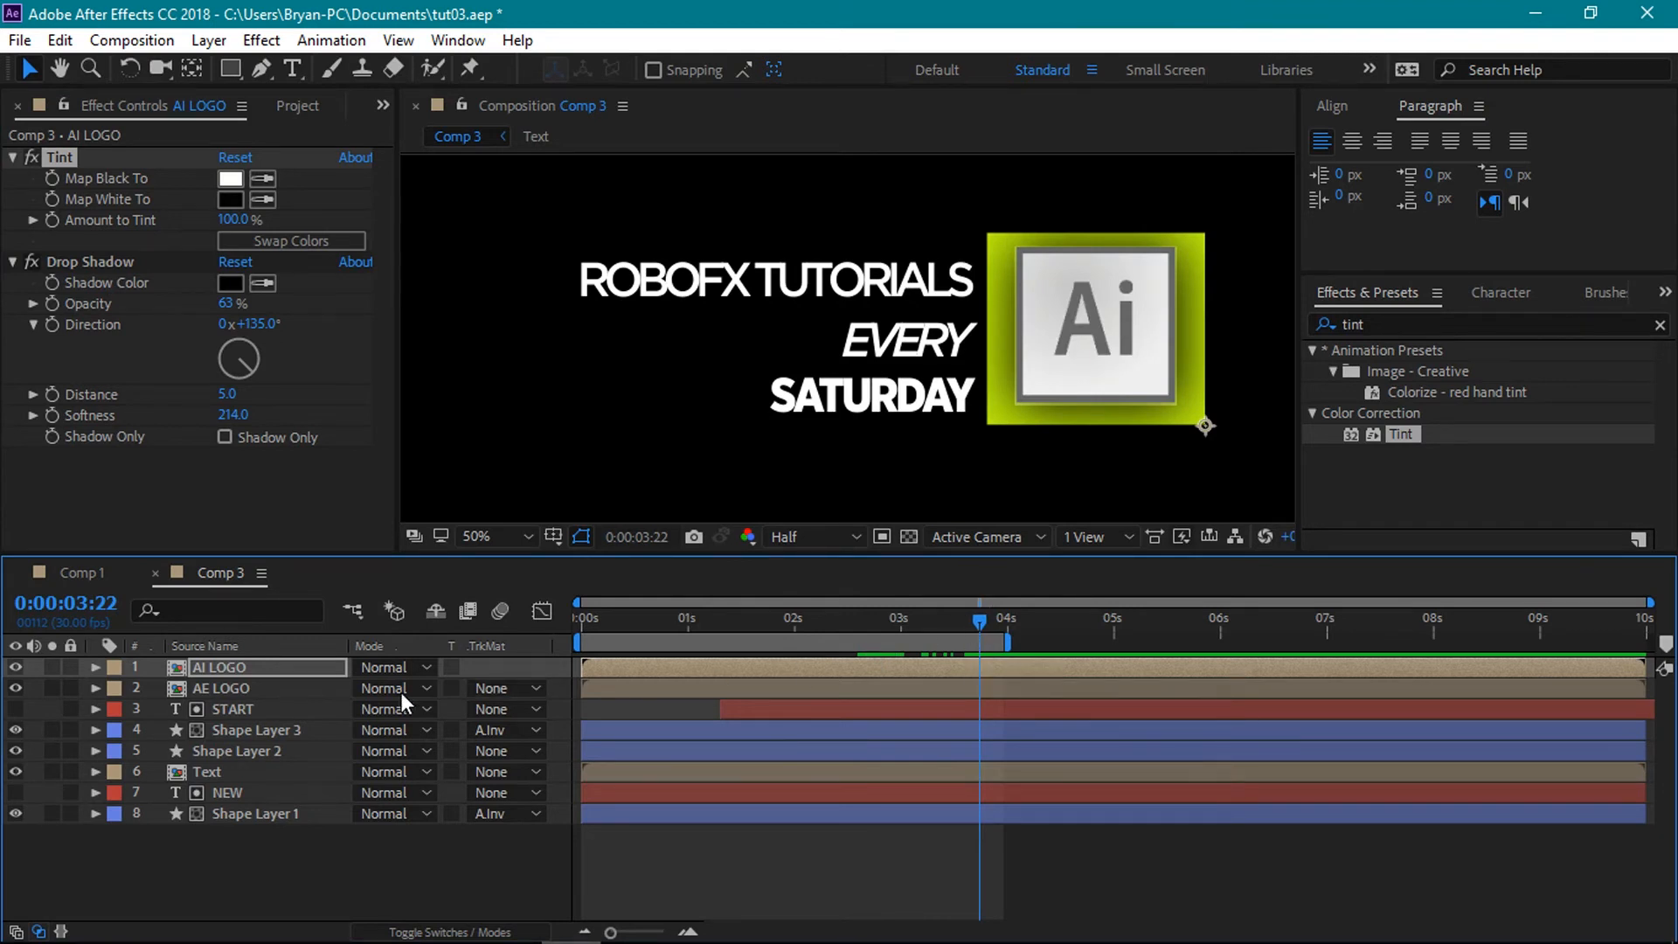
double_click(211, 773)
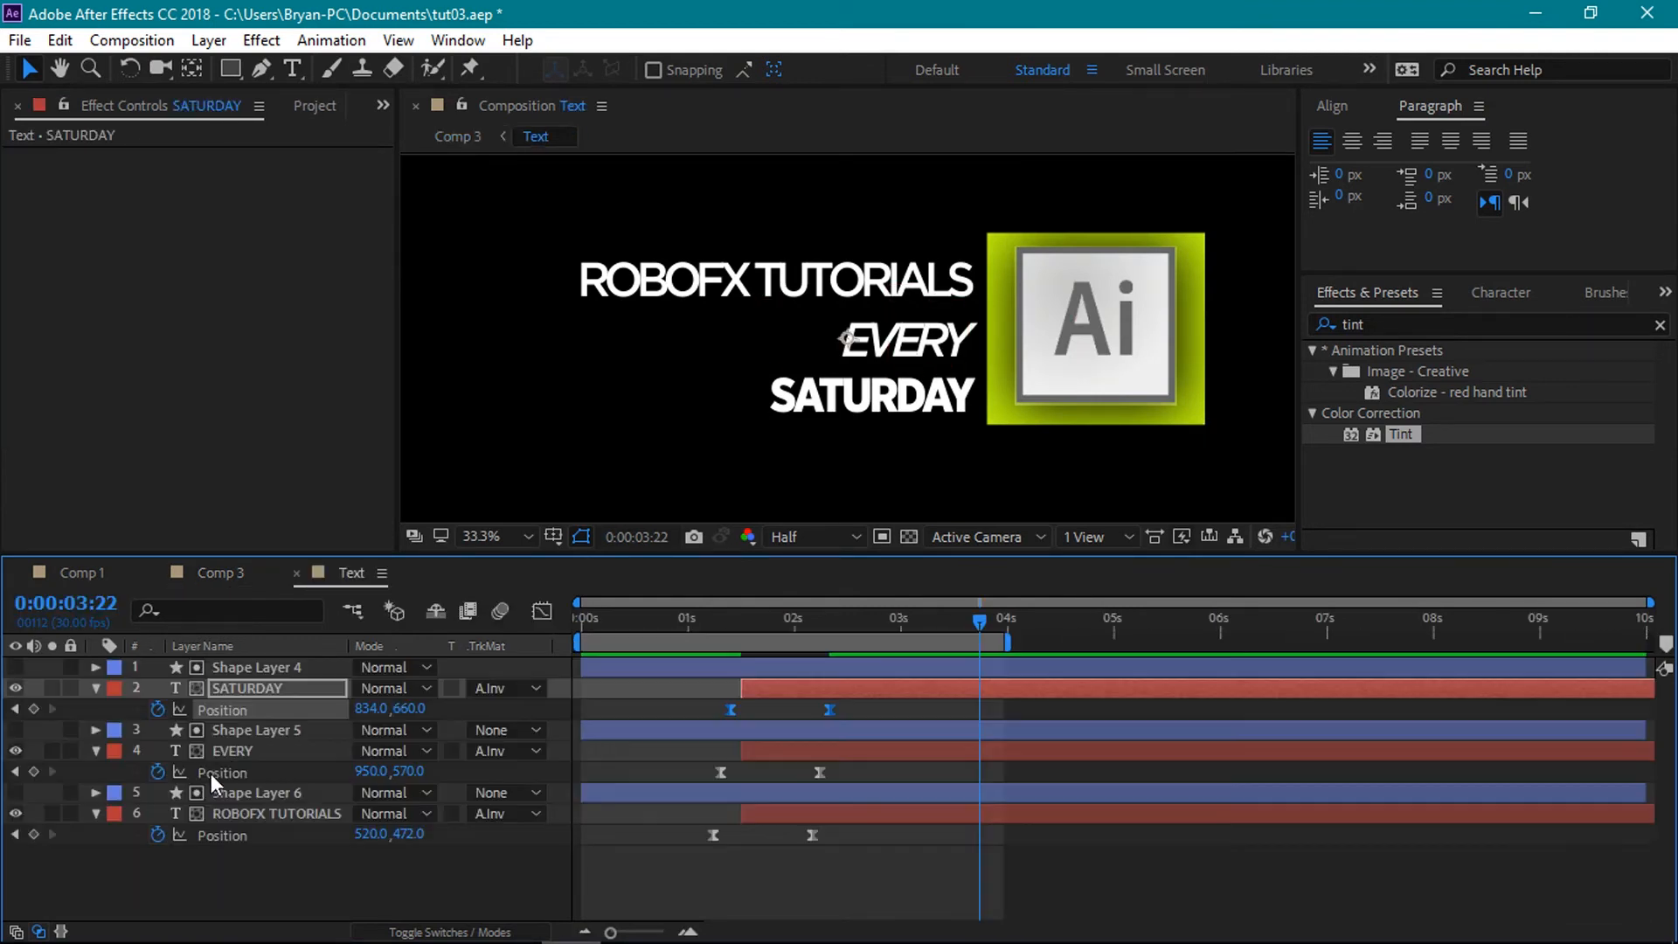
click(260, 689)
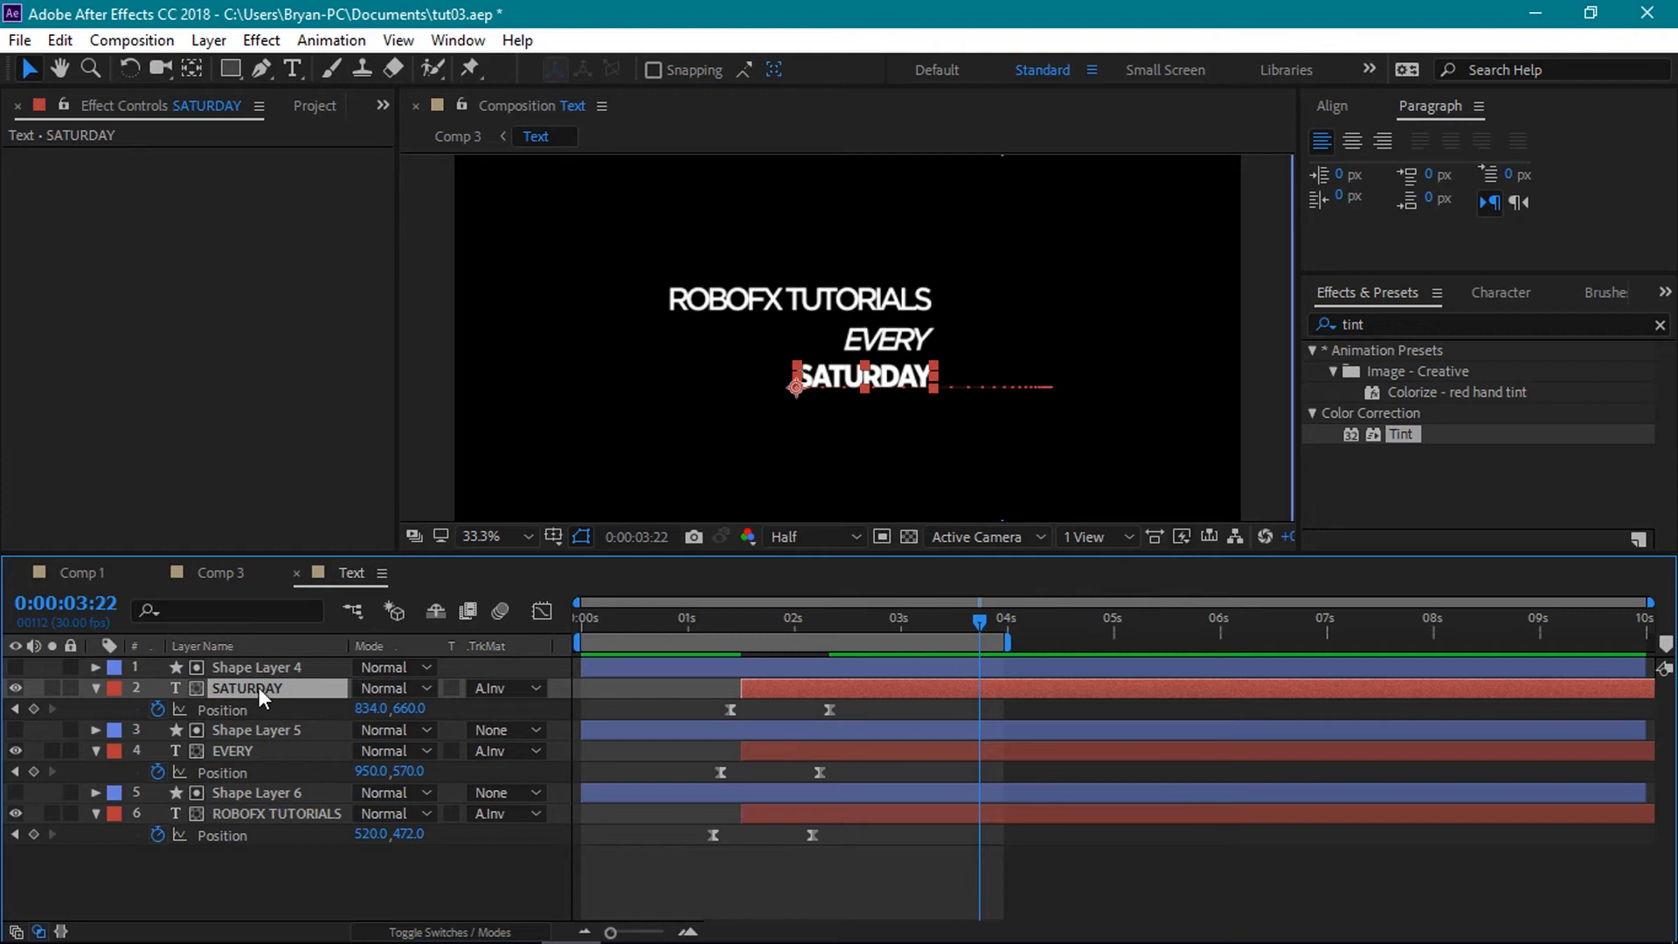
click(1433, 324)
key(BackSpace)
key(BackSpace)
key(BackSpace)
key(BackSpace)
text(fill)
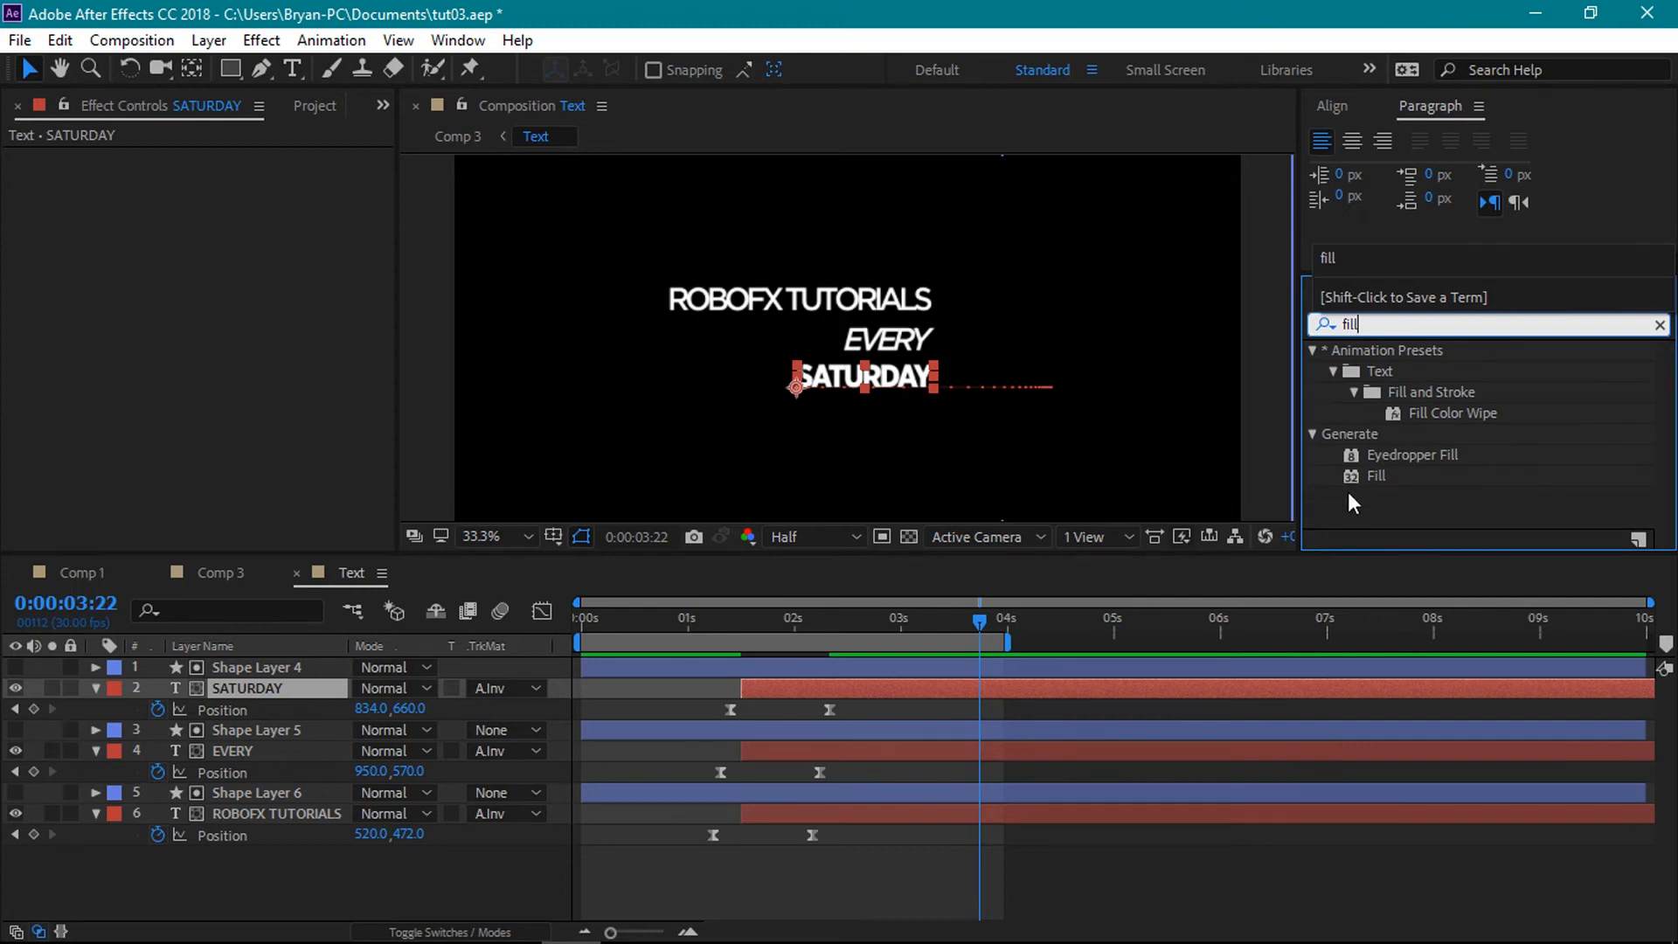
drag(1377, 476, 222, 691)
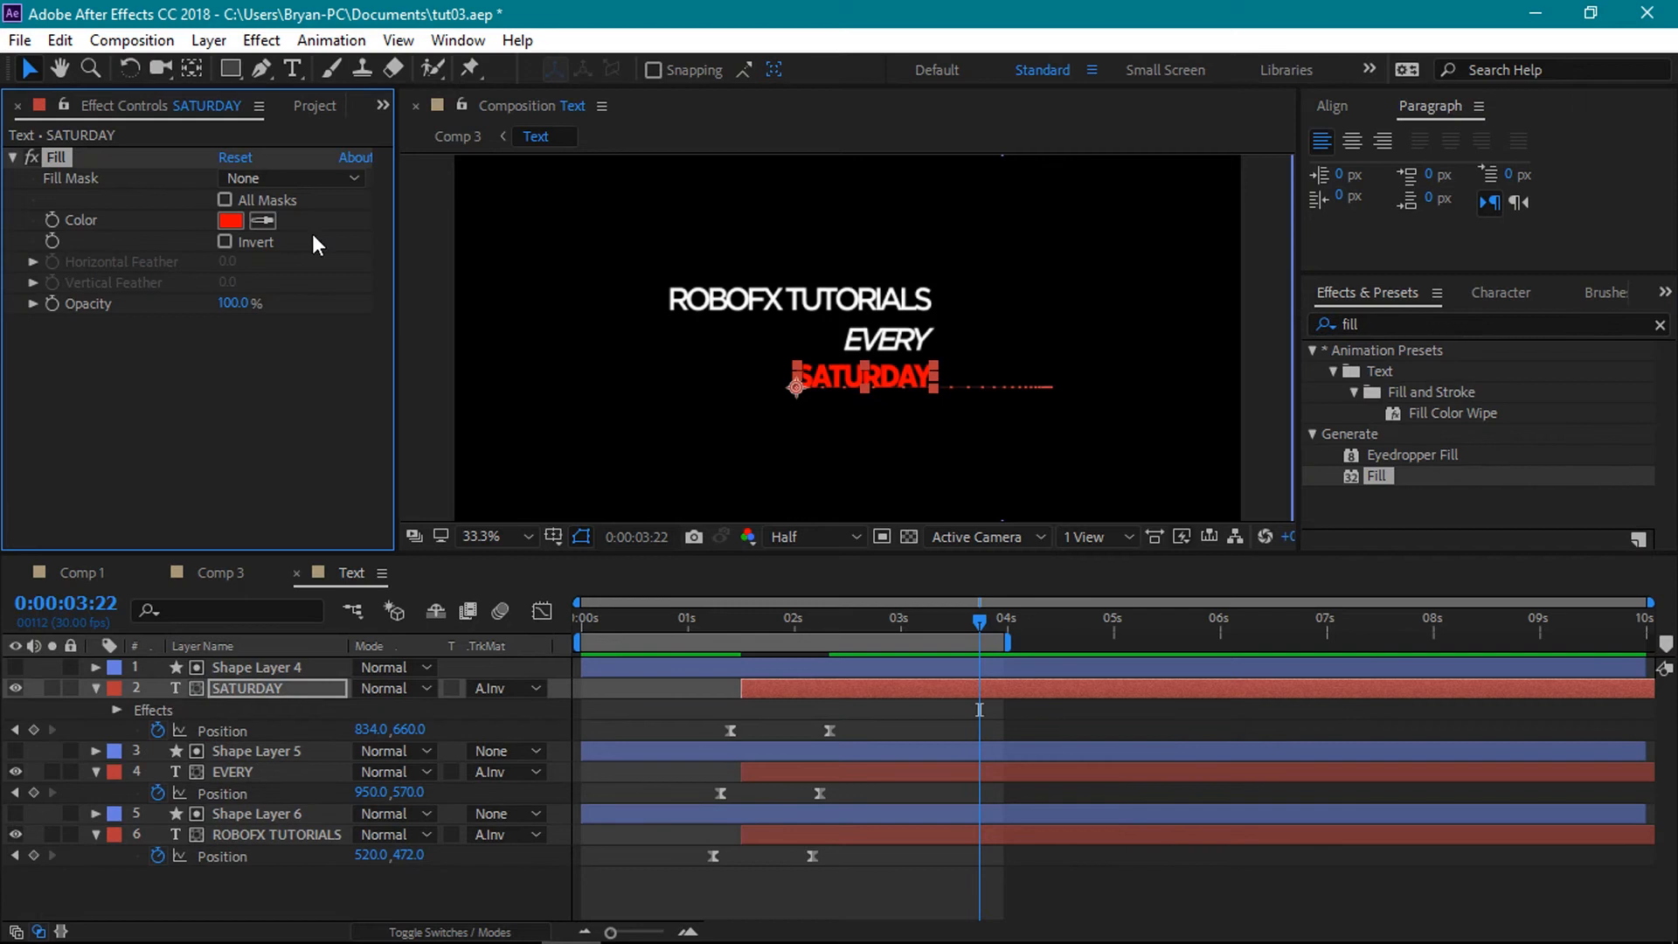
- Set the SATURDAY layer's Fill colour to C2F40F and check it with the time at 0:00:03:10
click(223, 221)
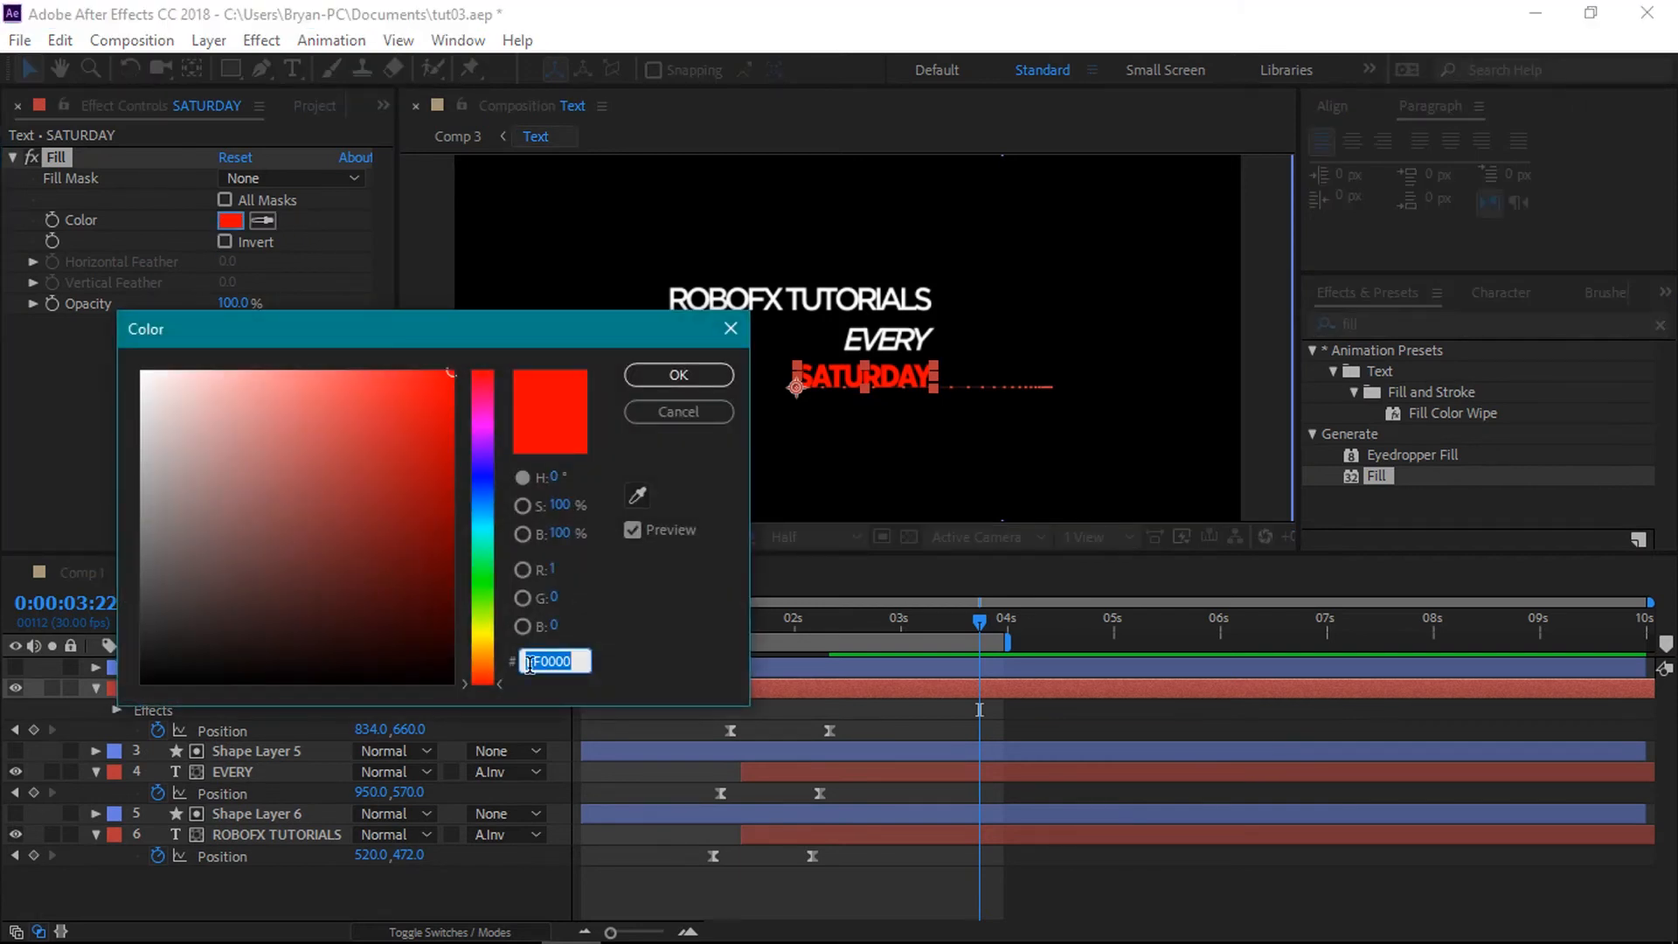
text(C2F40F)
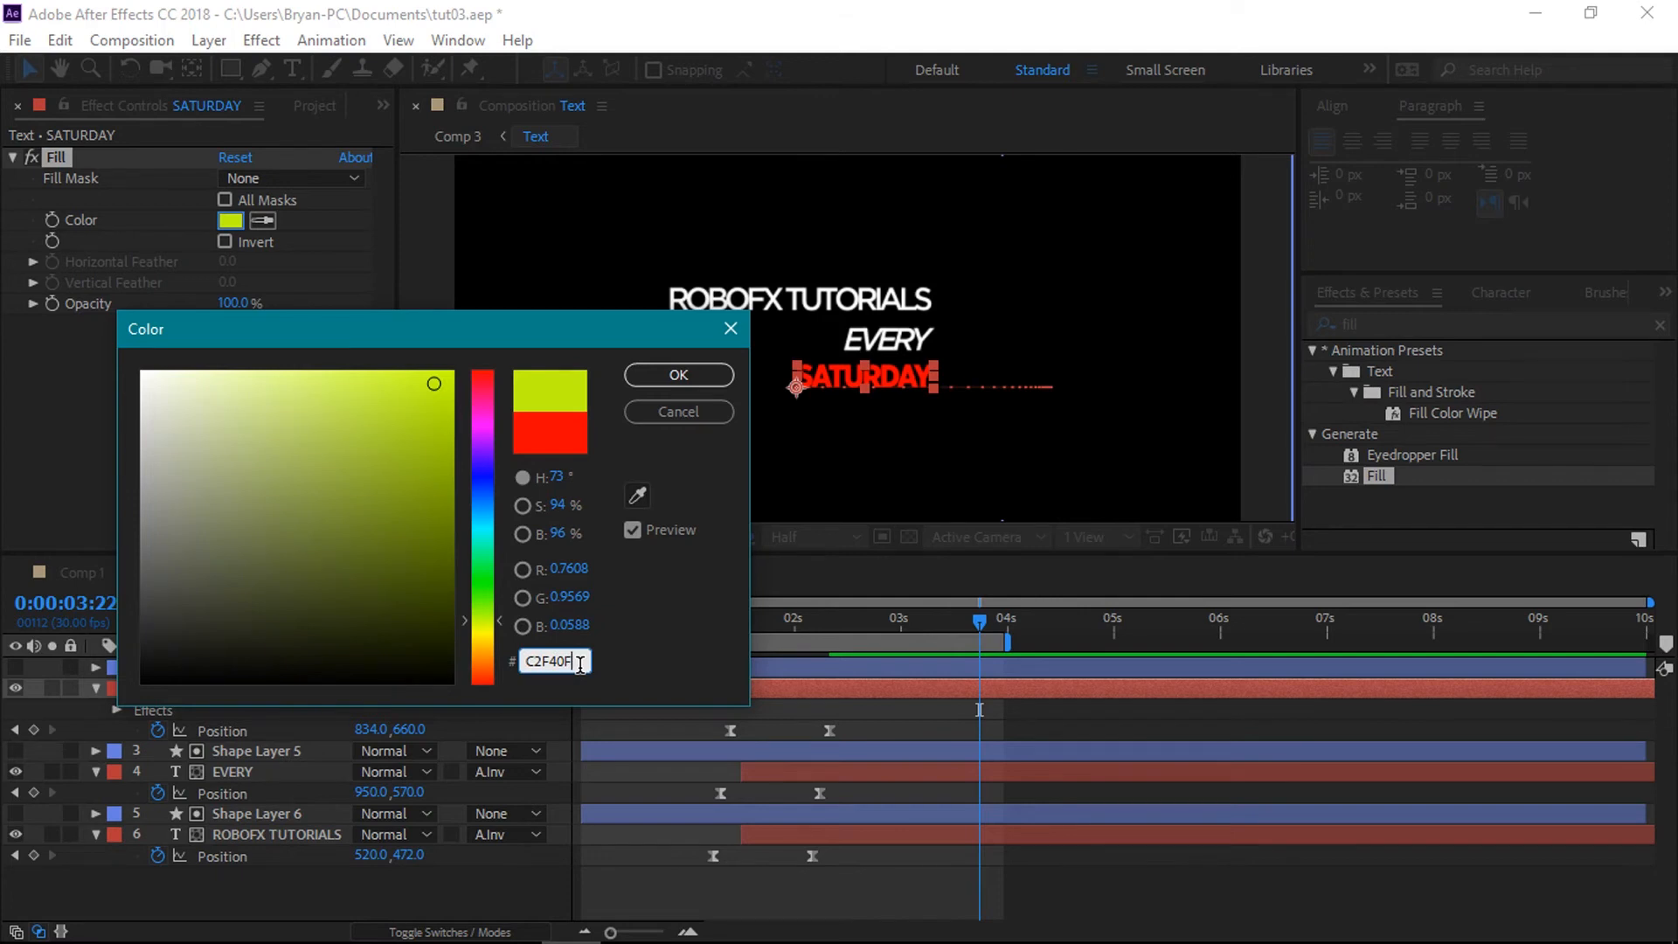
click(693, 375)
key(Caps_Lock)
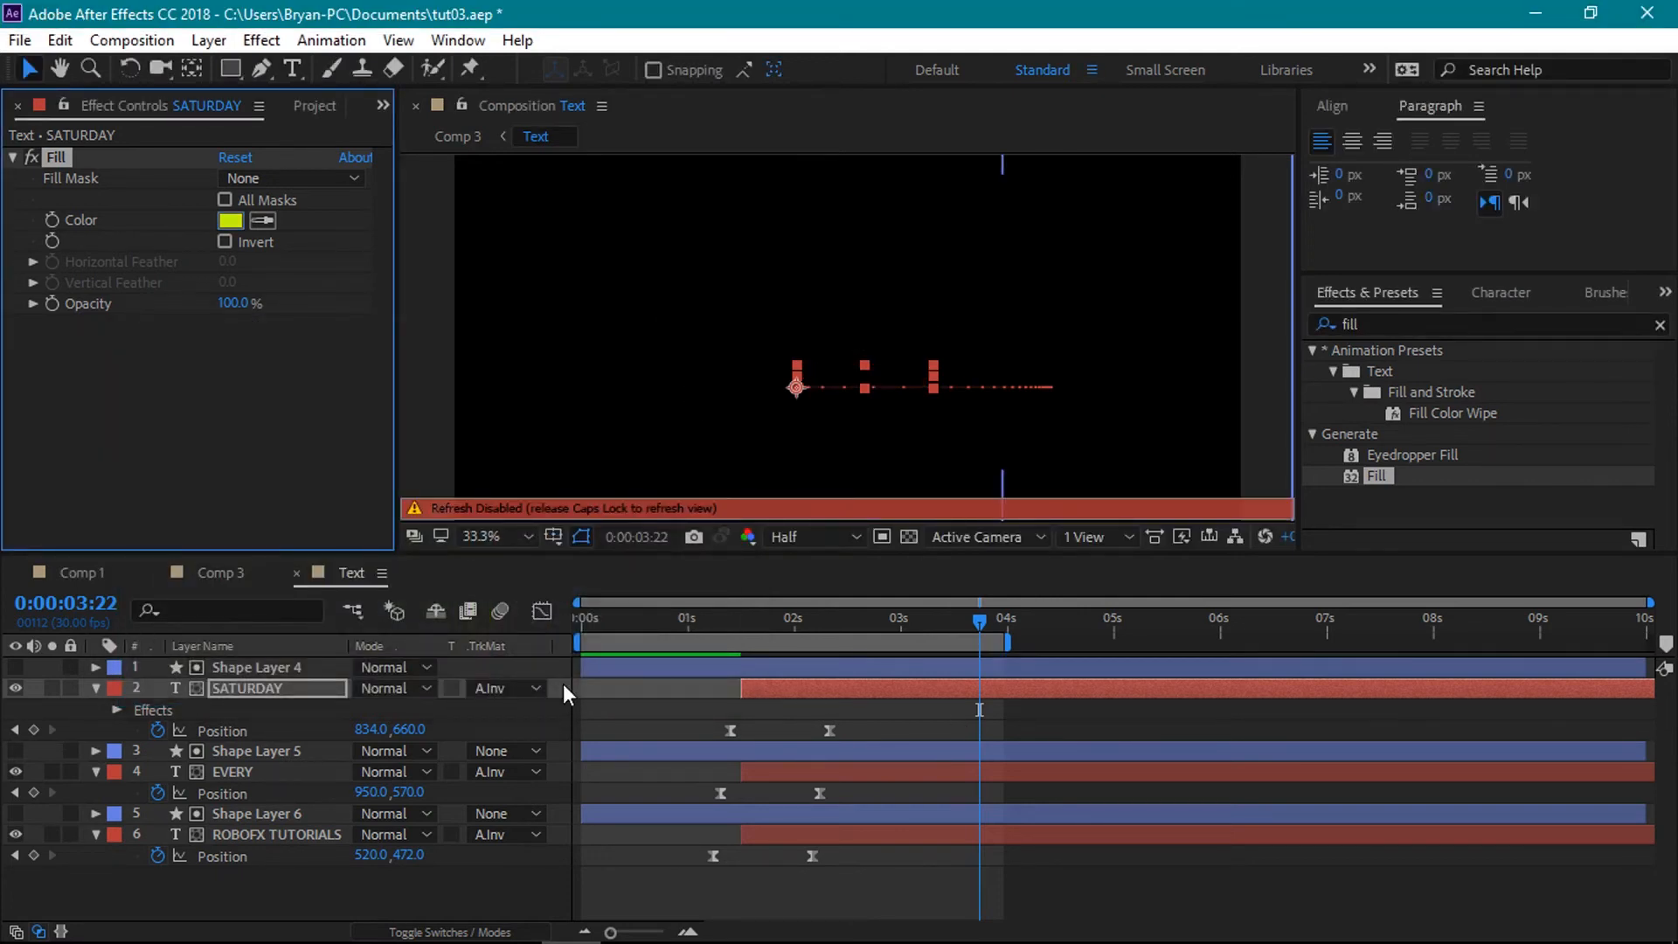
key(Caps_Lock)
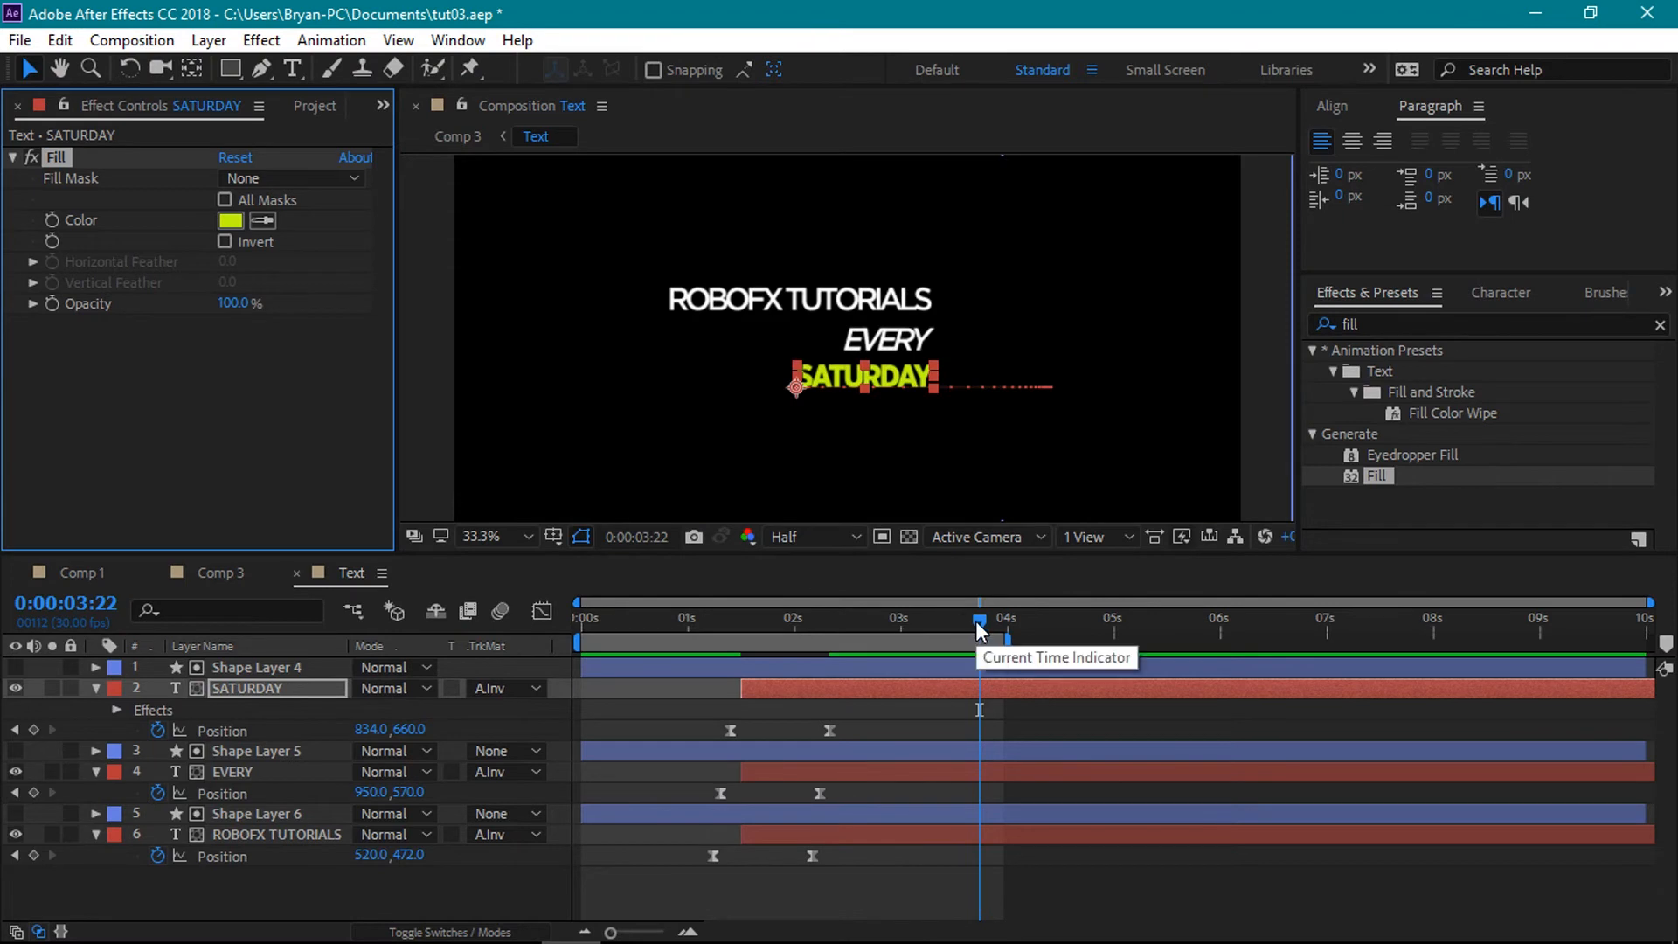
drag(976, 620, 936, 619)
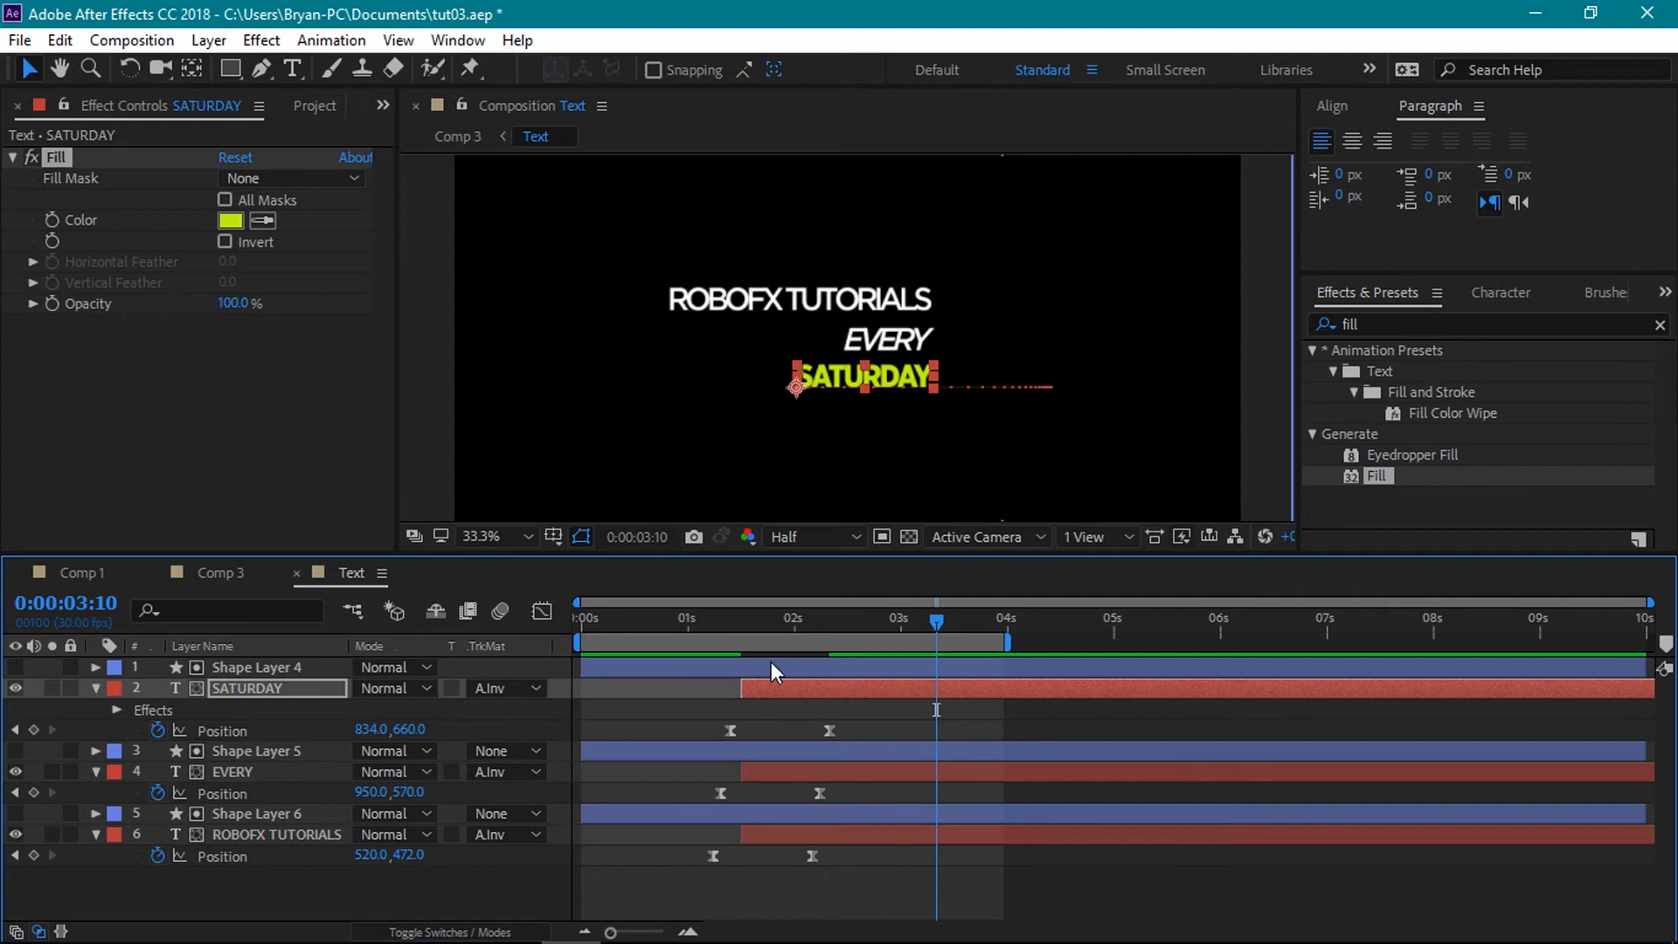
- Return to the Comp 3 composition, clear the layer selection and set the time to 0:00:00:28
click(220, 578)
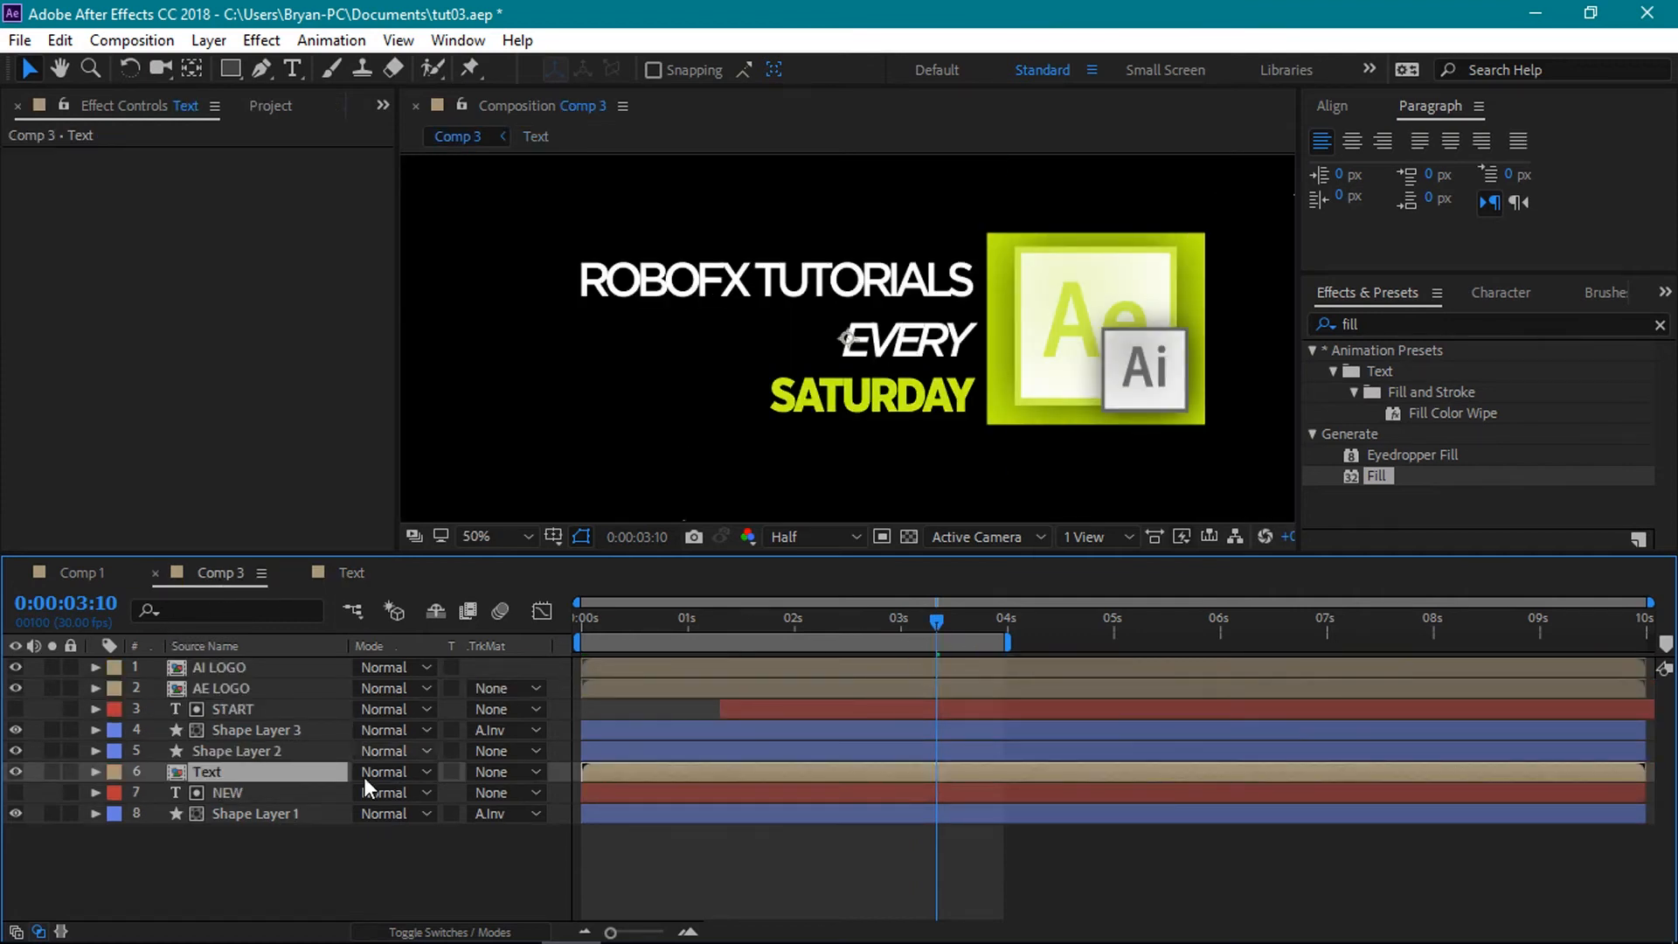
click(242, 874)
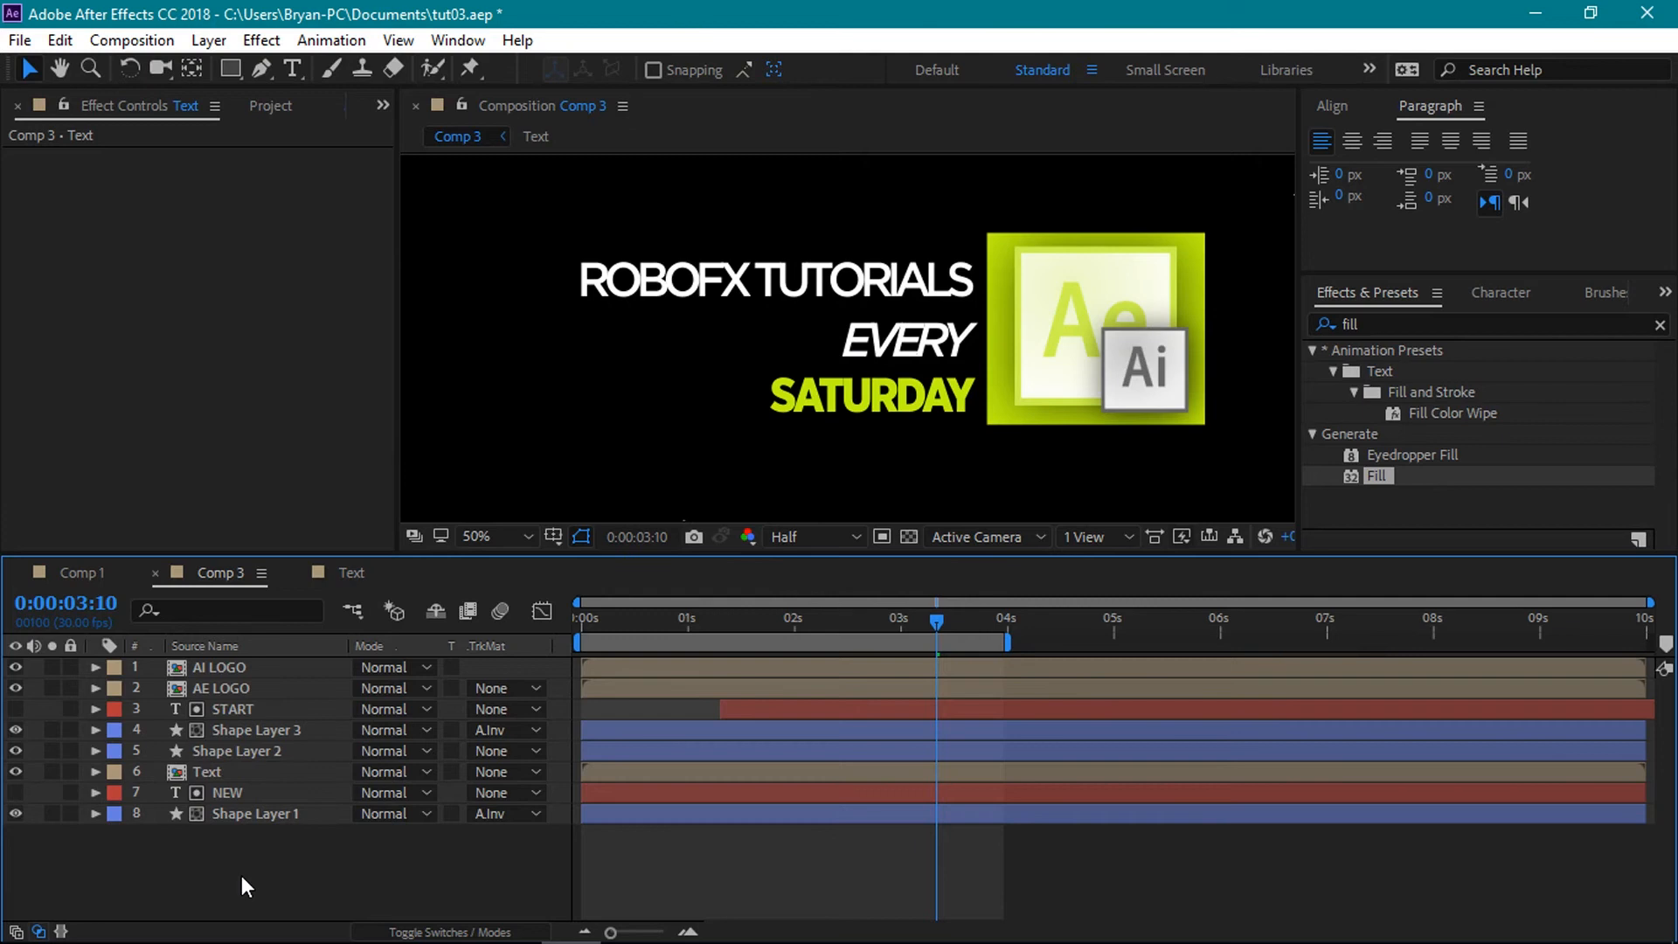
drag(951, 627, 680, 626)
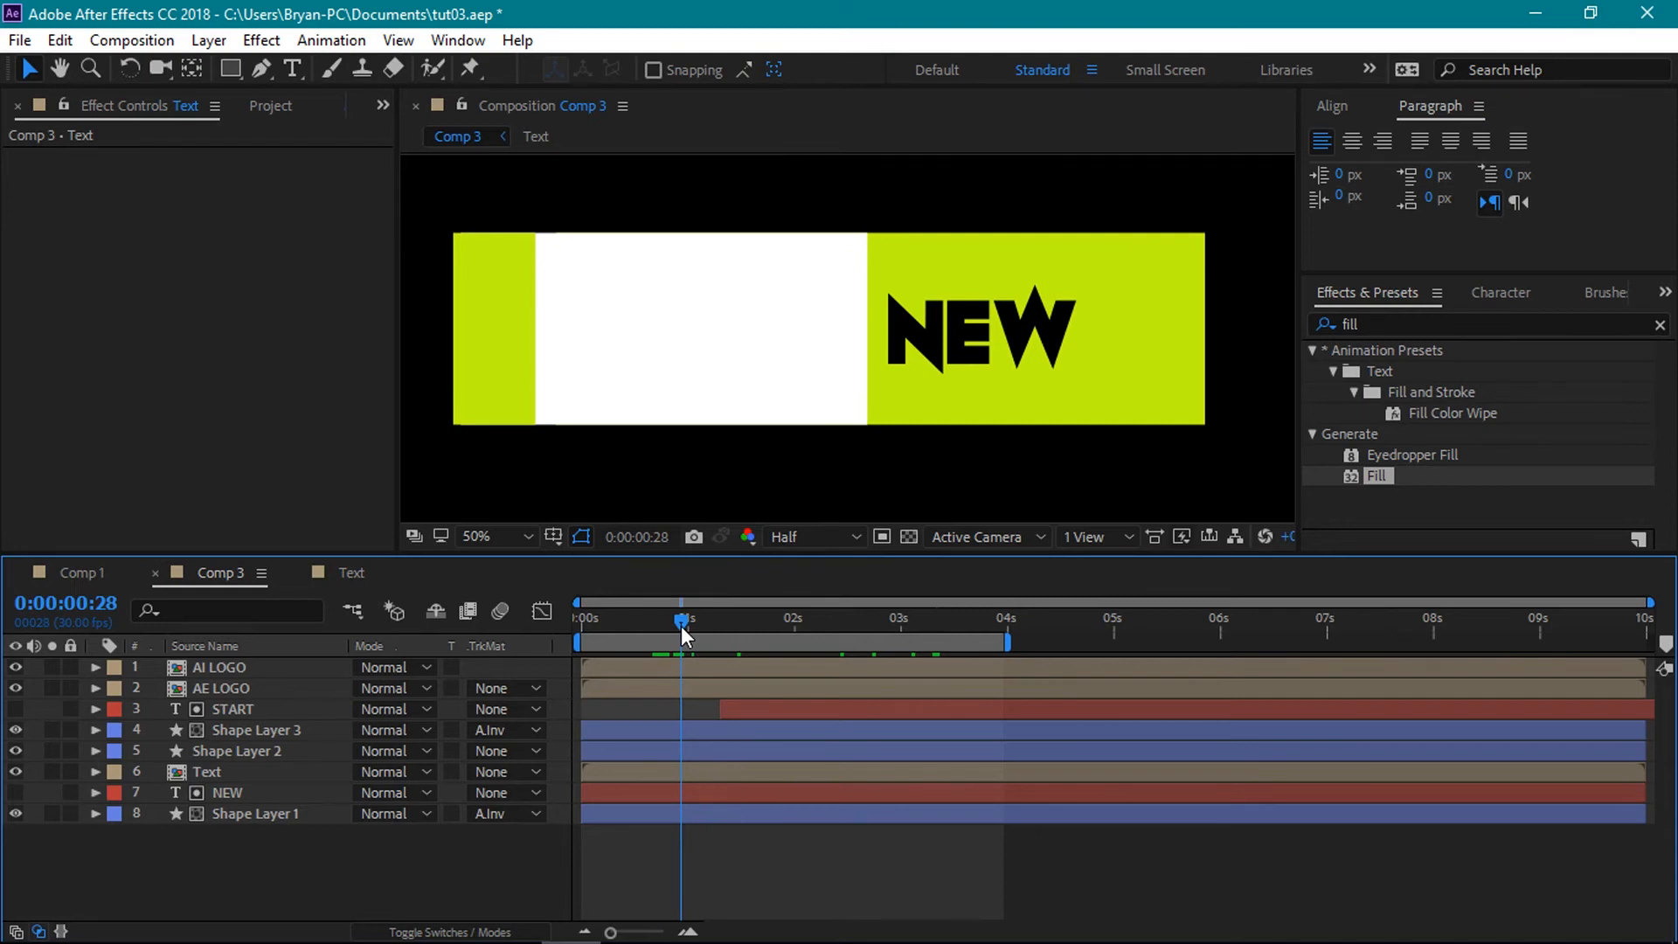
- Search the effects for "drop s" and apply Drop Shadow to Shape Layer 1, Shape Layer 2 and Shape Layer 3
click(227, 811)
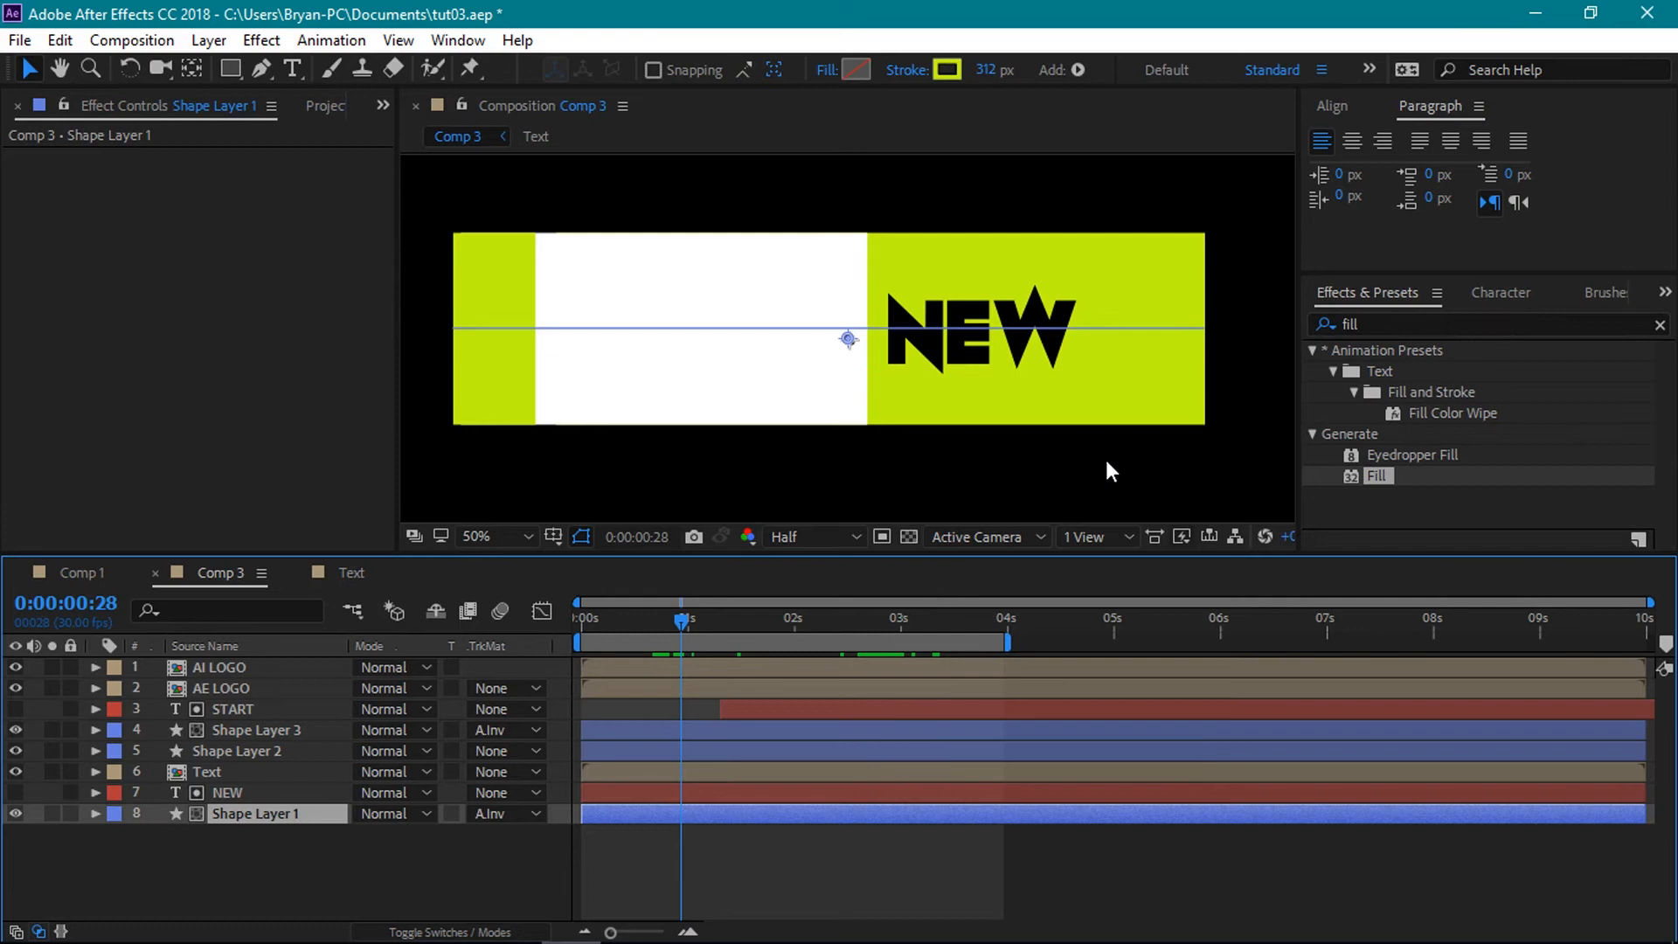
click(1359, 325)
key(BackSpace)
key(BackSpace)
key(BackSpace)
key(BackSpace)
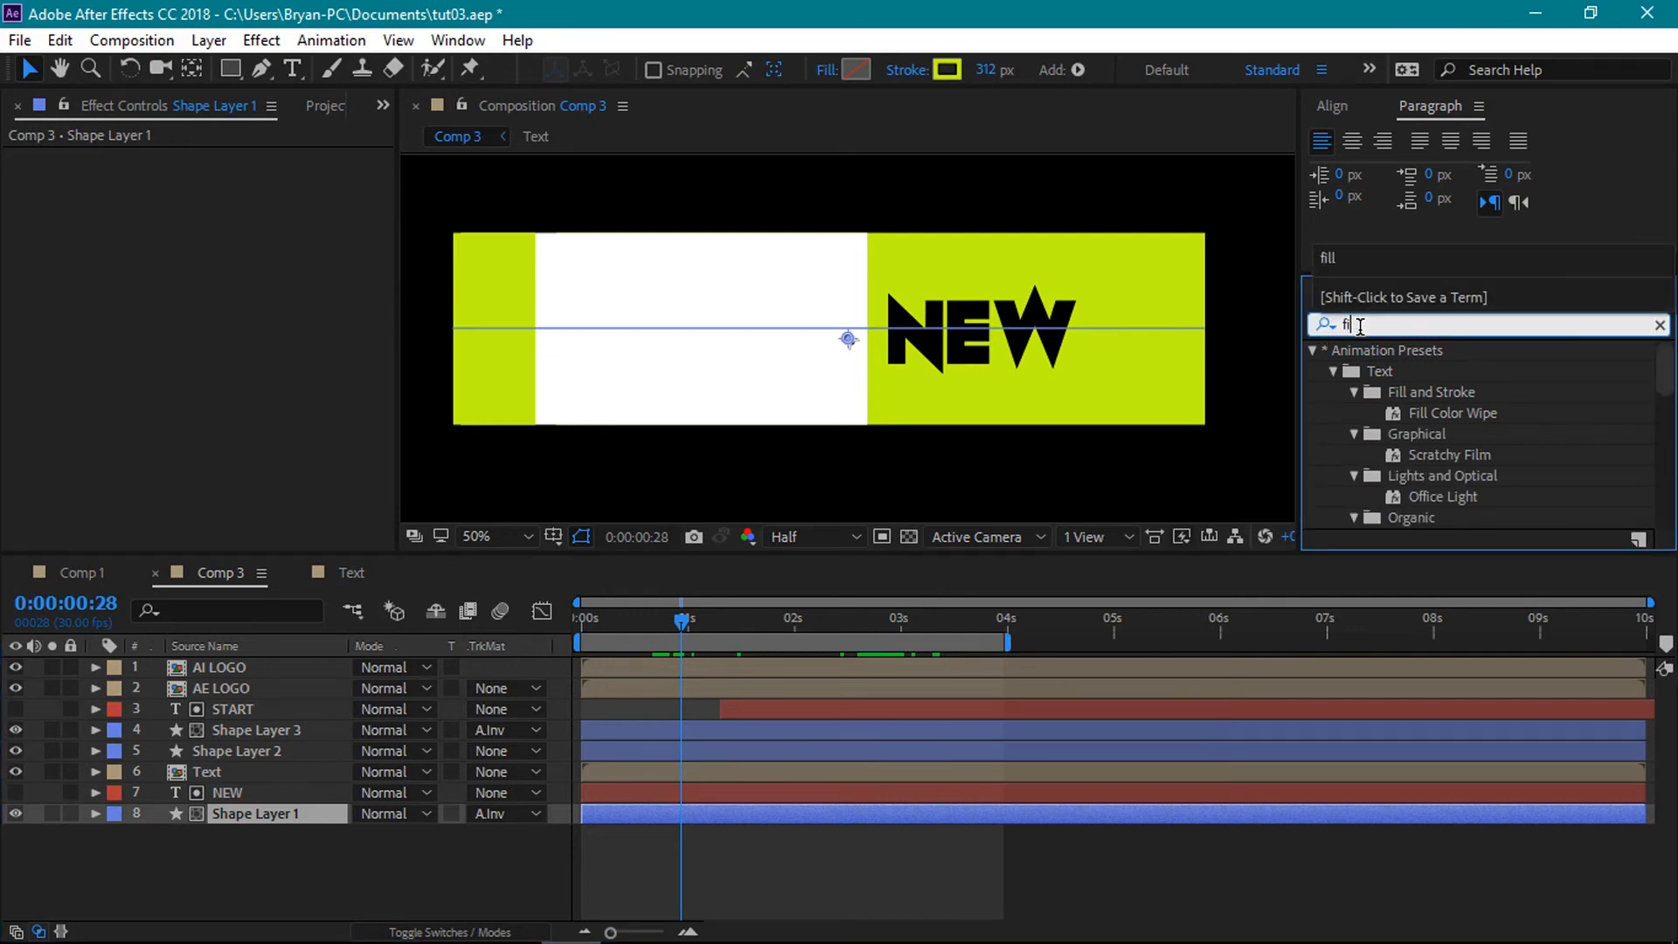
text(dro)
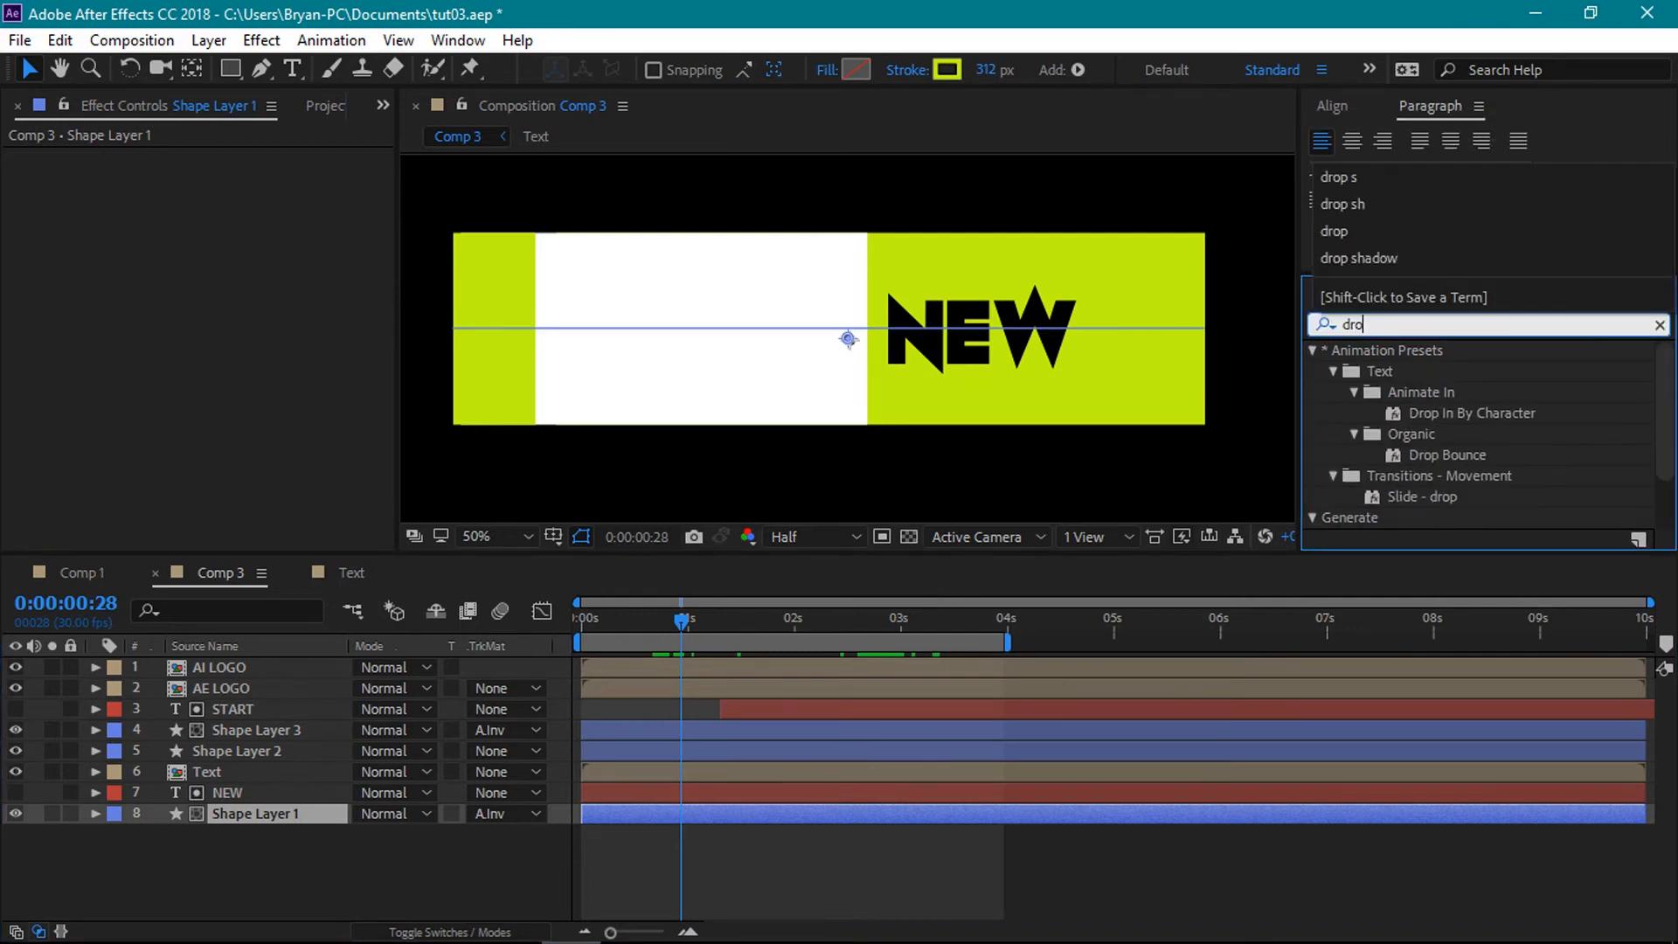
text(p s)
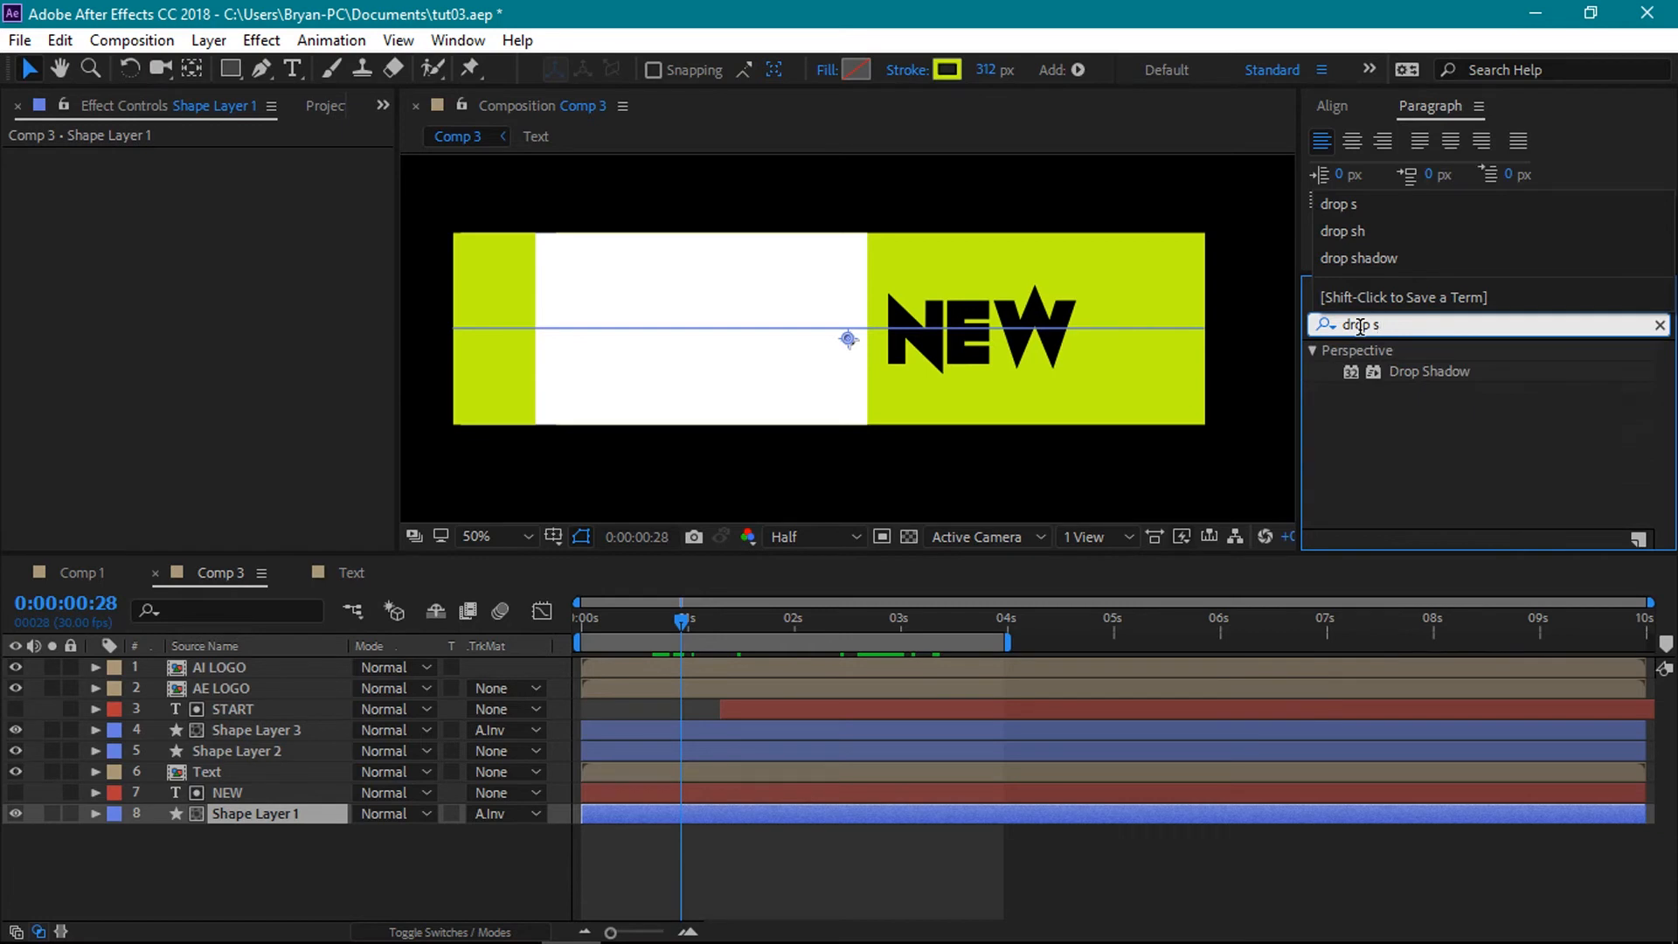
drag(1423, 371, 218, 817)
drag(1433, 371, 240, 752)
drag(1439, 374, 271, 729)
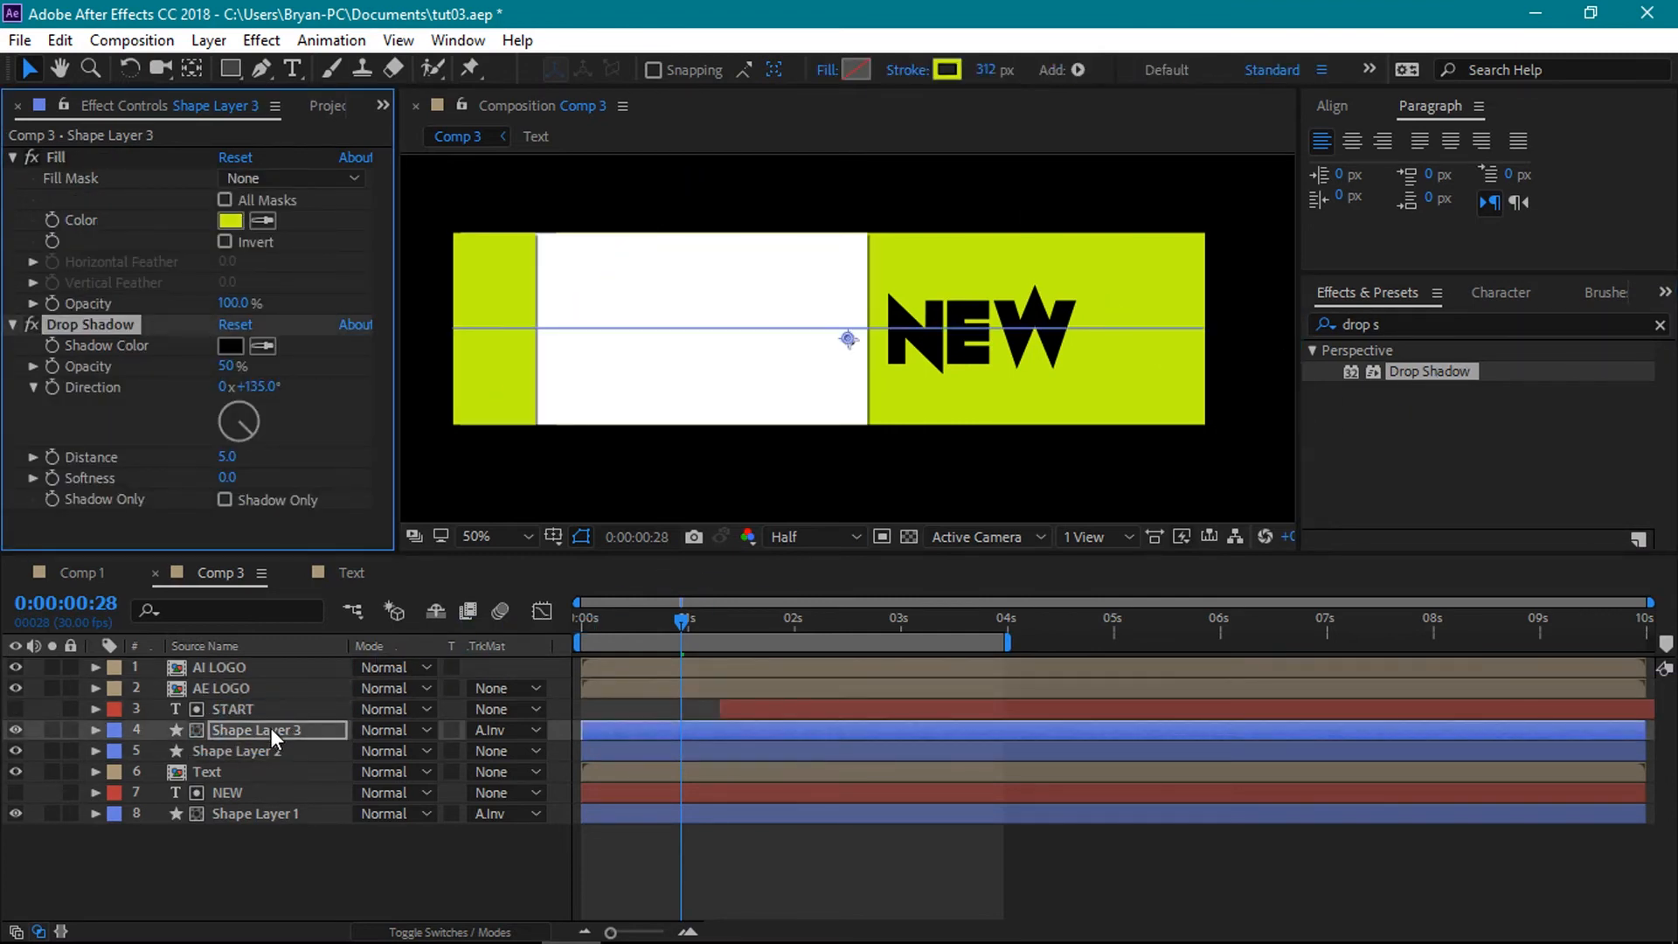
- Set the Drop Shadow softness to 61 on Shape Layer 1, 186 on Shape Layer 2 and 188 on Shape Layer 3
click(259, 816)
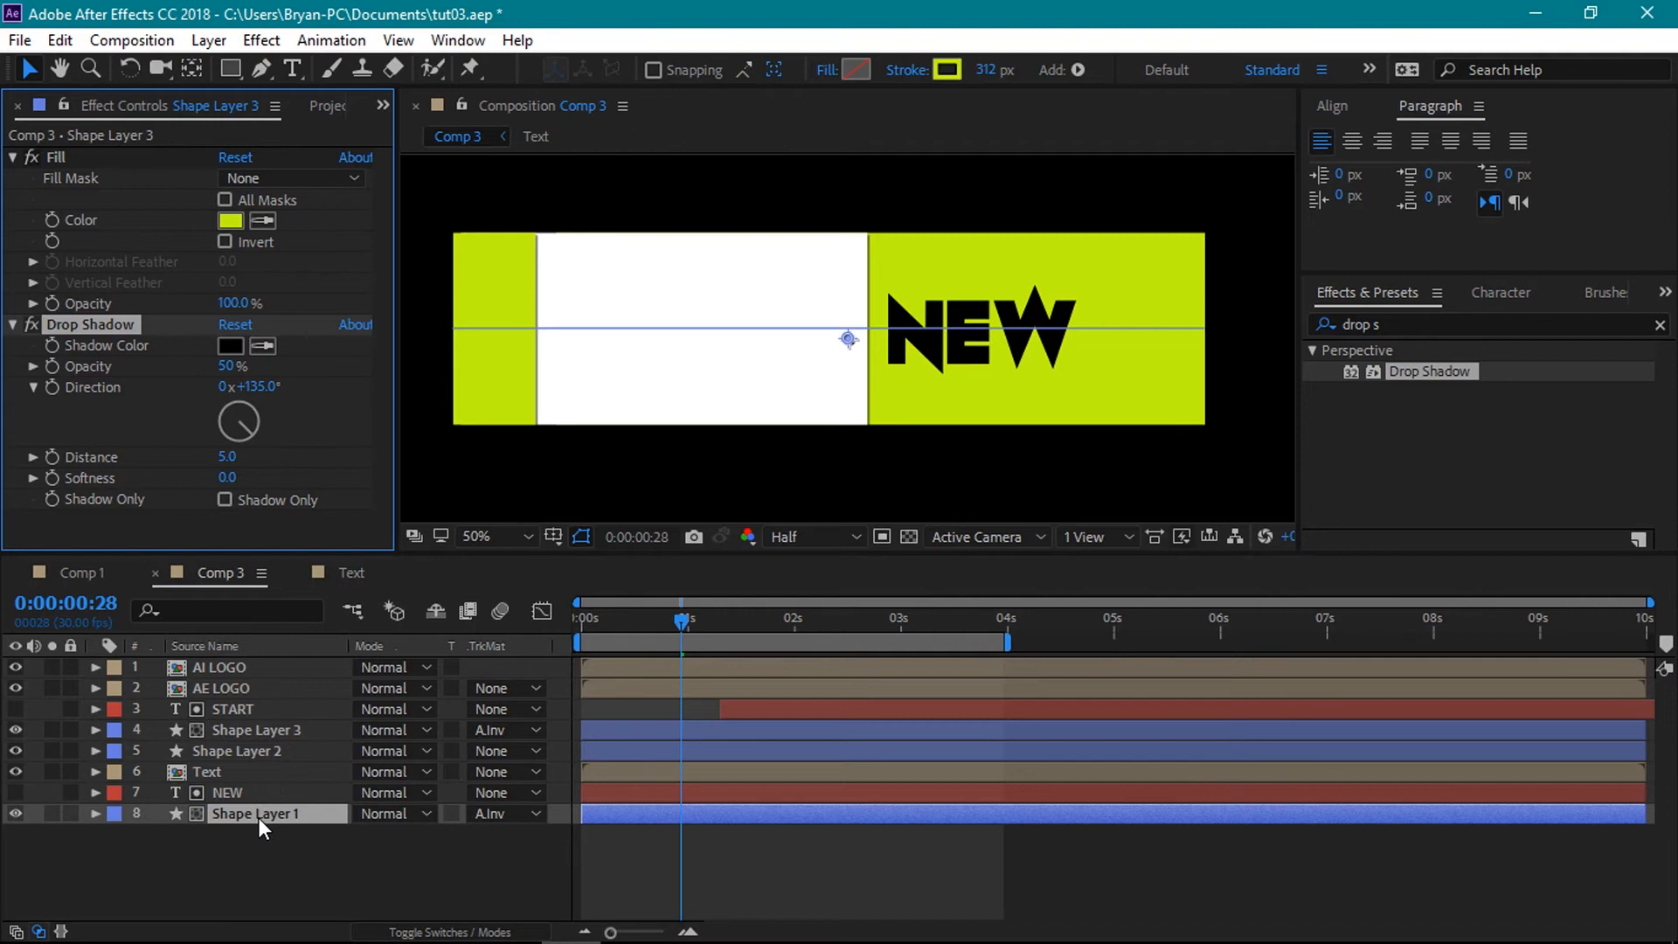
drag(229, 312, 301, 318)
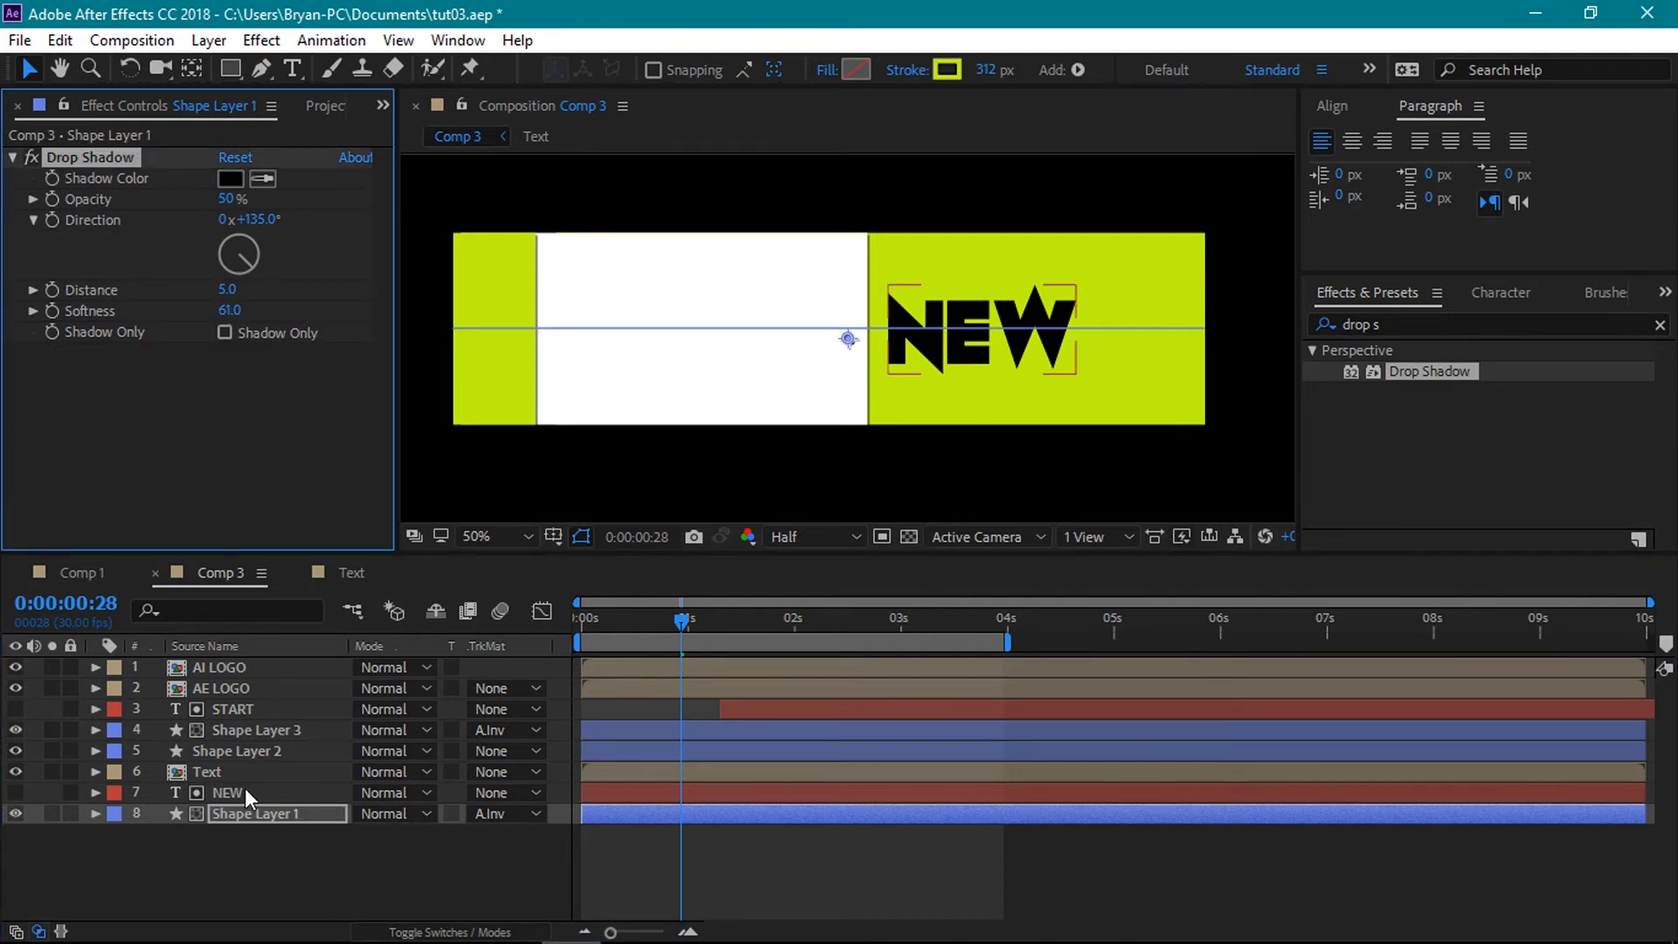
click(255, 756)
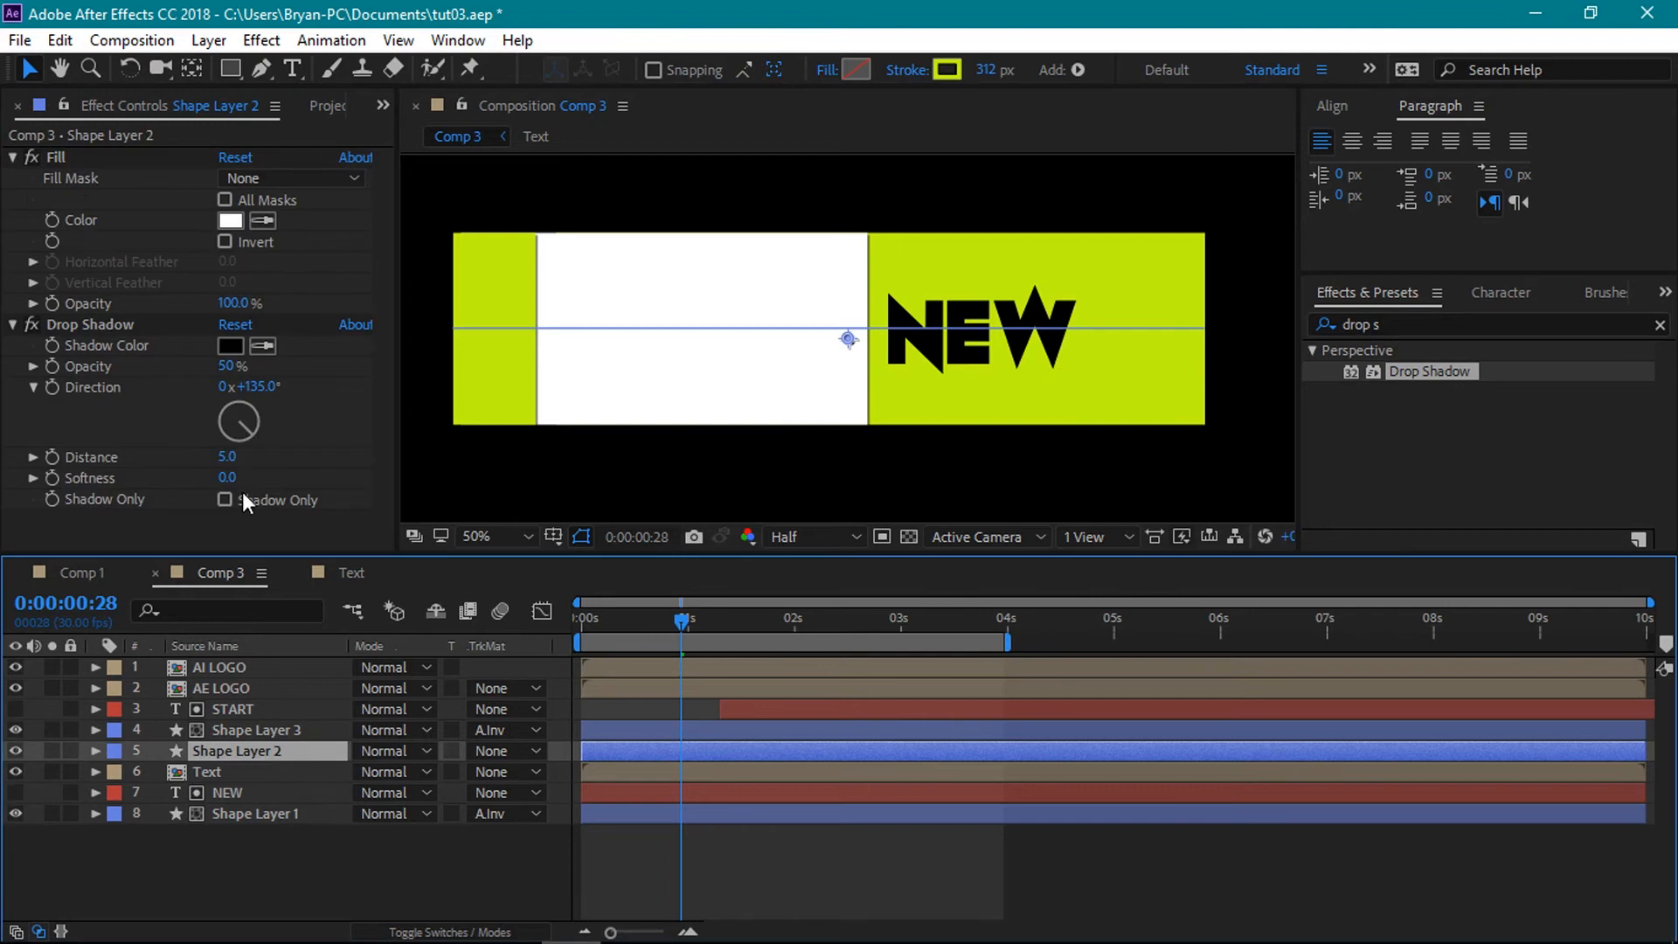
drag(228, 477, 465, 559)
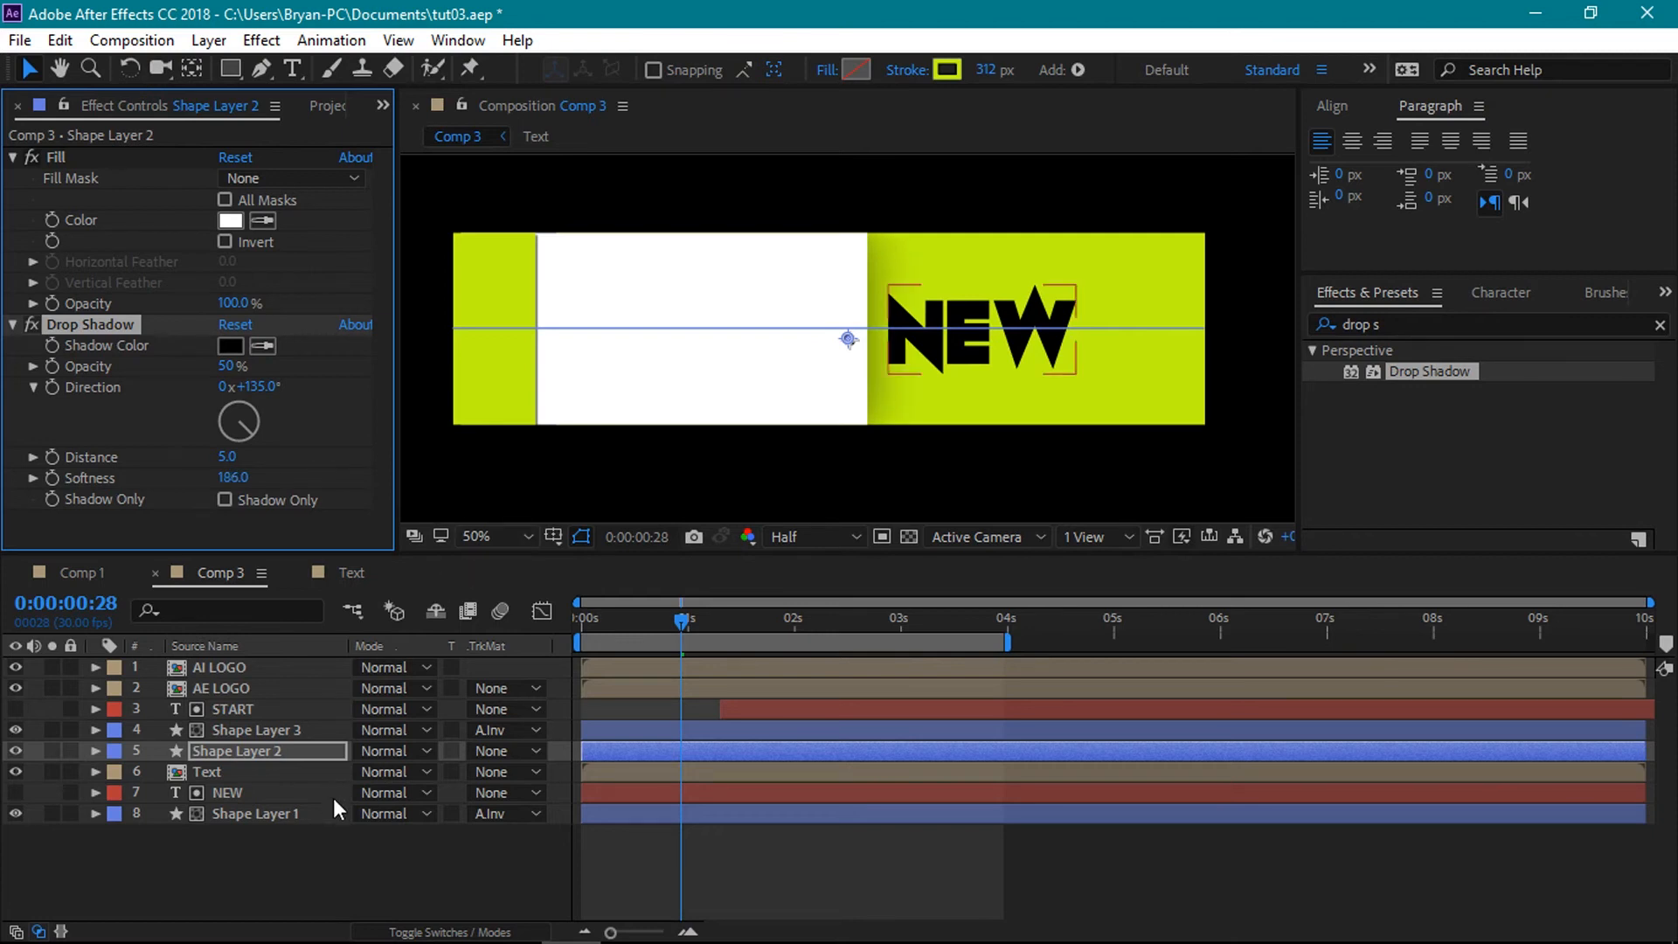
click(261, 725)
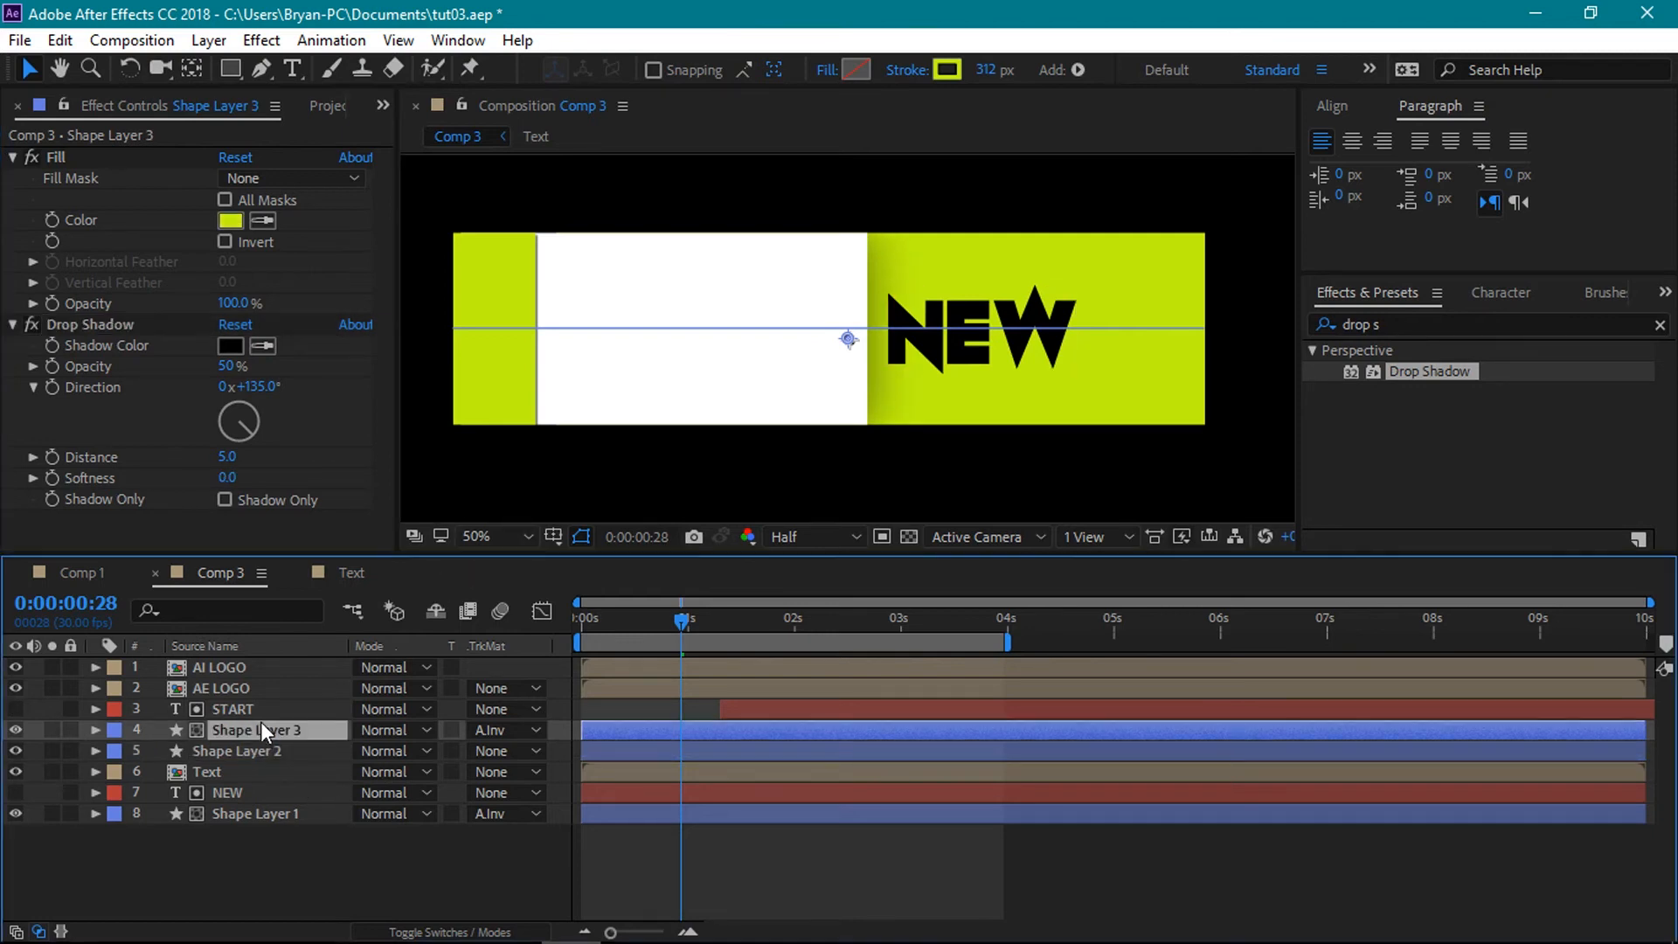
drag(229, 478, 489, 500)
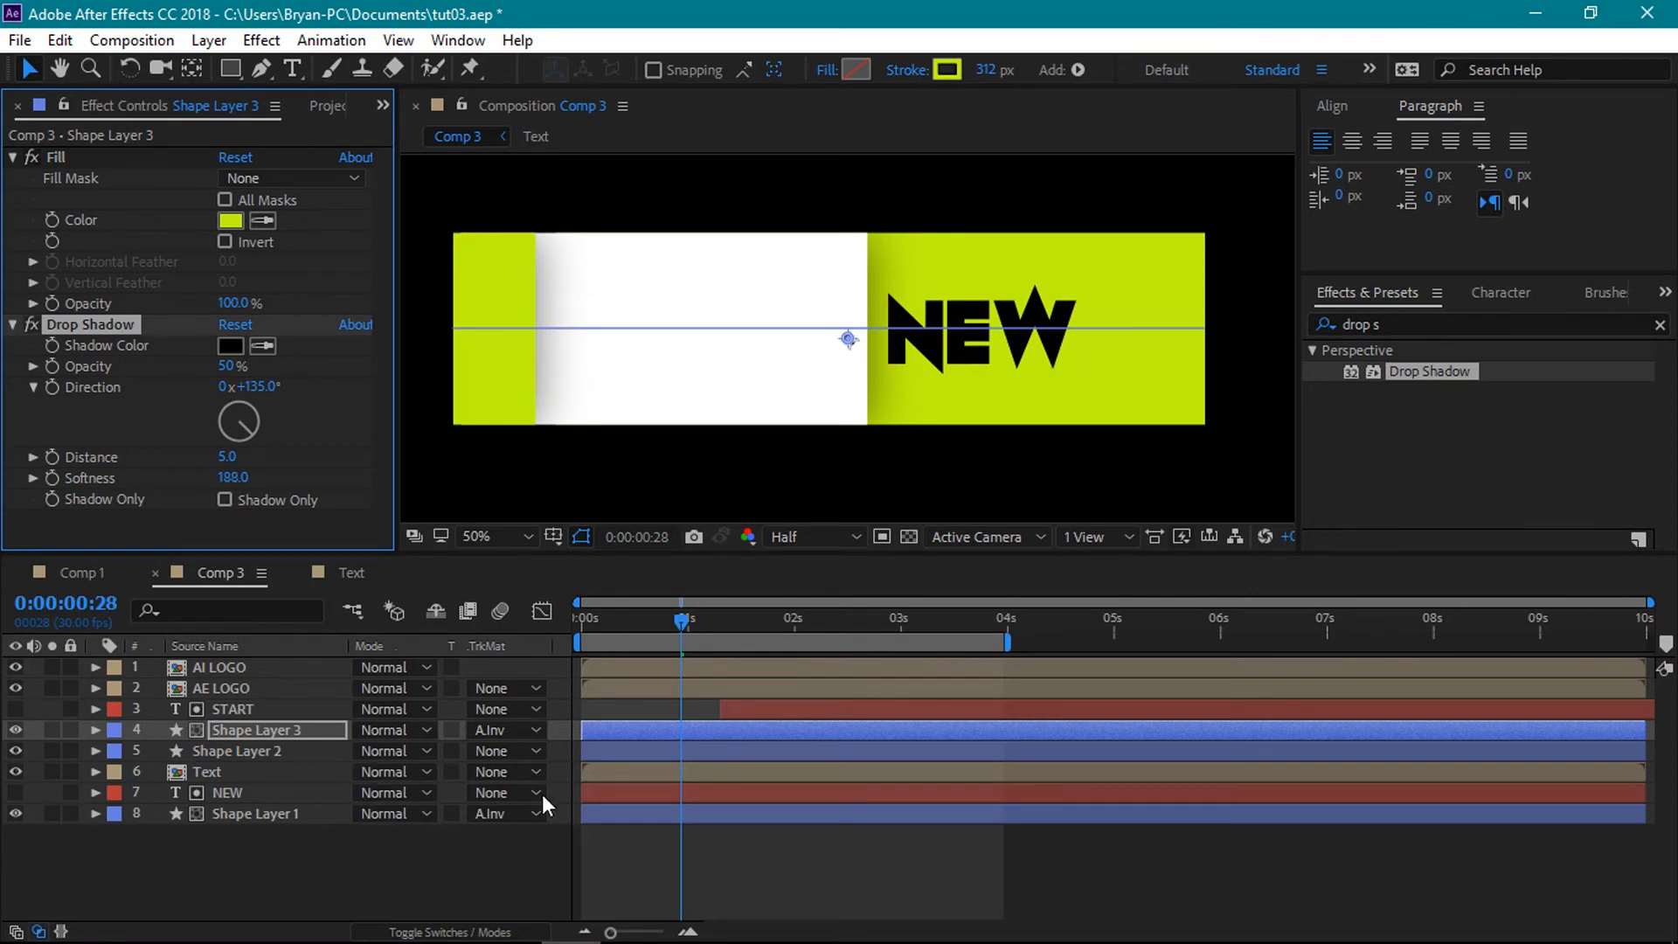
mouse_move(696, 620)
mouse_down()
mouse_move(612, 609)
mouse_move(753, 642)
mouse_move(700, 631)
mouse_up()
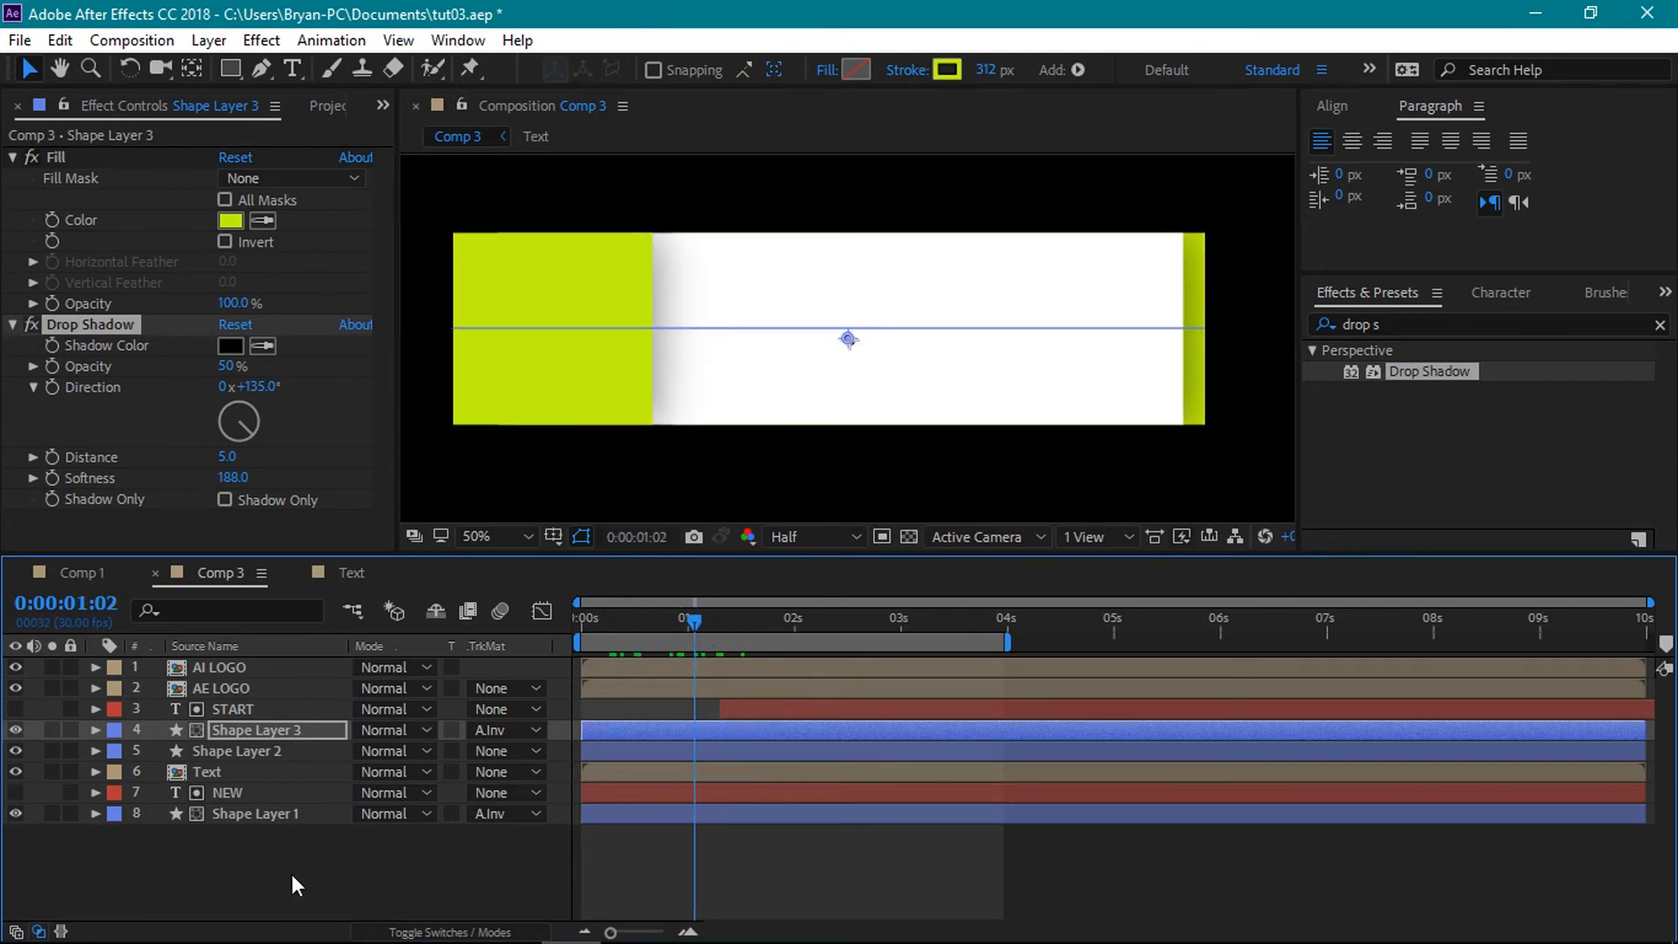
- Set the time to 0:00:00:25 and change the NEW text layer's font to Geomanist Regular Italic
mouse_move(695, 622)
mouse_down()
mouse_move(779, 638)
mouse_move(627, 607)
mouse_move(674, 623)
mouse_up()
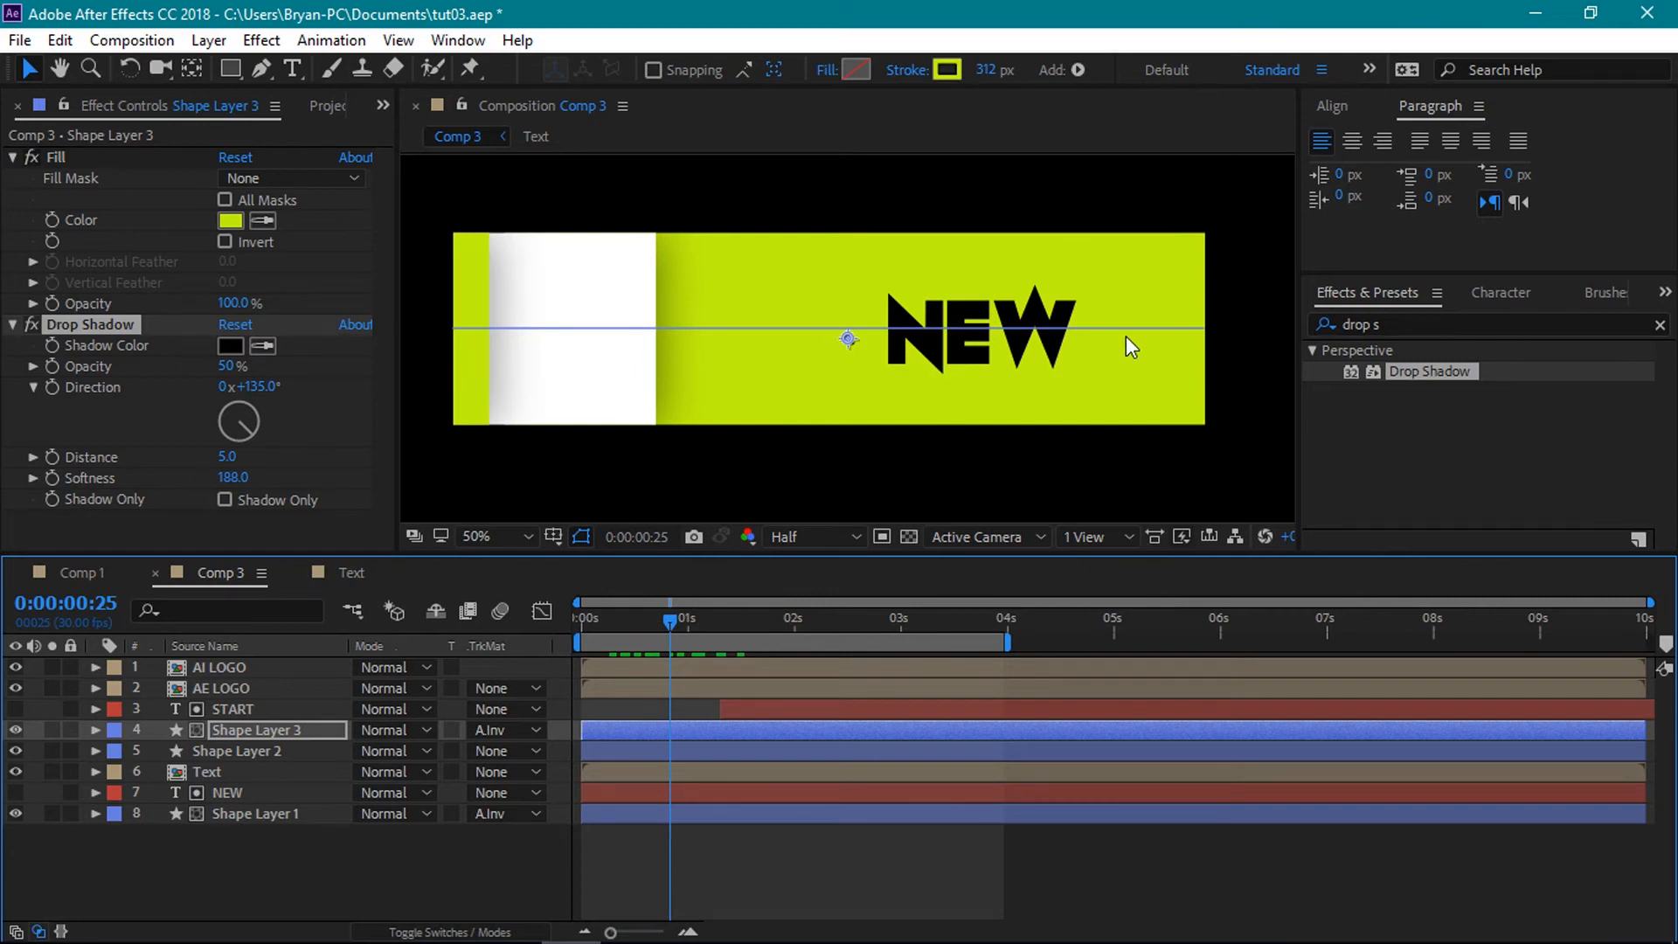
click(218, 793)
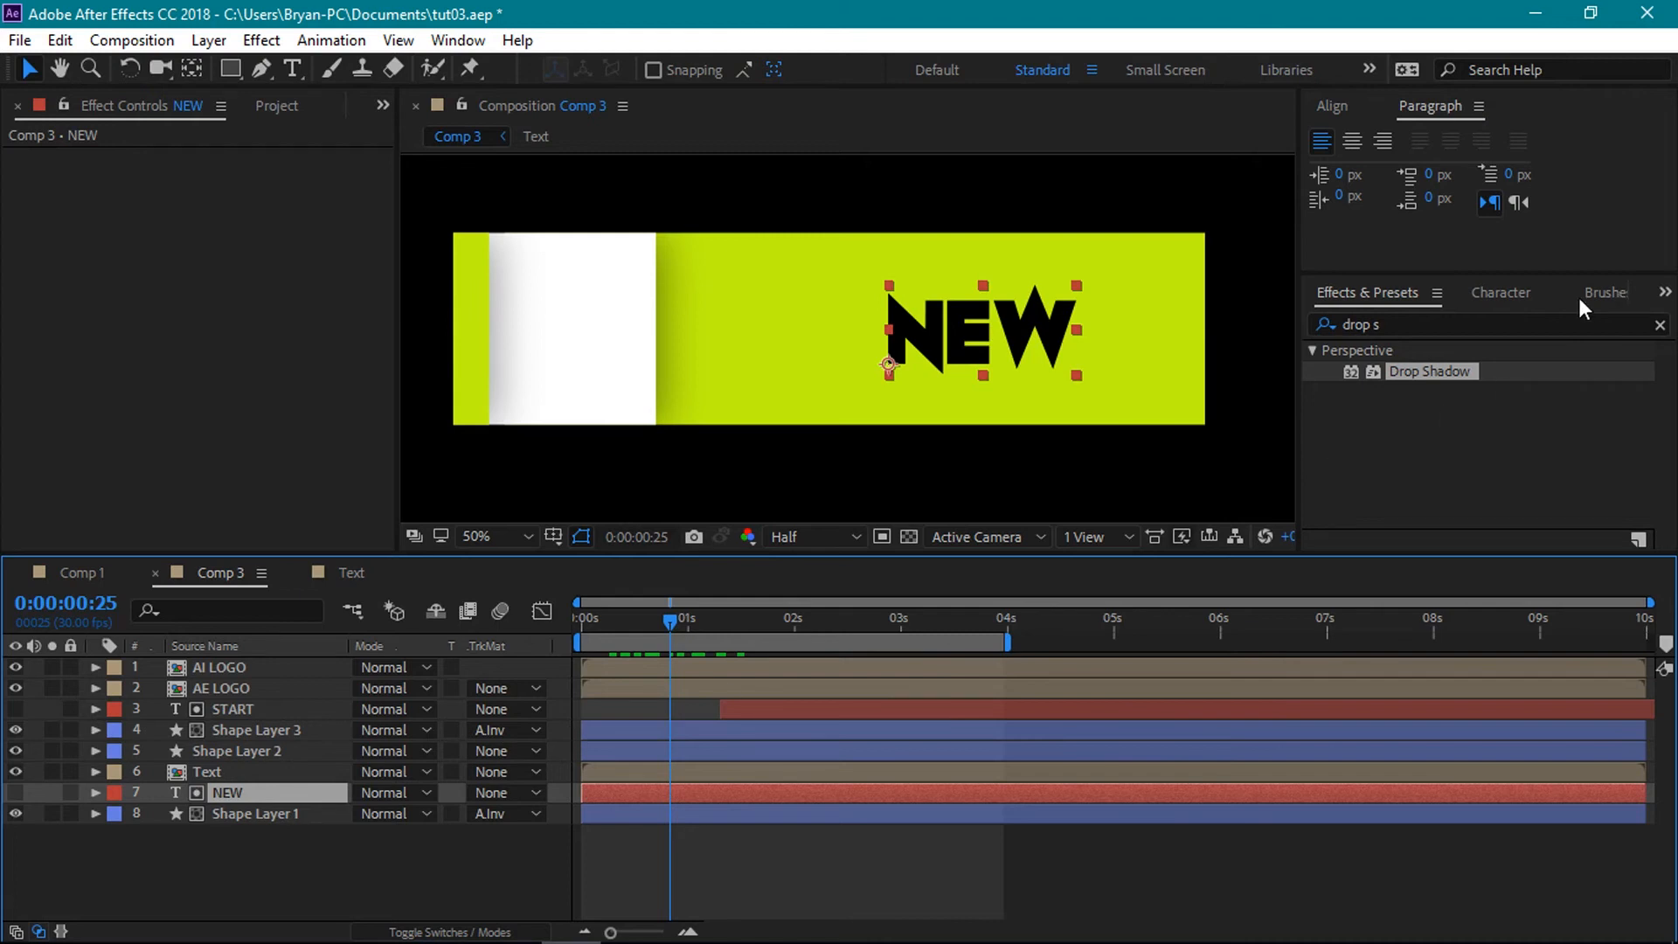
click(1519, 296)
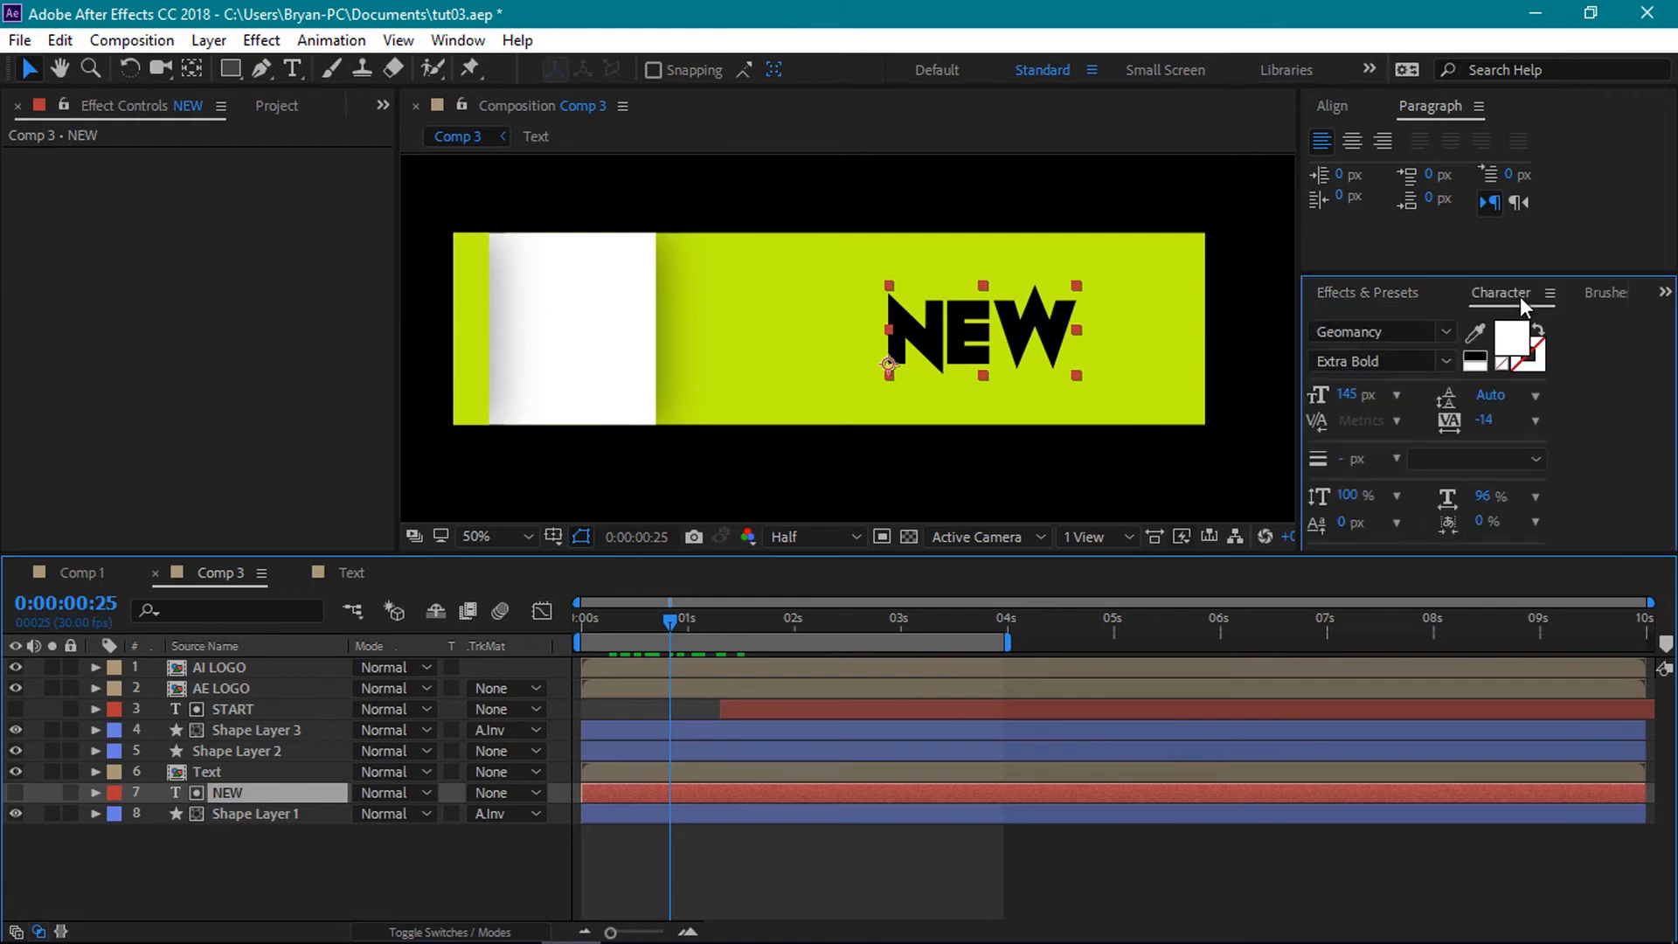
click(1448, 334)
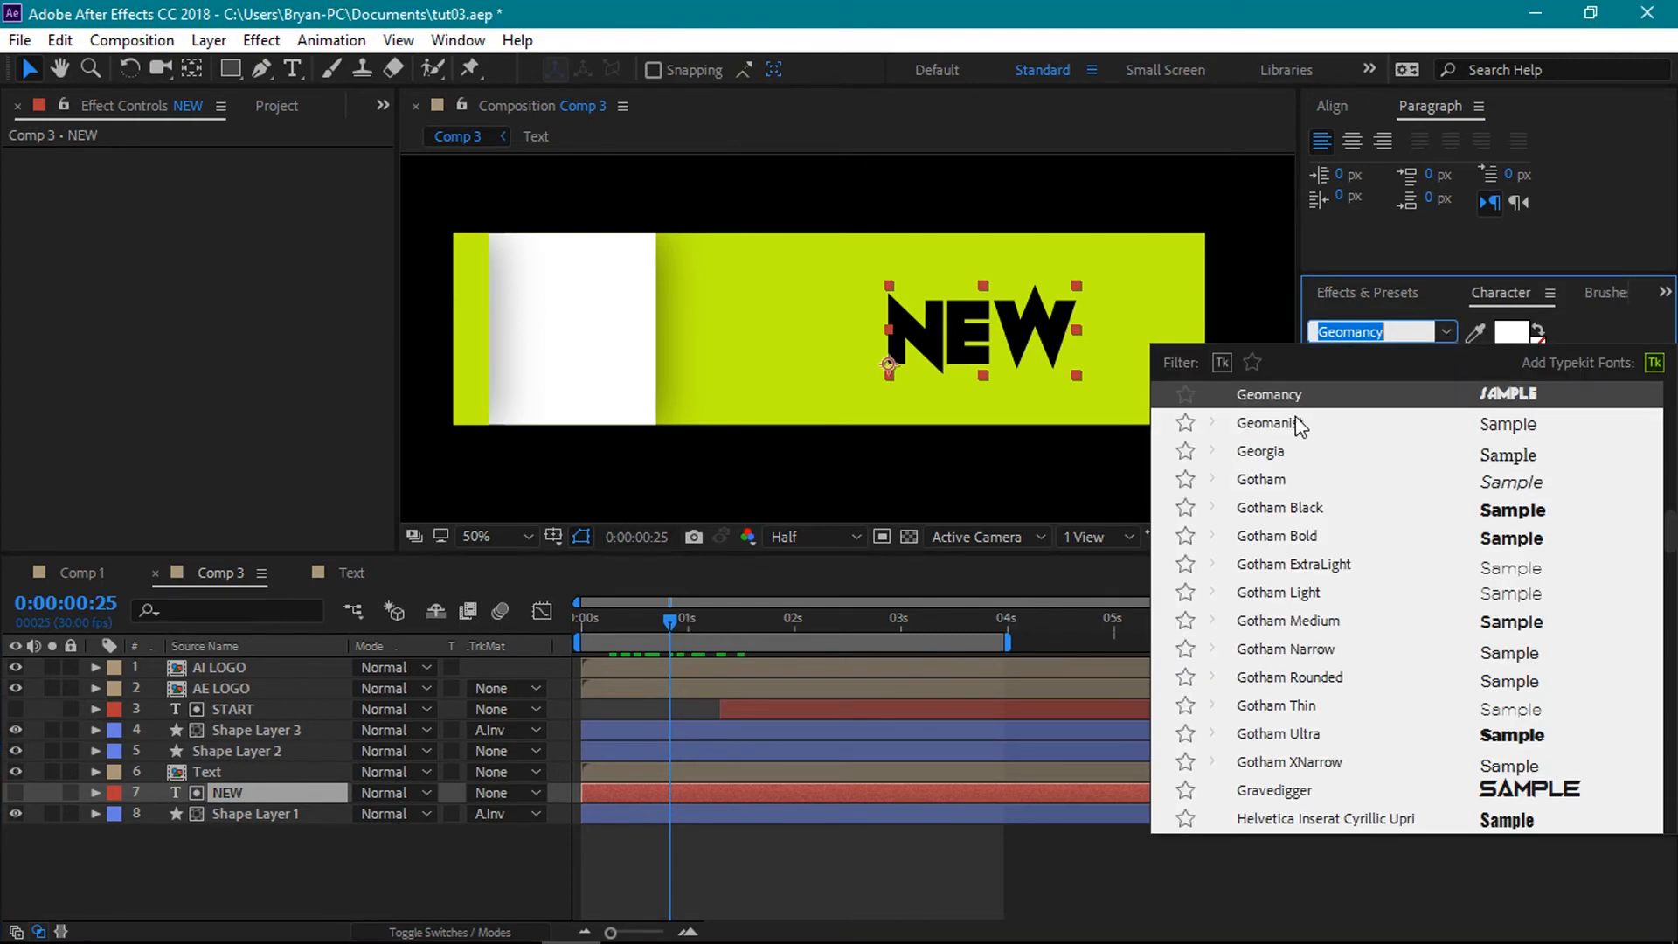
click(1291, 416)
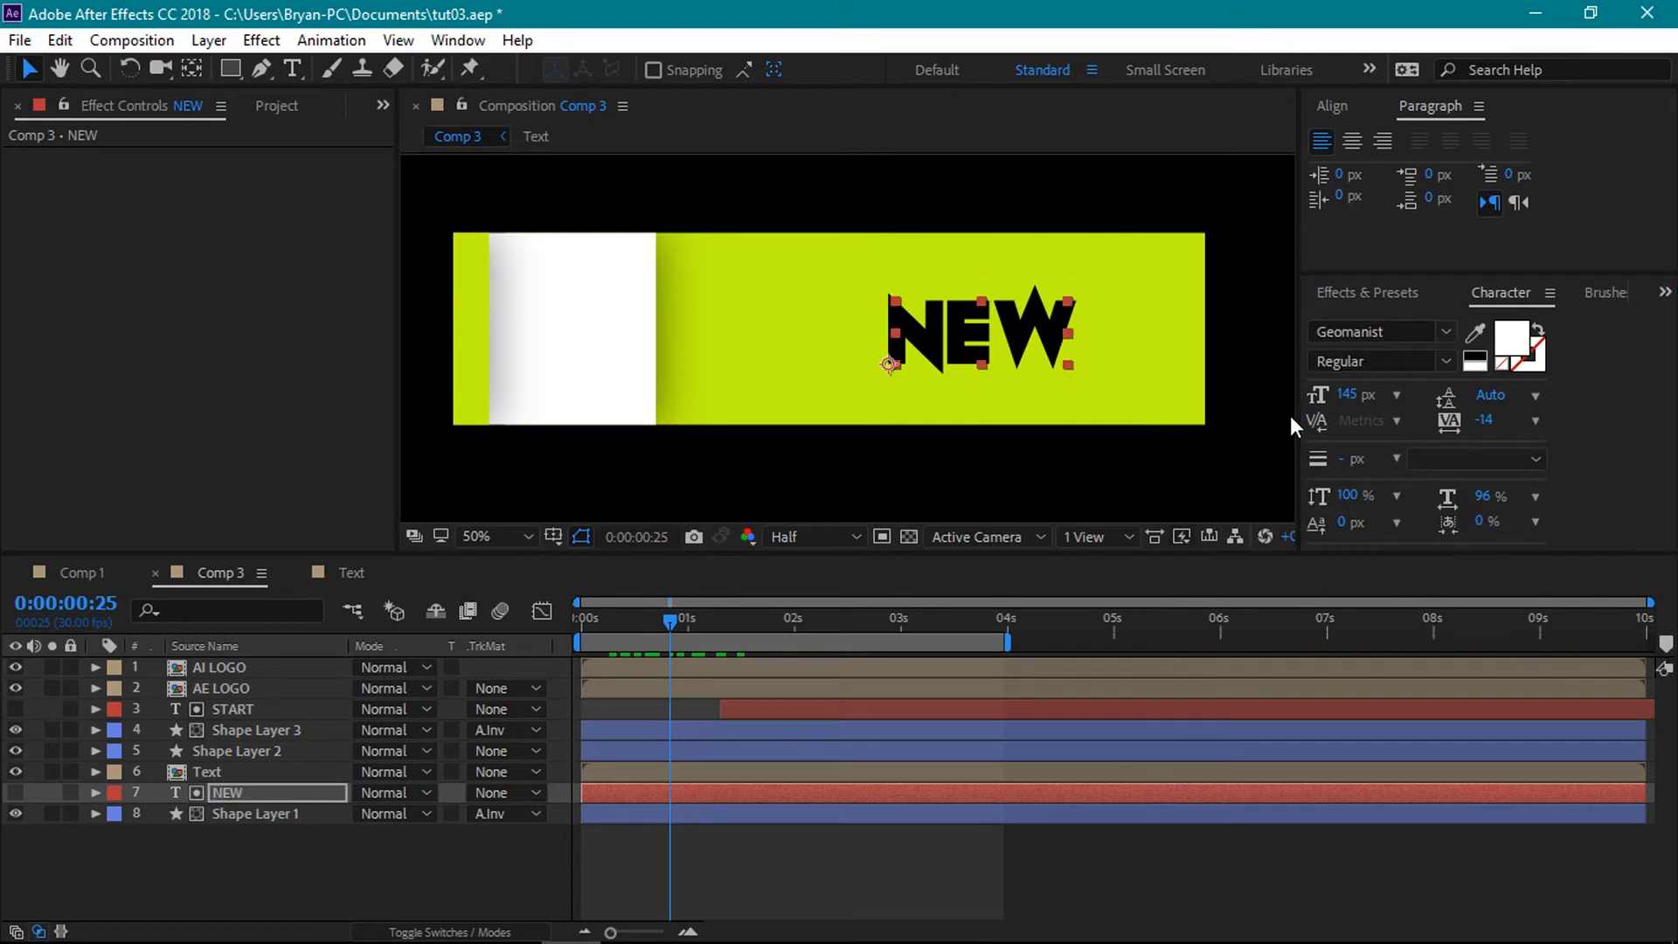
click(1443, 361)
click(1402, 416)
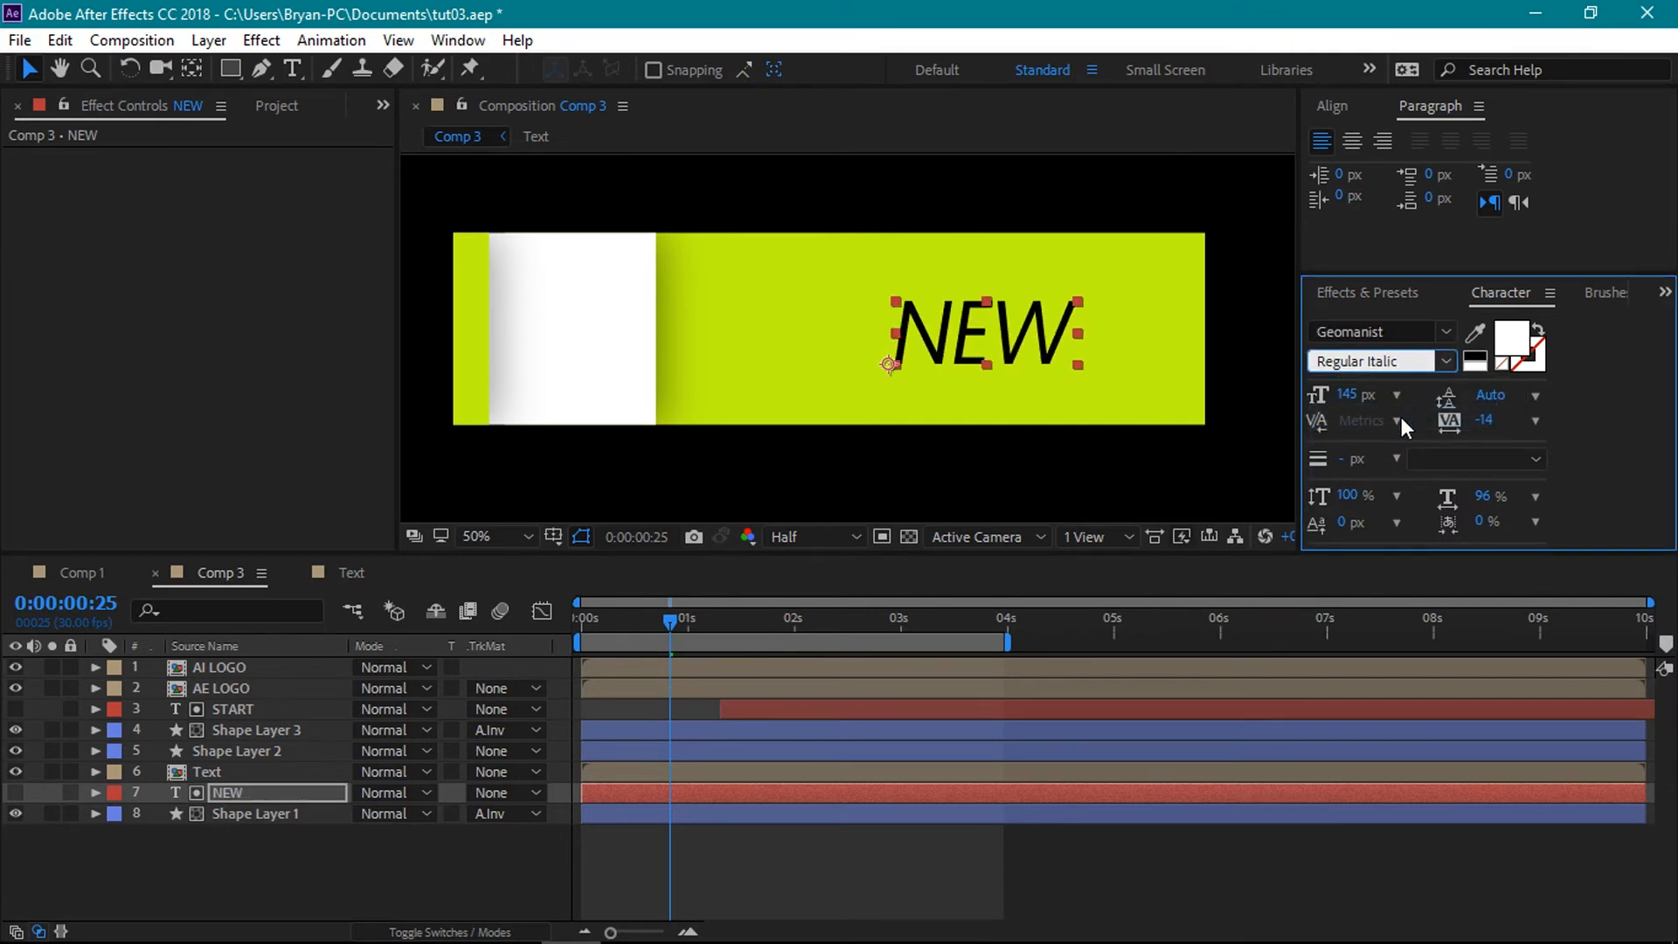
- Change the START text layer's font to Geomanist Regular Italic, with the time at 0:00:01:13
click(236, 709)
drag(669, 619, 734, 637)
click(1449, 329)
click(1388, 427)
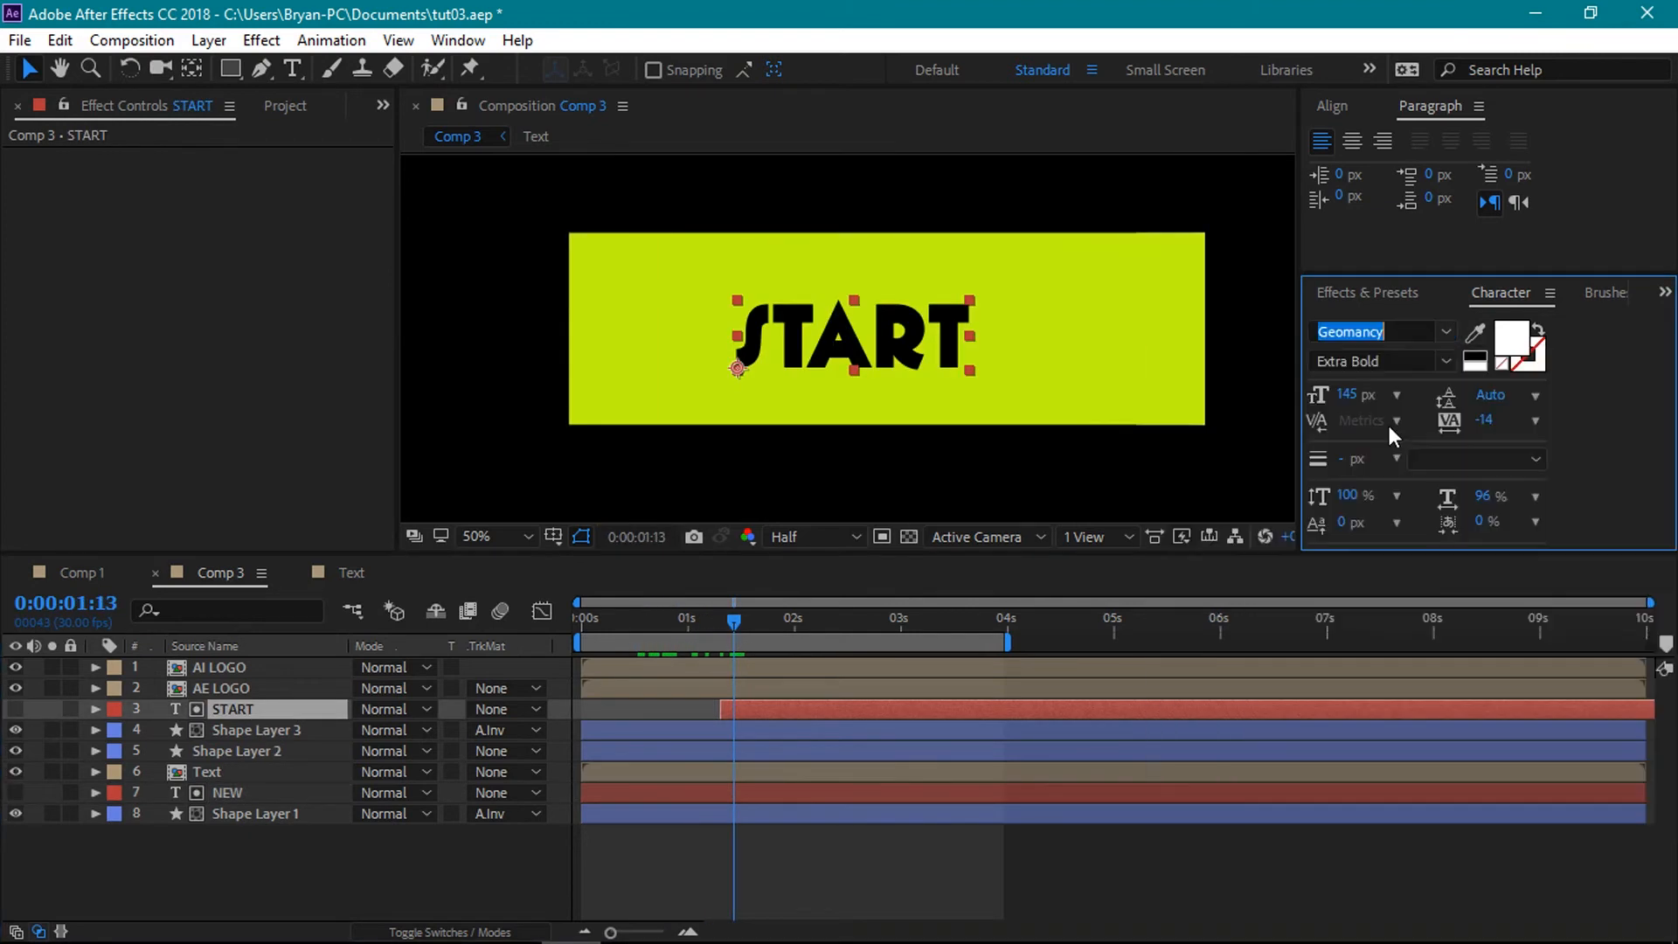
click(1446, 362)
click(1414, 412)
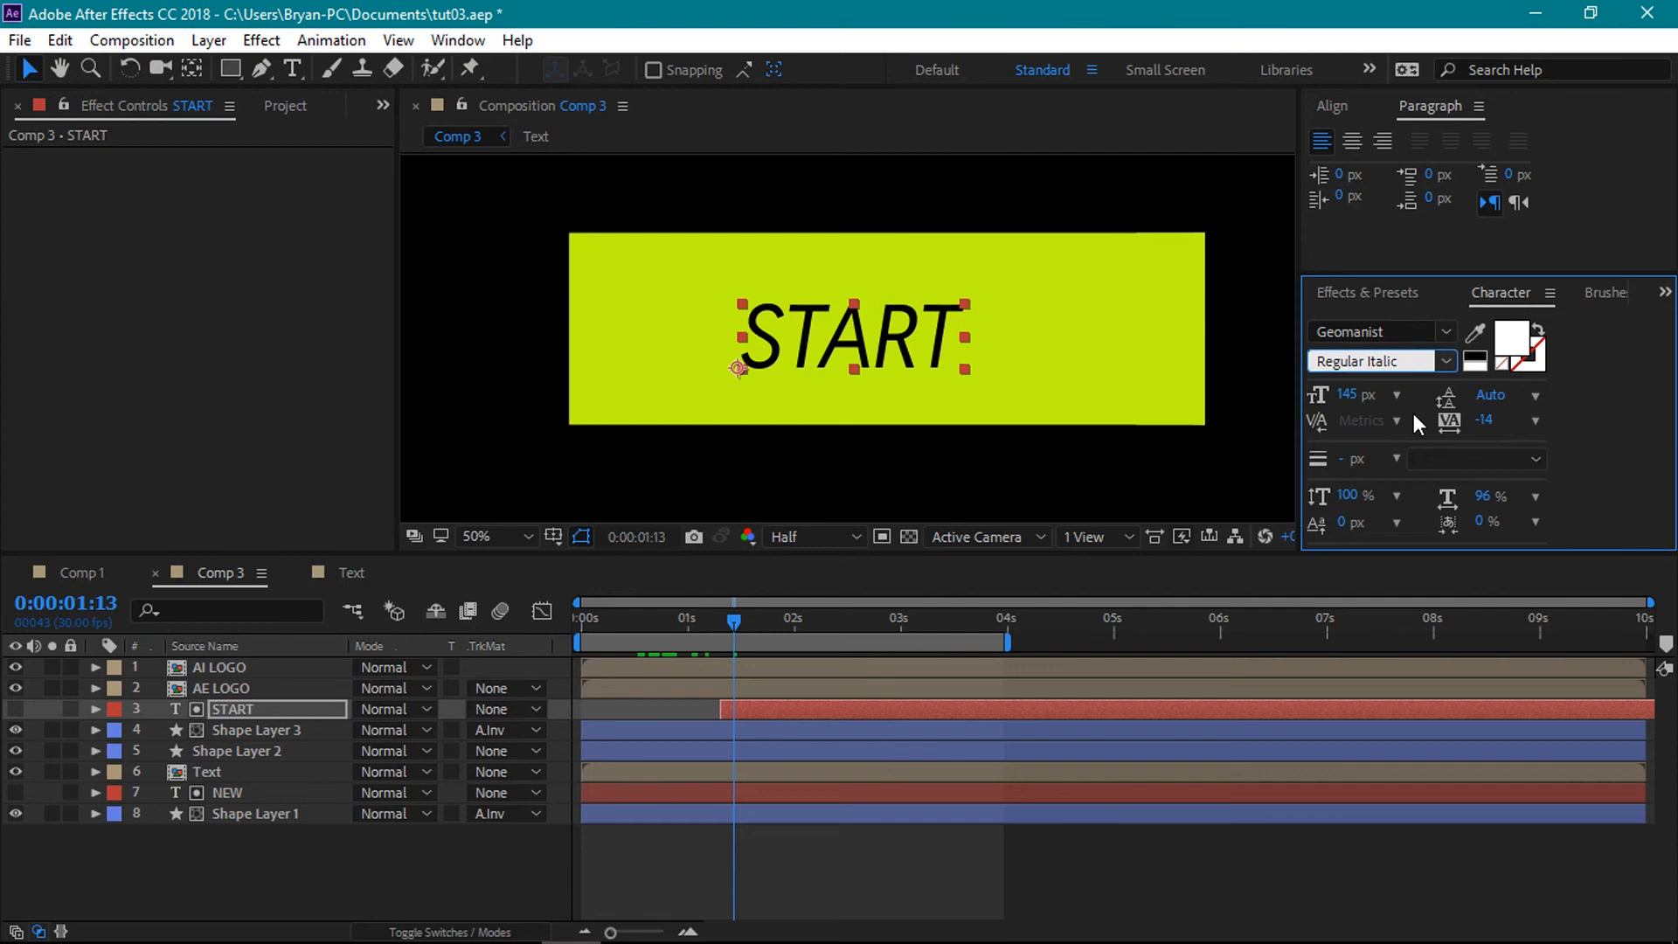
- Check the animation up to 0:00:03:10 and extend the work area to the composition's end at 10 seconds
drag(727, 615, 690, 637)
drag(736, 645, 938, 668)
click(498, 535)
click(532, 355)
click(496, 532)
click(527, 293)
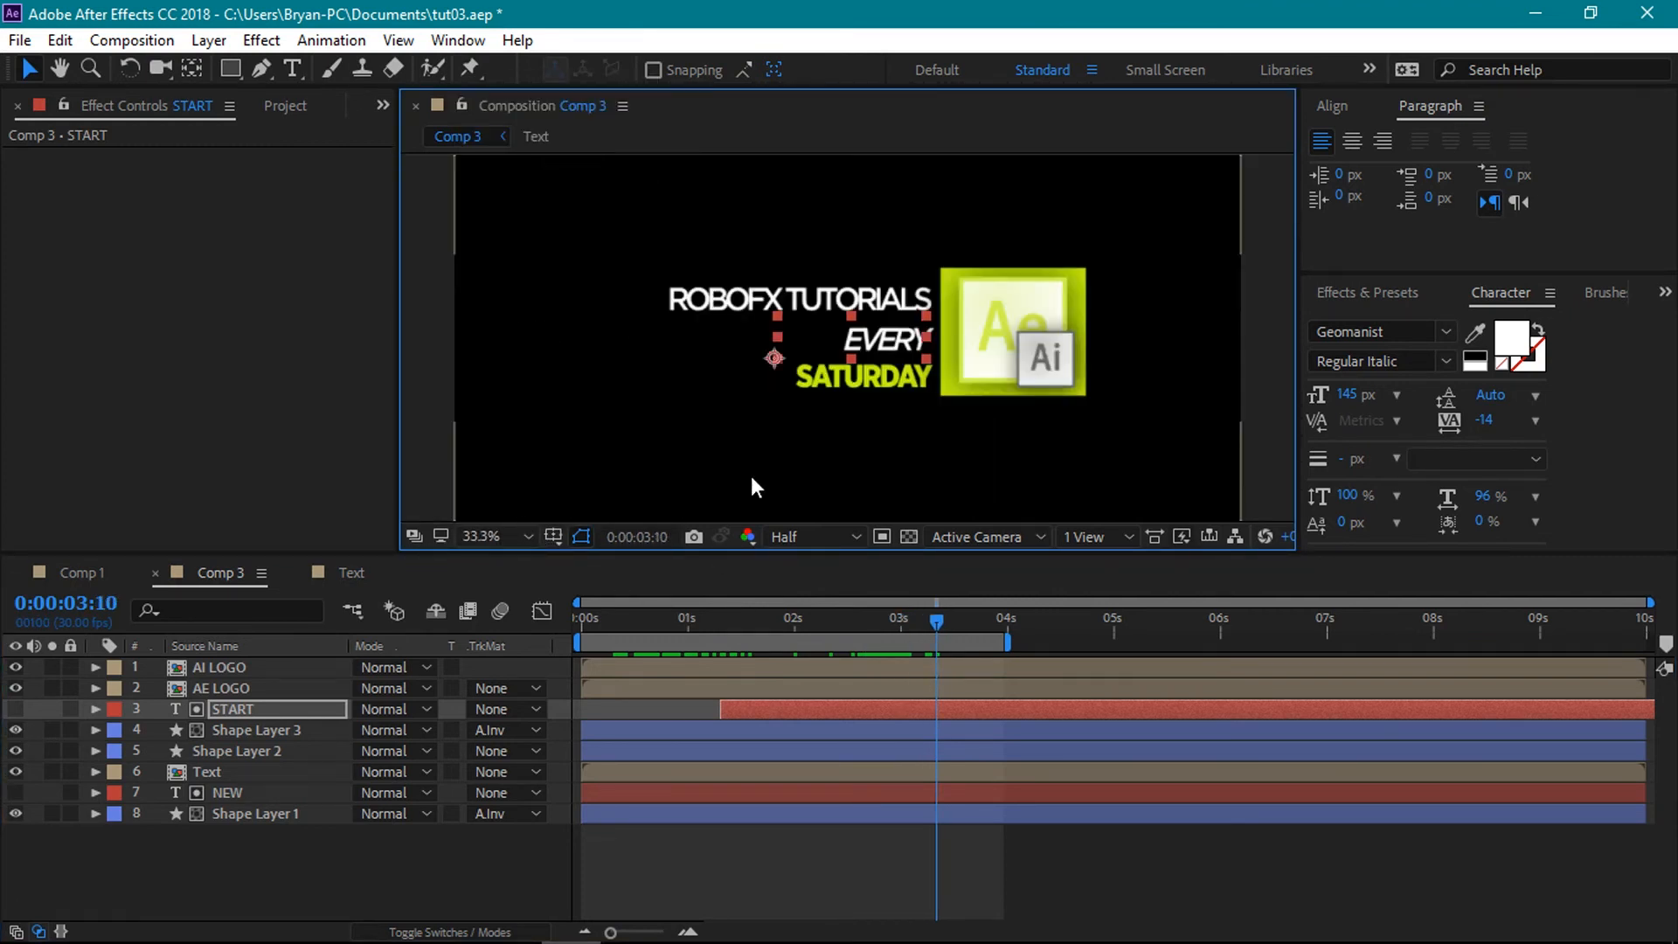
drag(1008, 644, 1649, 643)
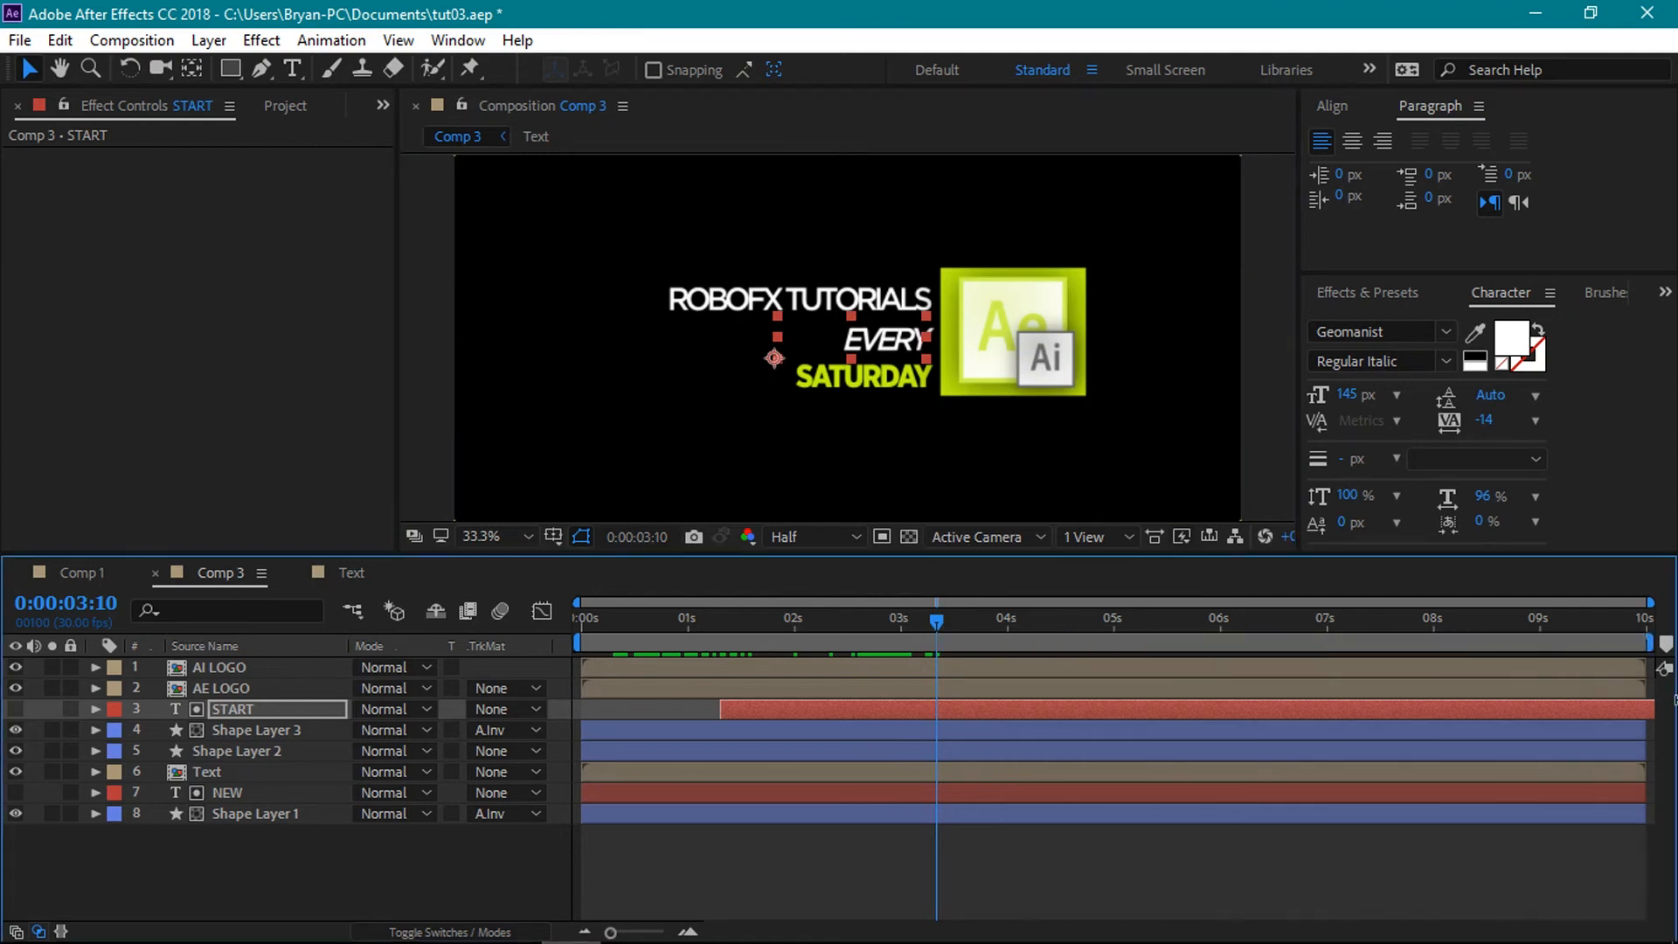
click(341, 905)
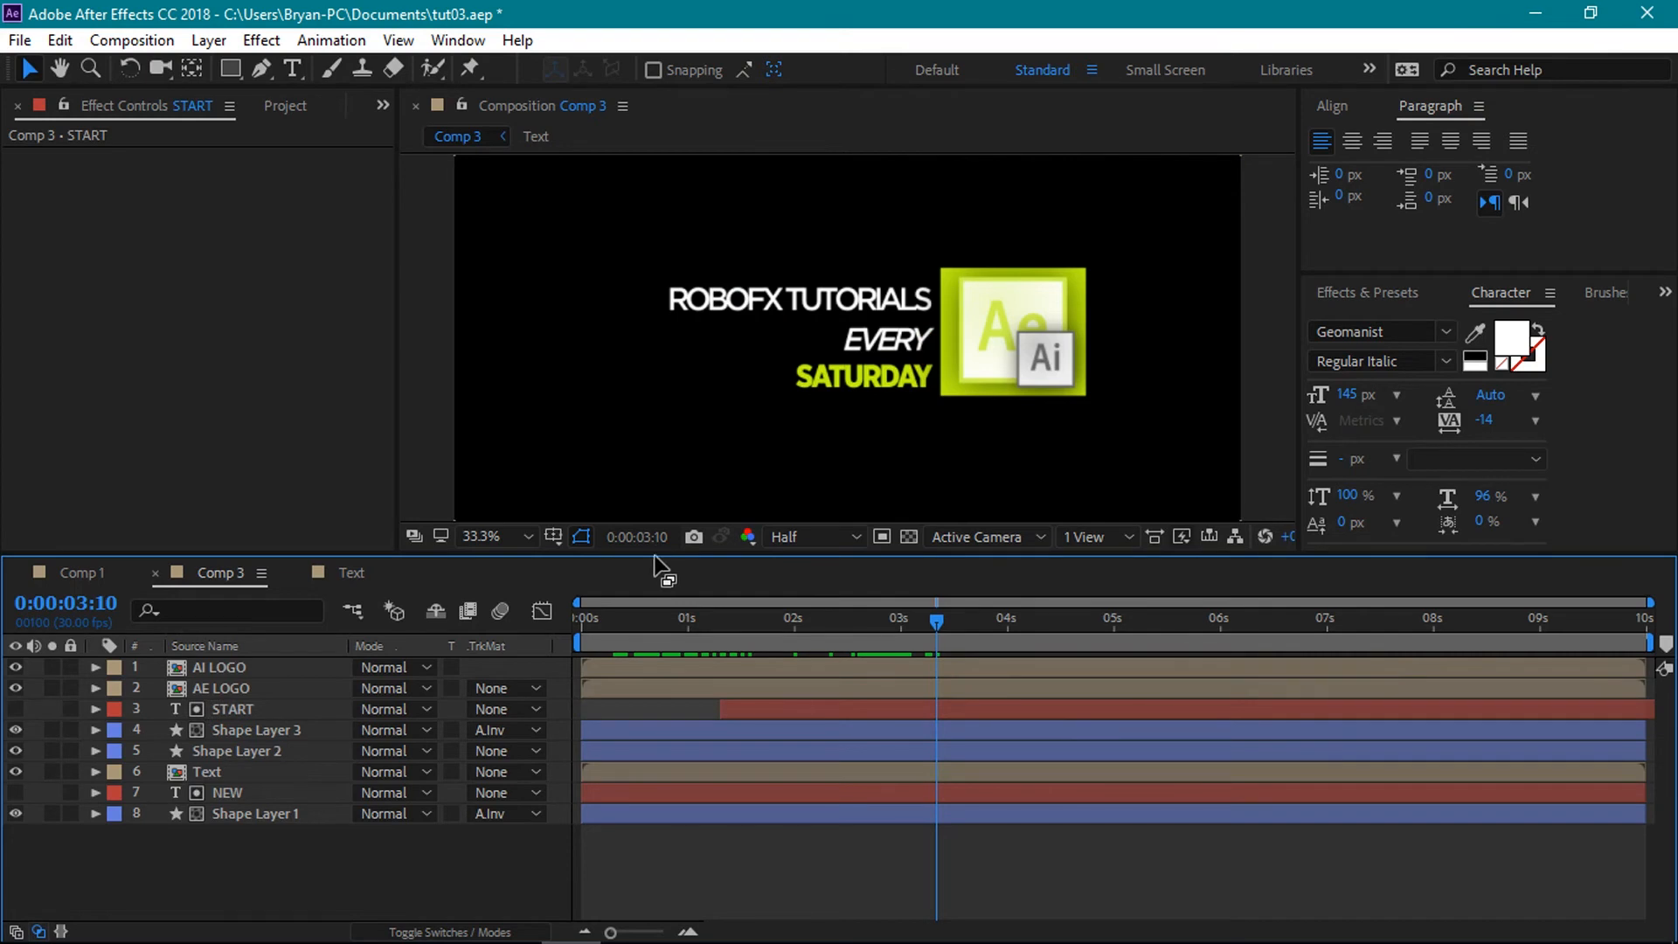
- Set the time to 0:00:07:00, duplicate the Text layer and time-reverse the upper copy
drag(940, 651, 1323, 695)
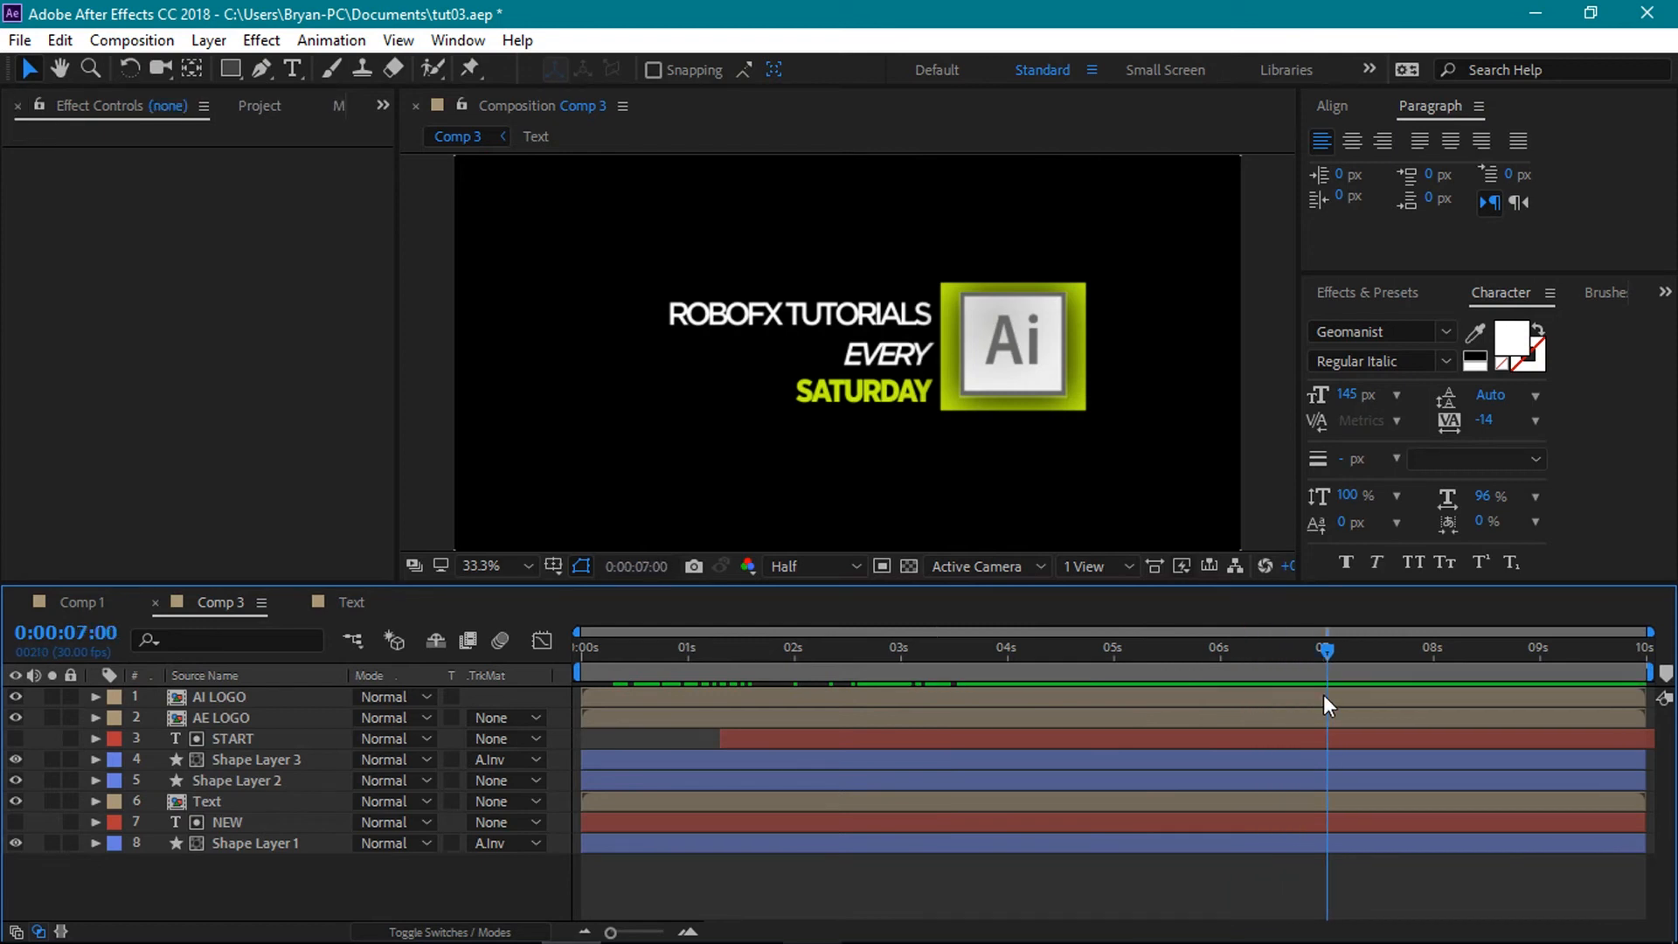
click(200, 805)
key(ctrl+d)
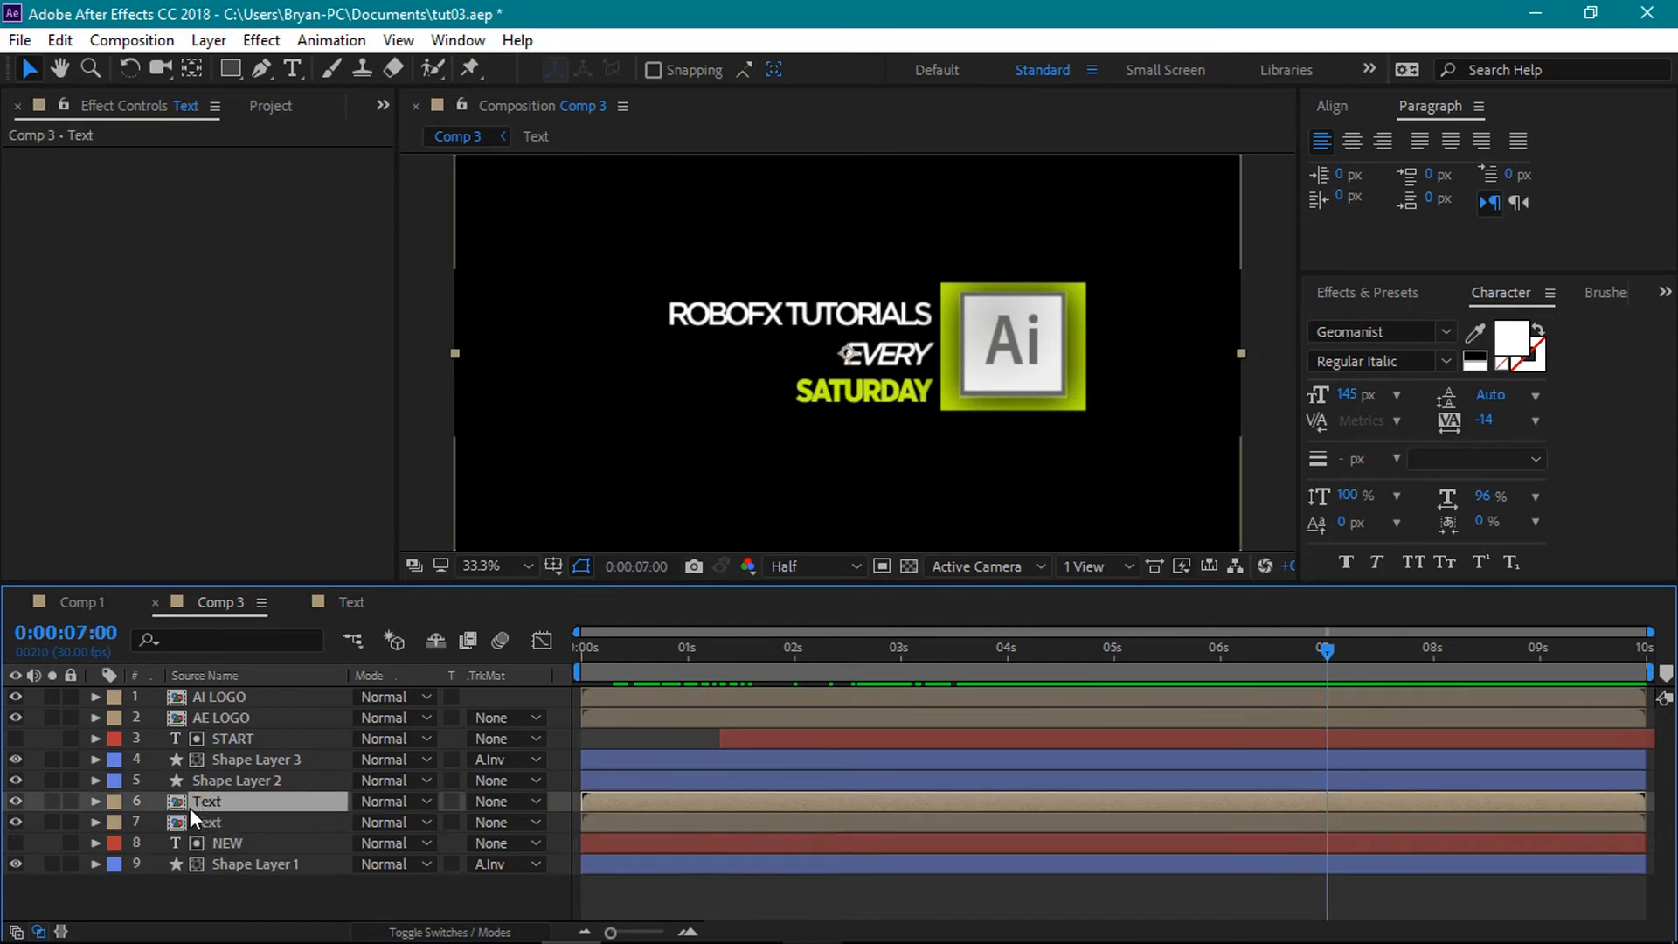
click(209, 40)
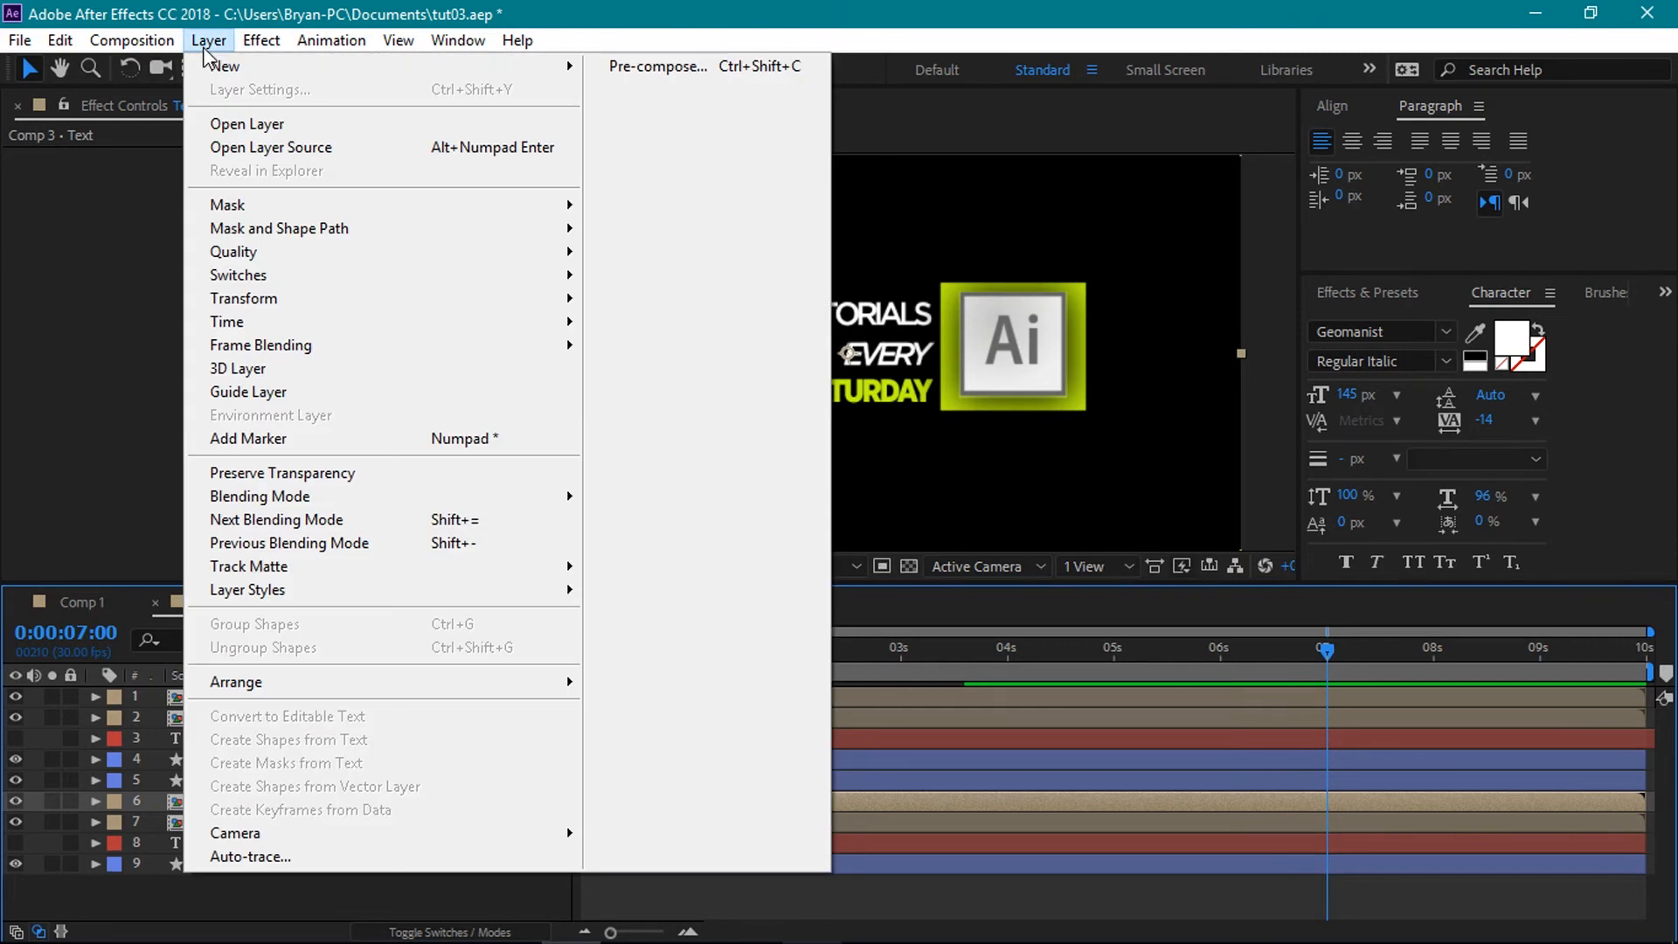
mouse_move(337, 330)
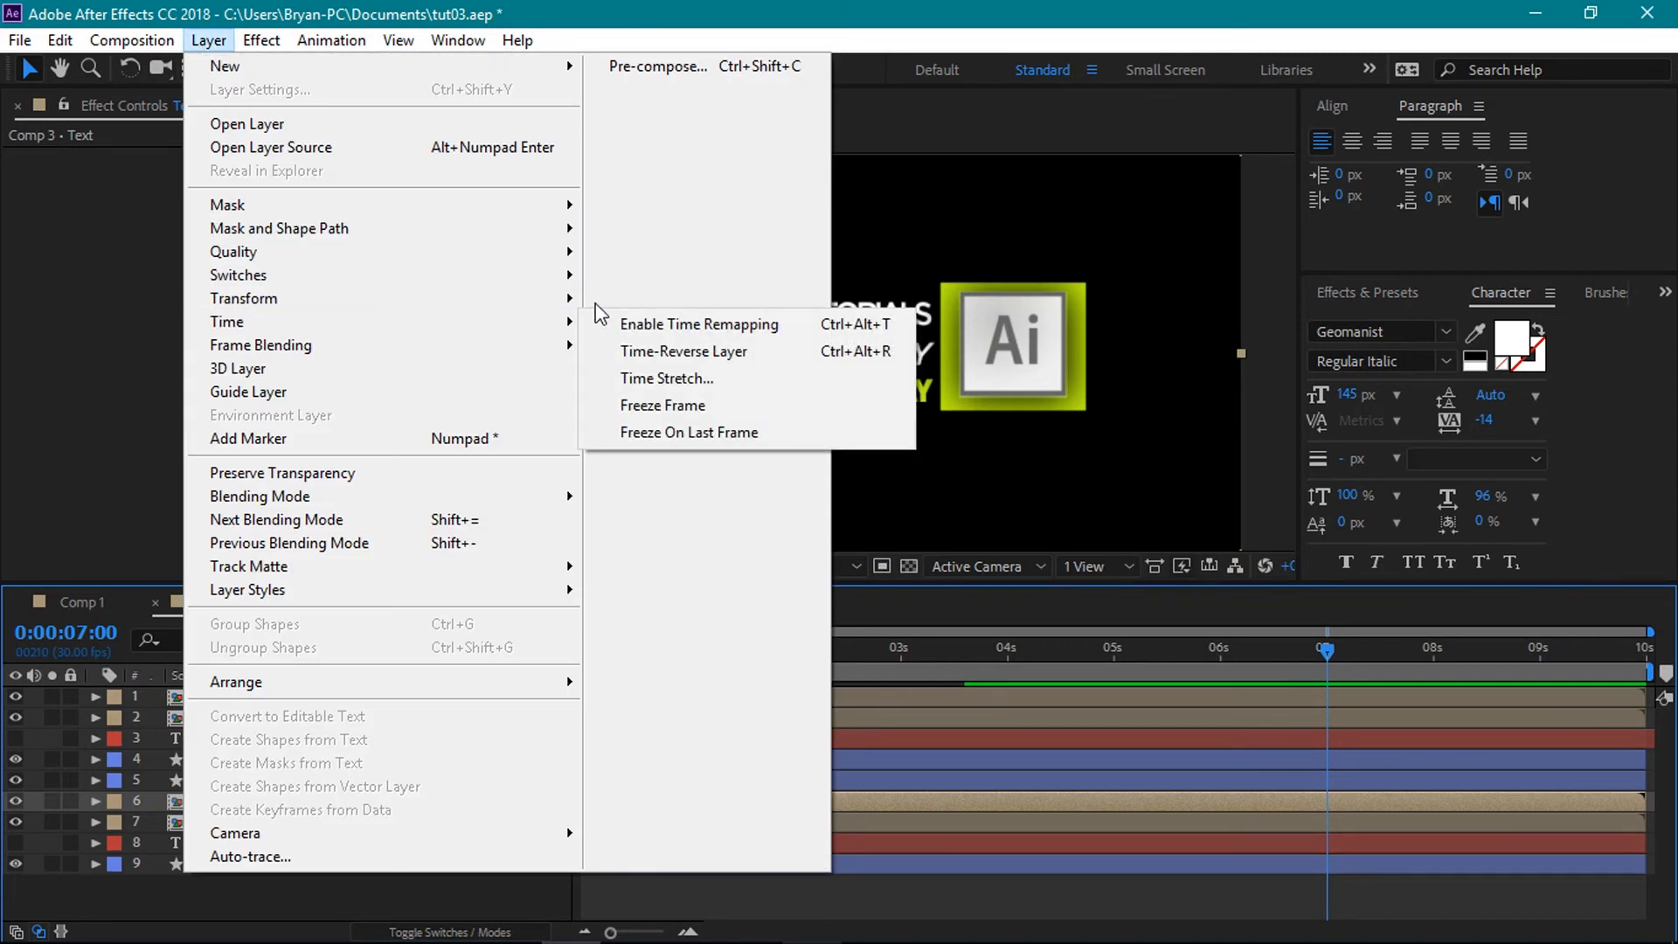
click(664, 351)
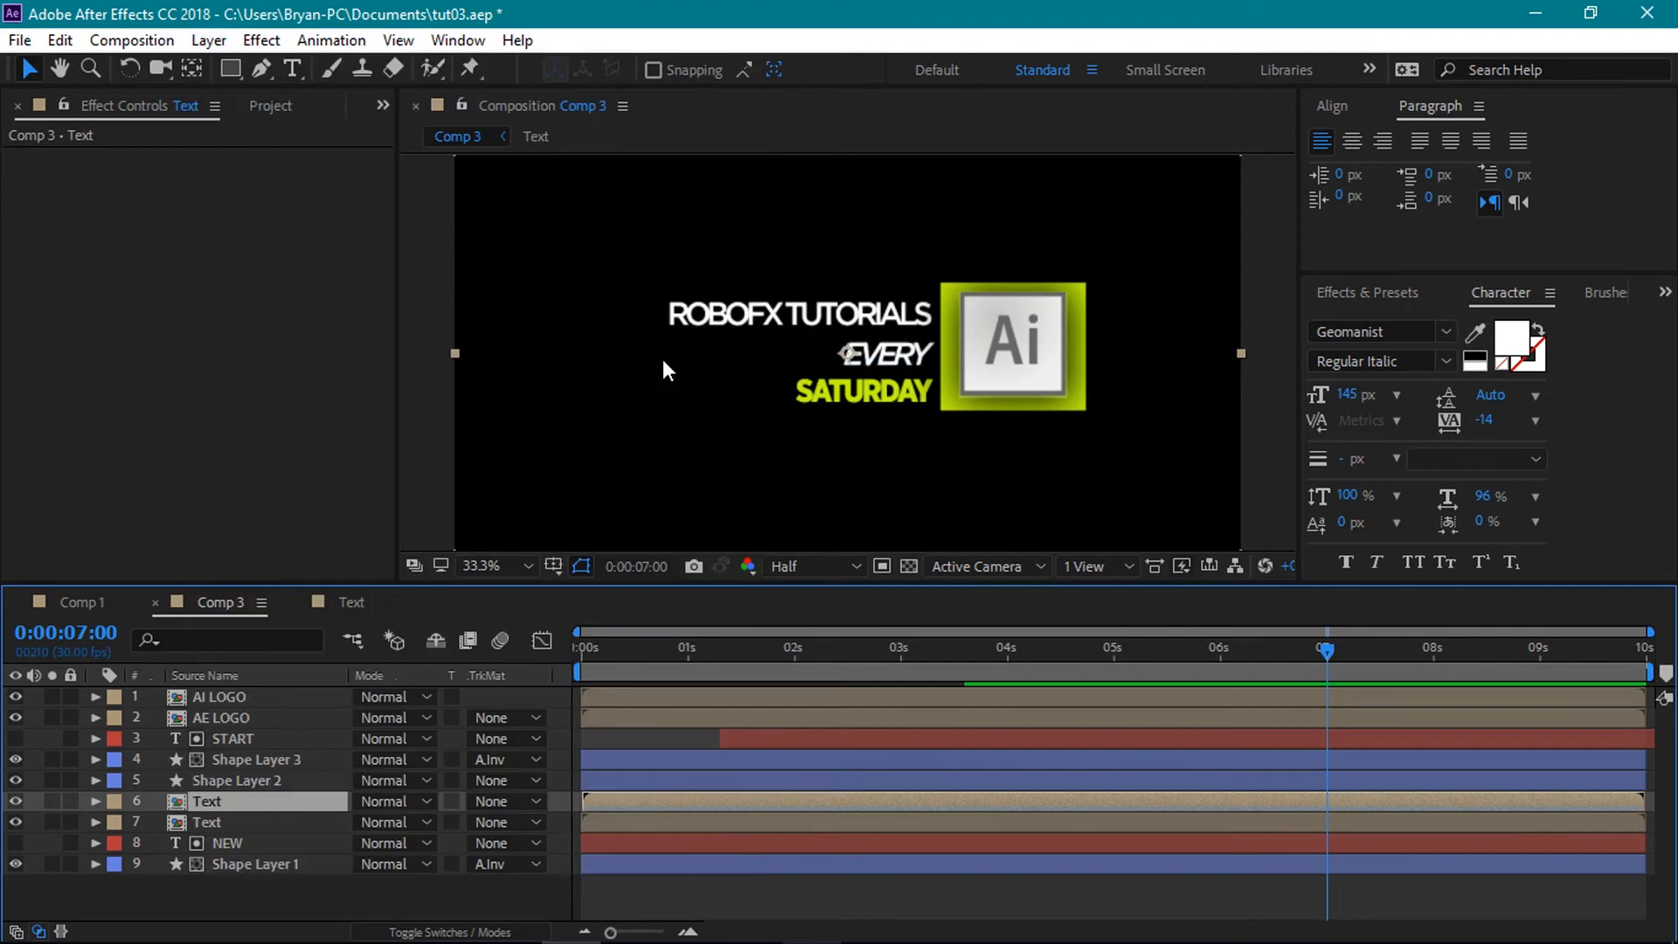
- Trim the reversed Text copy to start and the original Text layer to end at 0:00:06:14, checking the exit at 0:00:07:25
drag(1309, 648, 1271, 699)
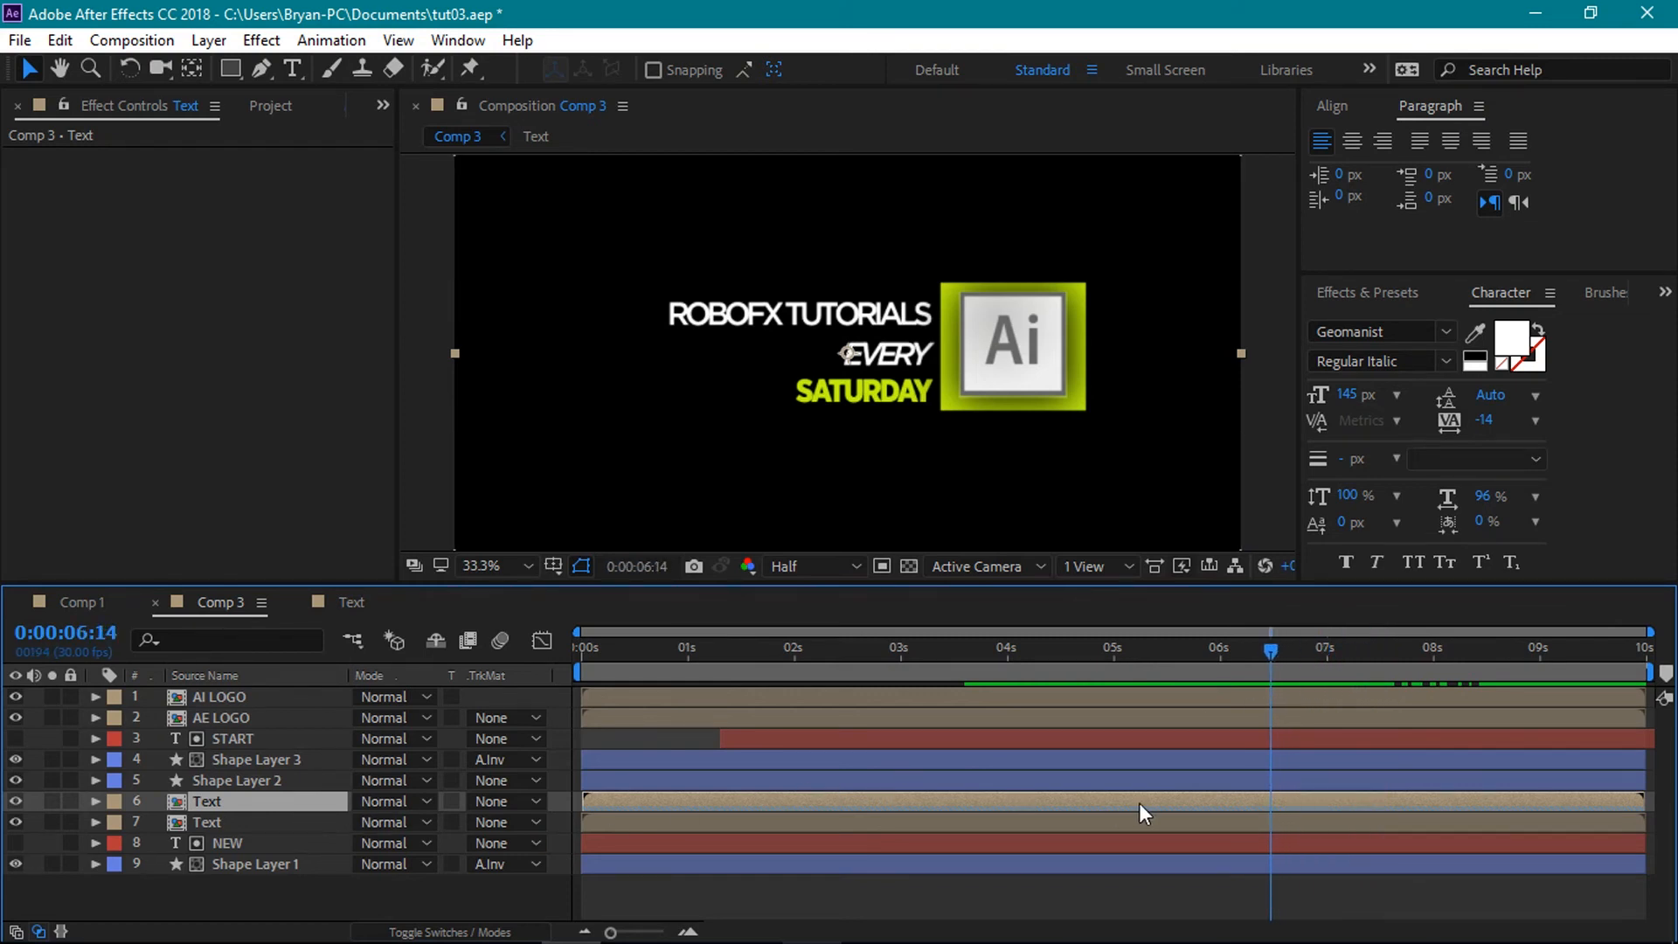
key(alt+bracketleft)
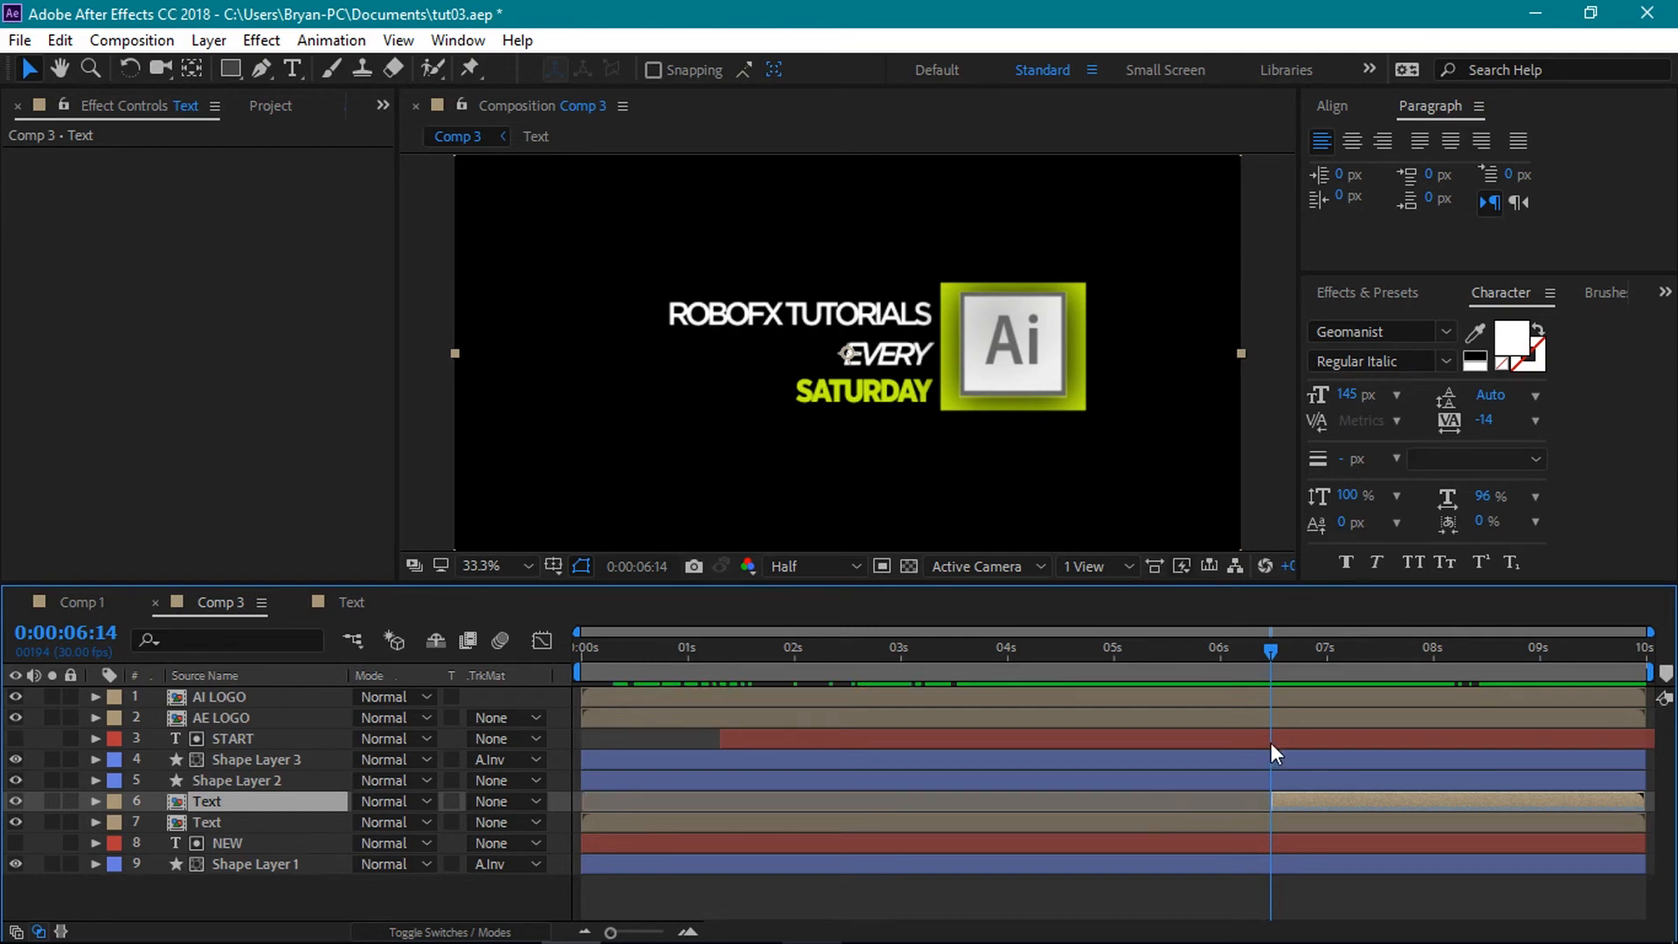
click(229, 818)
key(alt+bracketright)
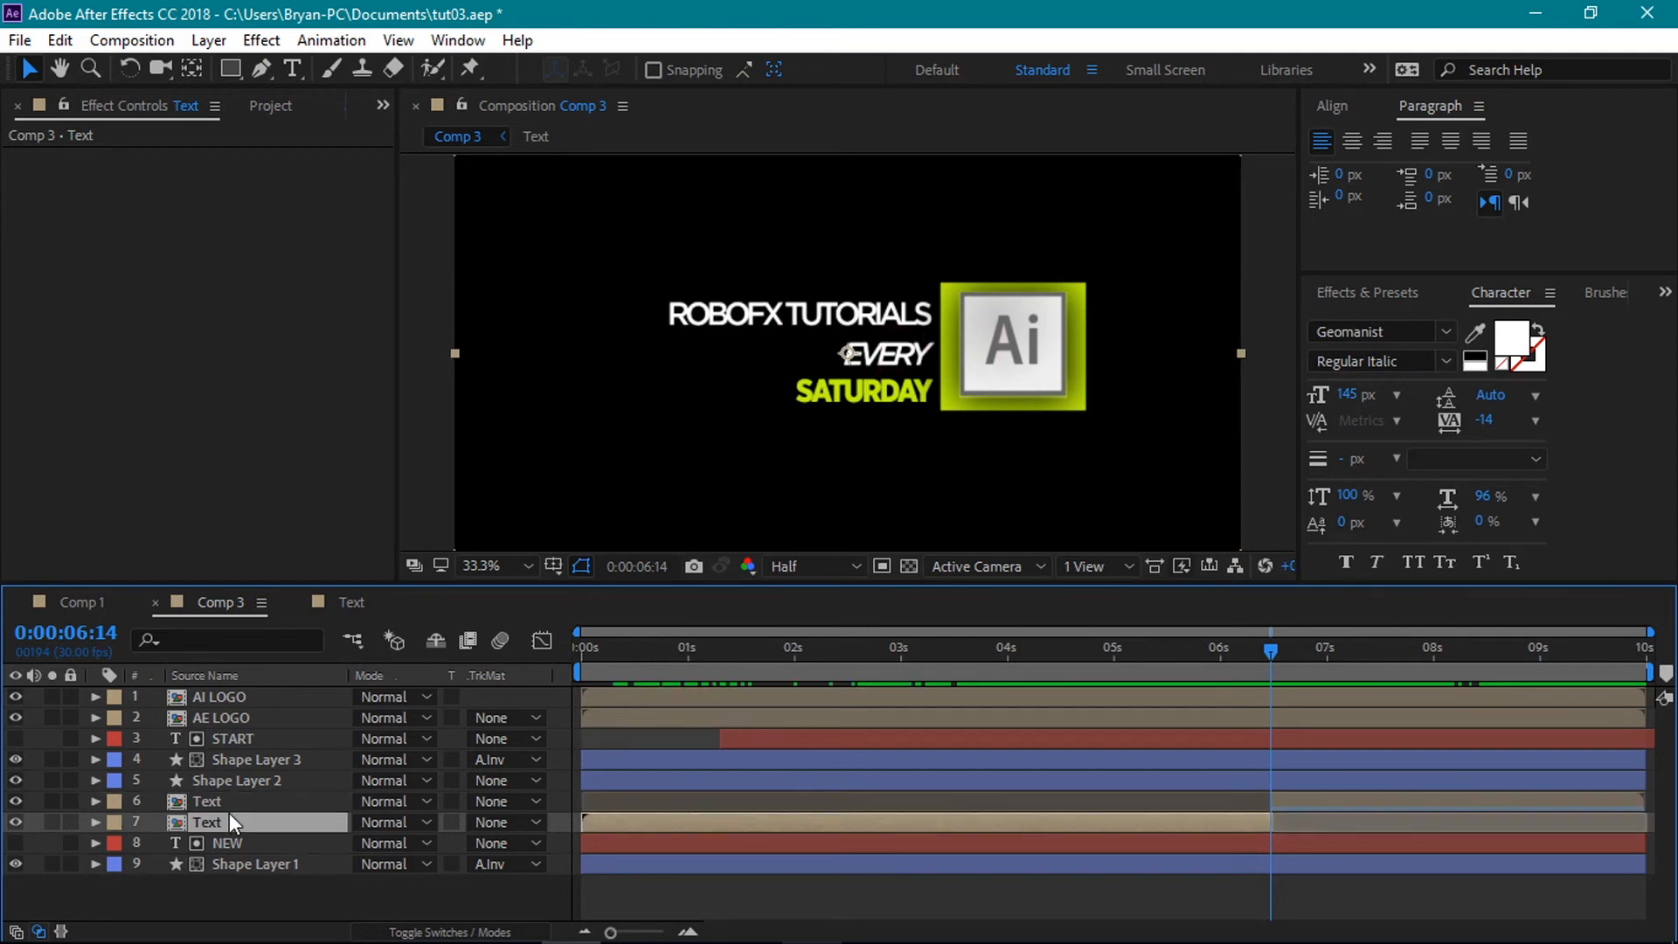
drag(1246, 656, 1414, 699)
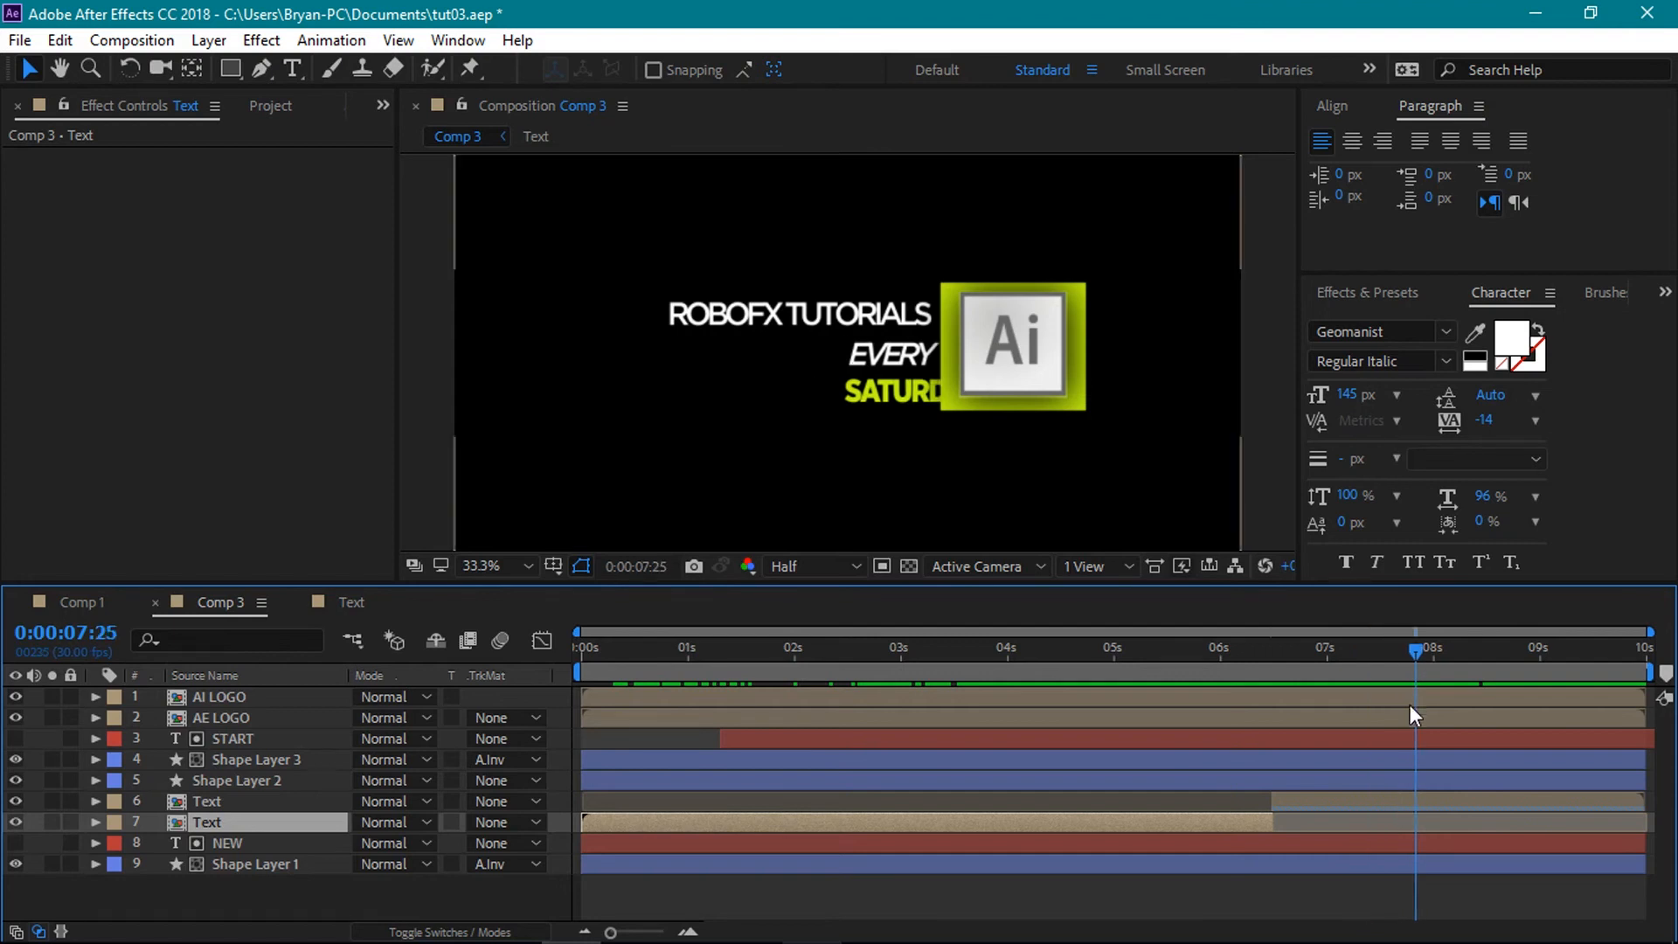
- Slide the reversed Text copy earlier in the timeline so it starts at about 0:00:05:28, just before 6 seconds
drag(1331, 795, 1304, 801)
drag(1417, 656, 1366, 680)
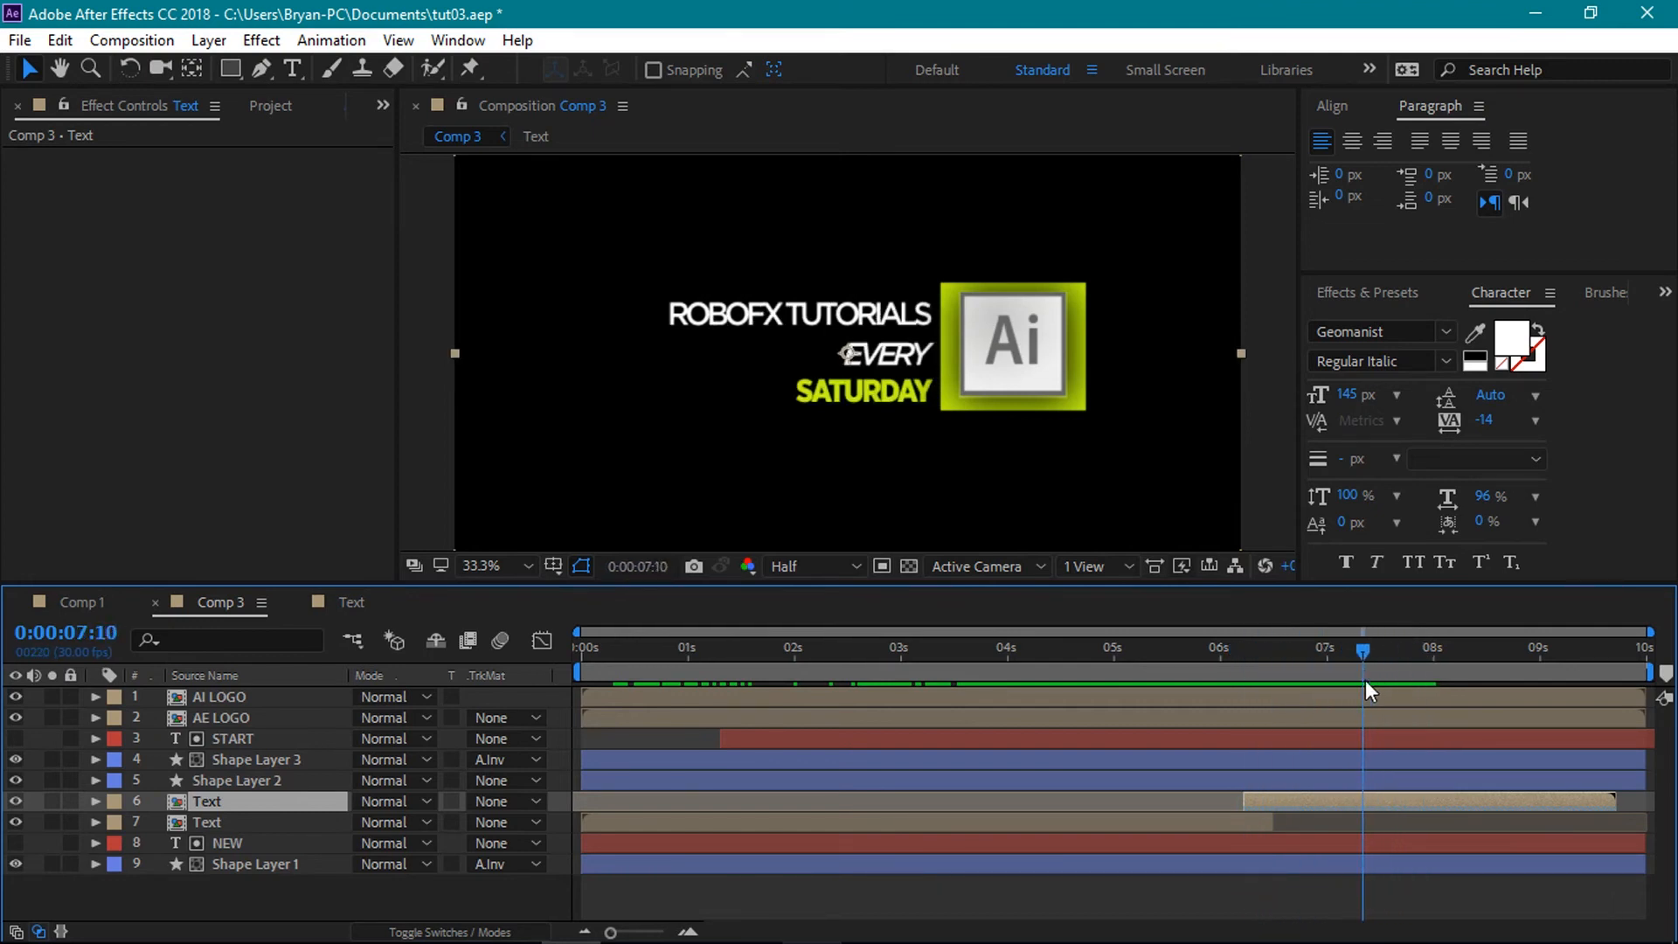
drag(1317, 802, 1286, 795)
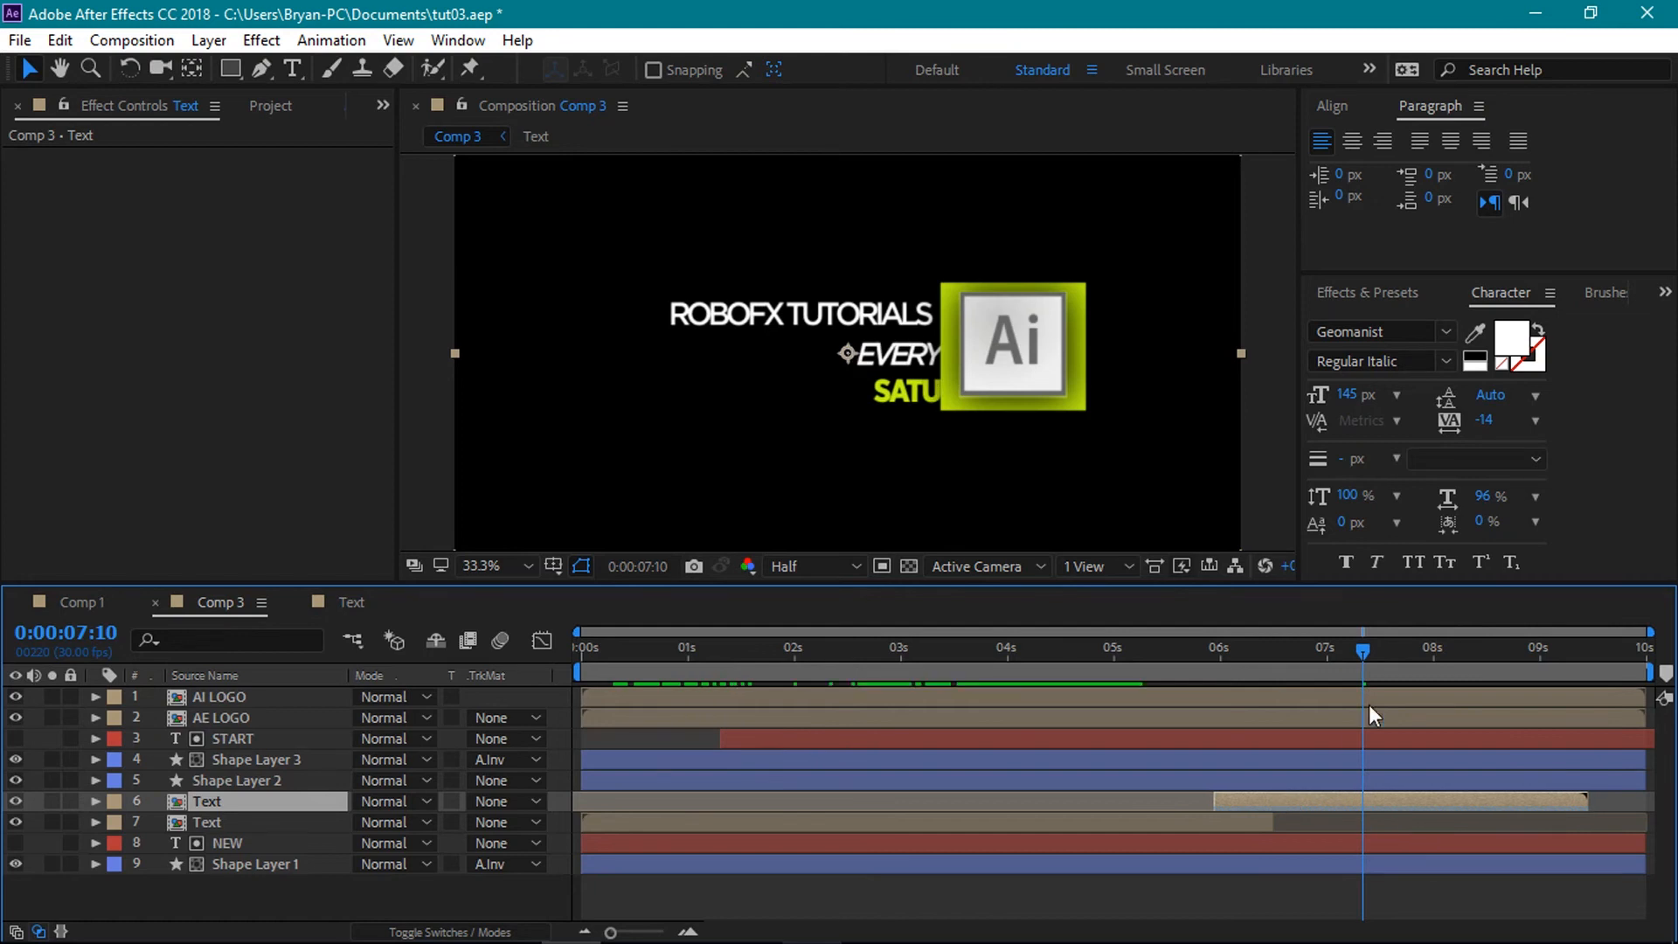
- Keyframe both logos' Position at 0:00:07:00 and shift them right at 0:00:08:00, to X 1870 for AI LOGO and 1516 for AE LOGO
drag(1357, 643, 1323, 696)
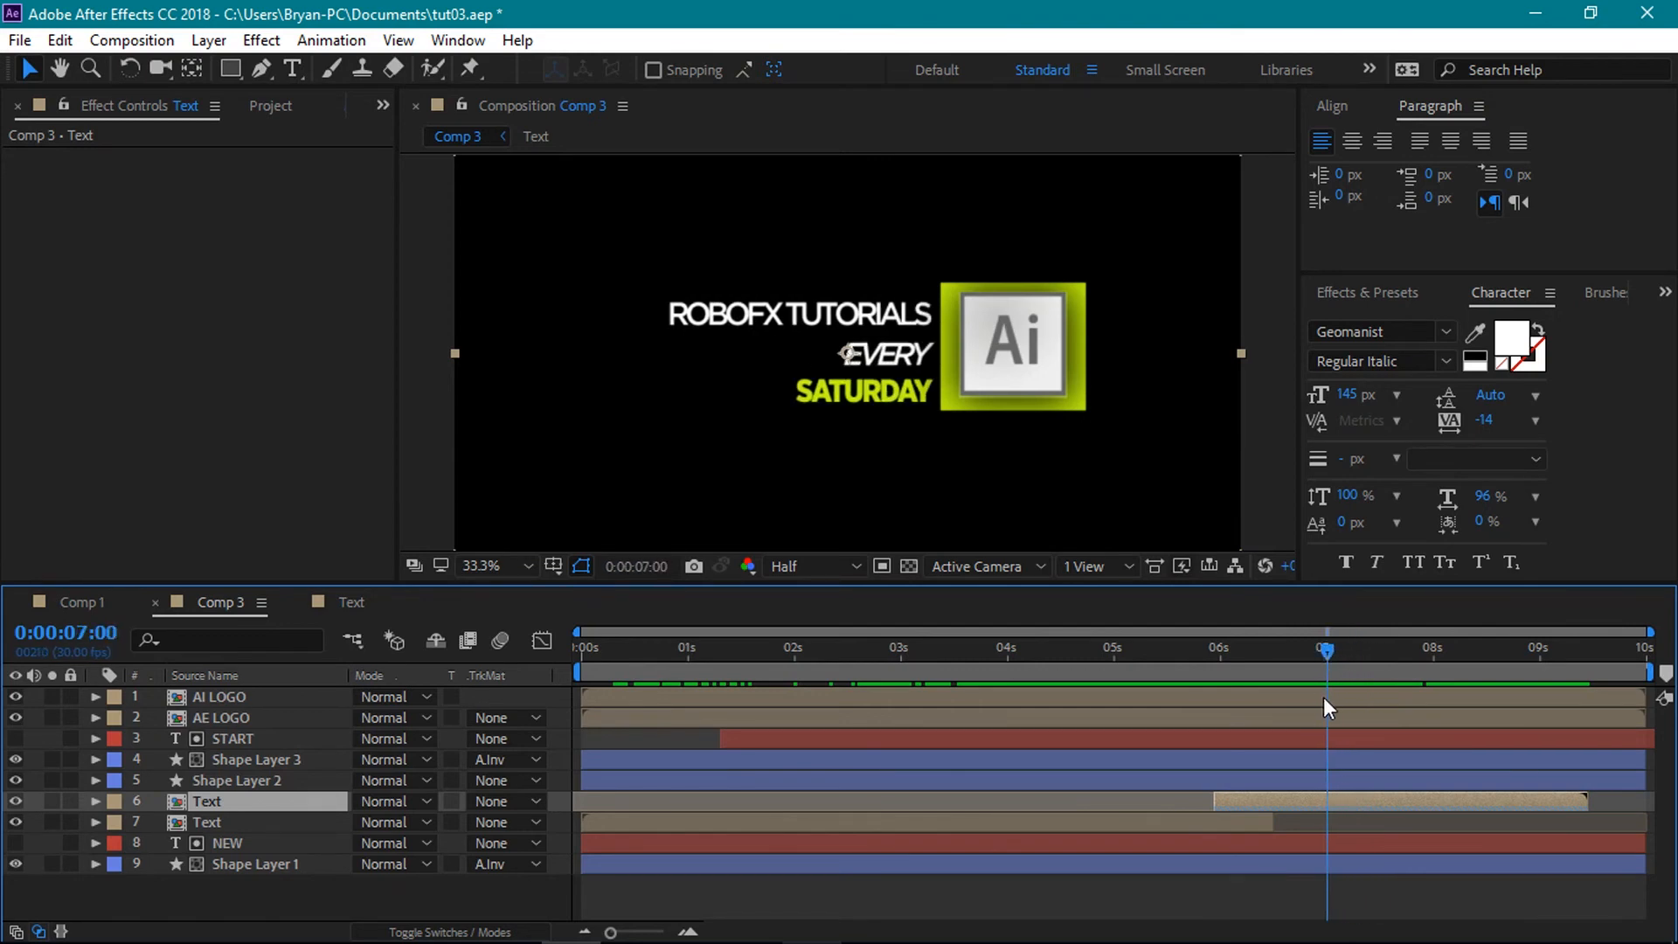
click(216, 721)
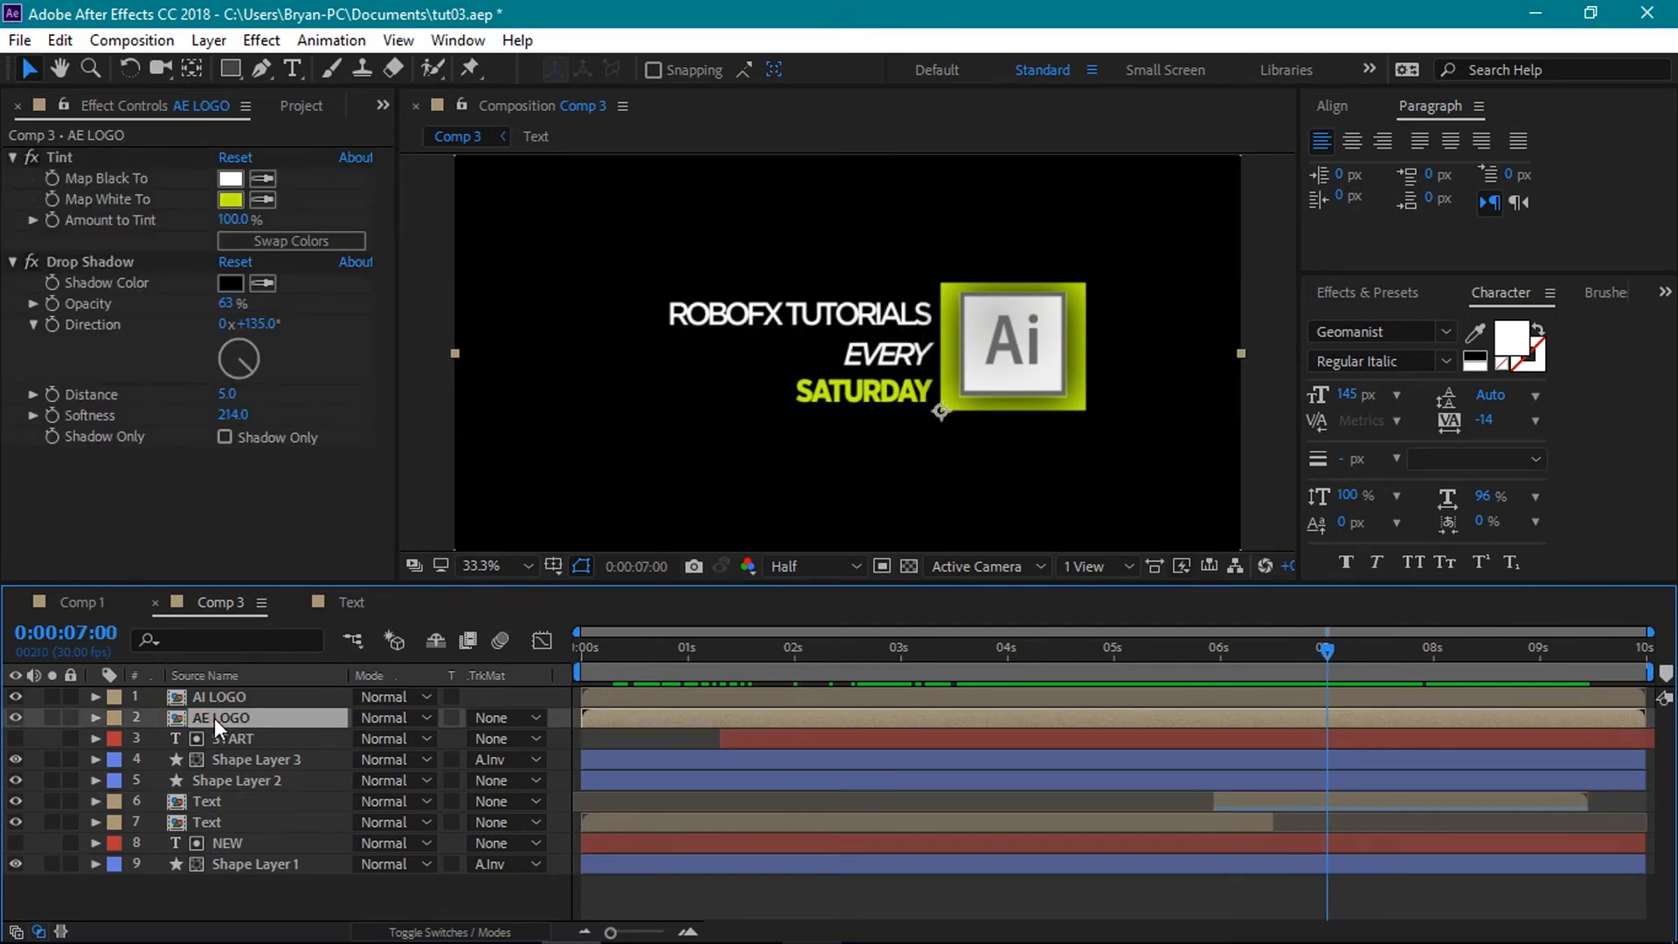
ctrl+click(213, 700)
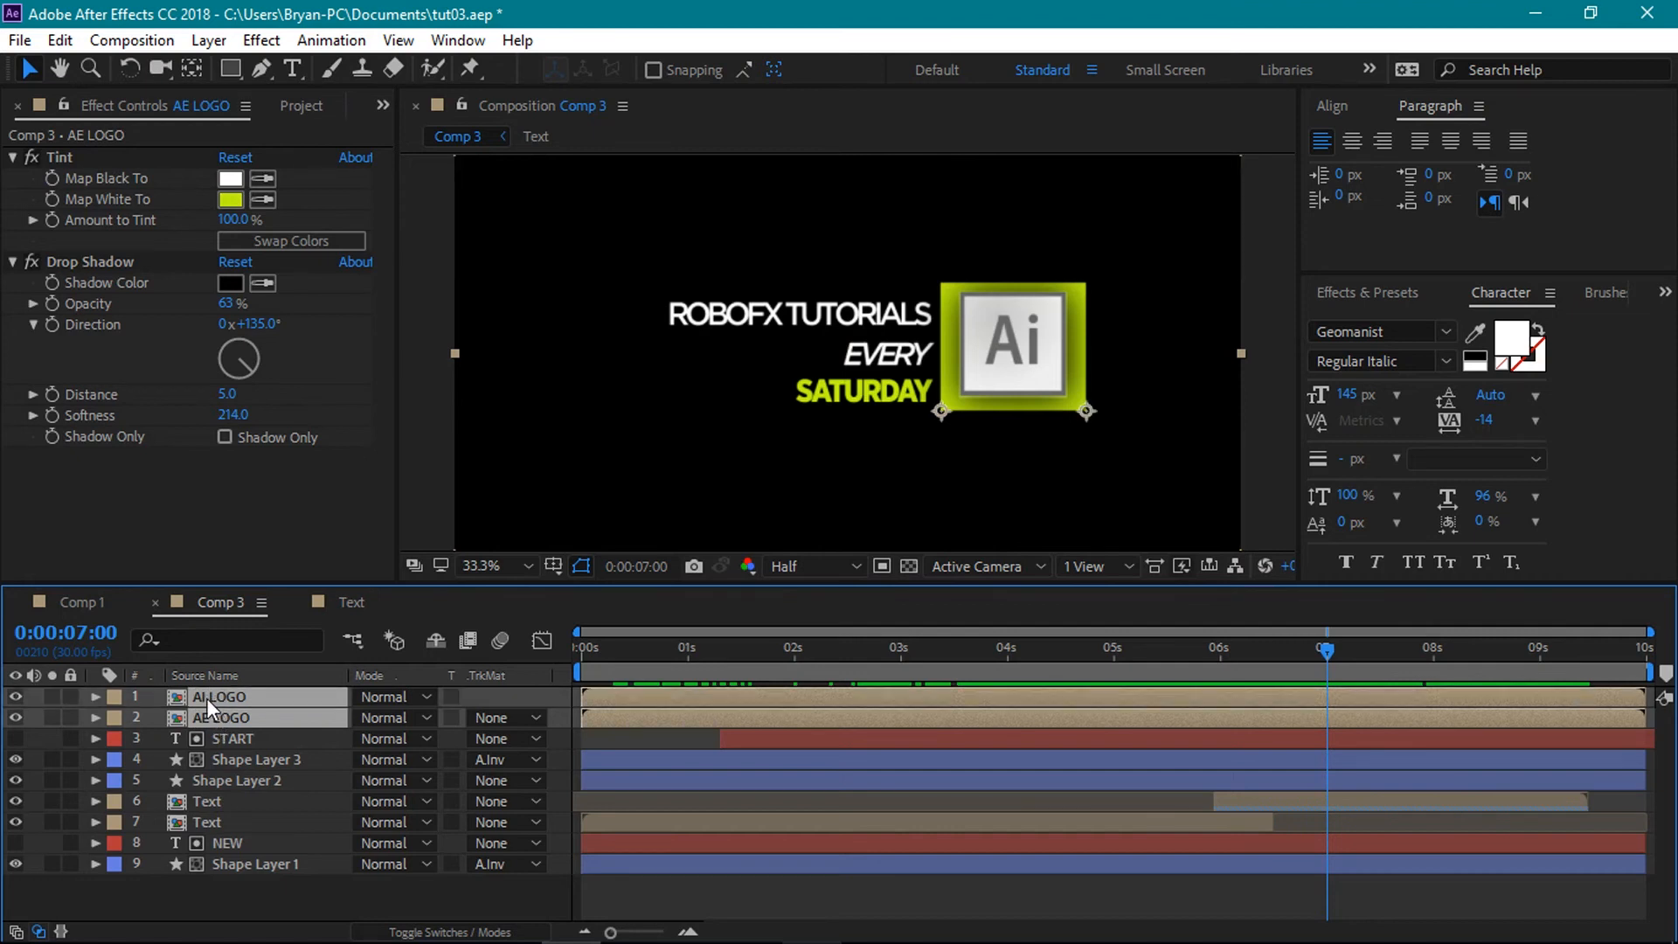
key(p)
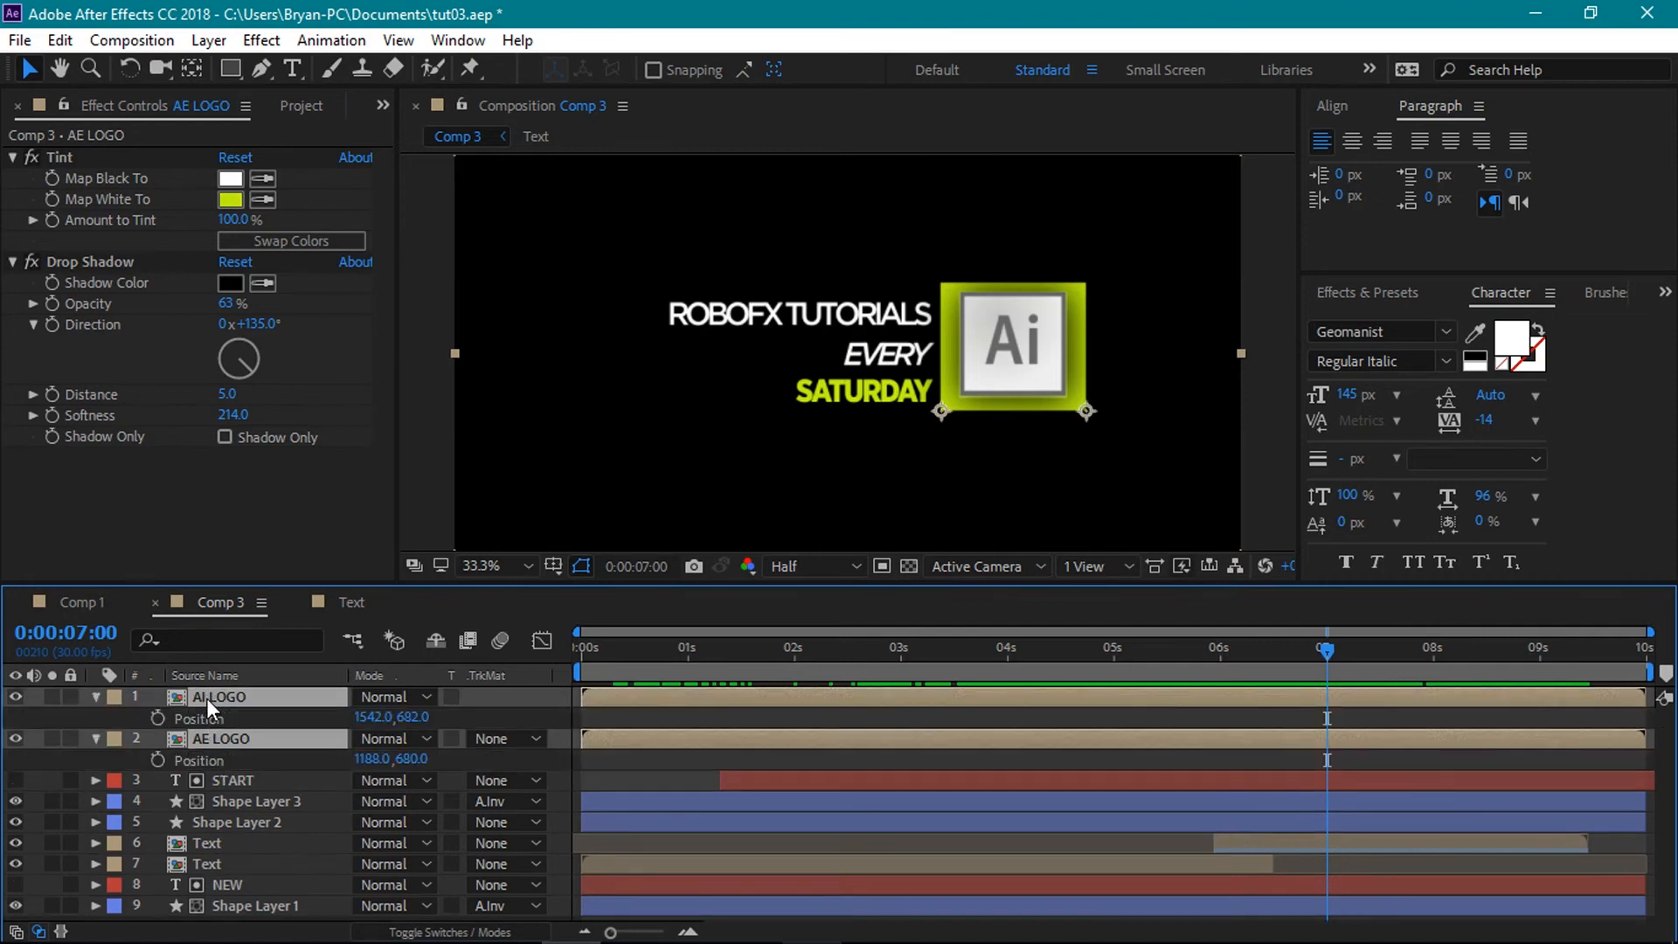
click(158, 718)
drag(1333, 653, 1441, 662)
drag(364, 721, 802, 752)
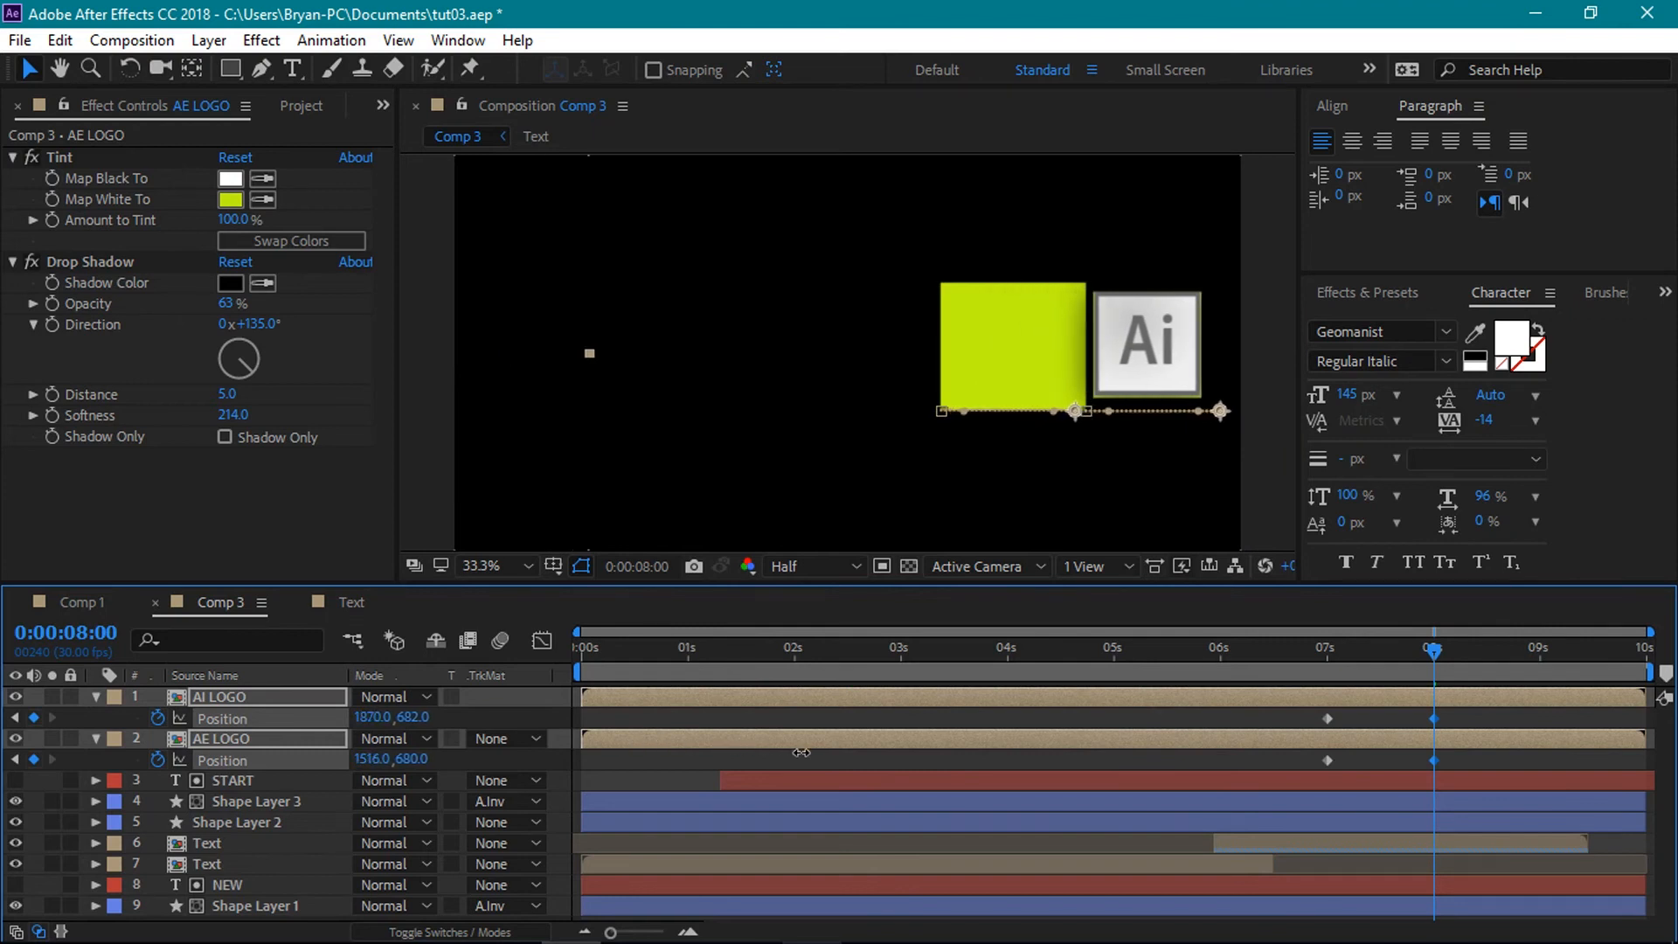
- Fade out the AI LOGO and AE LOGO layers with Opacity keyframes of 100% at 0:00:07:00 and 0% at 0:00:07:24
drag(1448, 662, 1329, 662)
click(208, 697)
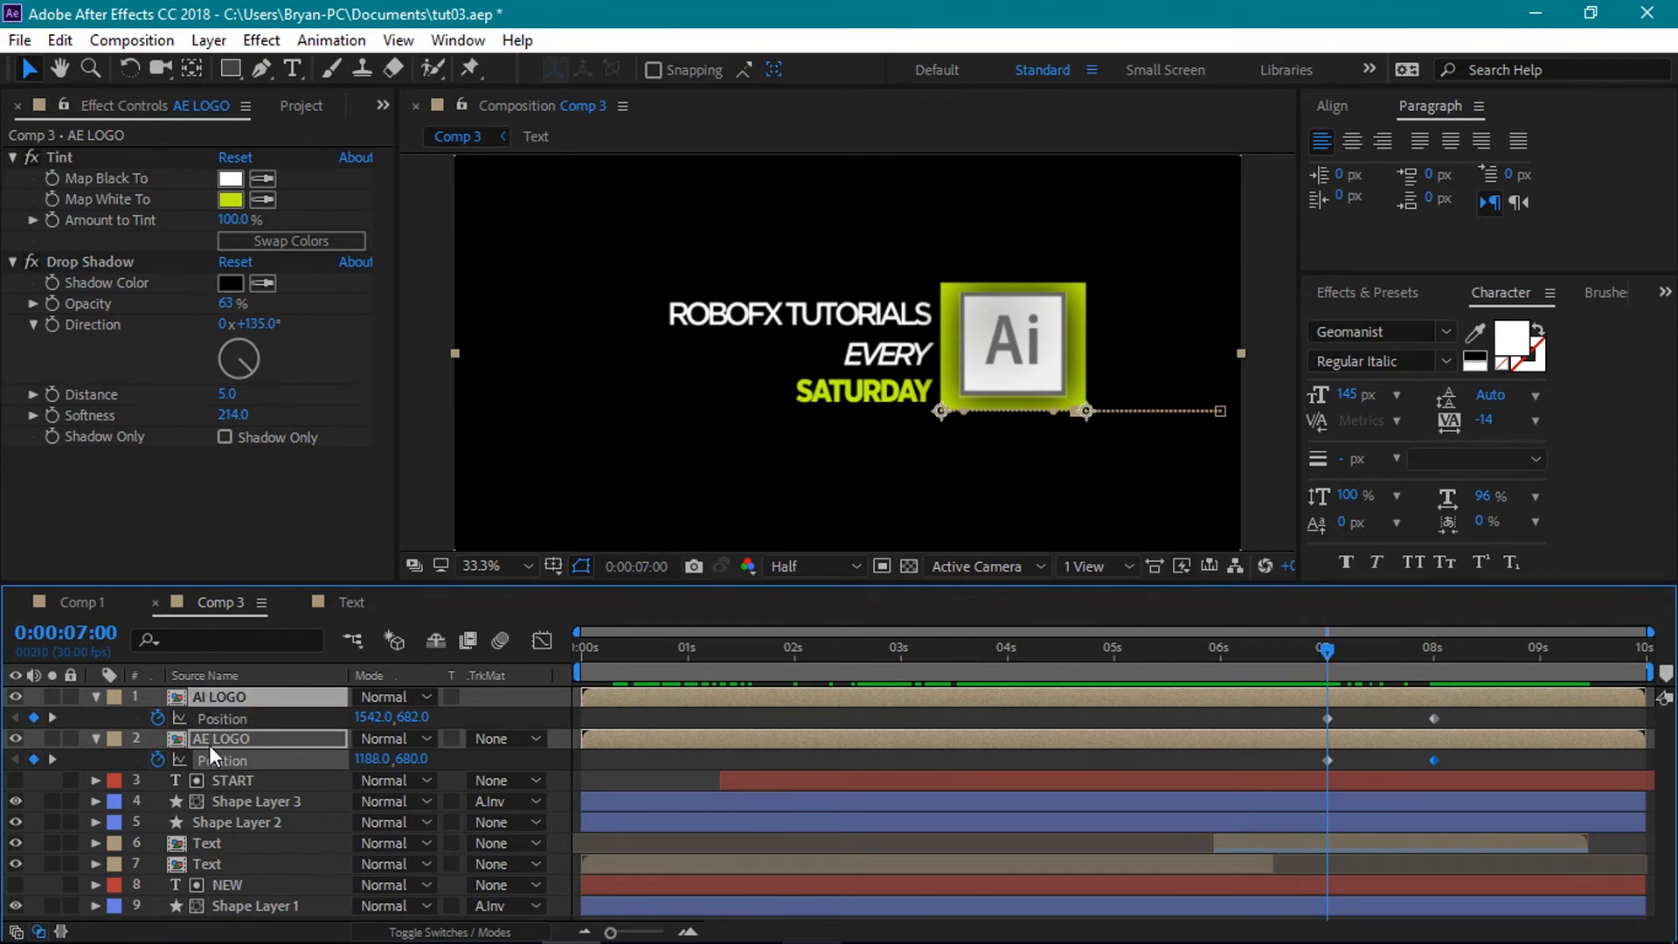
ctrl+click(208, 740)
key(t)
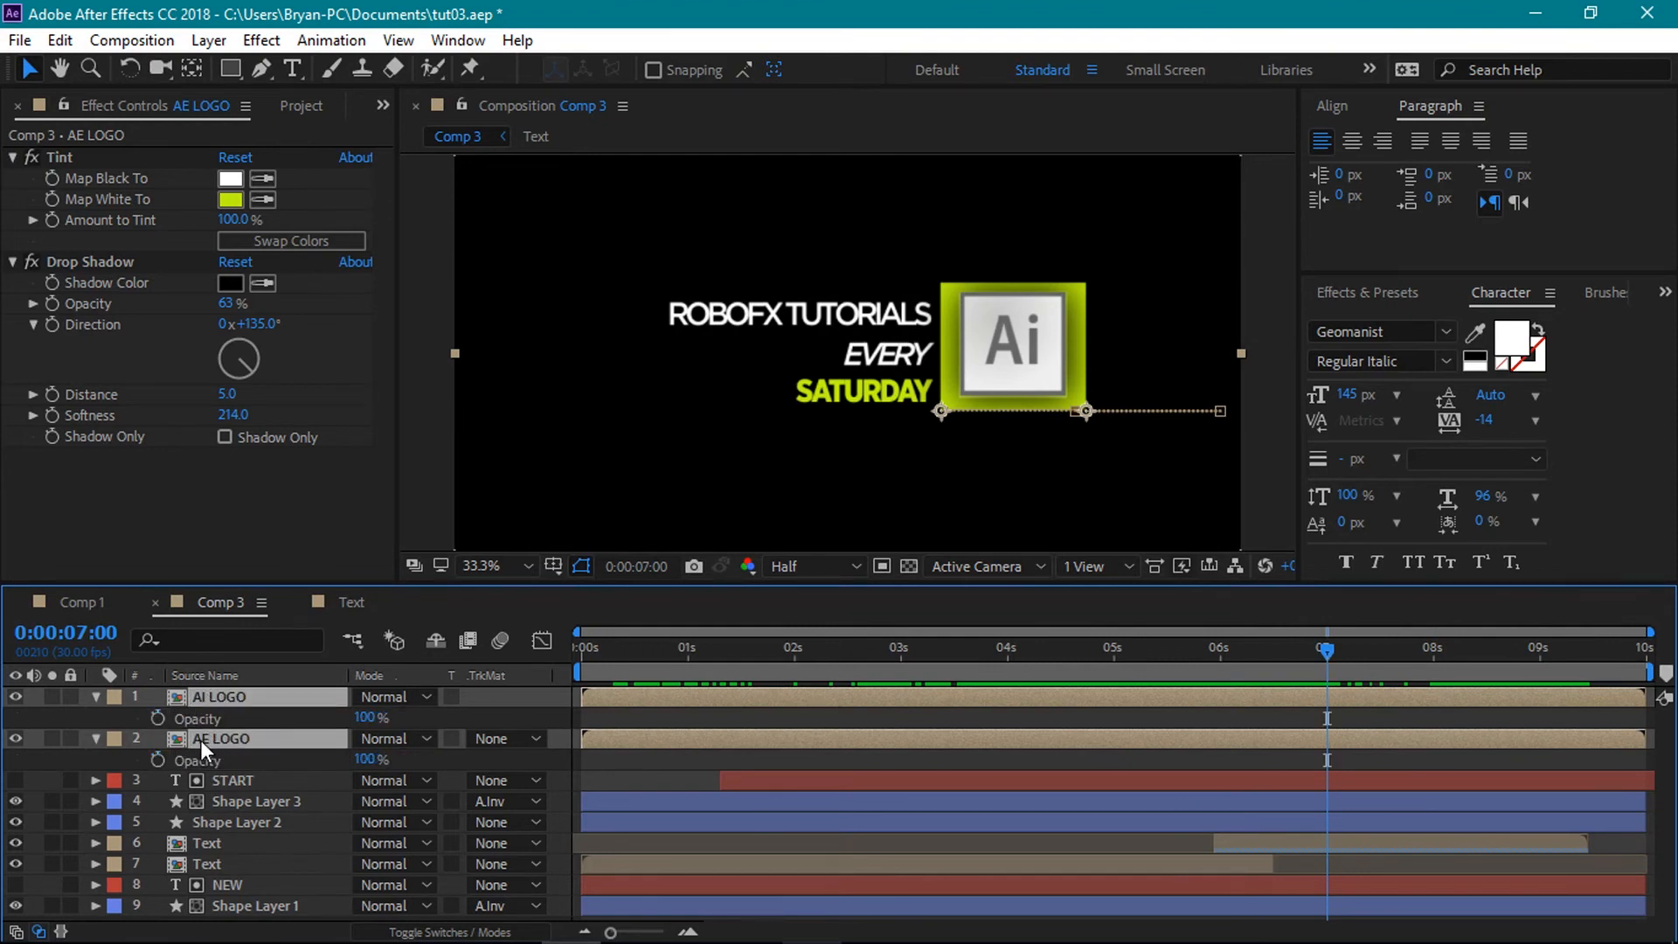
click(158, 717)
click(158, 759)
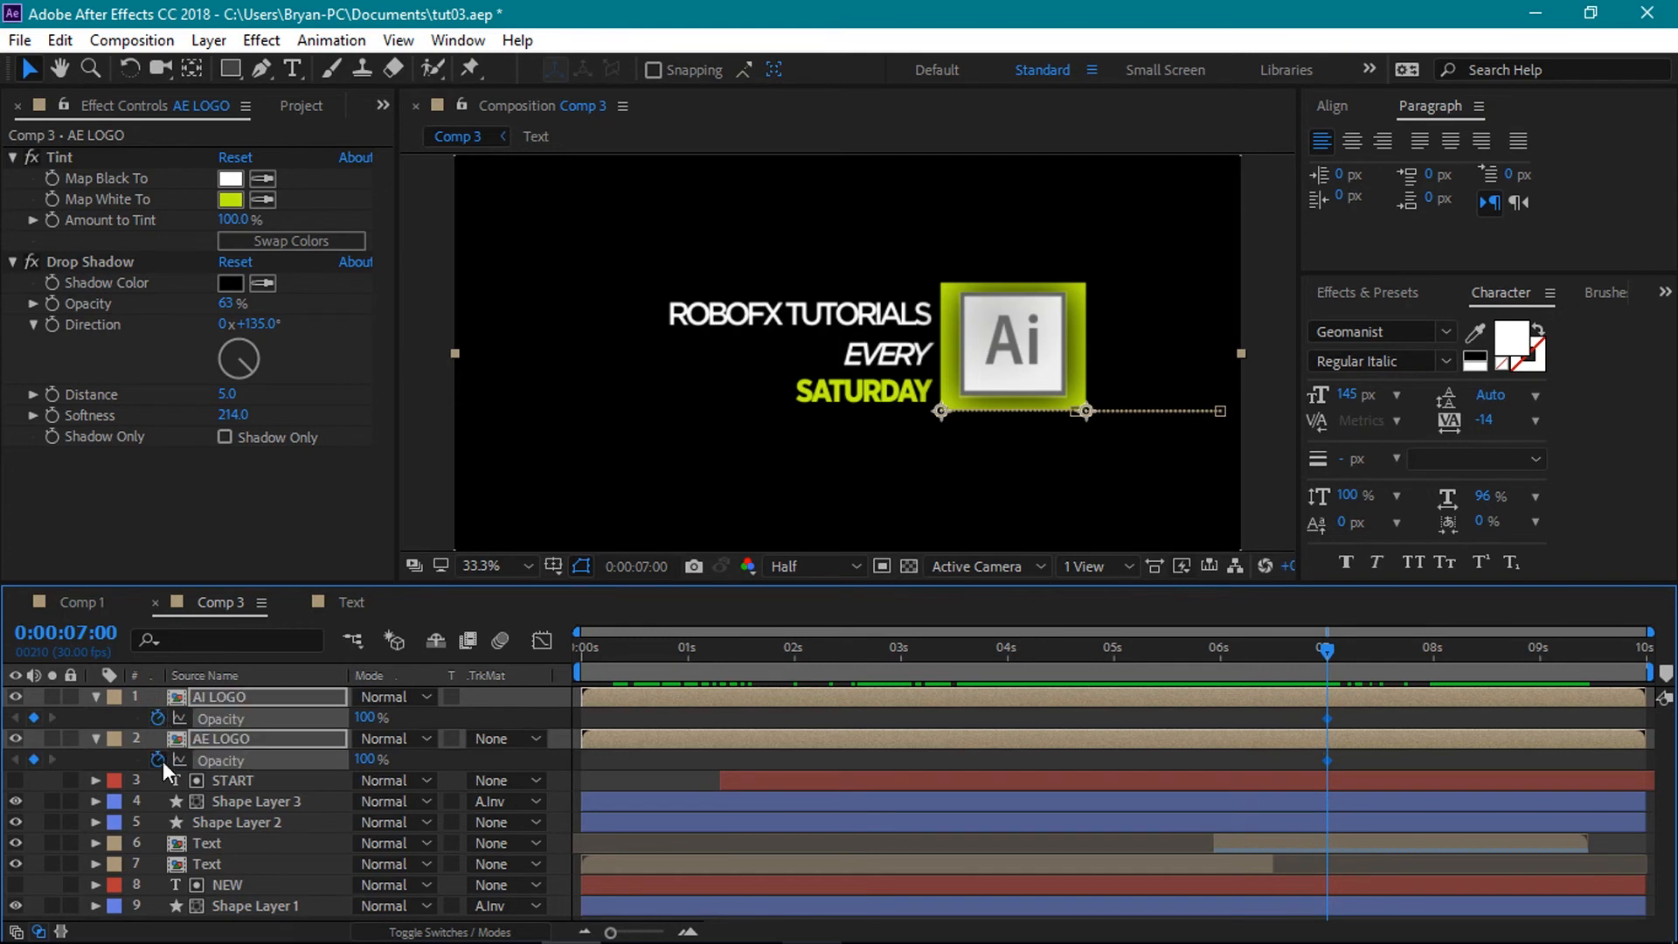
drag(1325, 652, 1413, 669)
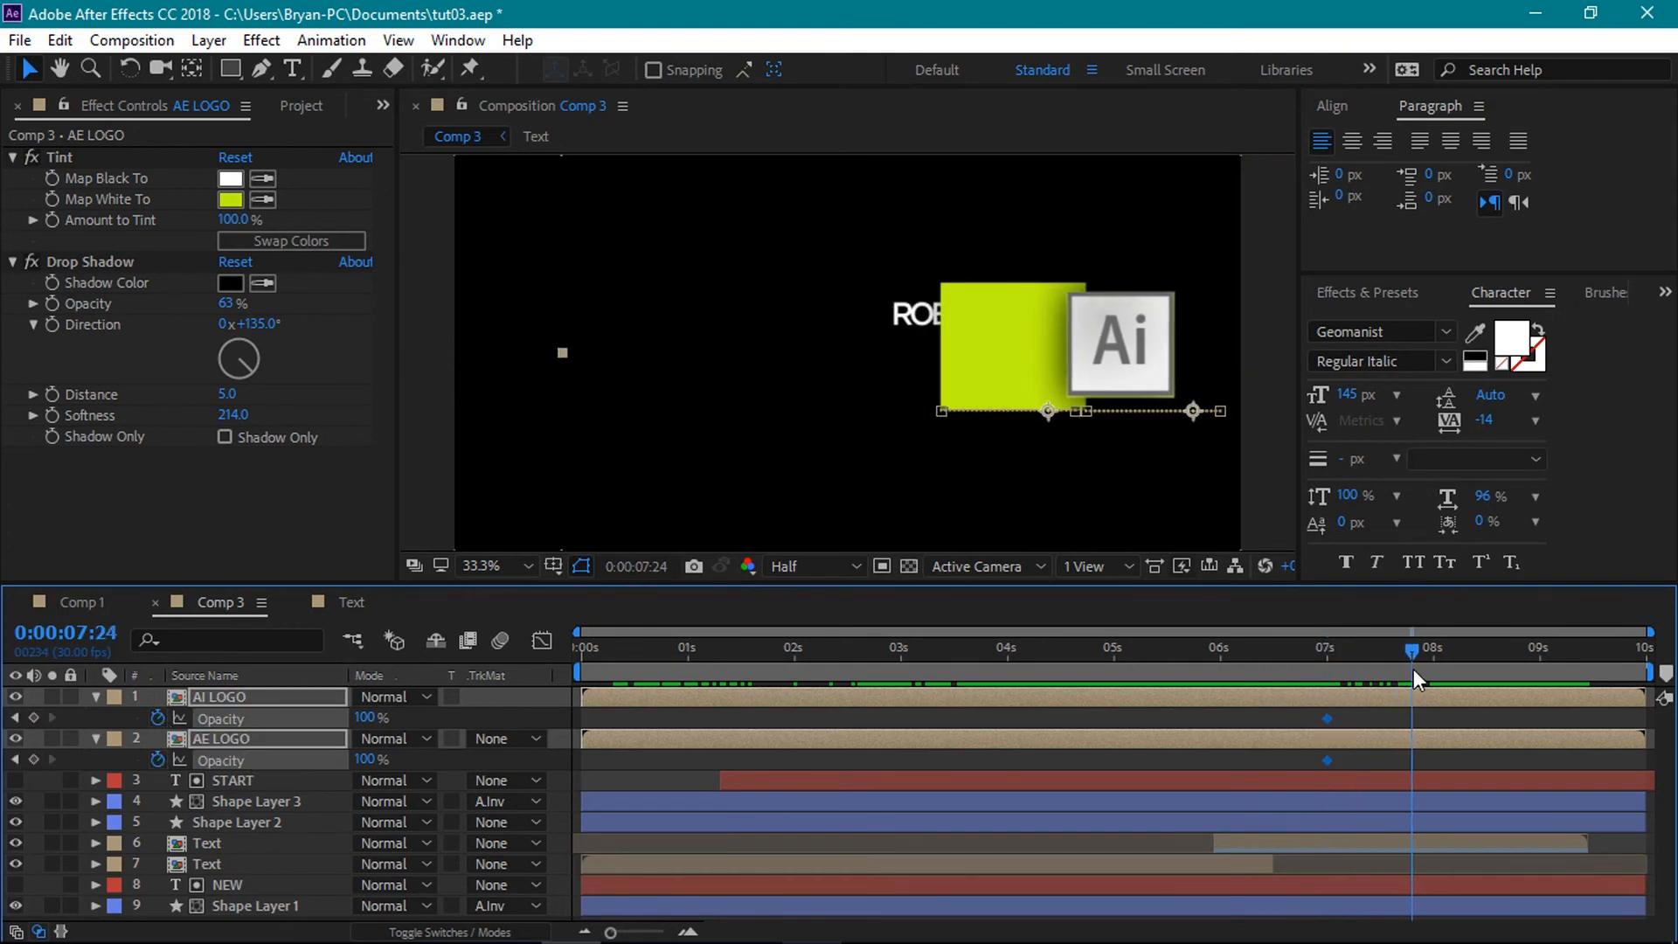
click(370, 717)
text(0)
key(Return)
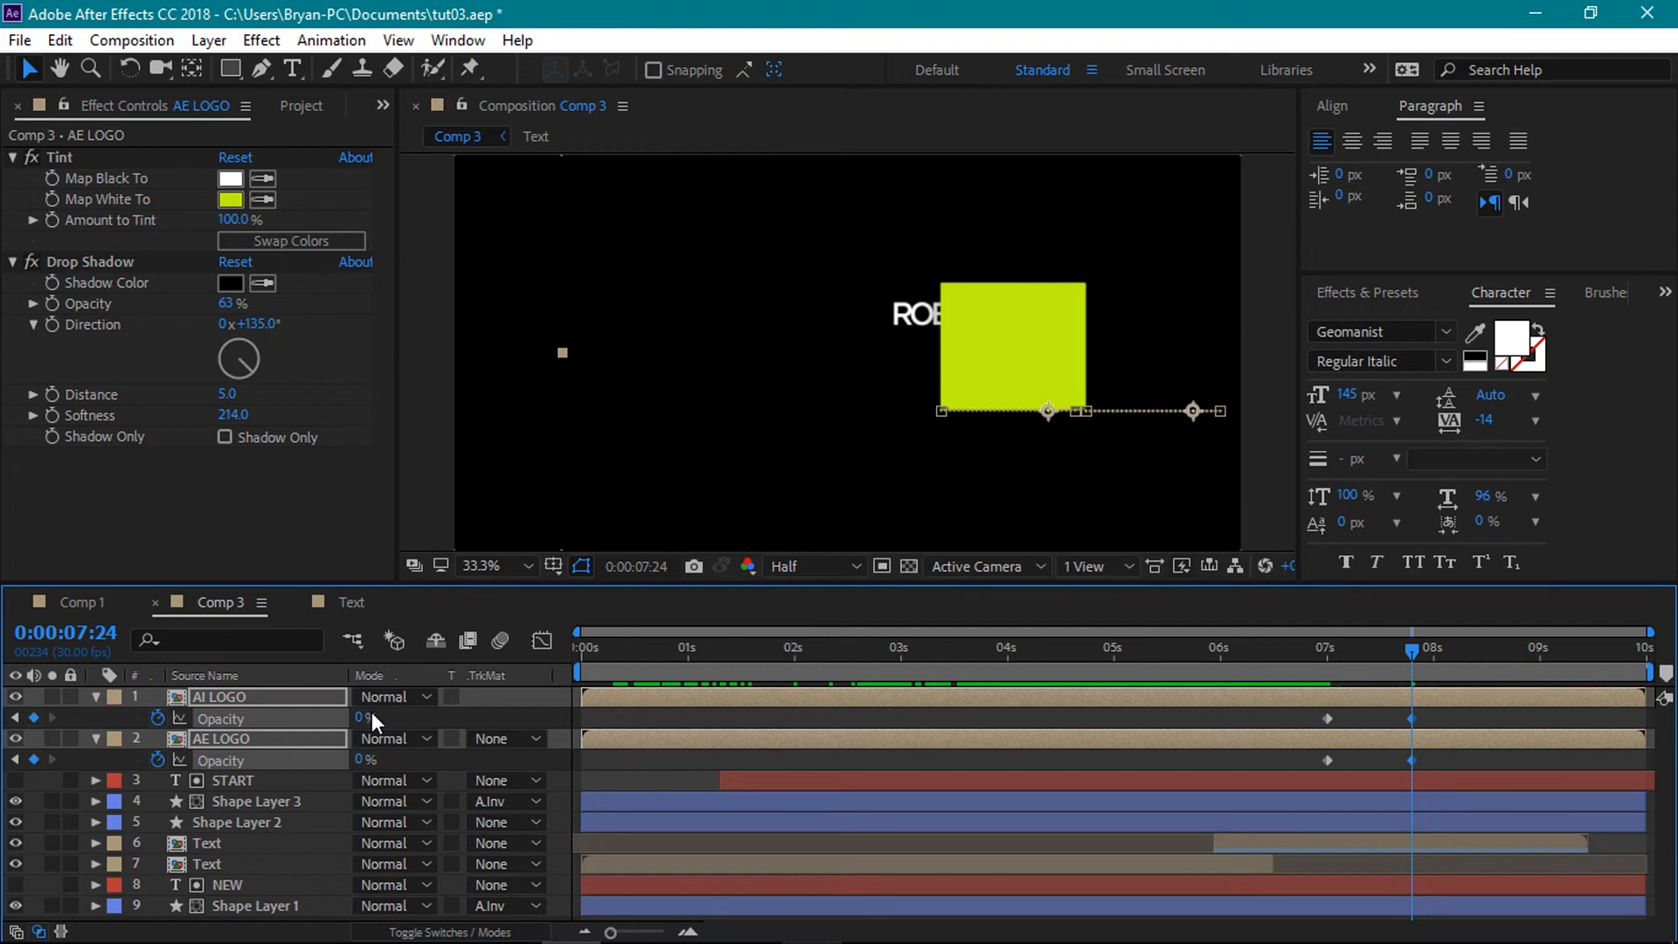
- Apply Easy Ease to the exit Position and Opacity keyframes of the AI LOGO and AE LOGO layers
click(229, 699)
shift+click(234, 741)
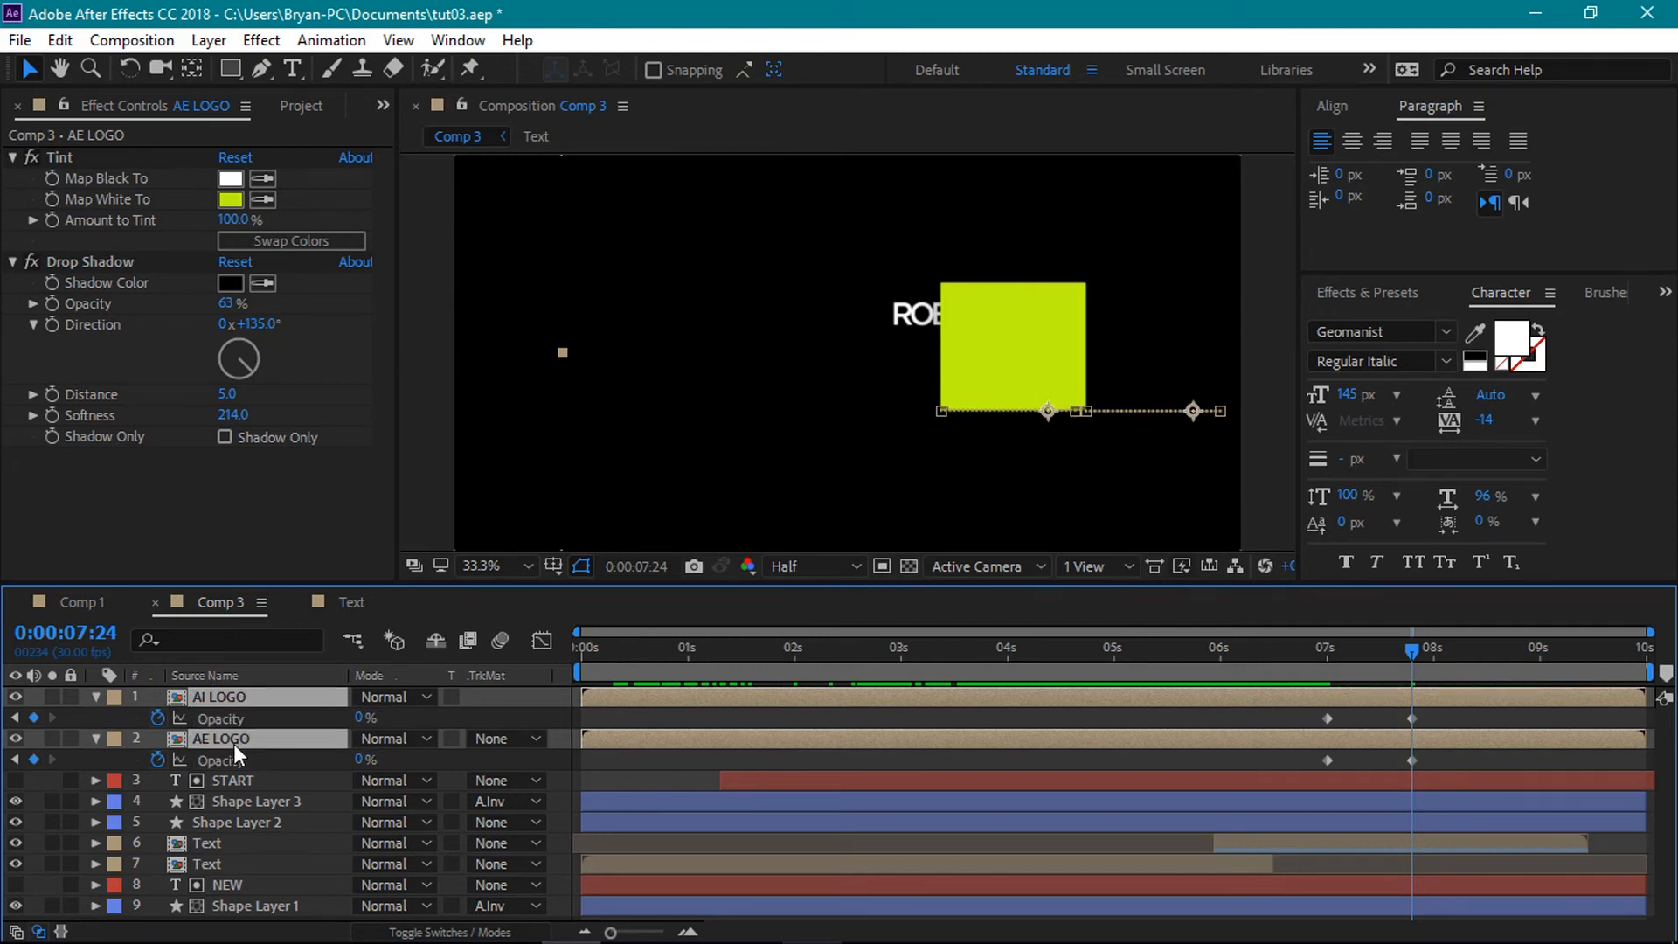
key(u)
drag(1471, 720, 1325, 850)
right_click(1325, 849)
mouse_move(1361, 831)
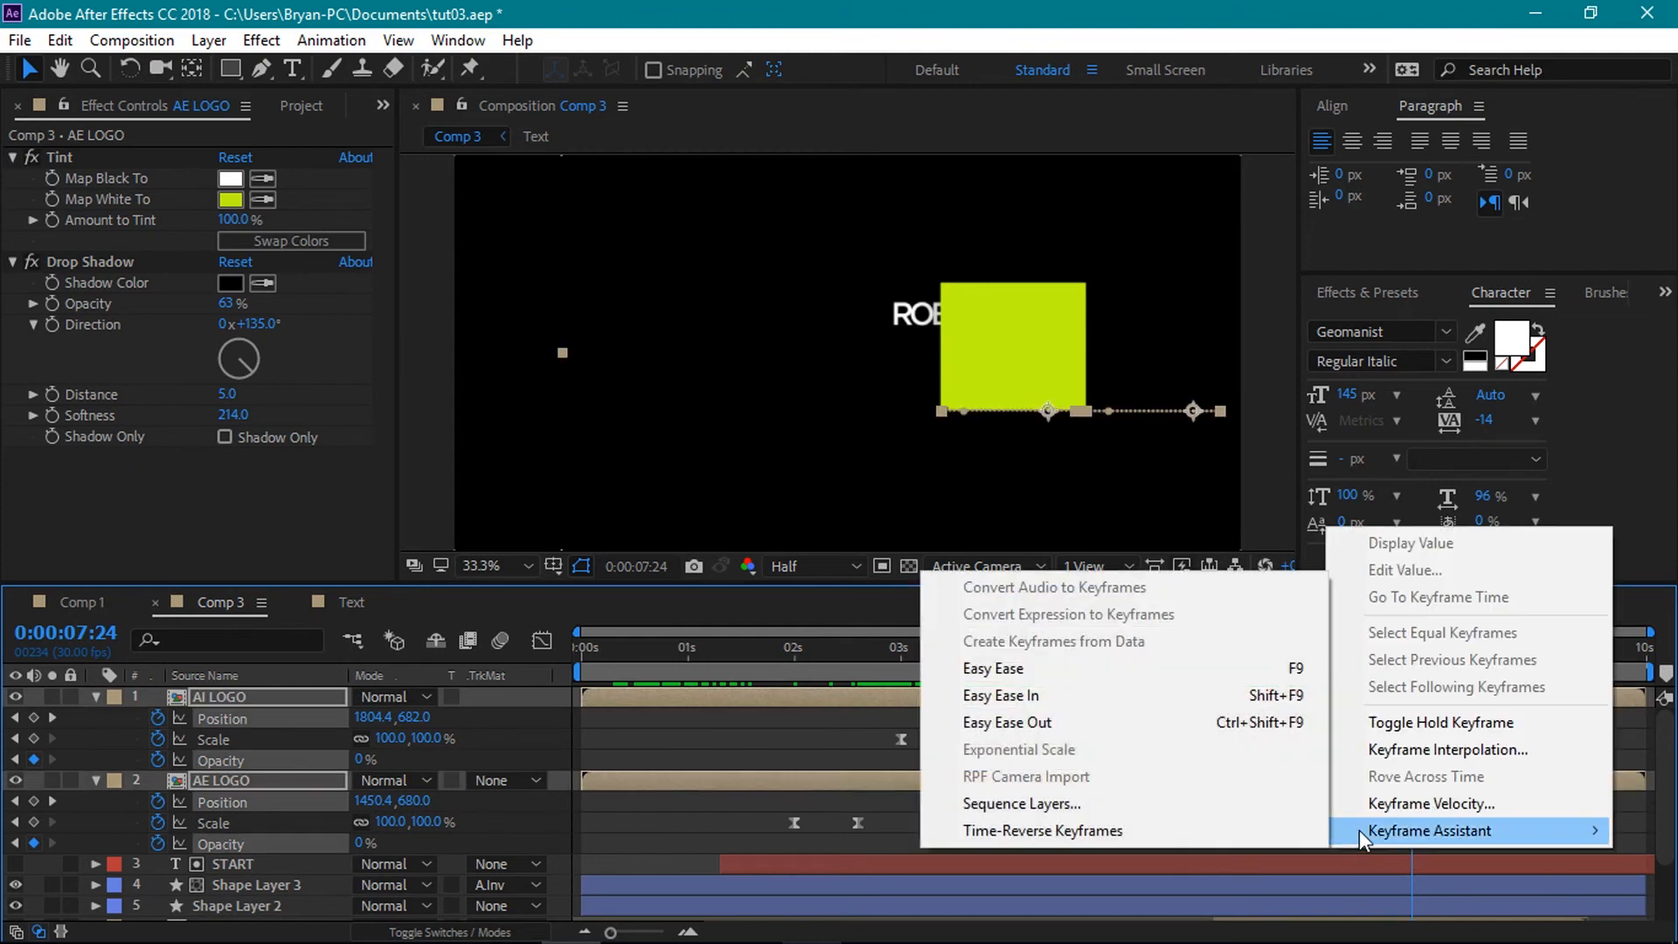
click(1041, 666)
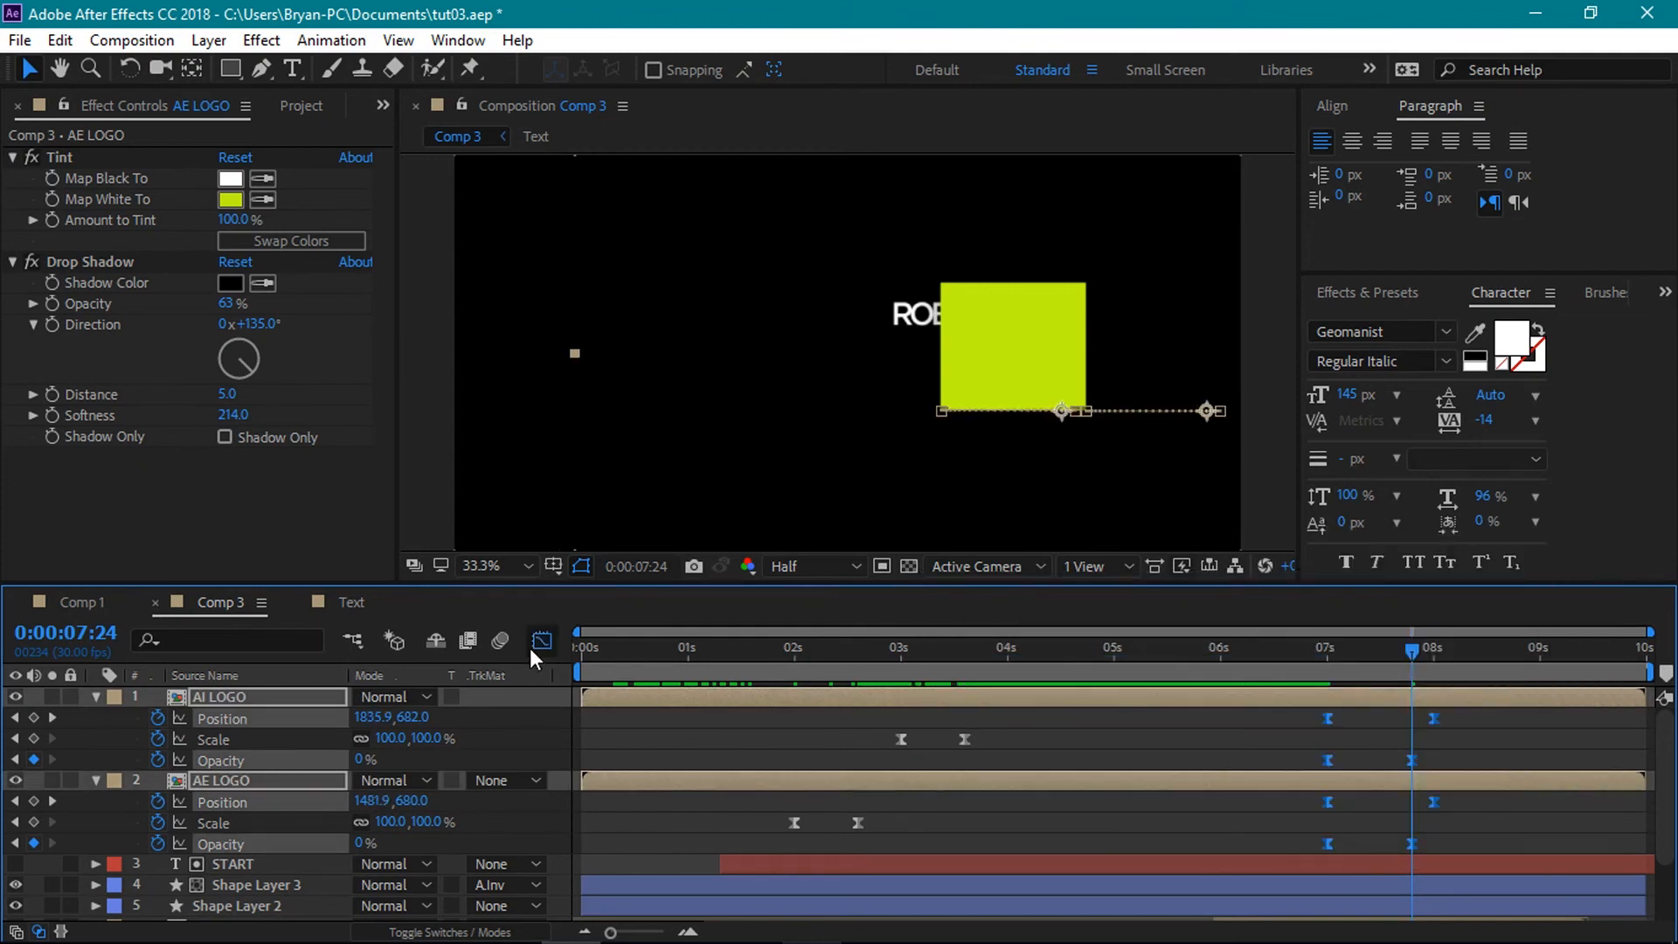
- Reshape the logo exit speed curves in the Graph Editor to peak late in the move, and check the exit up to 0:00:07:24
click(532, 647)
drag(1228, 736, 1377, 826)
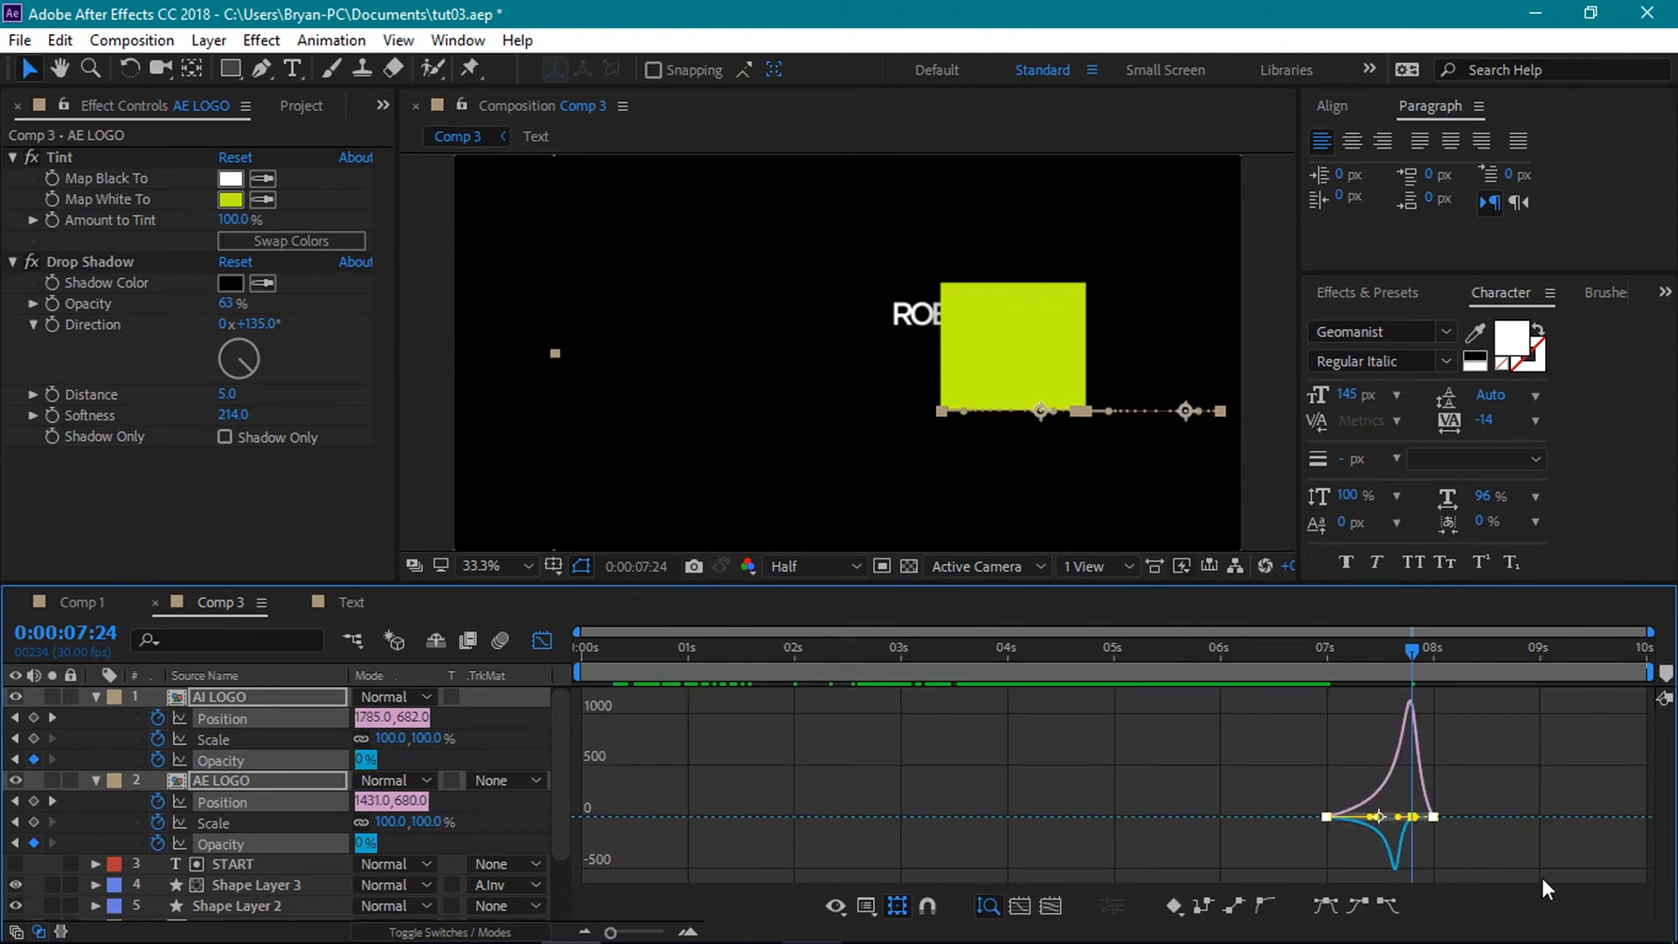
click(540, 647)
drag(1412, 655, 1358, 703)
click(97, 699)
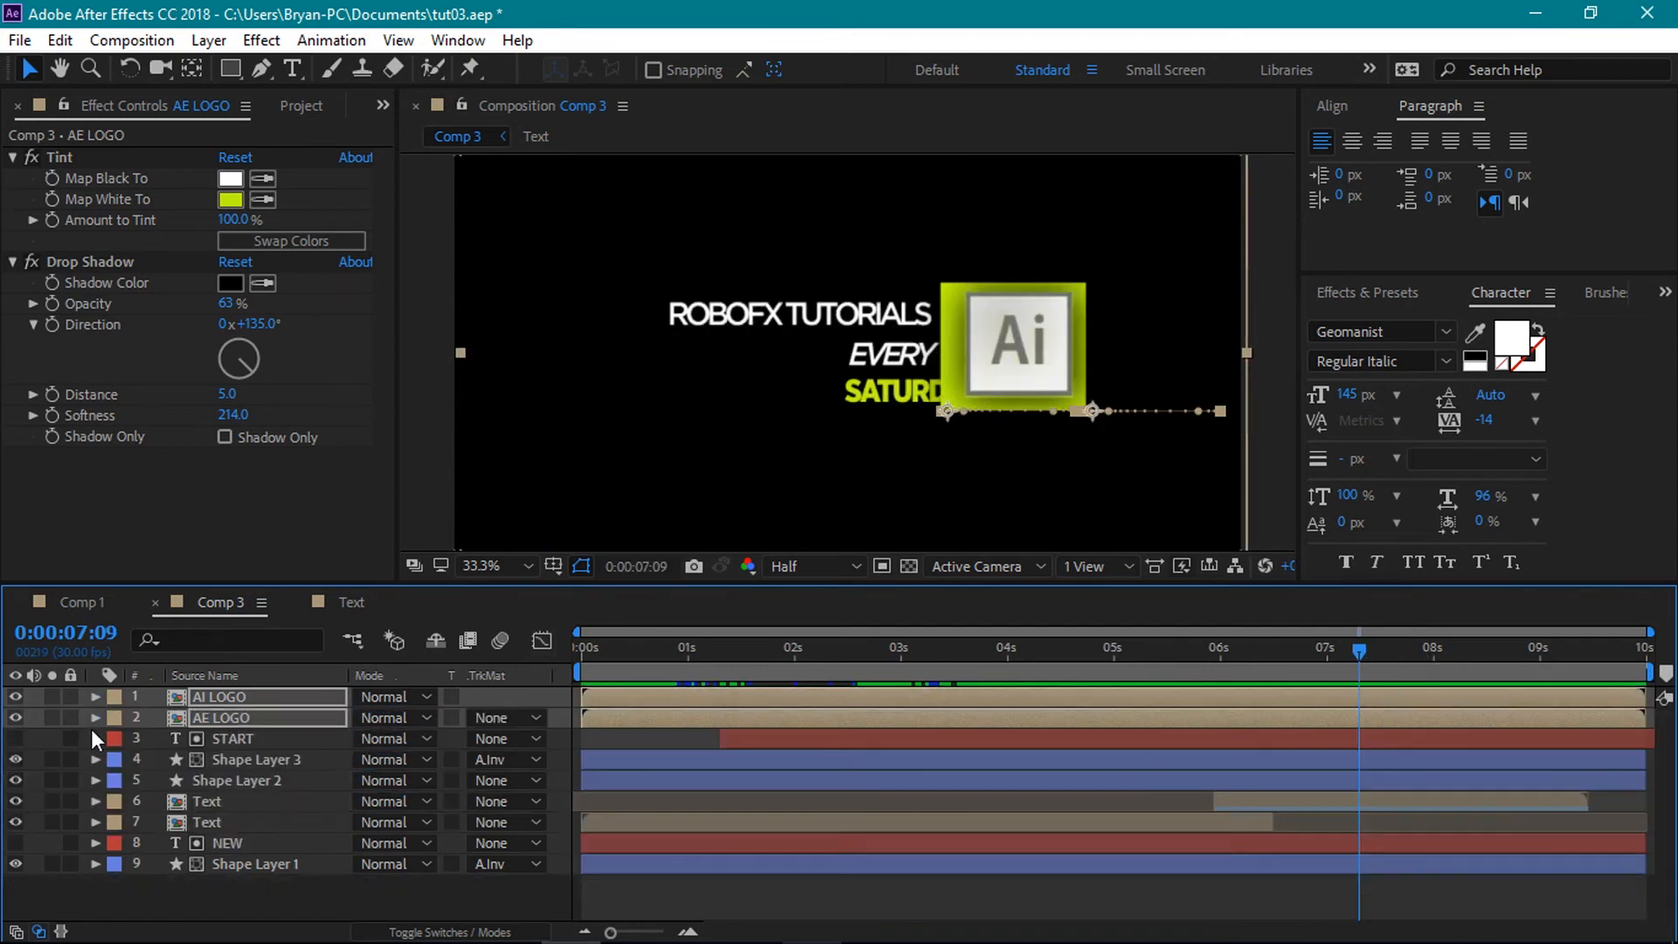
click(254, 899)
drag(1266, 634, 1412, 708)
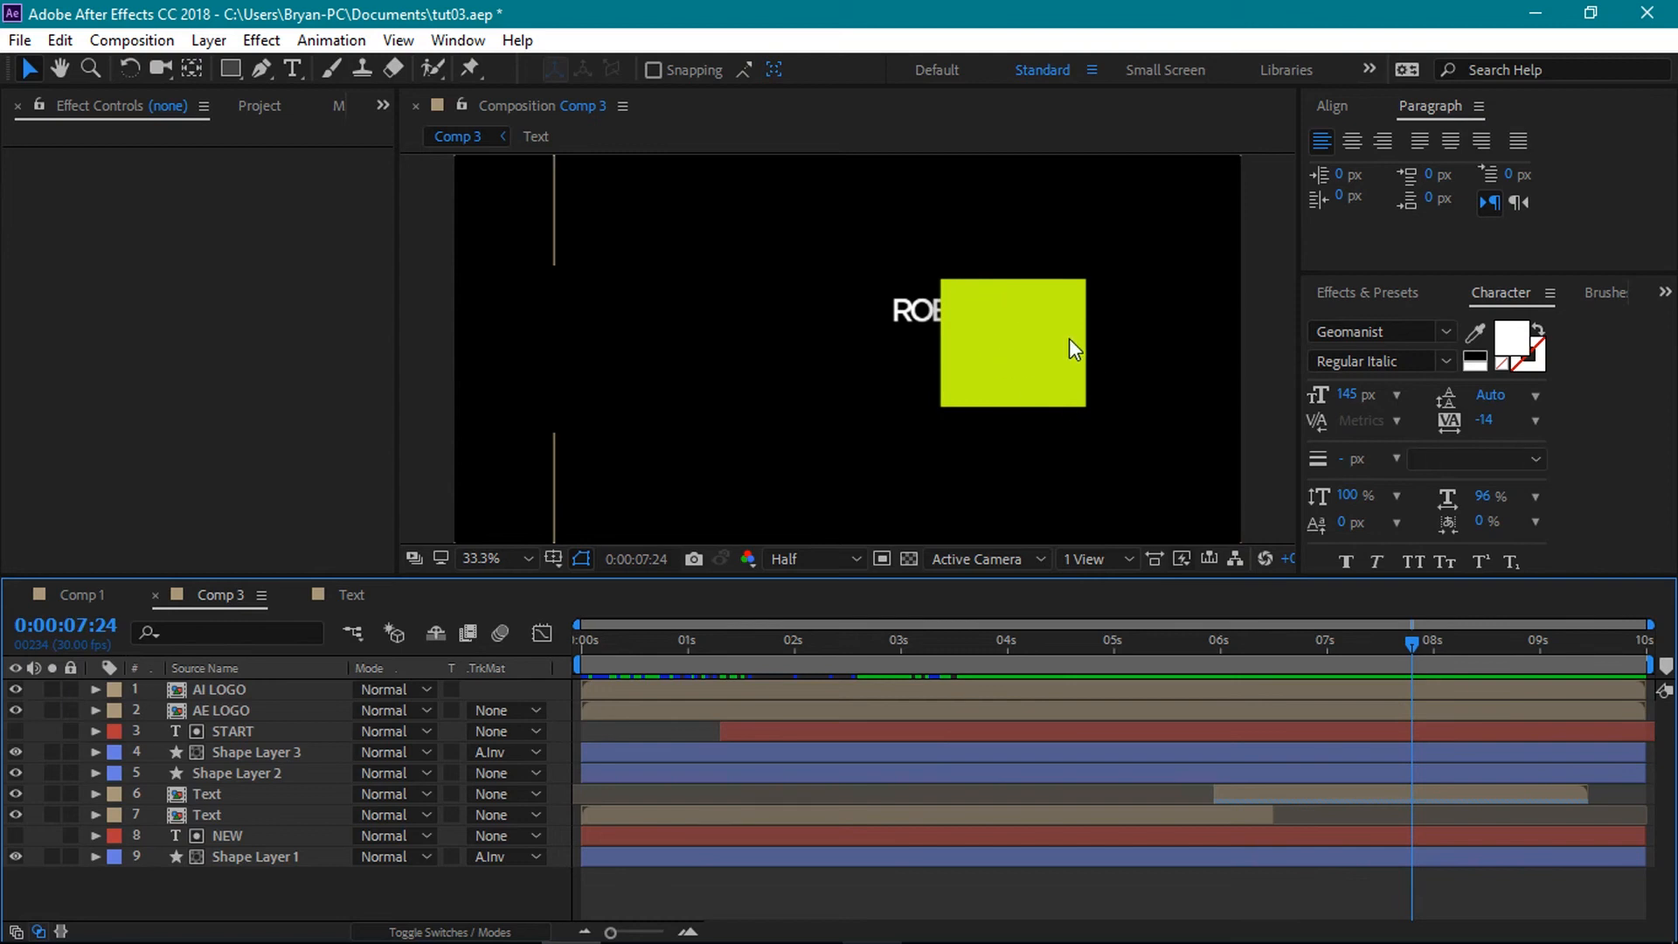
- Keyframe Shape Layer 3's End at 71% at 0:00:07:22 and set it to 0% at 0:00:08:22
drag(1415, 647, 1407, 647)
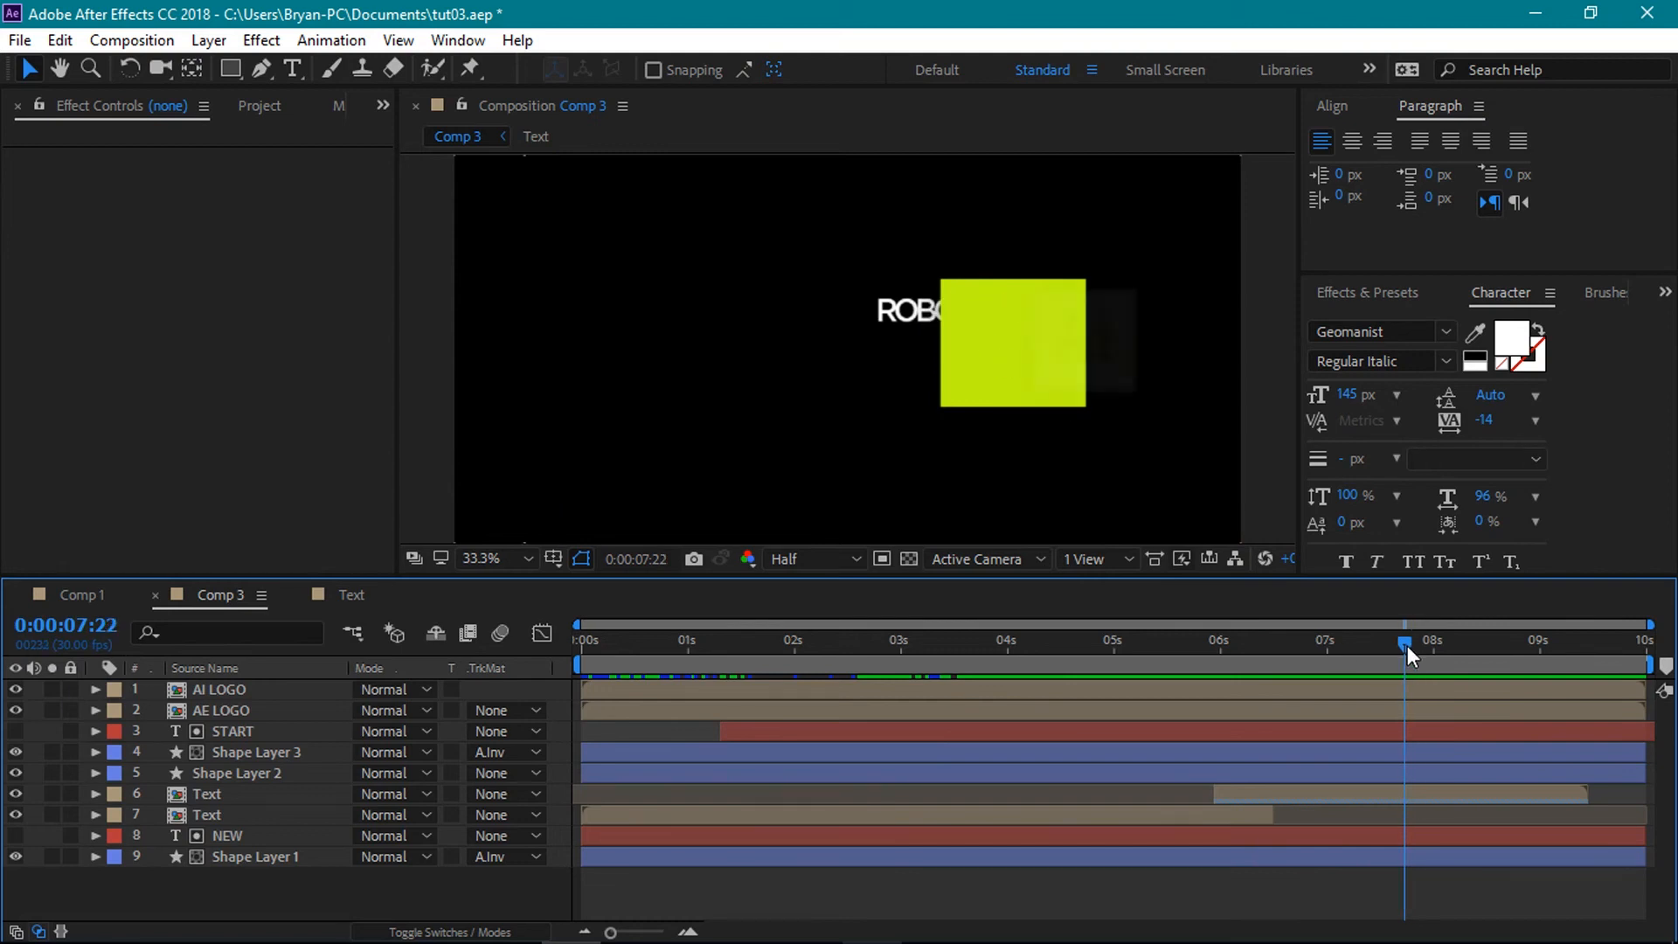
click(262, 755)
key(u)
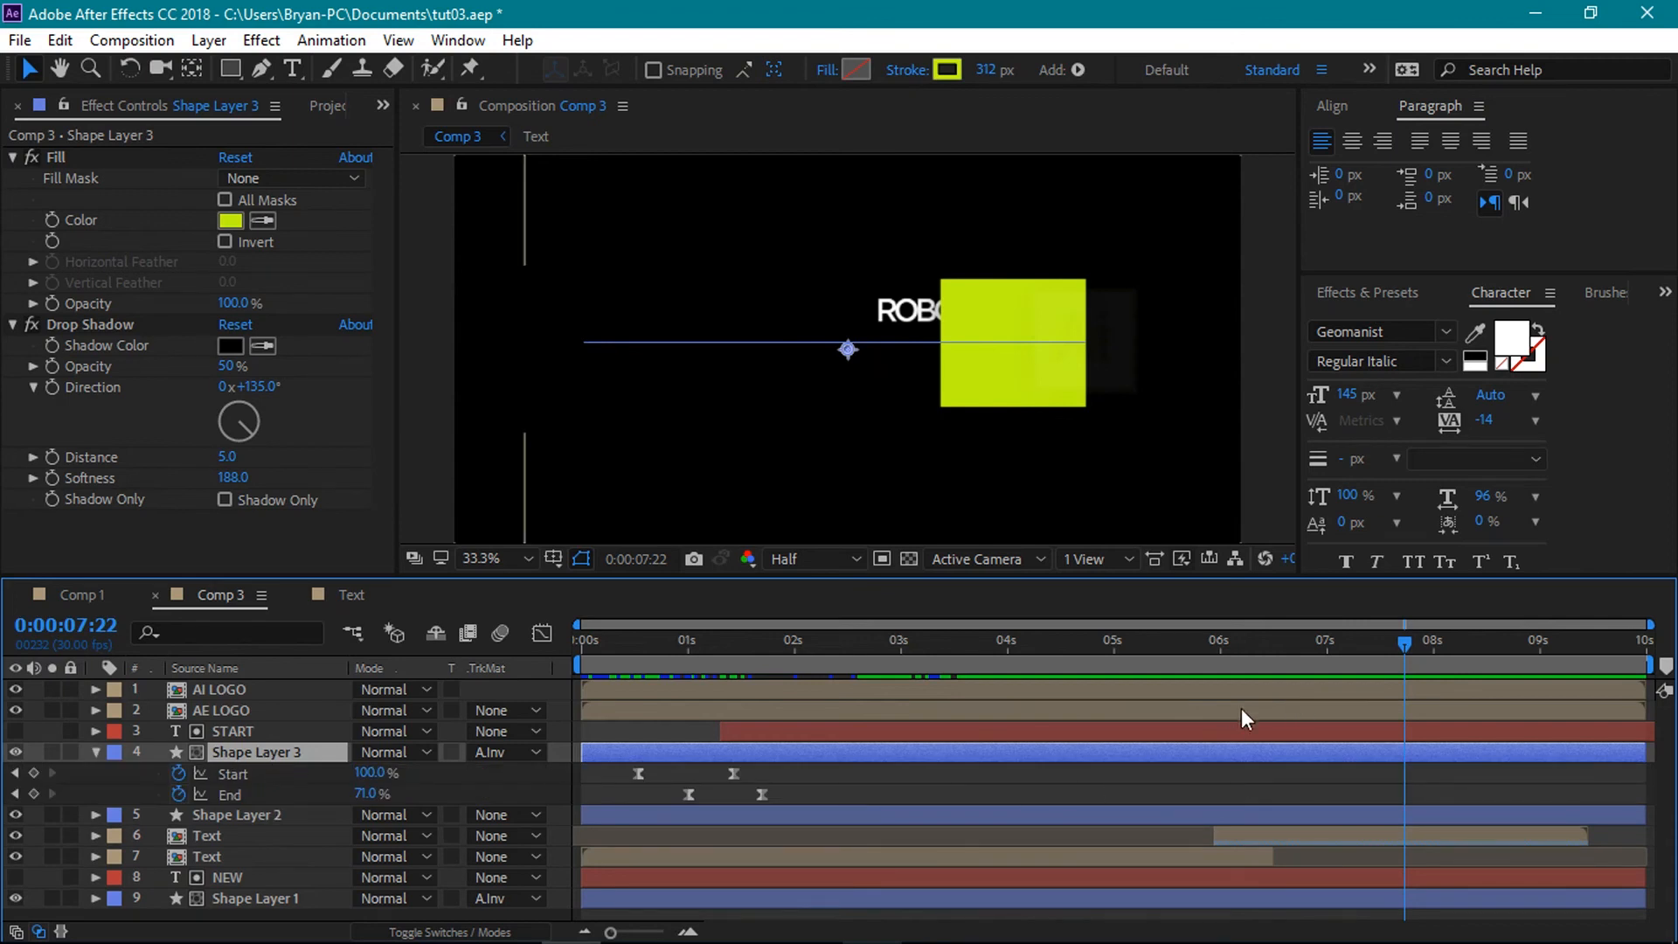
click(31, 793)
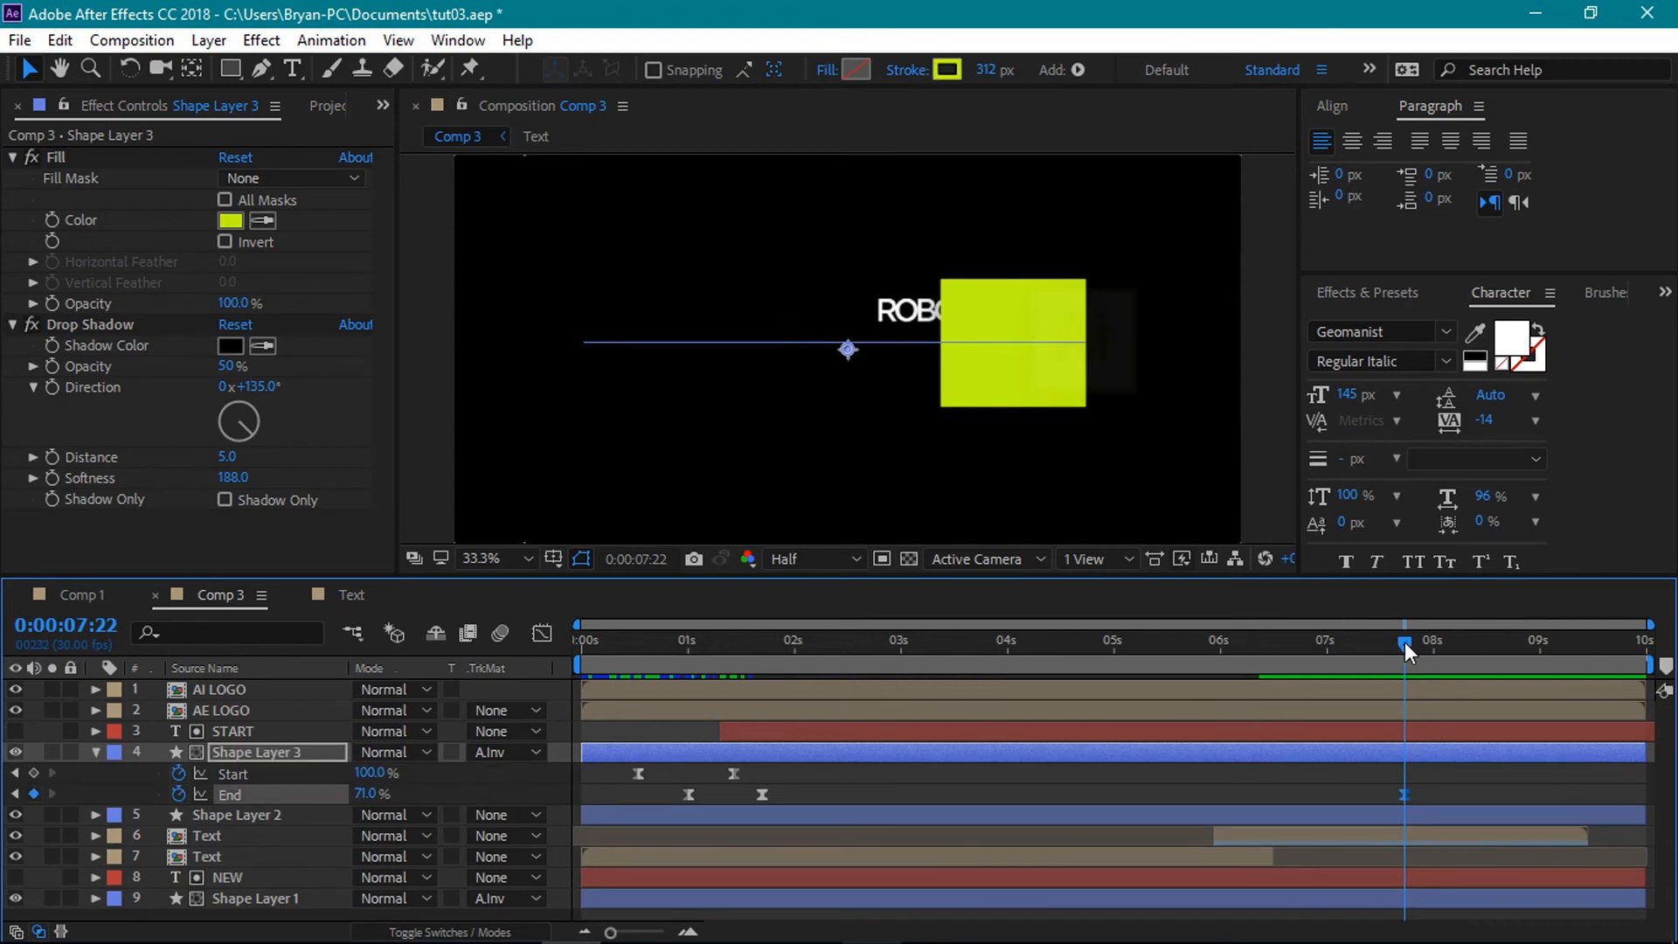
drag(1402, 647, 1515, 673)
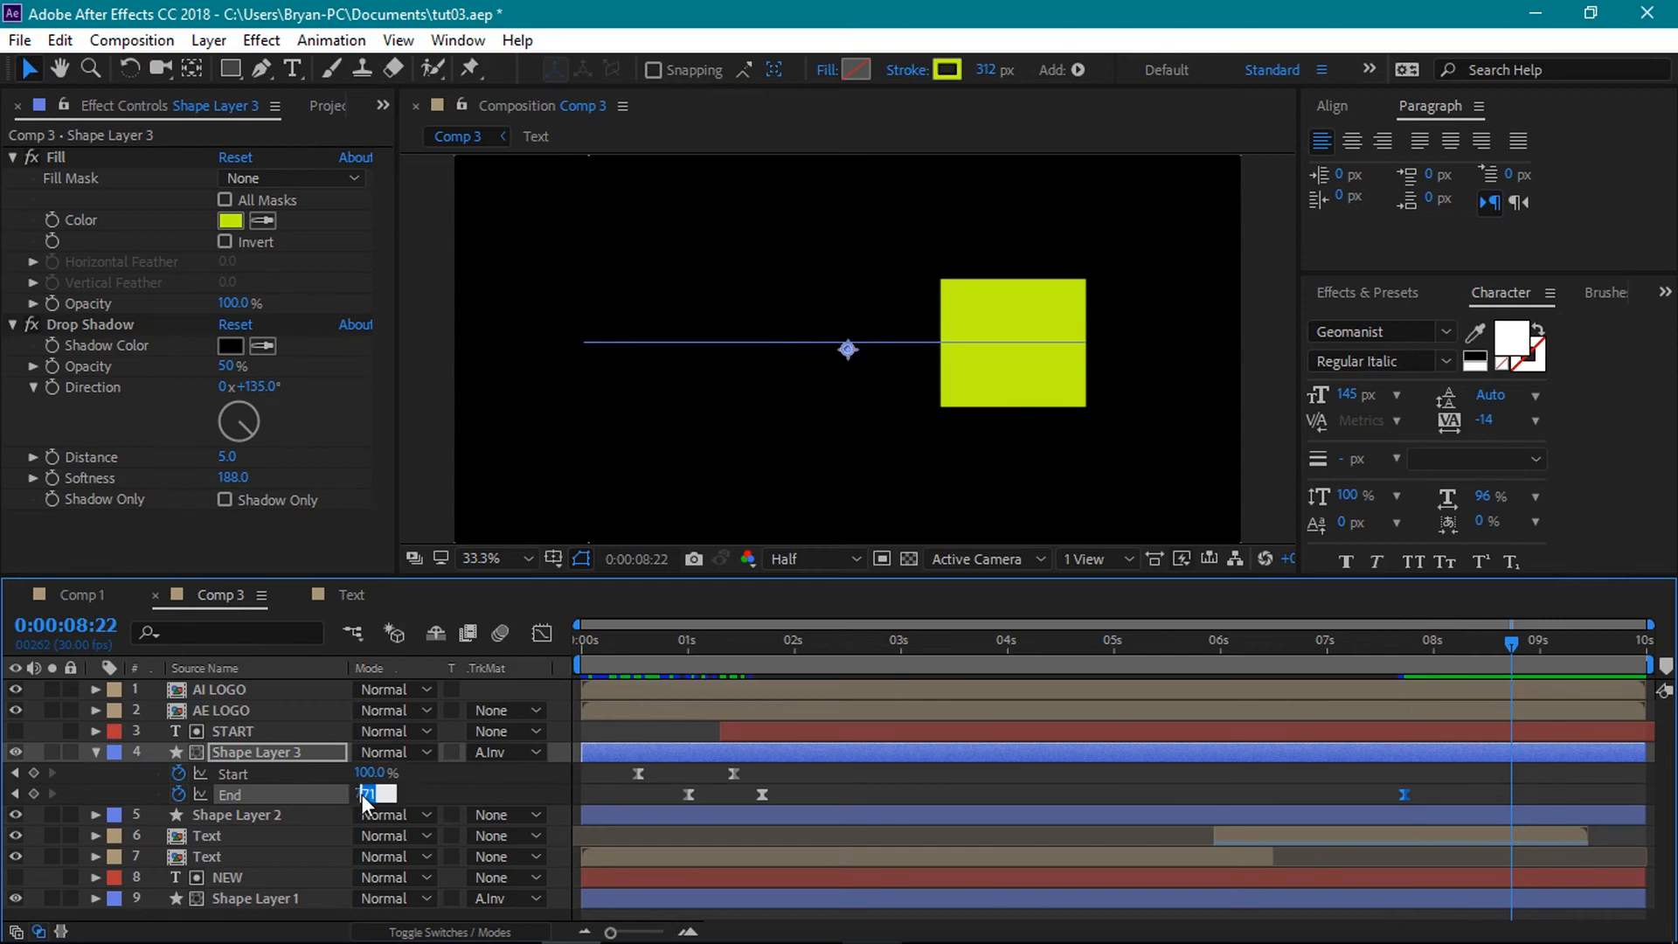
text(0)
key(Return)
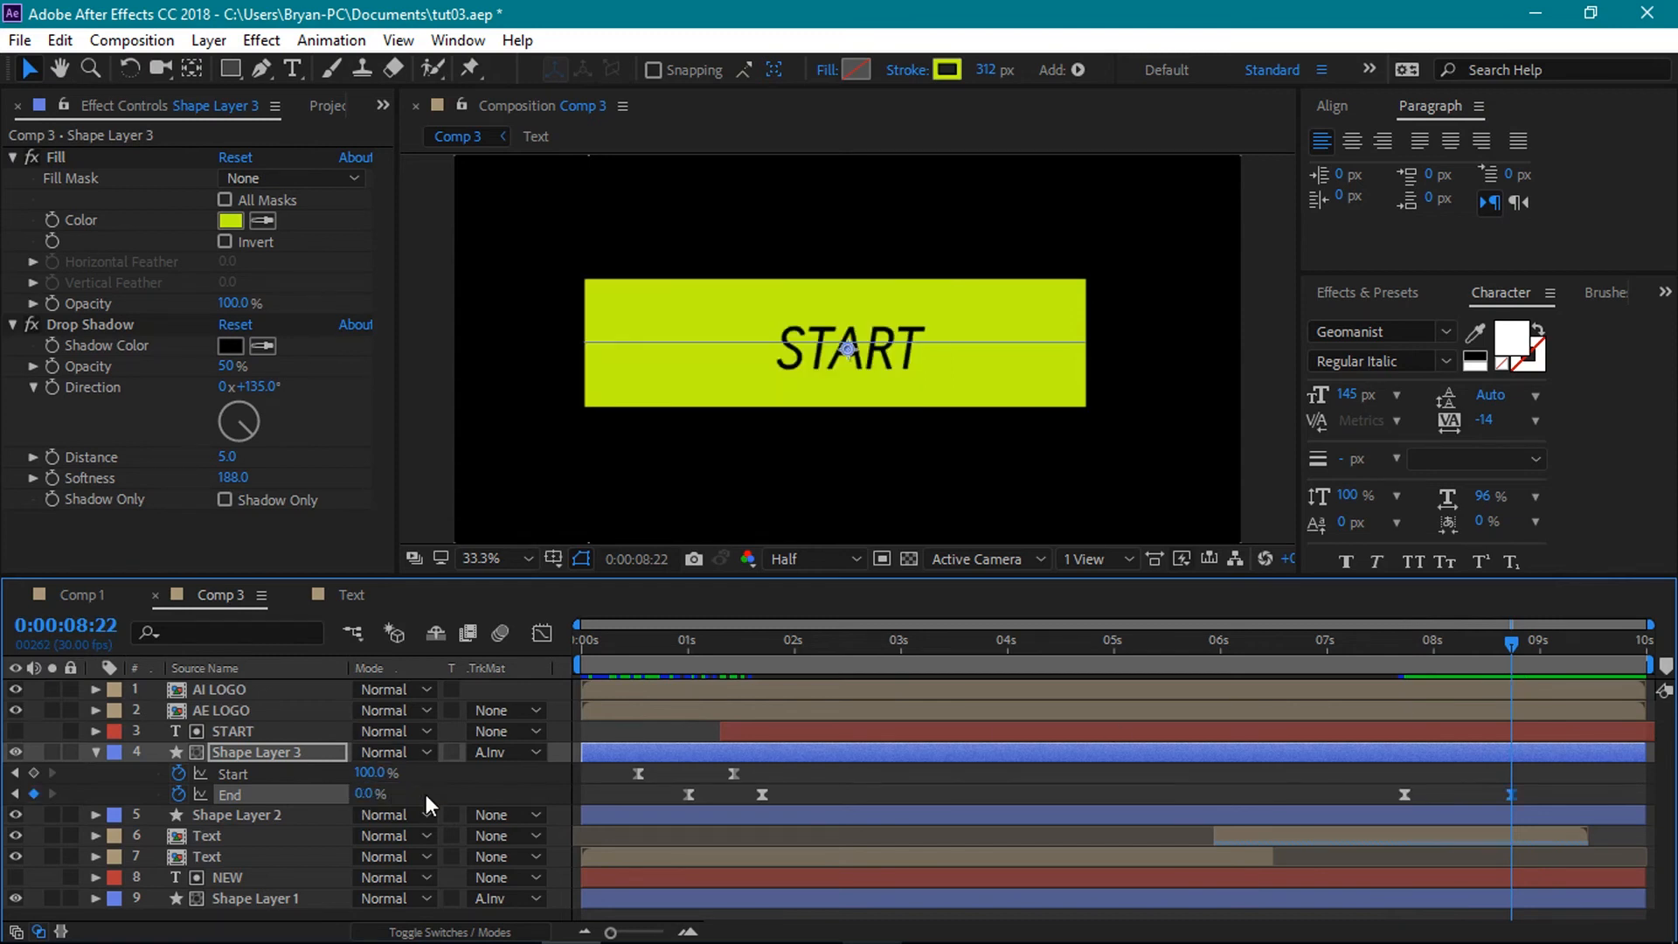
- Keyframe Shape Layer 3's Start at 100% at 0:00:08:00 and set it to 0% at 0:00:09:00
drag(1514, 639, 1435, 652)
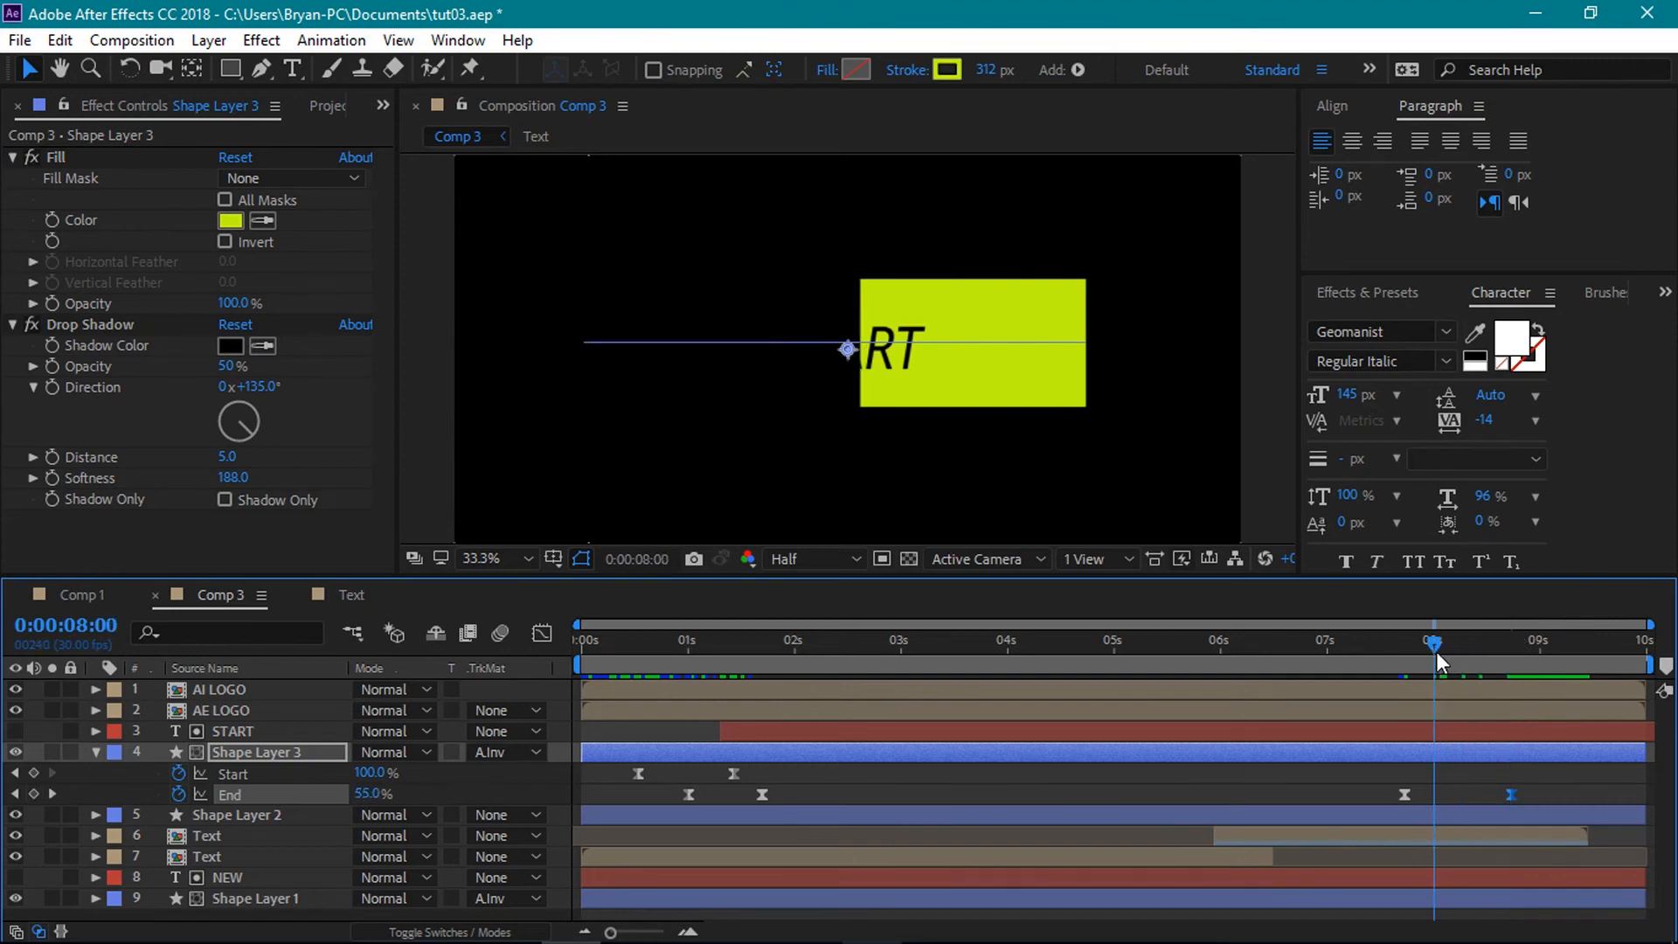
click(33, 773)
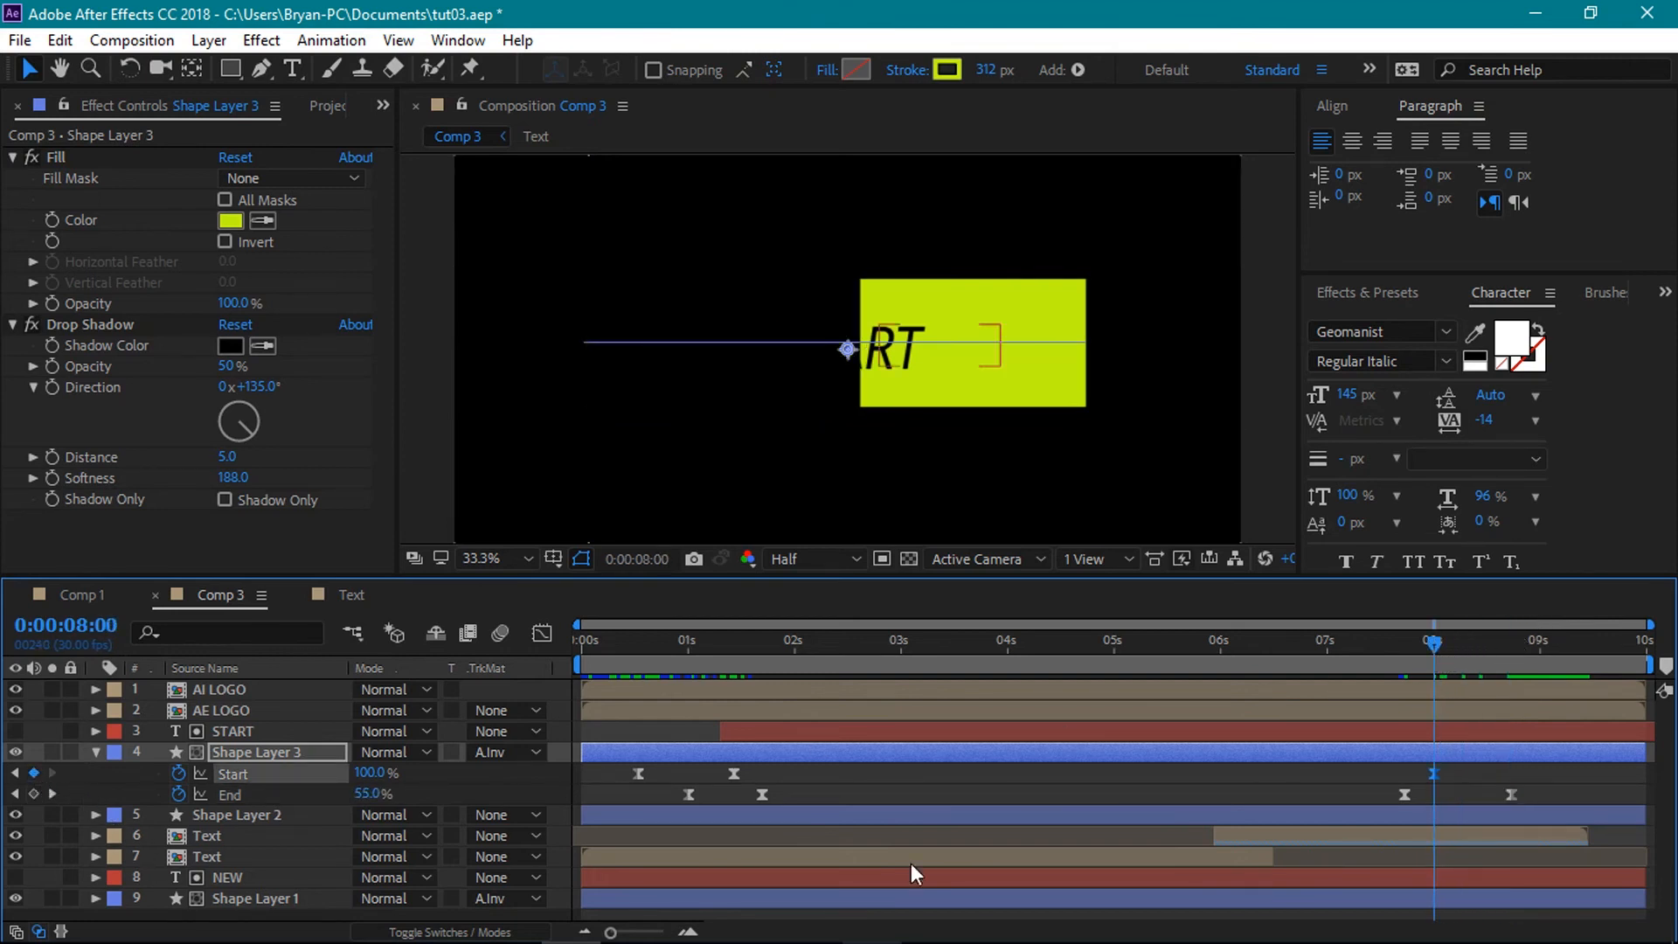
drag(1435, 644, 1544, 648)
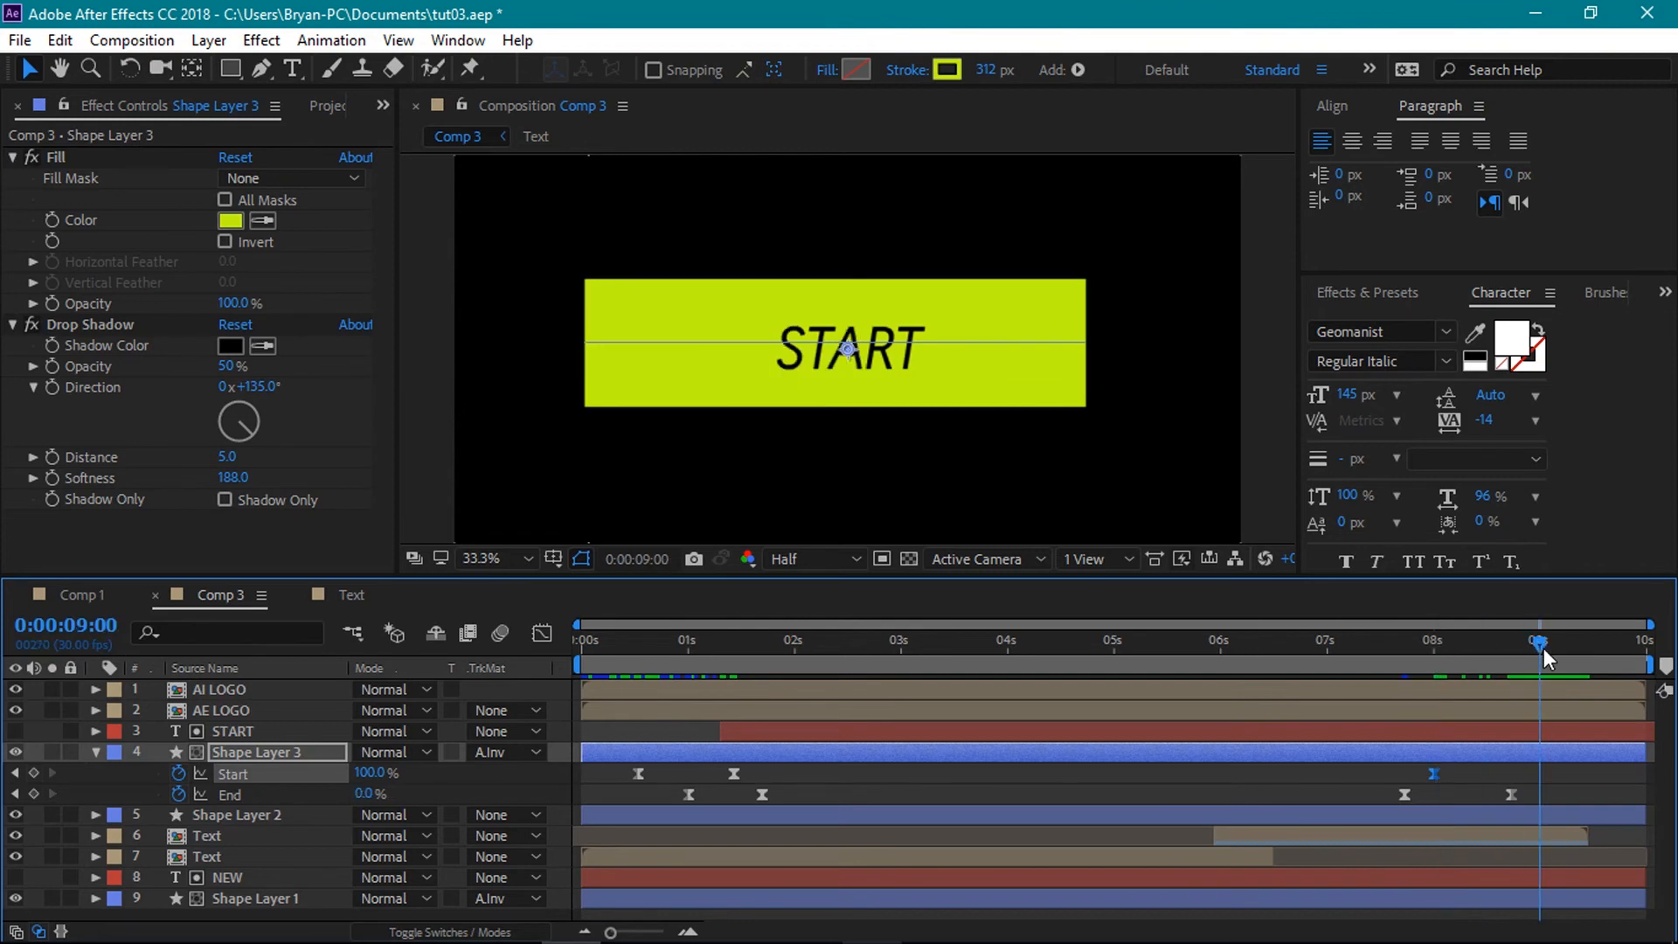
click(376, 772)
text(0)
key(Return)
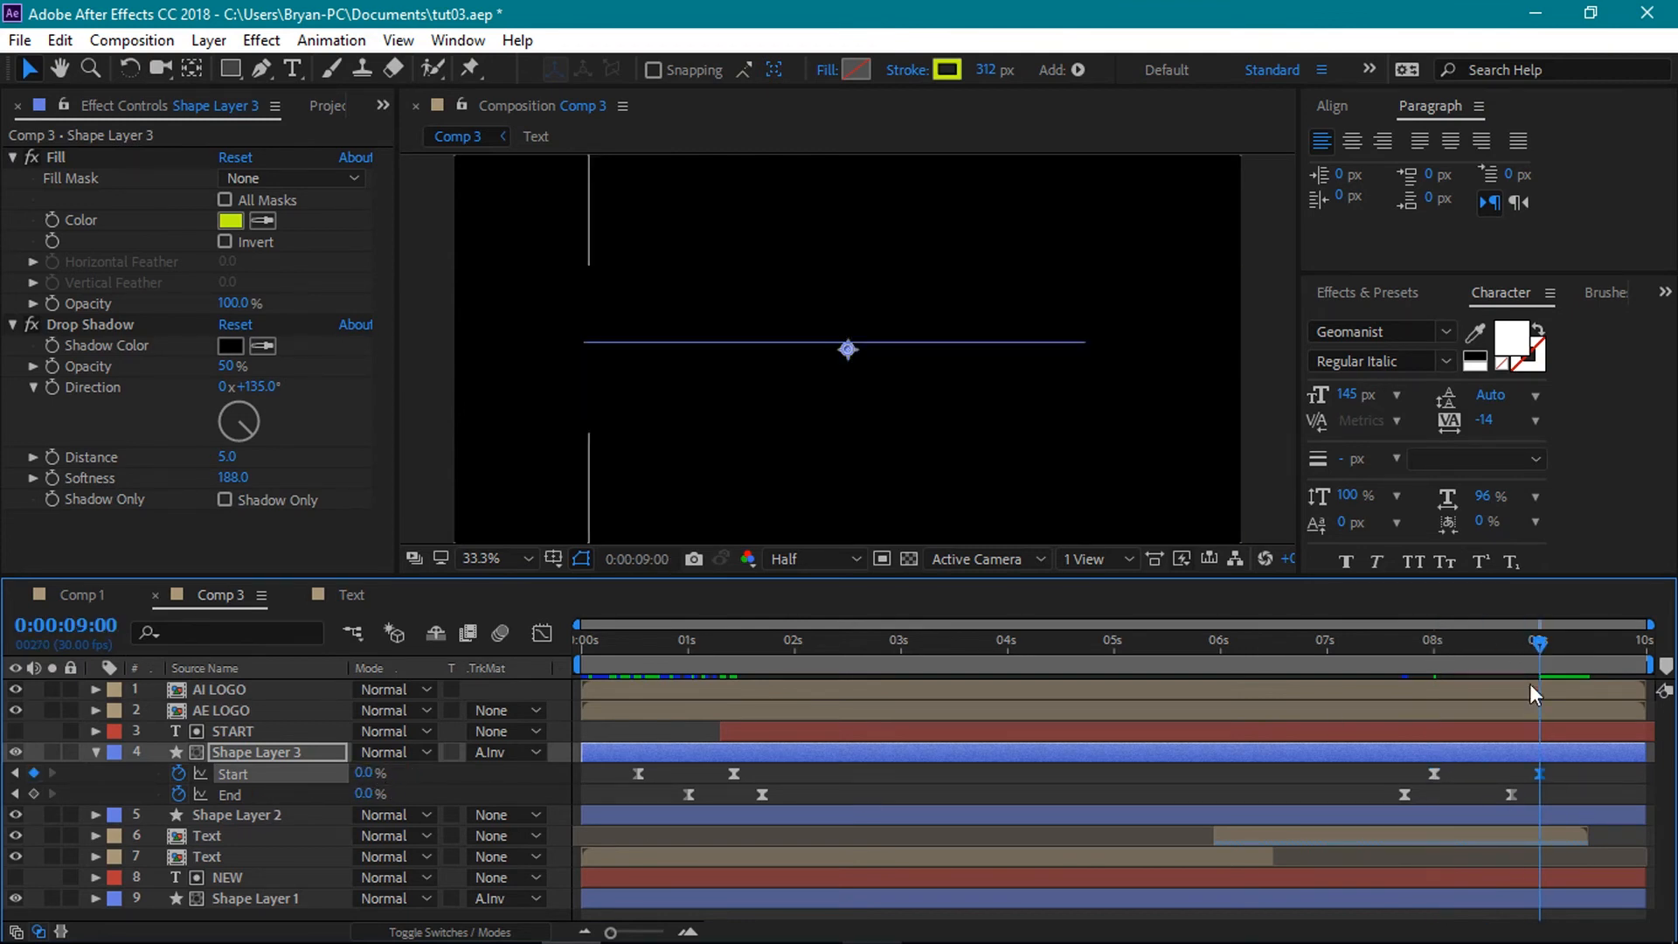
- Retime Shape Layer 3's exit by moving the last End keyframe to about 0:00:08:11 and the 8-second Start keyframe to 0:00:08:03, checking the wipe
drag(1541, 648, 1505, 674)
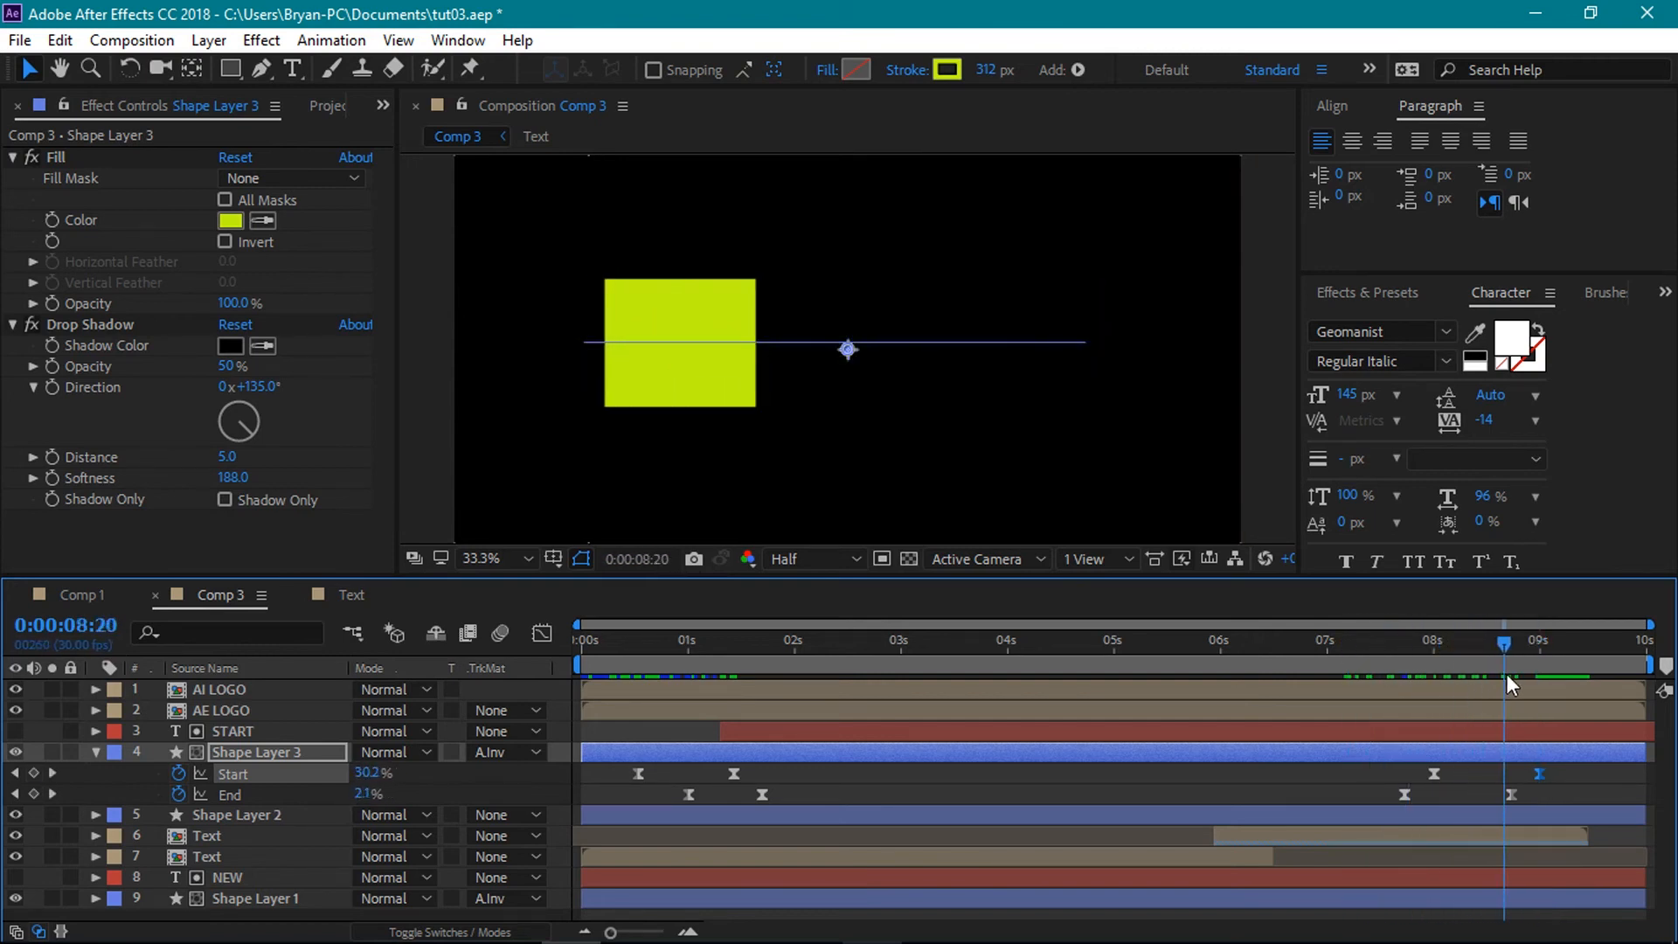
drag(1508, 795, 1445, 773)
drag(1503, 652, 1523, 699)
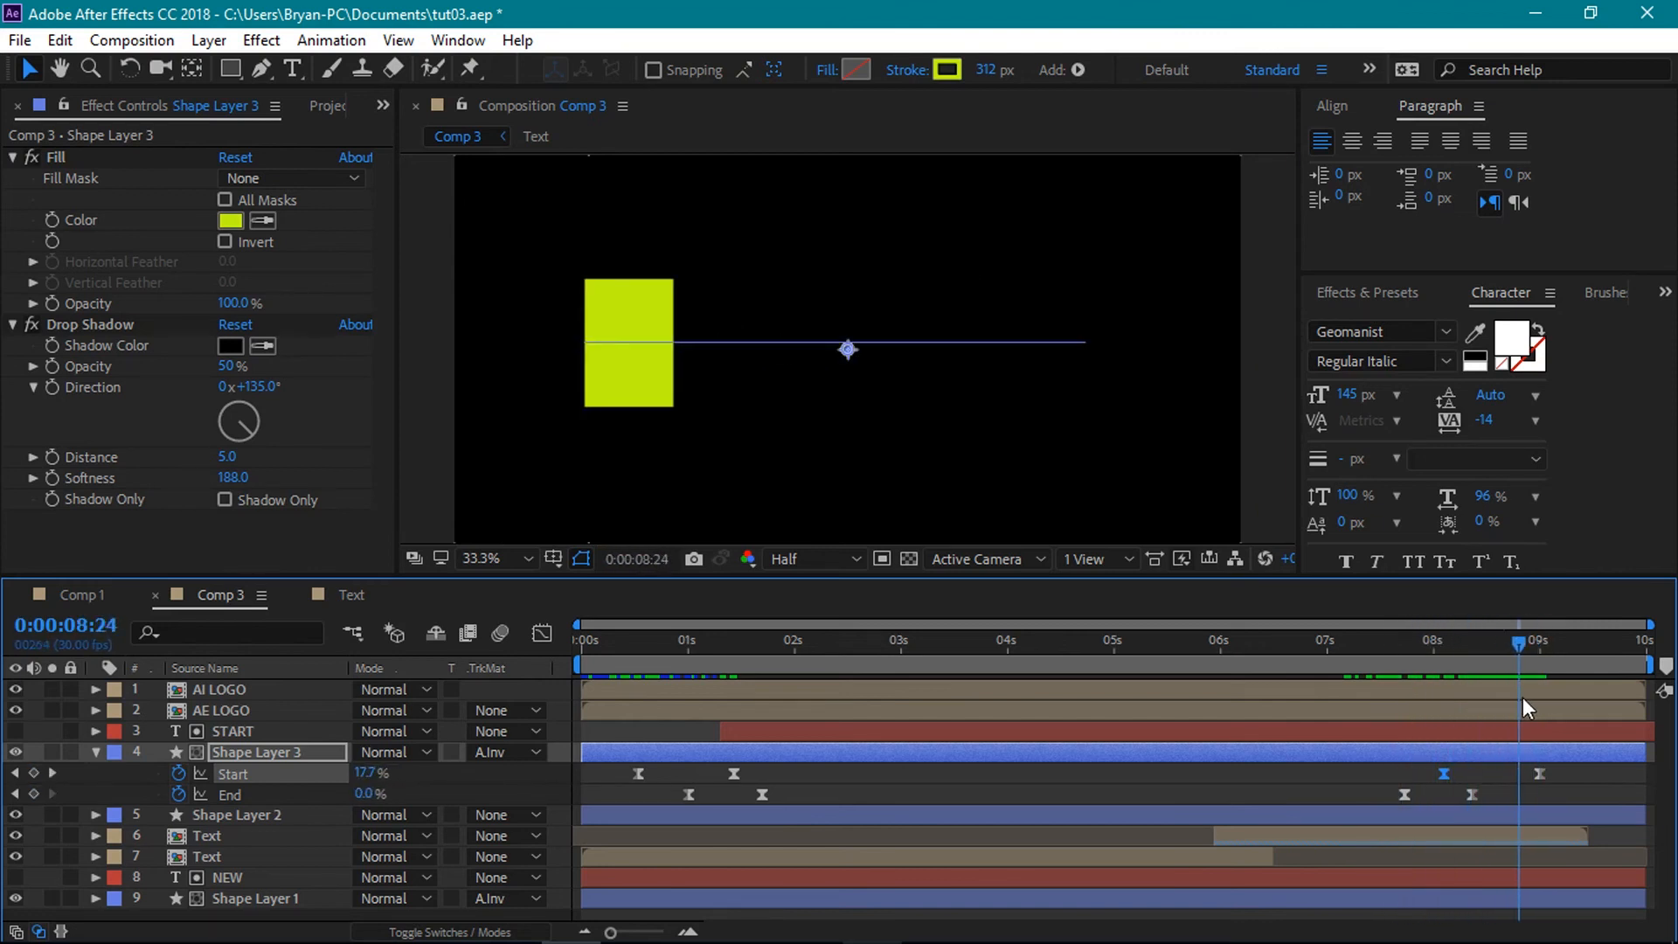
click(96, 752)
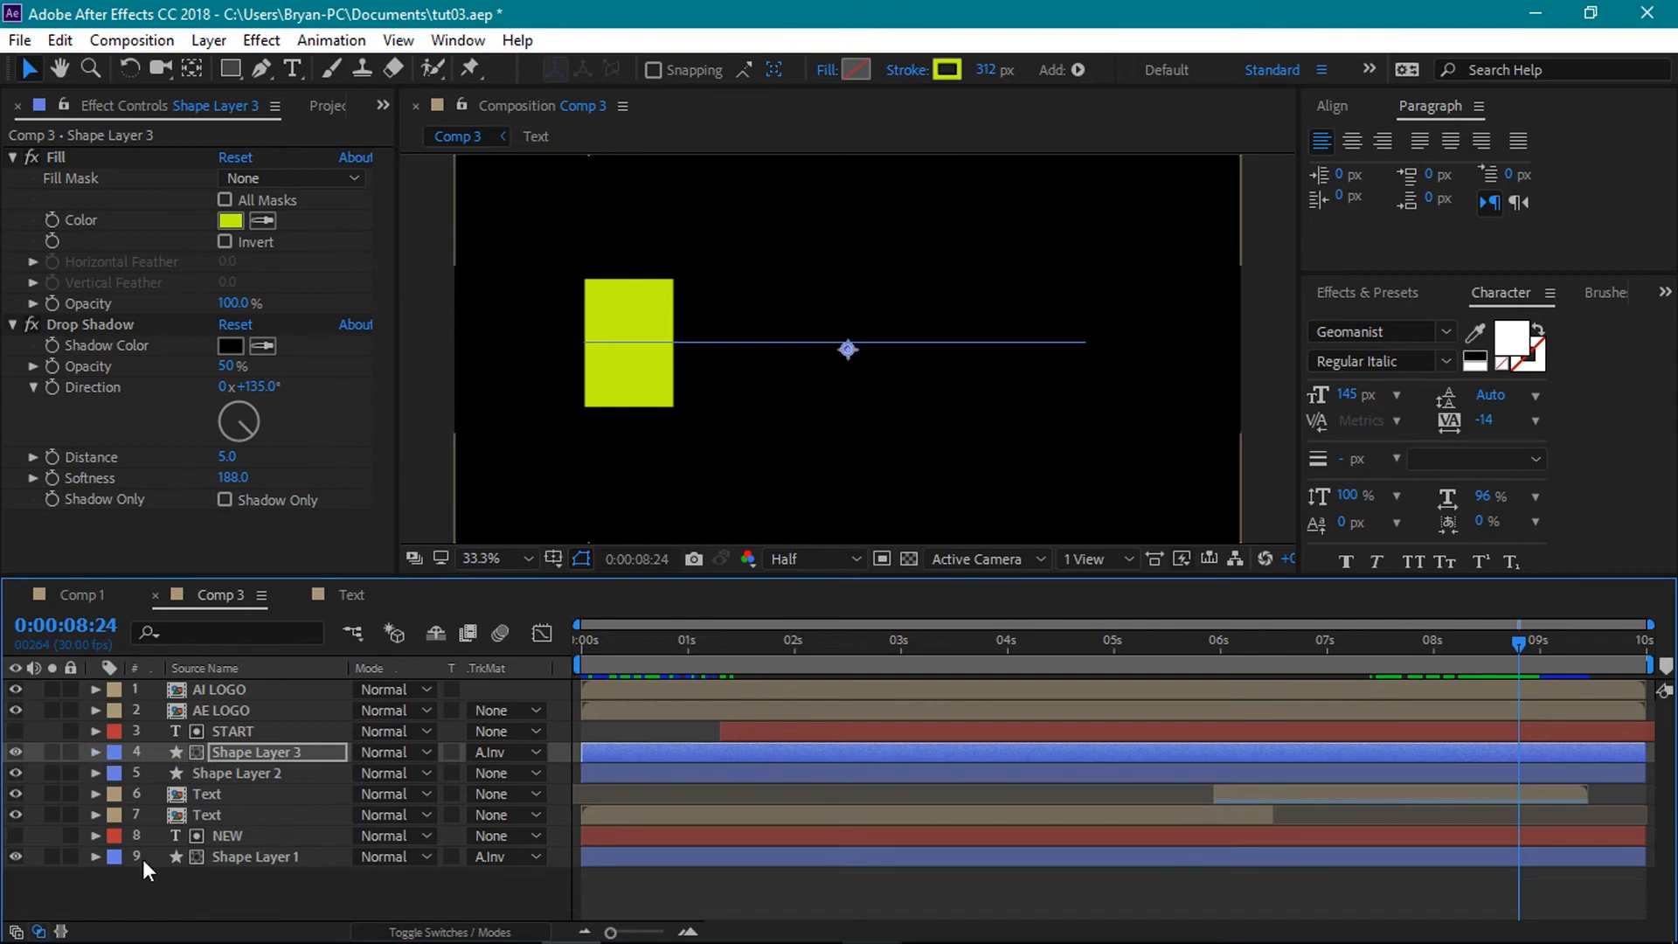
- Reveal the keyframes of Shape Layer 2 and Shape Layer 3 together and enlarge the timeline area
click(233, 774)
key(u)
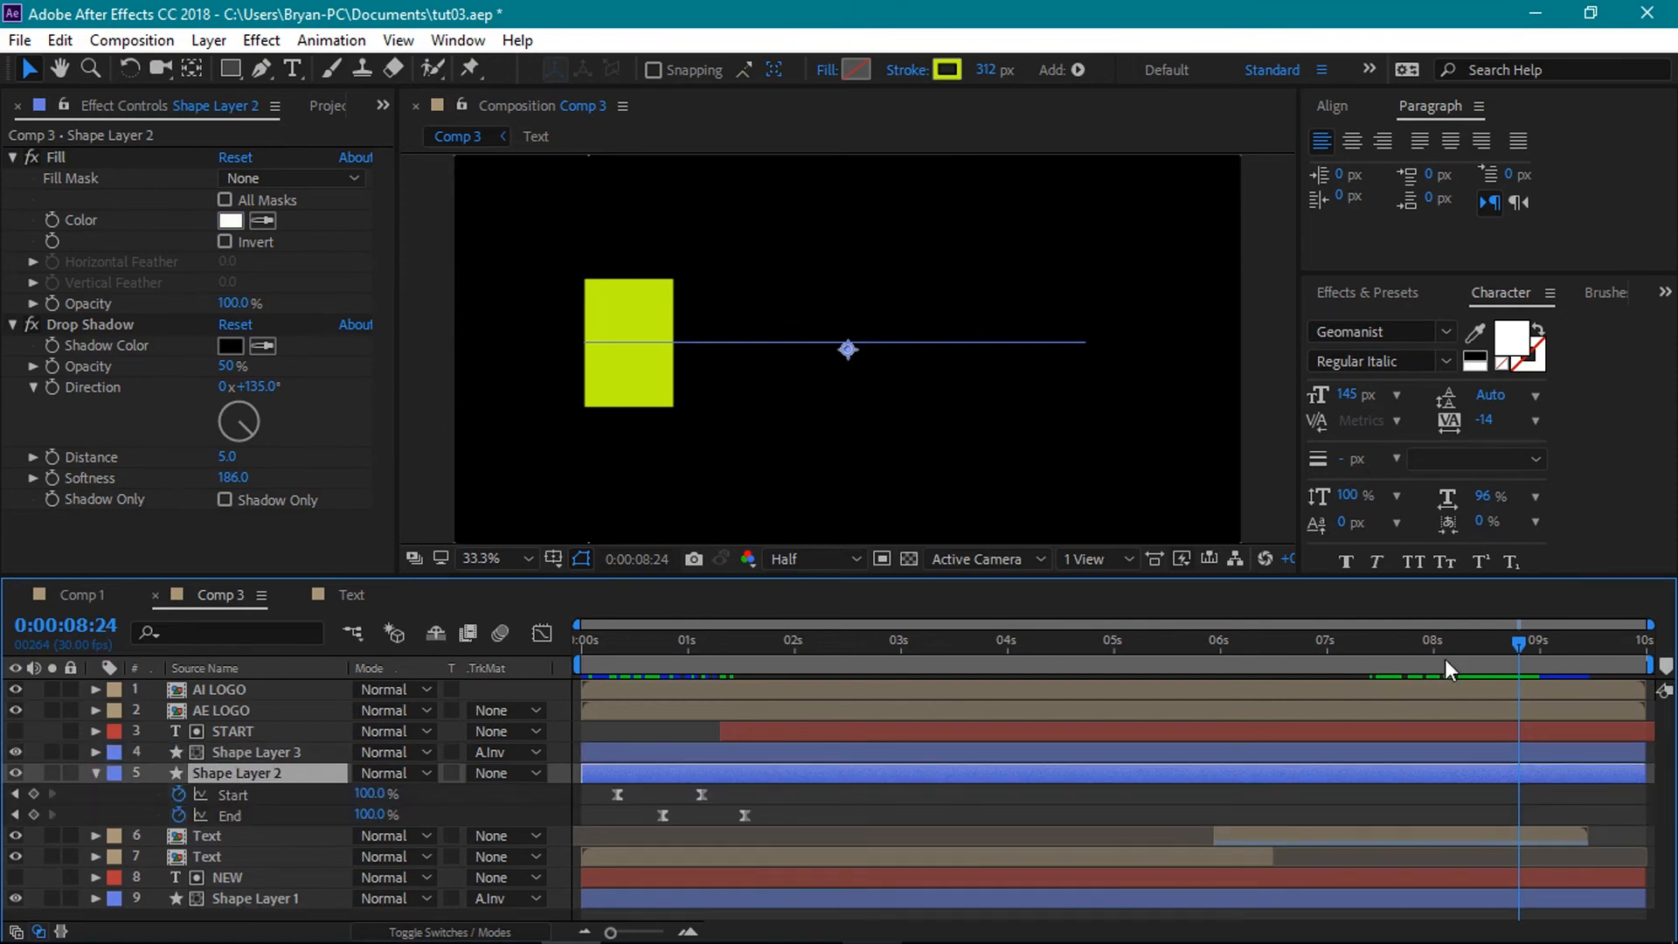
drag(1517, 647, 1441, 637)
click(226, 753)
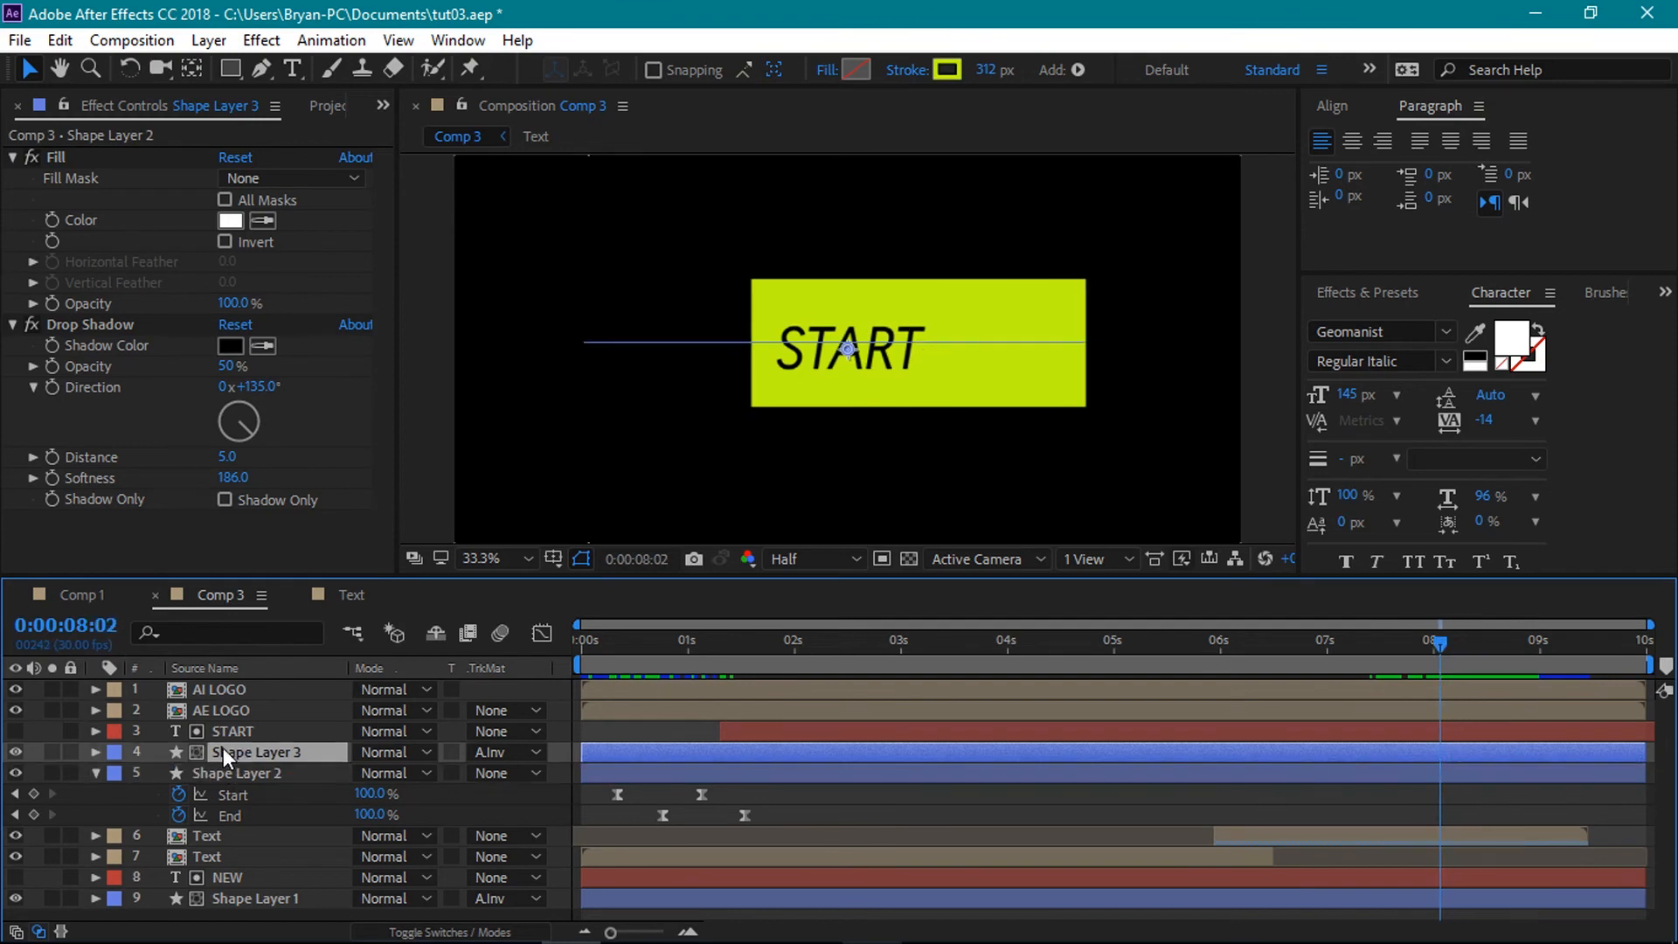
key(u)
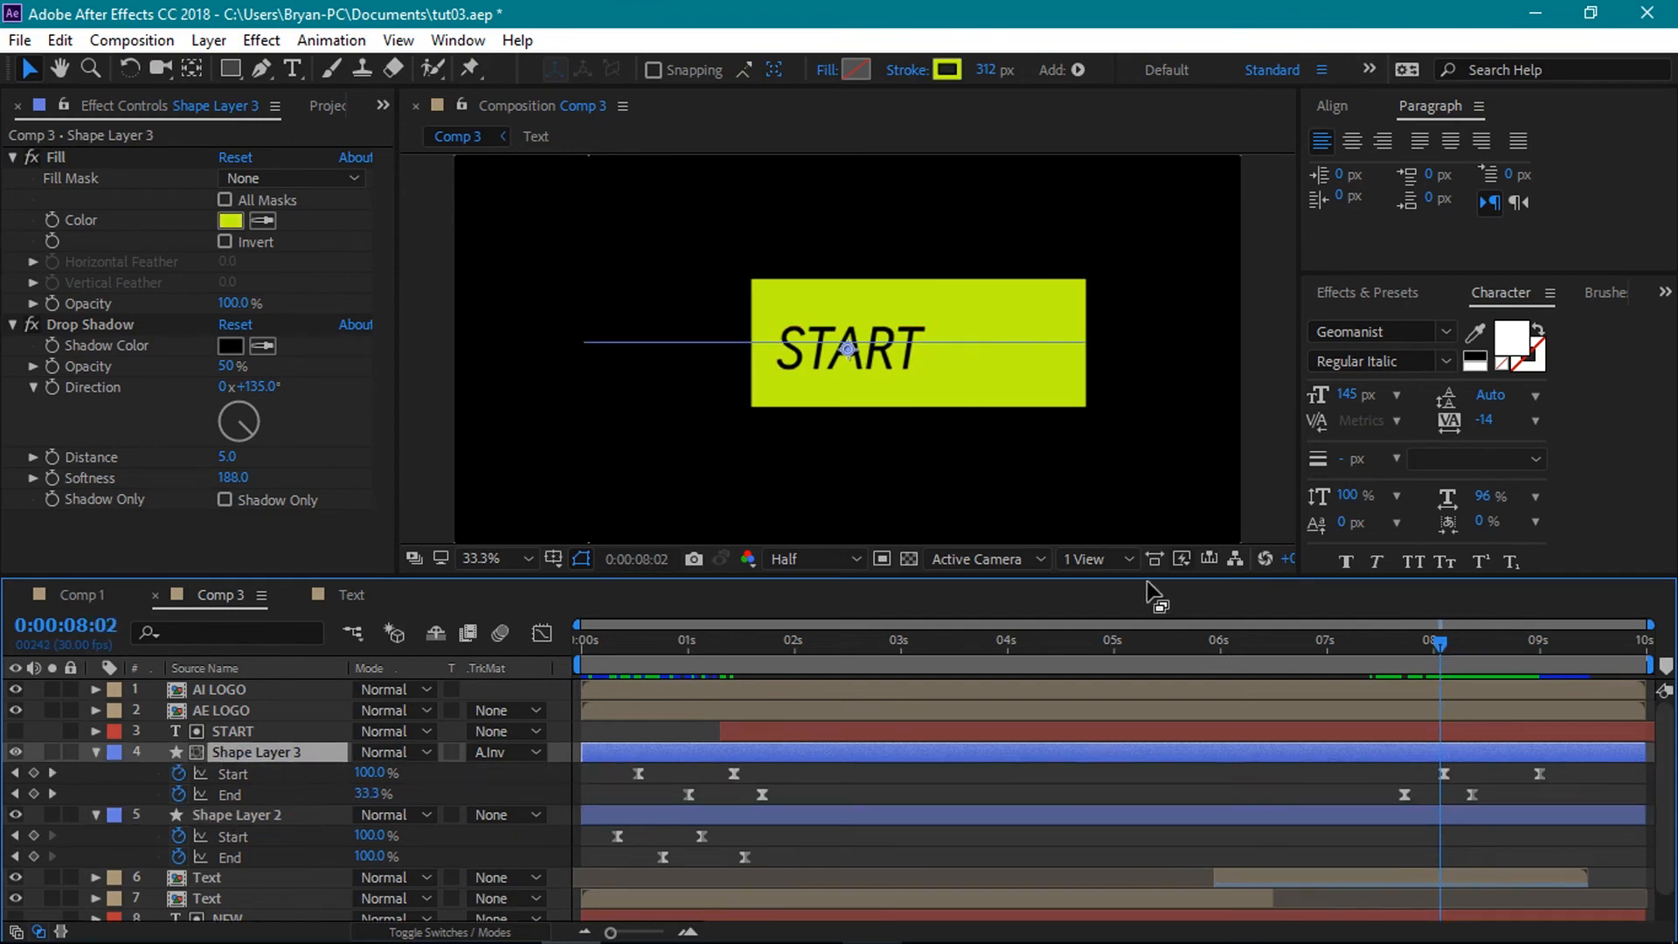
drag(1146, 581, 1145, 412)
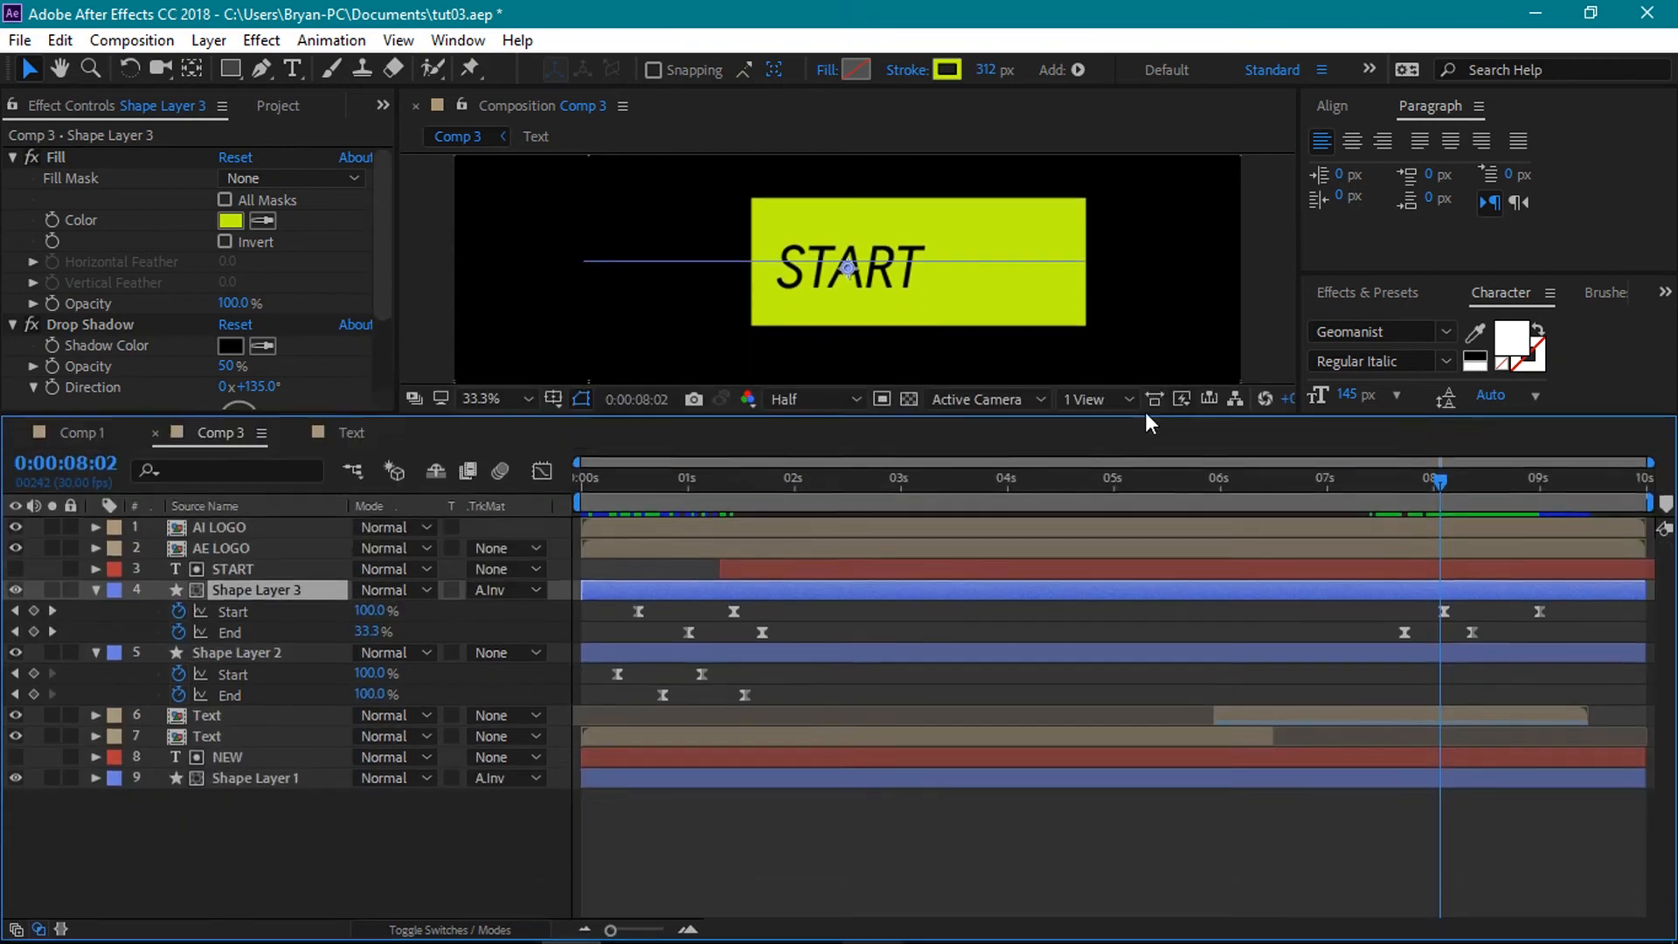
- Keyframe Shape Layer 2's Start at 100% at 0:00:08:03 and set it to 0% at 0:00:09:04
mouse_move(1444, 479)
mouse_down()
mouse_move(1404, 488)
mouse_move(1448, 497)
mouse_up()
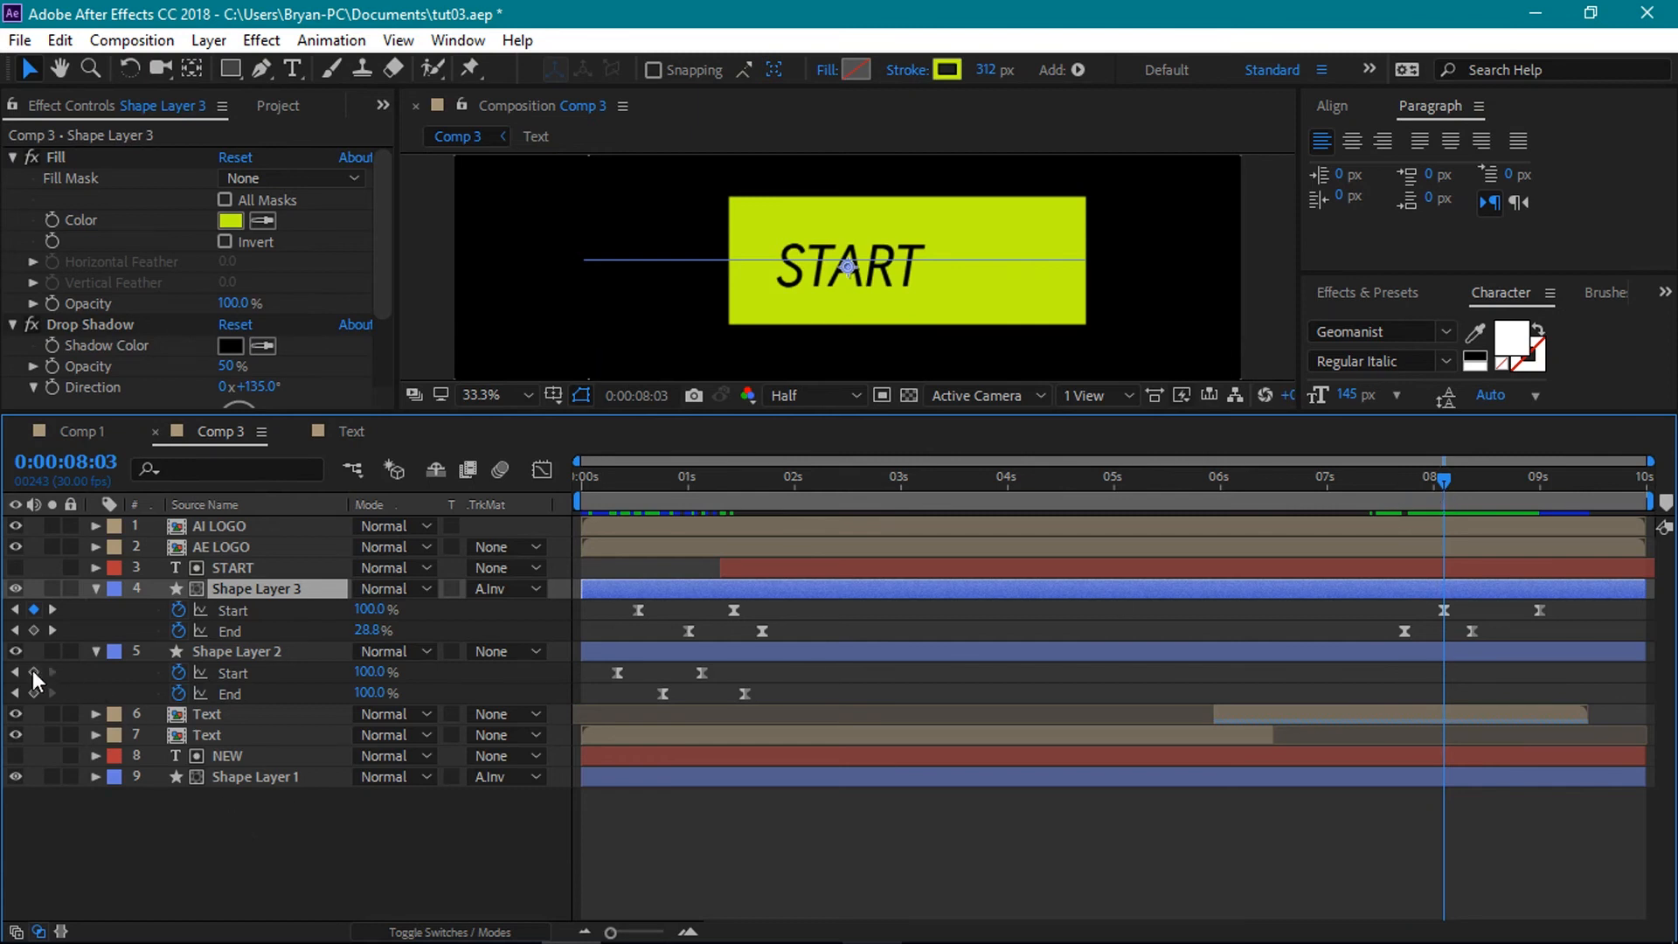
click(206, 648)
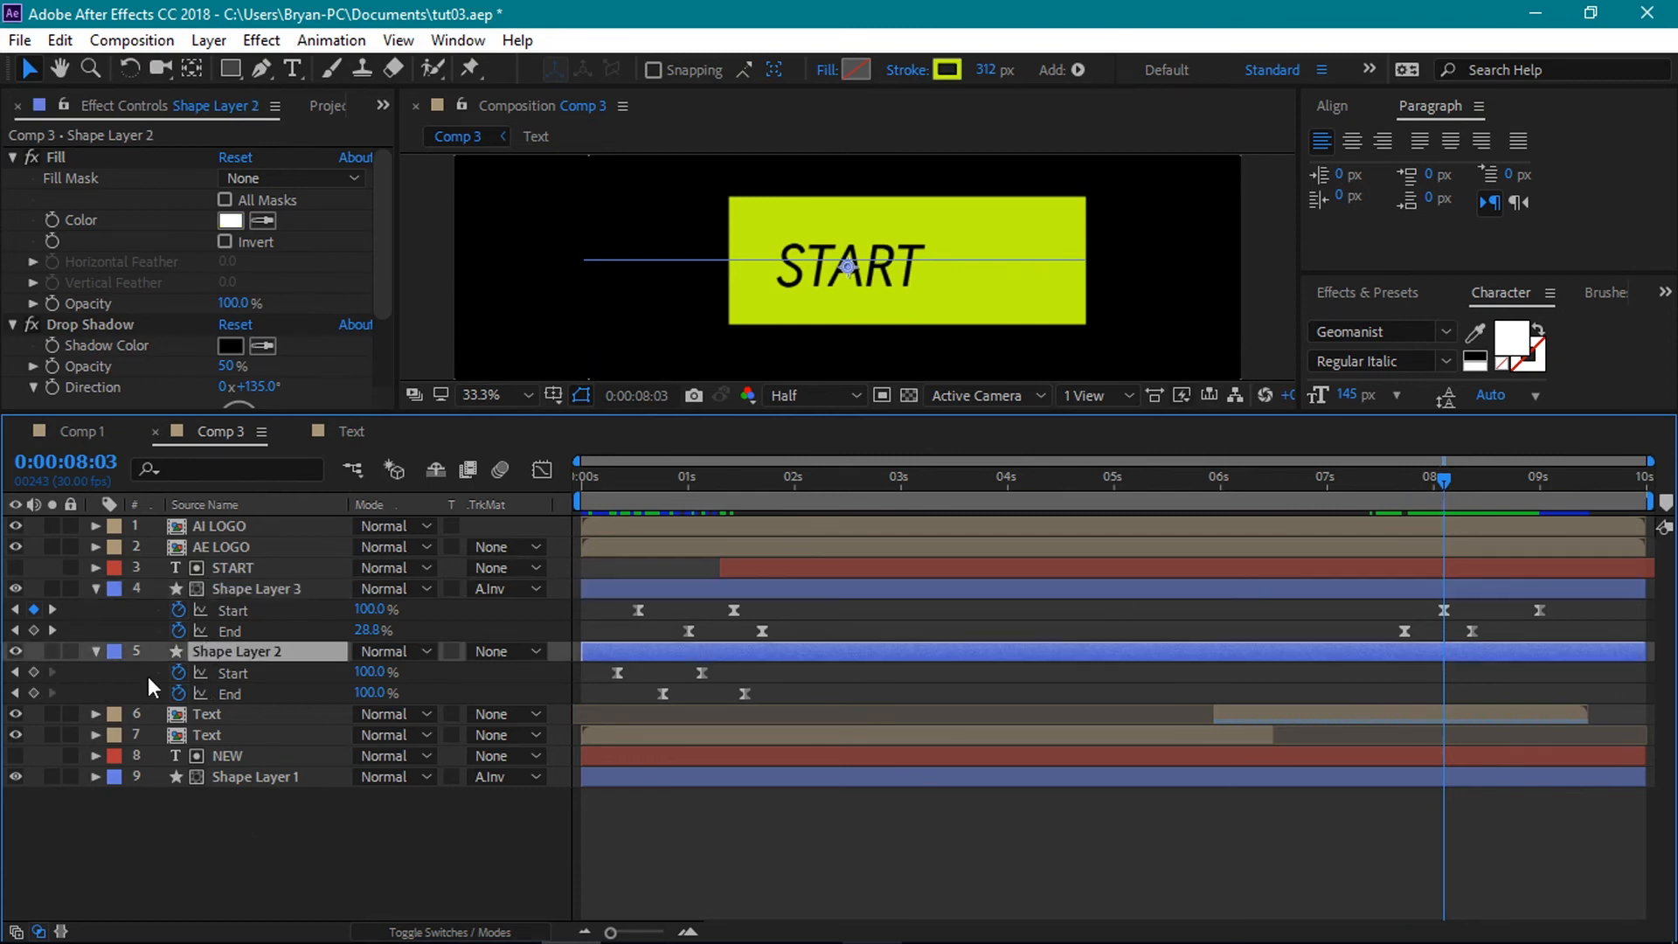
click(36, 670)
drag(1445, 476, 1556, 495)
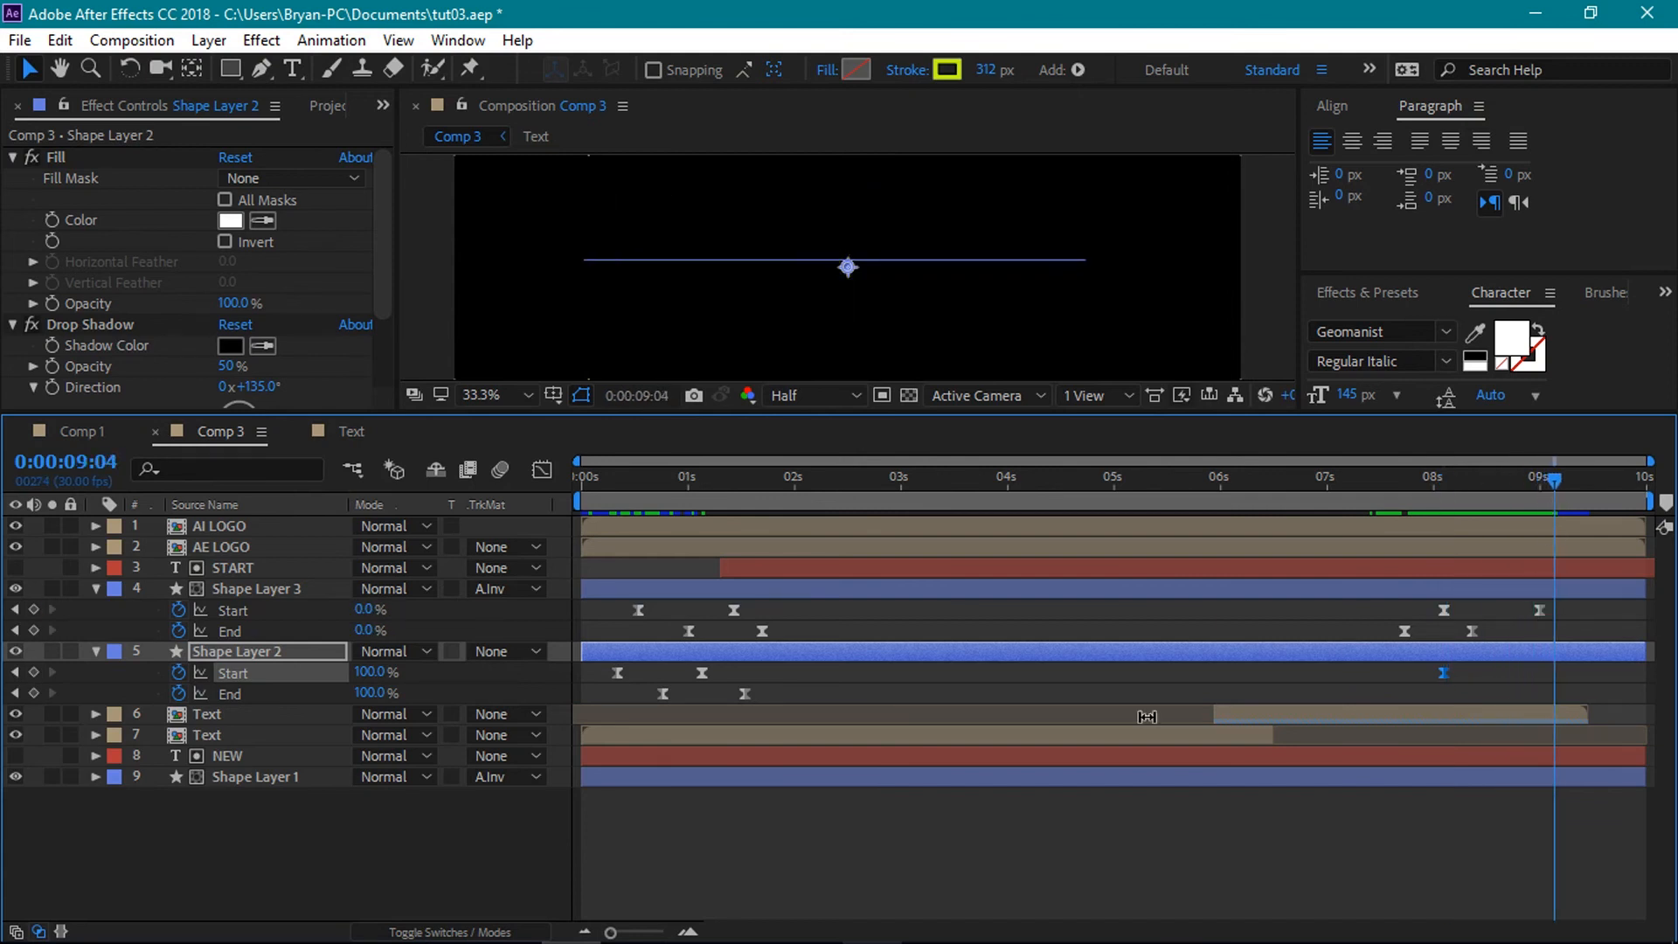
click(360, 677)
text(0)
key(Return)
- Keyframe Shape Layer 2's End at 100% at 0:00:08:11 and set it to 0% at 0:00:09:13
drag(1552, 486, 1472, 509)
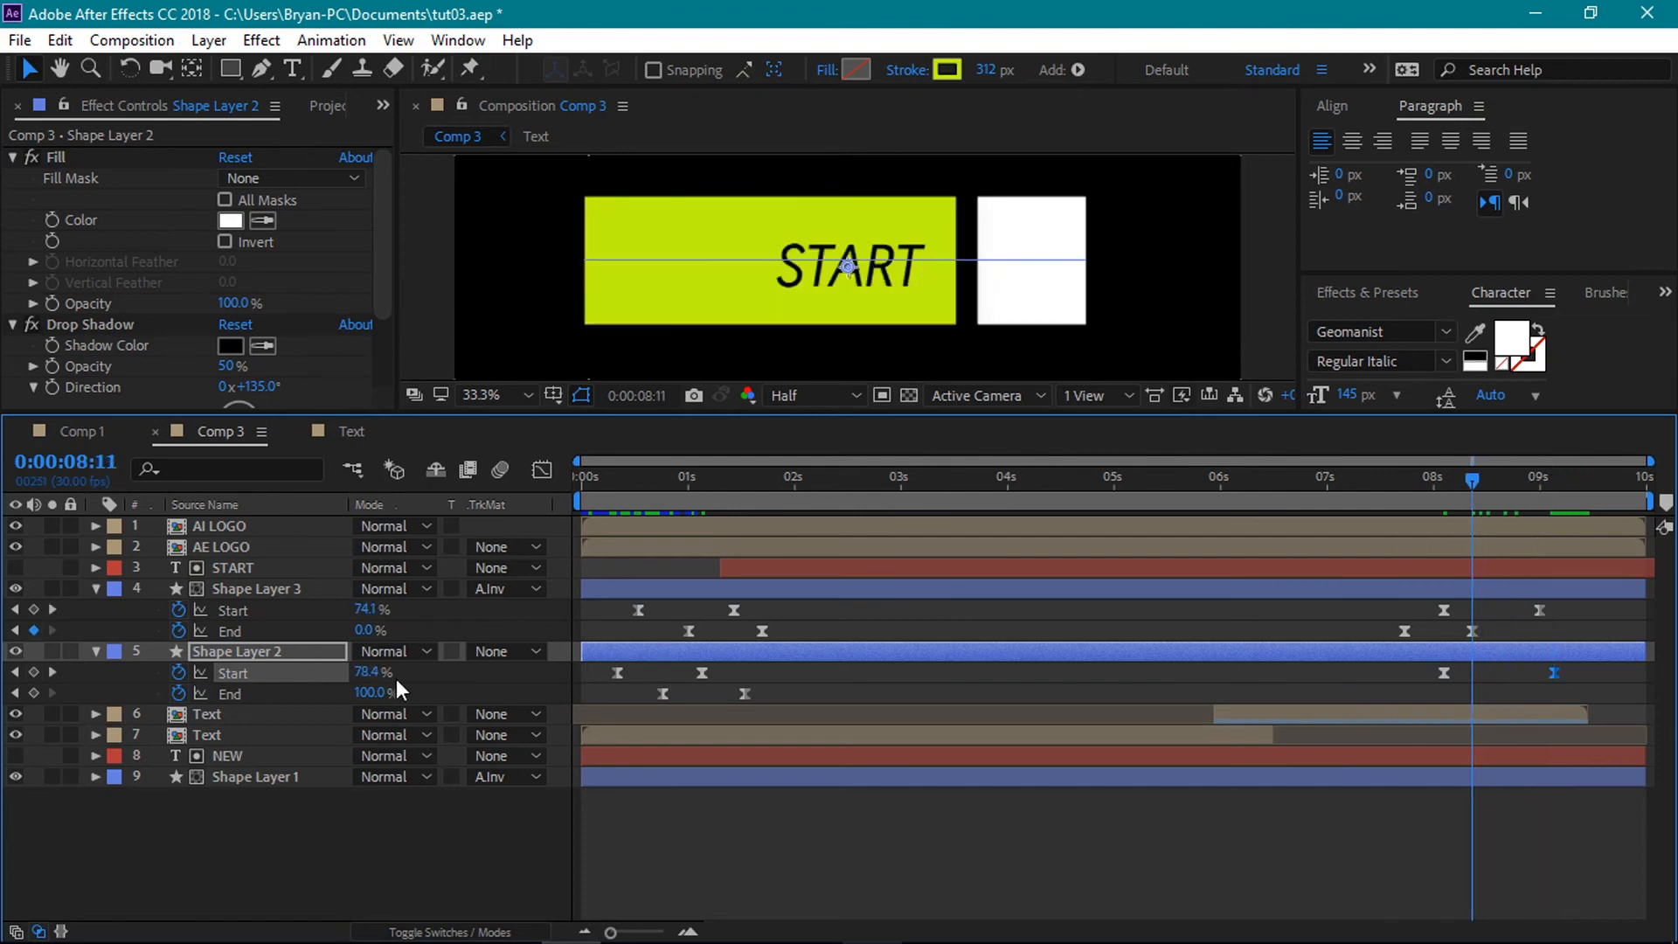
click(33, 693)
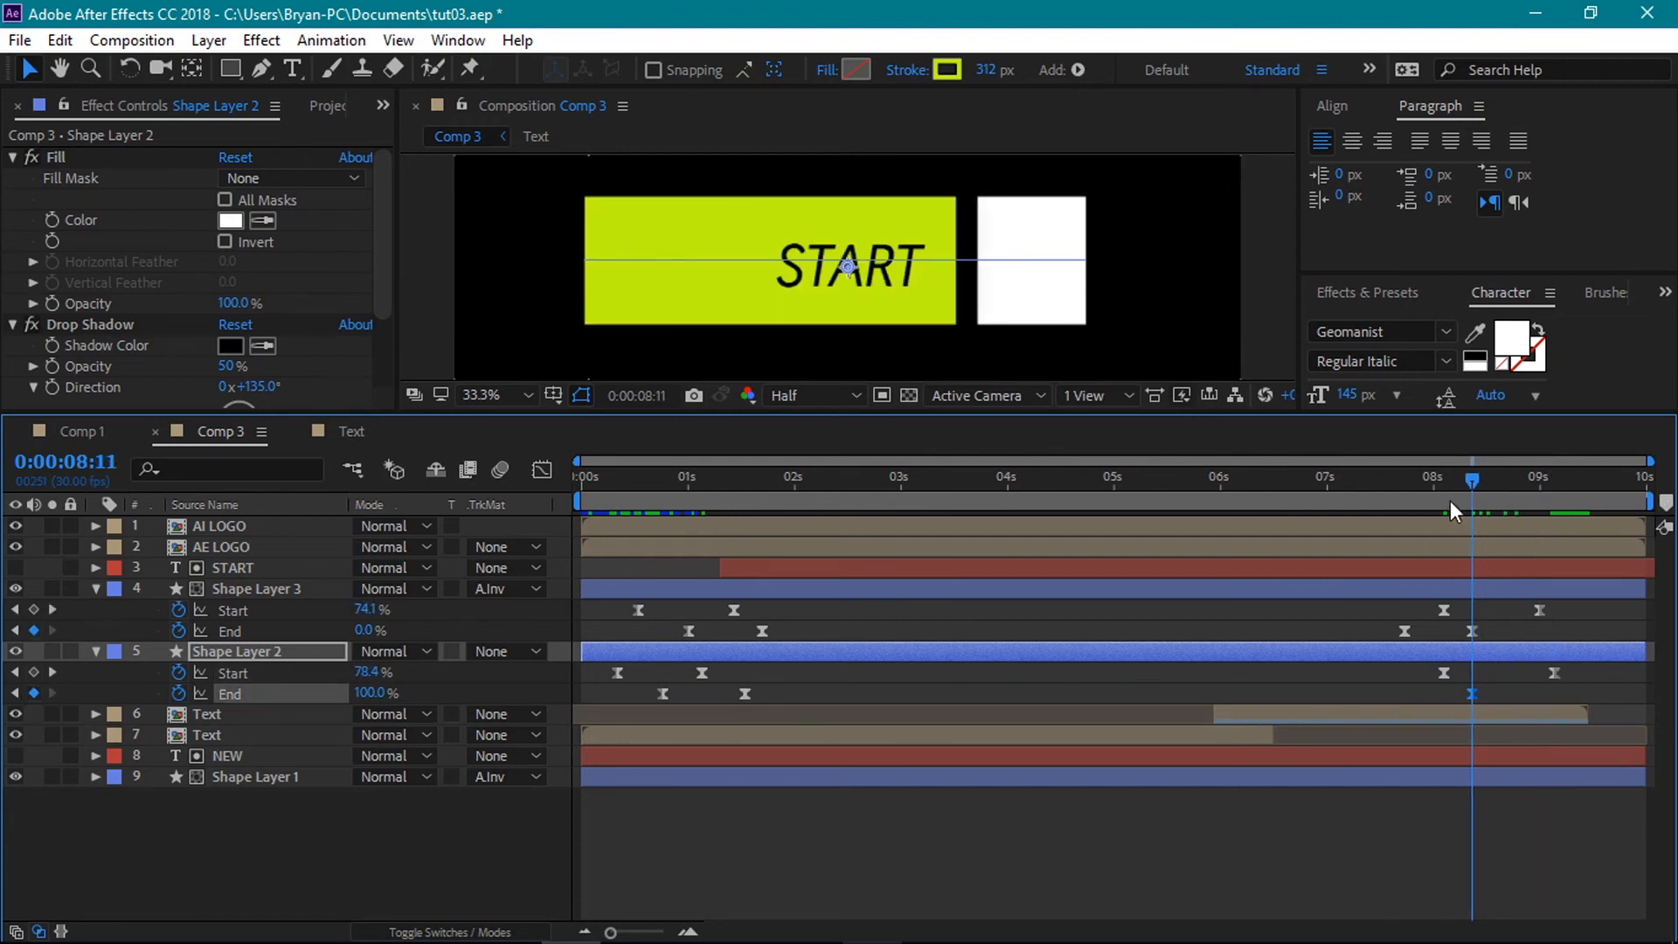
drag(1472, 476, 1543, 486)
drag(1581, 478, 1587, 479)
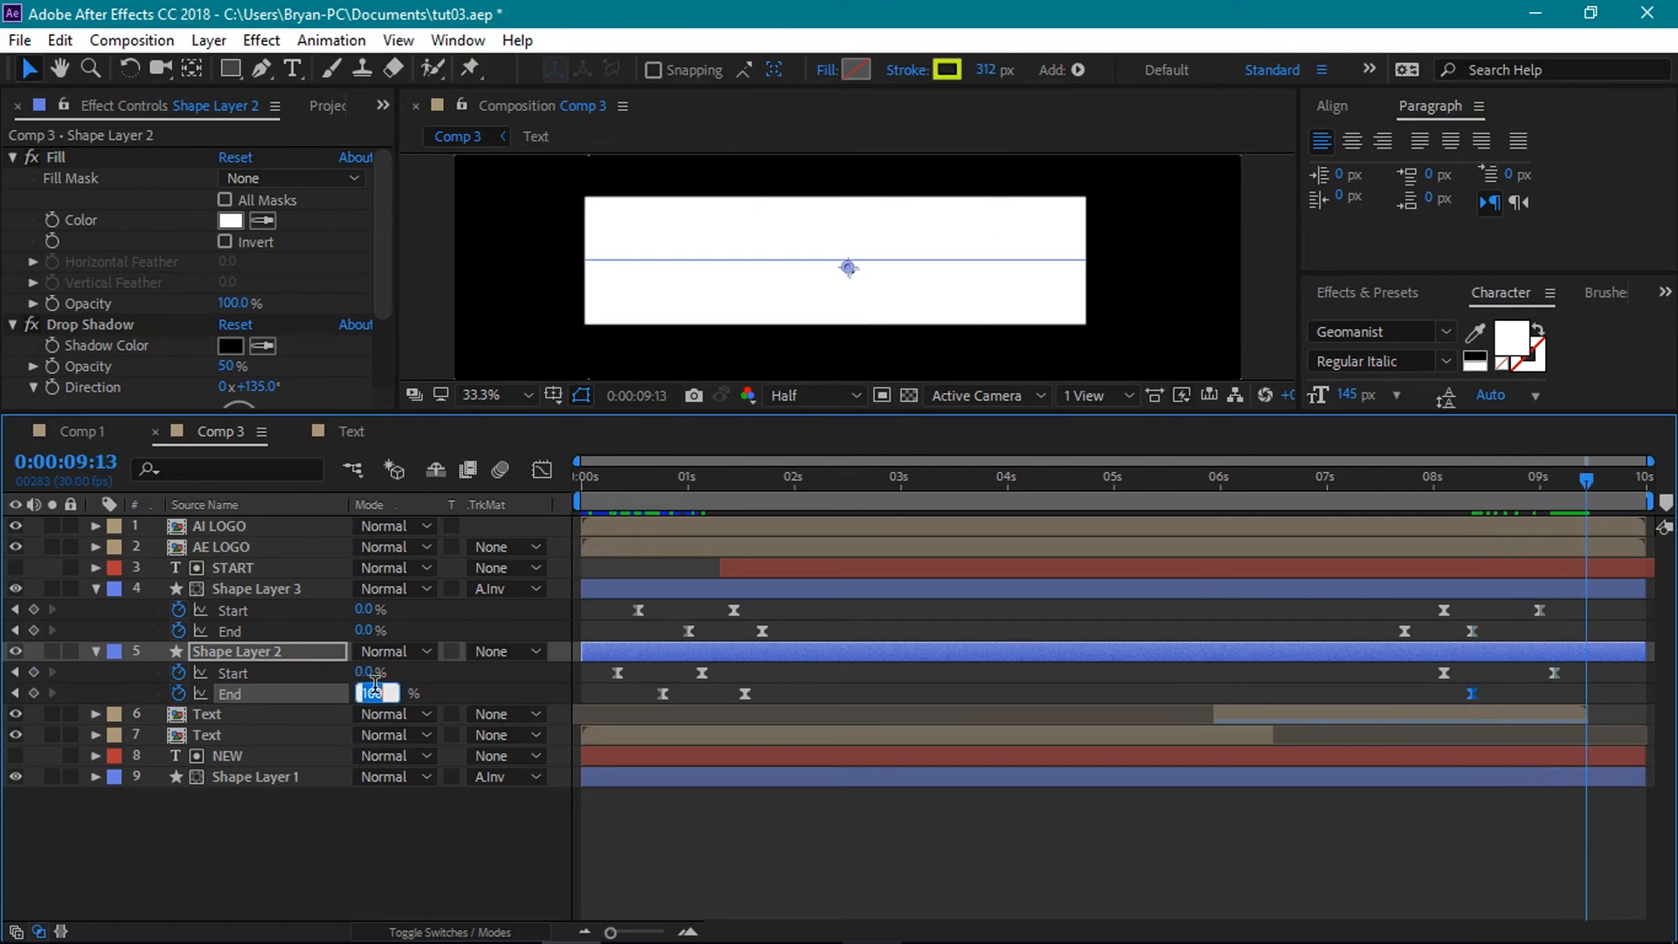
key(Return)
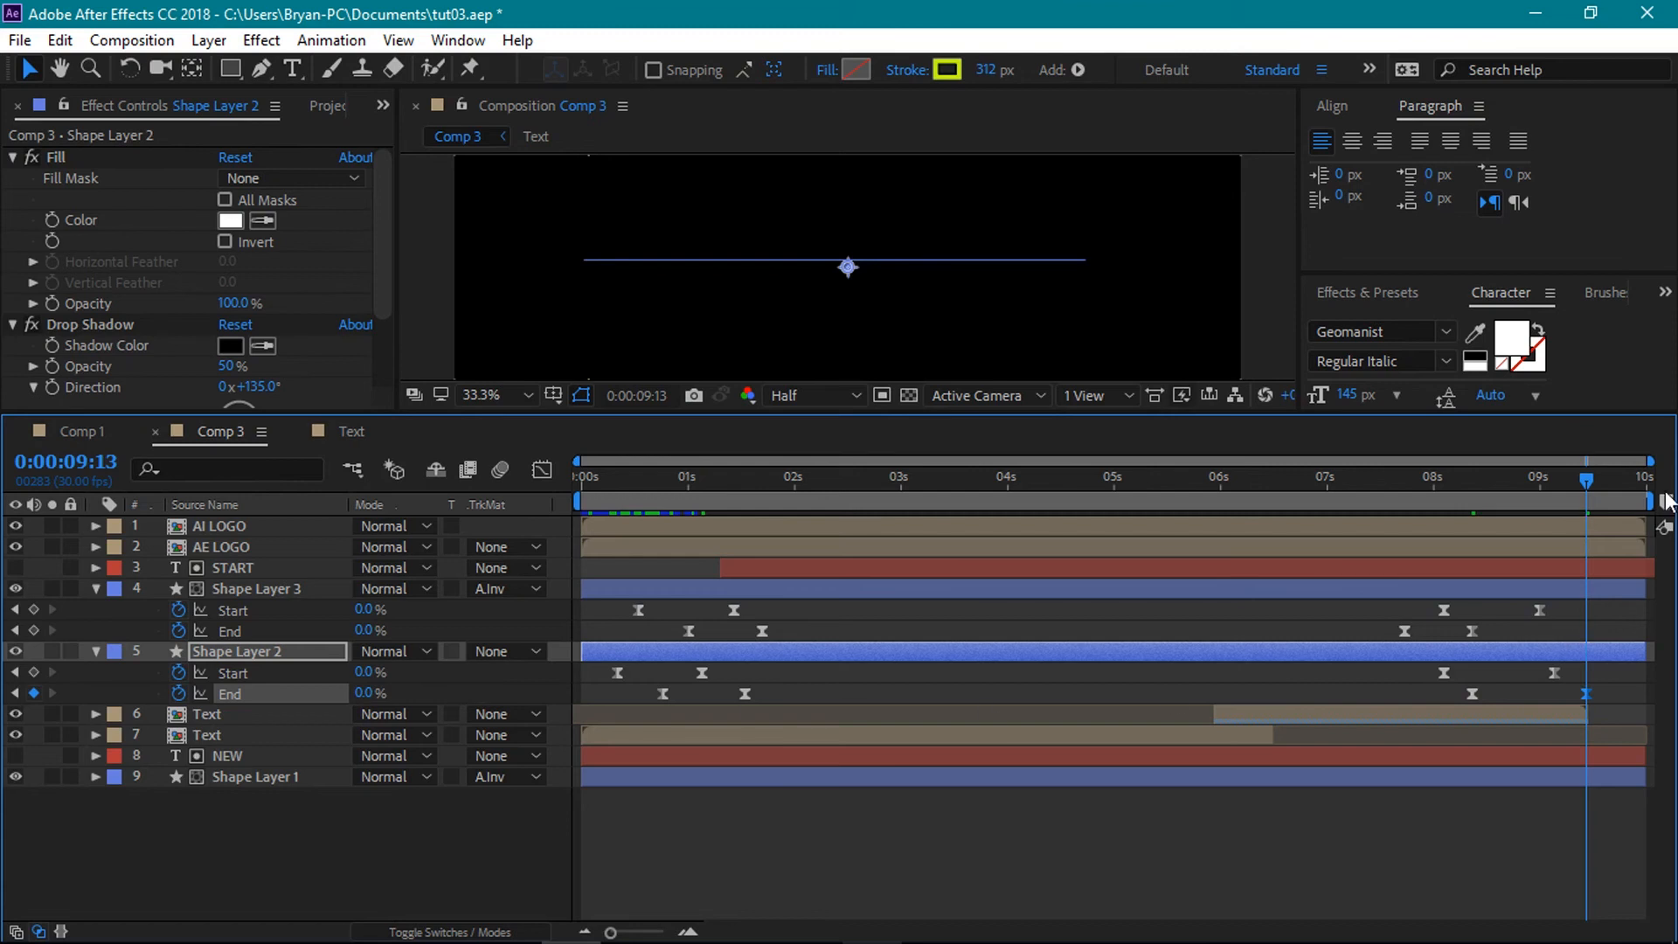
- Retime Shape Layer 2's exit to about 0:00:08:02 and 0:00:08:26 for Start and about 0:00:08:16 and 0:00:09:08 for End
drag(1561, 484, 1476, 496)
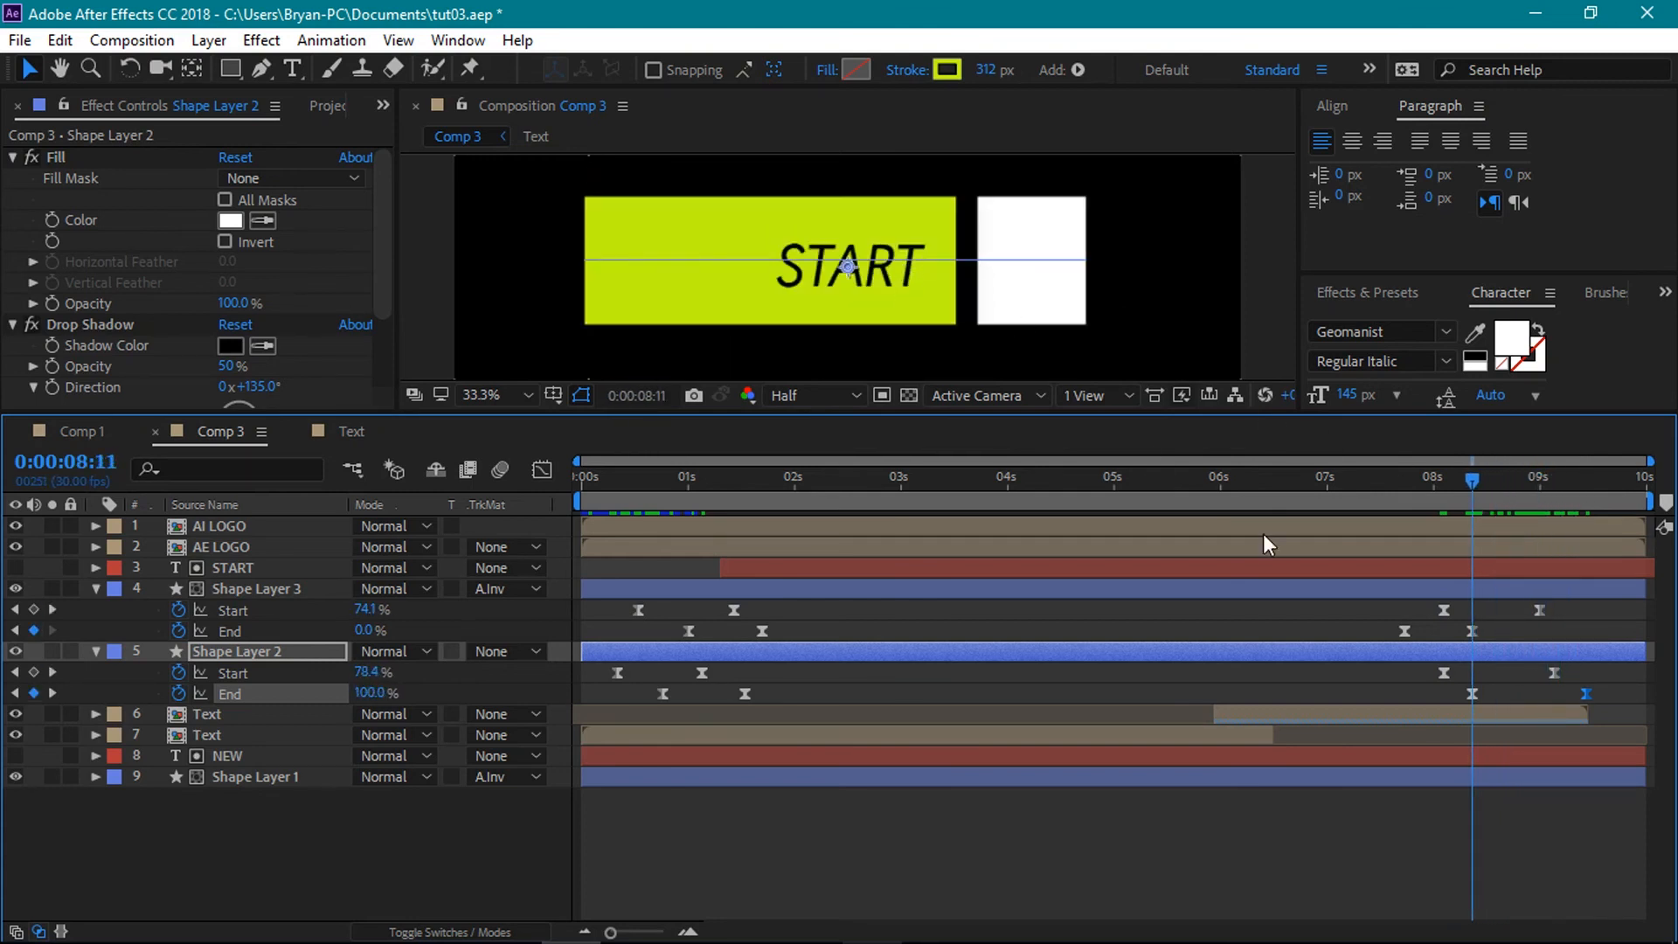
drag(1544, 663, 1596, 701)
drag(1473, 693, 1600, 695)
drag(1619, 705, 1529, 670)
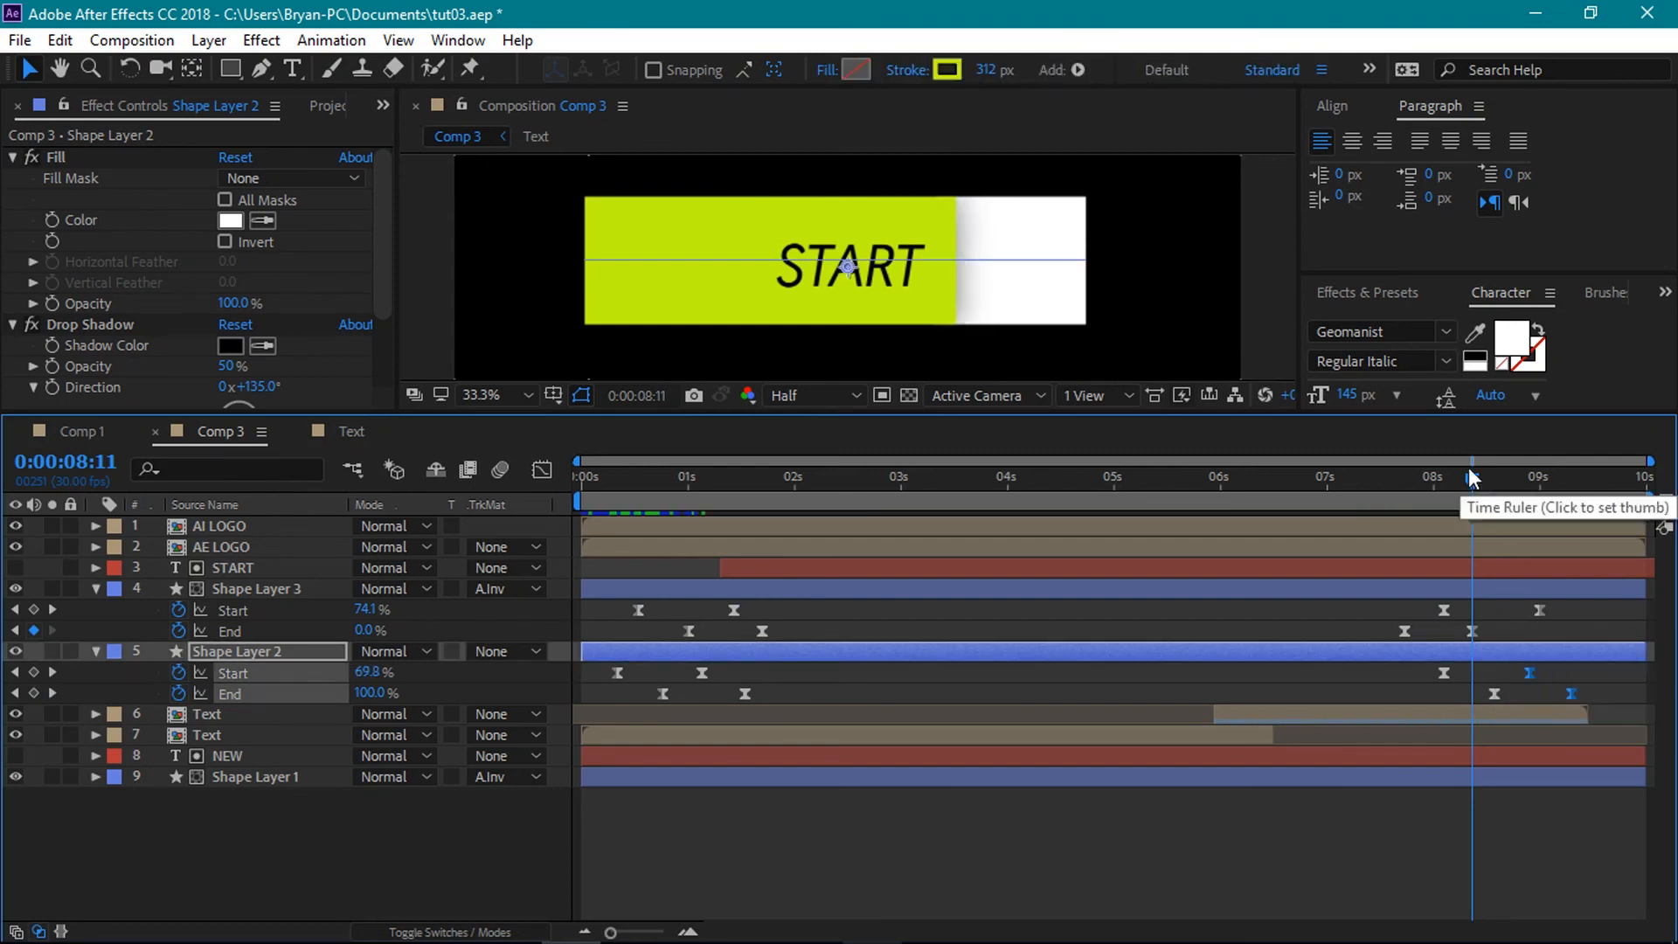
drag(1420, 464, 1540, 538)
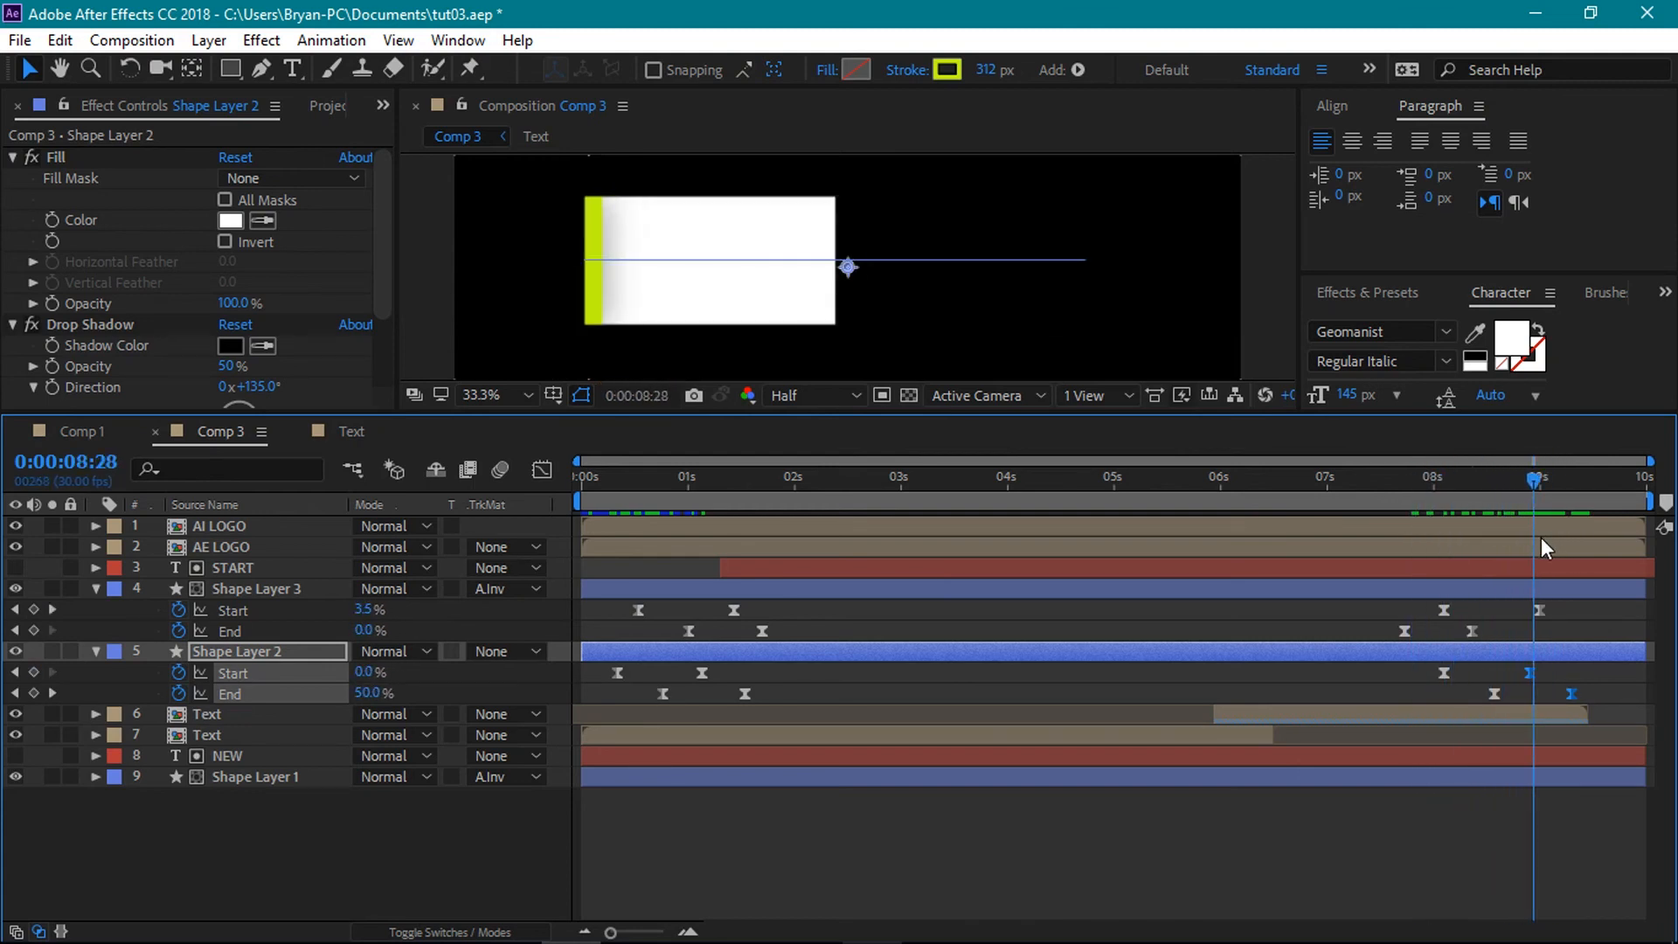
drag(1423, 662, 1568, 690)
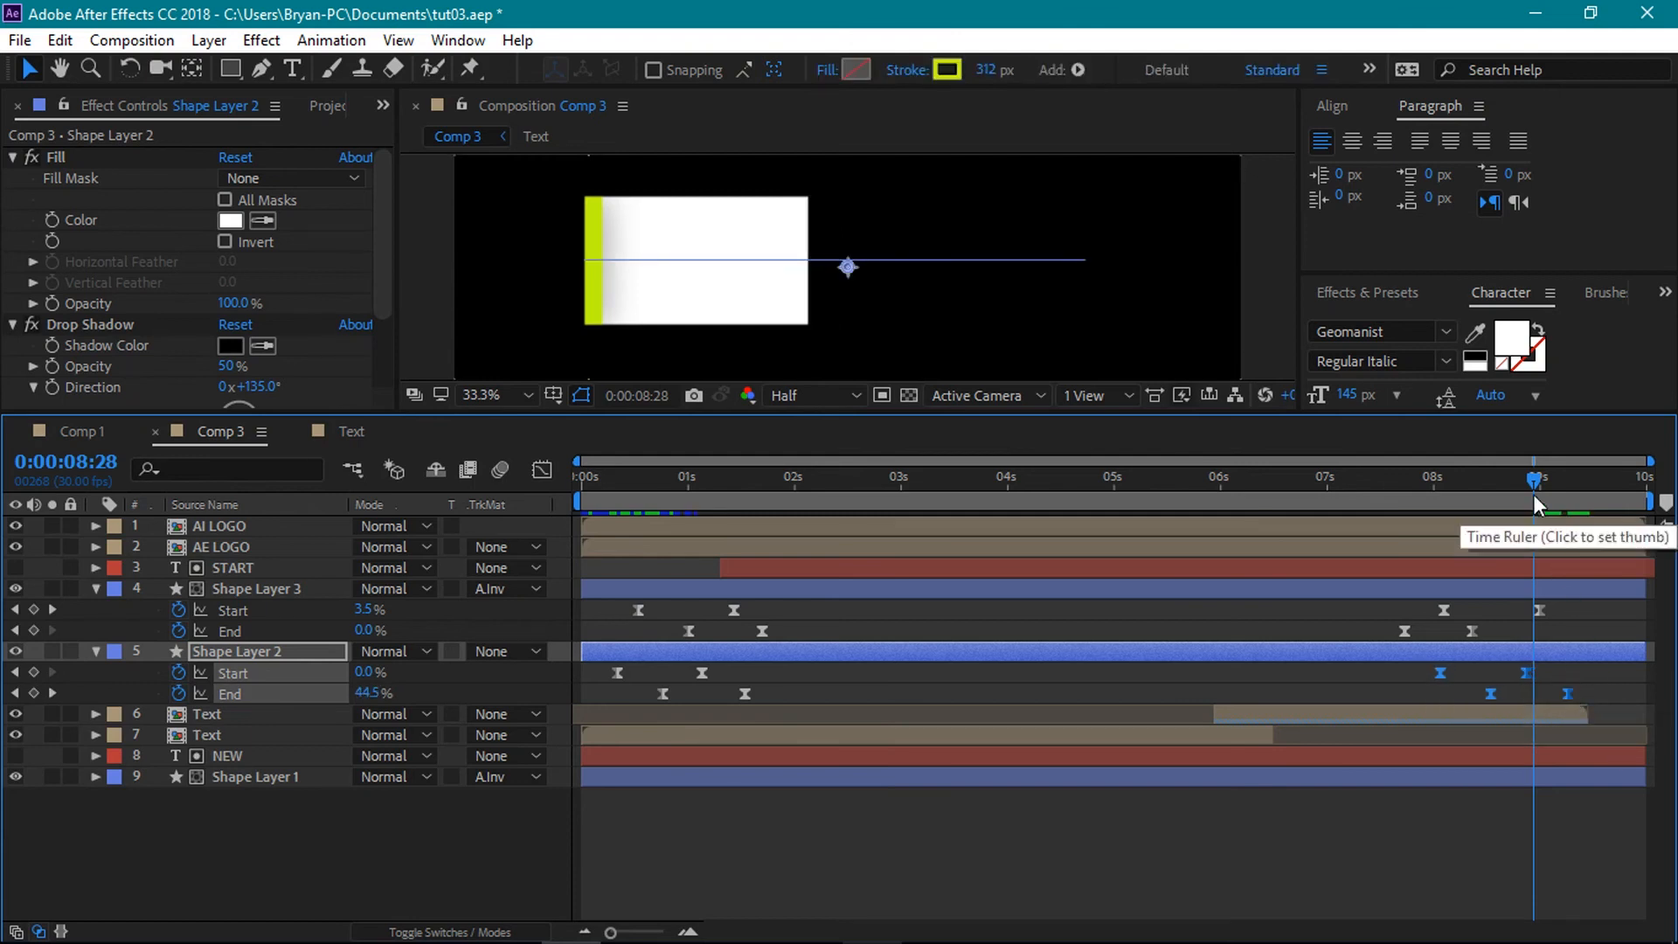
drag(1533, 477, 1533, 518)
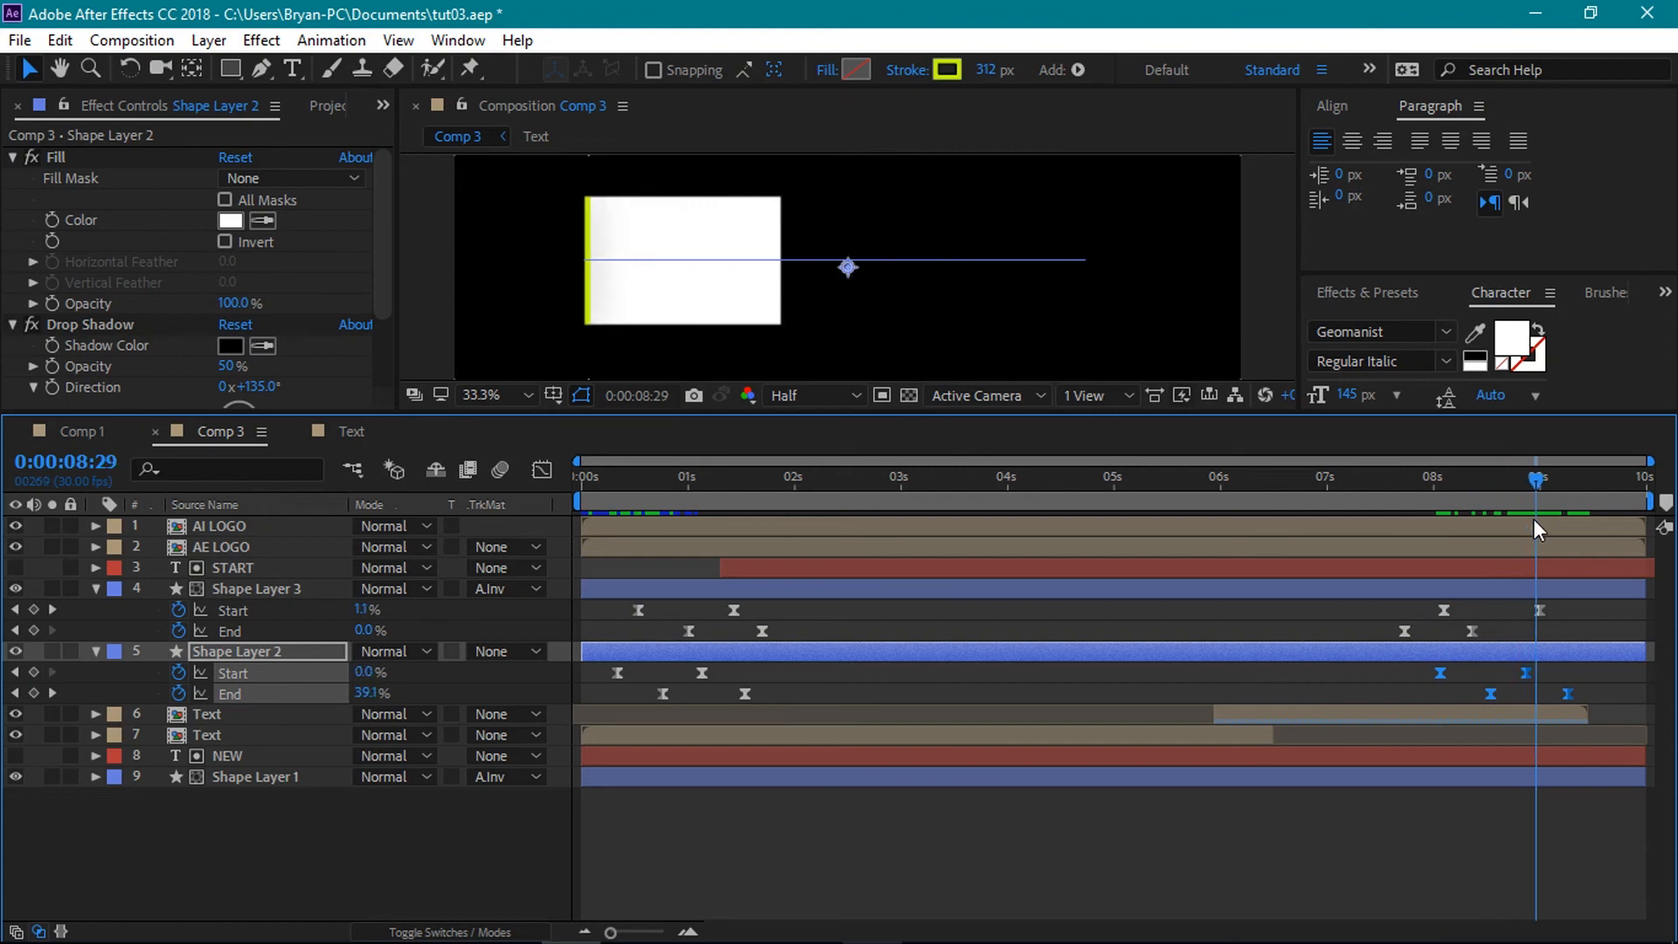
- Keyframe Shape Layer 1's exit with Start from 100% to 0% at about 0:00:08:16–0:00:09:06 and End at about 0:00:08:29–0:00:09:16, previewing it
click(297, 783)
key(u)
mouse_move(1537, 480)
mouse_down()
mouse_move(1494, 487)
mouse_move(1631, 520)
mouse_move(1460, 472)
mouse_move(1511, 477)
mouse_up()
click(35, 798)
key(Return)
click(35, 819)
drag(1546, 794, 1603, 822)
drag(1518, 479, 1392, 481)
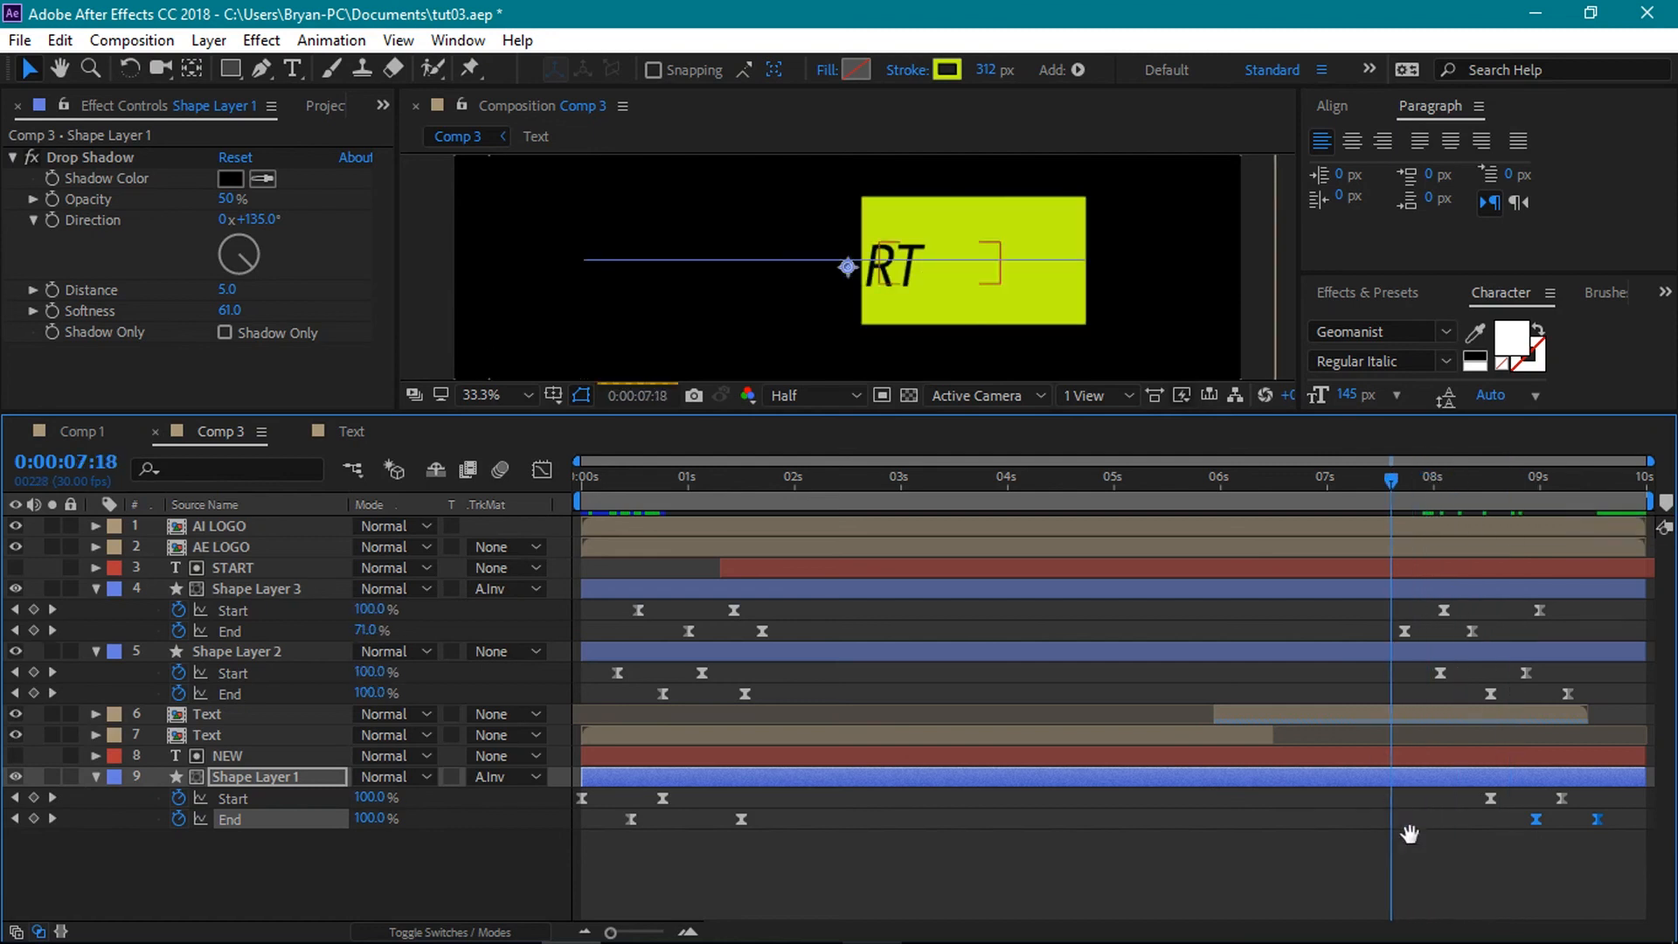
key(space)
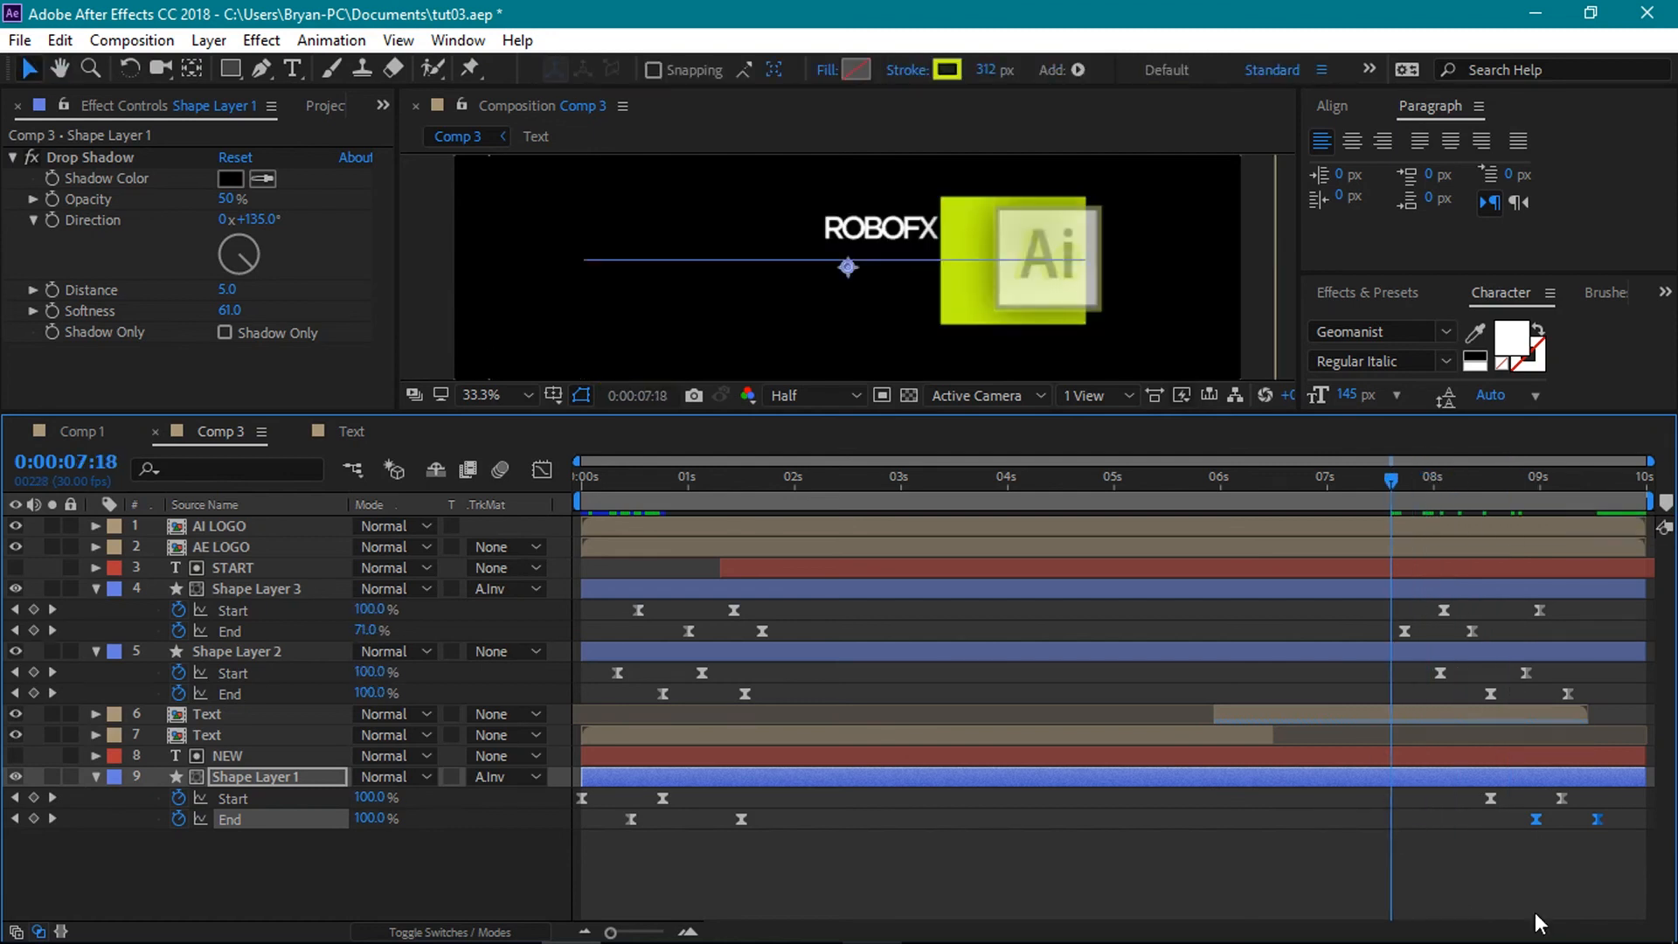
- Move the last Start and End keyframes earlier, to about 0:00:08:23 and 0:00:09:05 on Shape Layer 2 and 0:00:09:02 and 0:00:09:12 on Shape Layer 1
drag(1394, 478, 1503, 513)
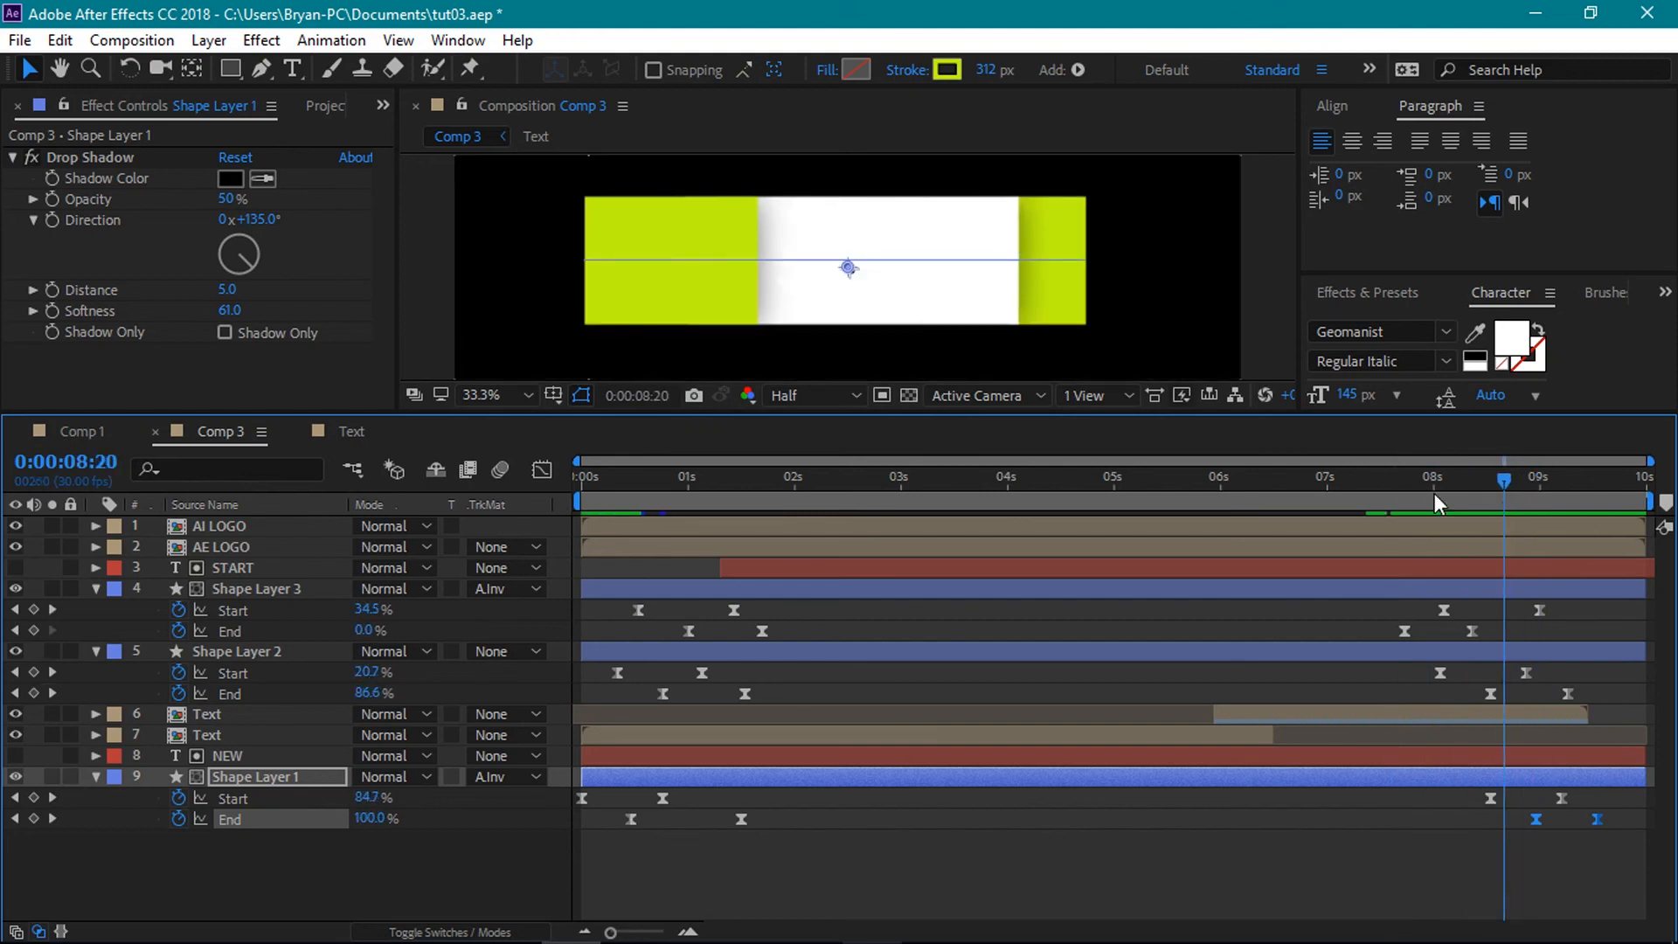
drag(1418, 664, 1554, 692)
click(1575, 693)
drag(1554, 788, 1590, 819)
drag(1502, 480, 1545, 522)
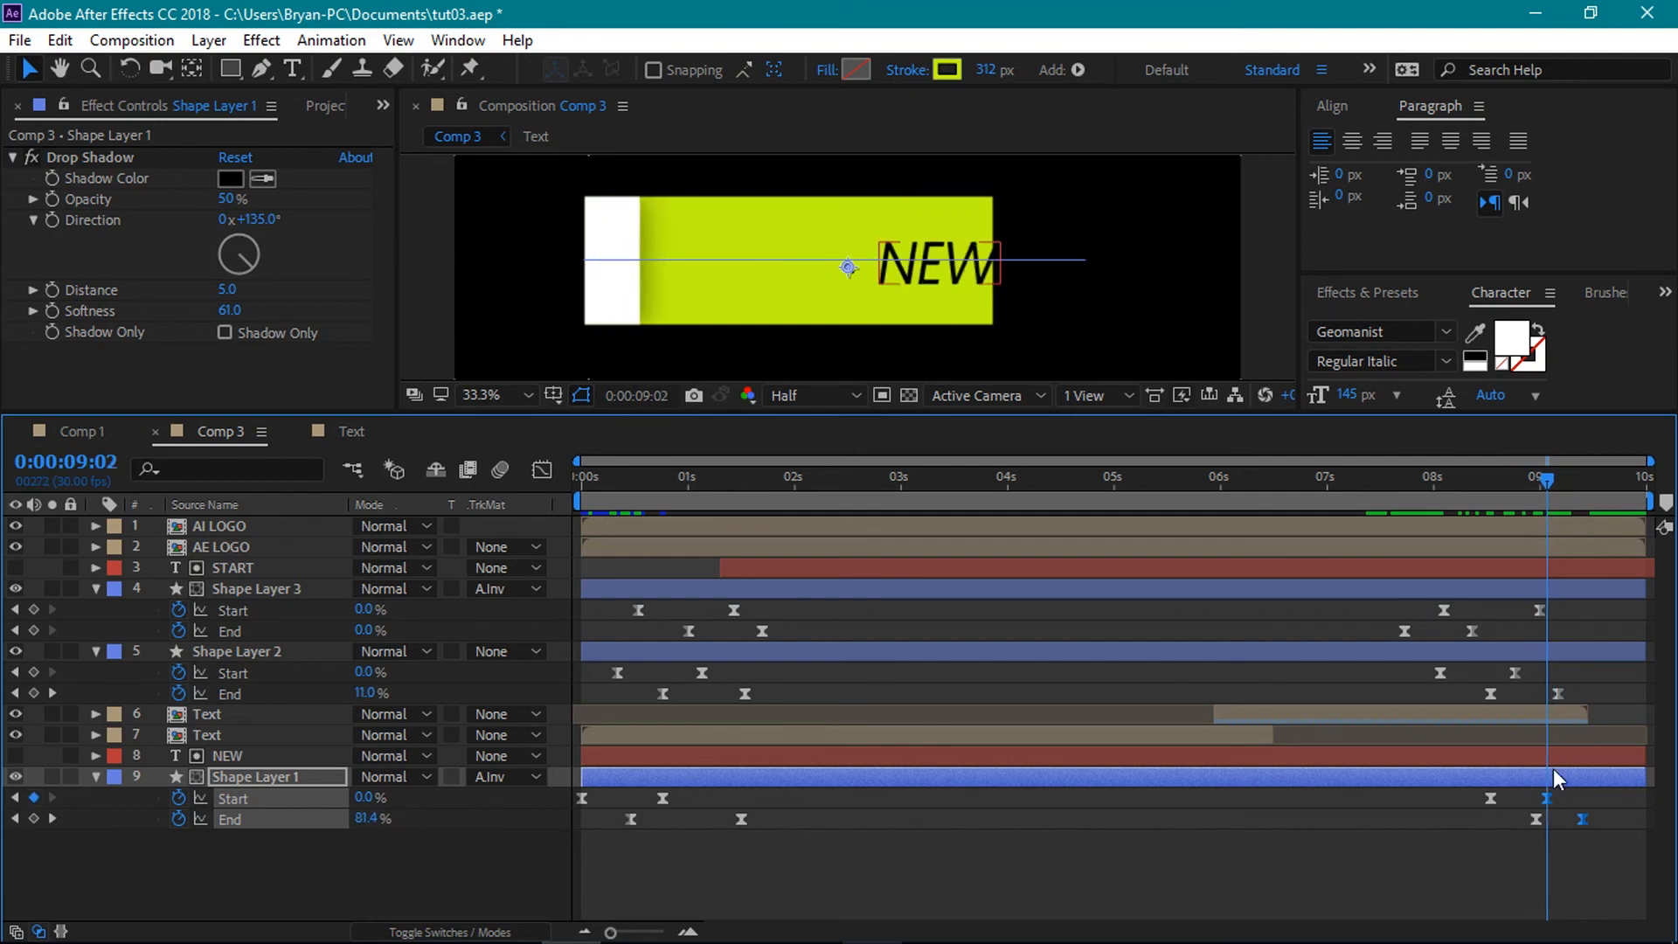
- Move Shape Layer 1's first exit End keyframe to 0:00:08:24 and preview the exit from 0:00:07:15
click(1536, 819)
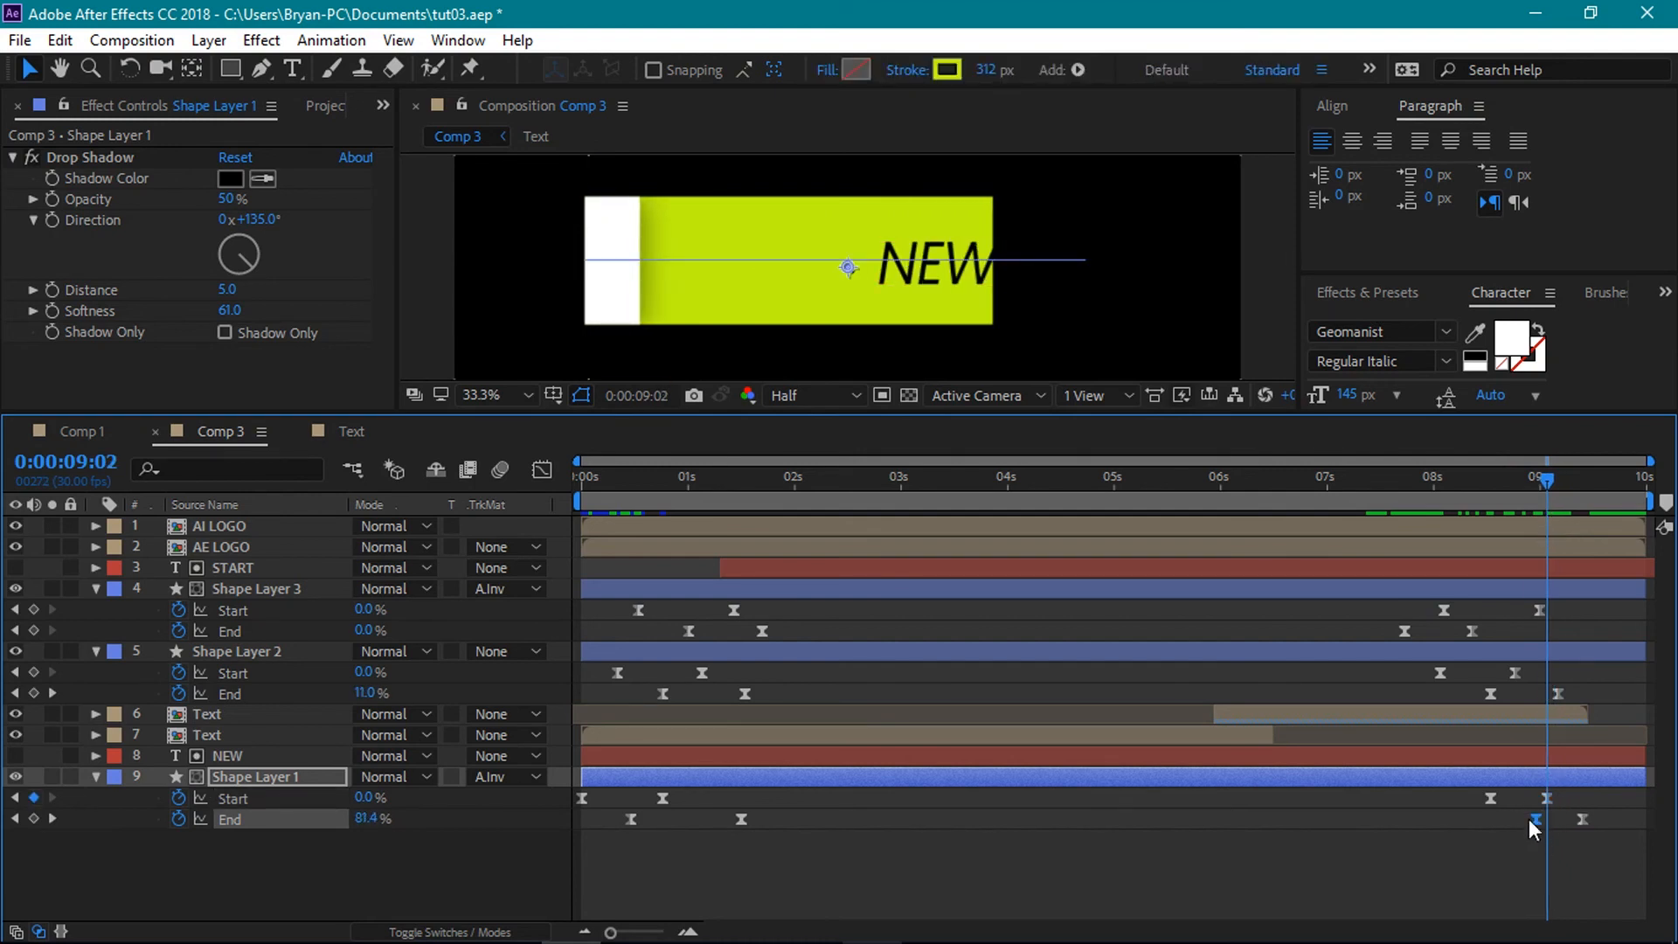
drag(1529, 820, 1519, 820)
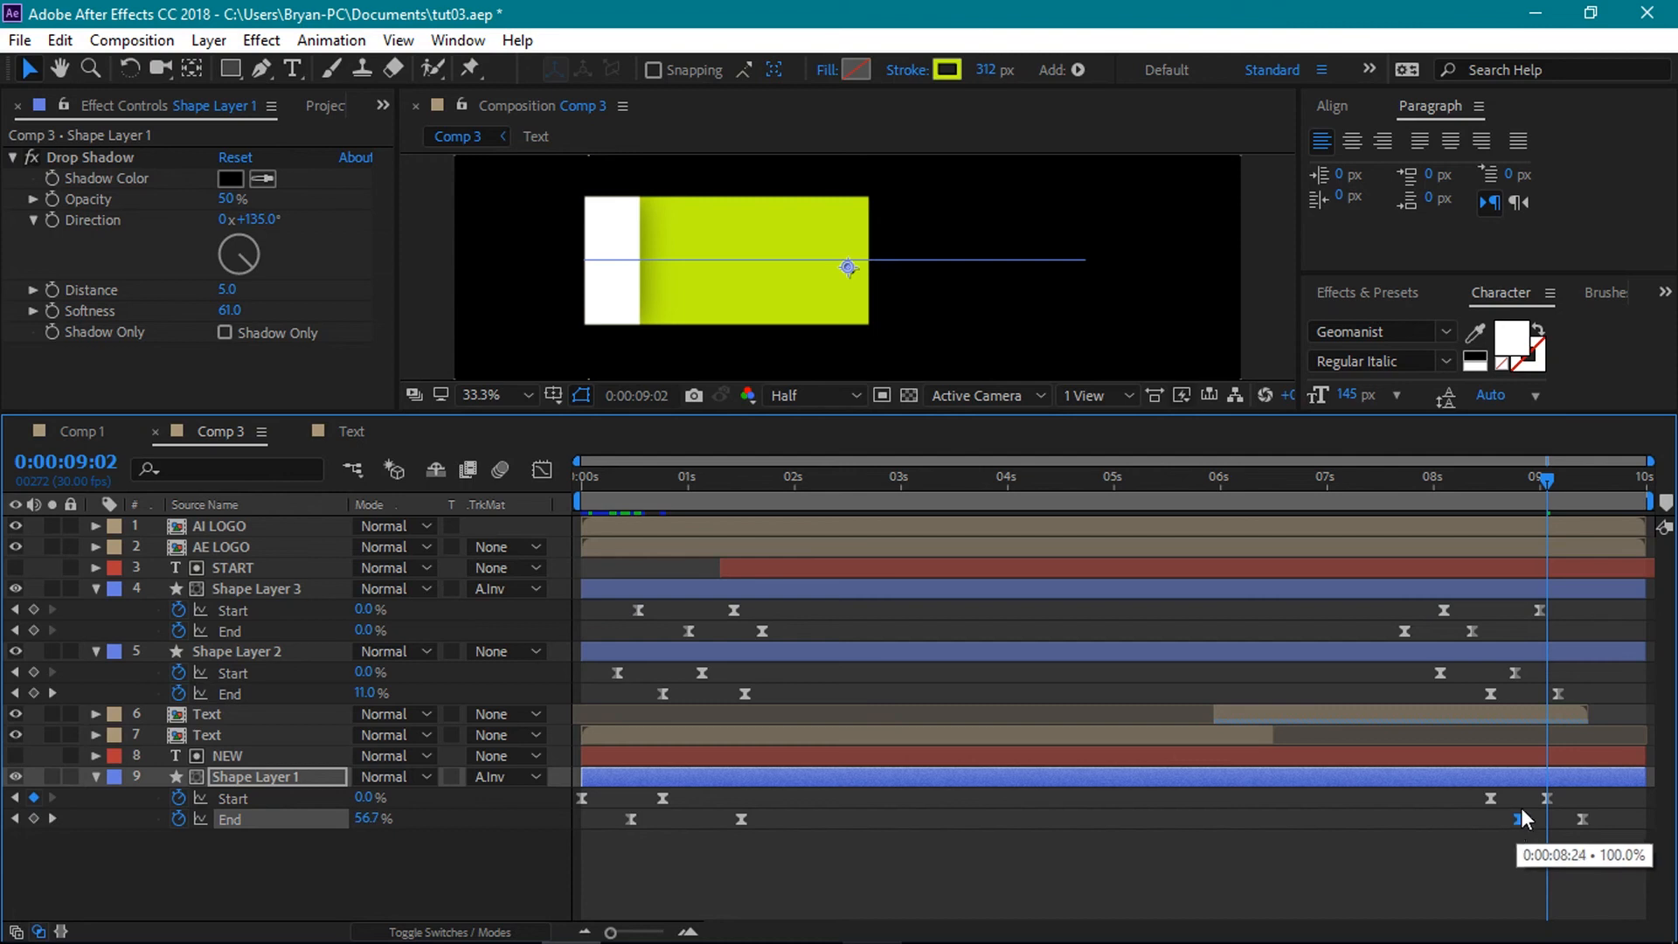
drag(1556, 480, 1381, 491)
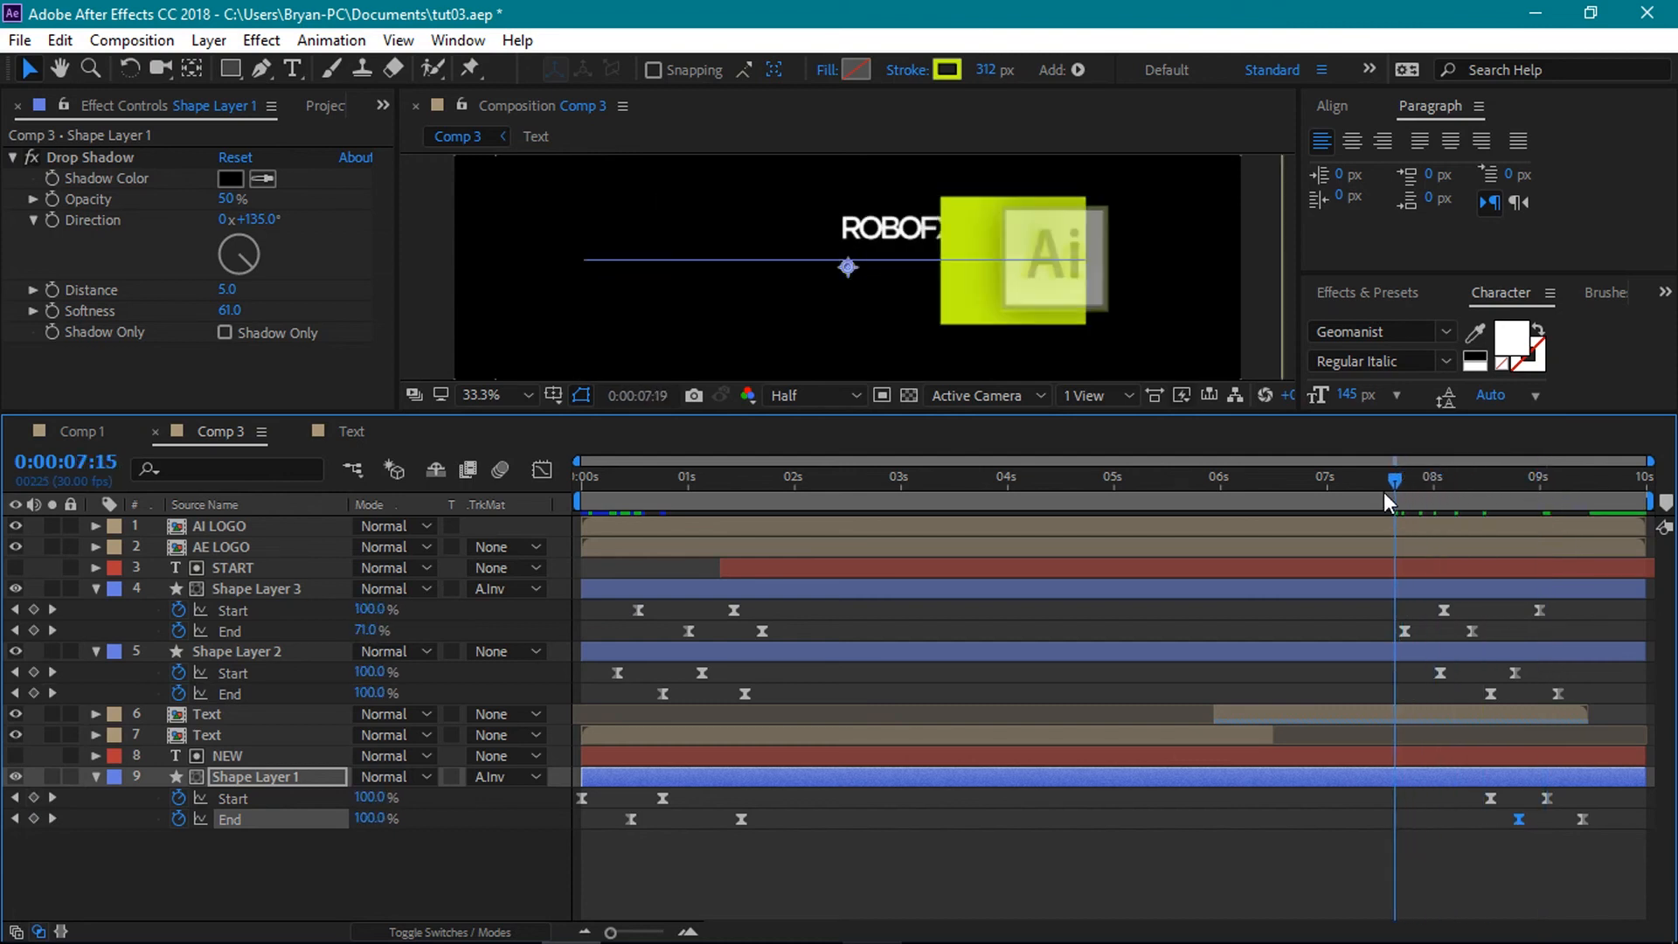
key(space)
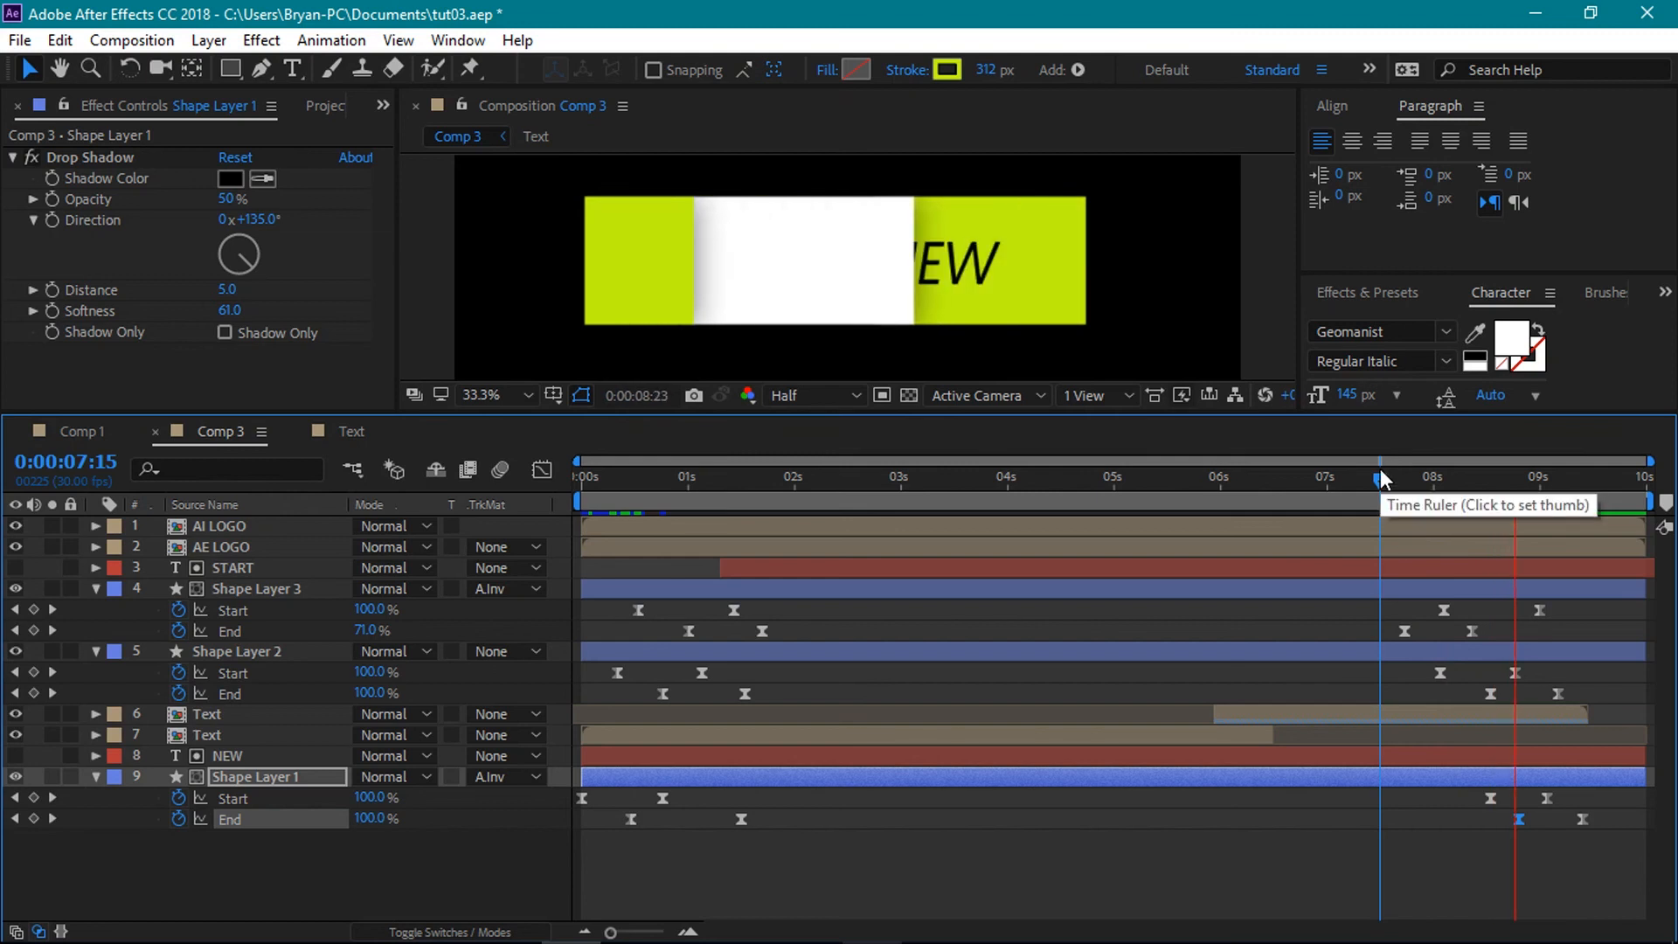
drag(1383, 475, 1522, 534)
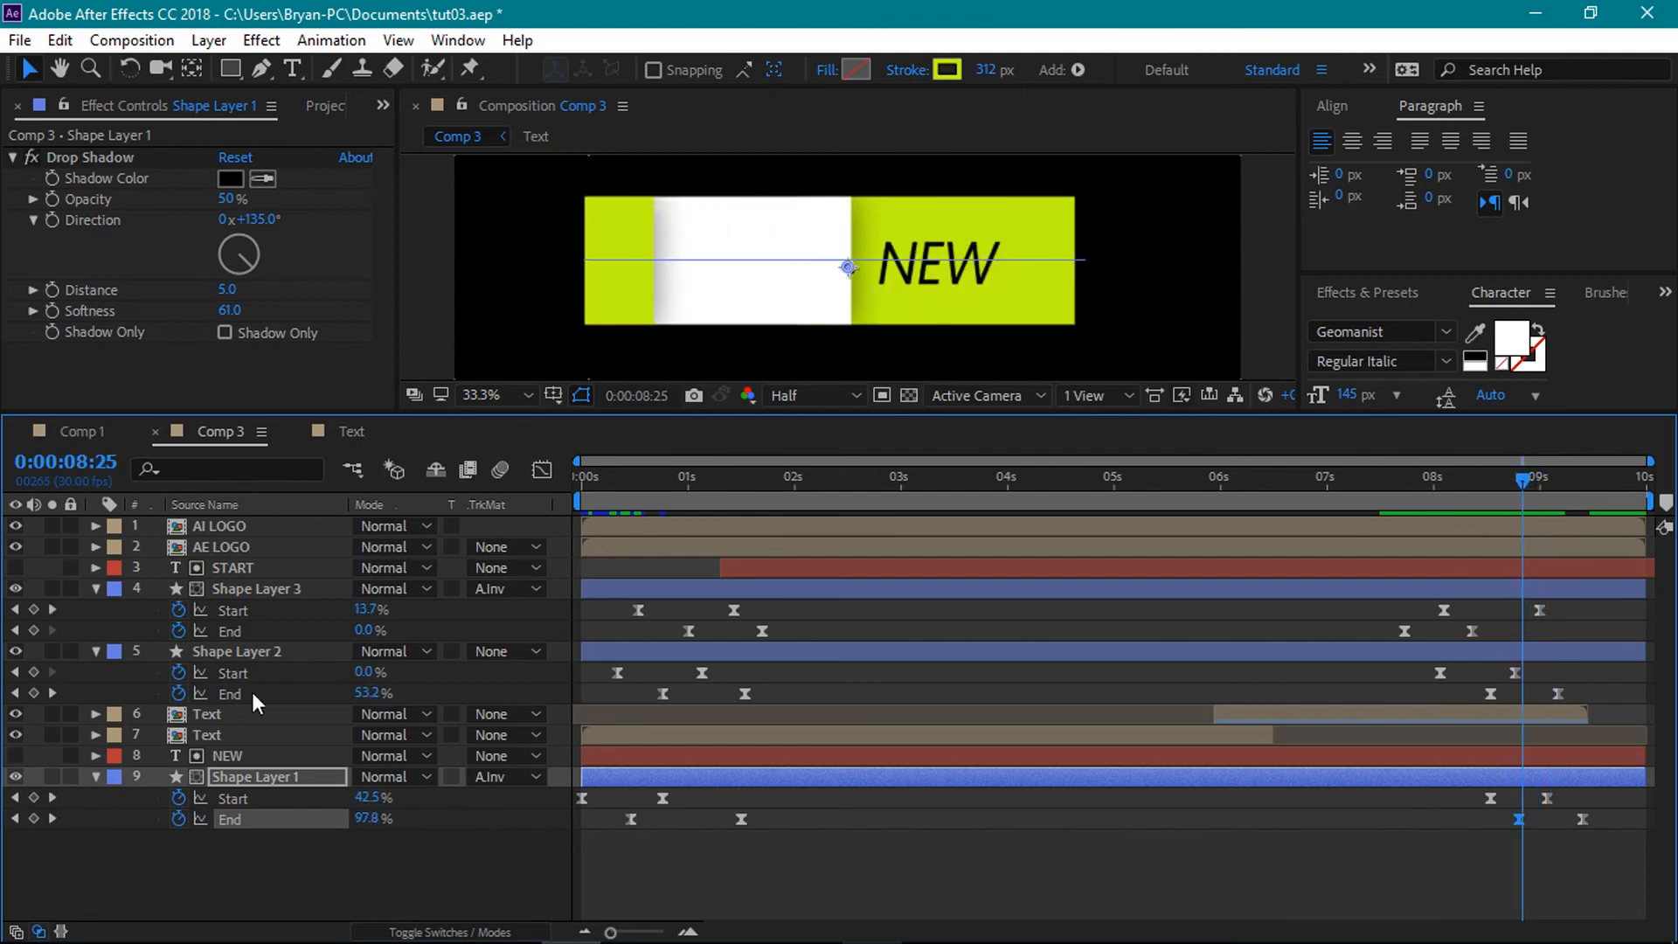
- Collapse the three shape layers and trim the START and NEW text layers to end at 0:00:07:00
click(96, 653)
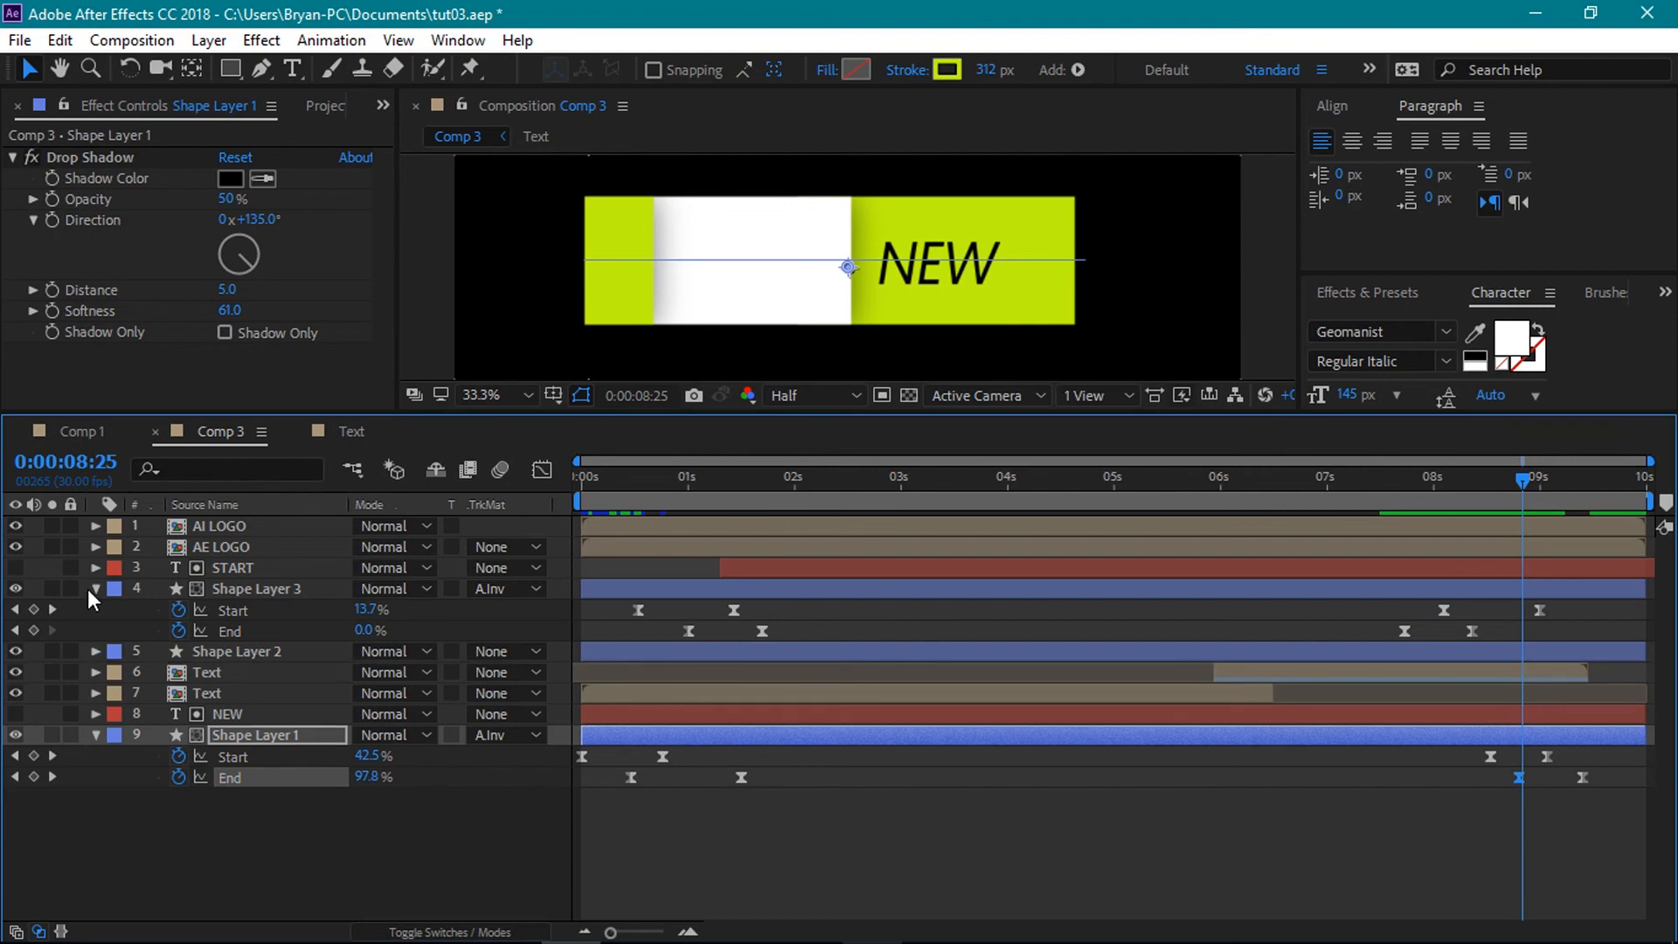
click(93, 587)
click(97, 693)
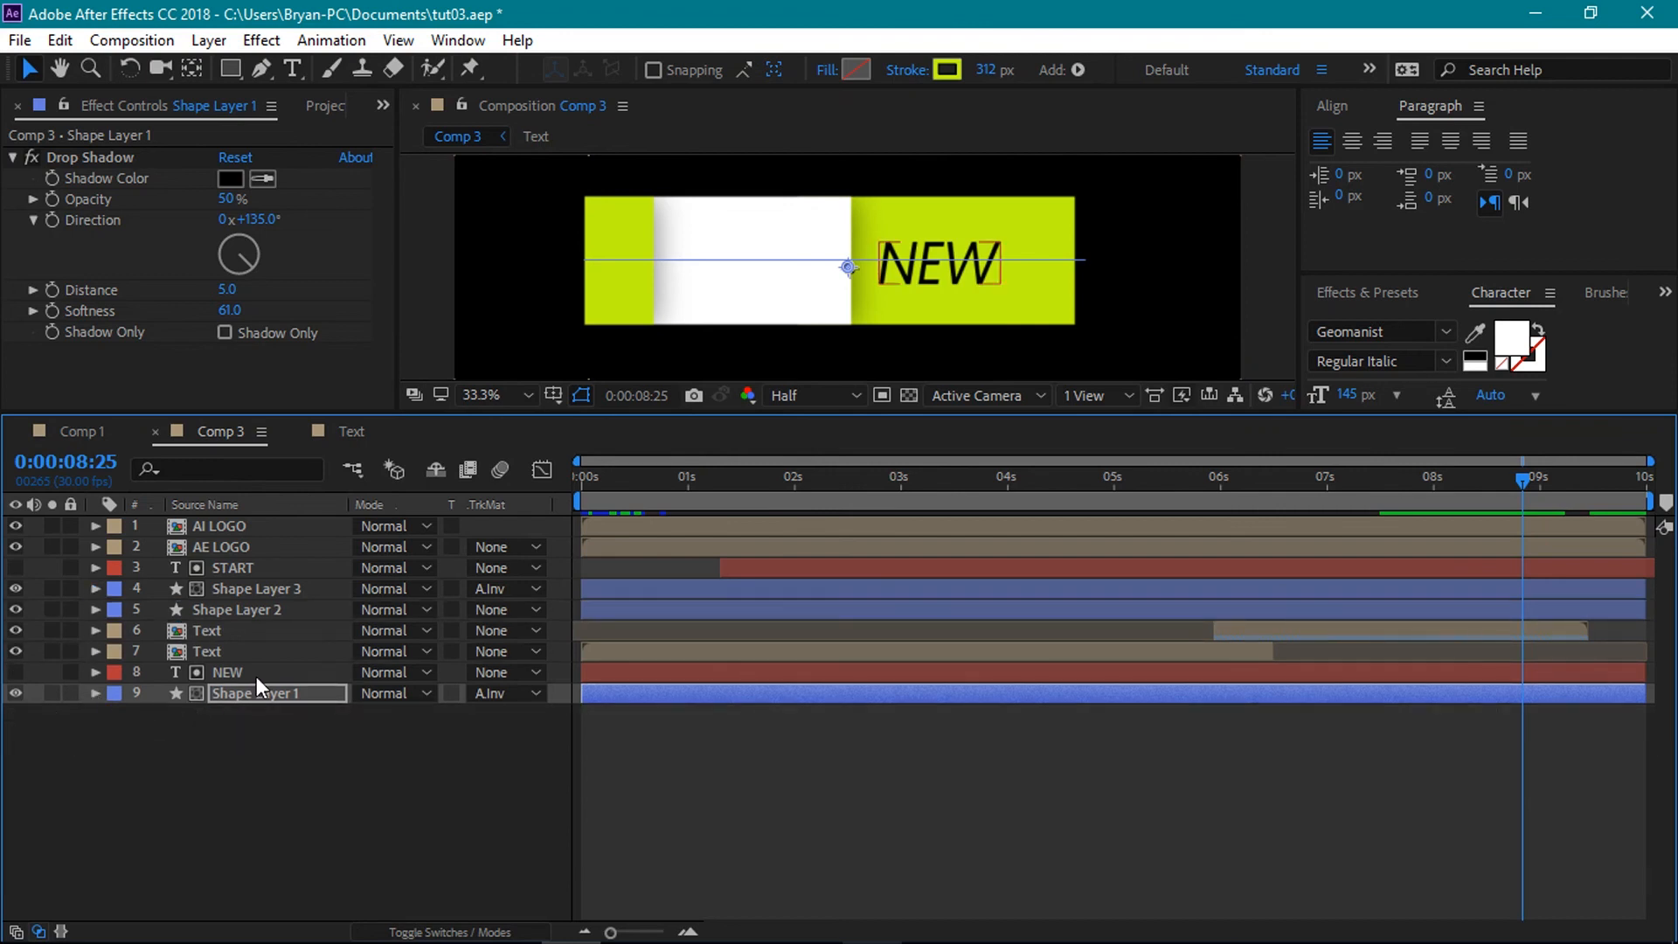
click(249, 673)
ctrl+click(299, 568)
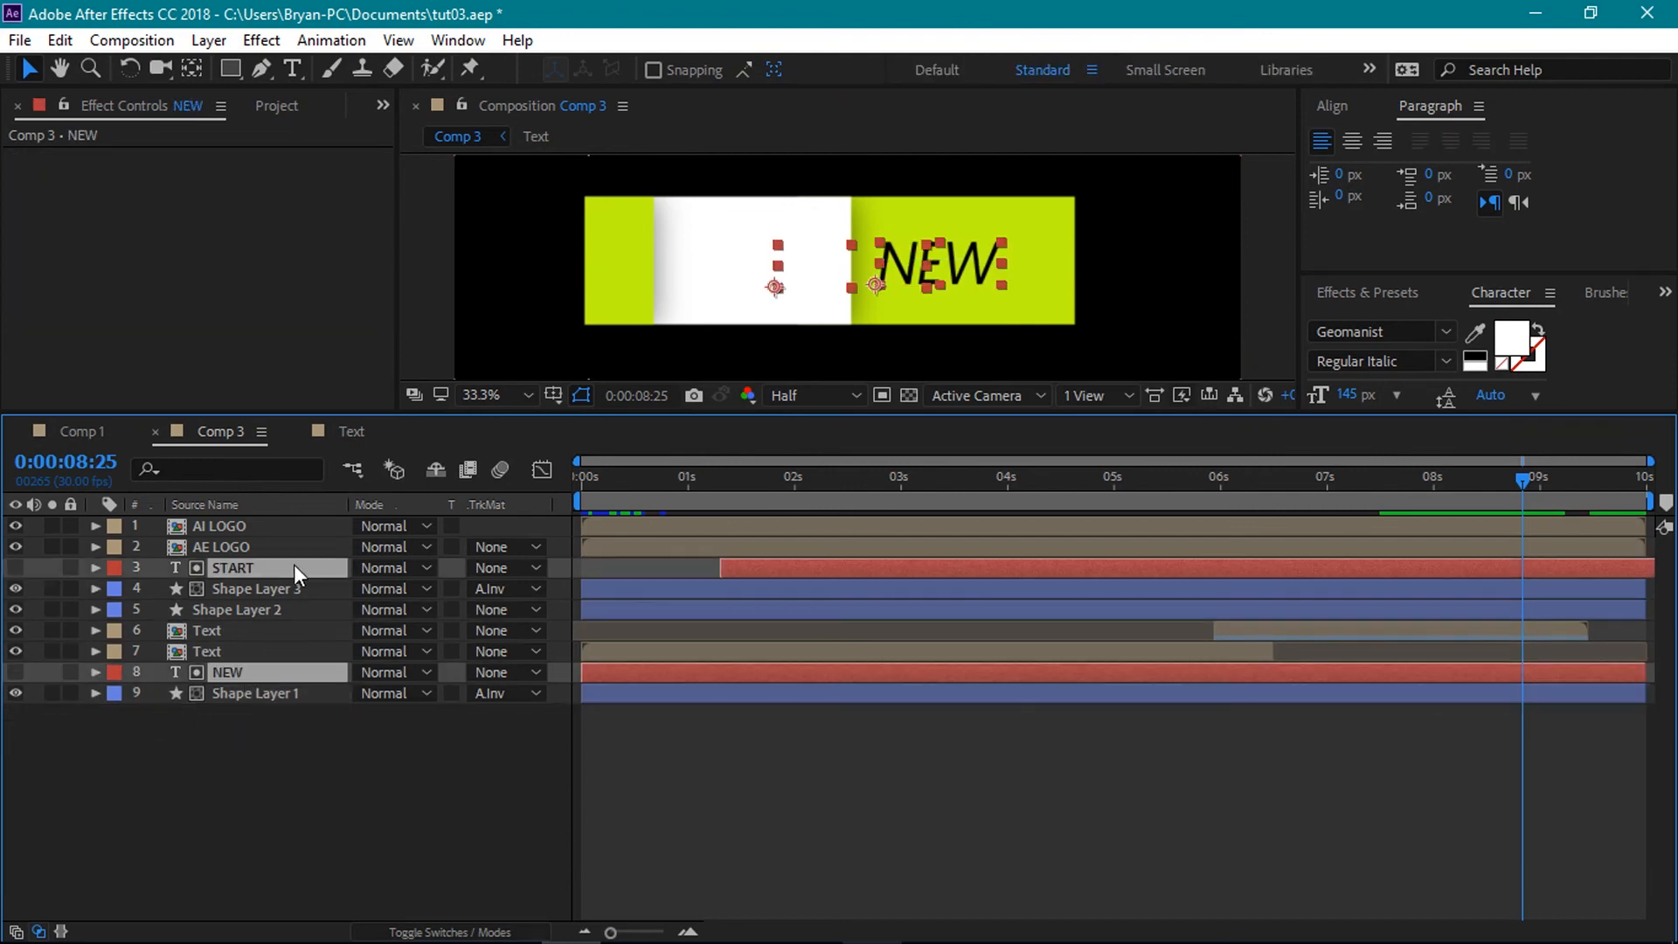
drag(1521, 481, 1327, 506)
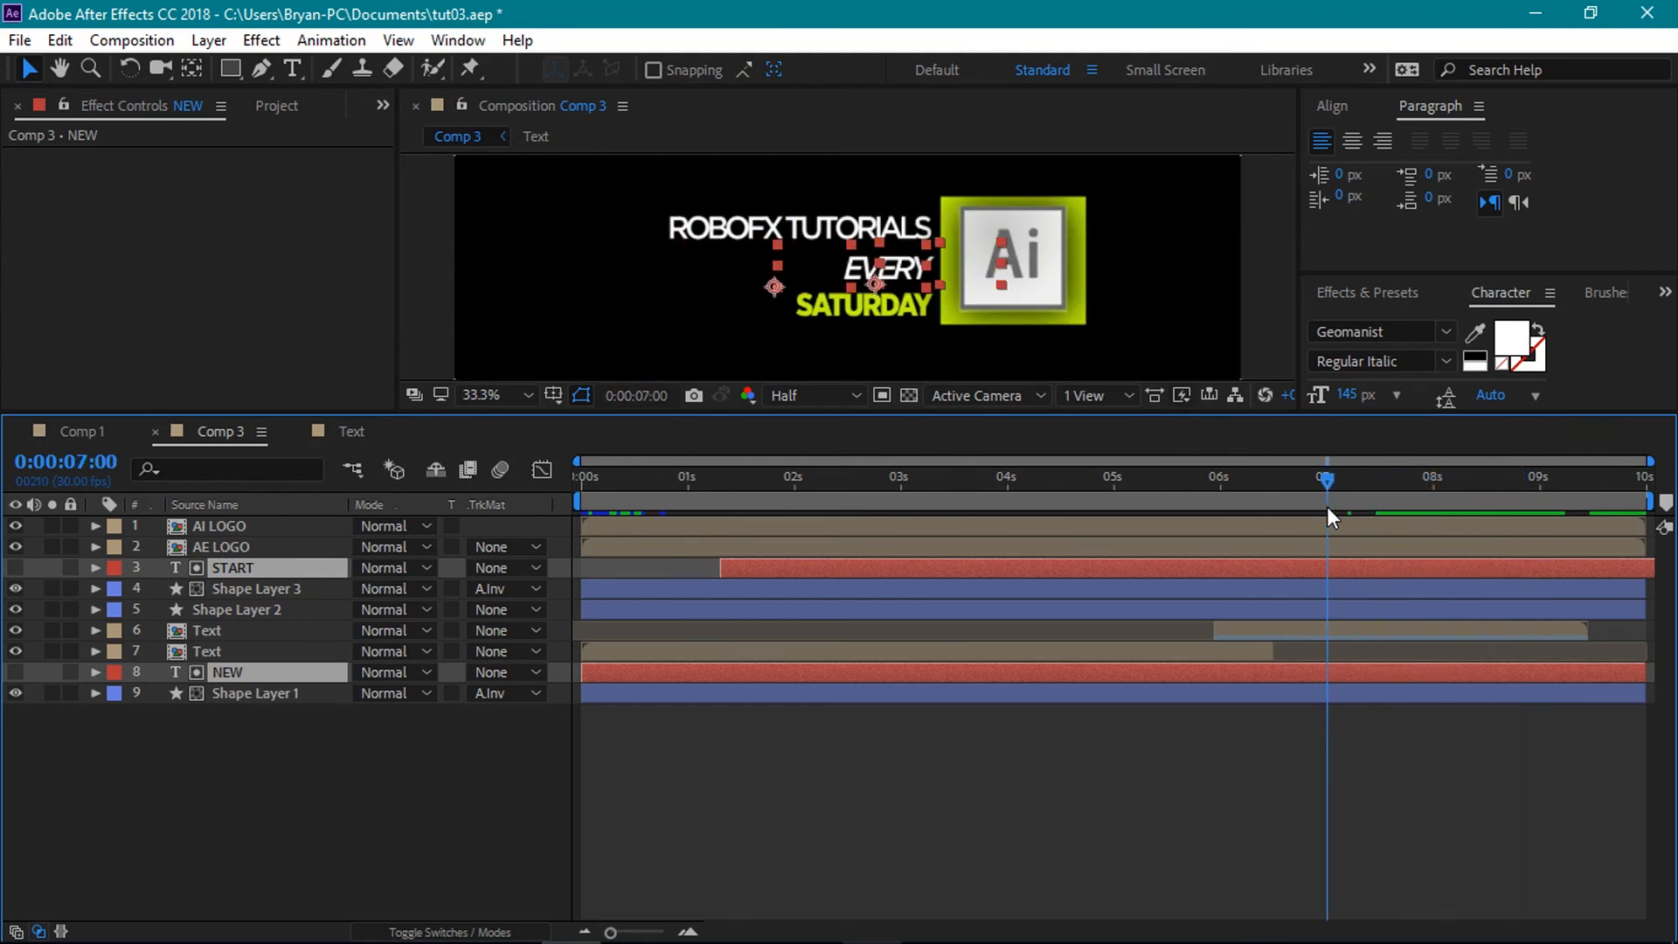
key(alt+bracketright)
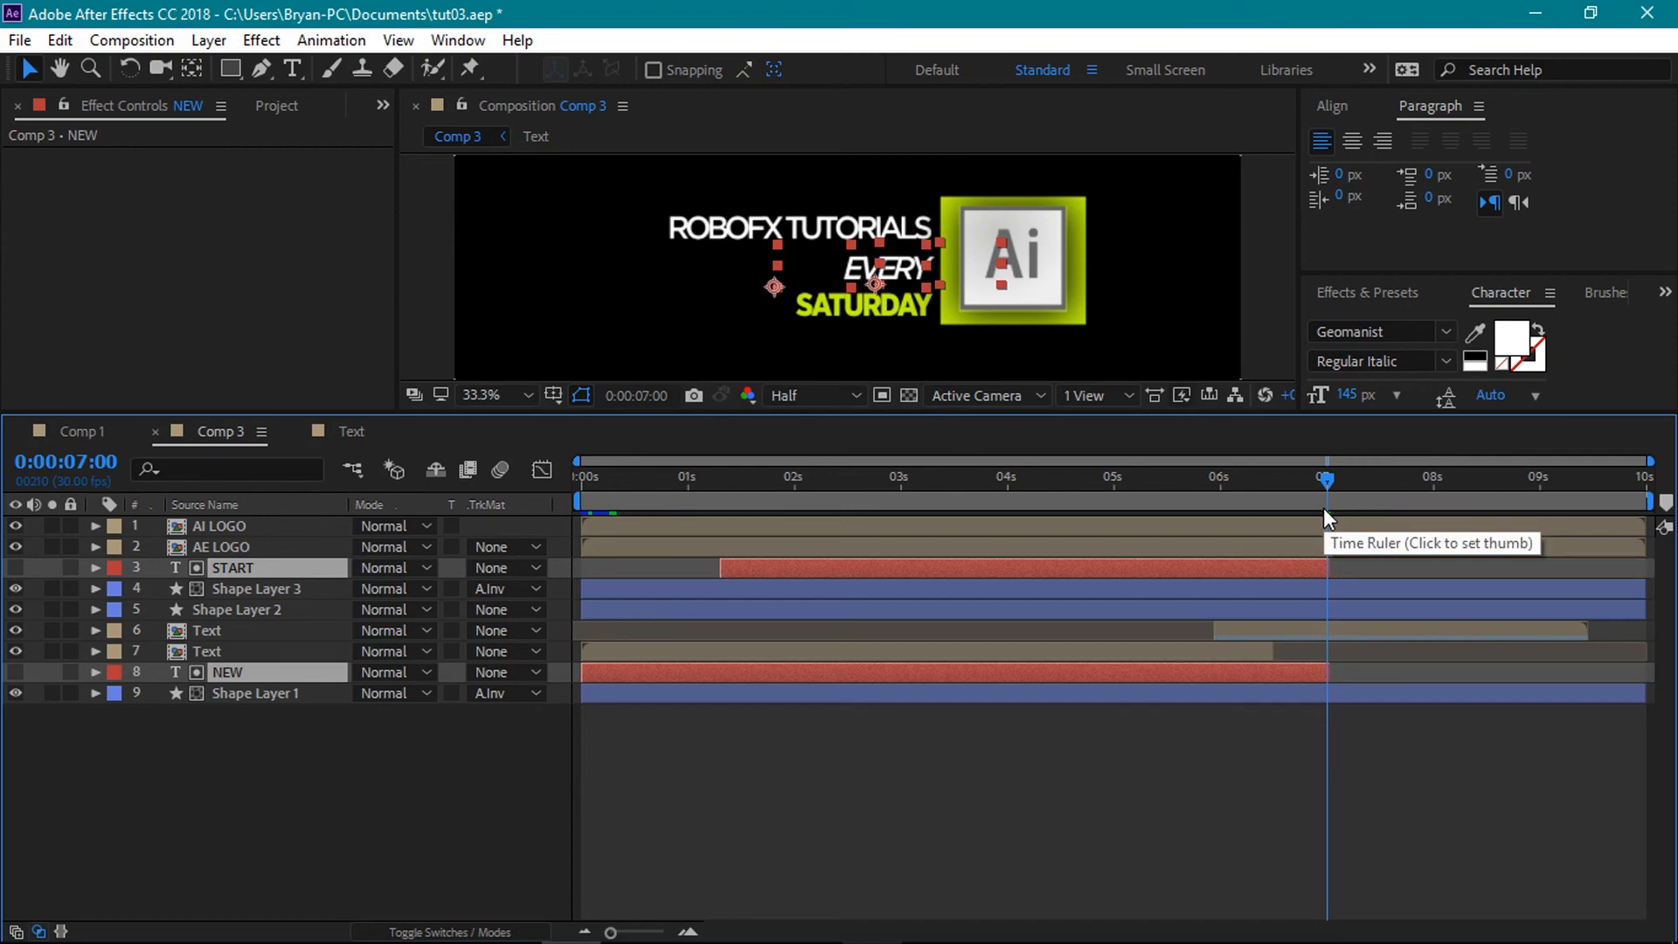
- Preview the whole animation from the beginning, check it at 0:00:02:15, and open the Text precomposition on layer 7
drag(1325, 489, 563, 541)
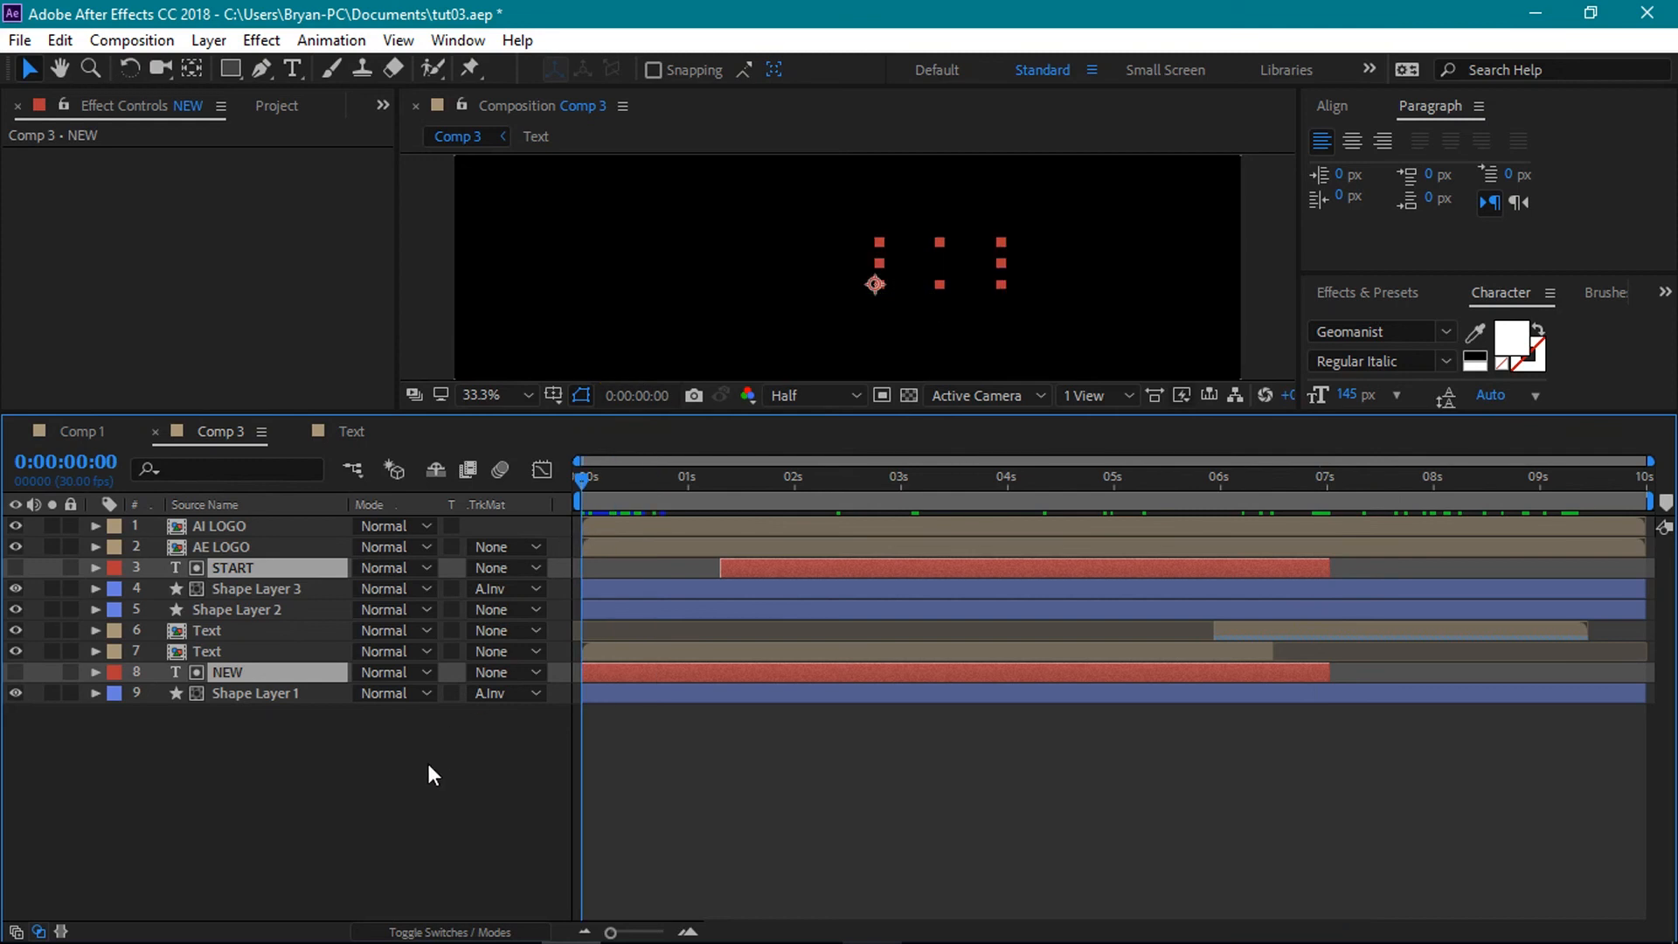
key(space)
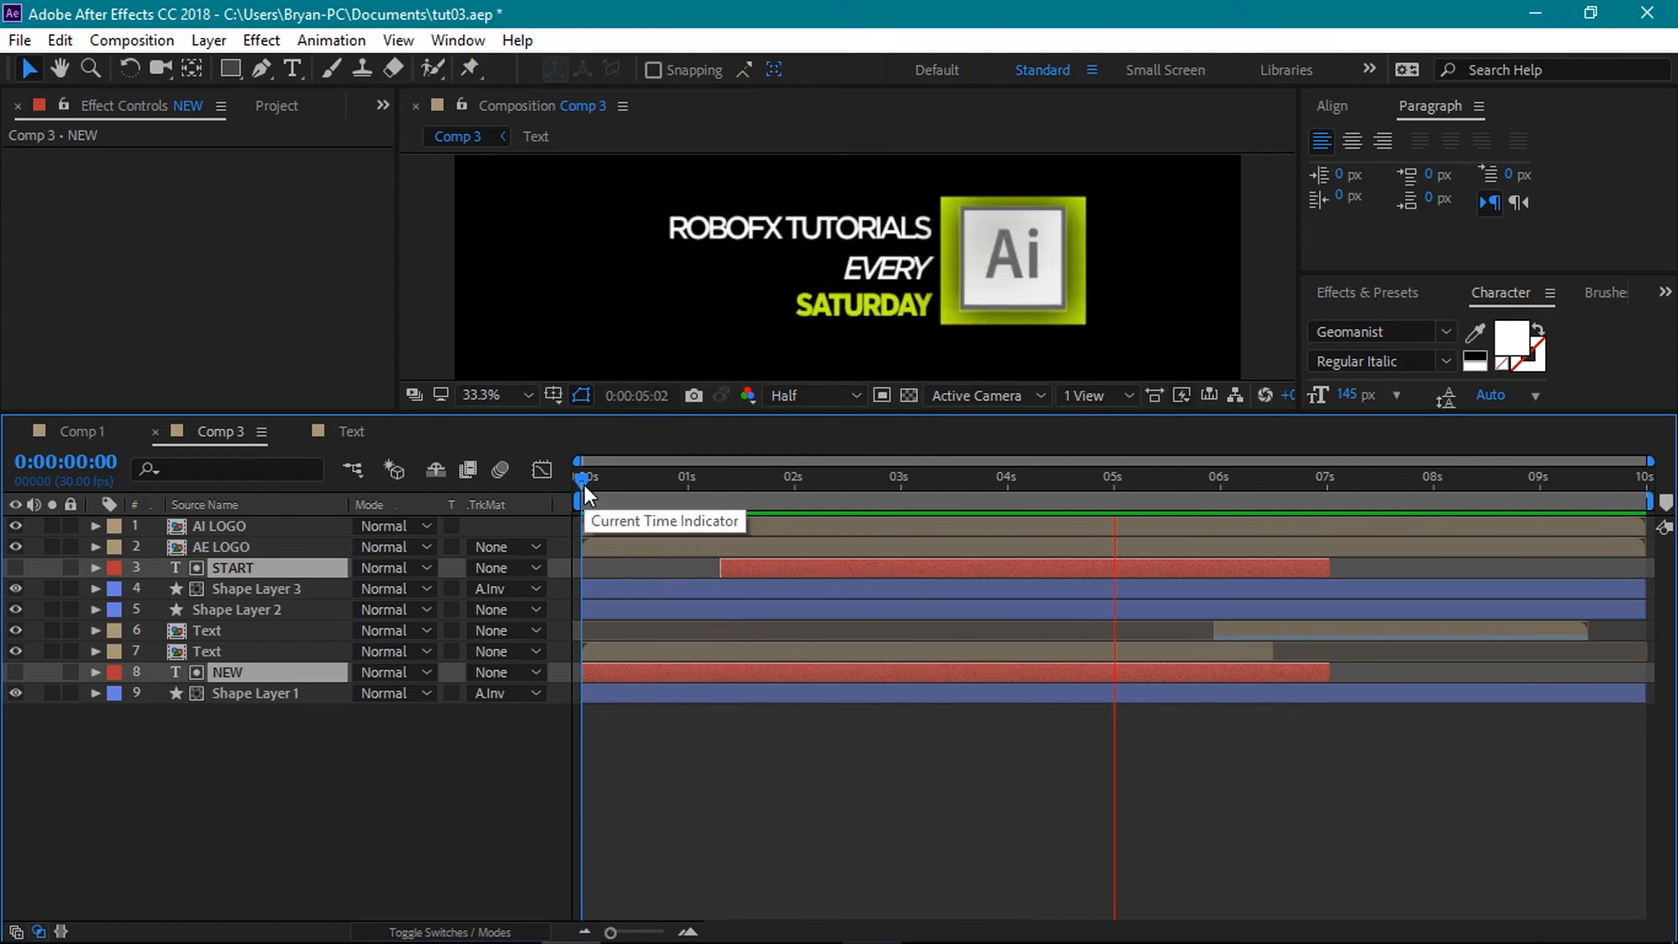
drag(600, 480, 848, 503)
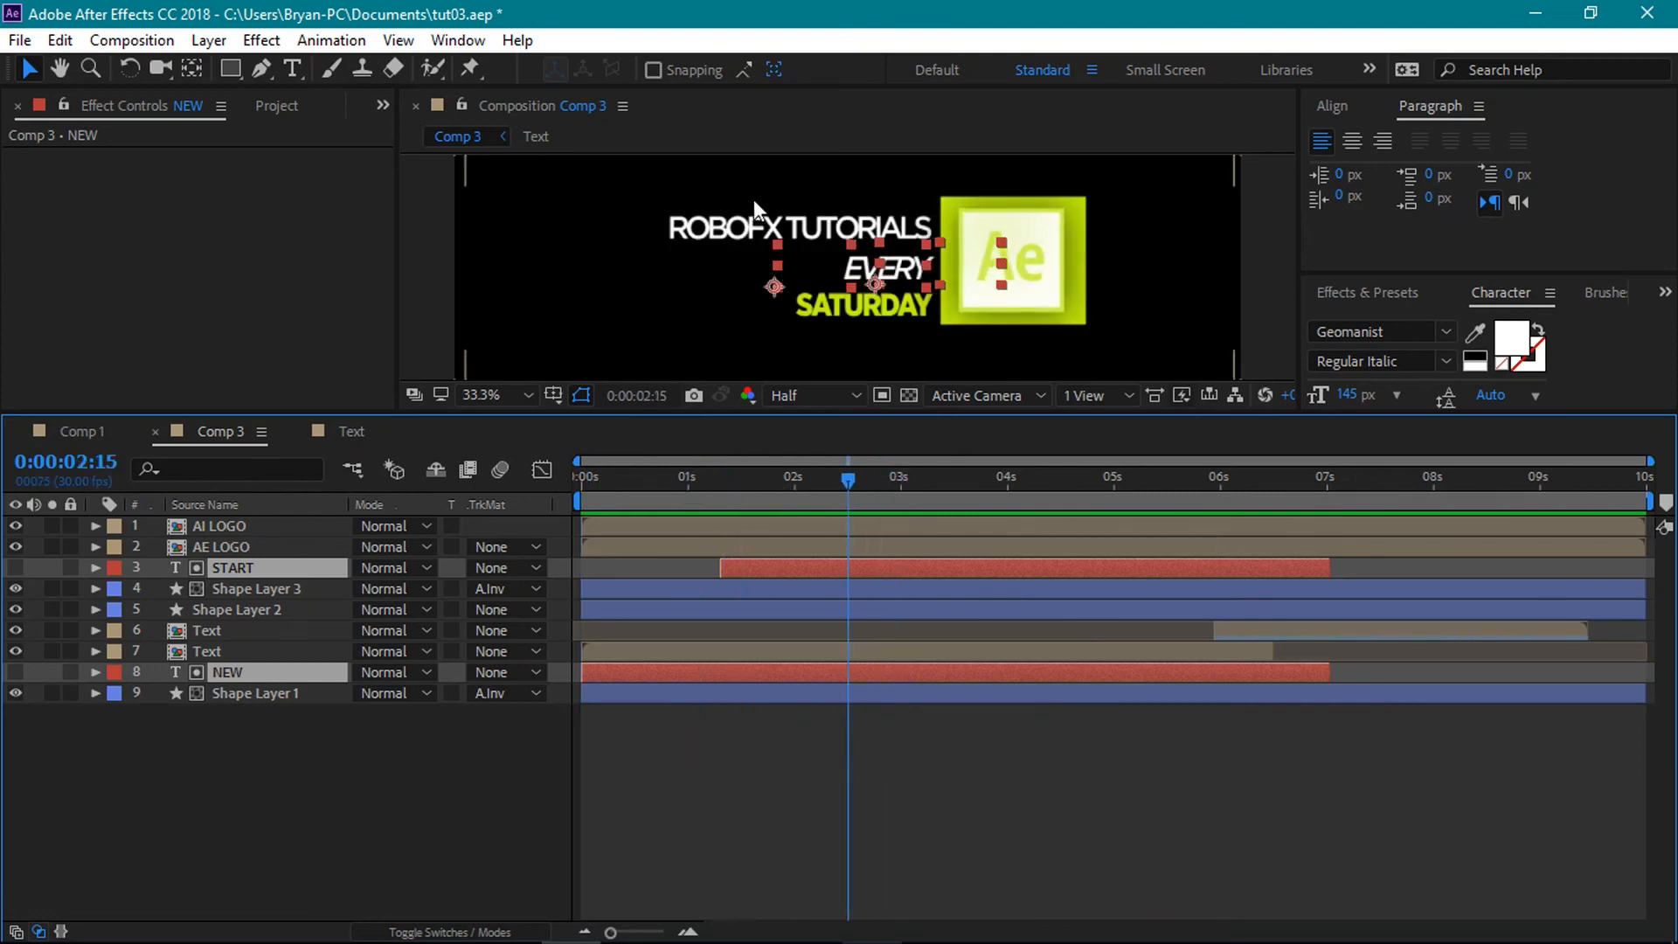
click(221, 652)
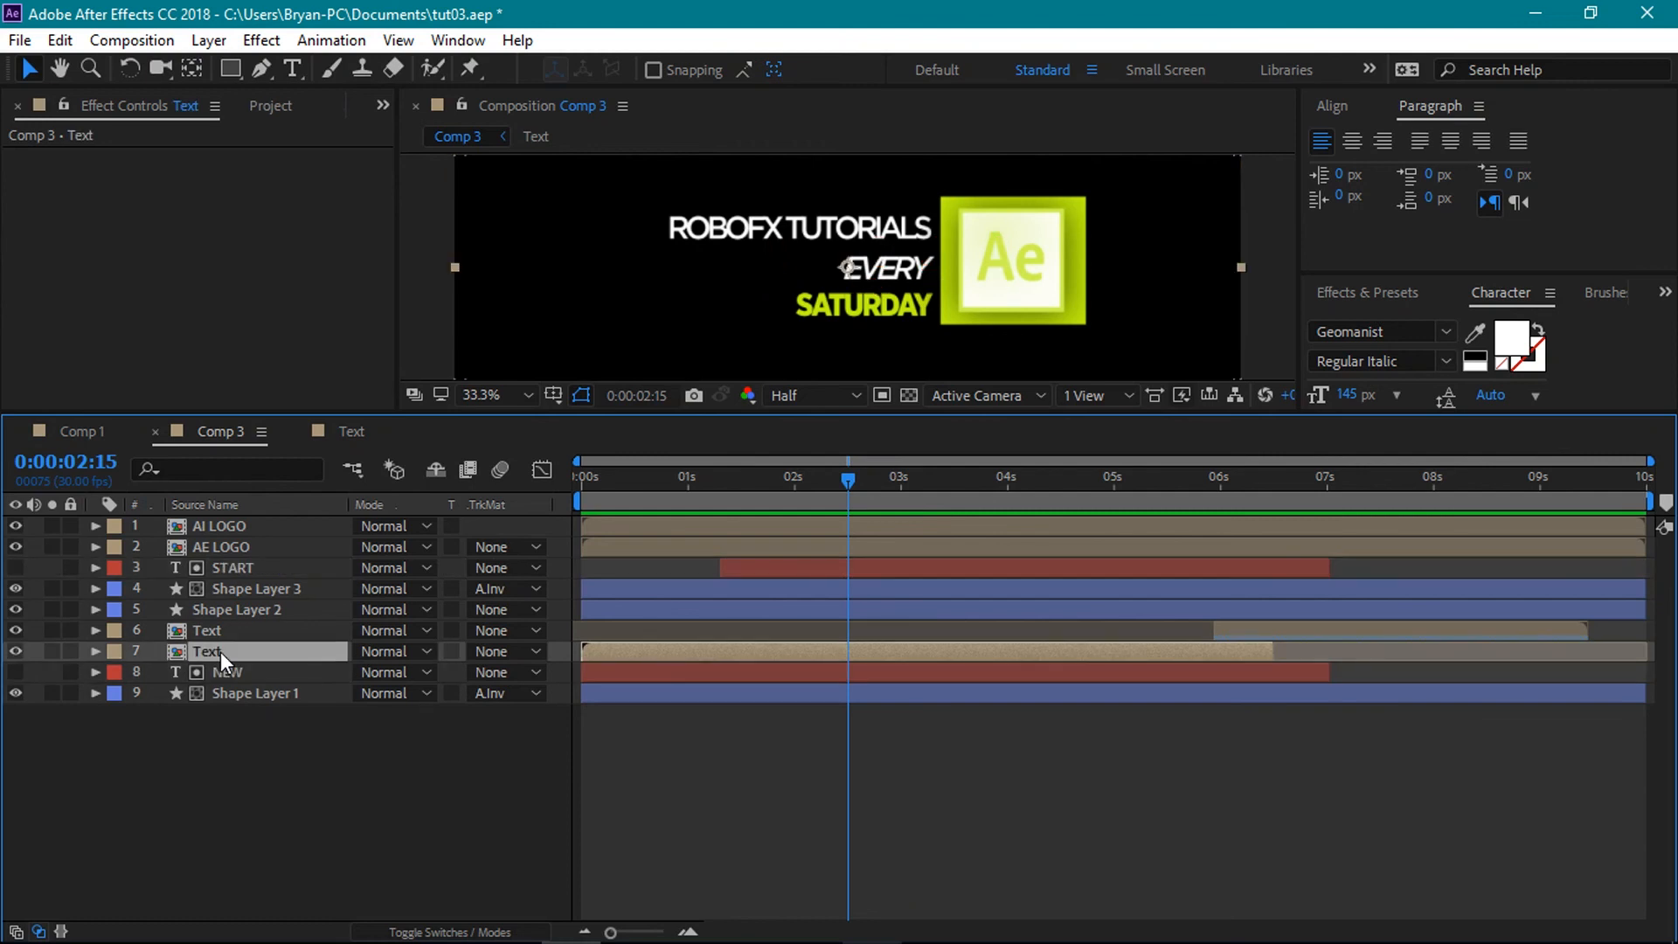
double_click(220, 653)
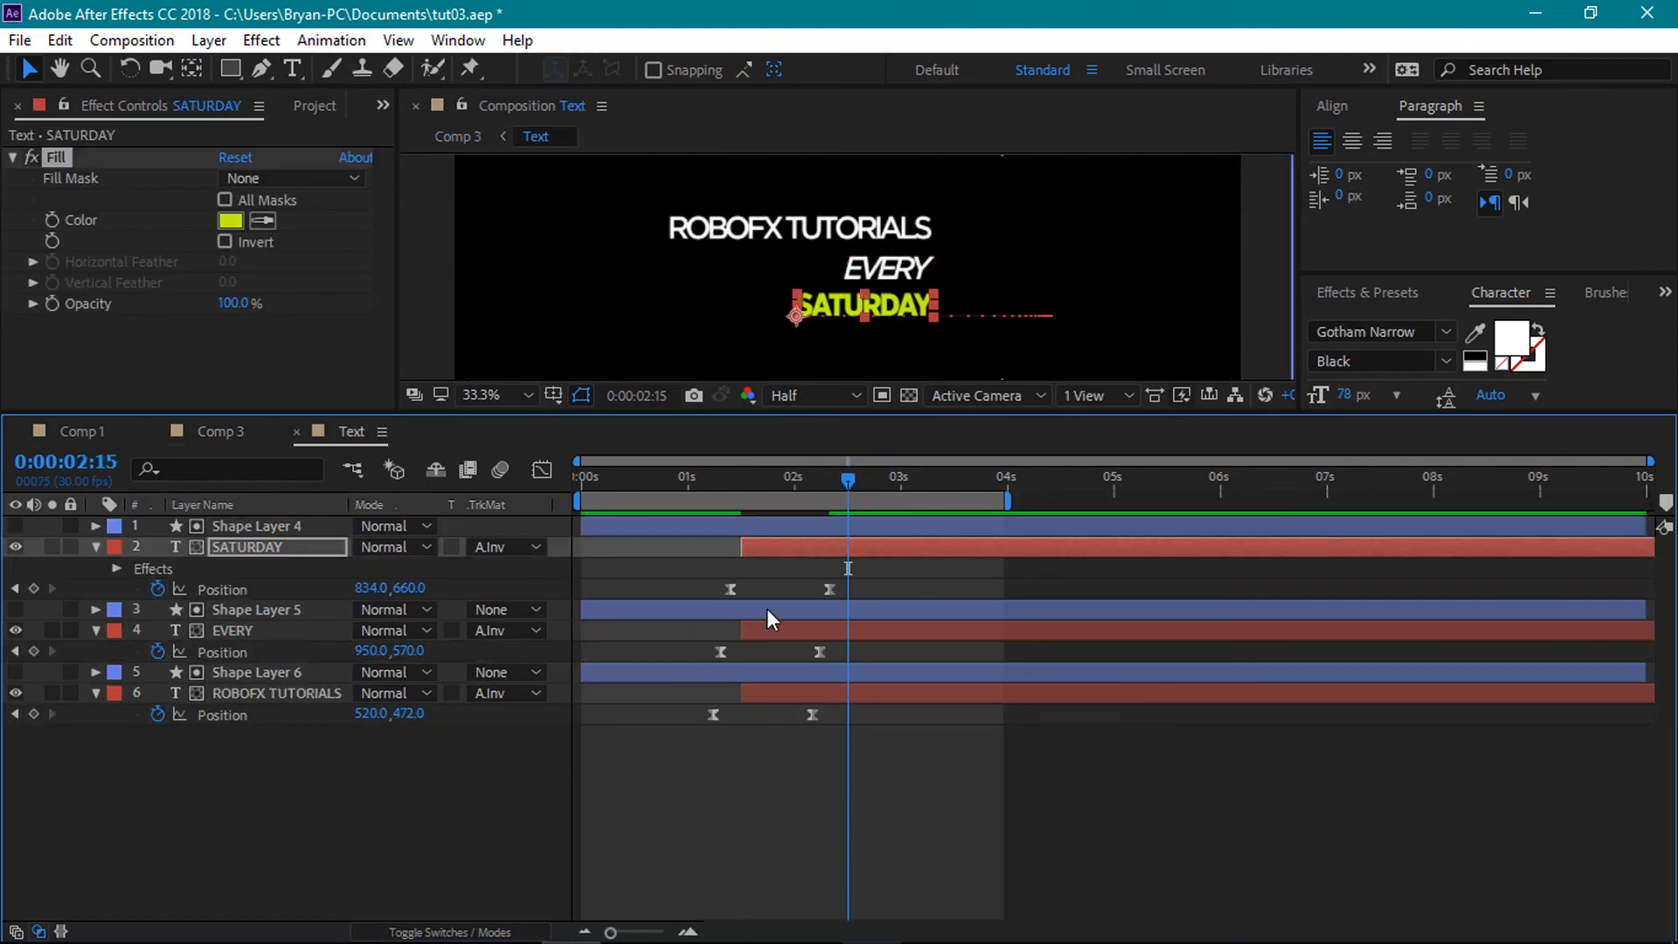
- Easy-ease the Position keyframes of the SATURDAY, EVERY and ROBOFX TUTORIALS layers and reshape their speed curves to peak early and slow gradually
drag(867, 577, 675, 725)
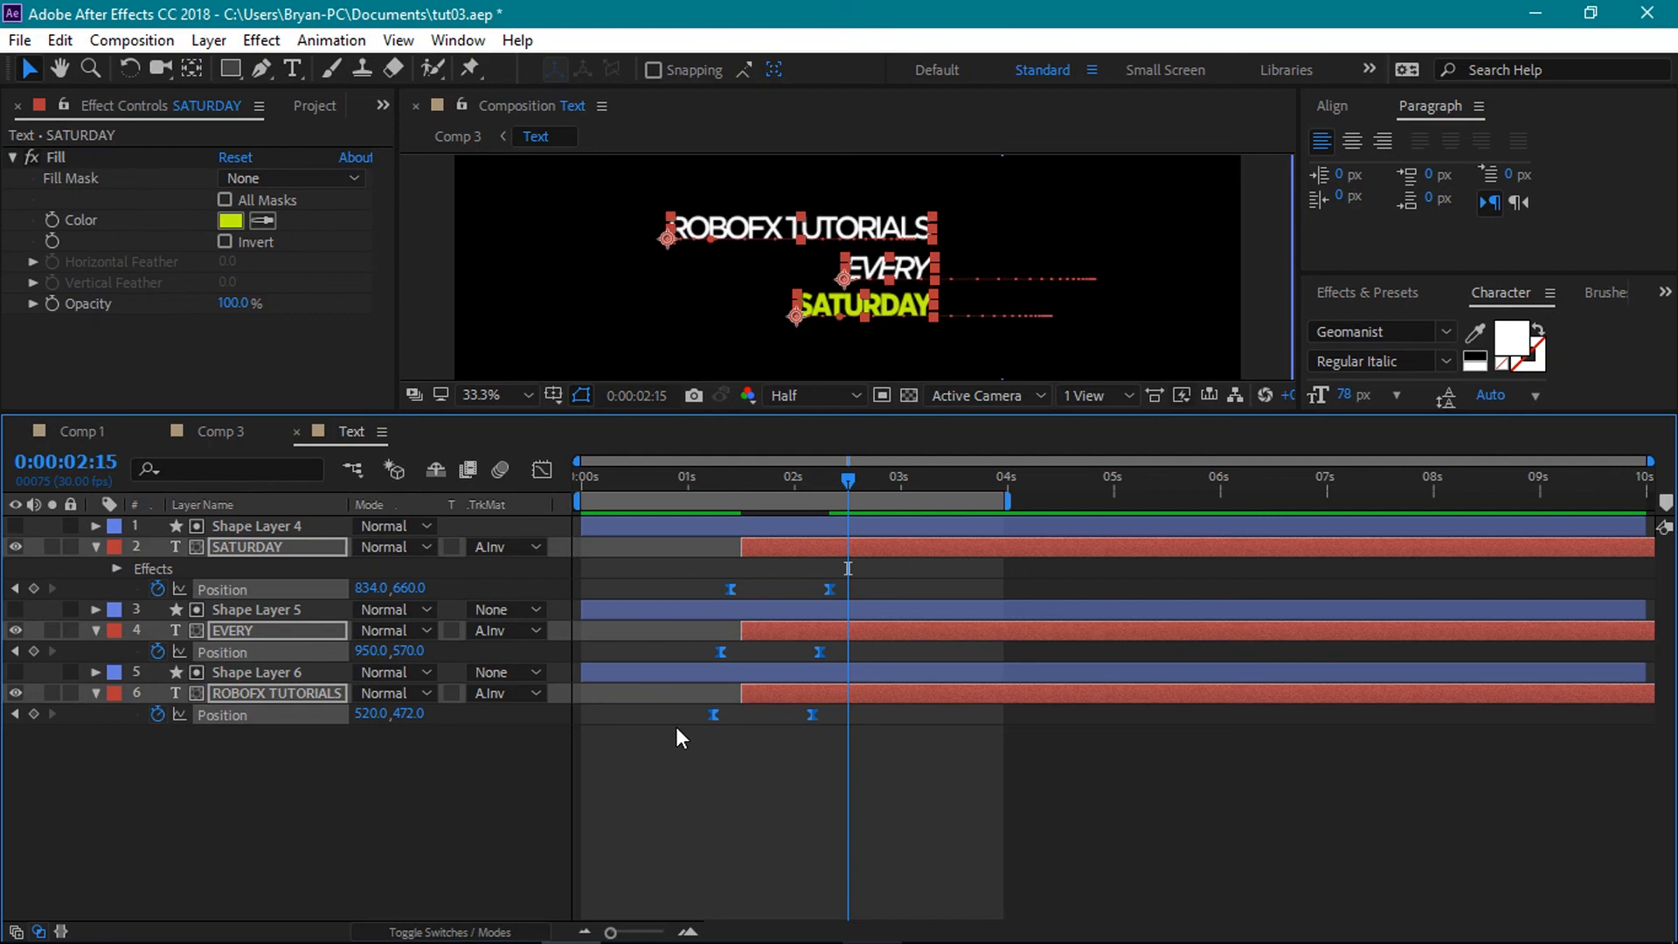
click(548, 481)
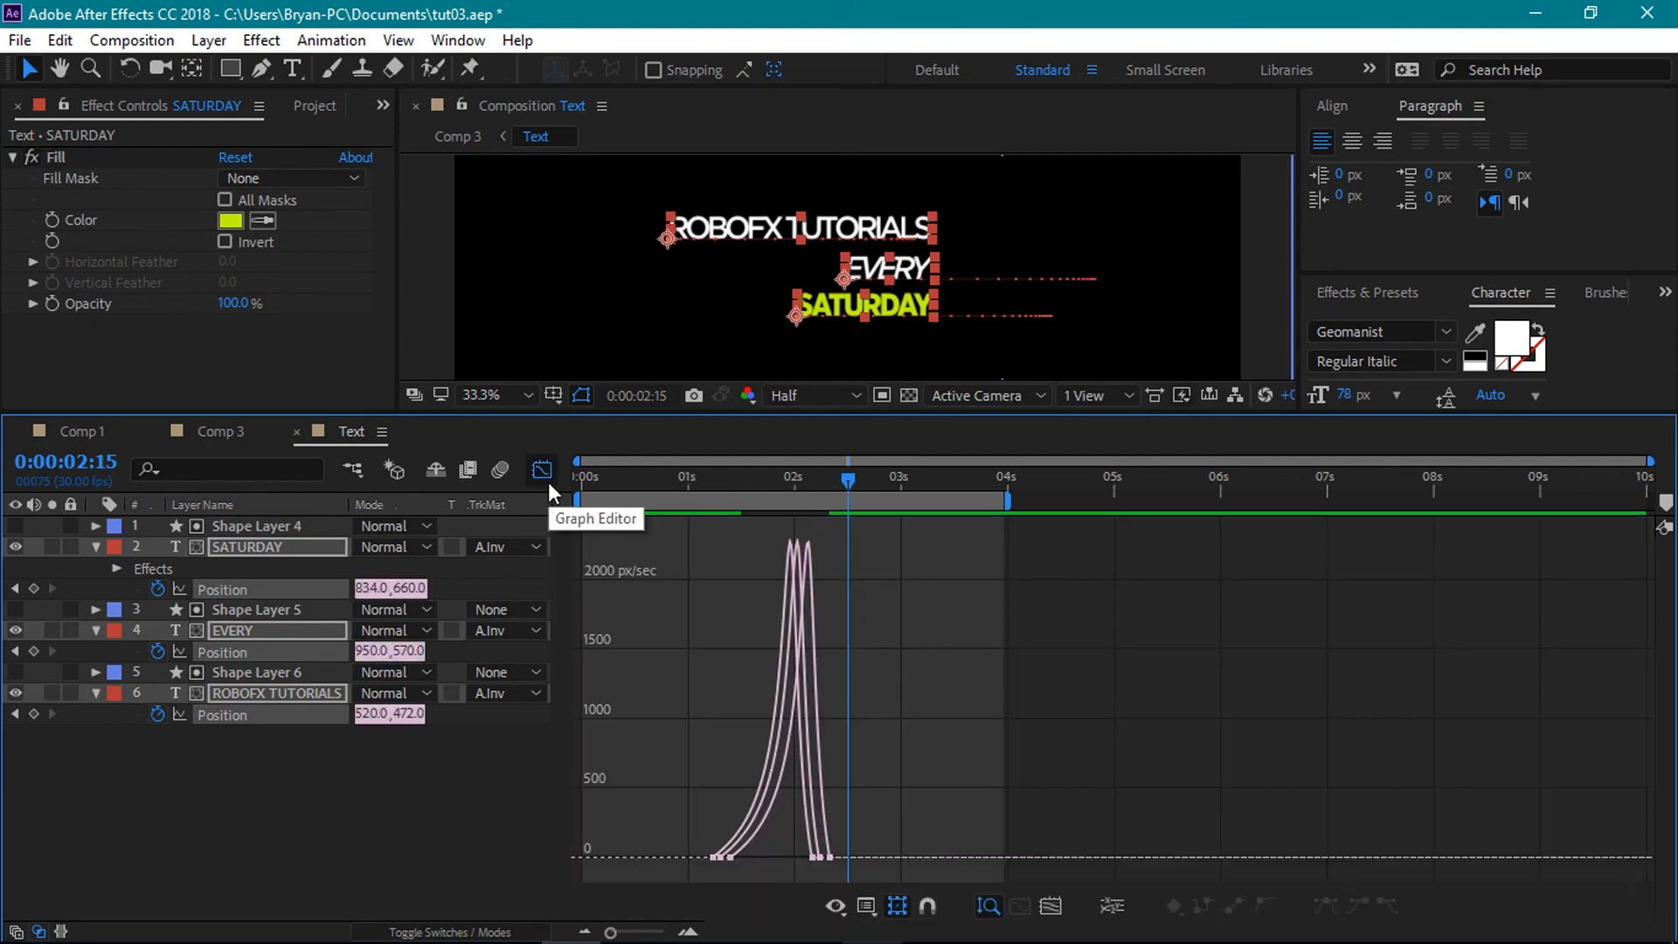
drag(640, 787, 962, 922)
click(1327, 910)
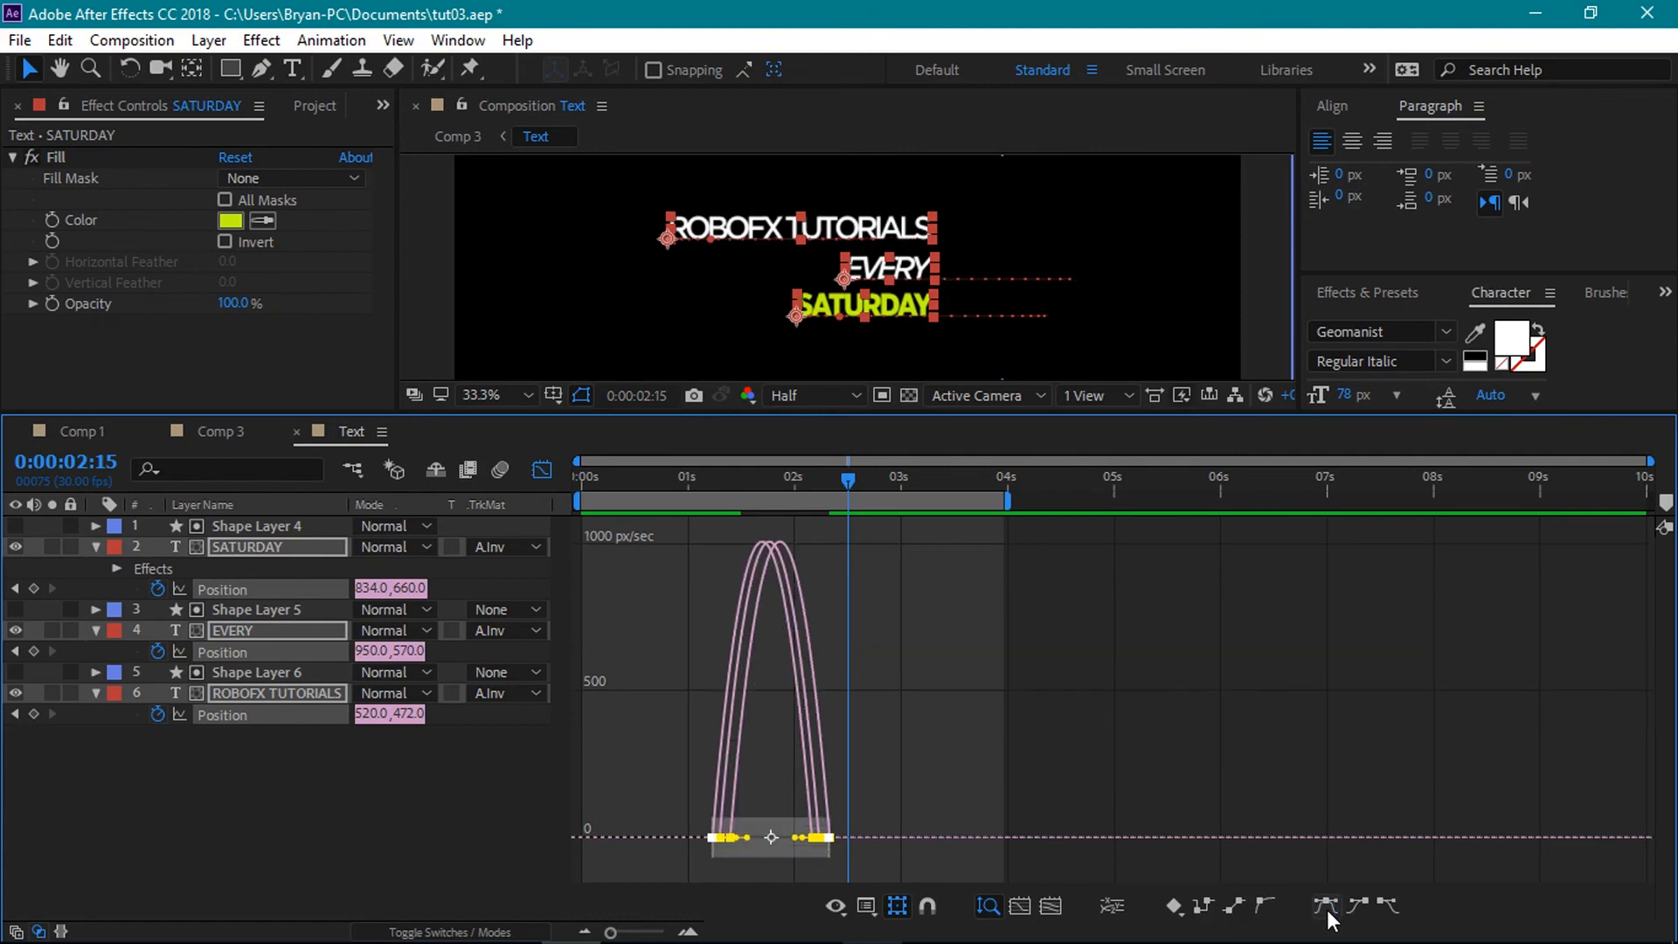
drag(795, 837, 769, 855)
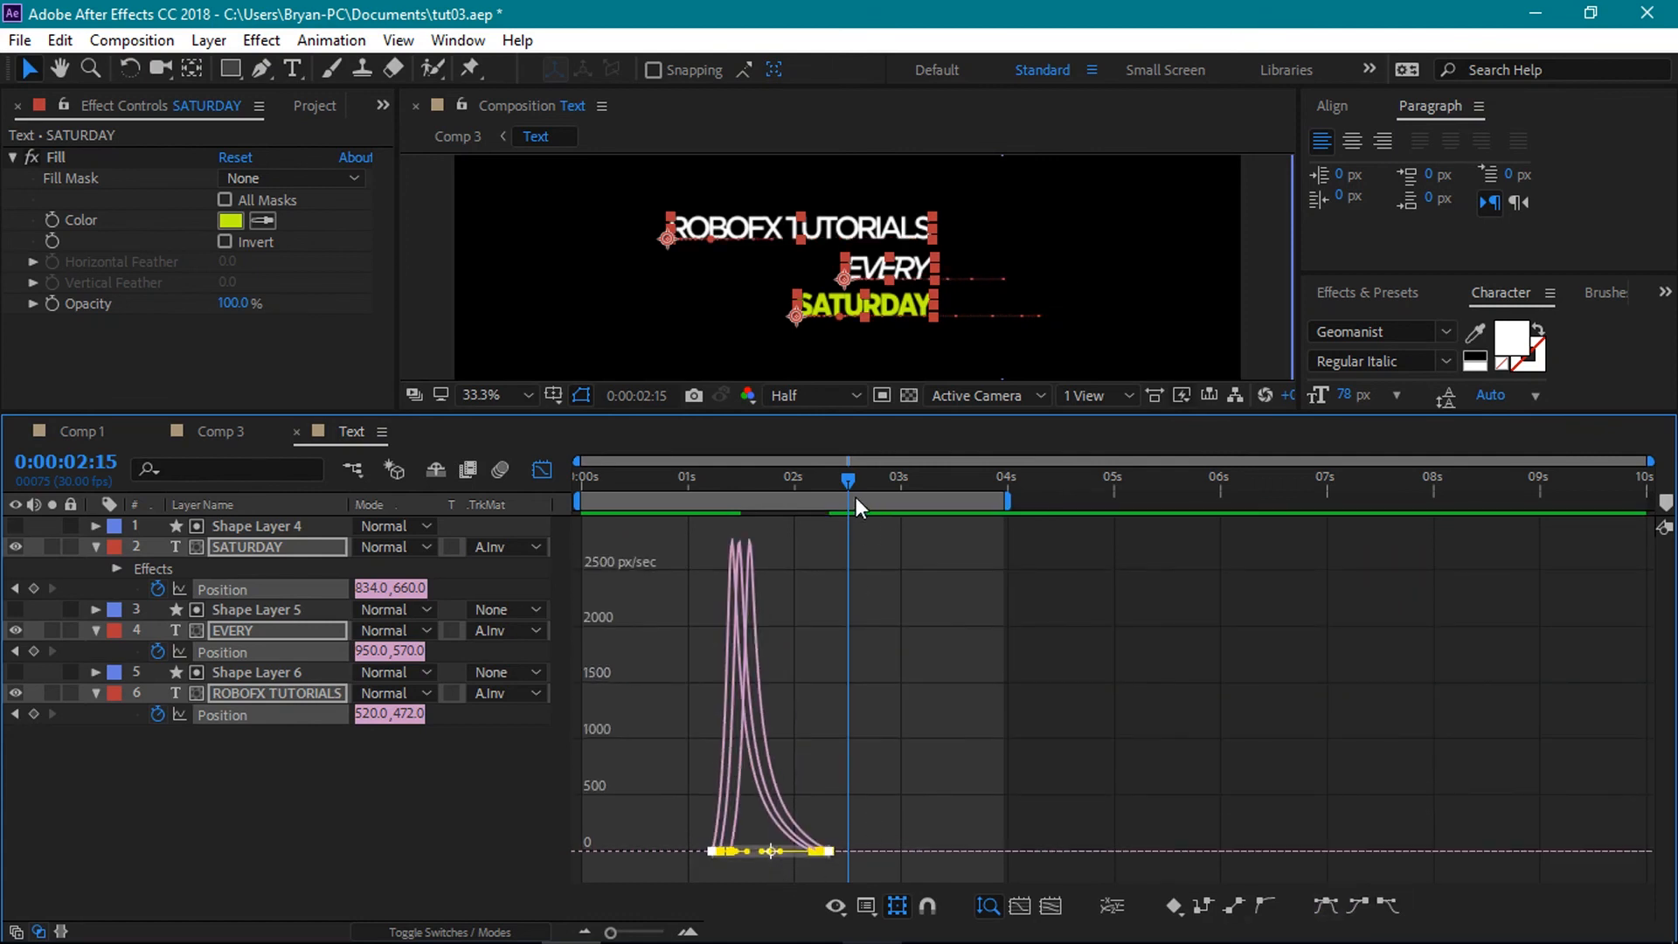
click(541, 470)
- Return to Comp 3 and preview the tutorial text's entrance from 0:00:01:07
drag(846, 479, 722, 488)
click(223, 436)
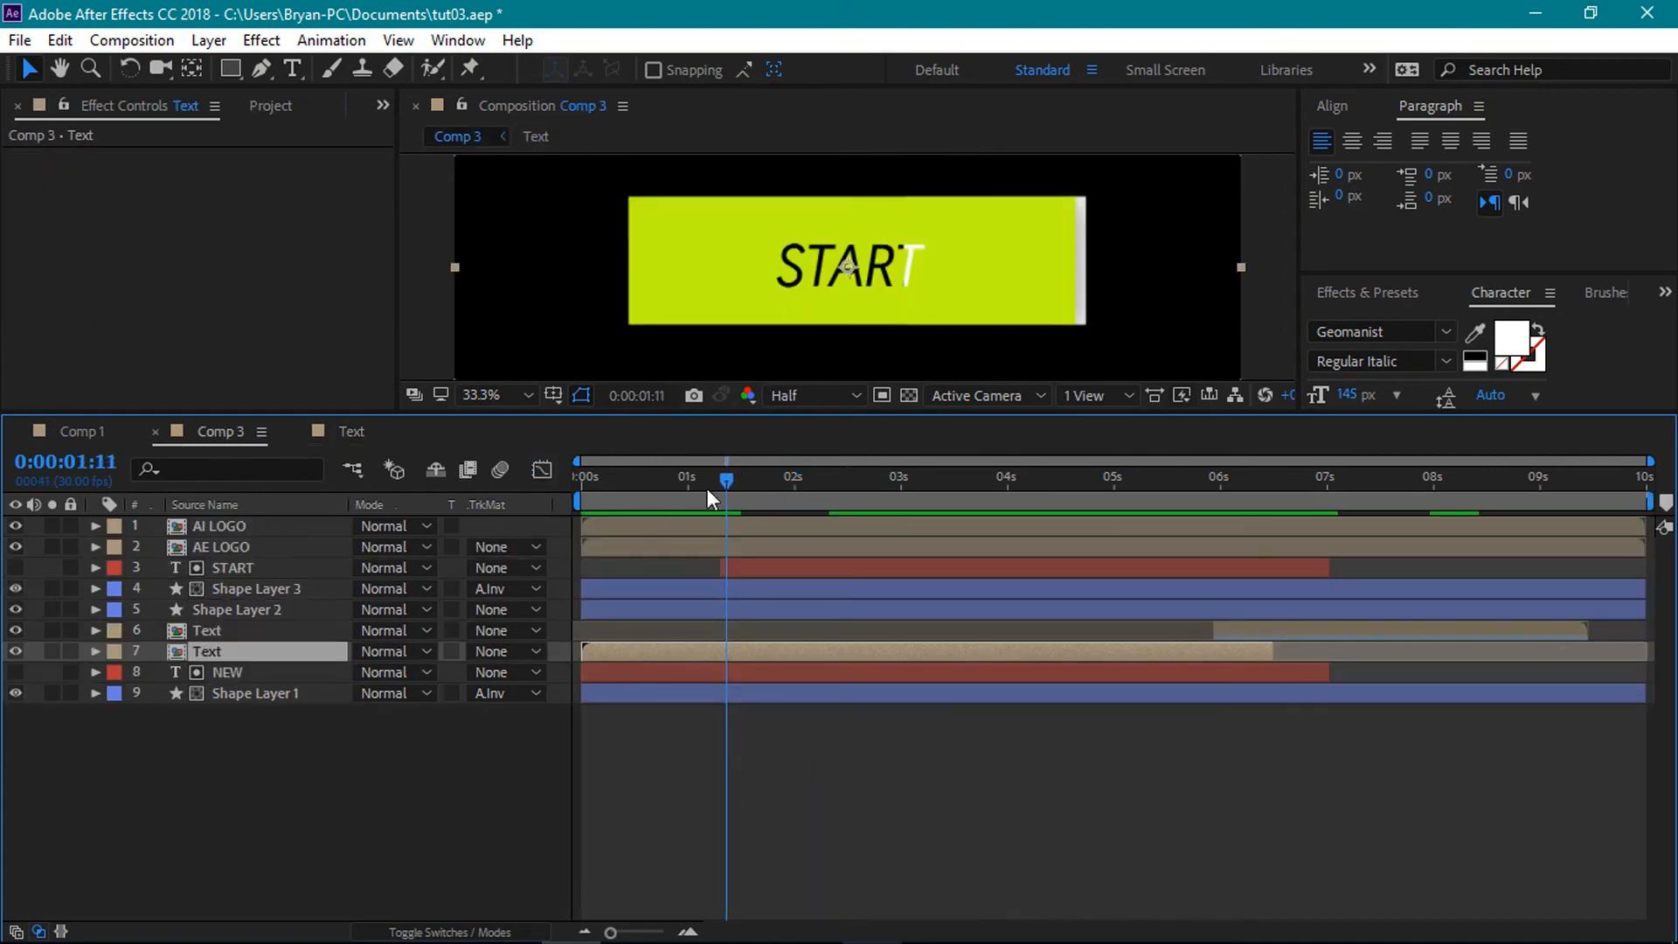
mouse_move(731, 481)
mouse_down()
mouse_move(693, 486)
mouse_move(820, 484)
mouse_move(717, 508)
mouse_up()
key(space)
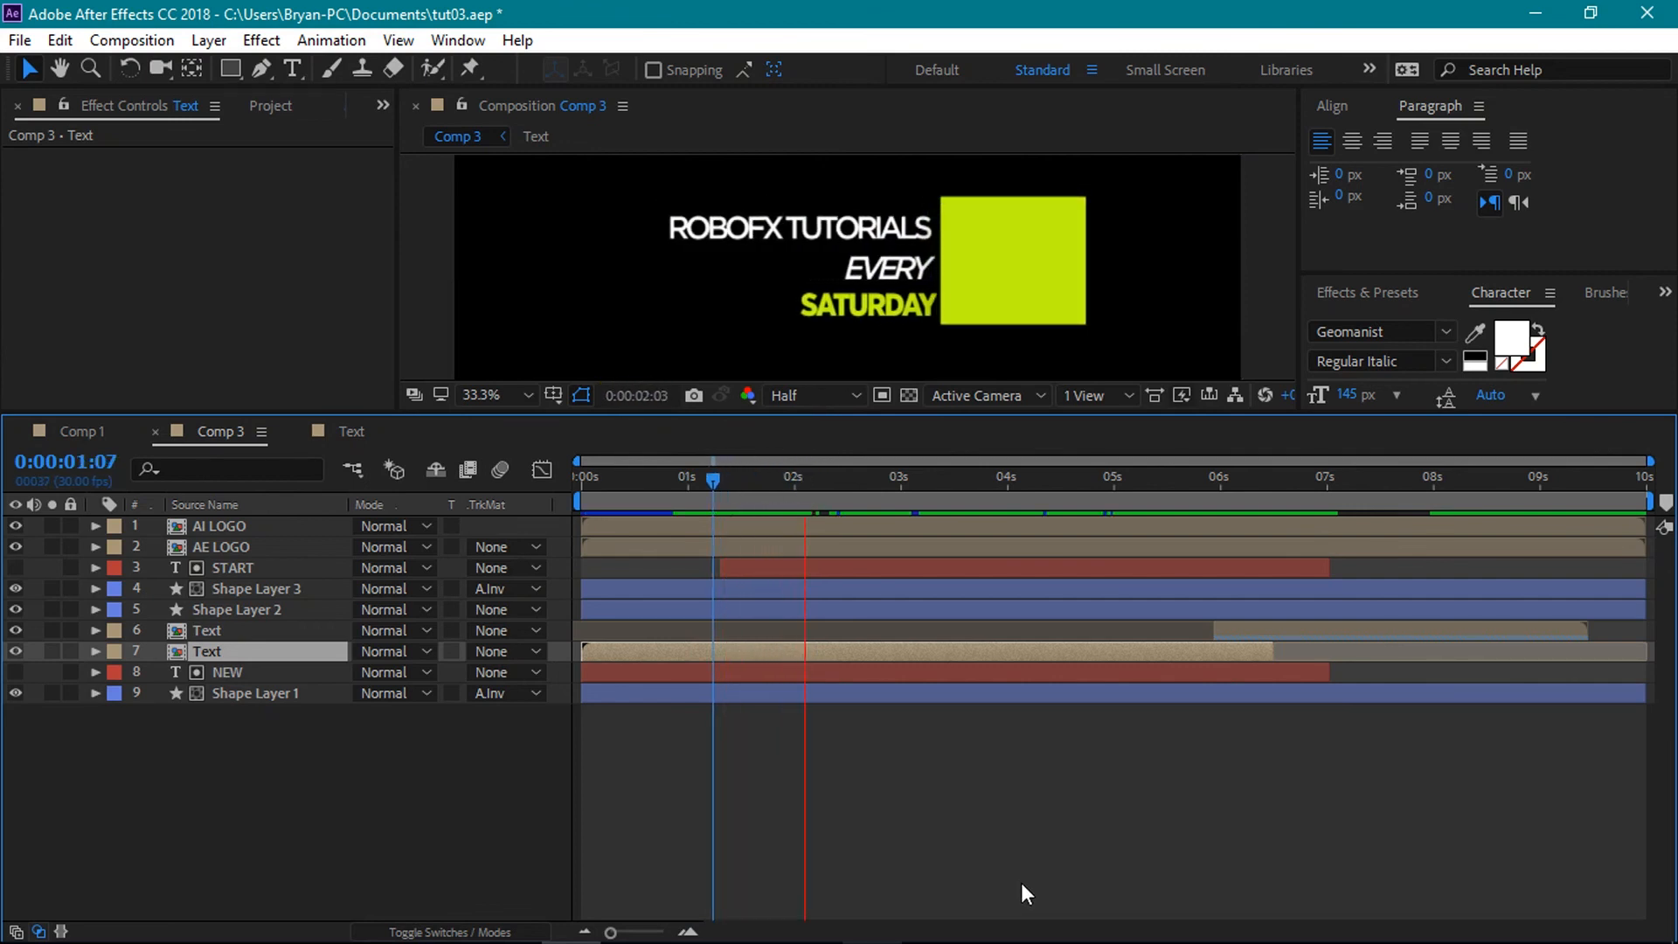
- Examine the NEW panel's wipe frame by frame from 0:00:00:21 to 0:00:00:29, and play the animation from there
drag(715, 468, 657, 516)
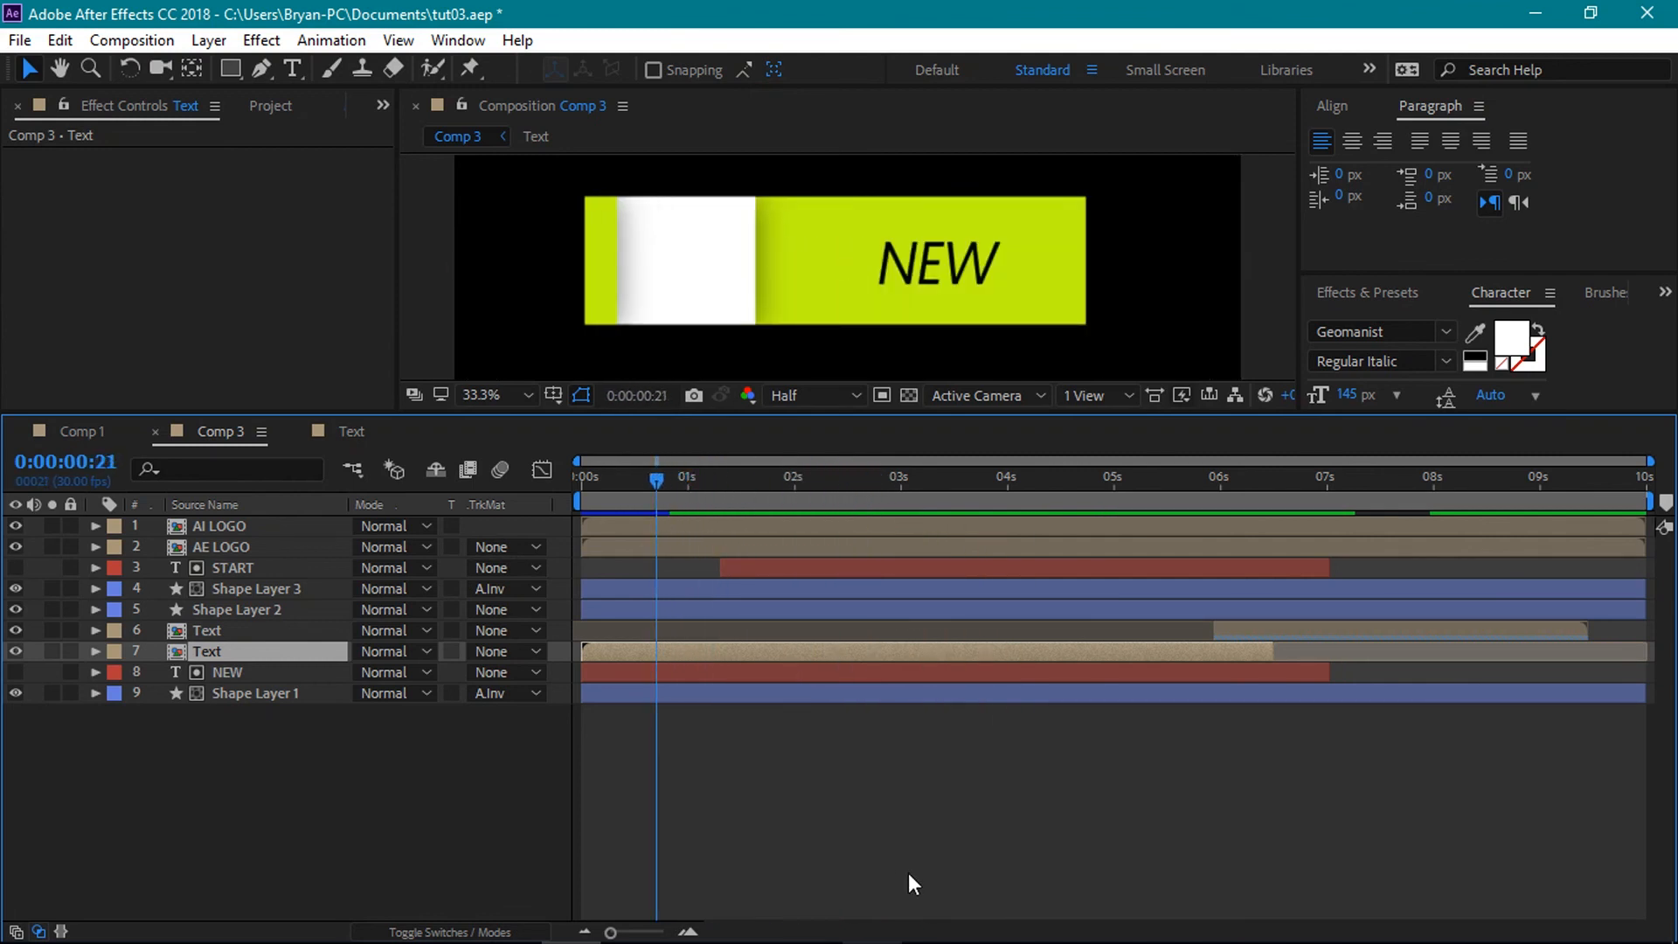
key(Page_Down)
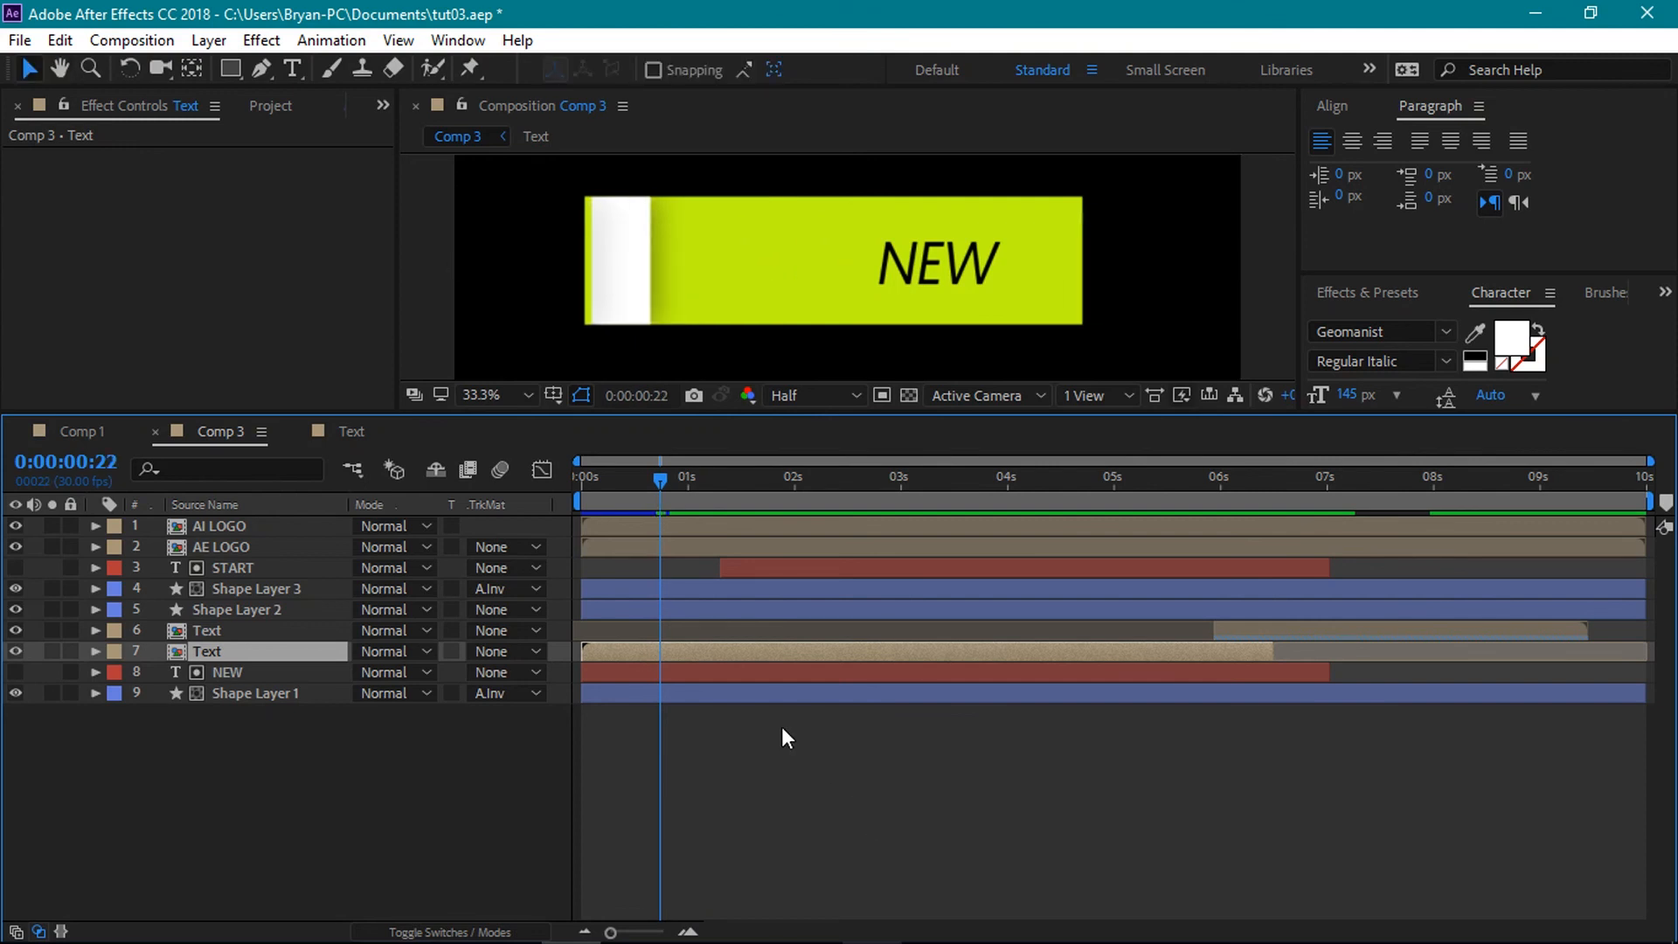
key(Page_Down)
key(Page_Down)
key(Page_Down)
key(Page_Down)
key(Page_Down)
key(Page_Down)
key(Page_Down)
key(space)
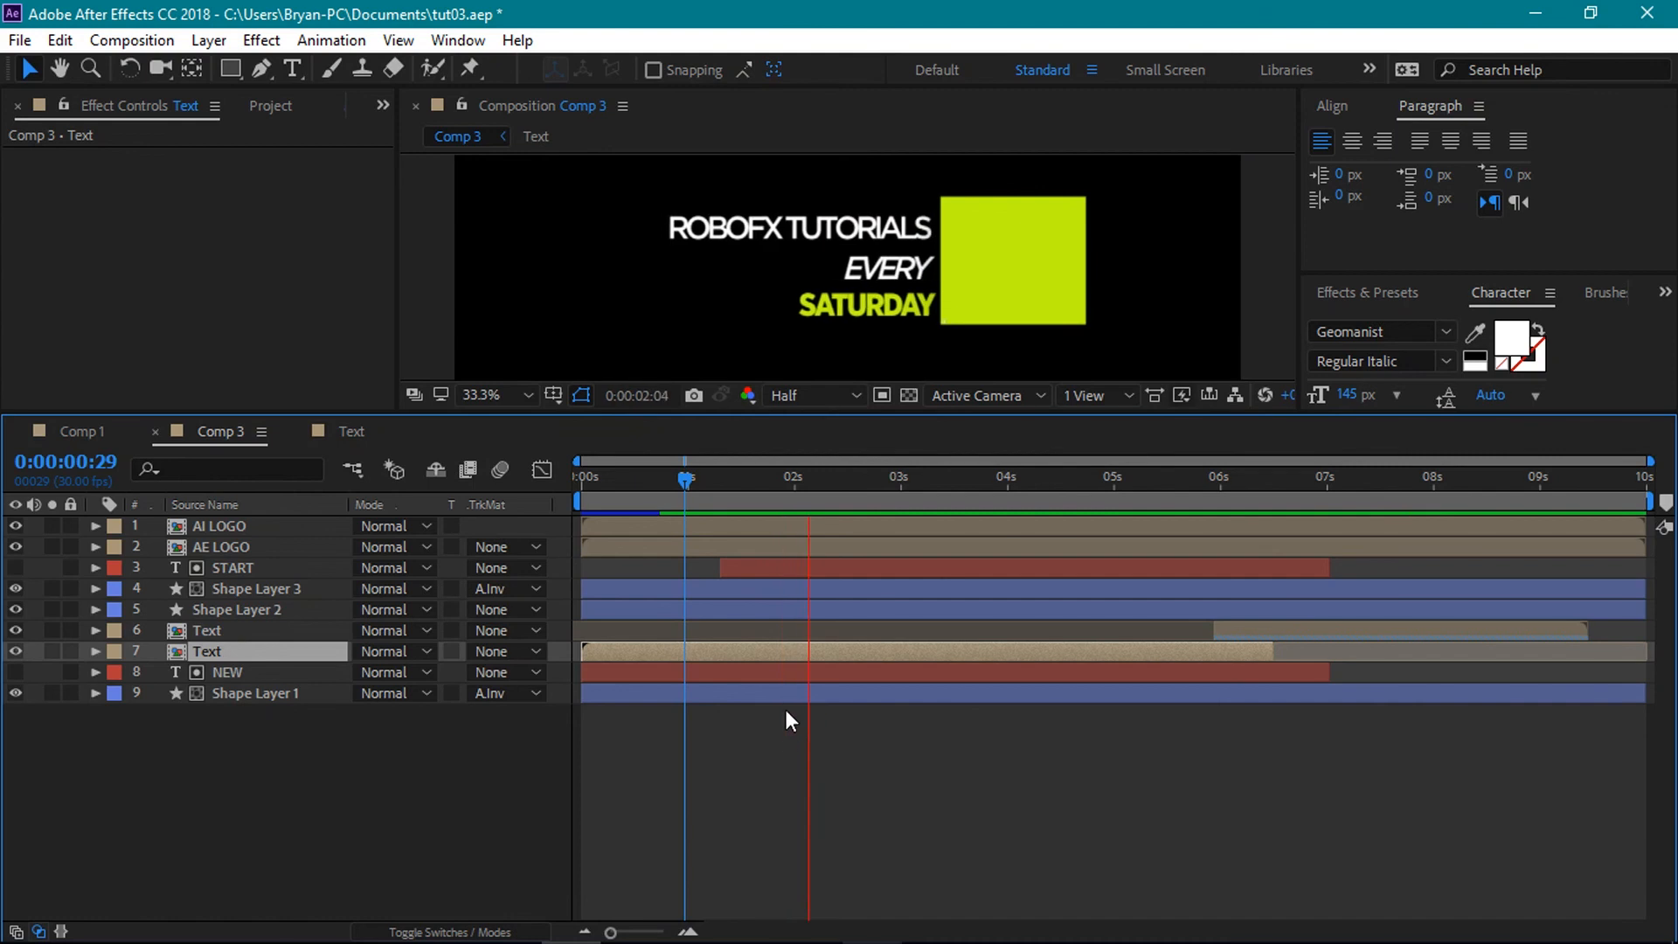
- Preview the animation from 0:00:00:10 to check the timing of the wipes and tutorial text
drag(699, 480, 617, 567)
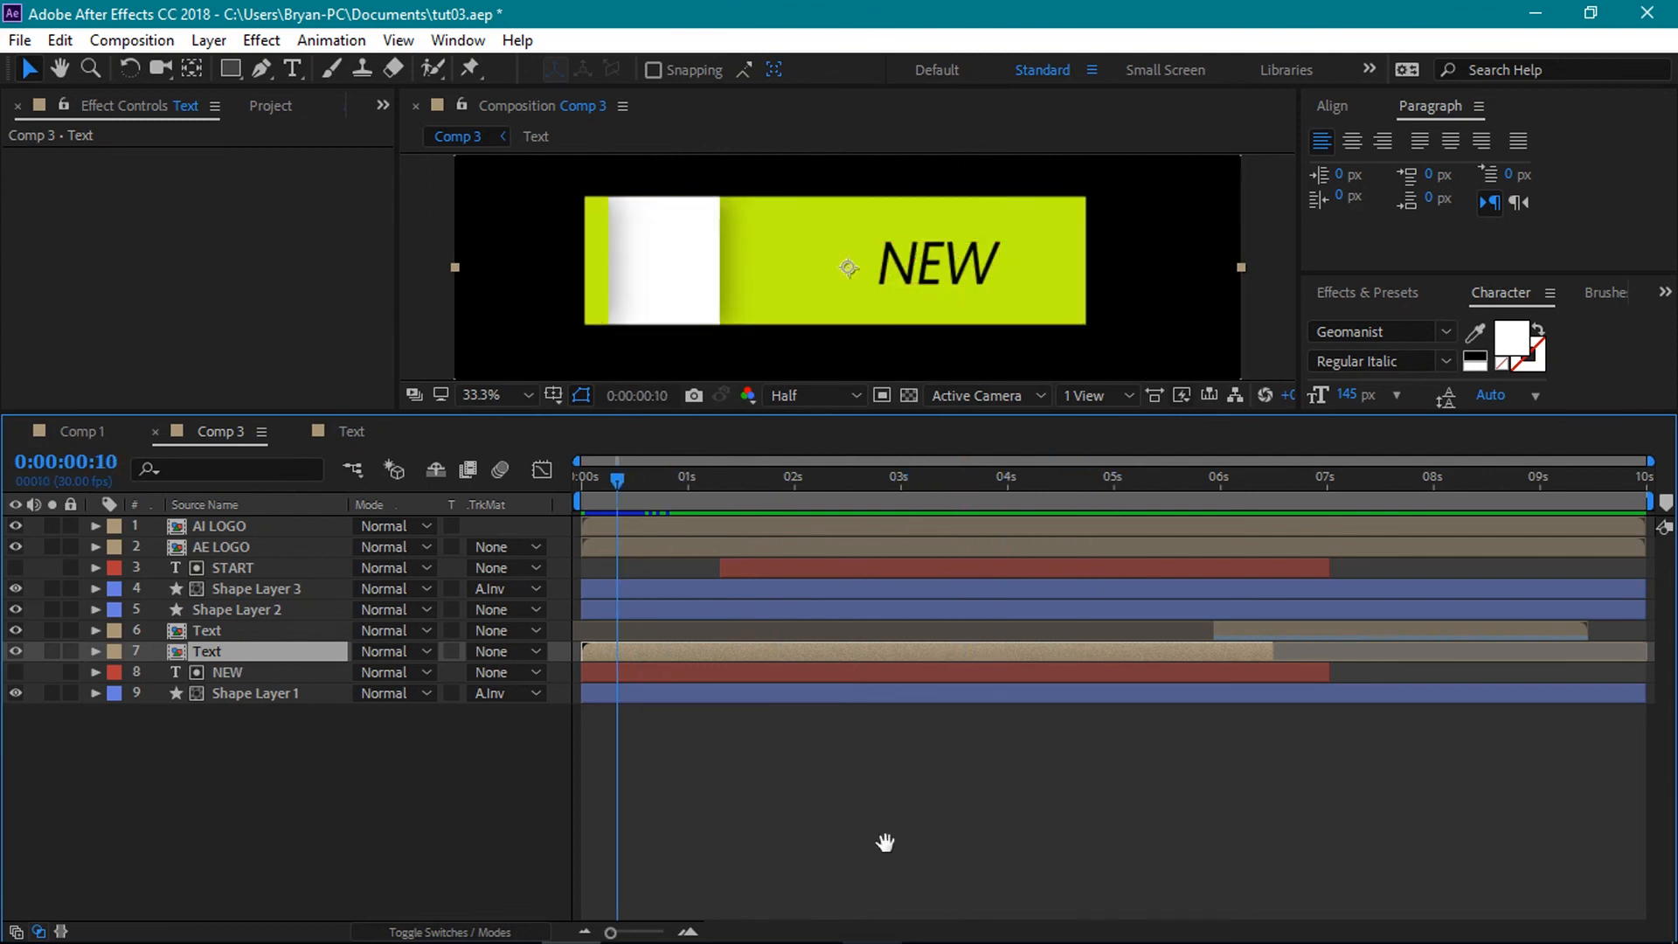
key(h)
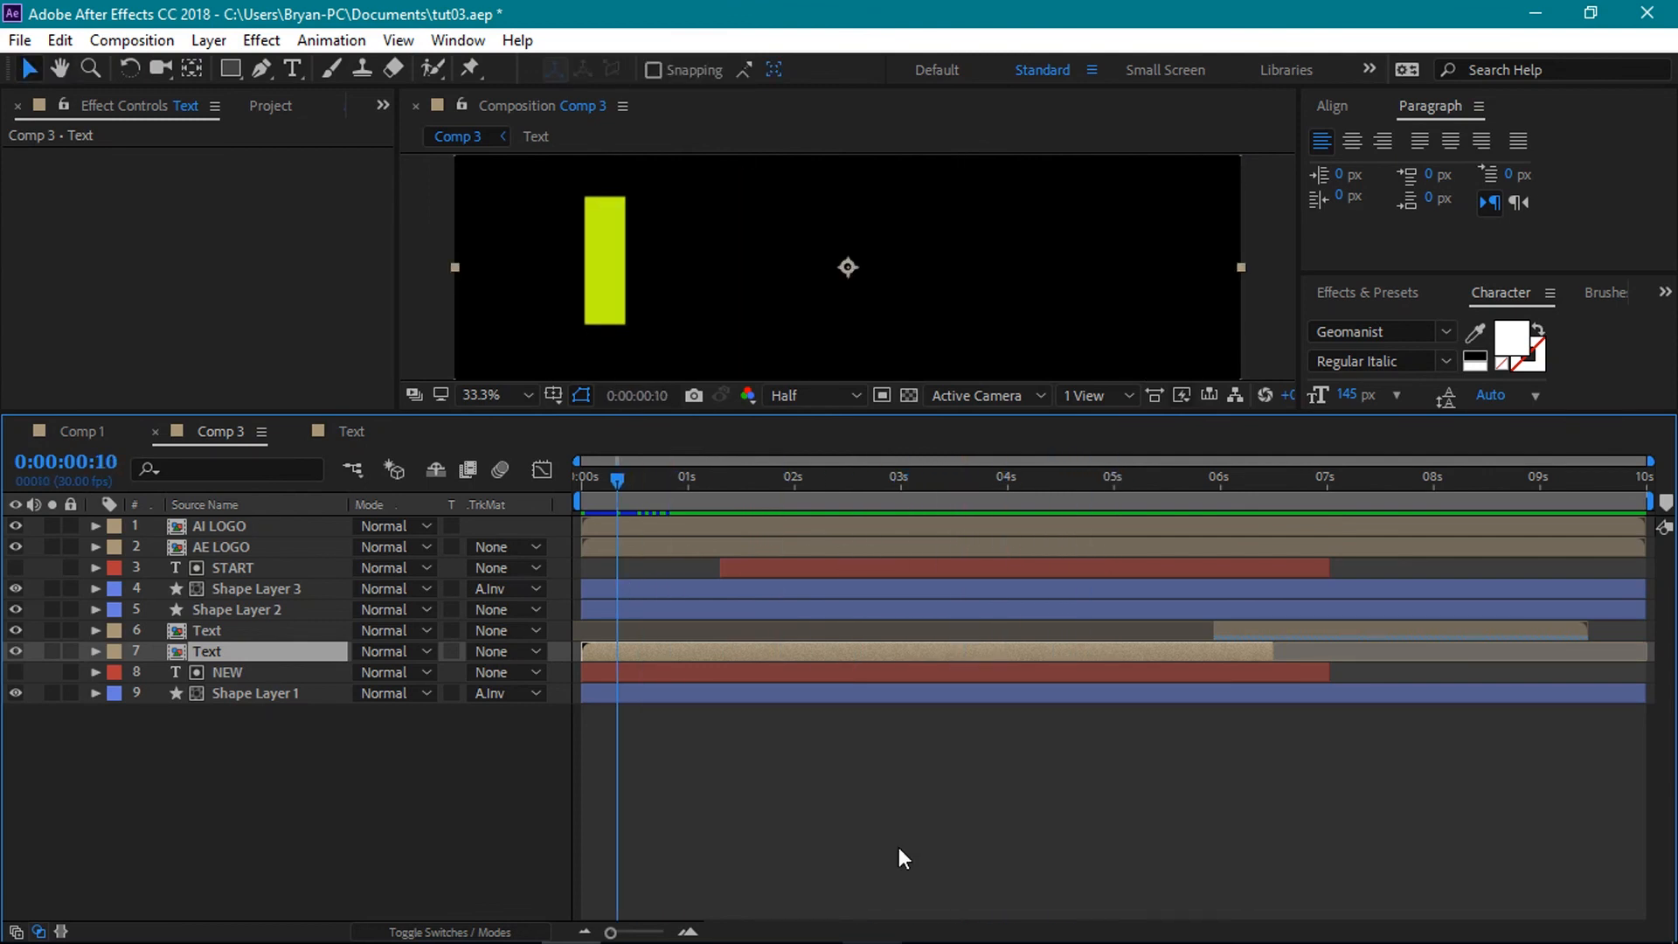
key(space)
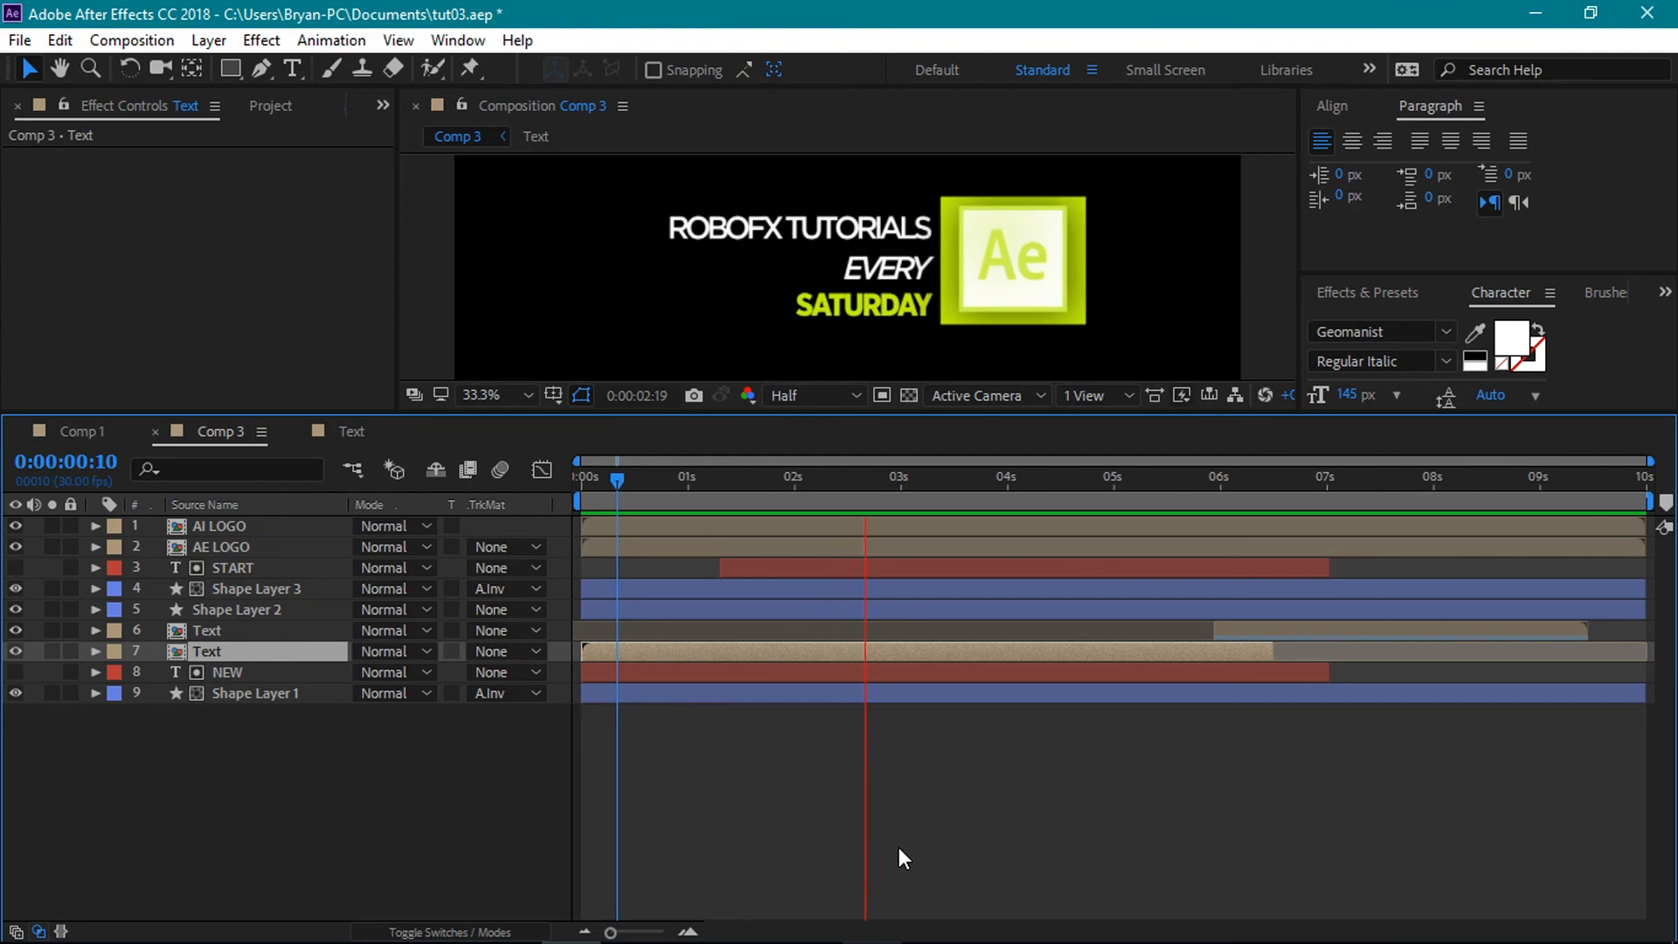
- Reveal the three shape layers' keyframes, move Shape Layer 1's second End keyframe earlier to about 0:00:01:04, and check the wipe up to 0:00:01:14
drag(616, 481, 684, 496)
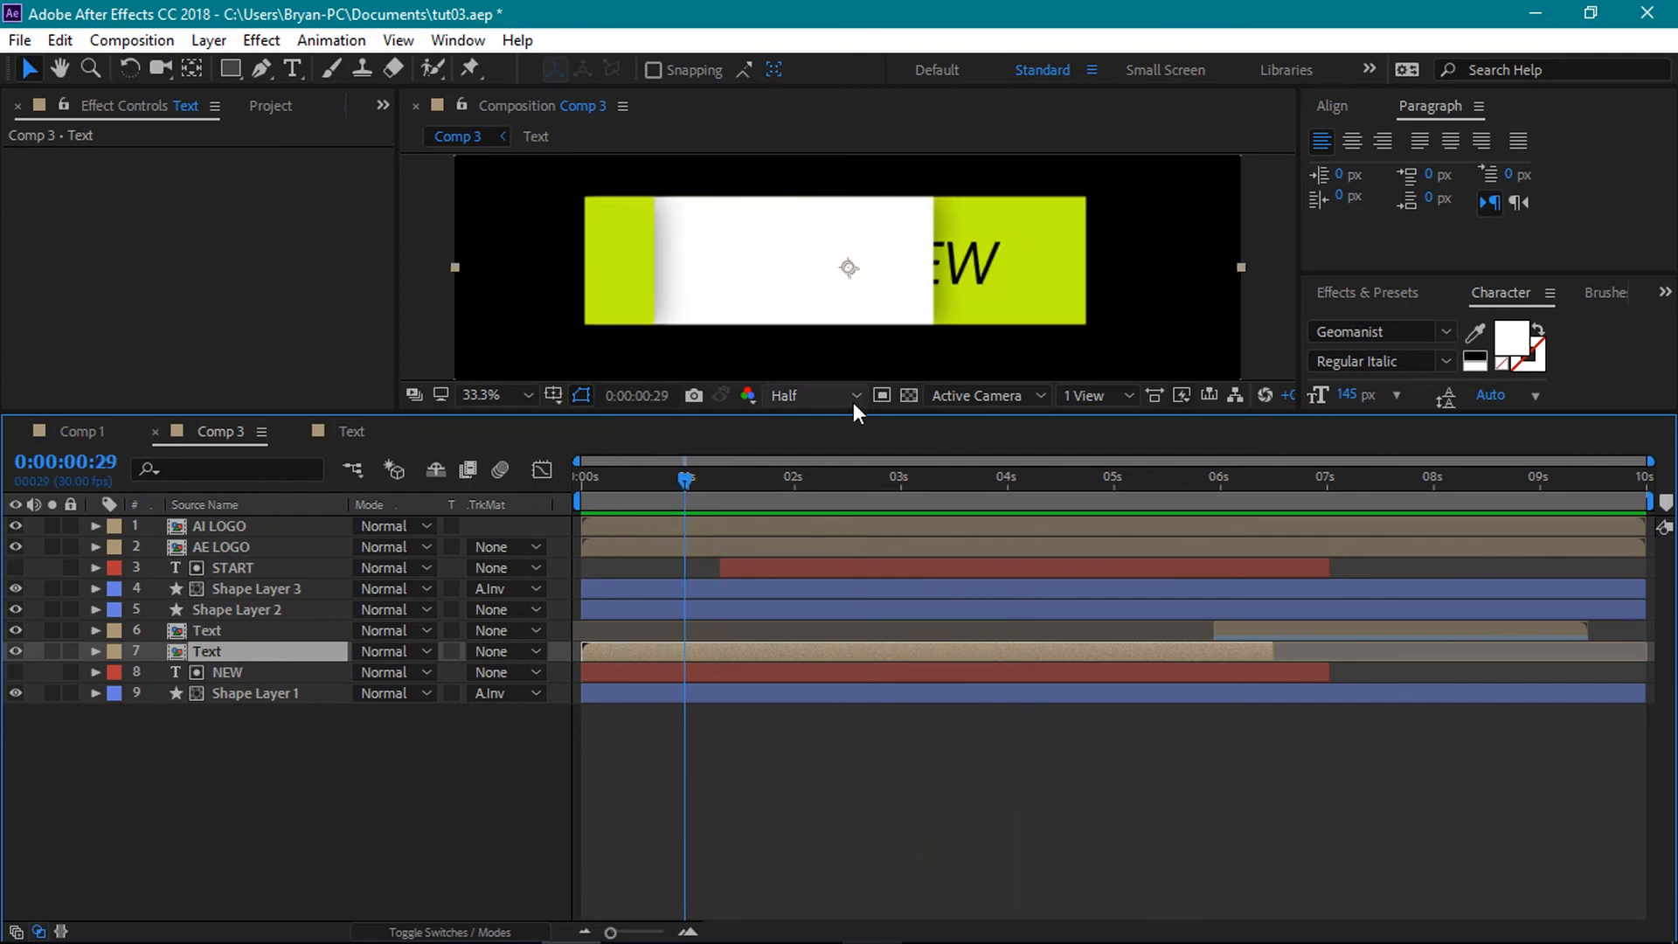
click(251, 692)
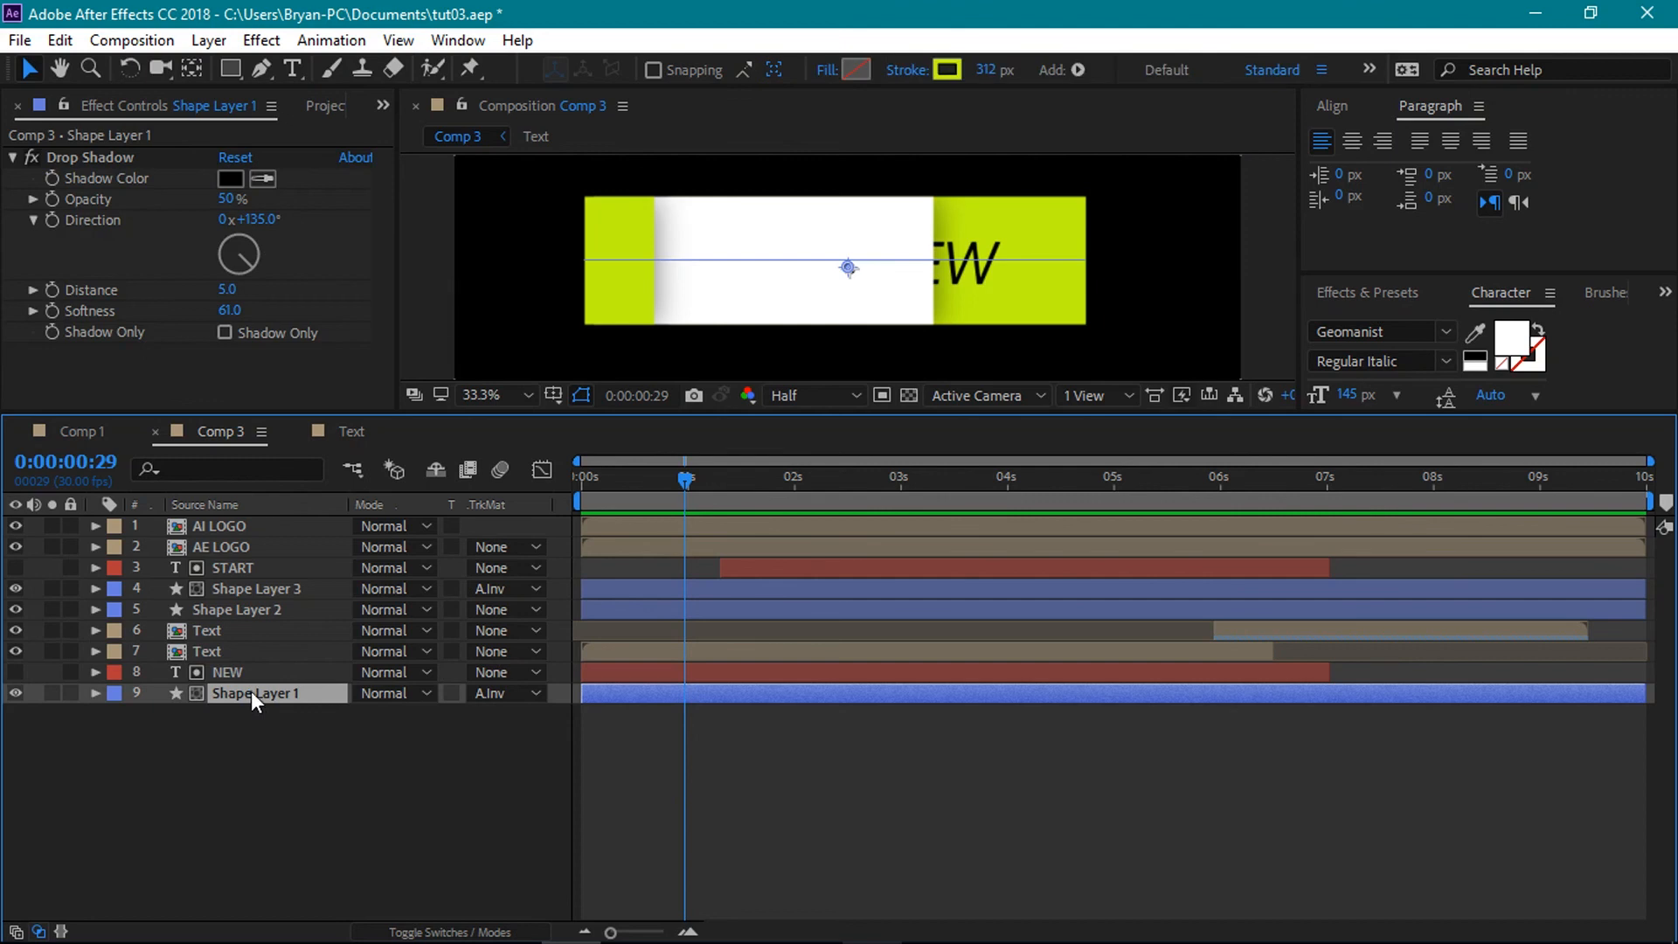
ctrl+click(266, 611)
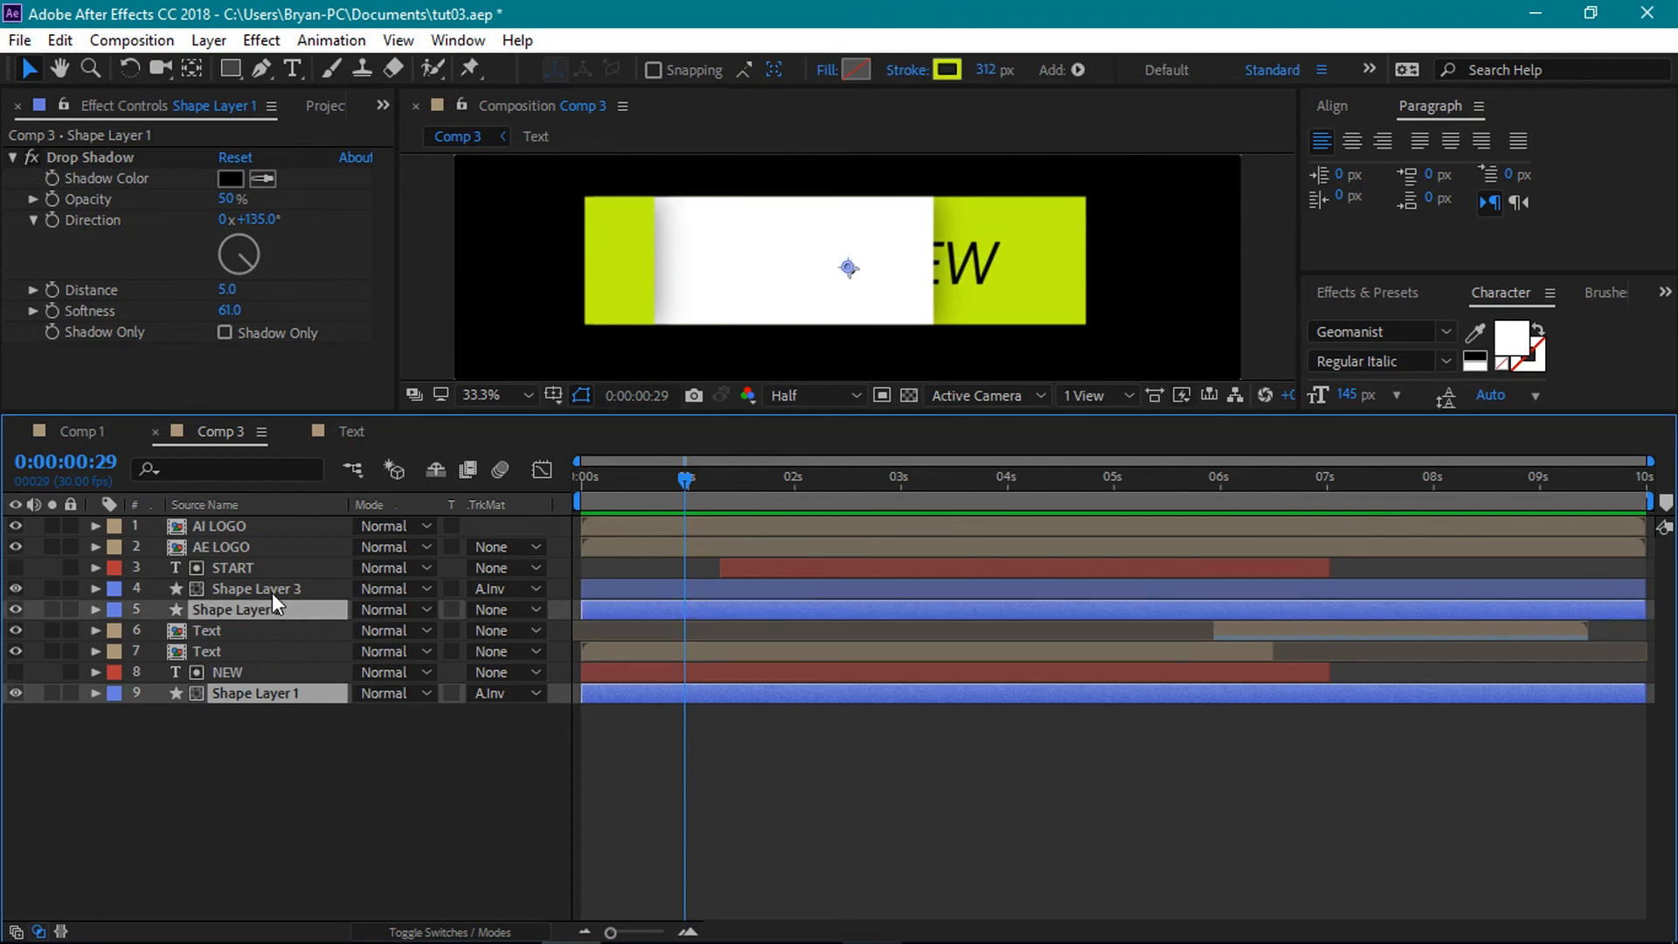
ctrl+click(270, 592)
key(u)
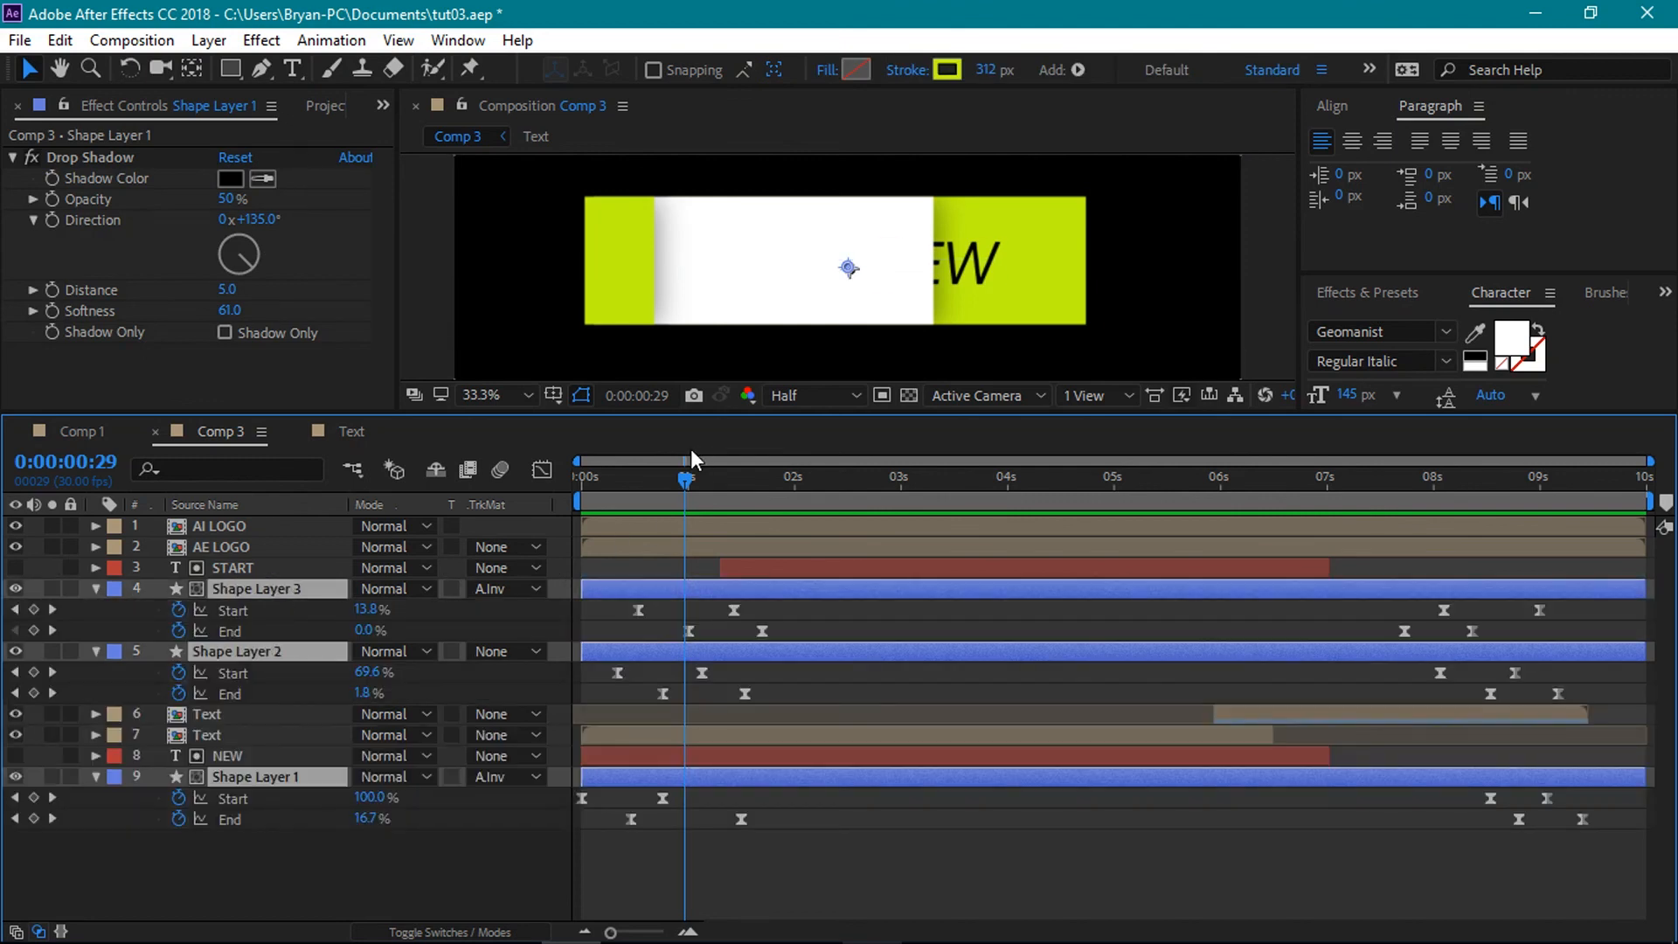
mouse_move(687, 477)
mouse_down()
mouse_move(588, 477)
mouse_move(702, 485)
mouse_move(679, 486)
mouse_up()
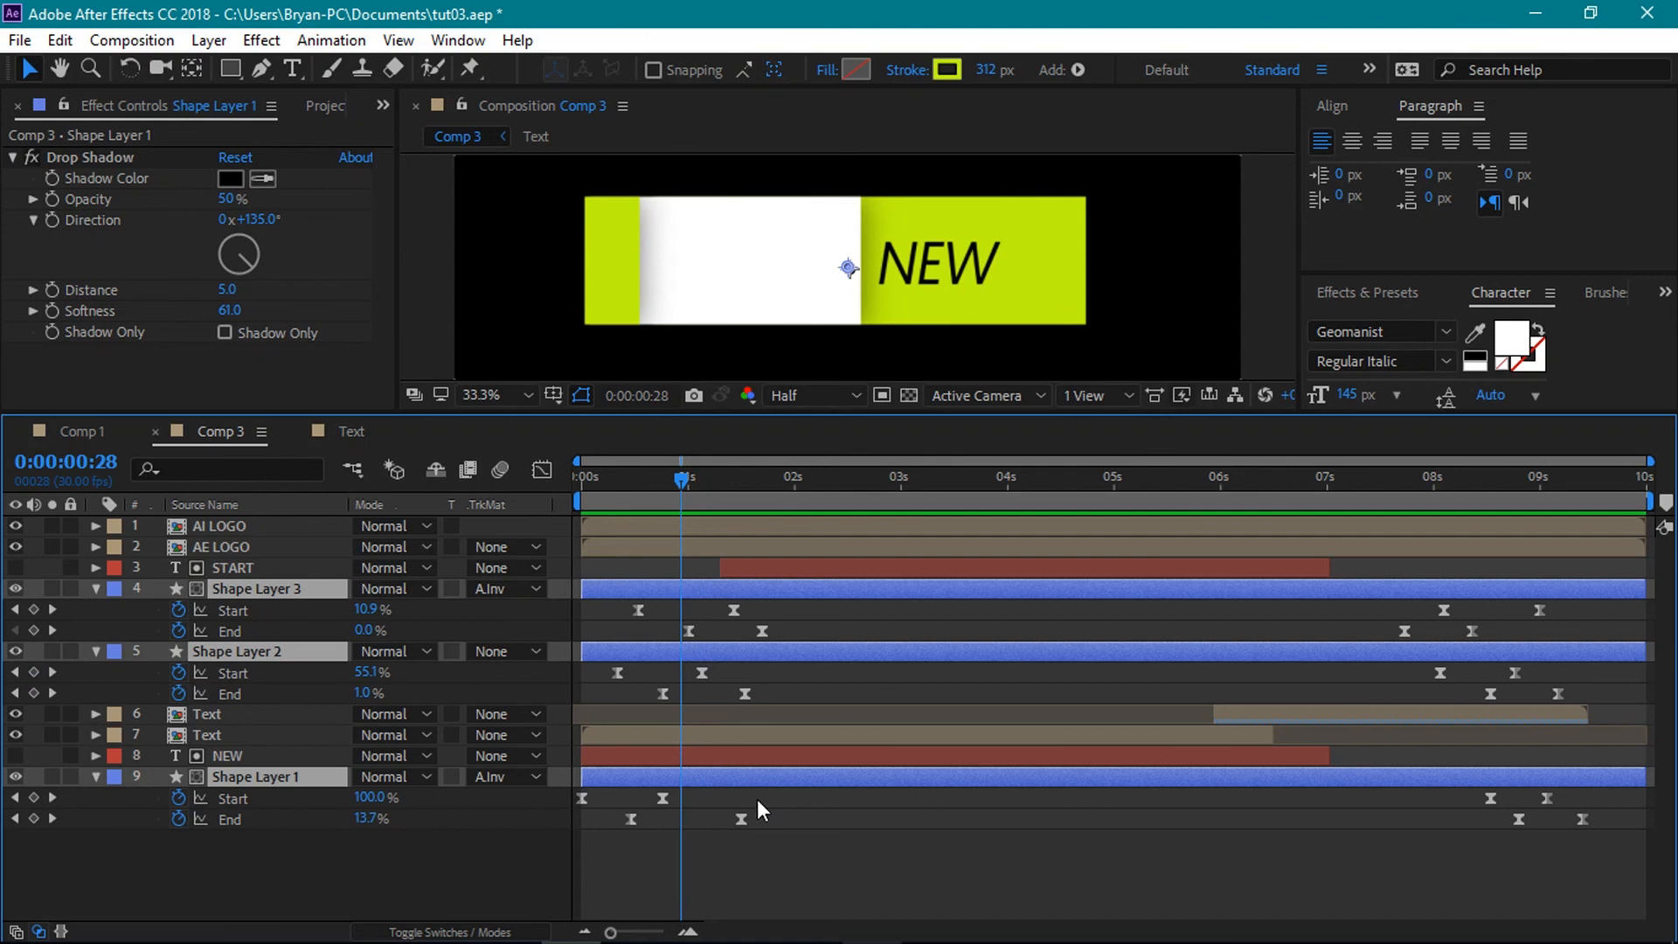
drag(741, 820, 697, 831)
drag(685, 494, 738, 511)
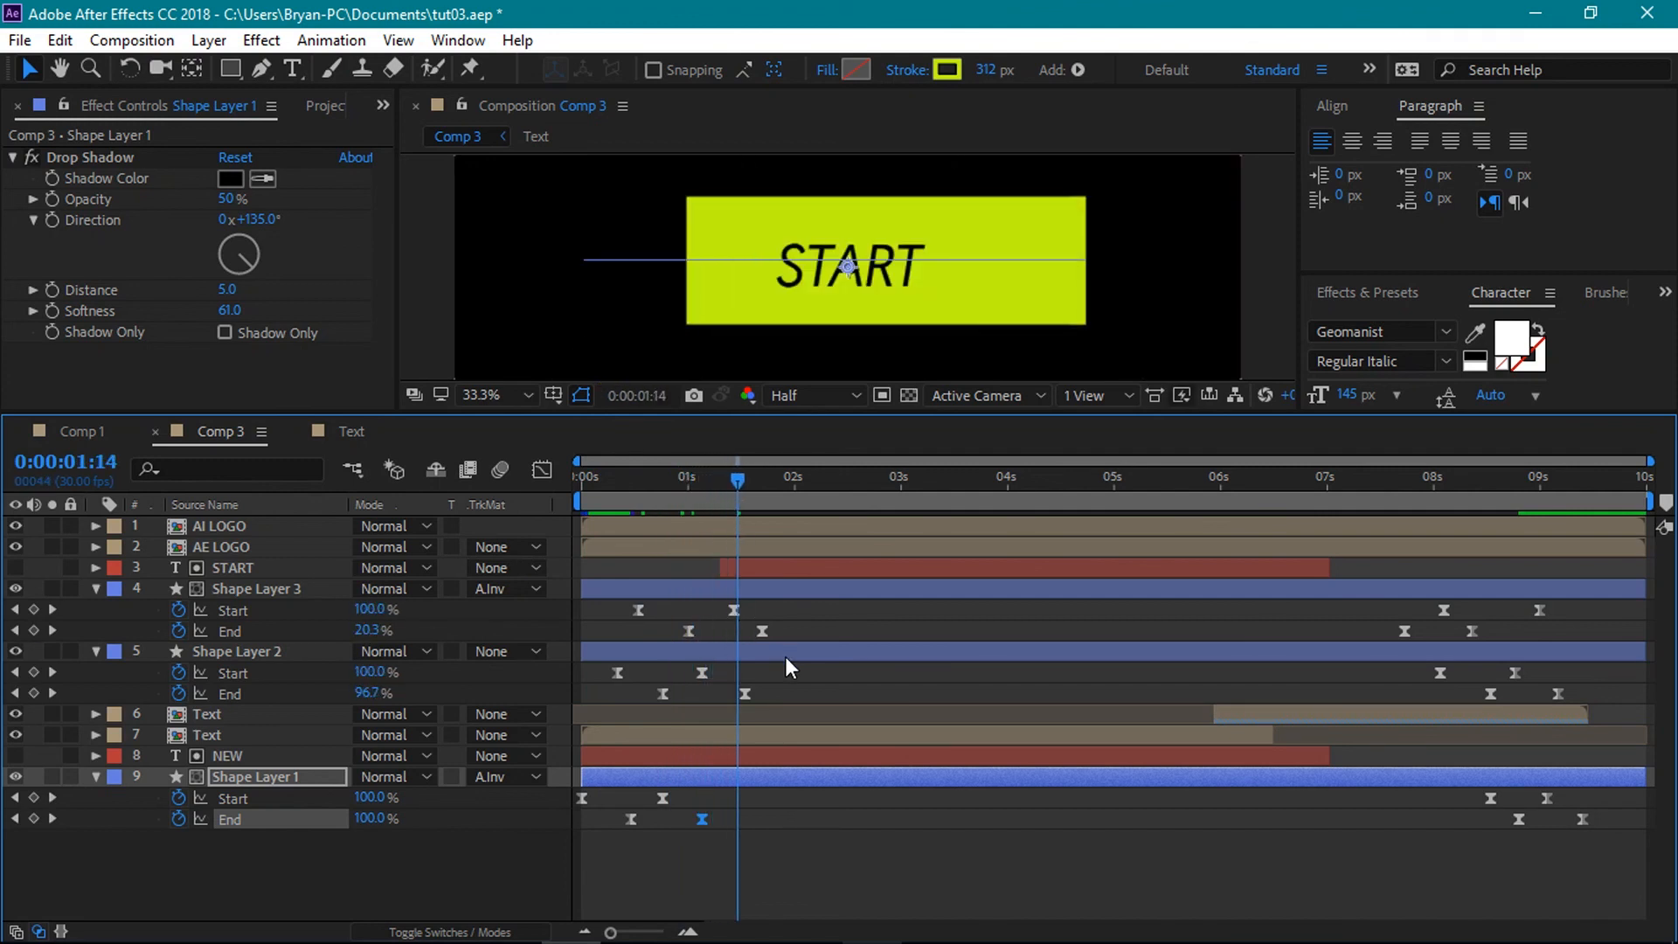
- Shift all Position keyframes of the three text layers in the Text precomposition about 5 frames later and check the result in Comp 3
mouse_move(757, 488)
mouse_down()
mouse_move(779, 493)
mouse_move(736, 496)
mouse_move(771, 500)
mouse_up()
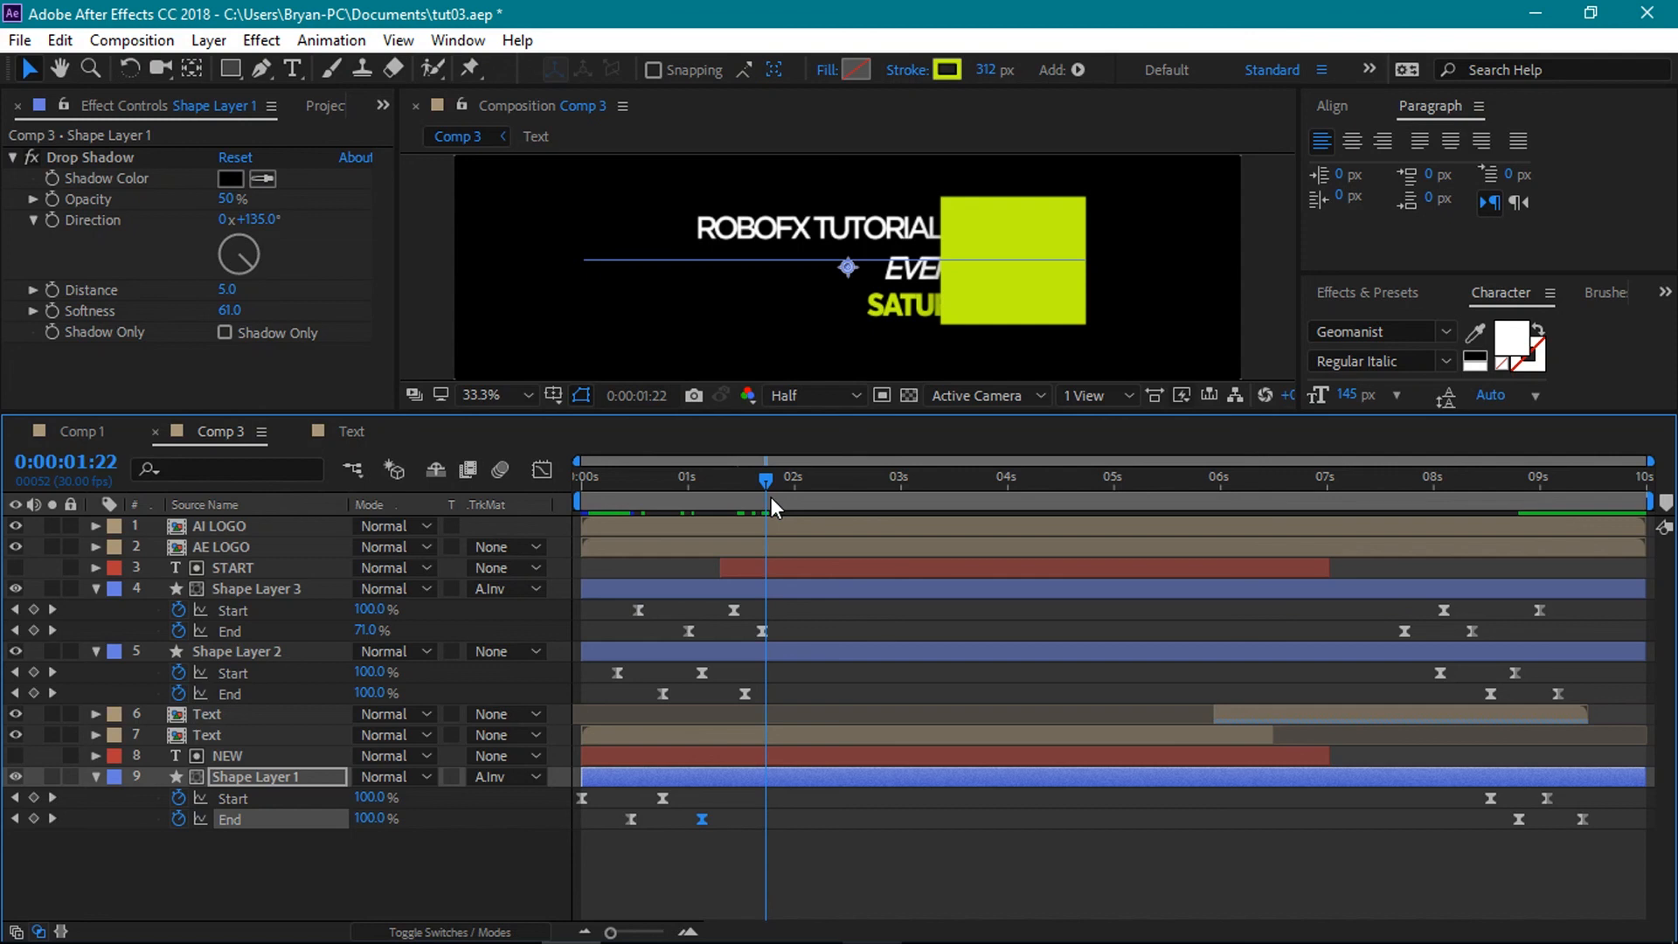
double_click(239, 736)
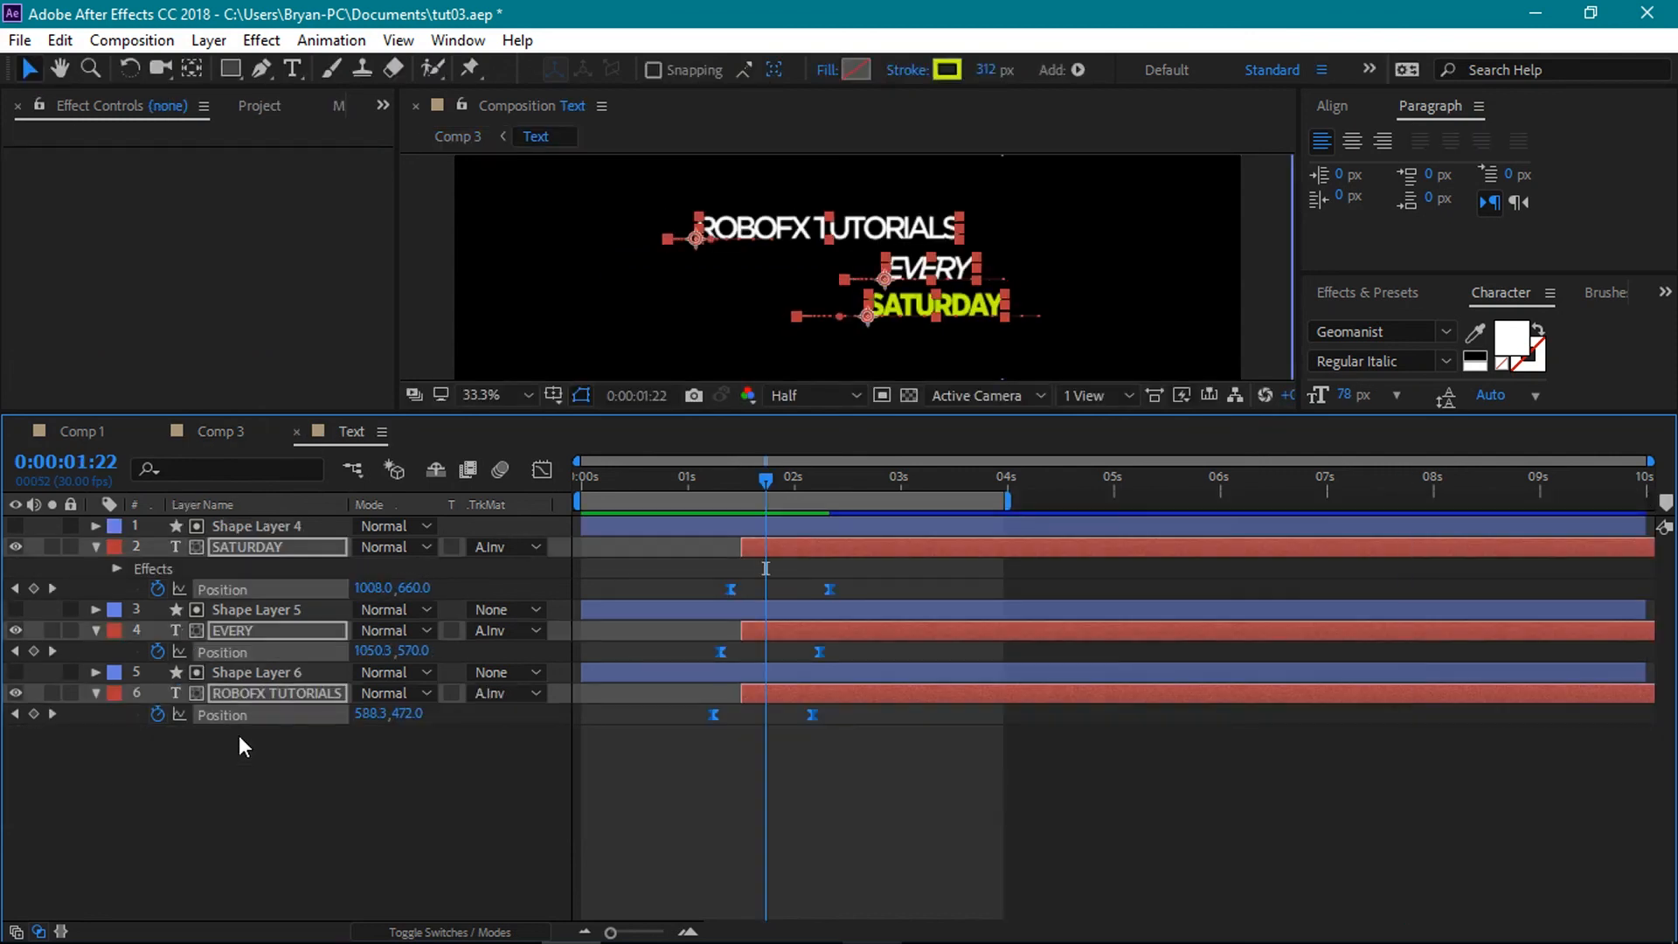
drag(851, 581, 681, 769)
drag(733, 589, 753, 590)
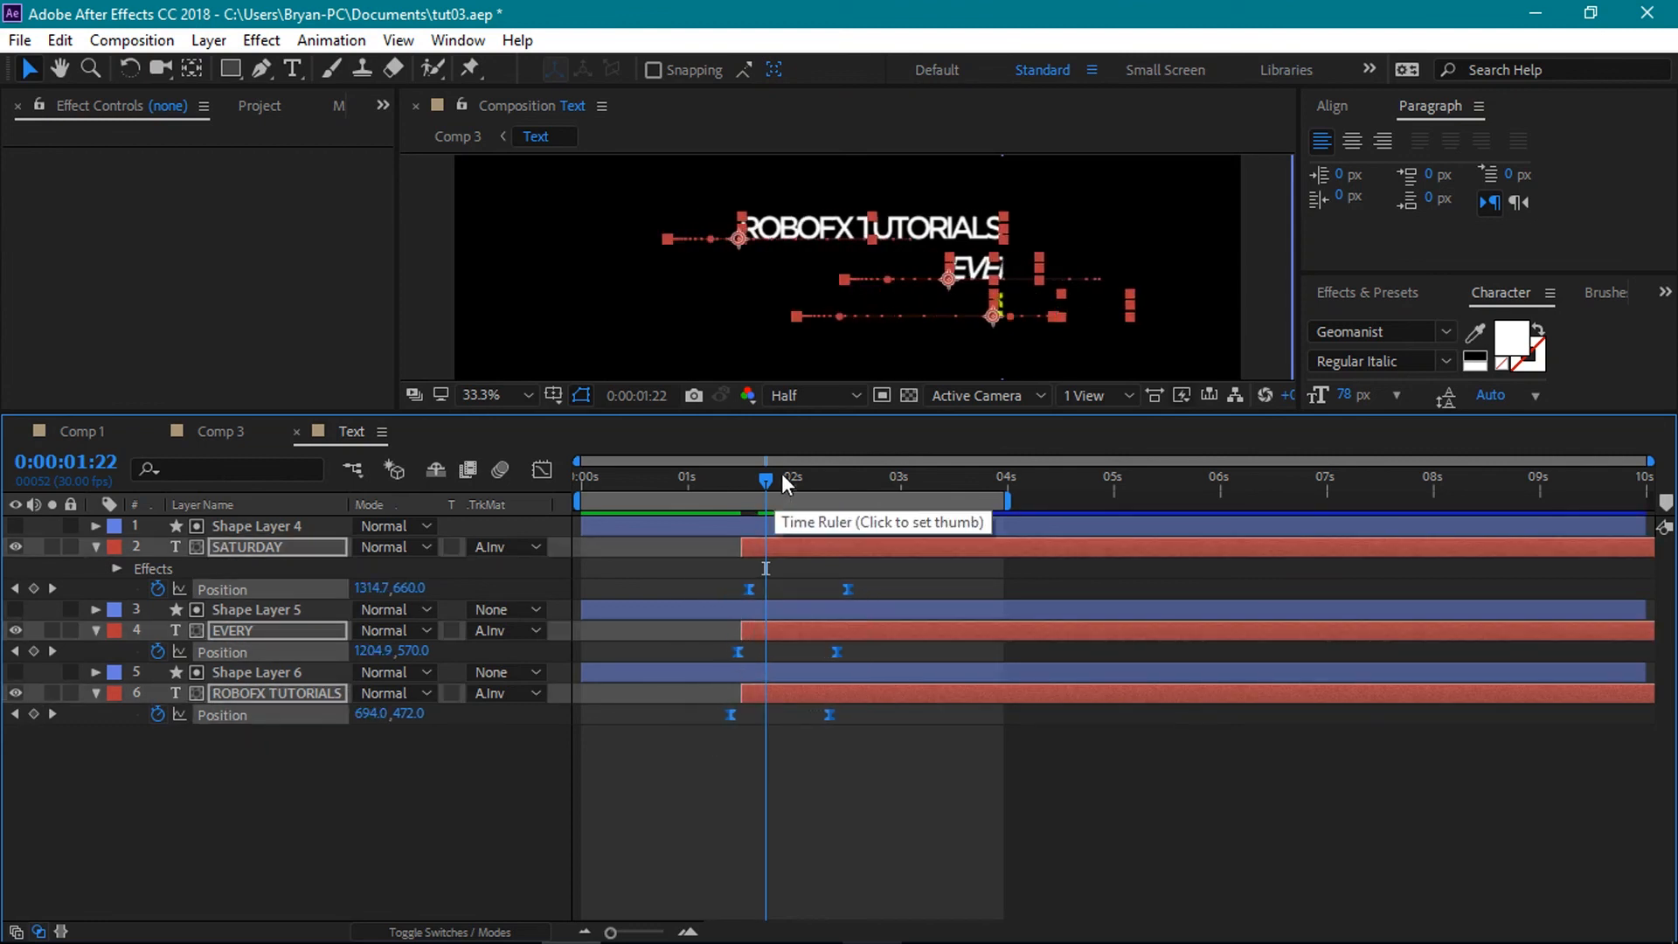
click(213, 434)
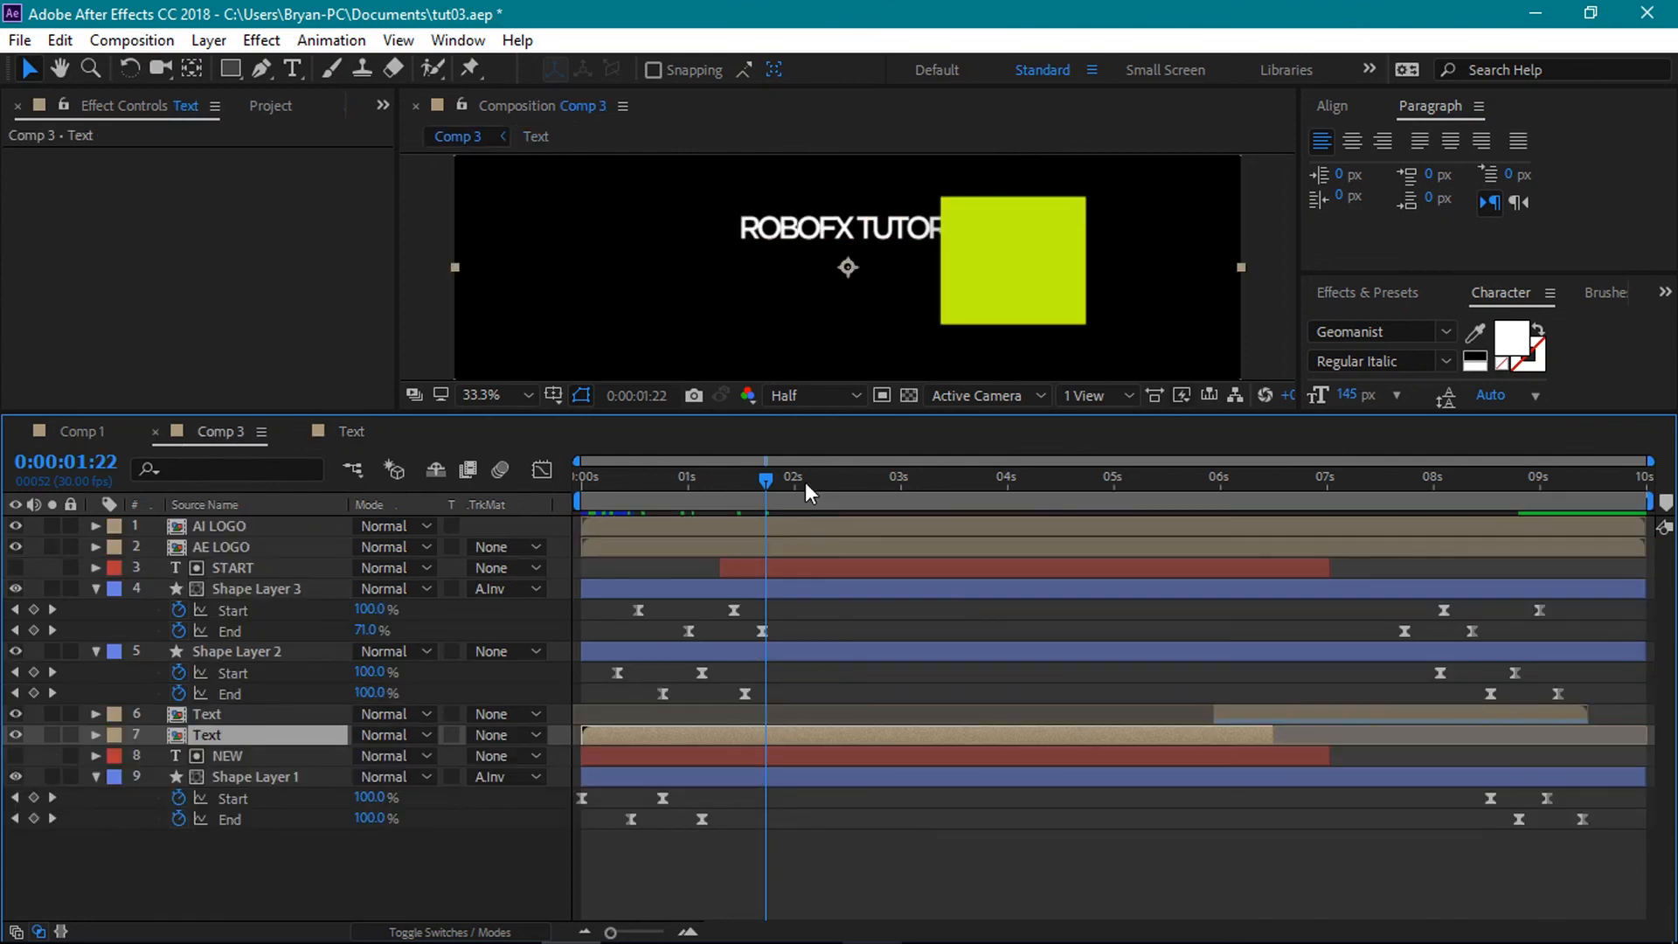
drag(761, 476, 873, 527)
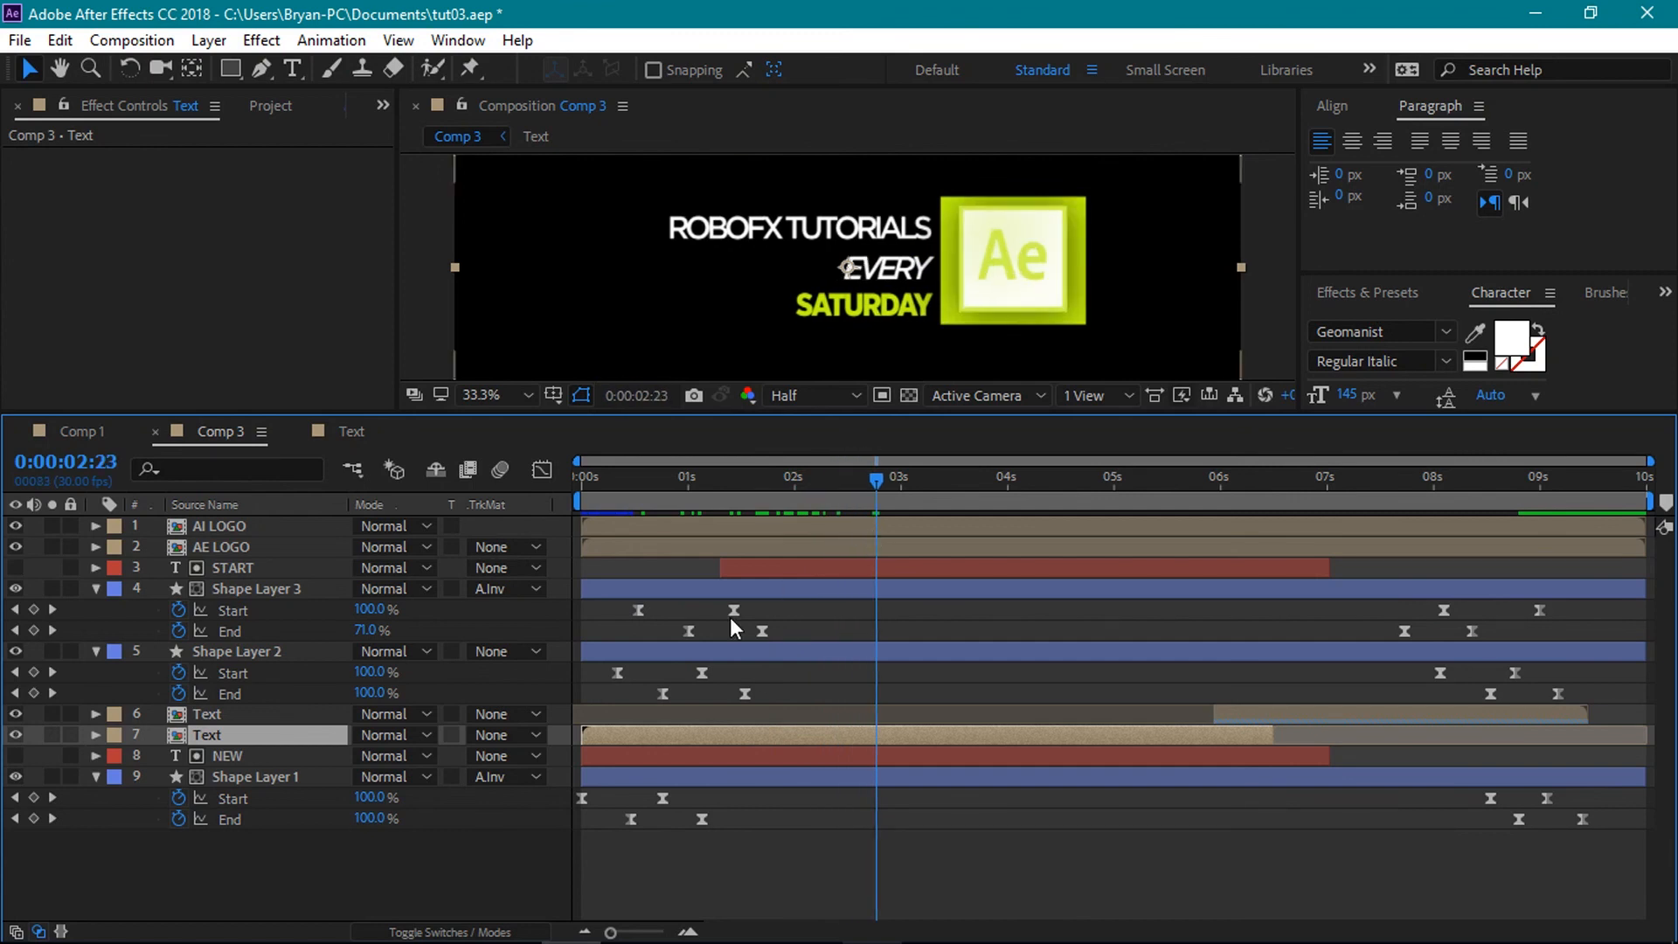
- Move Shape Layer 3's first End keyframe earlier to about 0:00:00:28 and return to the beginning of the timeline
click(677, 630)
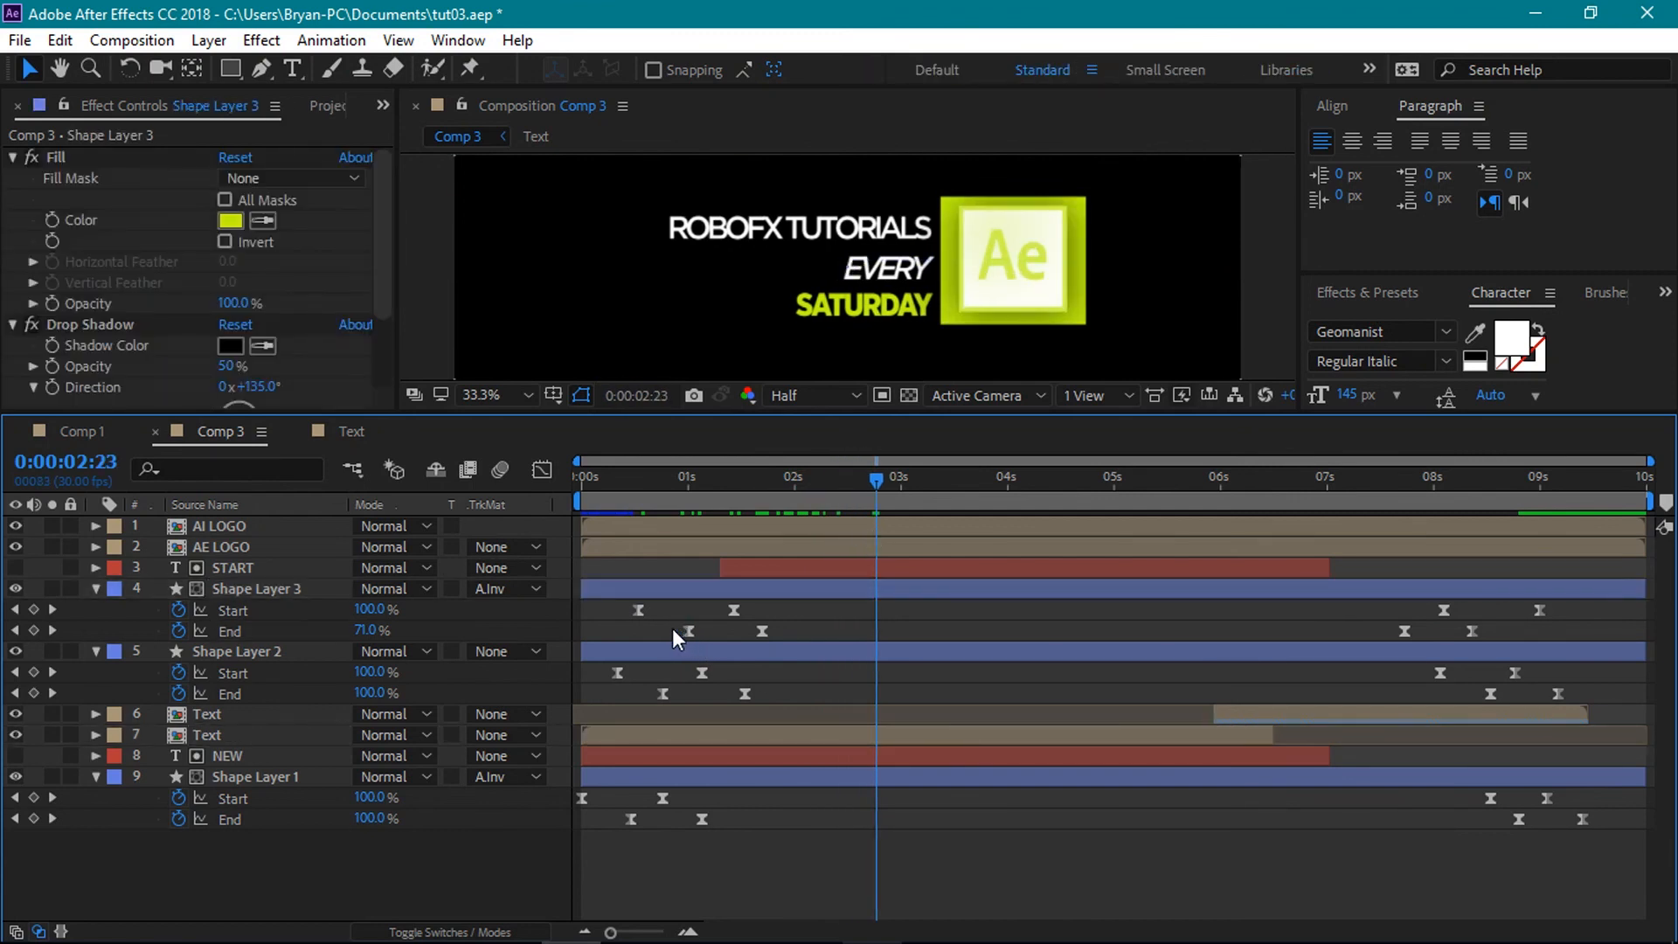
drag(684, 631, 681, 637)
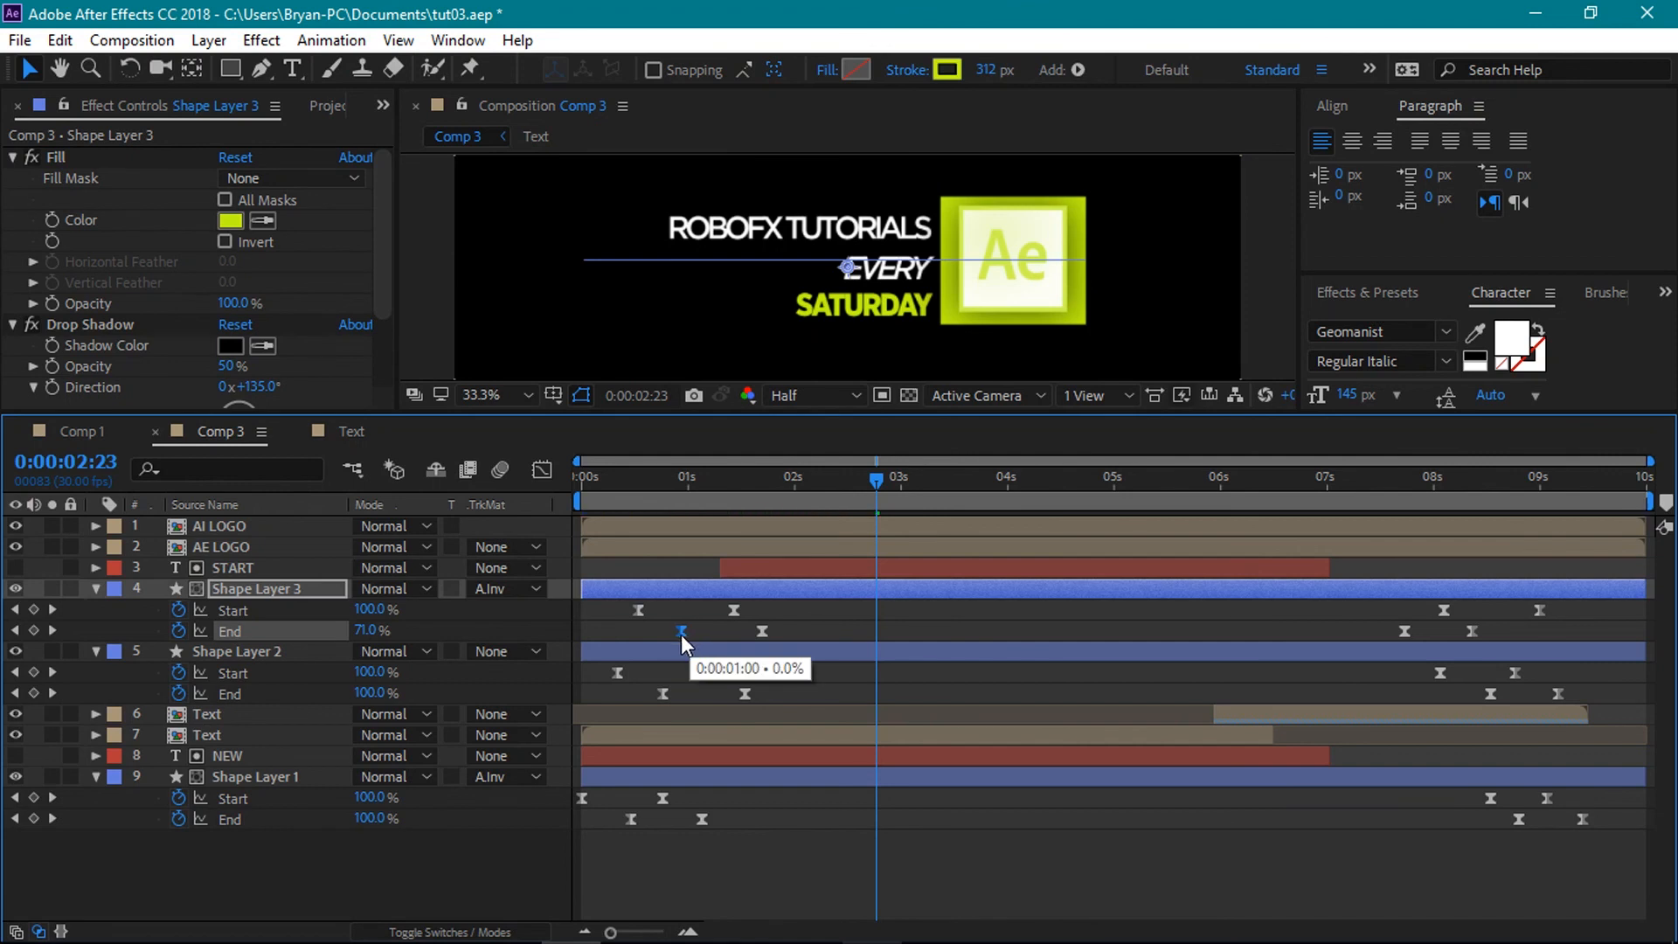
drag(801, 492, 575, 510)
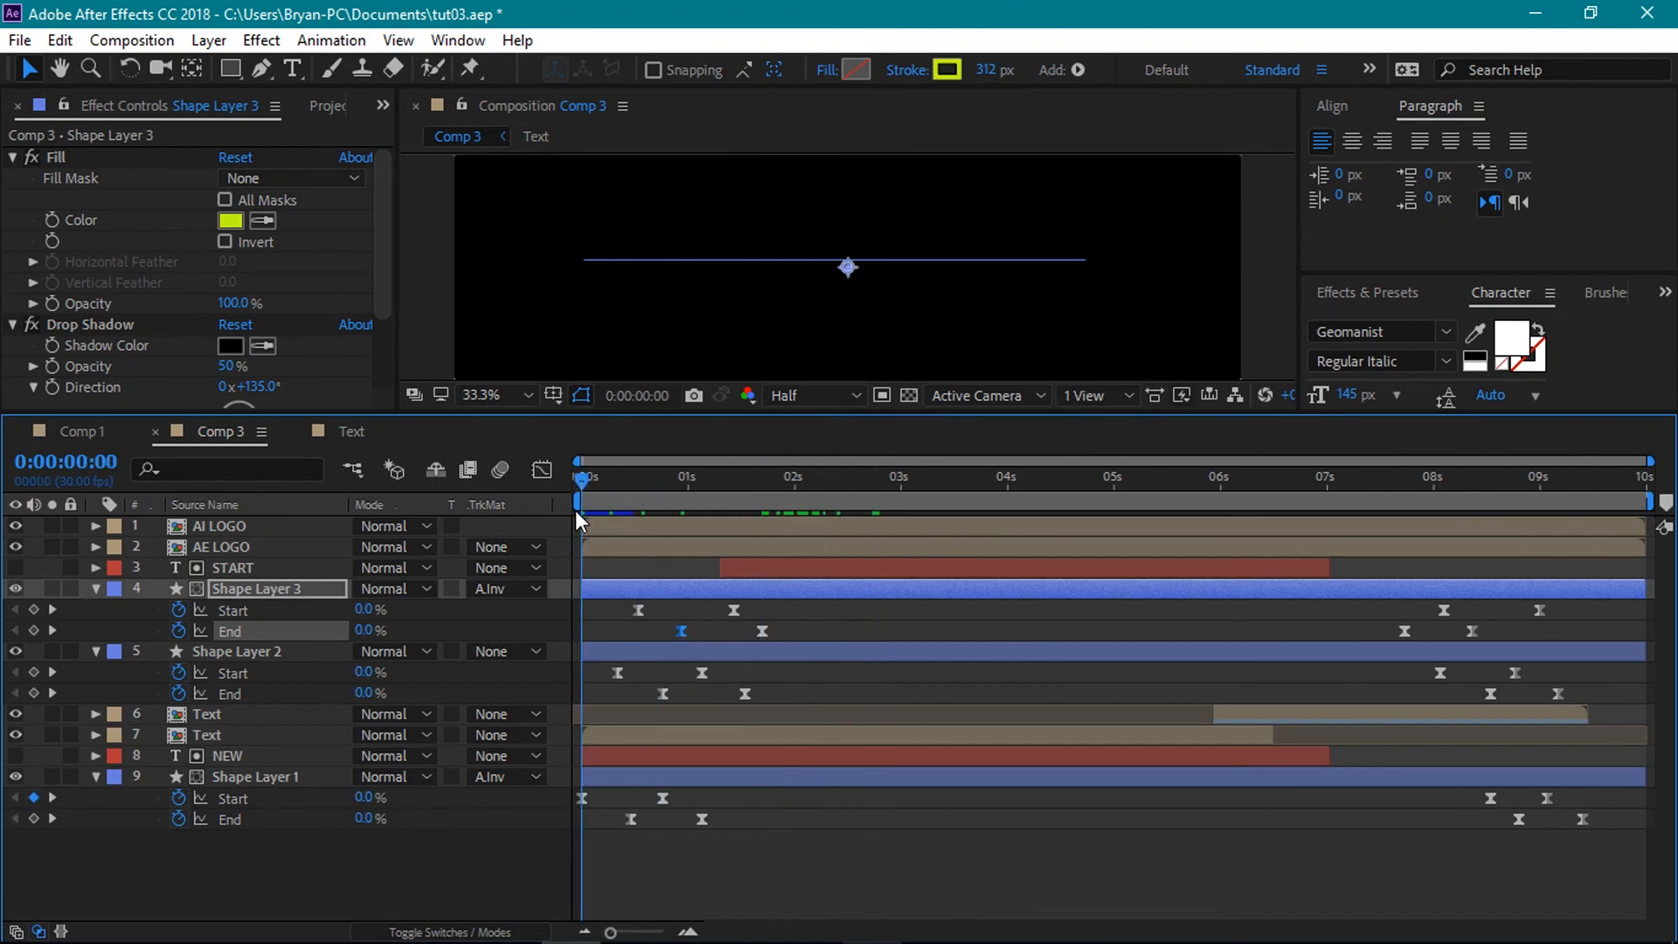
- Collapse the three shape layers' properties and enlarge the composition viewer above the timeline
click(96, 589)
click(96, 610)
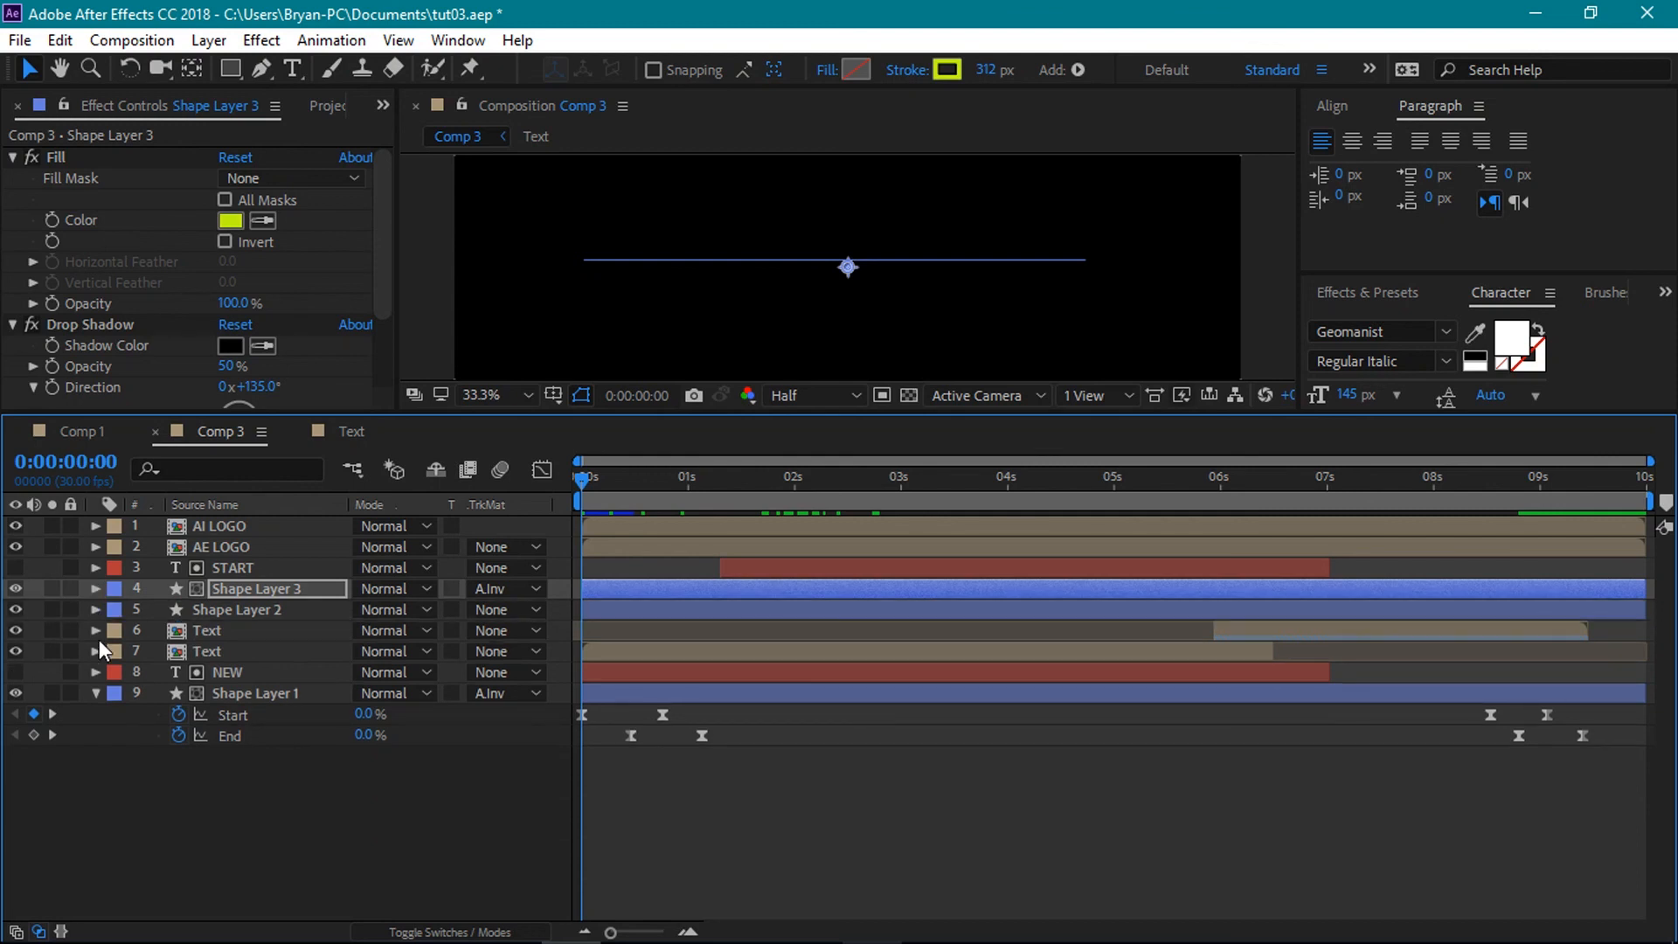
click(97, 697)
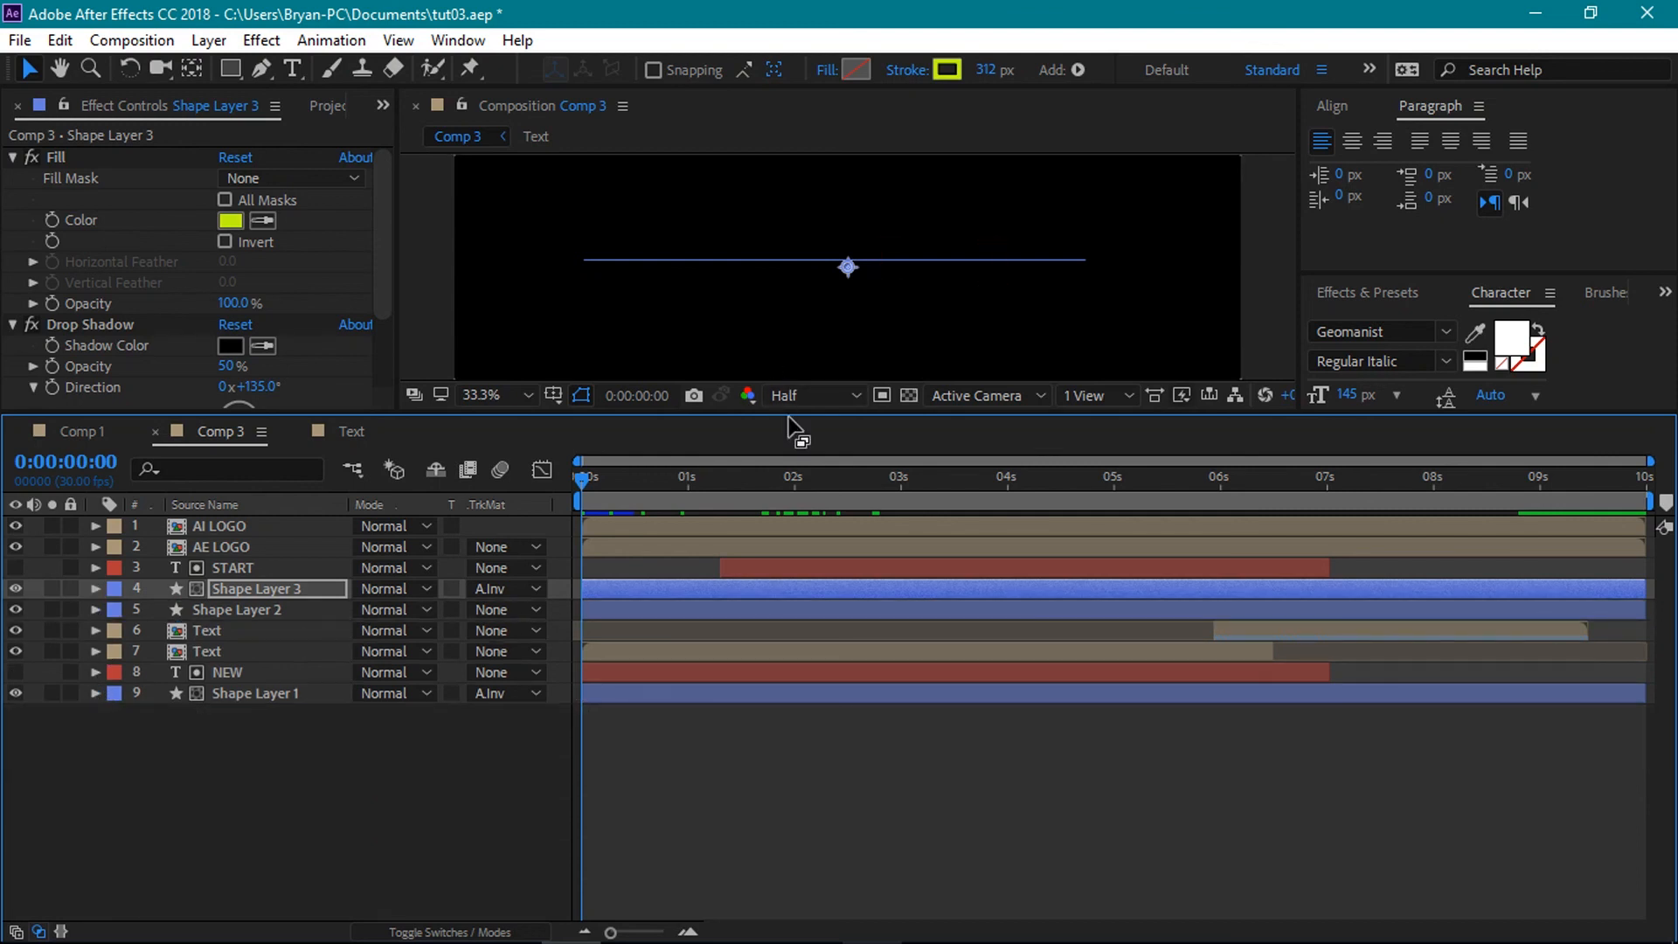
drag(790, 418, 811, 542)
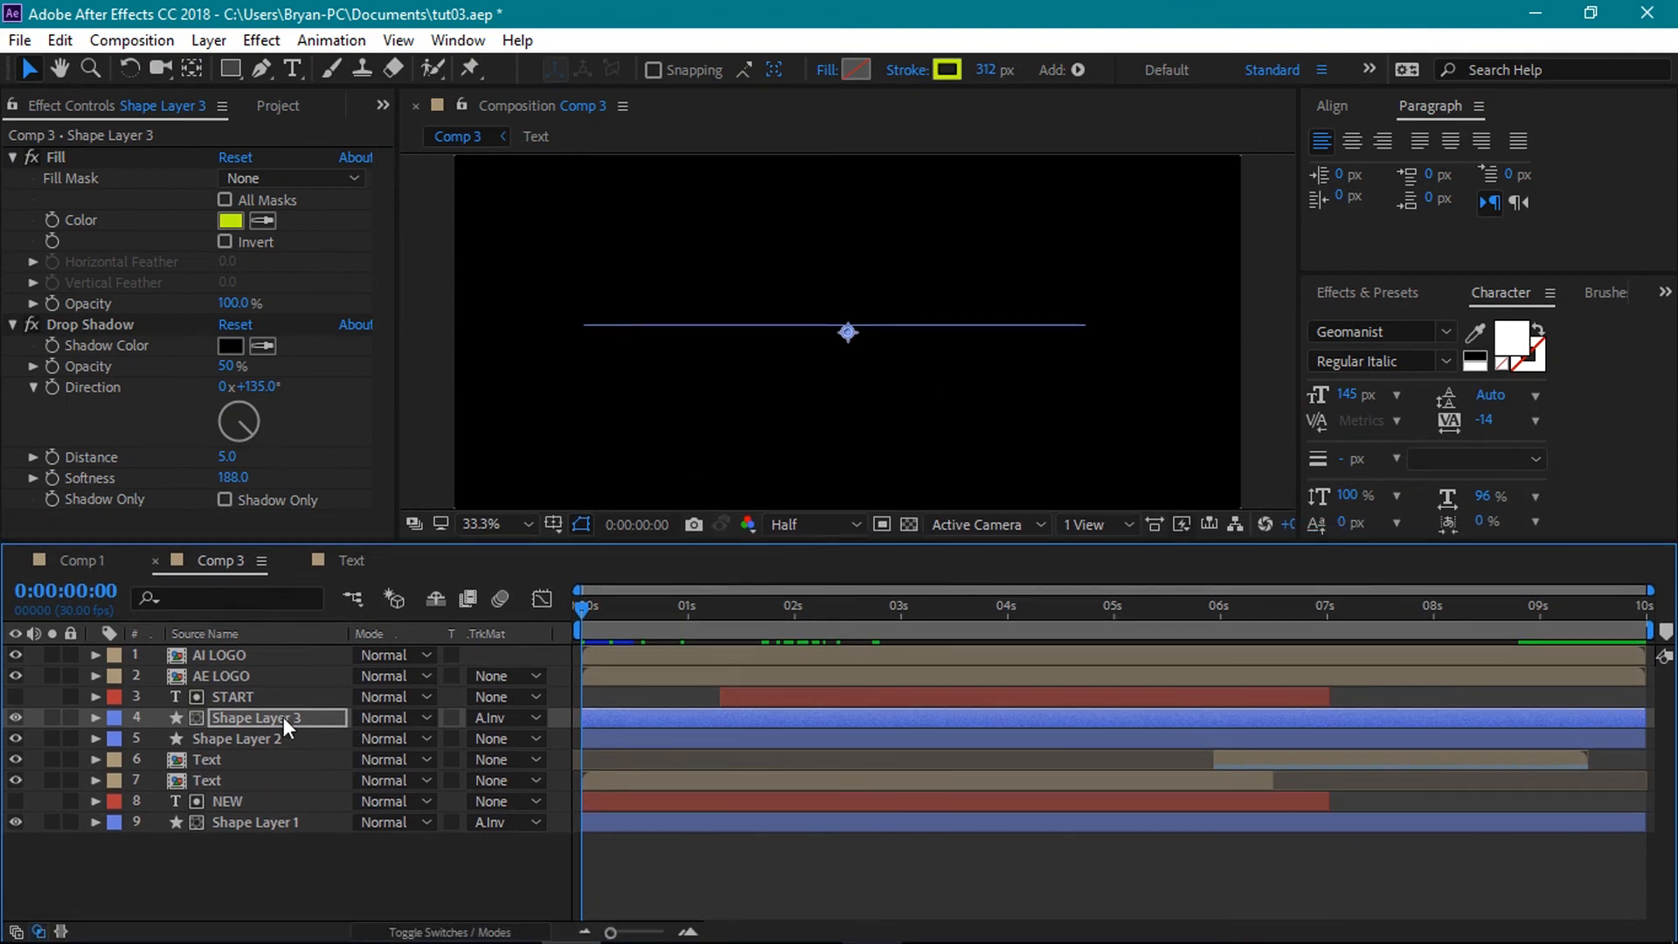
- Enable motion blur on the SATURDAY, EVERY and ROBOFX TUTORIALS layers in the Text precomposition on layer 7
double_click(240, 779)
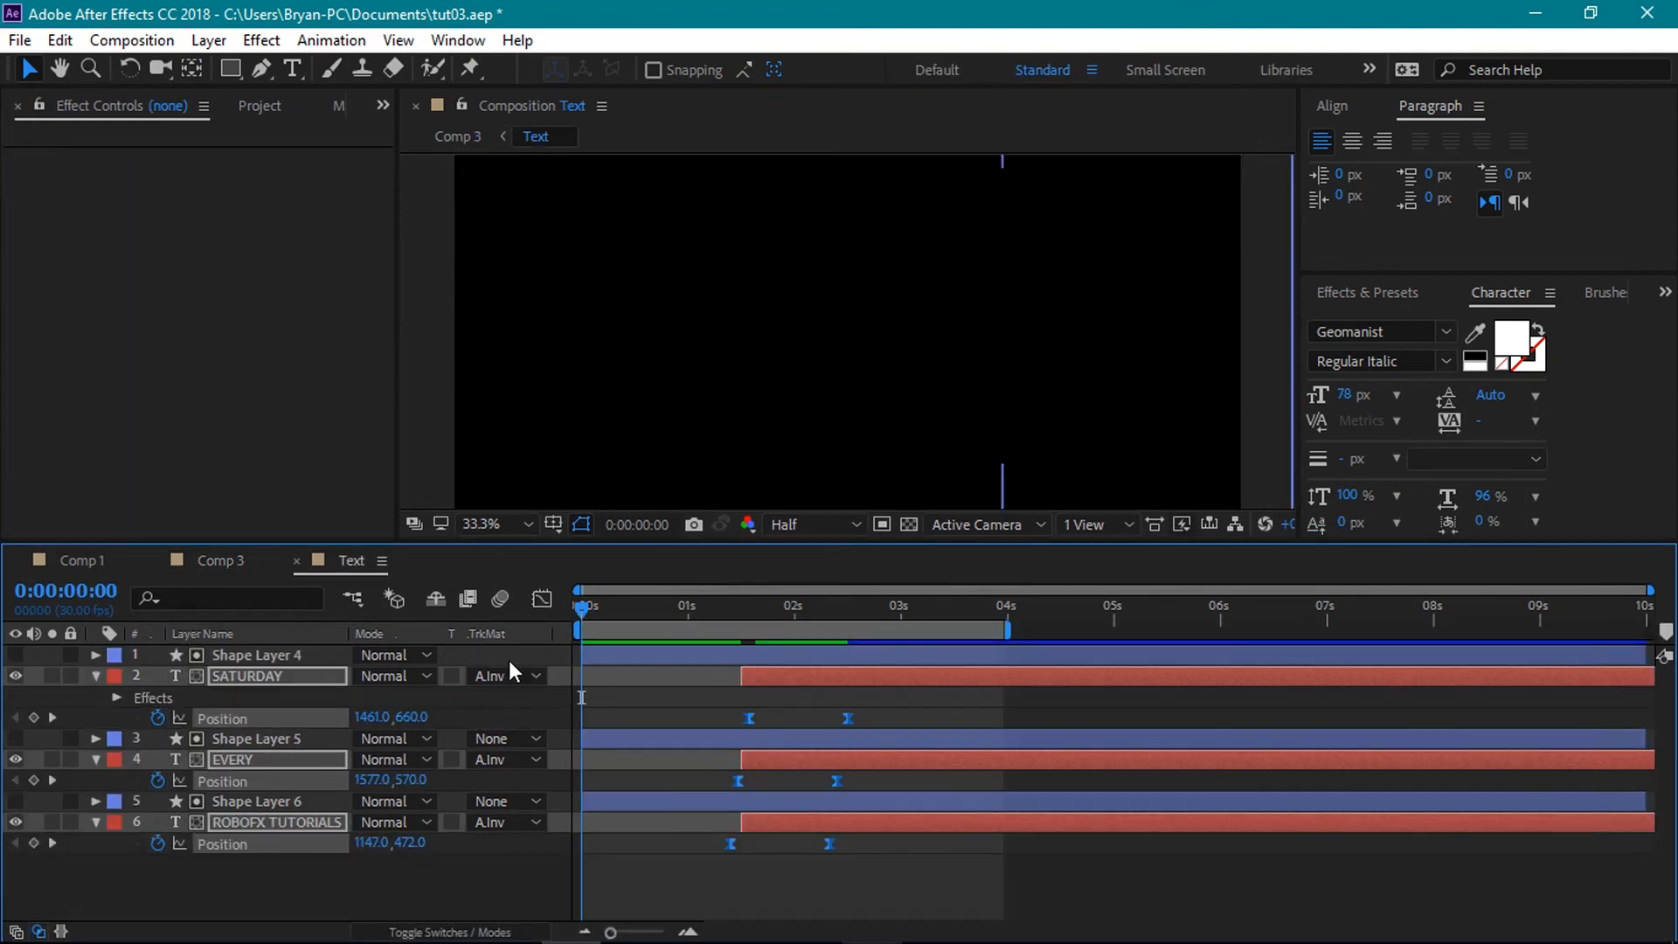
click(450, 932)
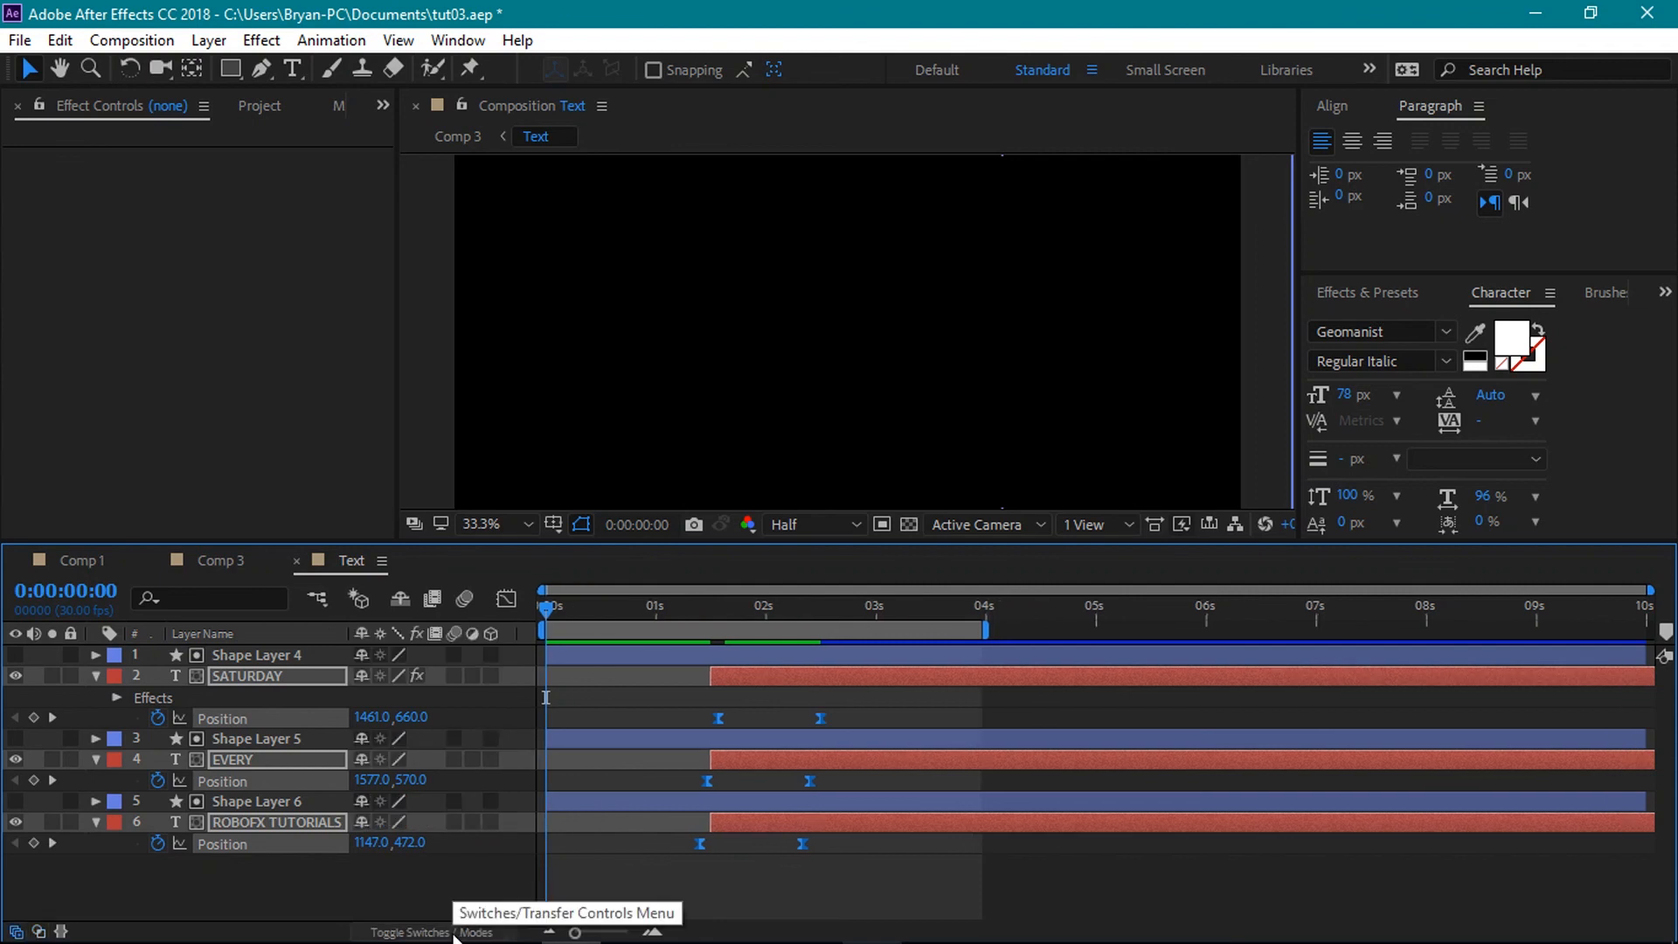
click(451, 676)
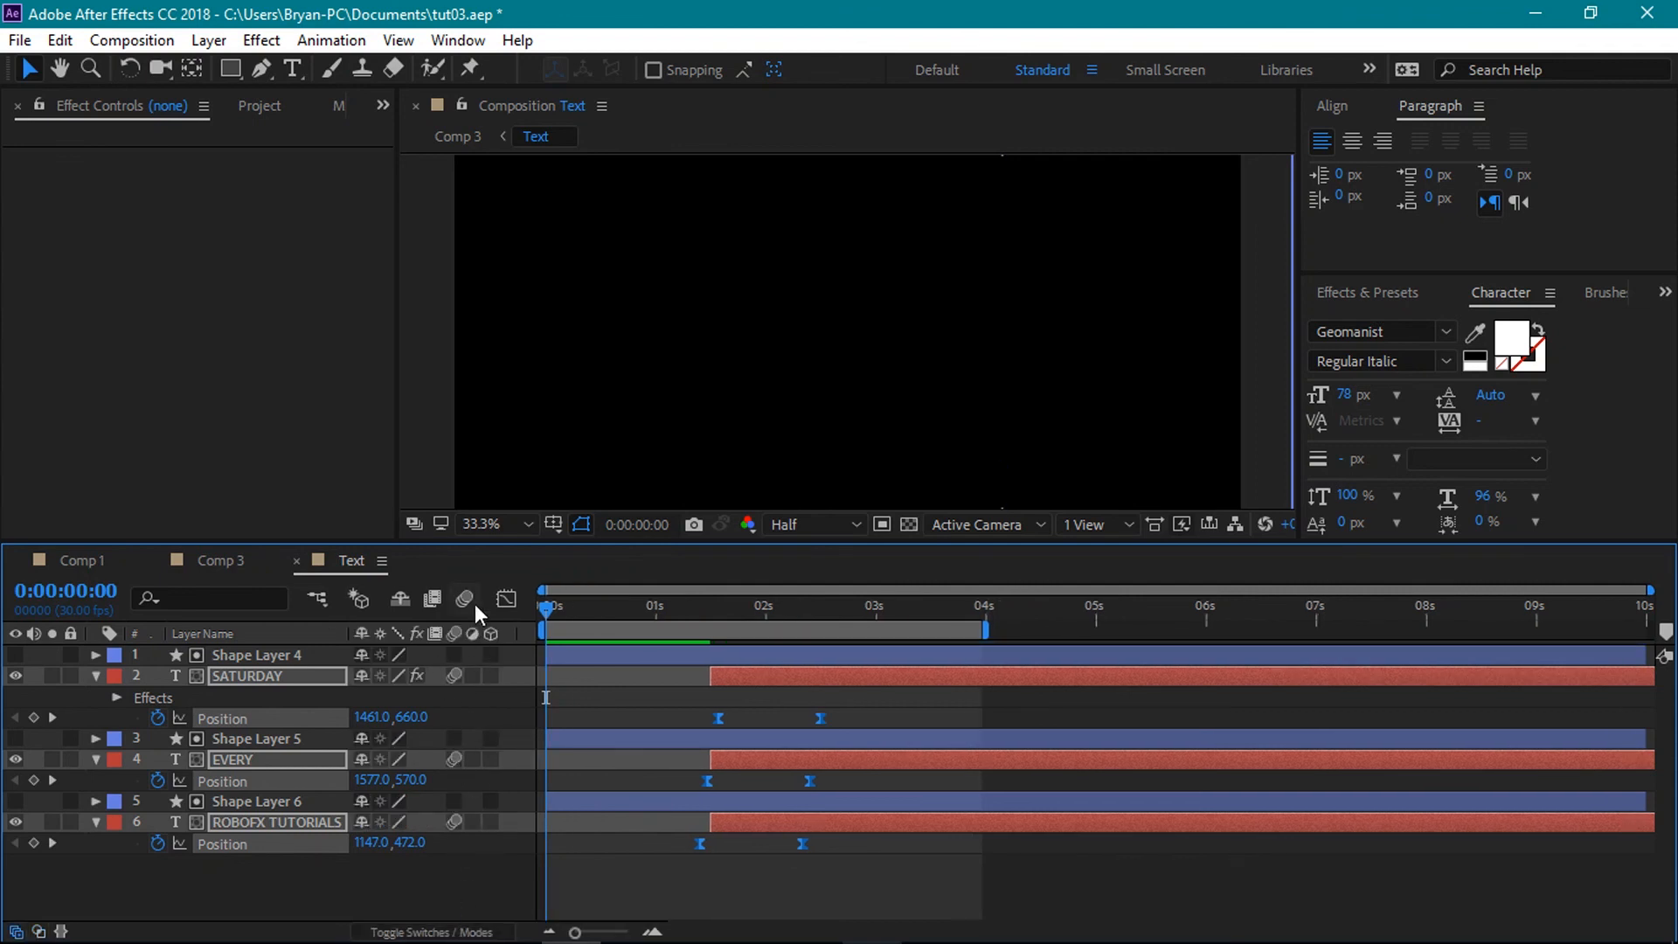
- Enable motion blur for Comp 3 and both of its Text layers, and preview the animation from the beginning
click(204, 563)
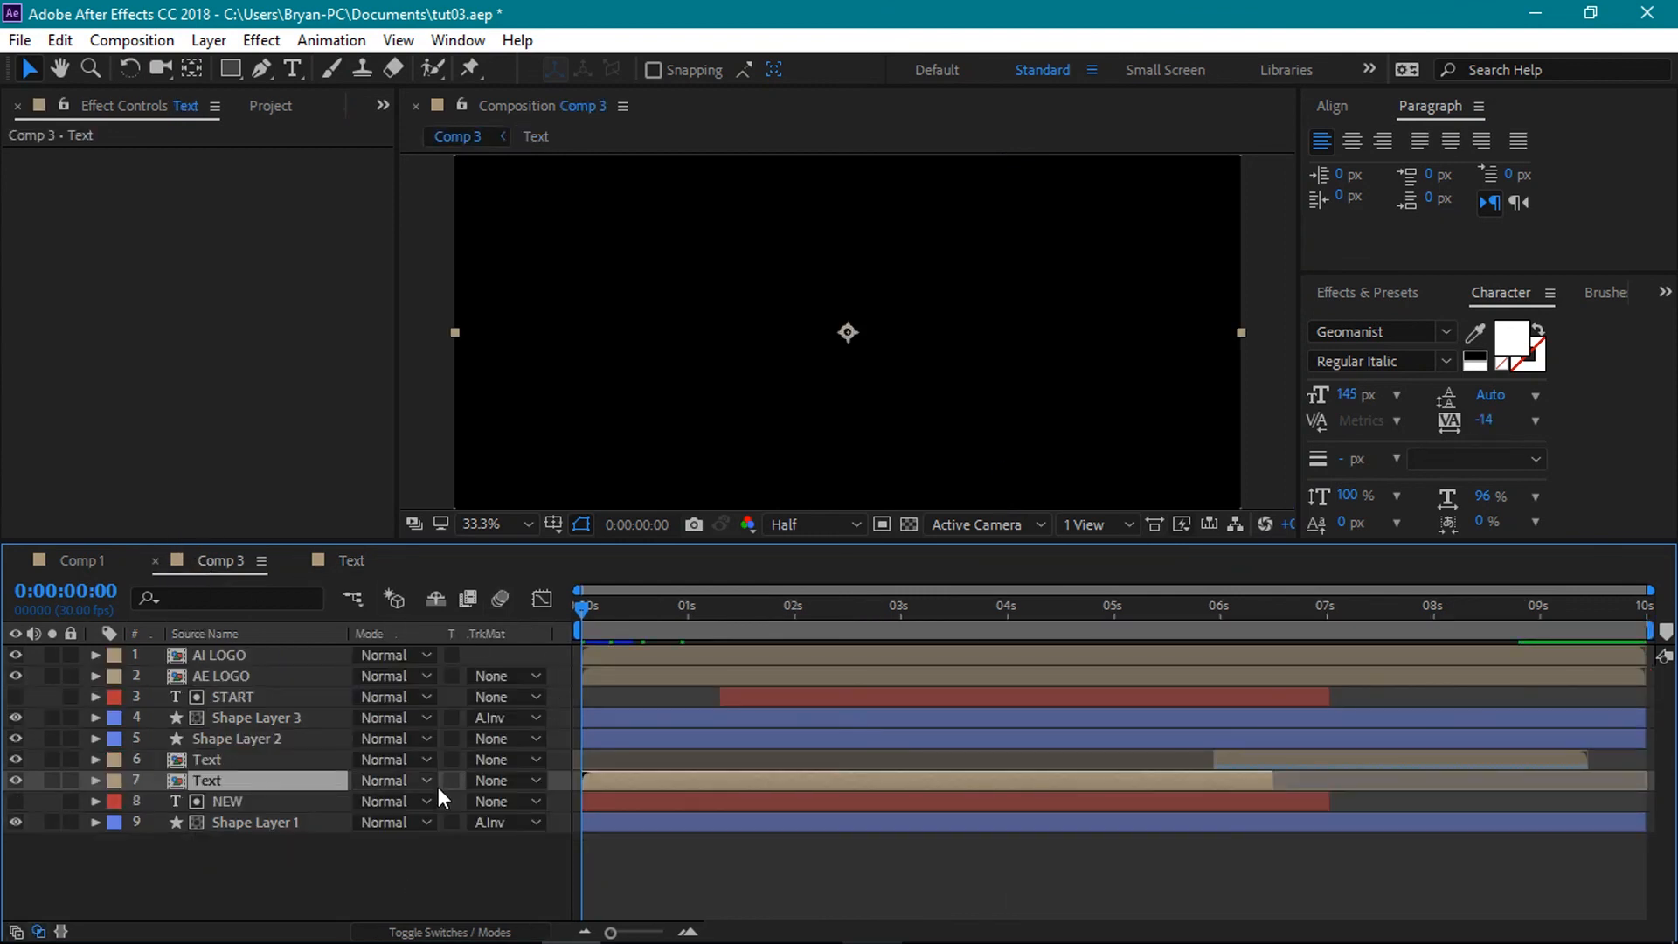
click(449, 932)
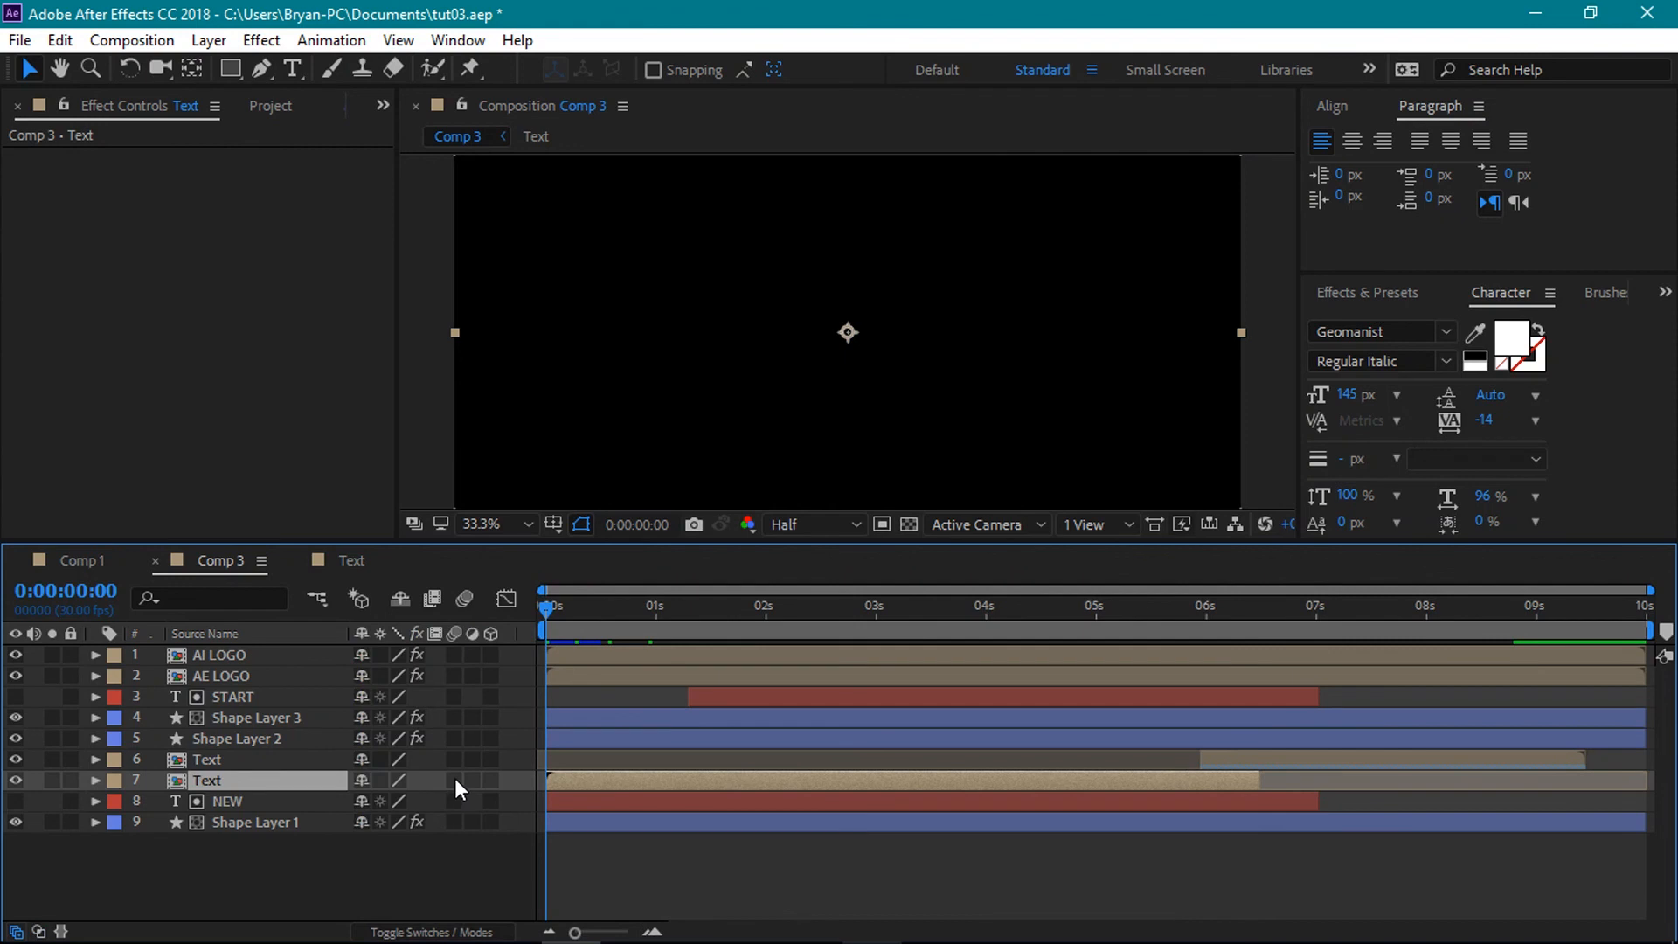
drag(454, 775, 453, 761)
mouse_move(550, 610)
mouse_down()
mouse_move(810, 640)
mouse_move(545, 642)
mouse_up()
key(space)
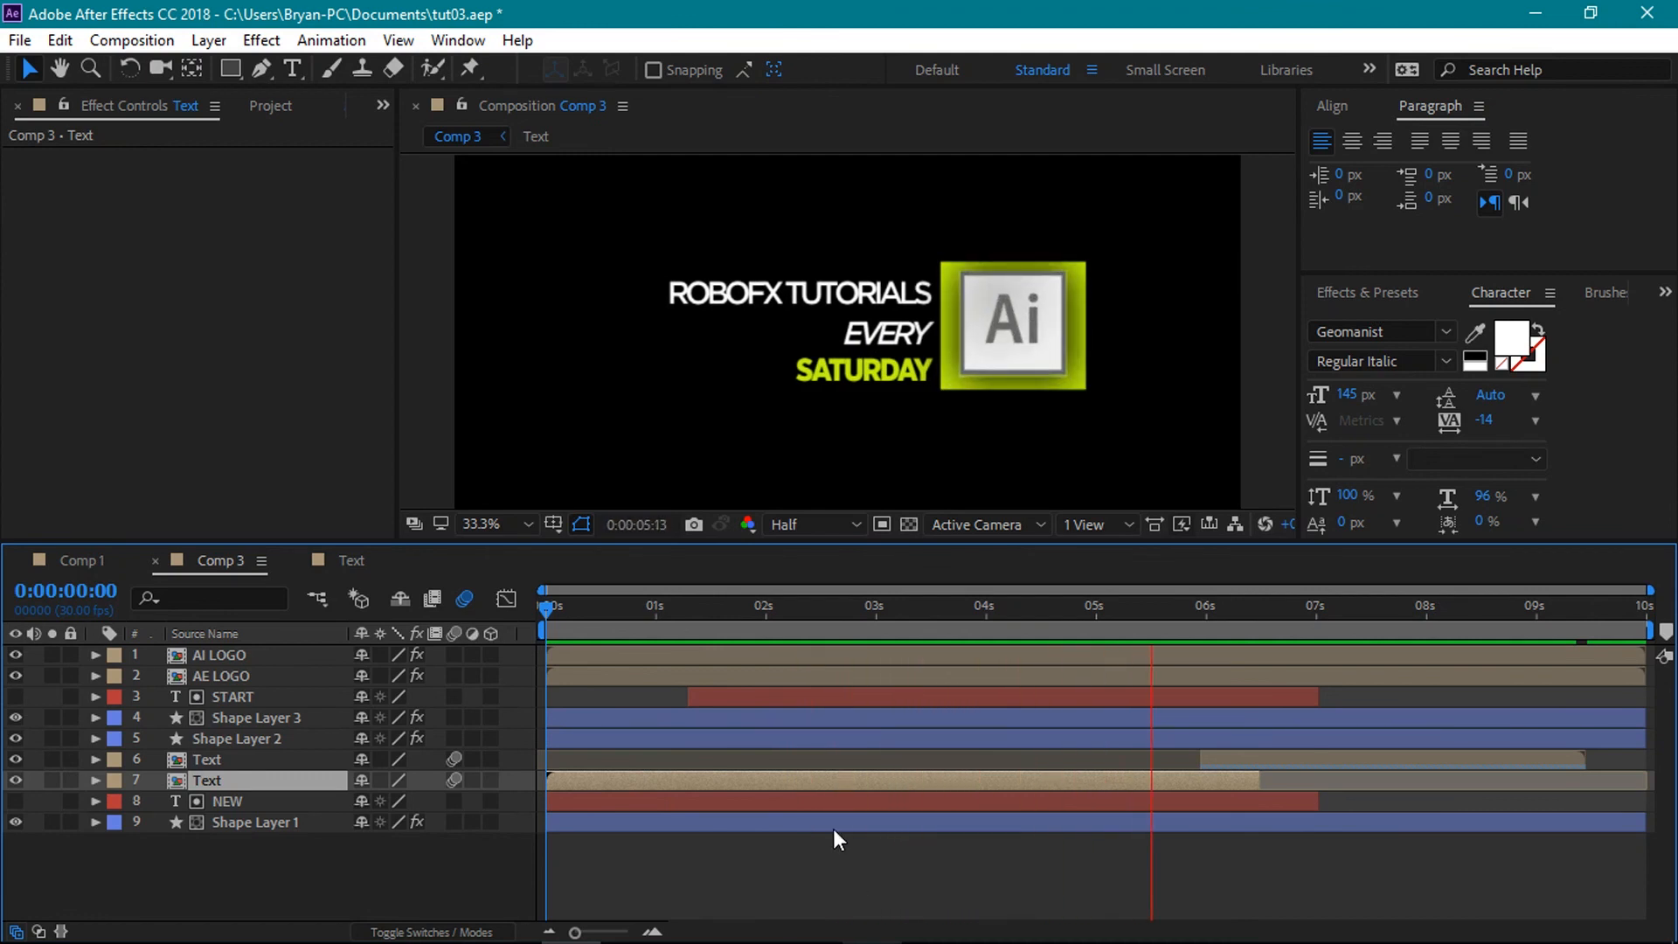
- Shift Shape Layer 3's second Start and End keyframes slightly later, to about 0:00:01:15 and 0:00:01:23
drag(548, 603, 720, 616)
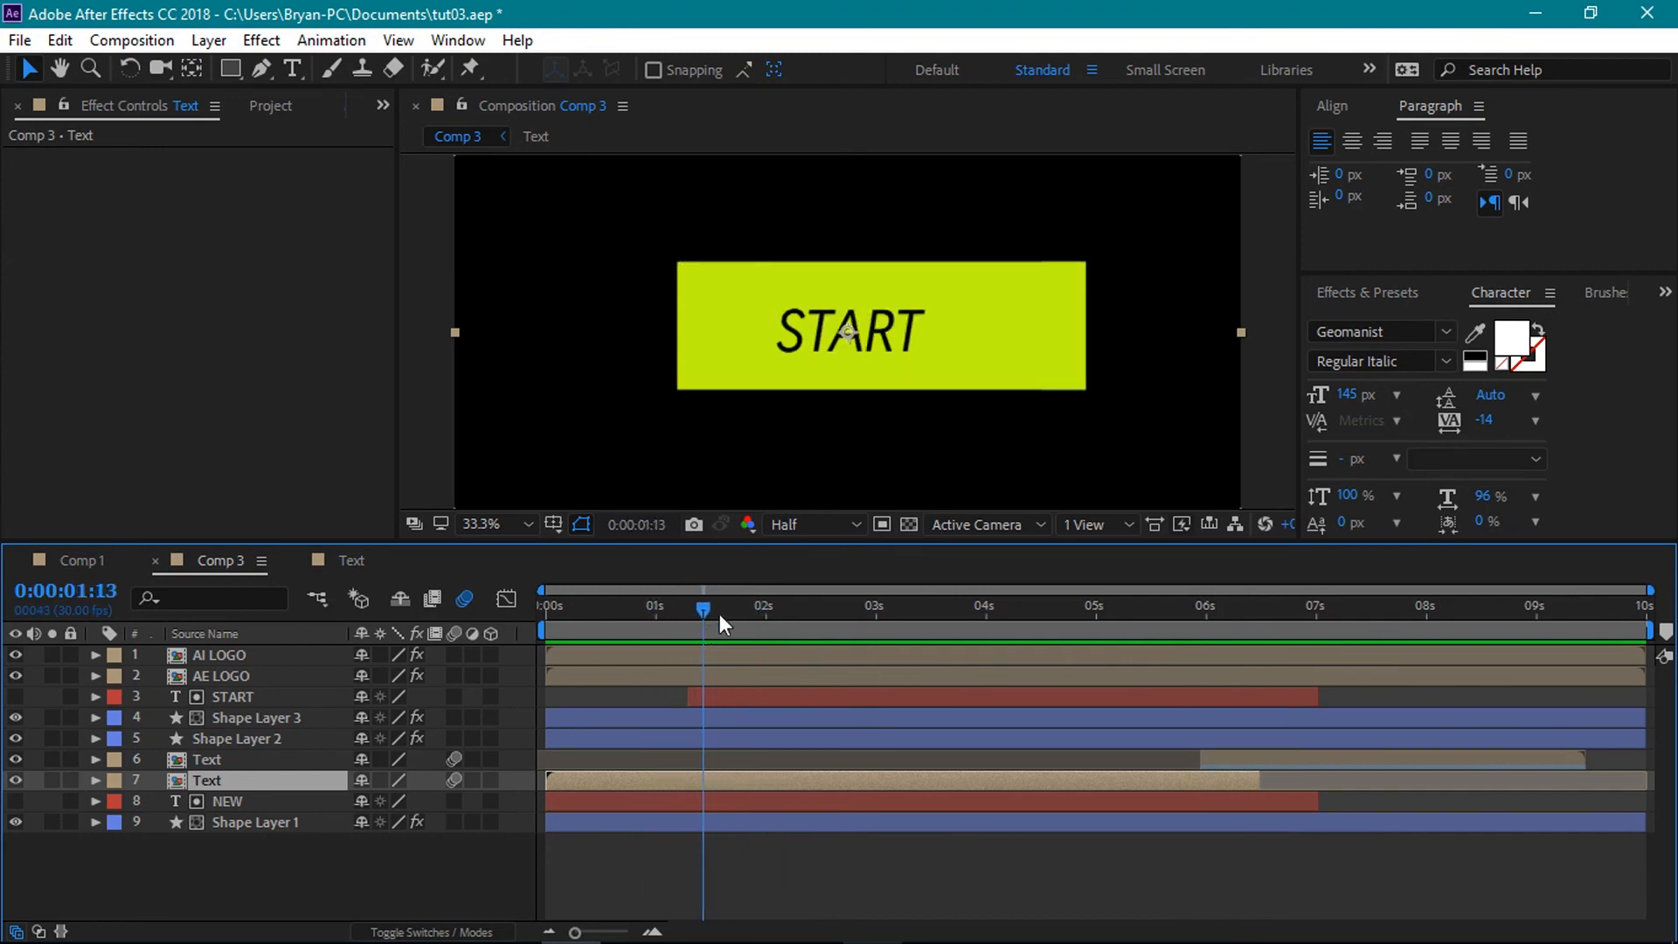
click(257, 718)
key(u)
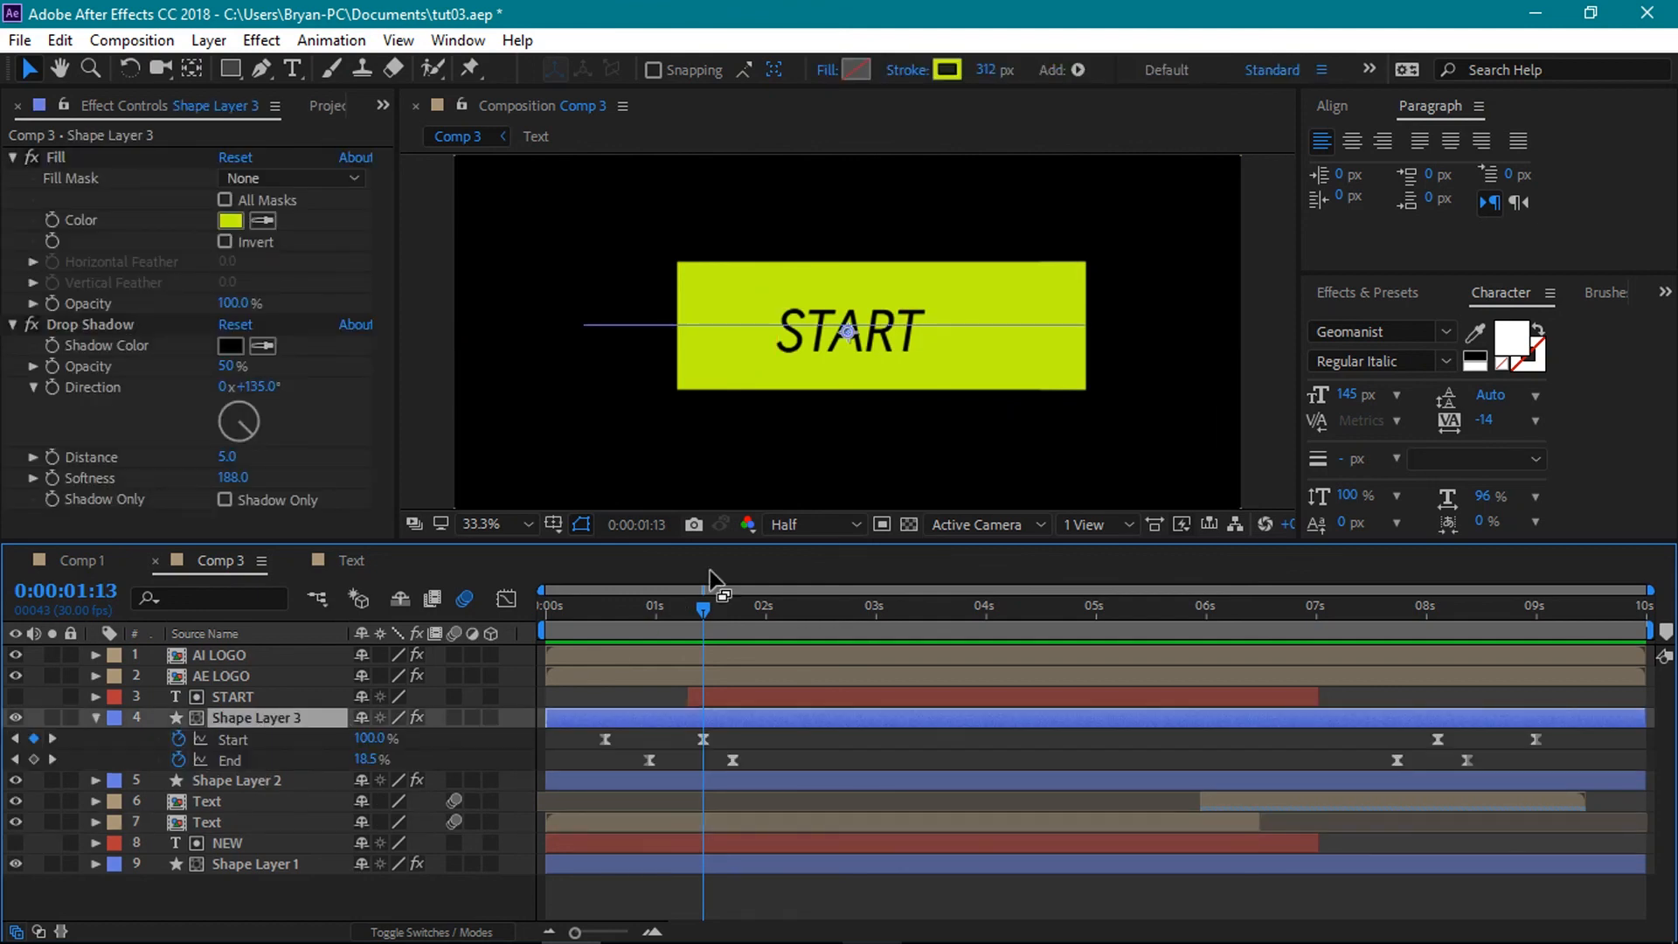
drag(699, 610, 650, 617)
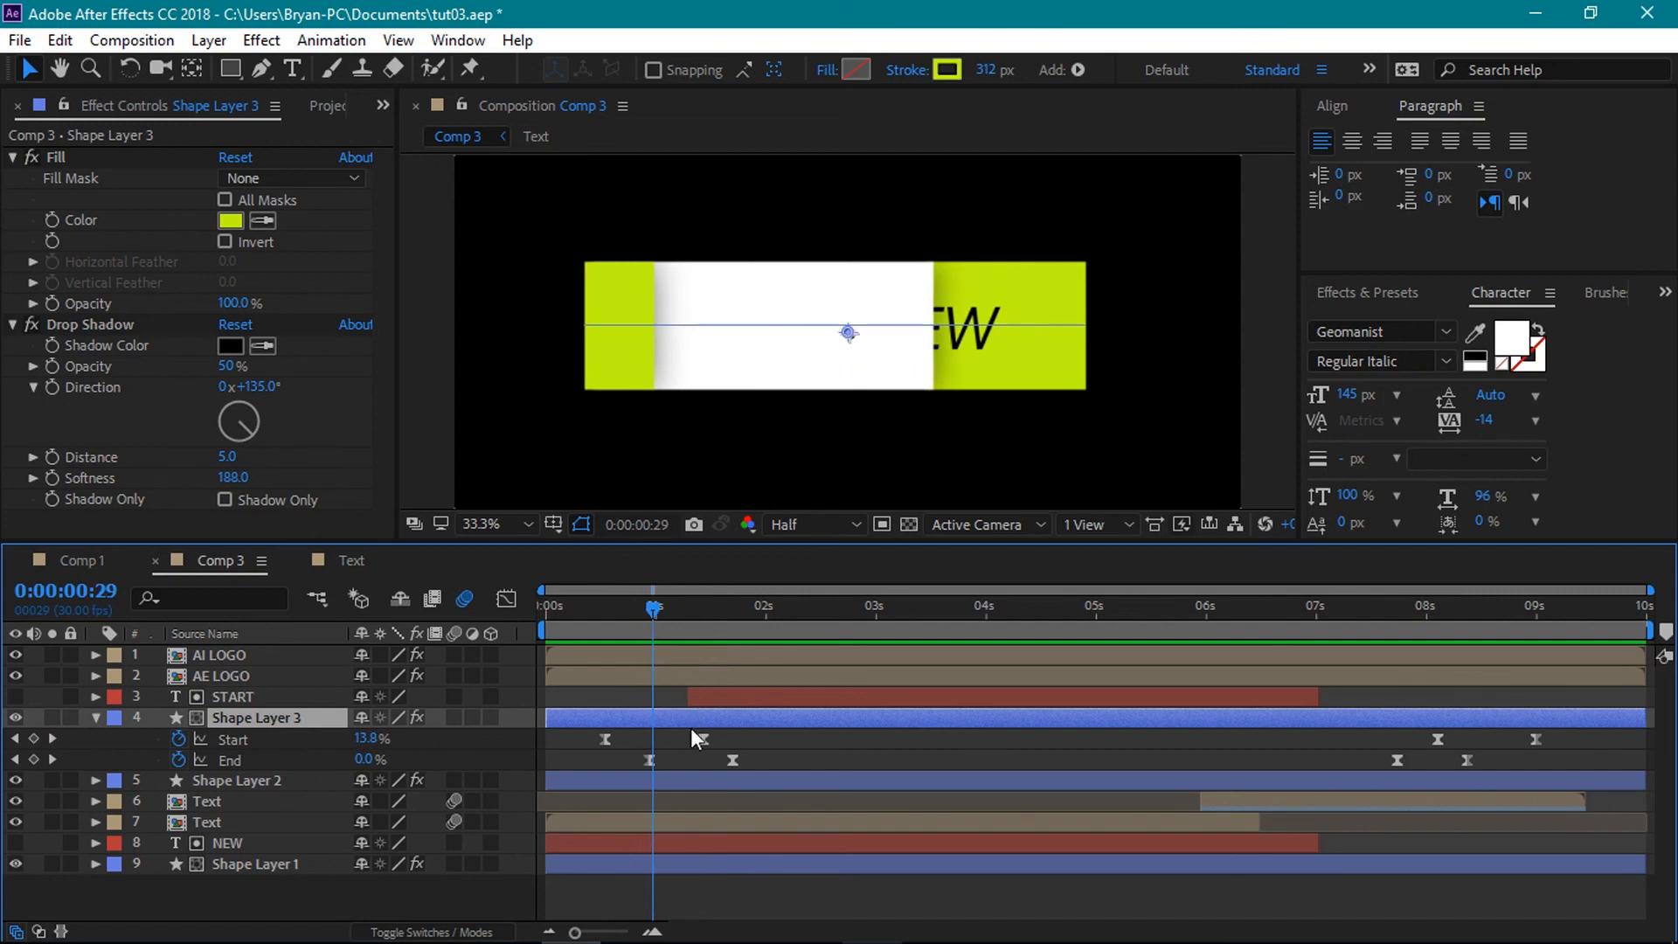
drag(678, 737, 746, 764)
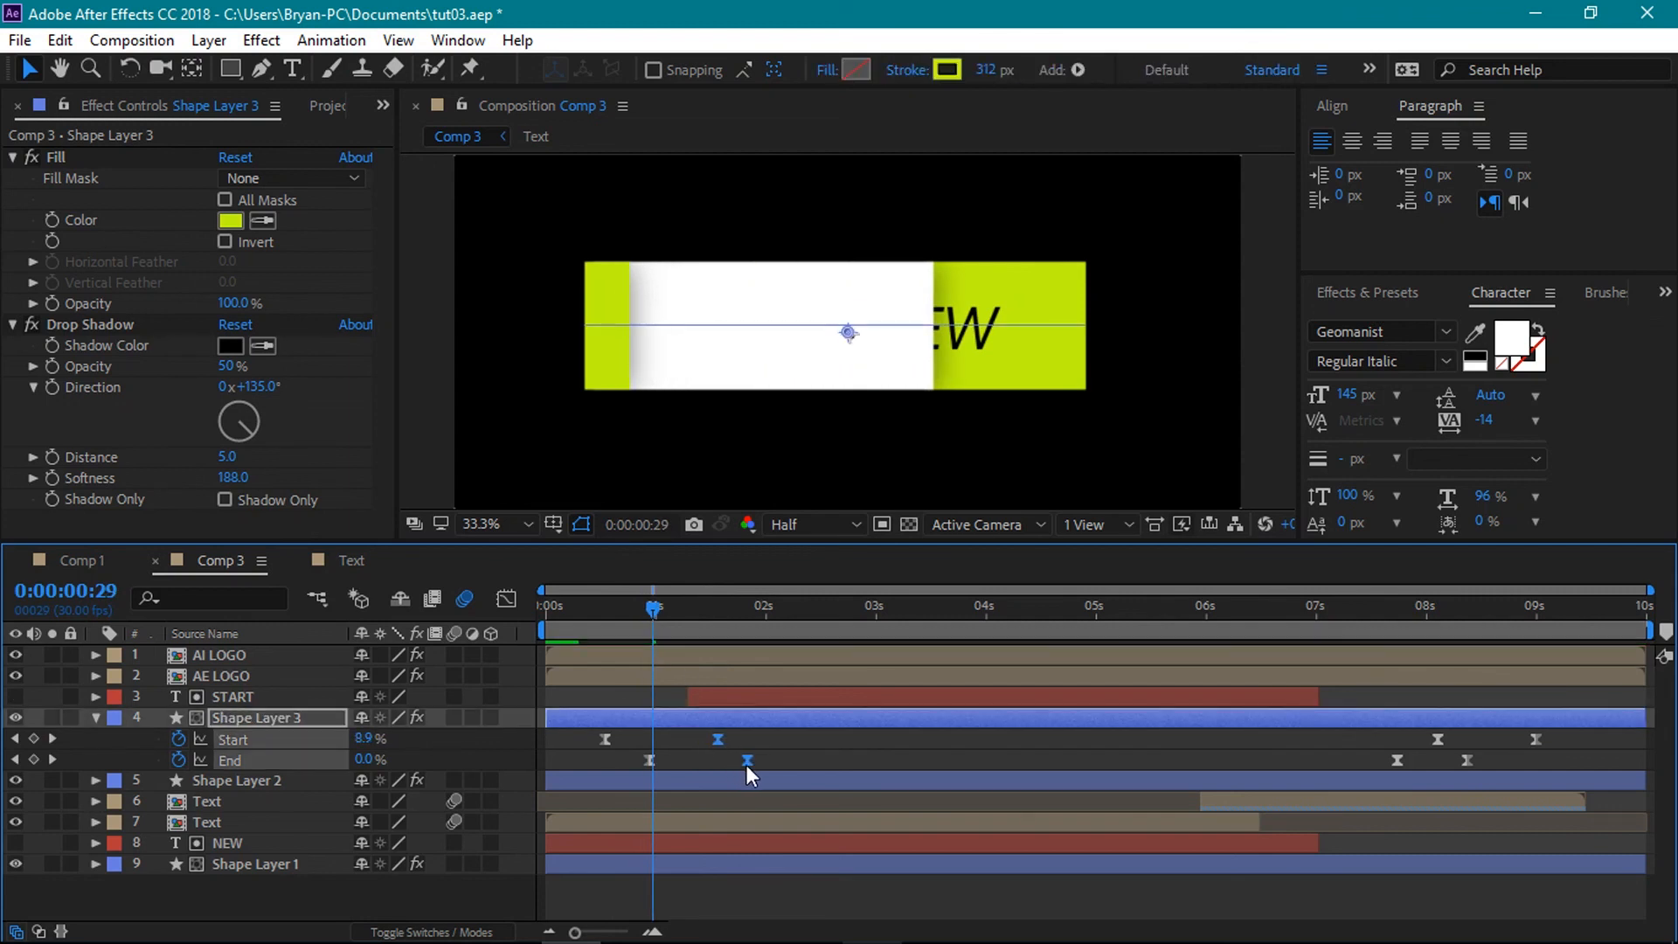
drag(653, 610, 723, 638)
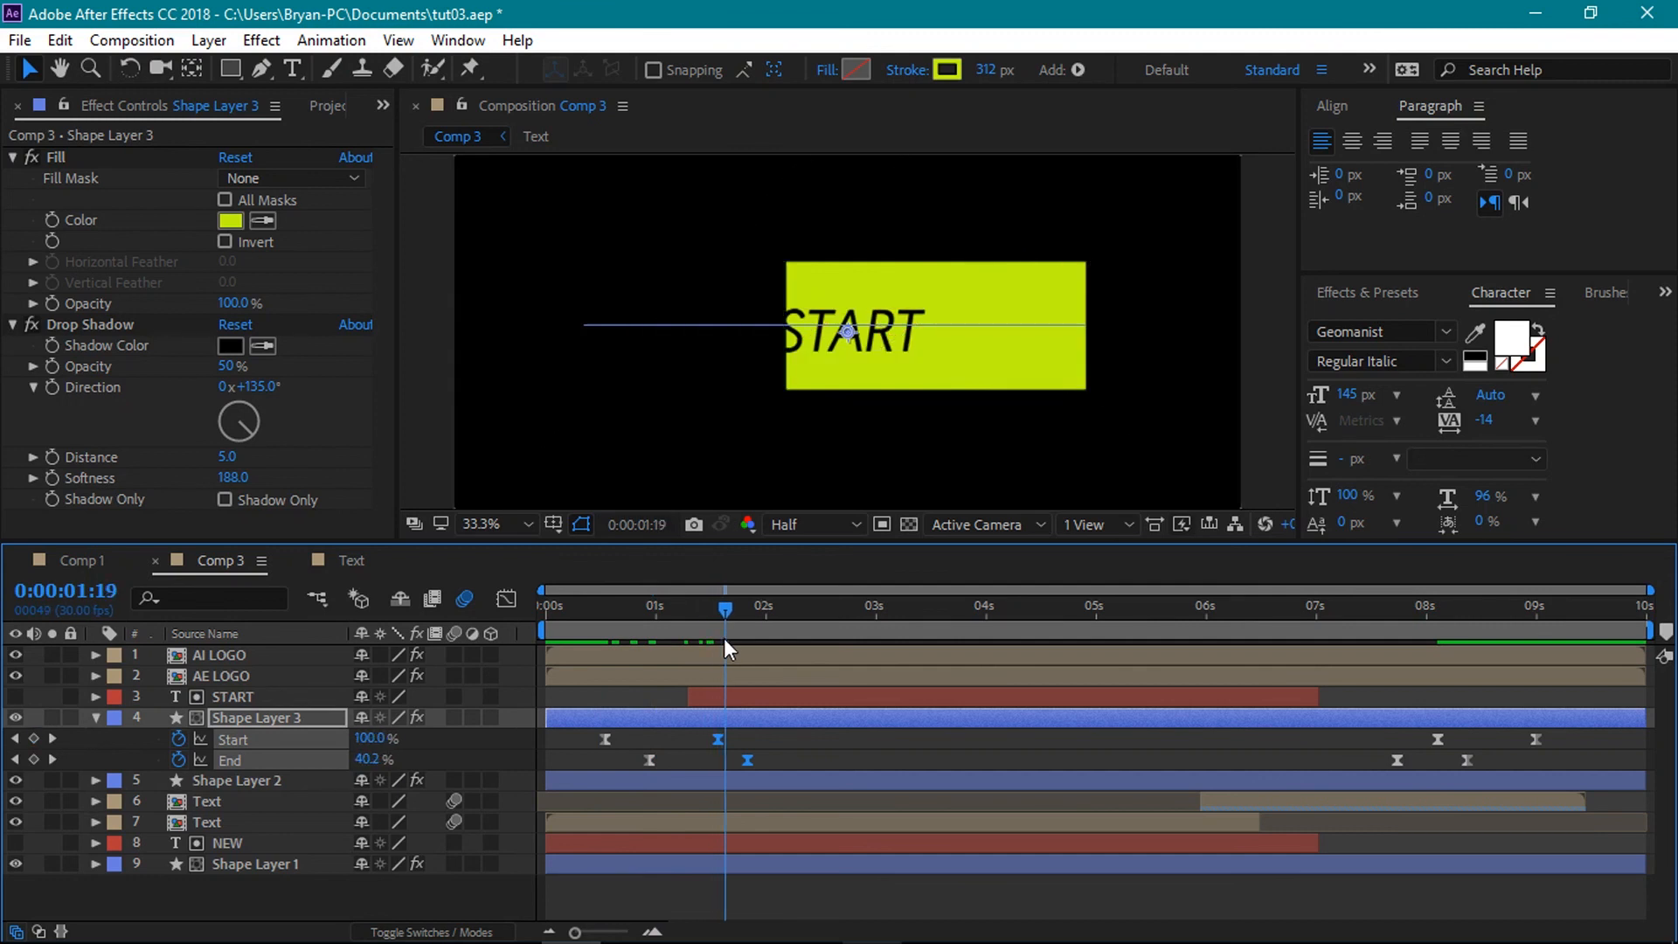
drag(713, 741, 710, 739)
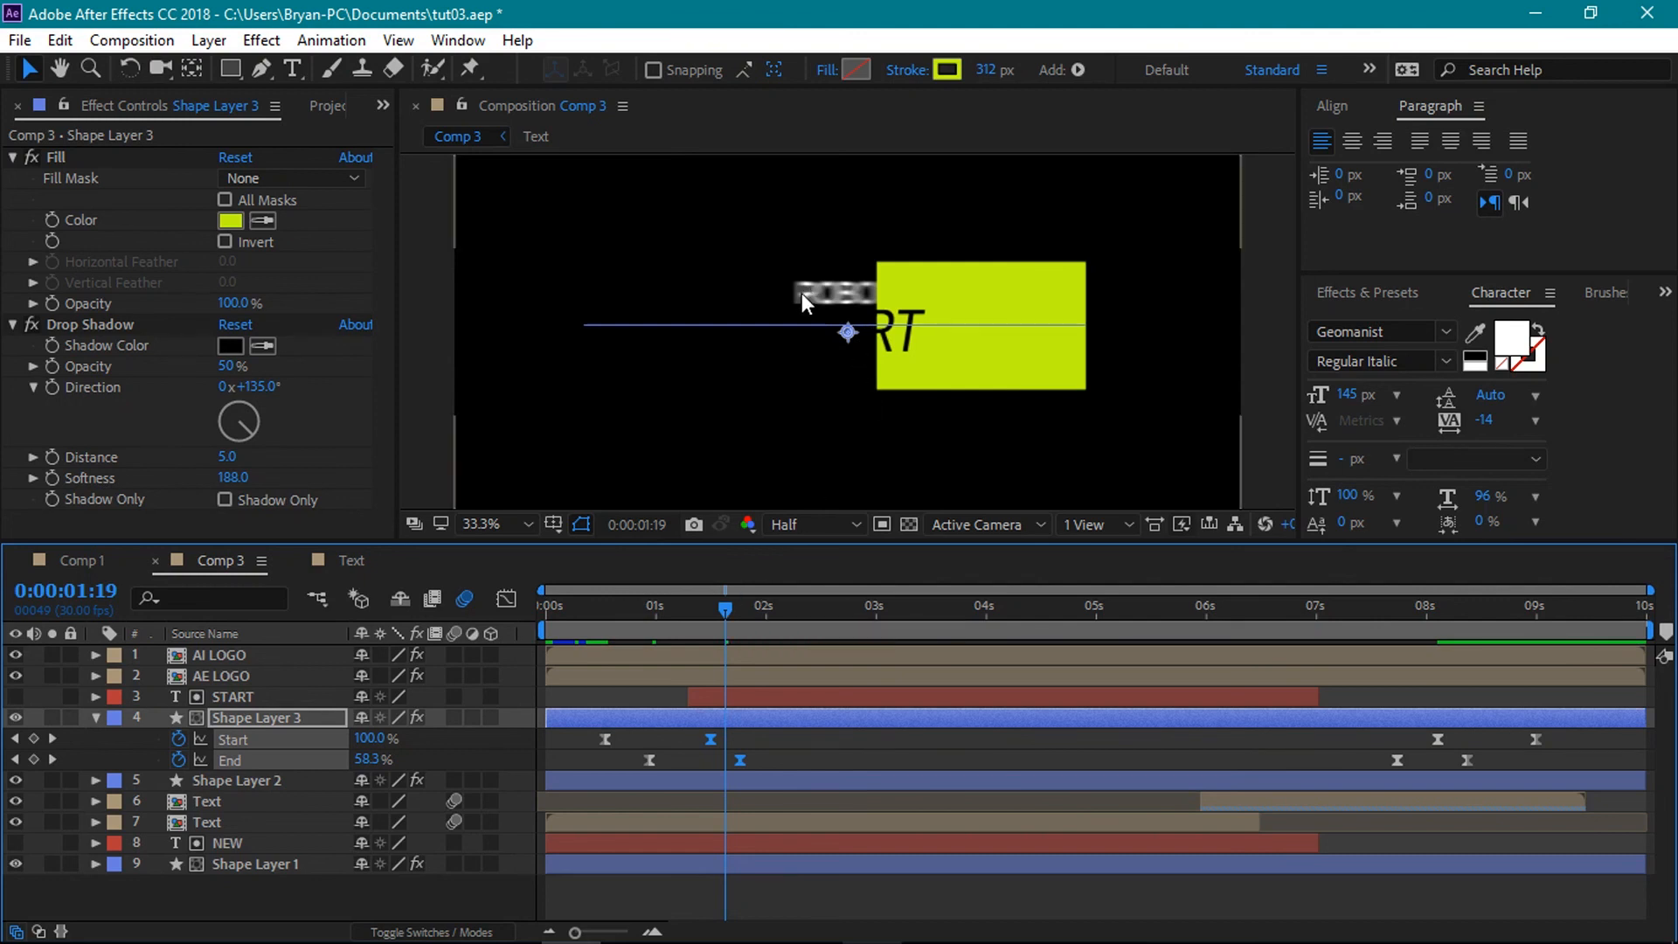
- In the Text precomposition on layer 7, shift all three text layers' Position keyframes later to begin at 0:00:01:19, and return to Comp 3
double_click(281, 822)
drag(691, 705, 837, 913)
drag(822, 715, 847, 720)
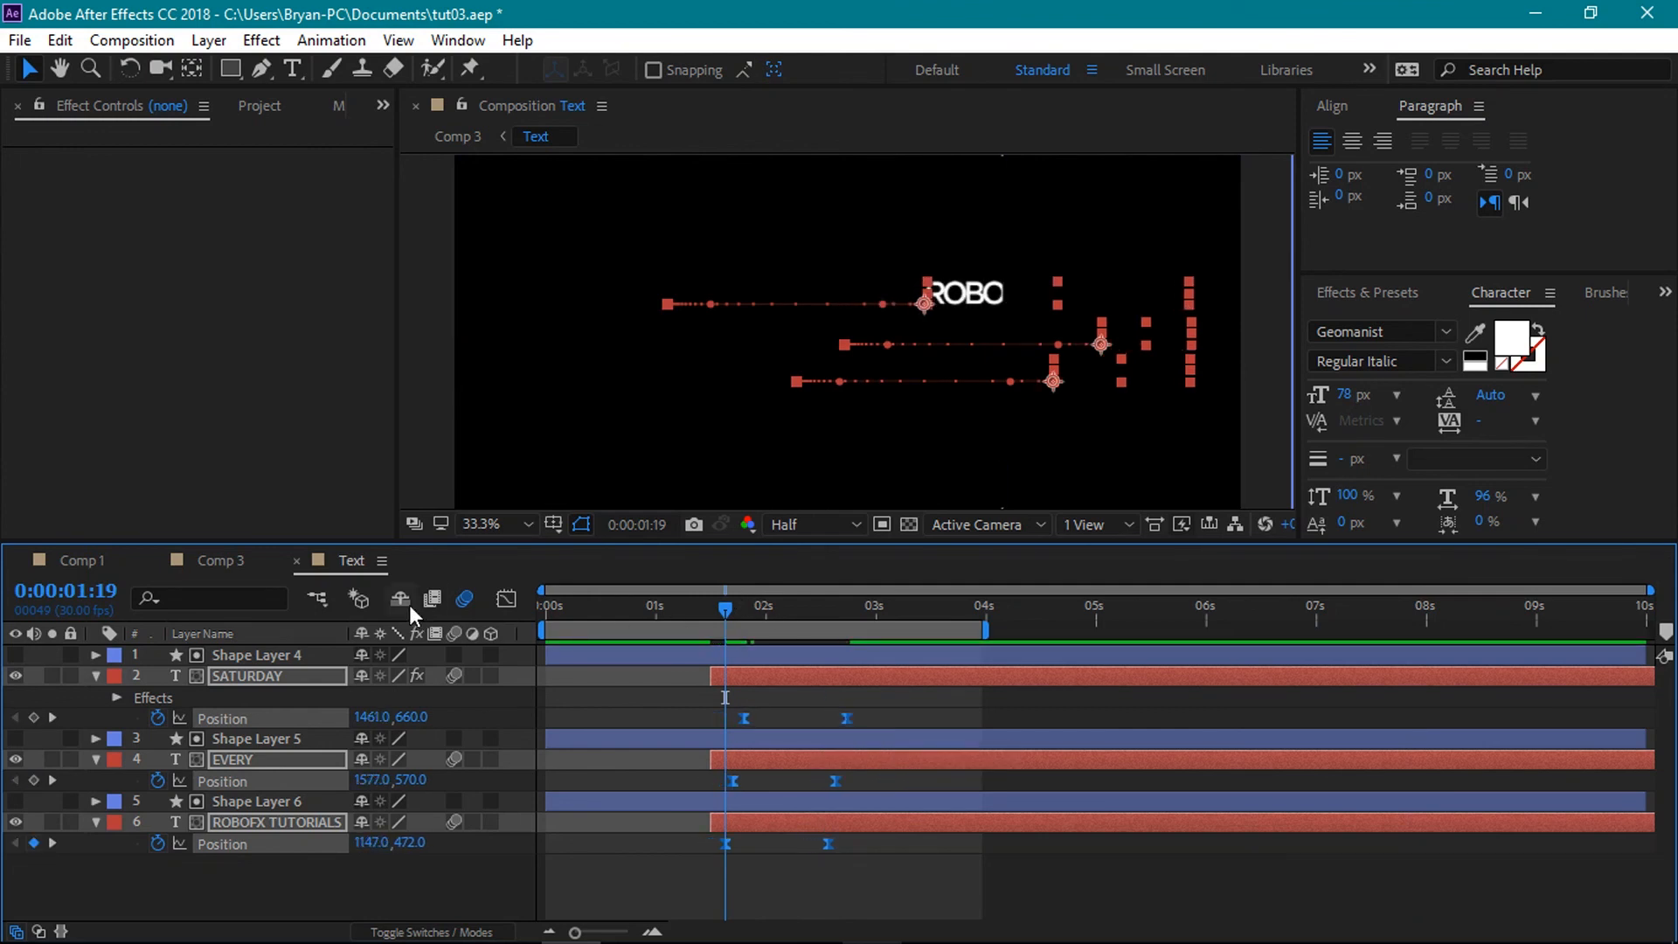
click(233, 563)
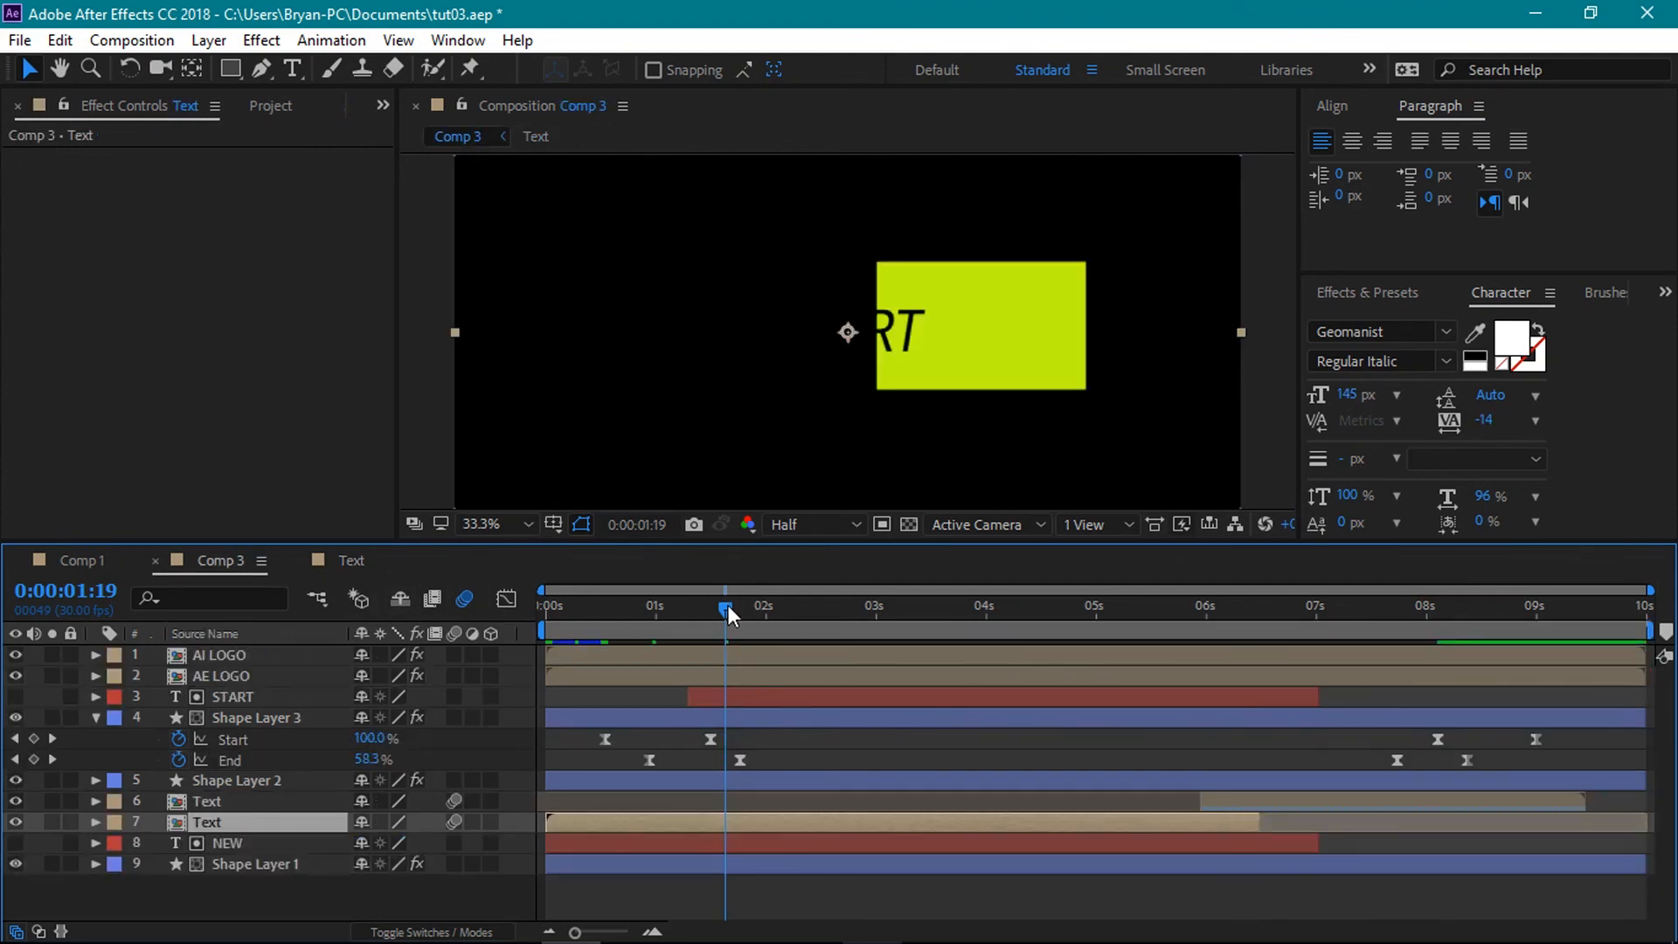
- Shift the Scale keyframes of AE LOGO and AI LOGO later, to start at about 0:00:02:07 and 0:00:03:07 respectively
drag(725, 607, 855, 657)
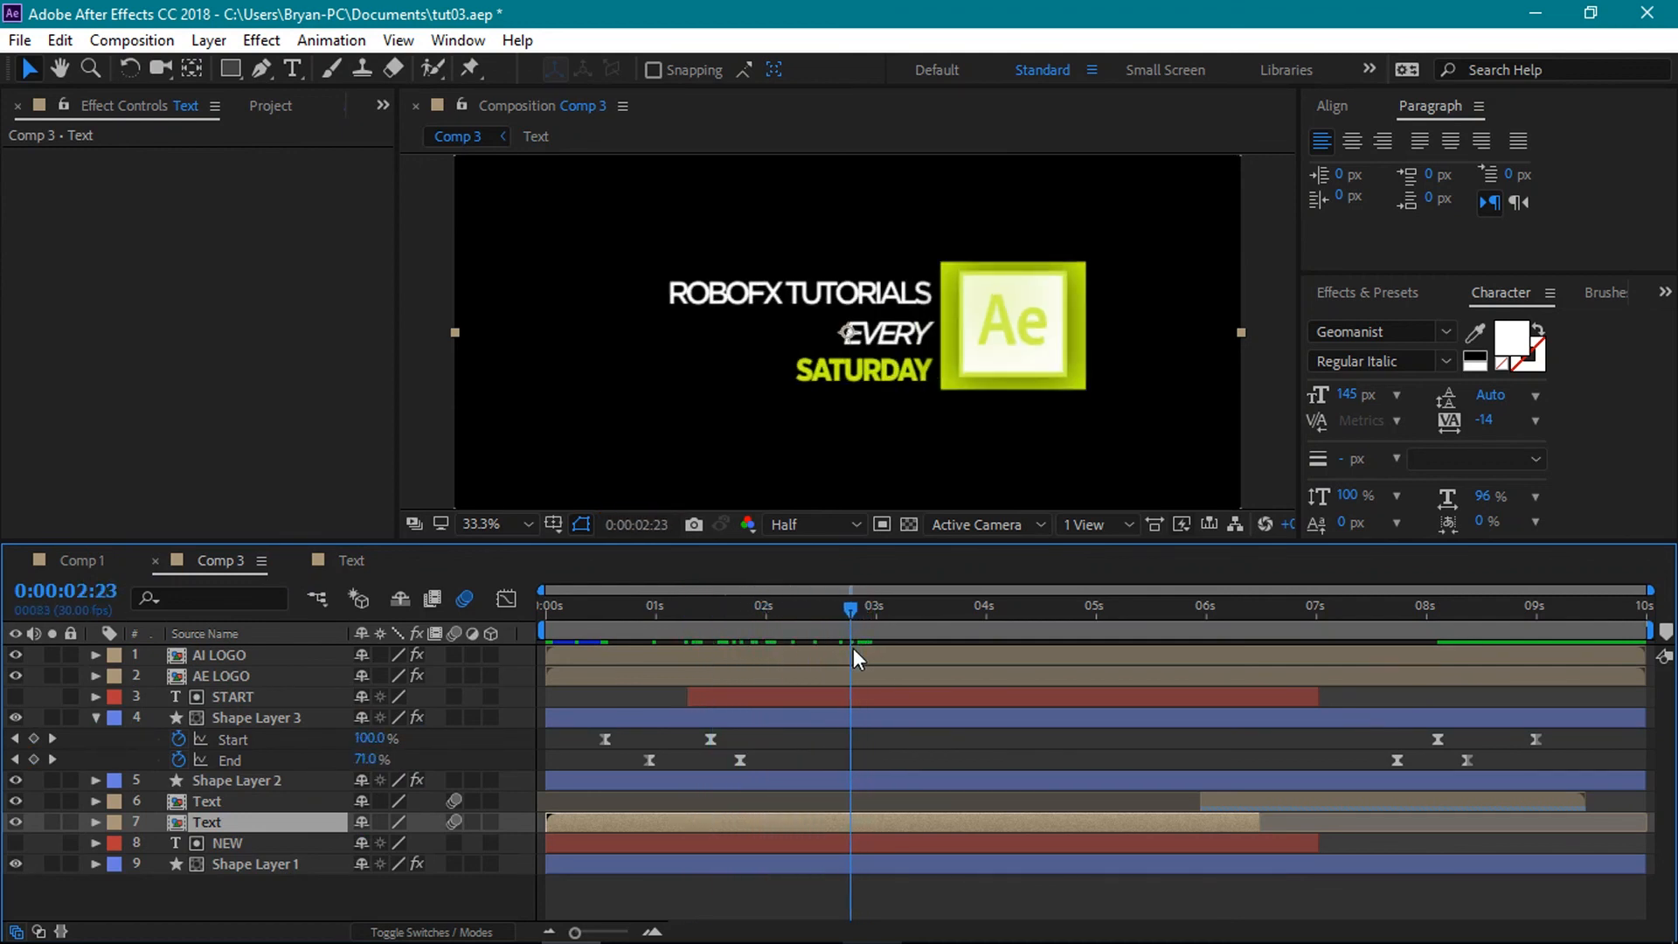
click(232, 678)
click(231, 654)
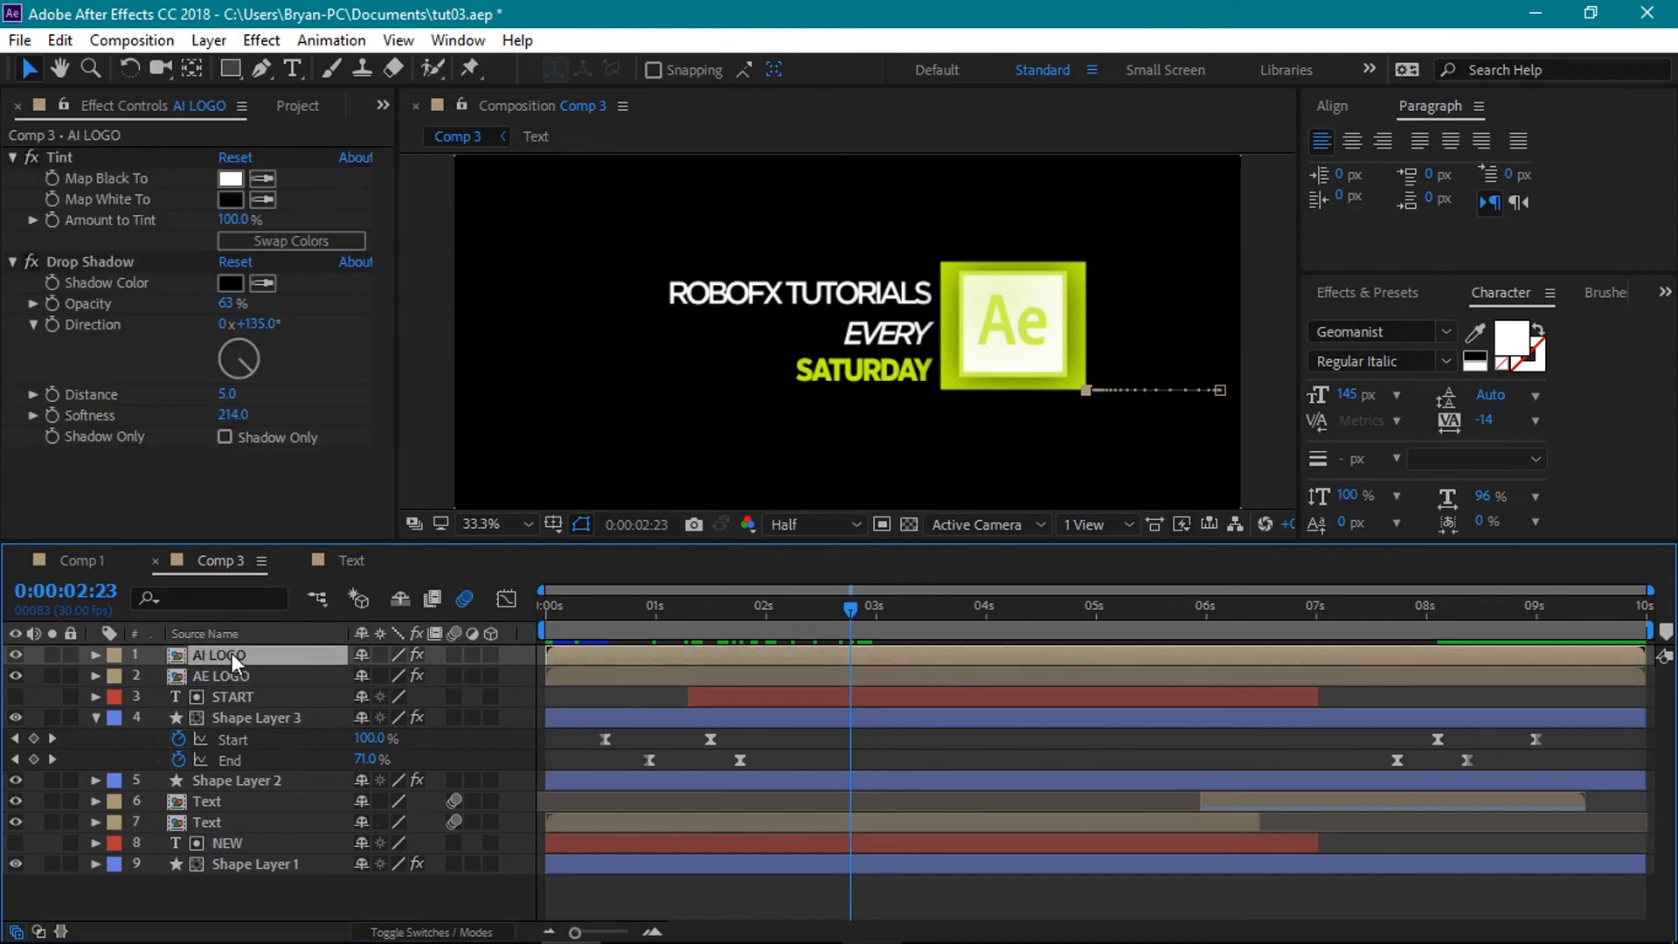
click(233, 673)
shift+click(233, 656)
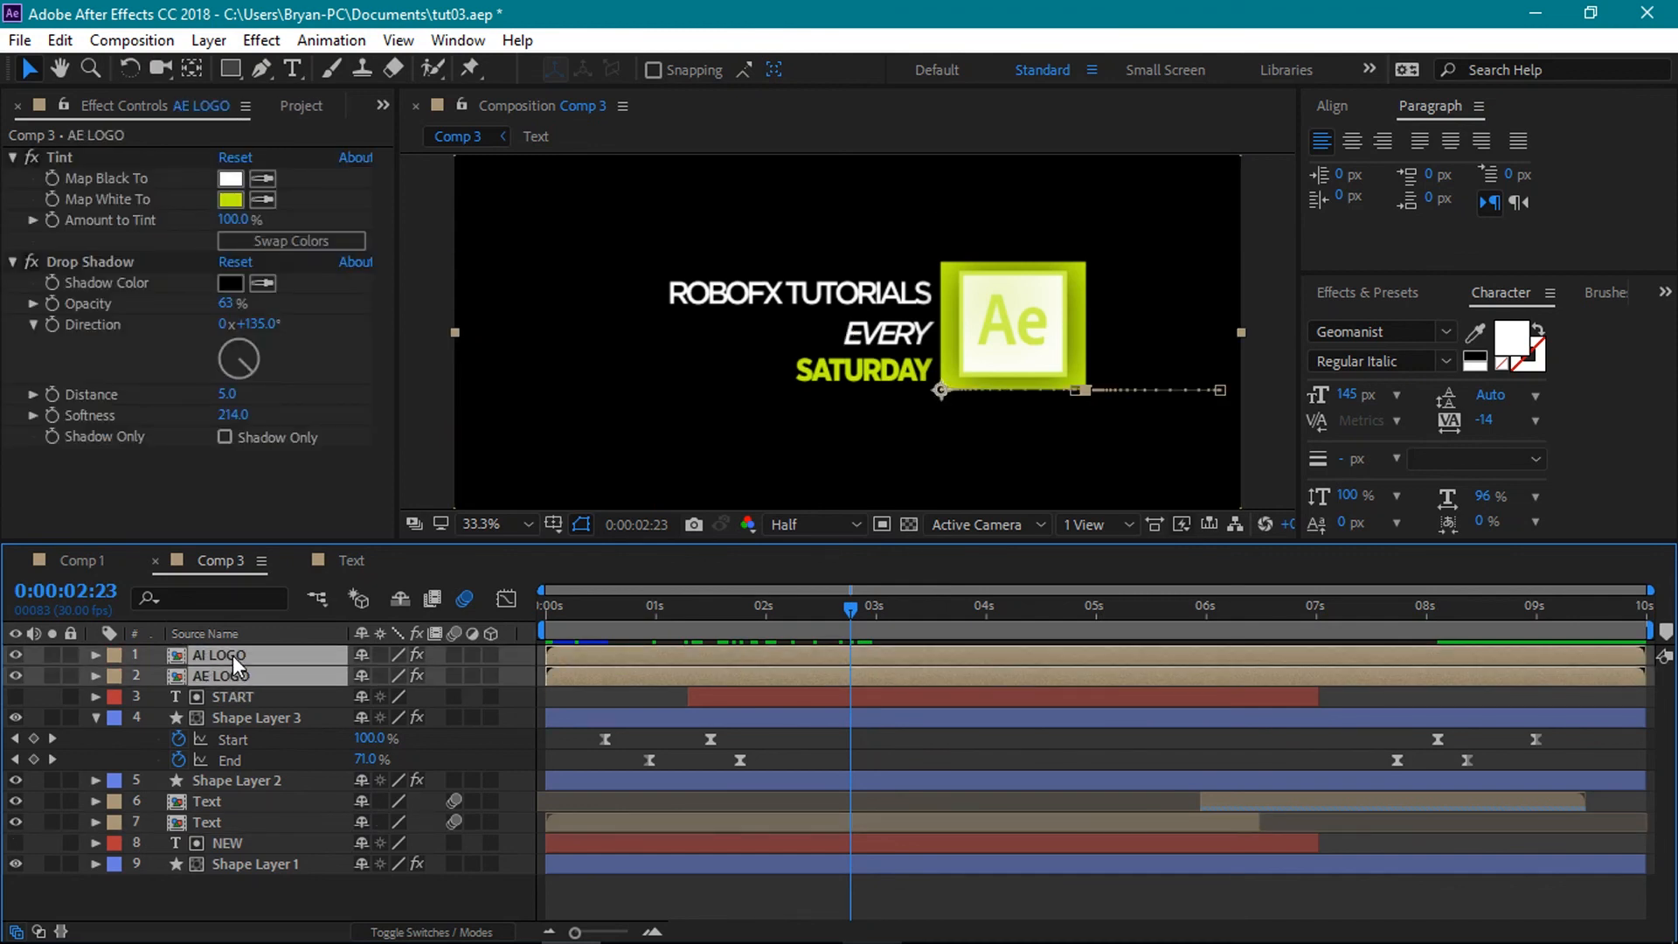
key(u)
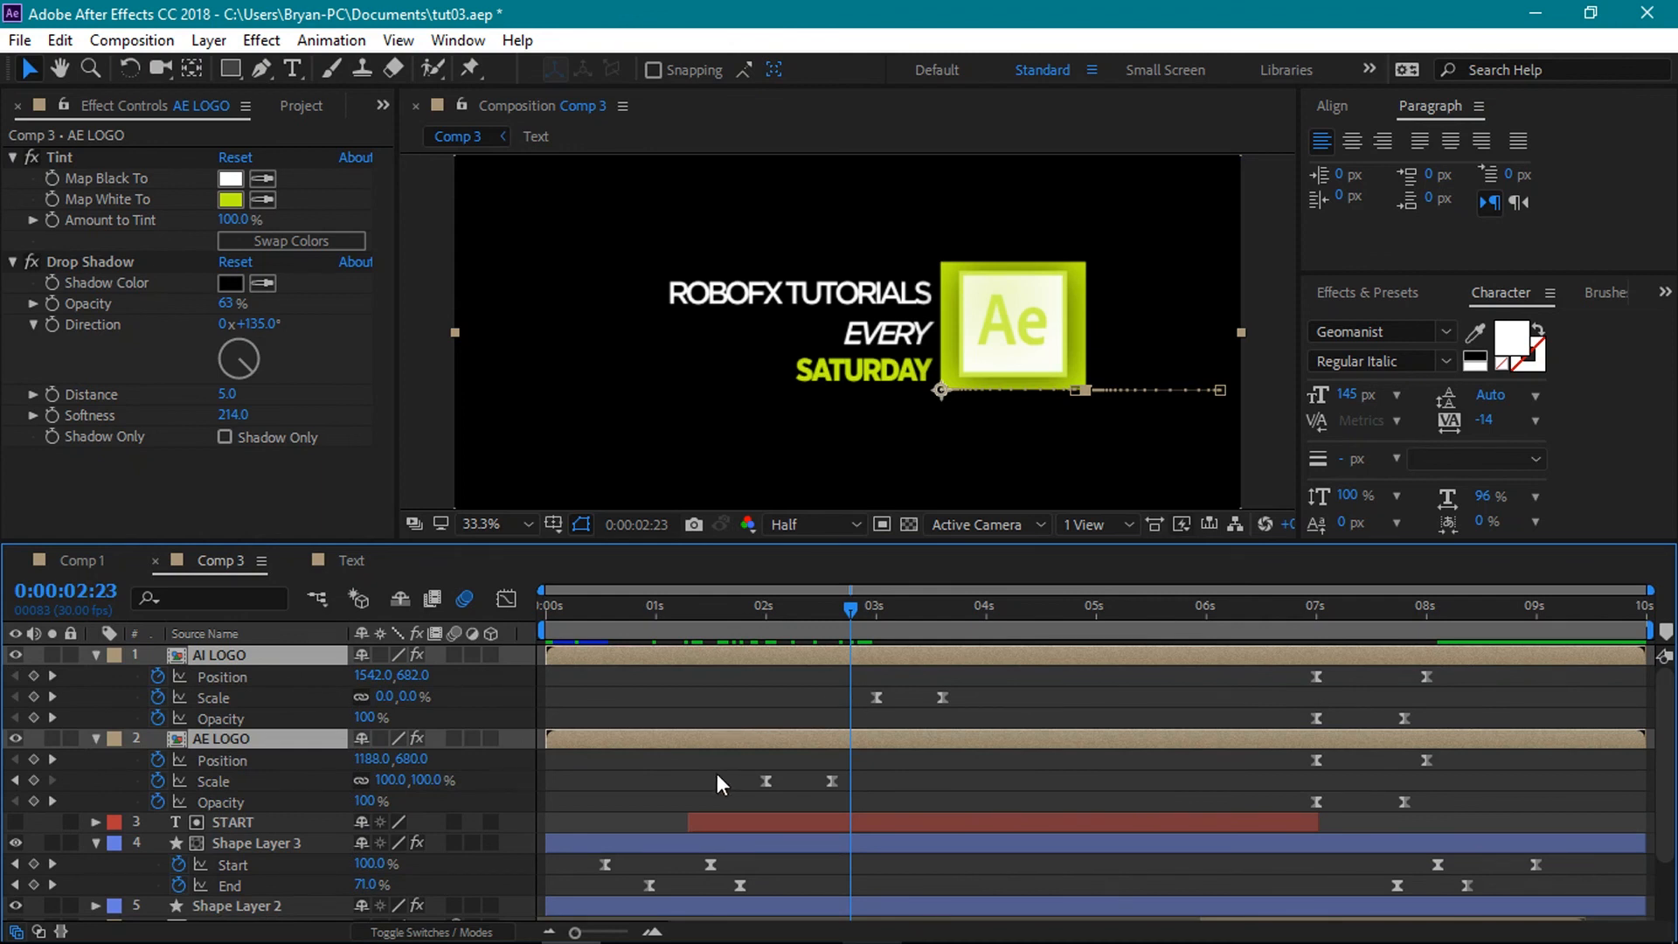
drag(1016, 687, 858, 784)
drag(851, 606, 695, 614)
key(space)
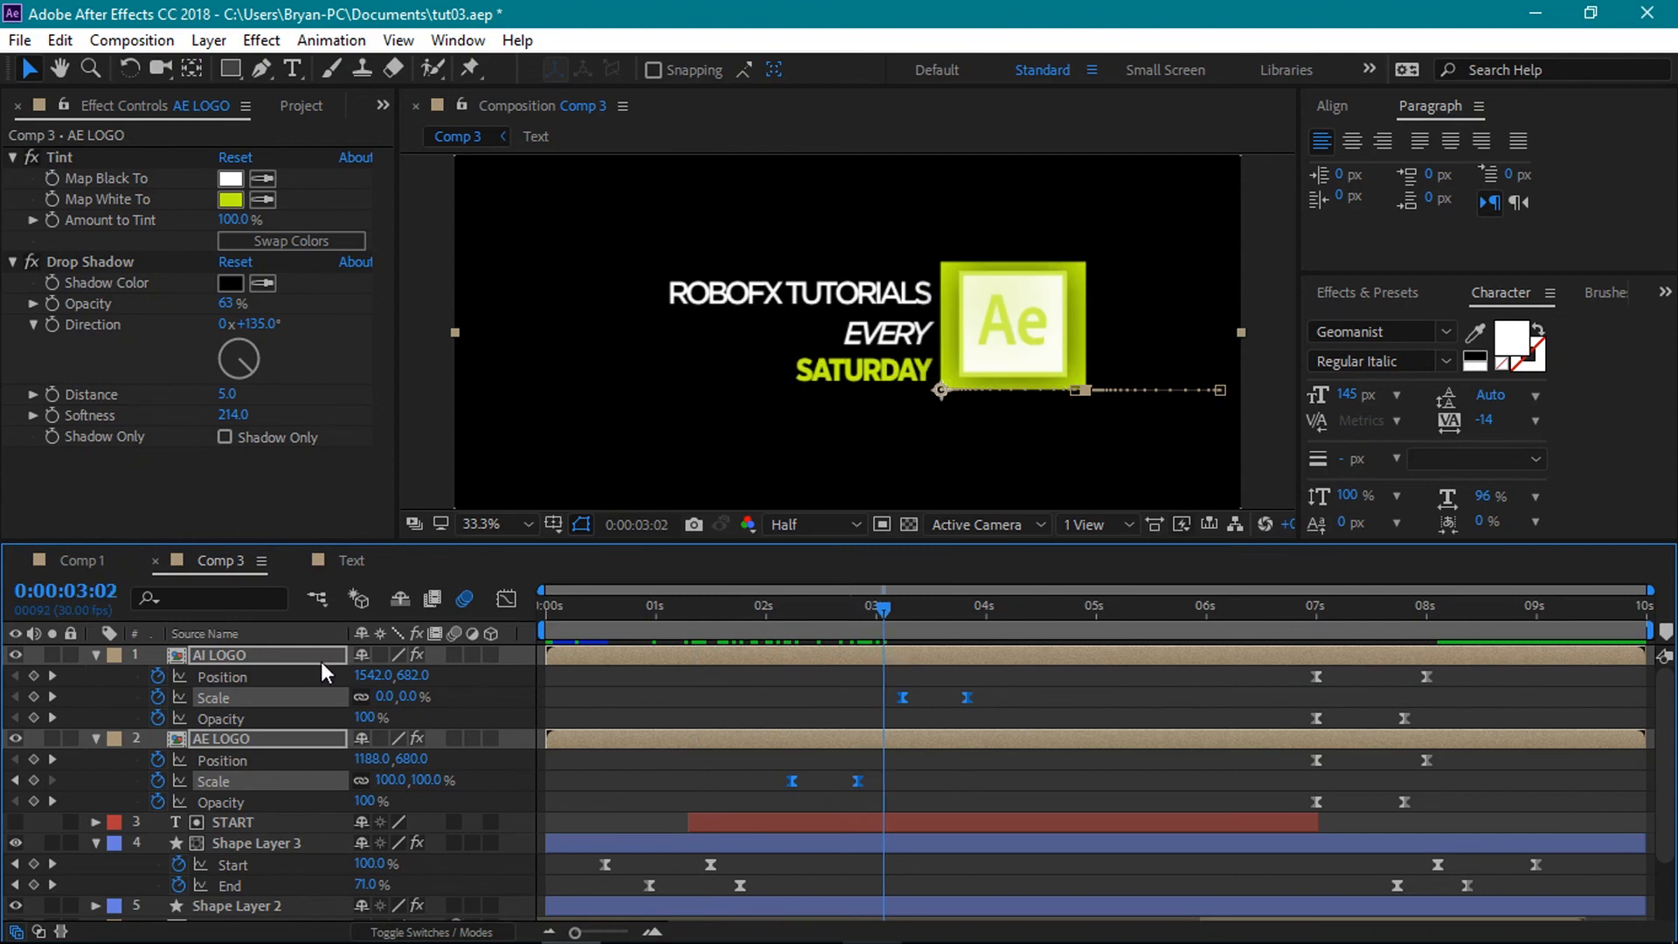
- Collapse the properties of the logo layers and Shape Layer 3, and preview the animation from the beginning
click(98, 652)
click(96, 676)
click(96, 697)
click(96, 699)
click(97, 717)
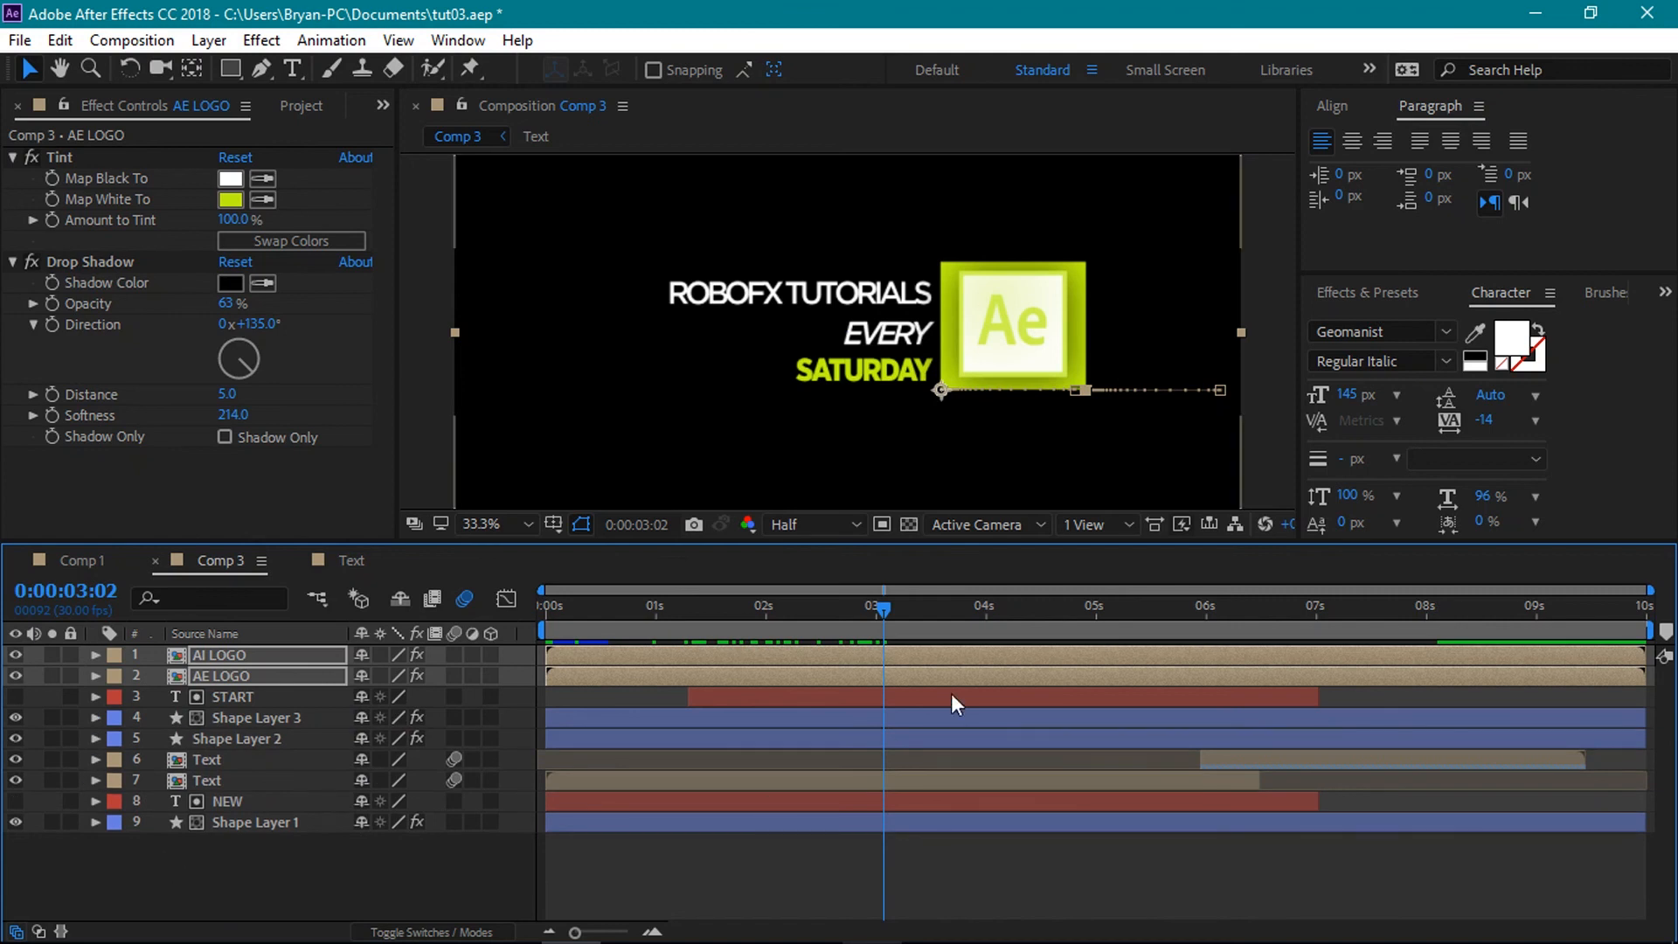
drag(883, 610, 545, 638)
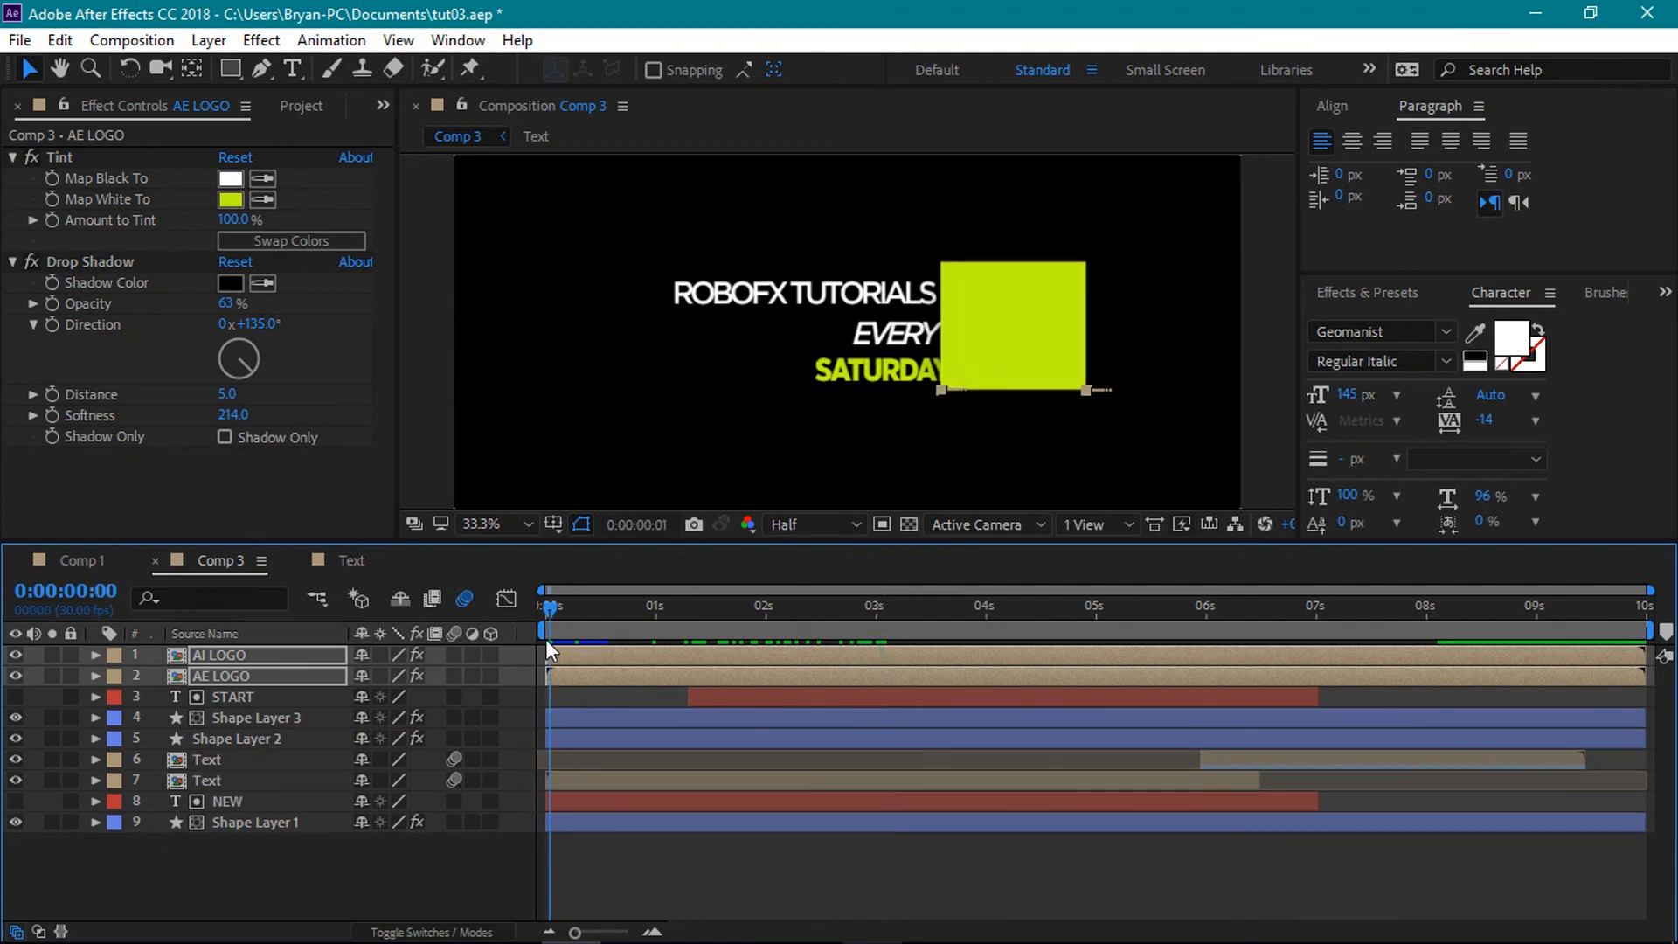
key(space)
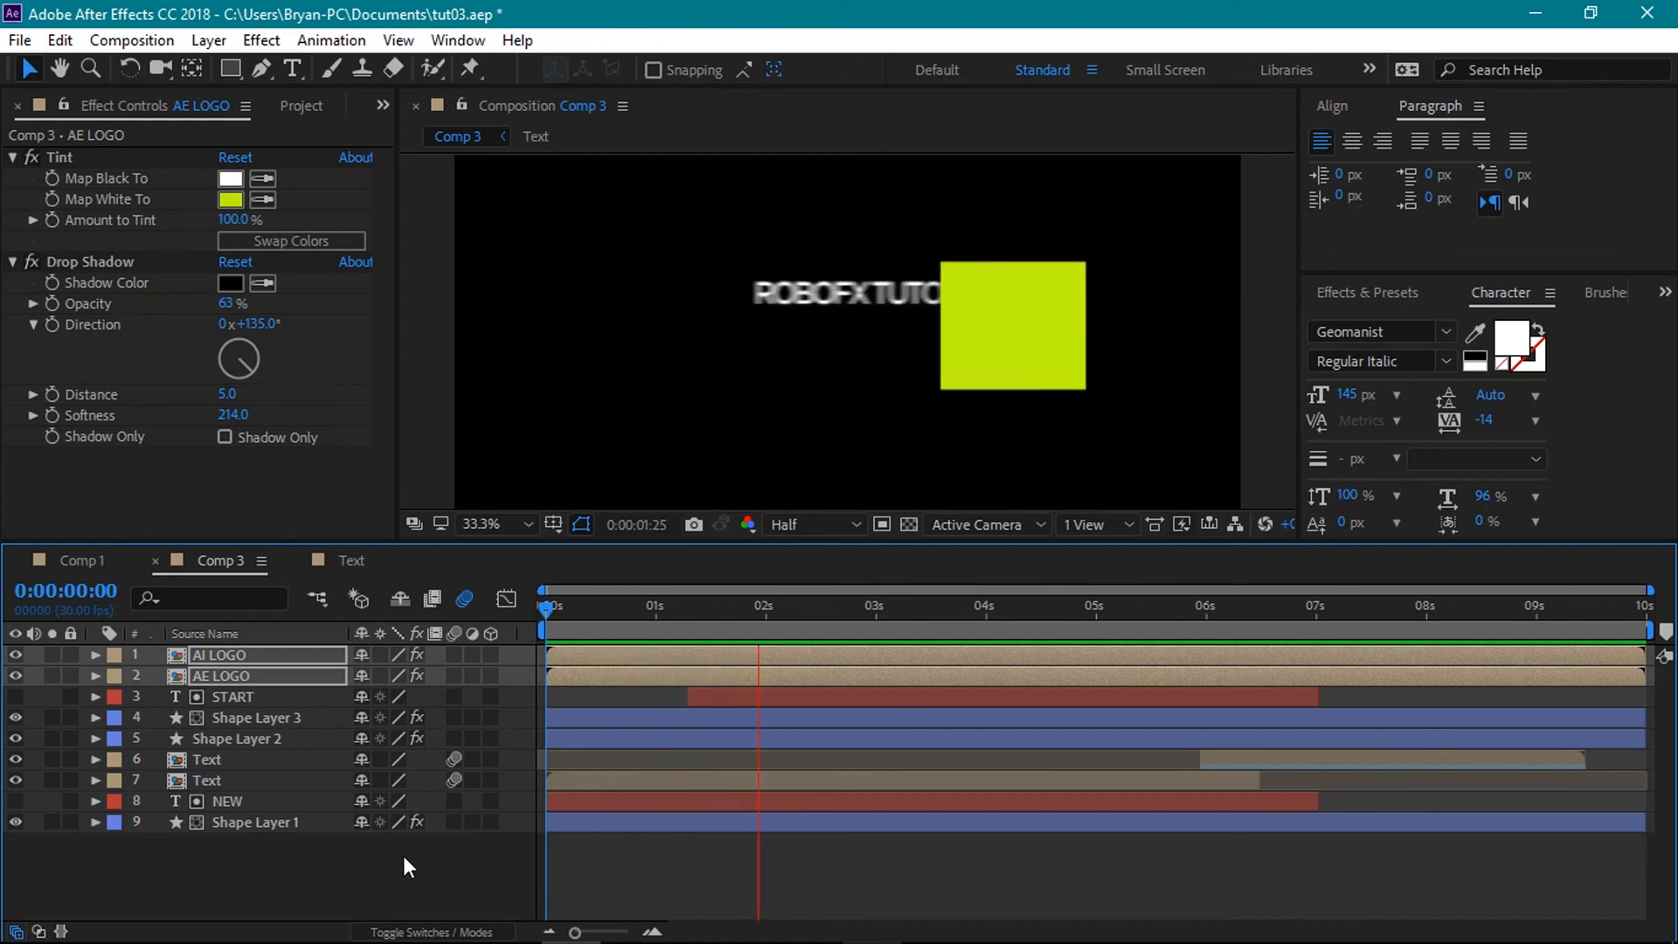
drag(547, 612, 722, 622)
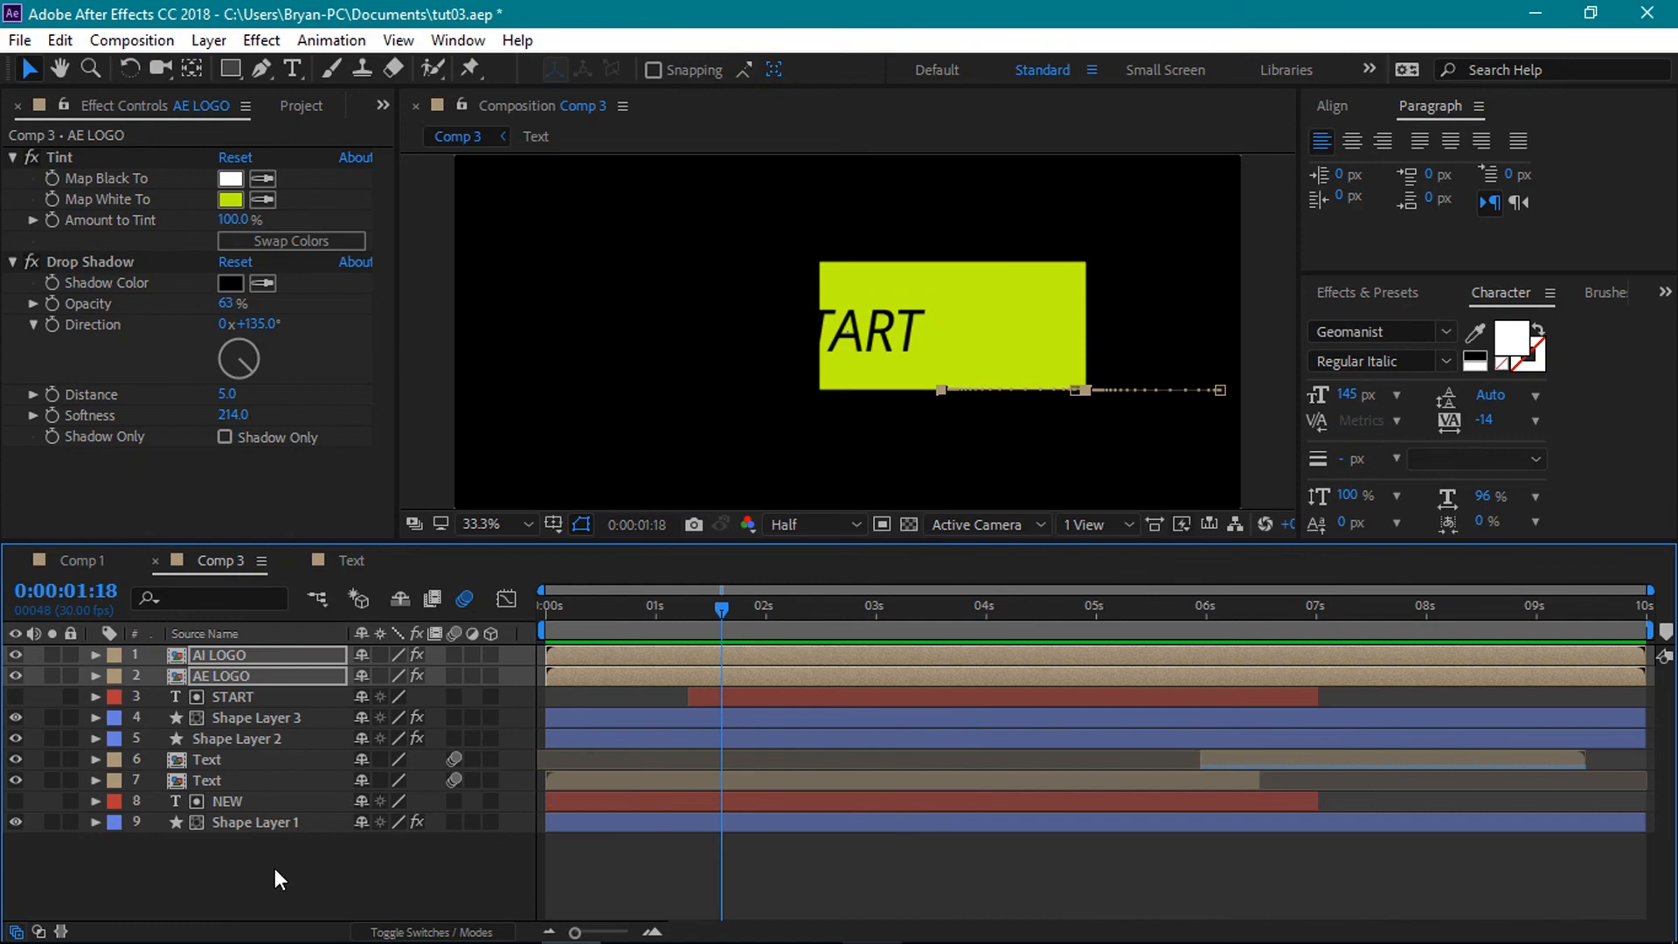
- Pre-compose all nine layers of Comp 3 into a new composition named FINAL, moving all attributes into it
drag(275, 869, 290, 649)
right_click(291, 649)
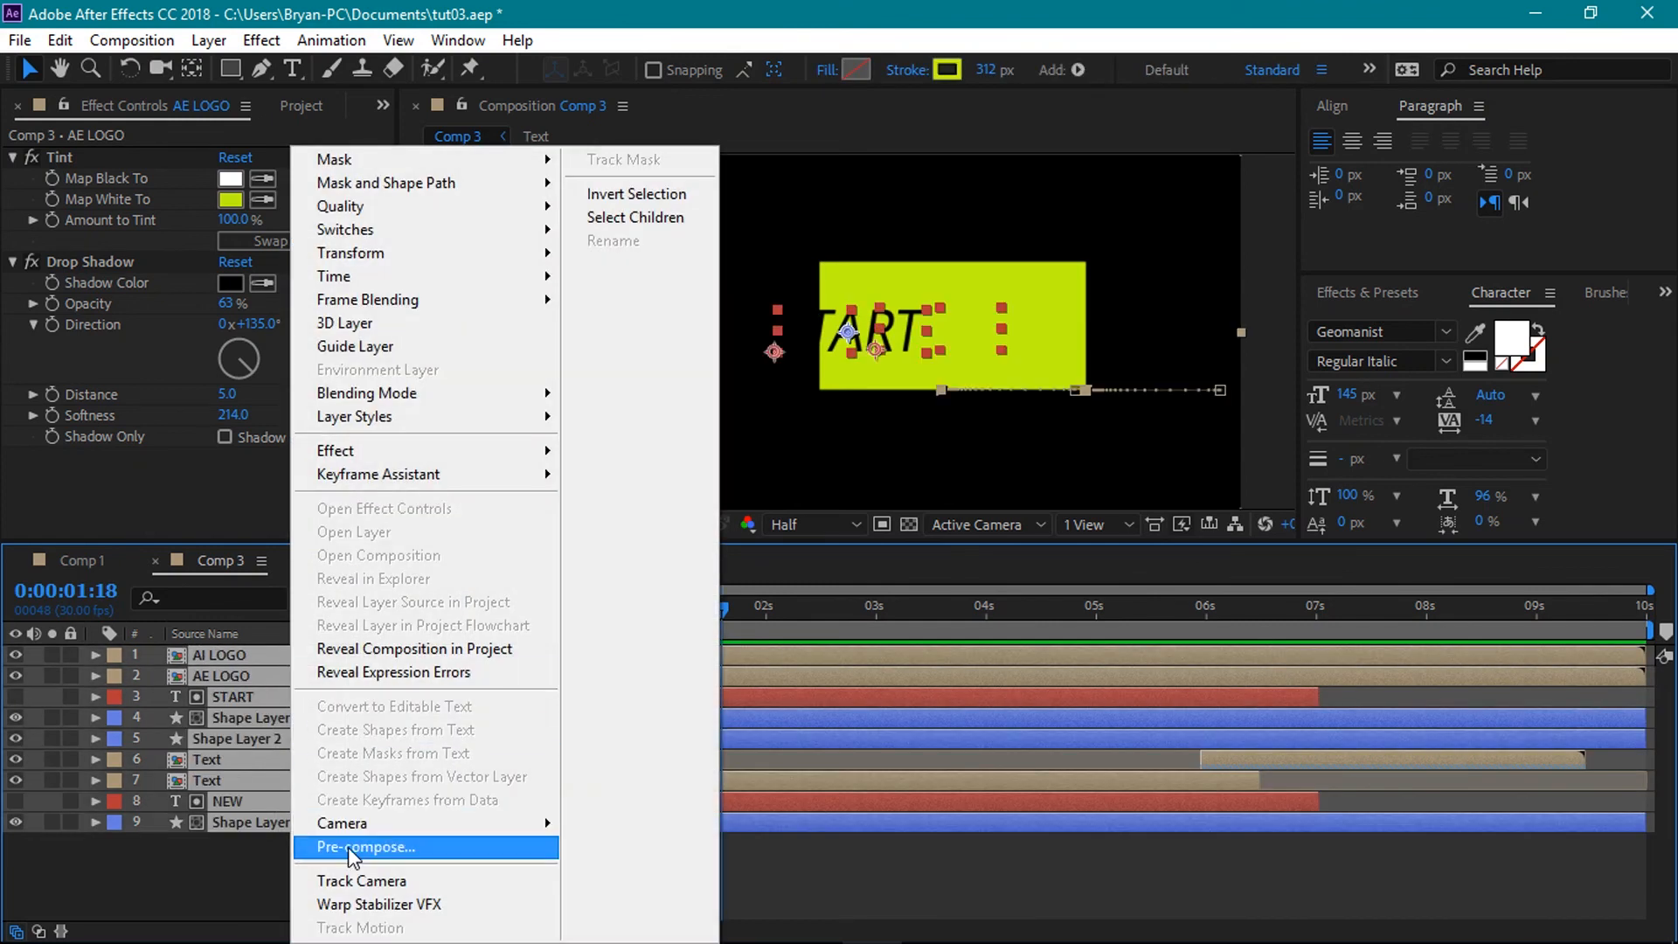
click(350, 845)
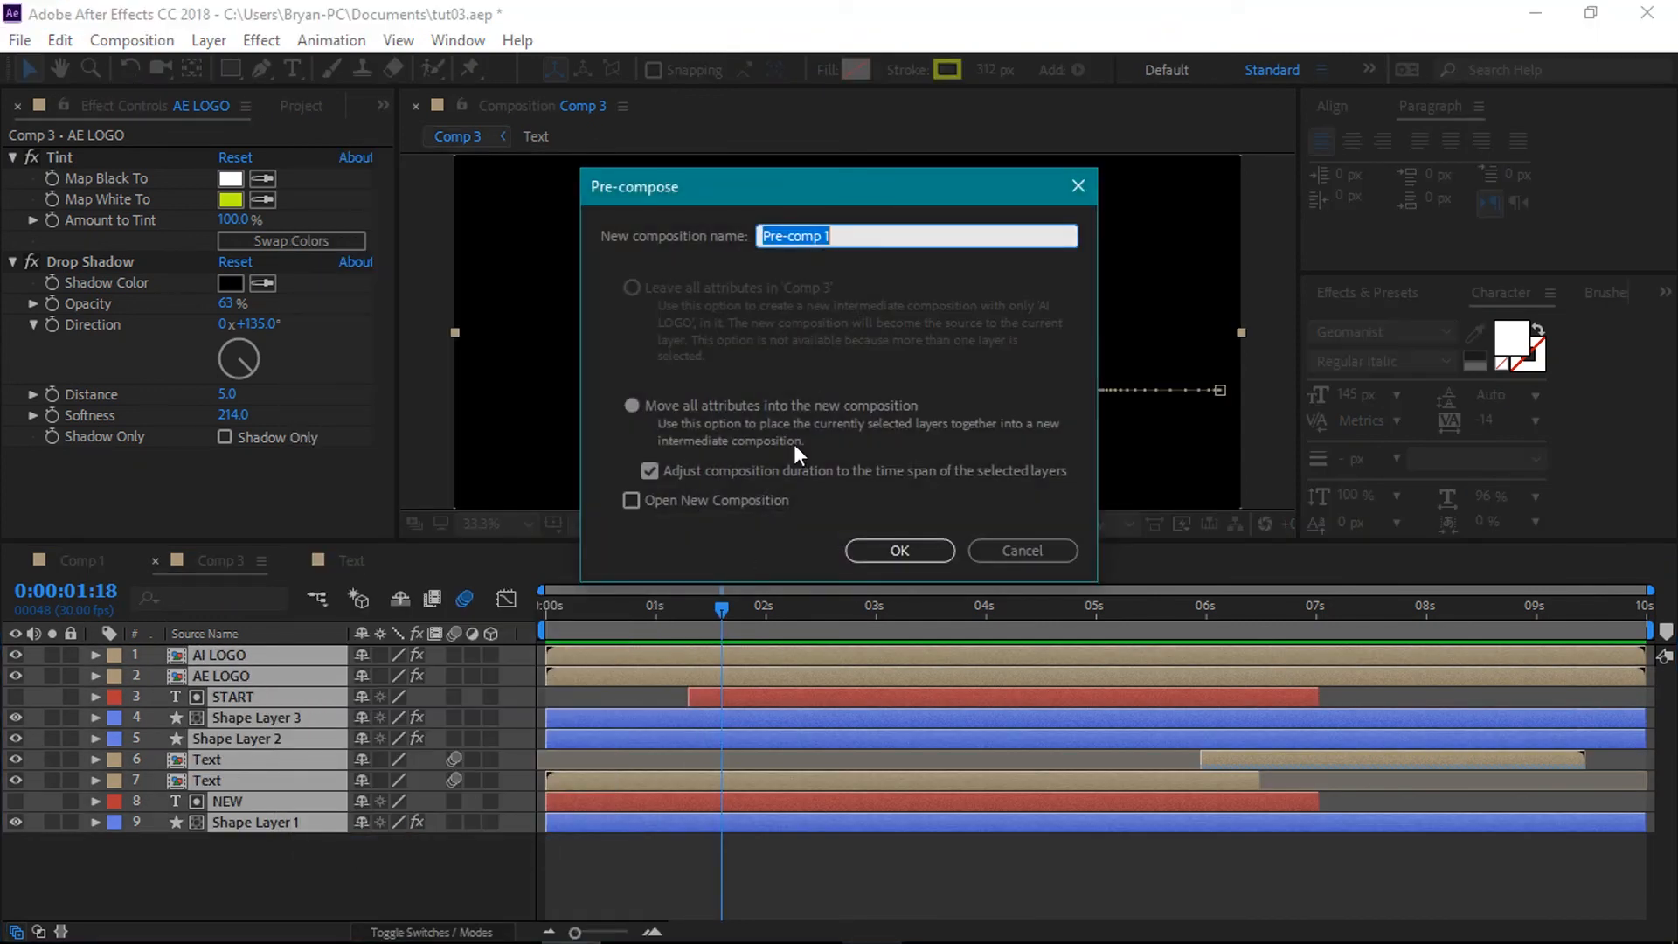
key(BackSpace)
text(FINAL)
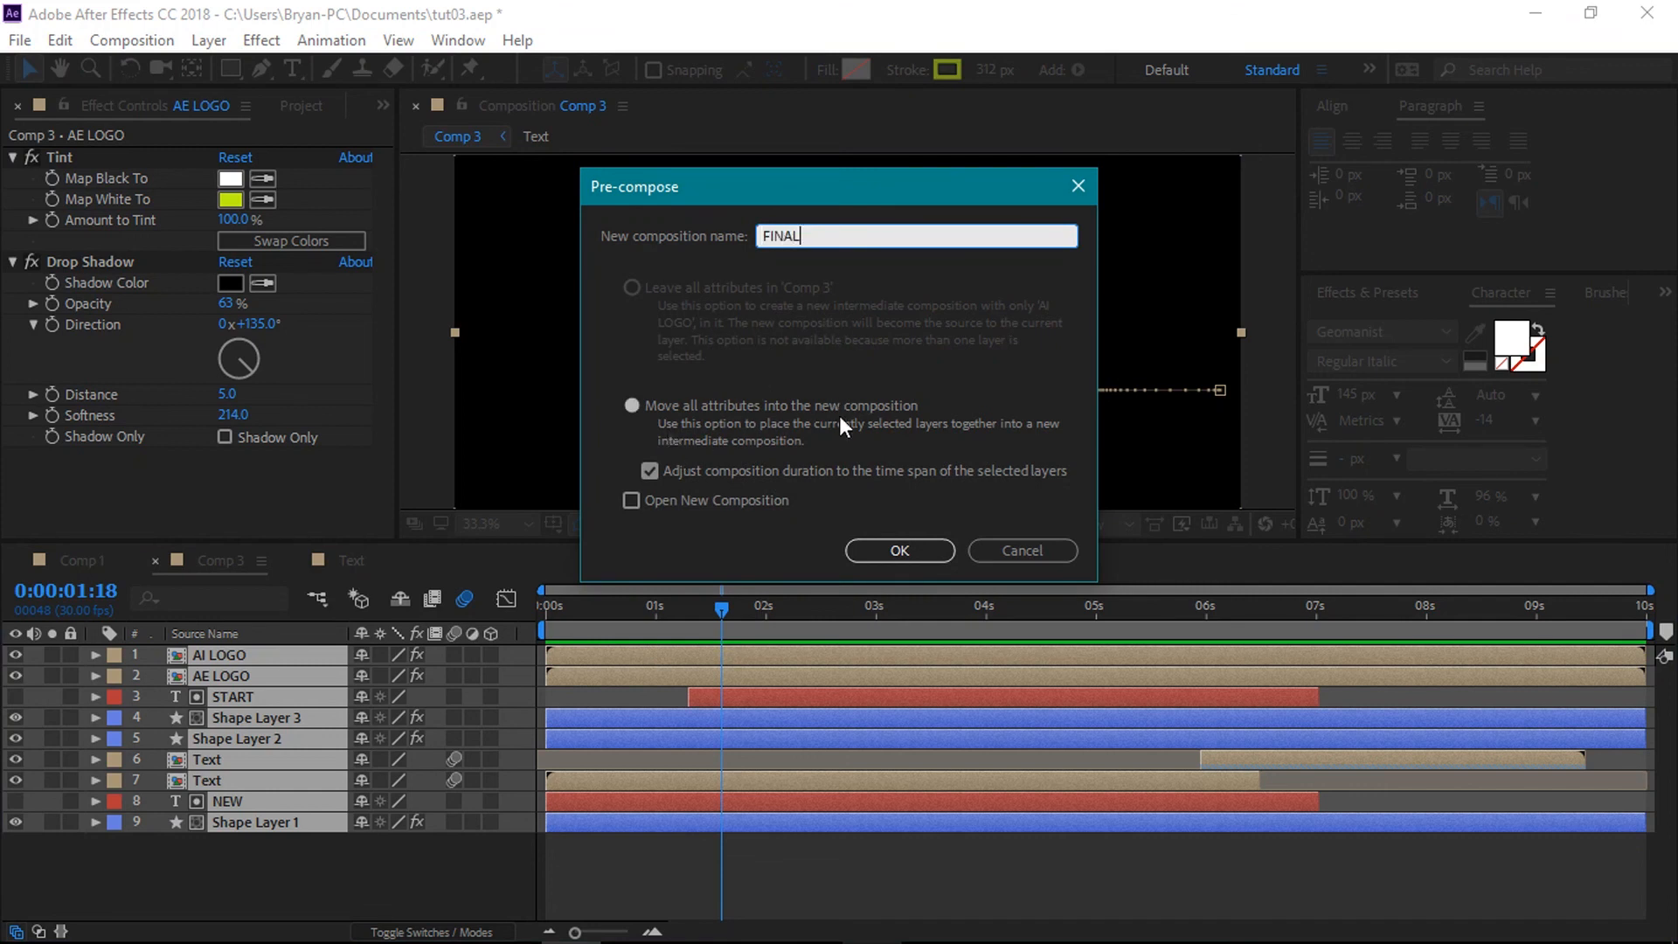
click(876, 555)
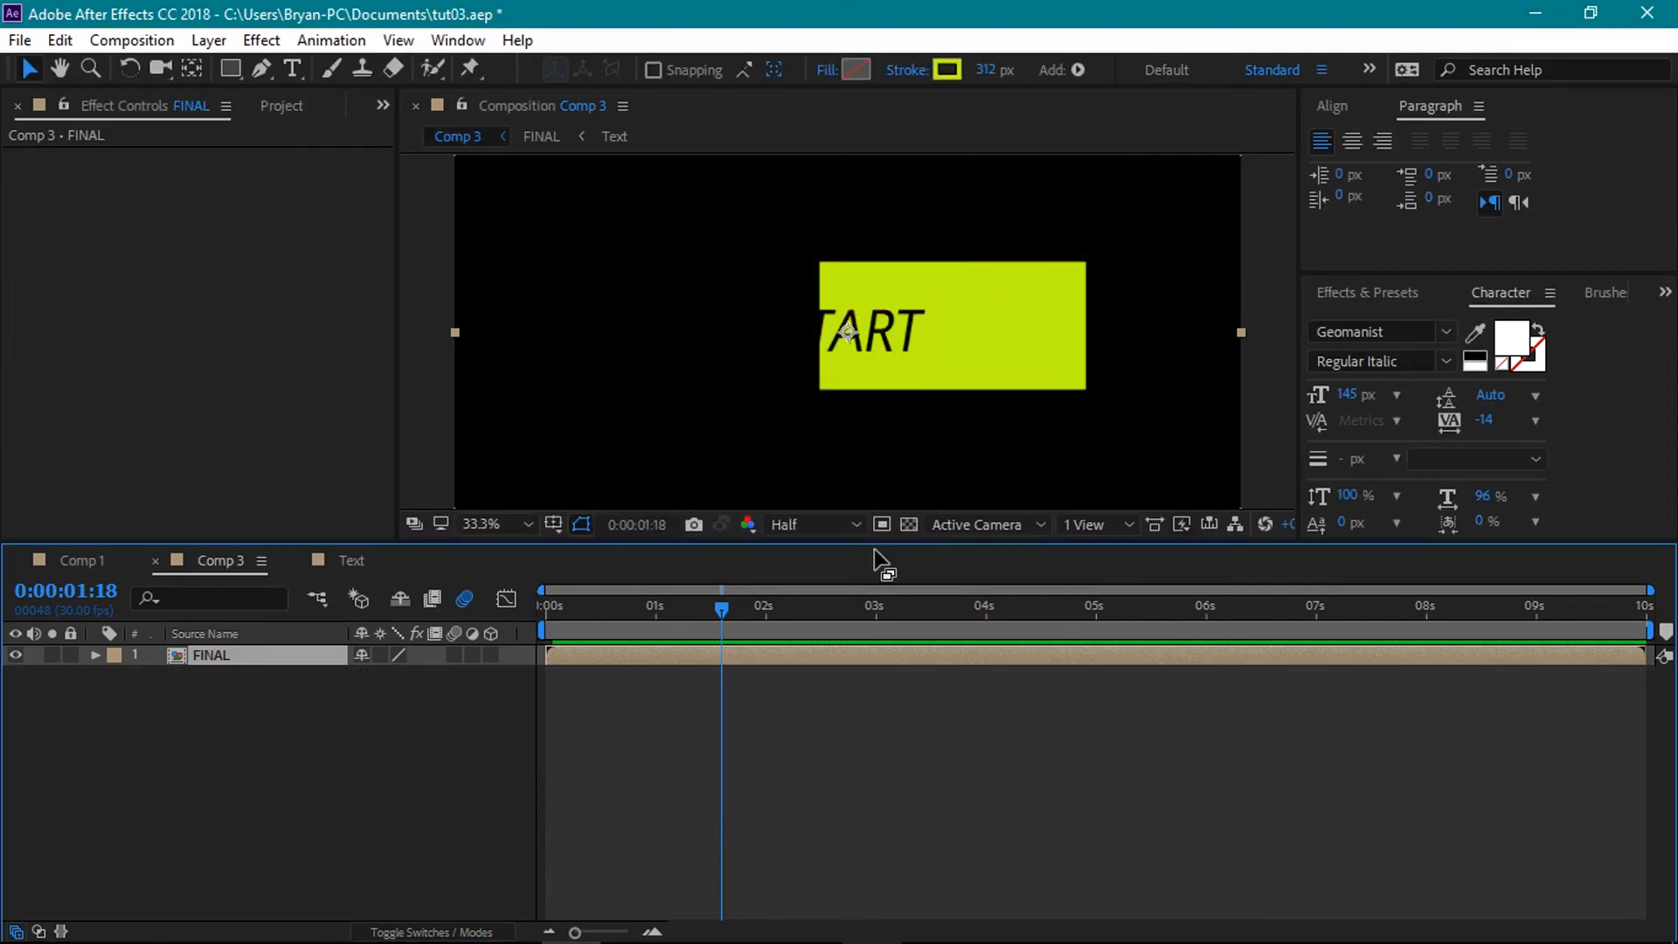
key(Caps_Lock)
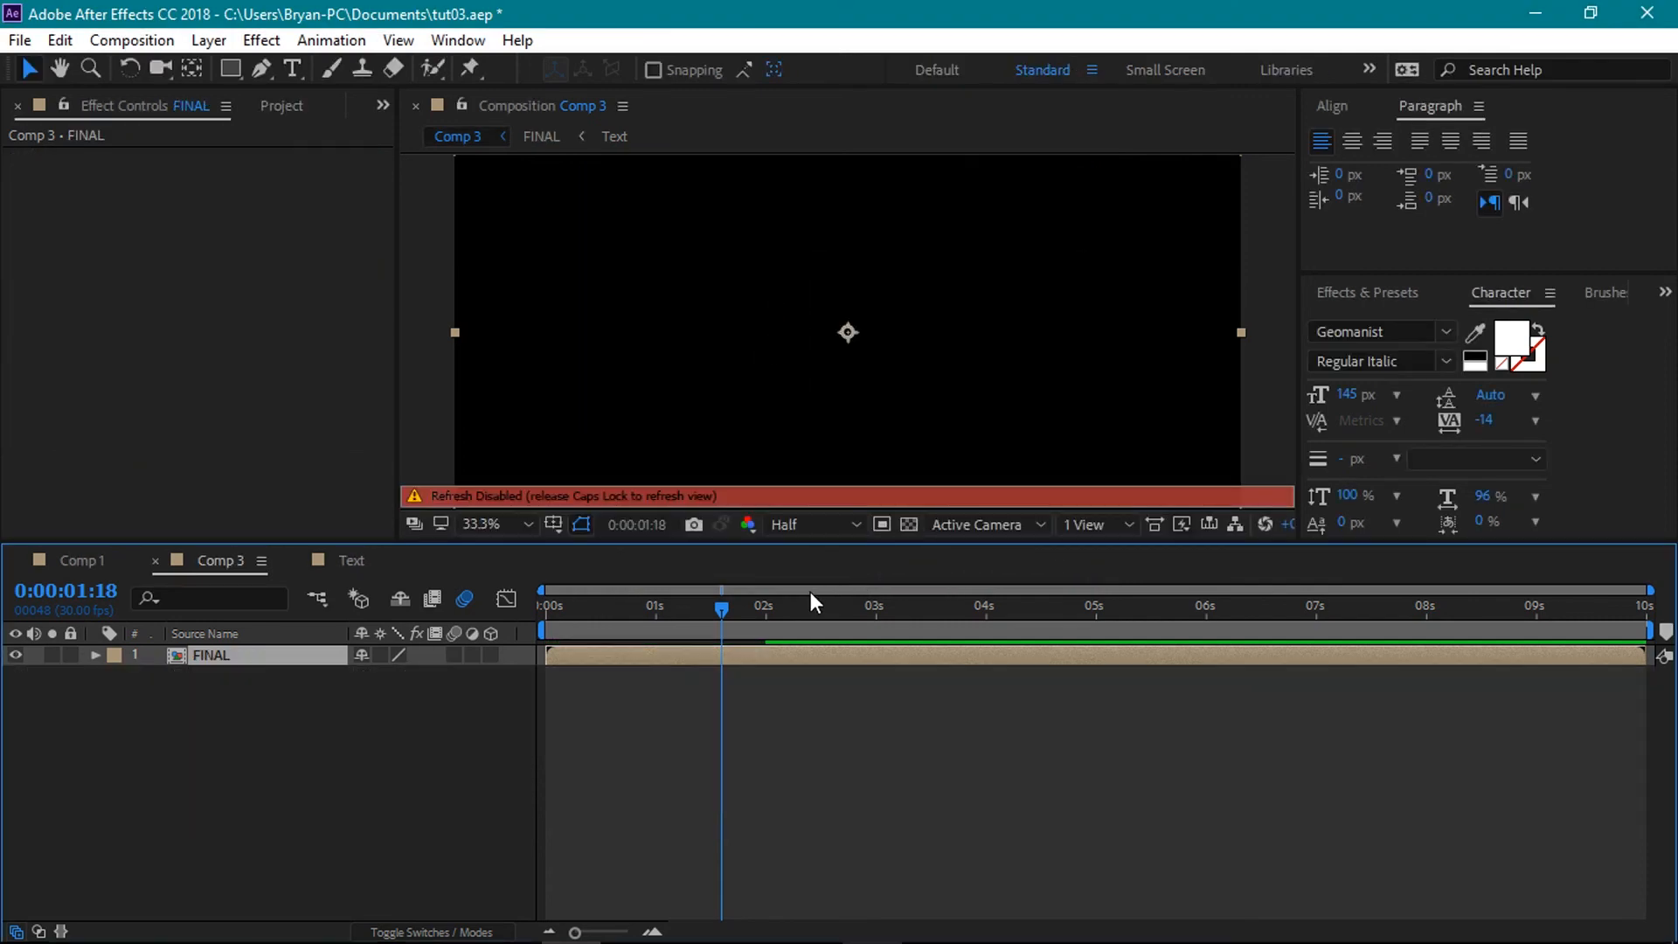
key(Caps_Lock)
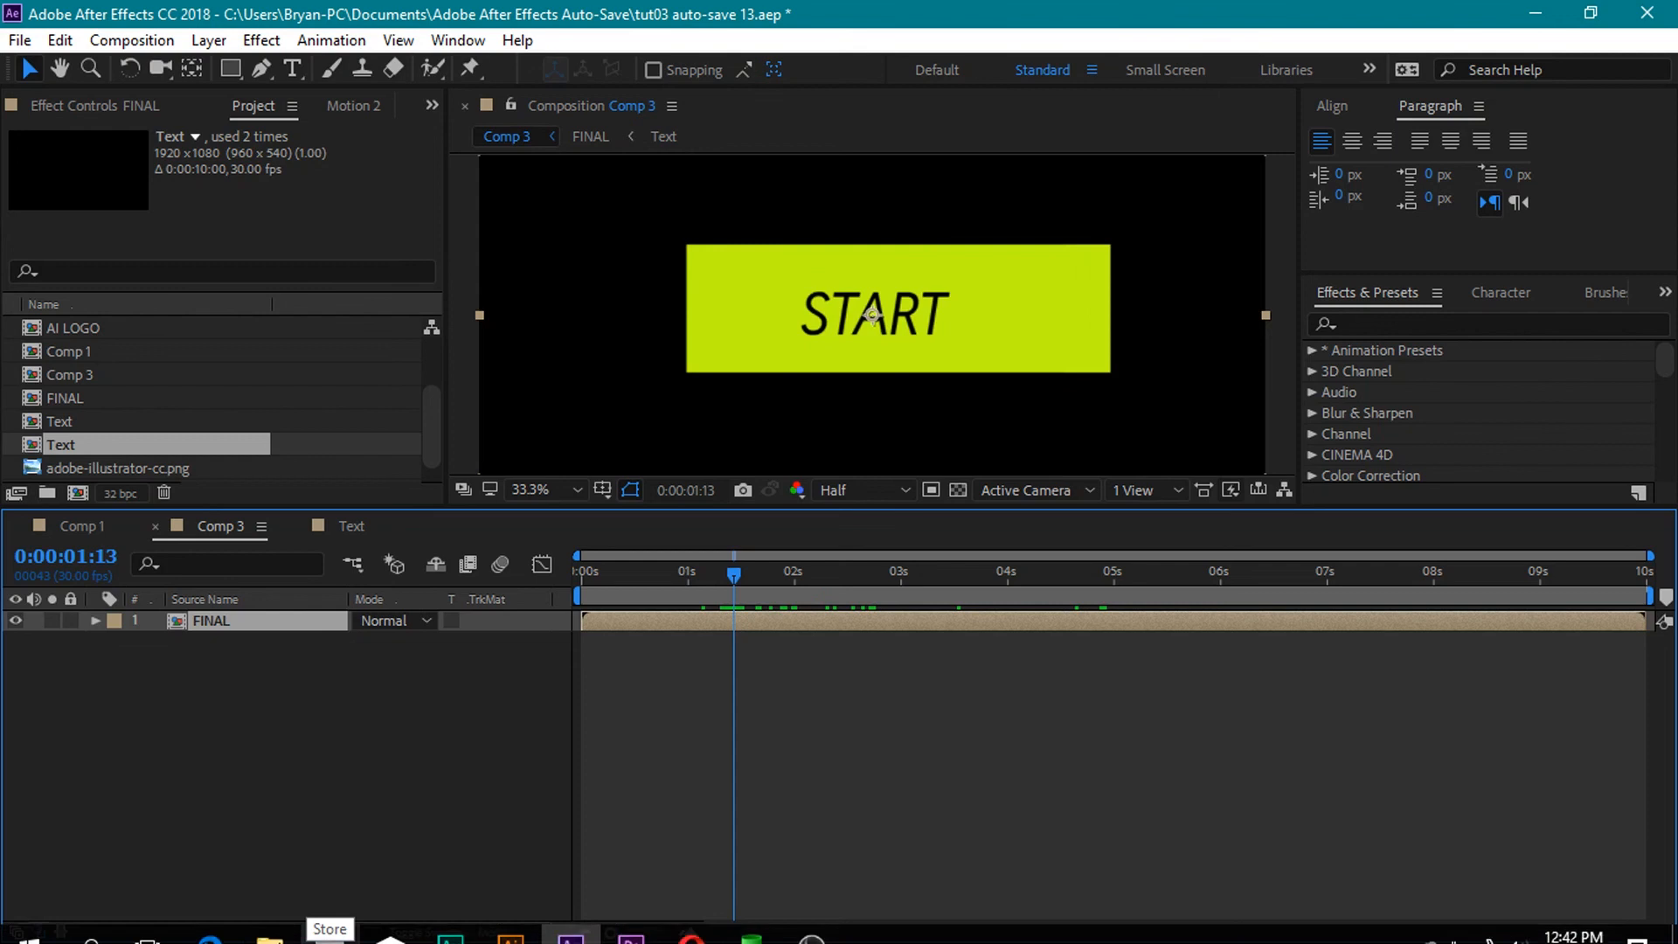
- Import the video Background - 9584.mp4 into the project and place it beneath the FINAL layer in Comp 3
click(264, 938)
drag(796, 279, 252, 440)
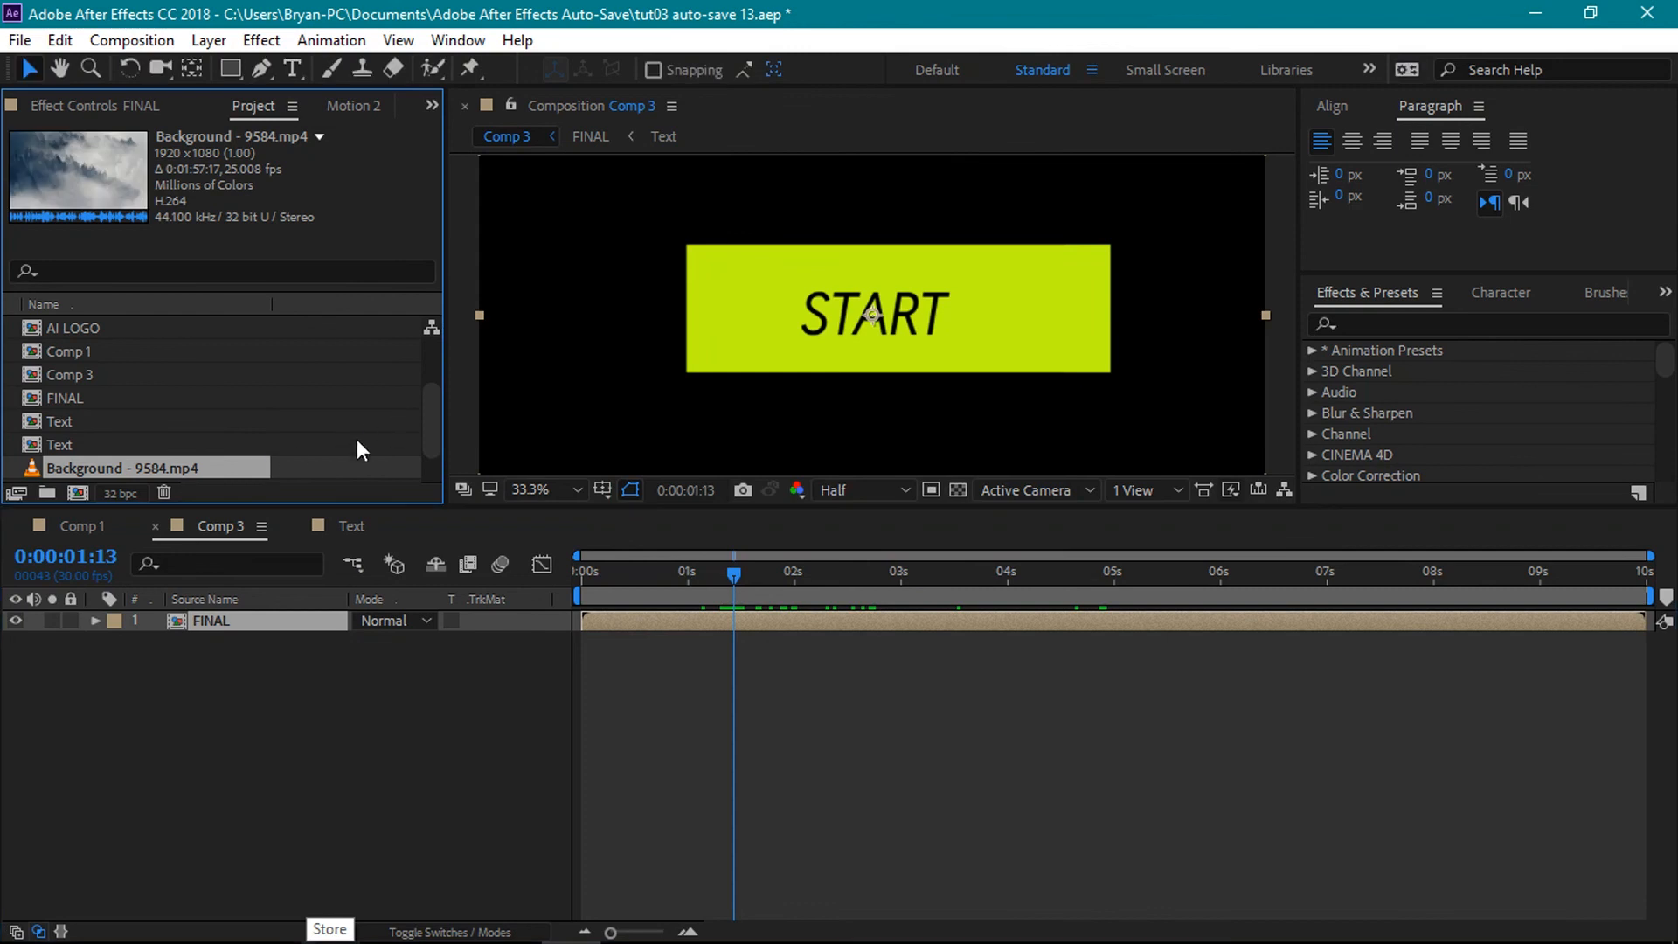
drag(148, 588, 146, 657)
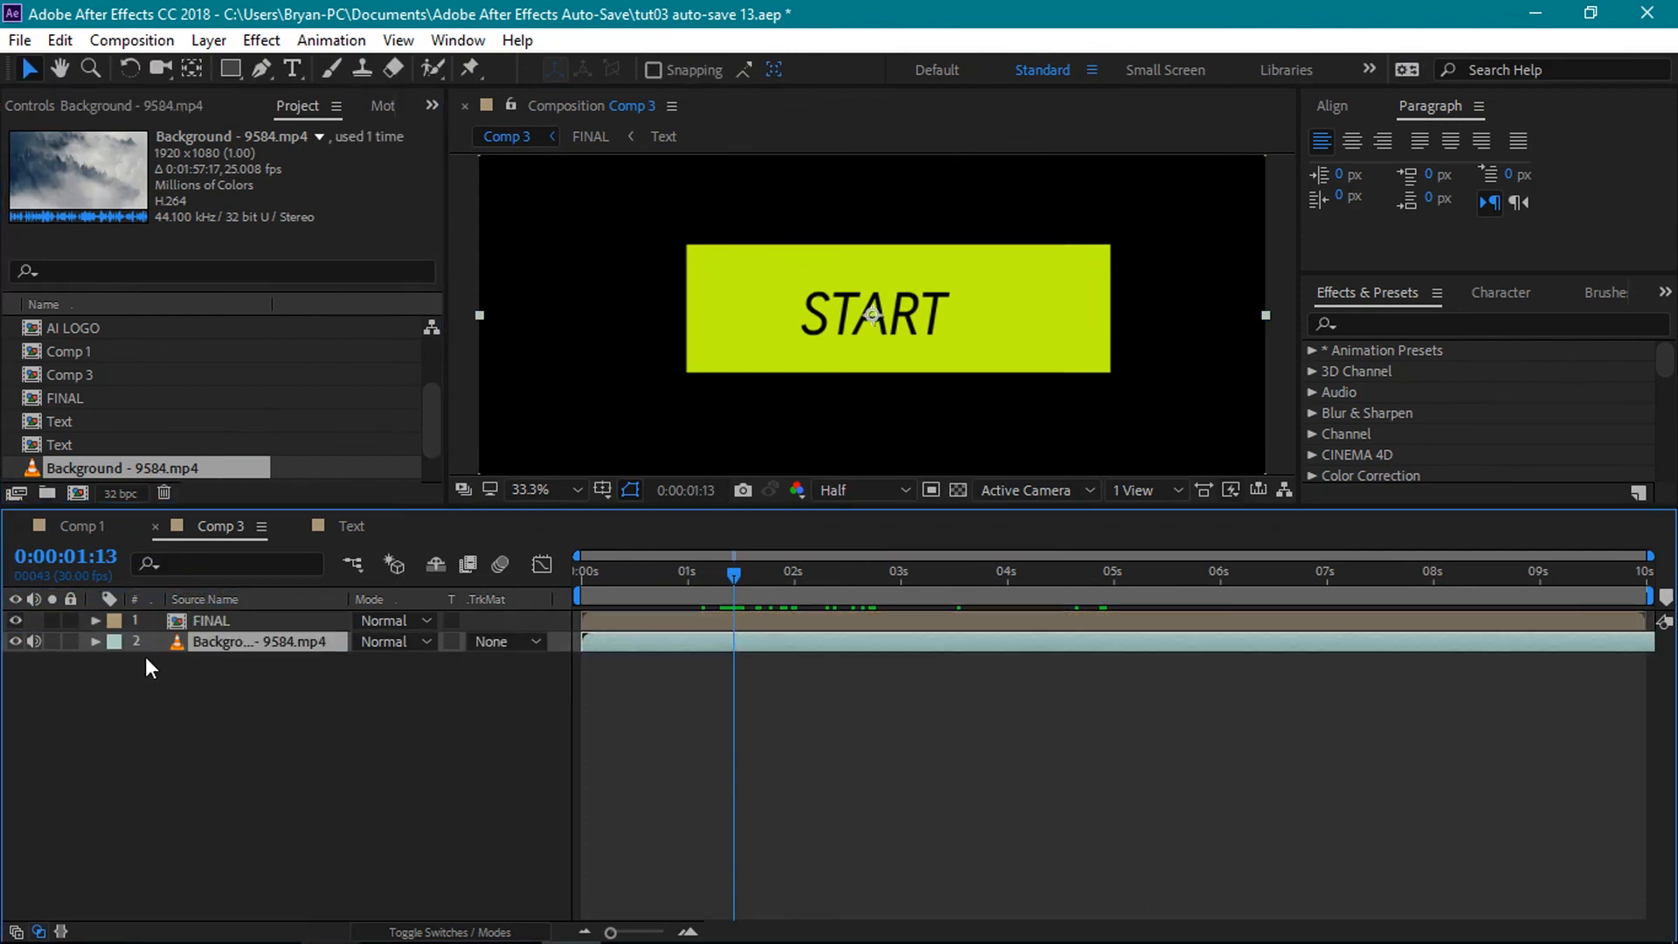